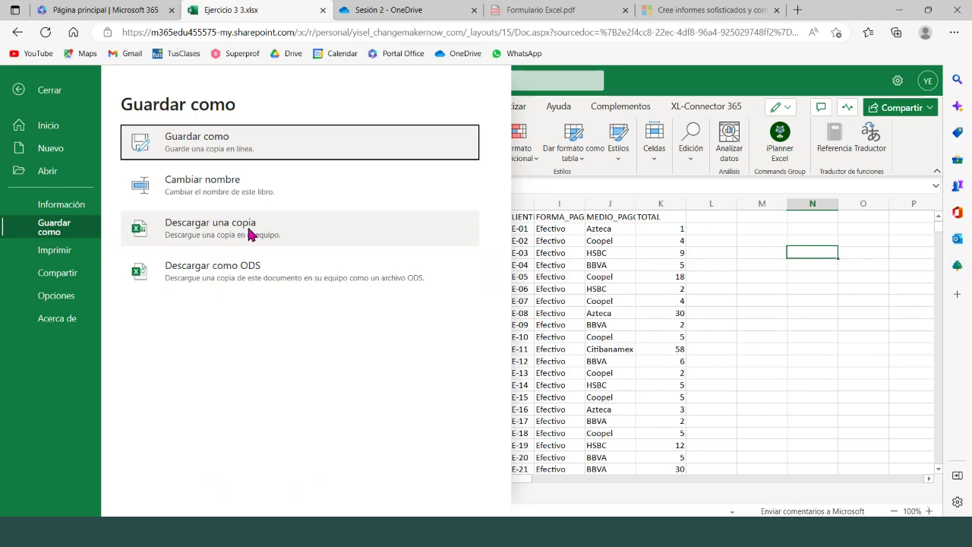
Step: Leave the save options and view the data cards of the Baja California and Ciudad de México entries in the ESTADOS column
{"action": "left_click", "coordinate": [677, 258]}
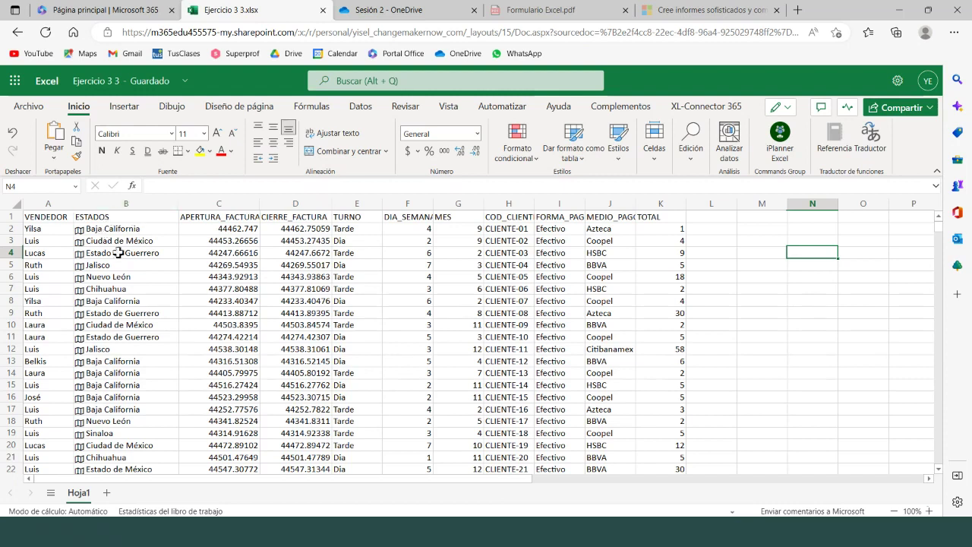
{"action": "left_click", "coordinate": [79, 232]}
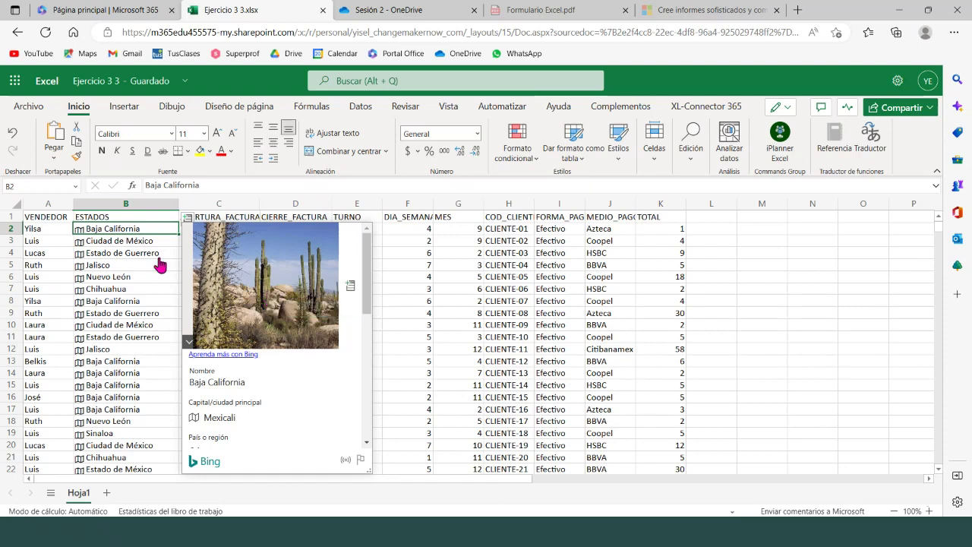
{"action": "left_click", "coordinate": [80, 242]}
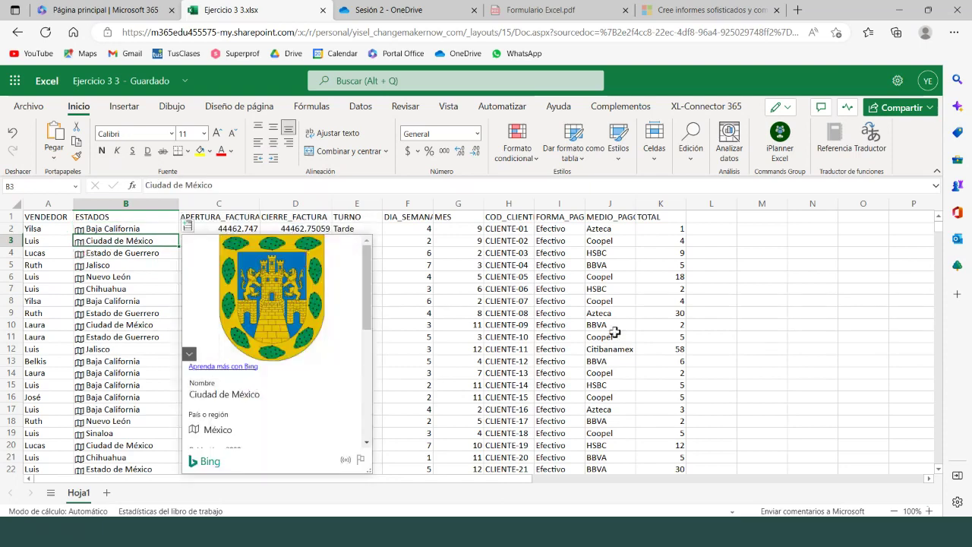
{"action": "left_click", "coordinate": [459, 302]}
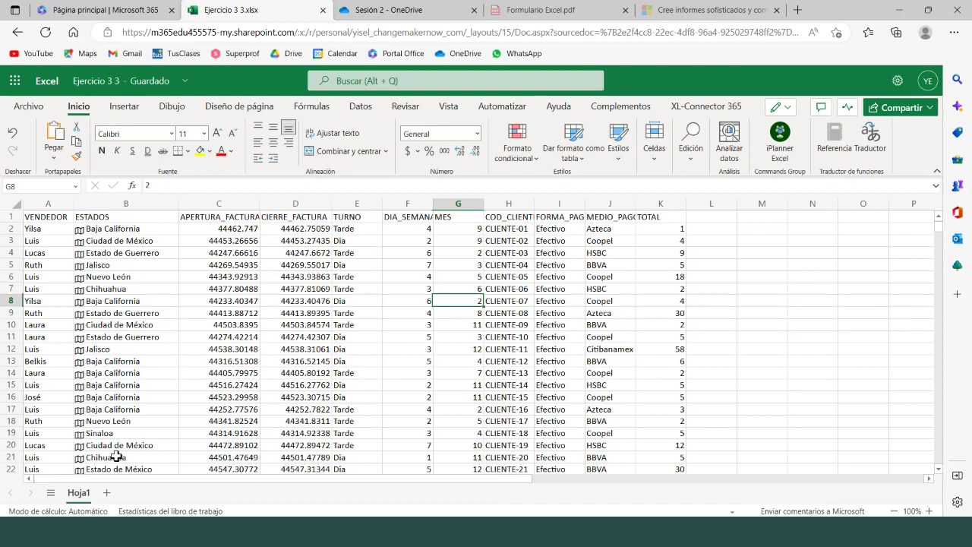
Step: Convert the linked geography data type of the whole ESTADOS column to plain text
{"action": "left_click", "coordinate": [148, 213]}
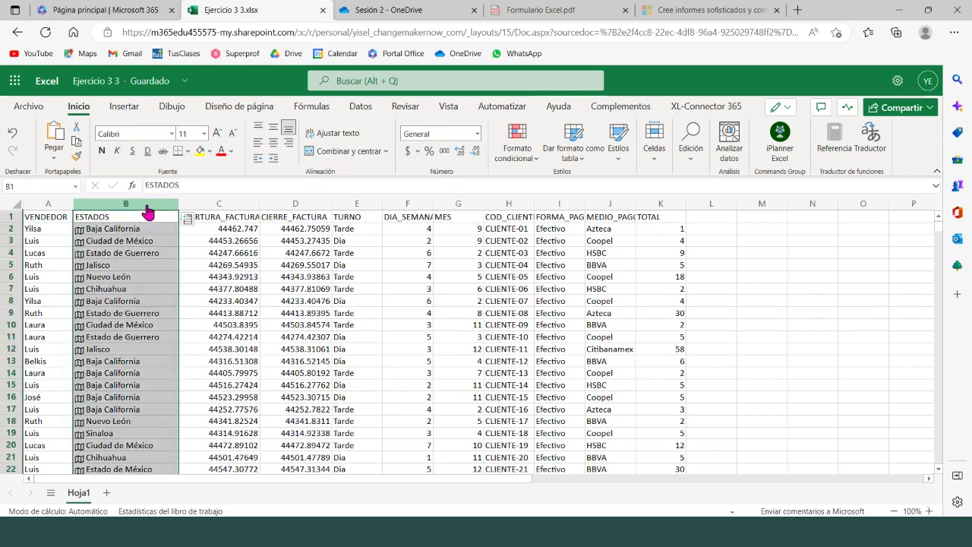
{"action": "right_click", "coordinate": [147, 212]}
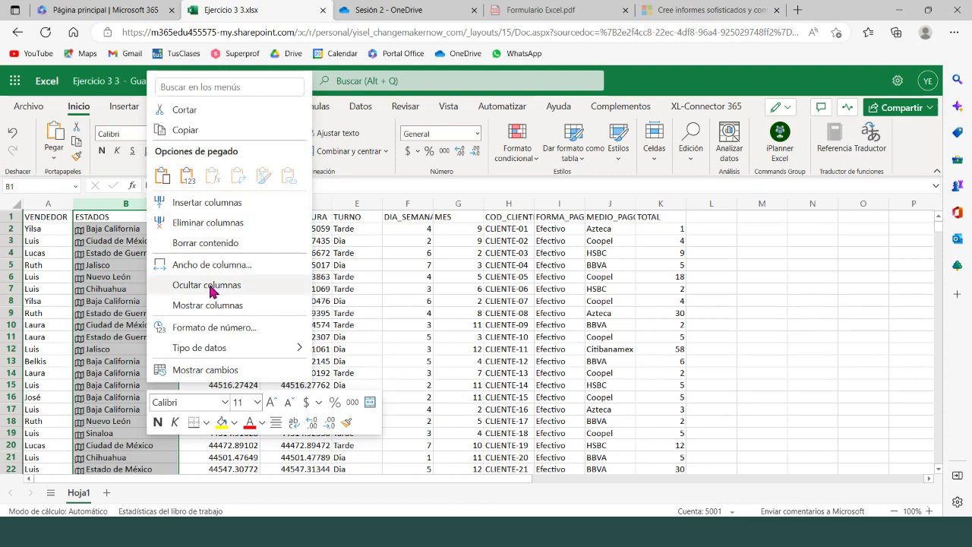
{"action": "mouse_move", "coordinate": [192, 353]}
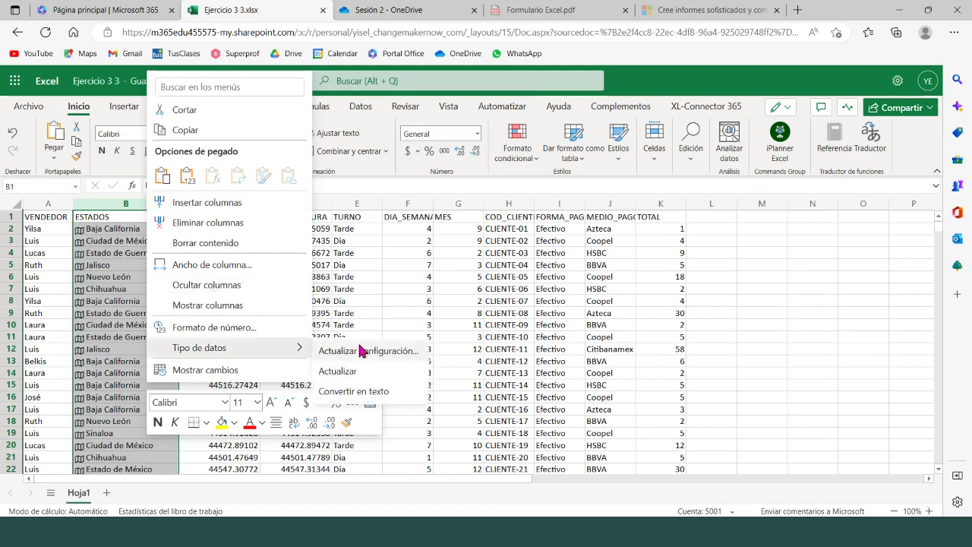
{"action": "left_click", "coordinate": [352, 393]}
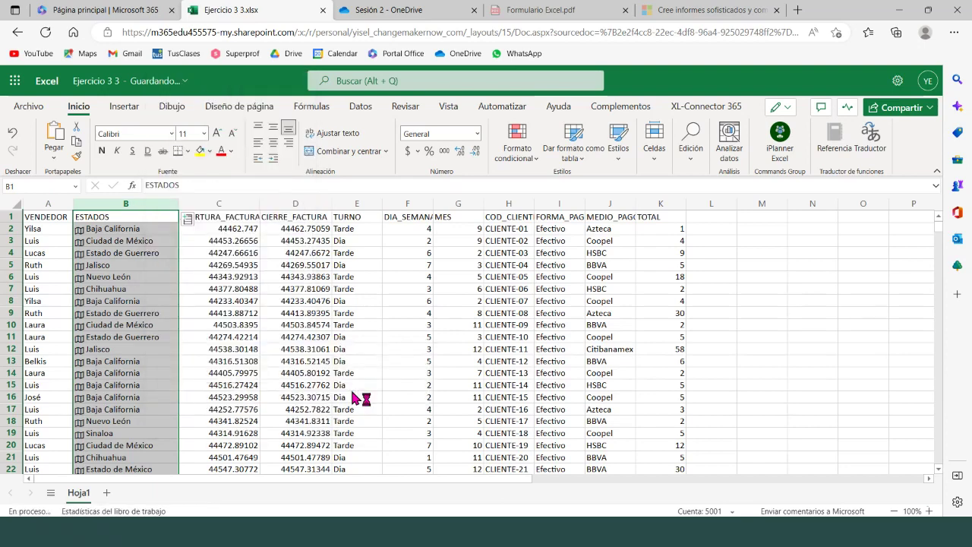
{"action": "scroll", "coordinate": [139, 362], "scroll_direction": "down", "scroll_amount": 2}
{"action": "scroll", "coordinate": [139, 363], "scroll_direction": "down", "scroll_amount": 6}
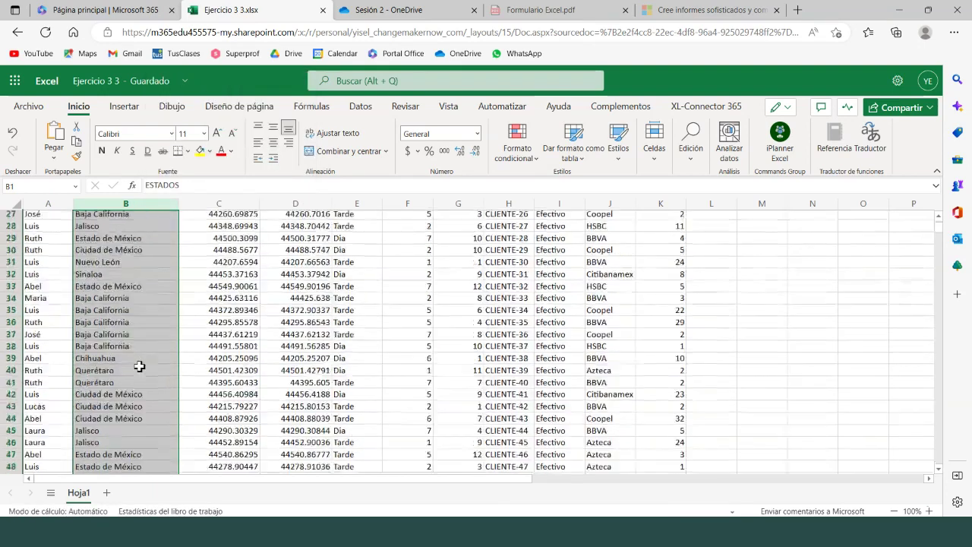
{"action": "scroll", "coordinate": [136, 364], "scroll_direction": "up", "scroll_amount": 9}
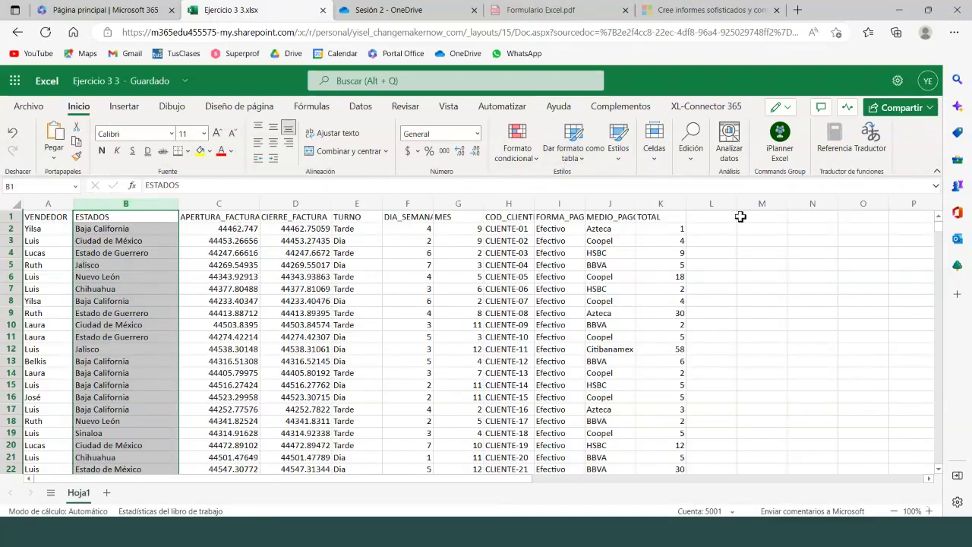
Step: Open the workbook in the desktop Excel app and display the options available for the ESTADOS column
{"action": "left_click", "coordinate": [788, 112]}
{"action": "left_click", "coordinate": [795, 191]}
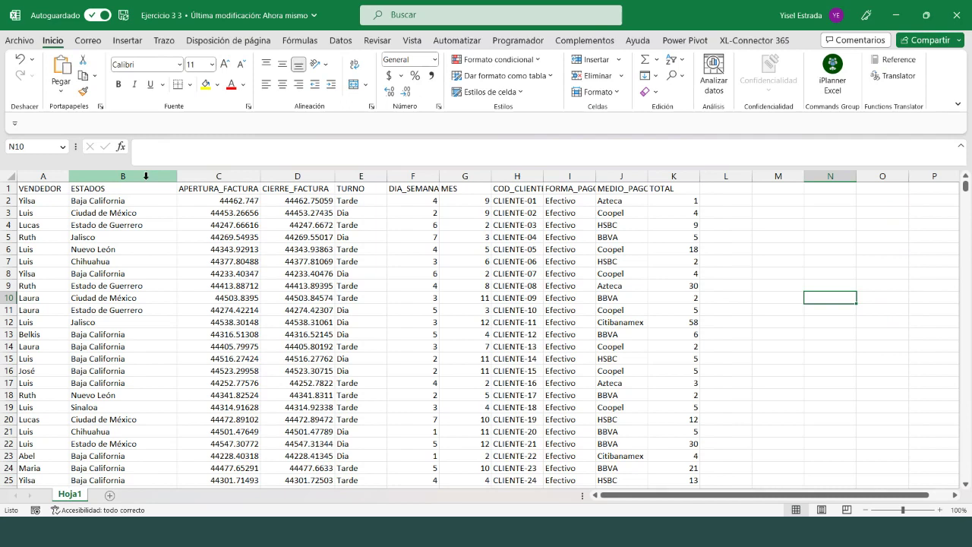
{"action": "left_click", "coordinate": [146, 175]}
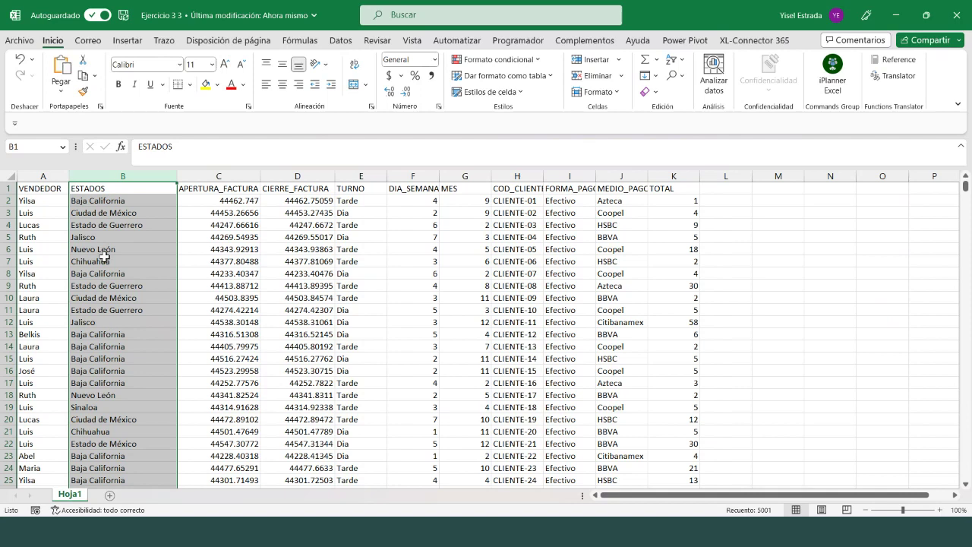
{"action": "right_click", "coordinate": [153, 174]}
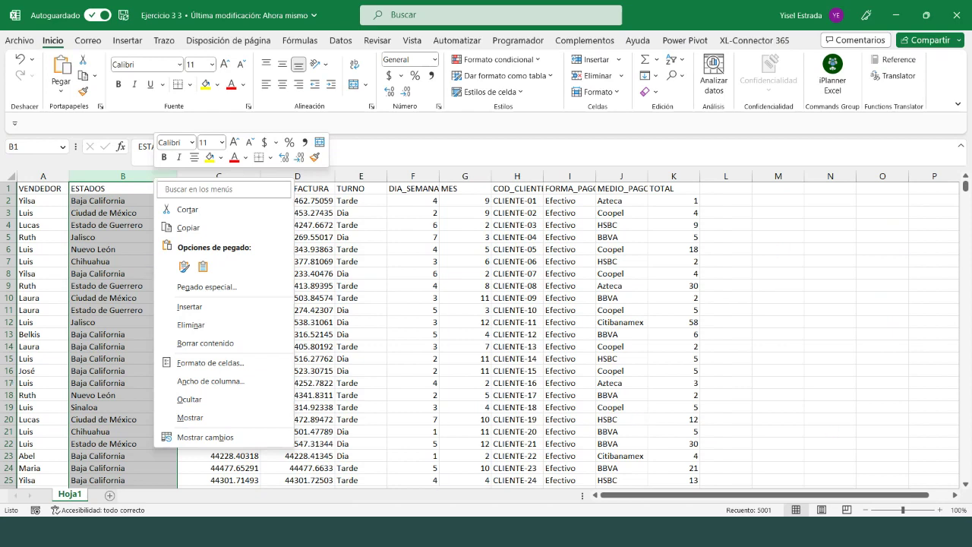
Step: Switch back to Excel in the browser and examine the ESTADOS column's options and the available number formats
{"action": "left_click", "coordinate": [629, 532]}
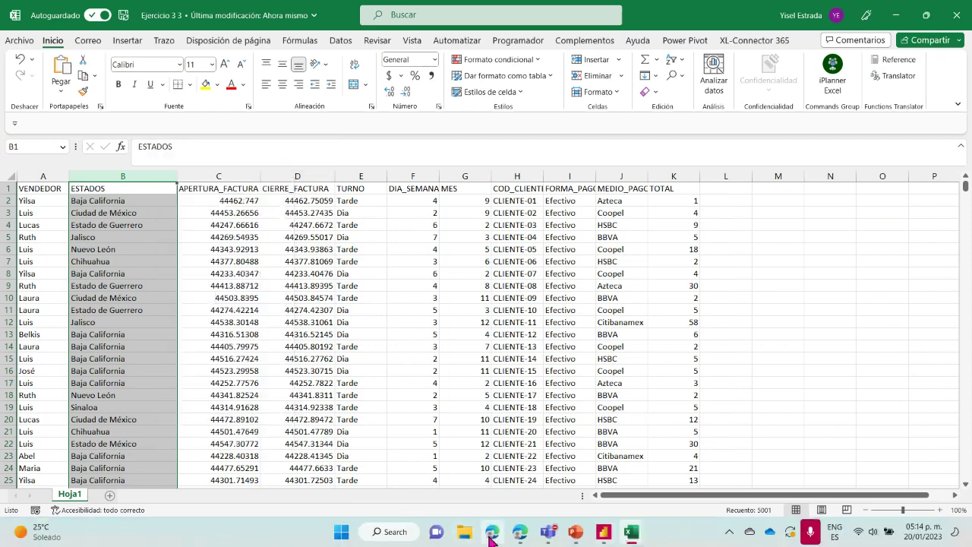
{"action": "left_click", "coordinate": [582, 215]}
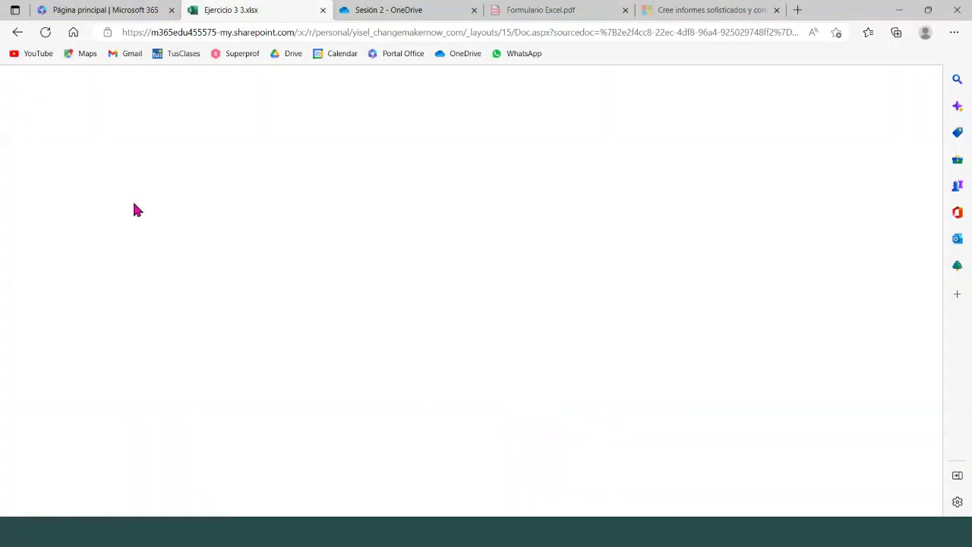
{"action": "left_click", "coordinate": [126, 203]}
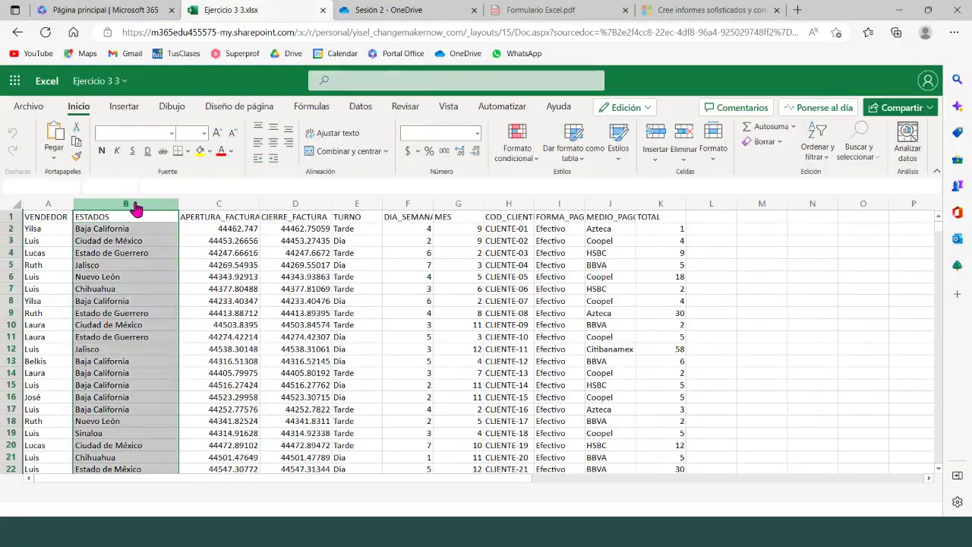
{"action": "right_click", "coordinate": [142, 207]}
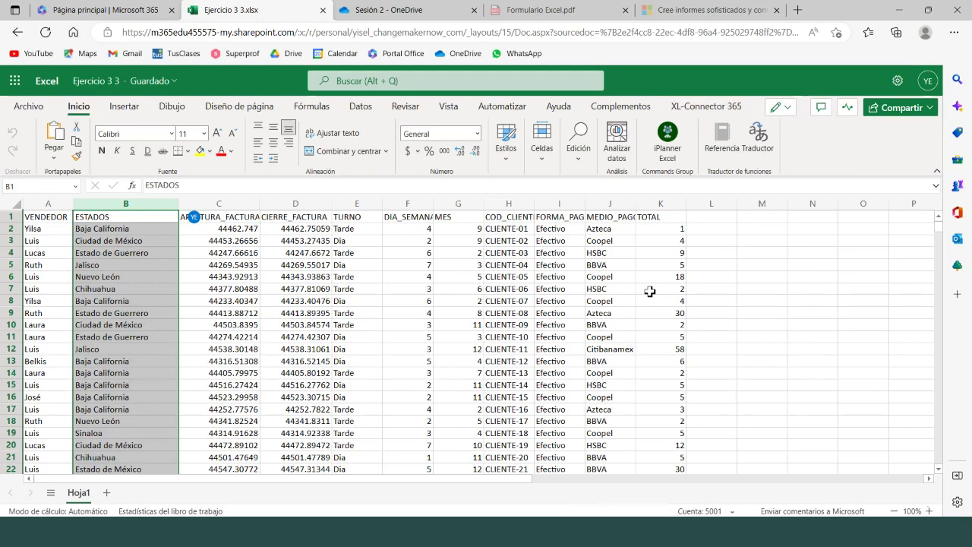
{"action": "right_click", "coordinate": [147, 210]}
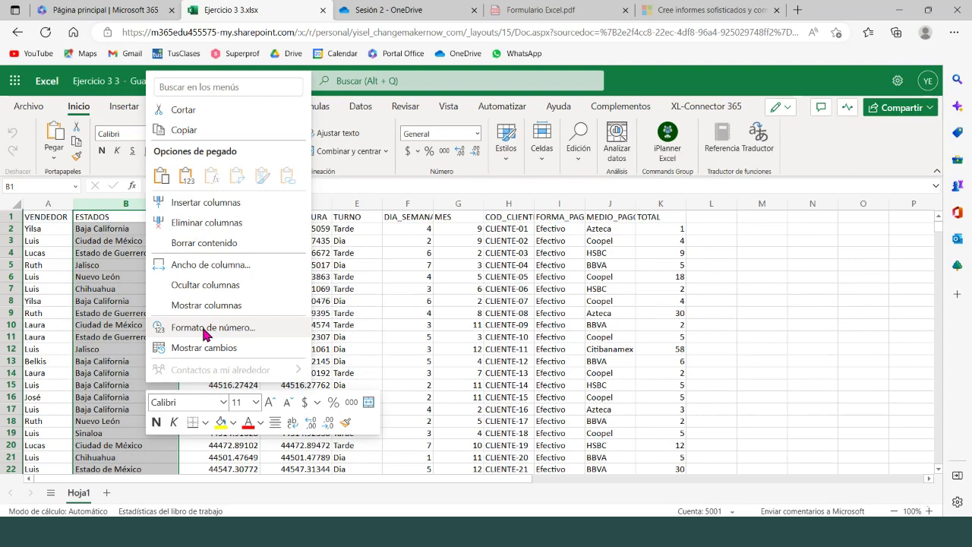
{"action": "left_click", "coordinate": [477, 133]}
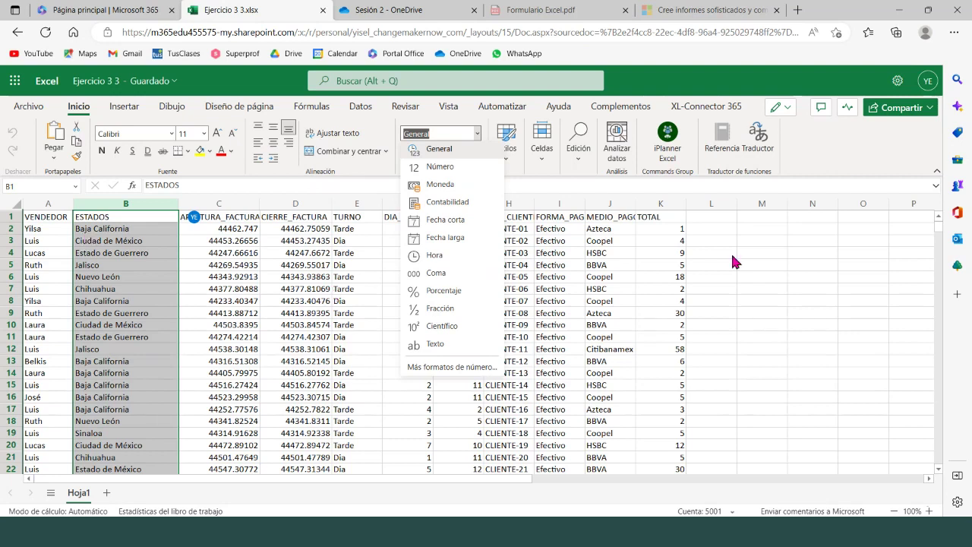
{"action": "key", "text": "Escape"}
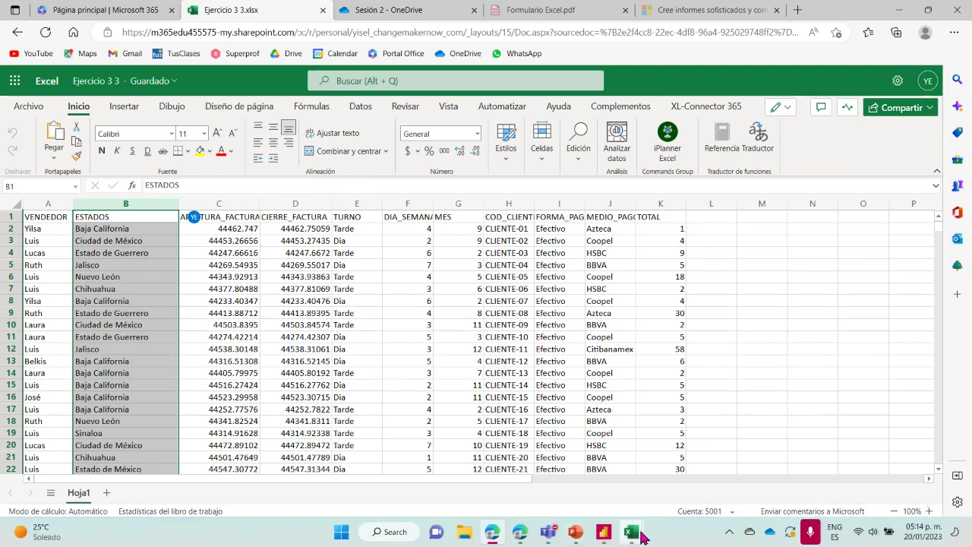
Step: In the desktop Excel window, format the APERTURA_FACTURA and CIERRE_FACTURA columns with the custom type dd/mm/aaaa hh:mm and widen both columns
{"action": "mouse_move", "coordinate": [643, 524]}
{"action": "left_click", "coordinate": [699, 448]}
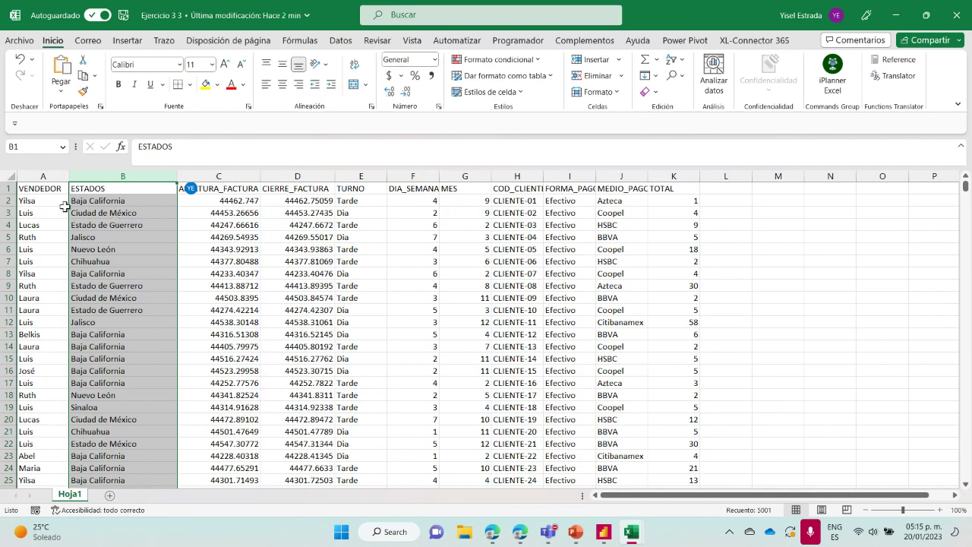
{"action": "left_click", "coordinate": [214, 174]}
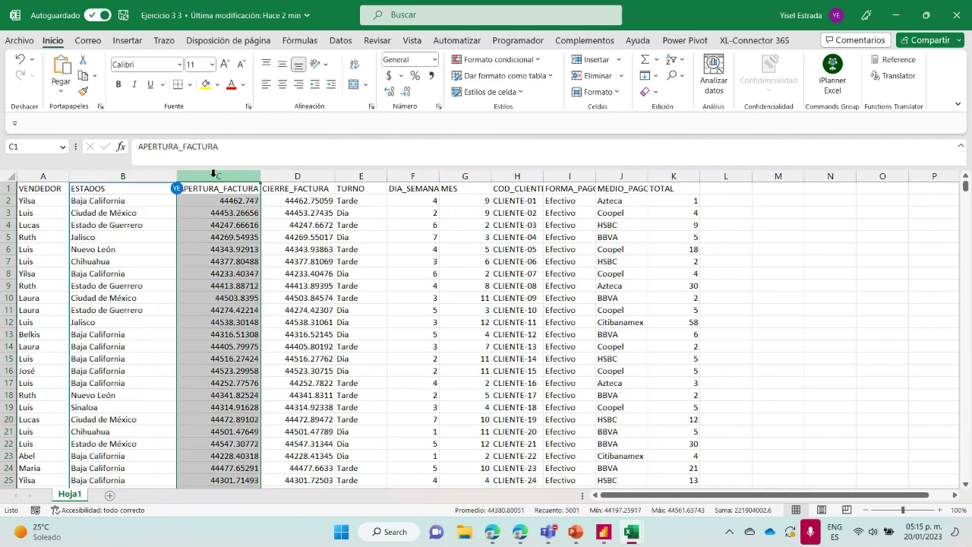
{"action": "left_click", "coordinate": [317, 176]}
{"action": "left_click", "coordinate": [219, 173]}
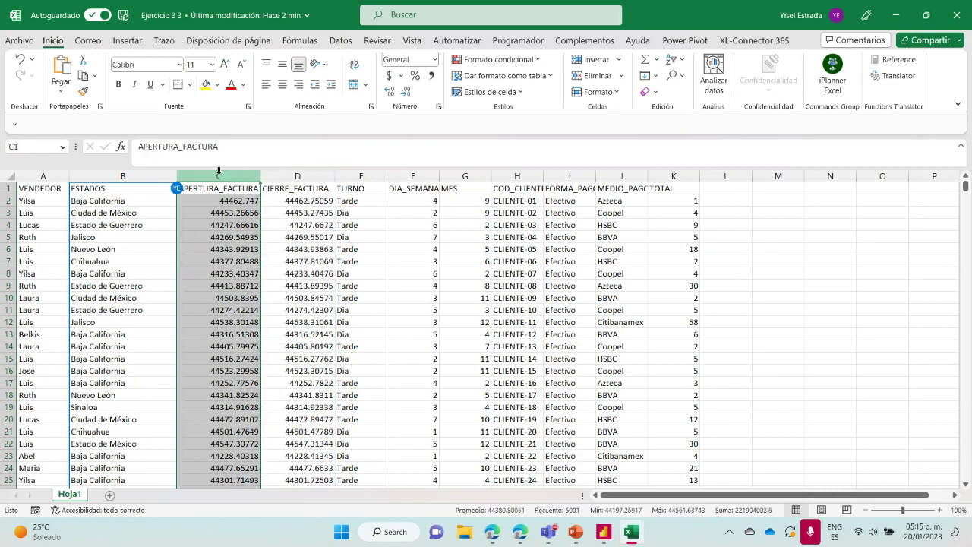
{"action": "left_click", "coordinate": [326, 170]}
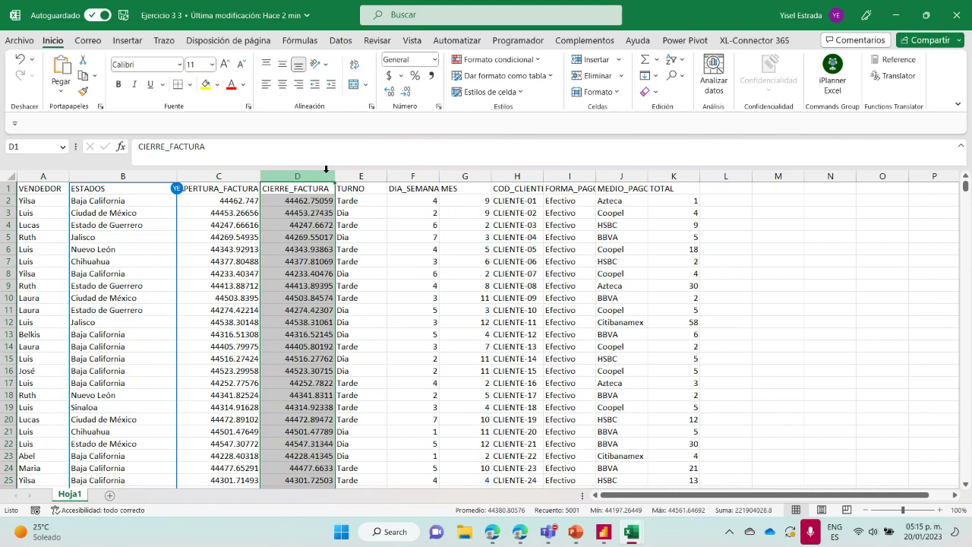
{"action": "left_click_drag", "start_coordinate": [328, 171], "coordinate": [221, 169]}
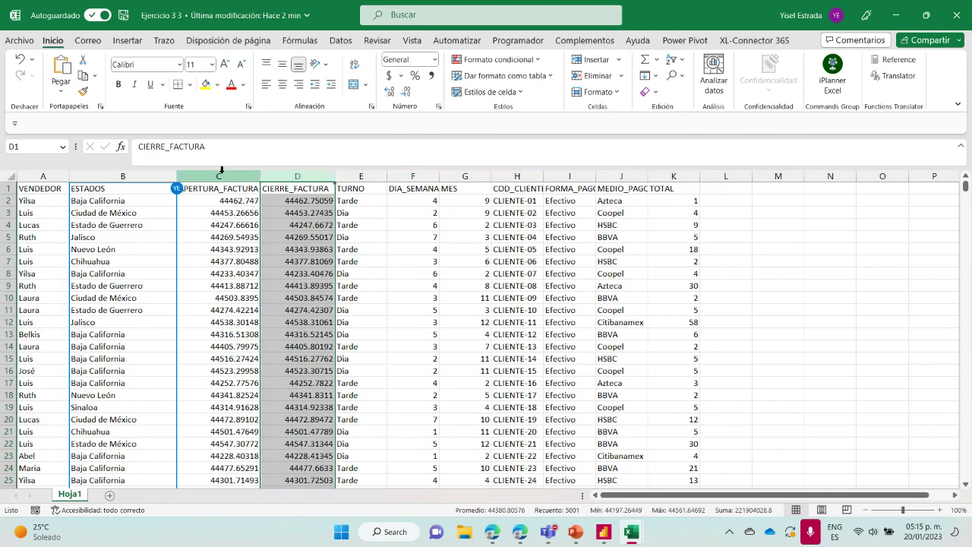
{"action": "left_click", "coordinate": [222, 170]}
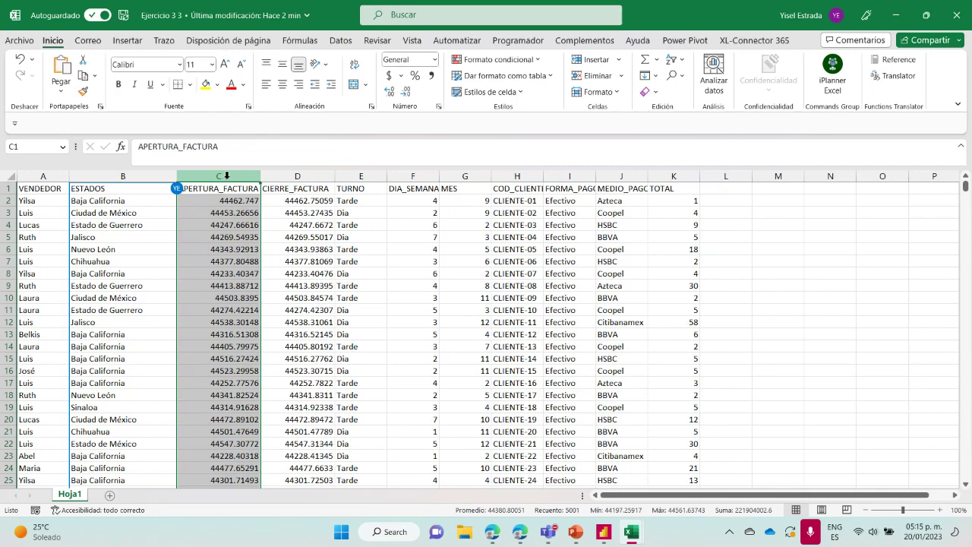
{"action": "left_click_drag", "start_coordinate": [227, 174], "coordinate": [284, 177]}
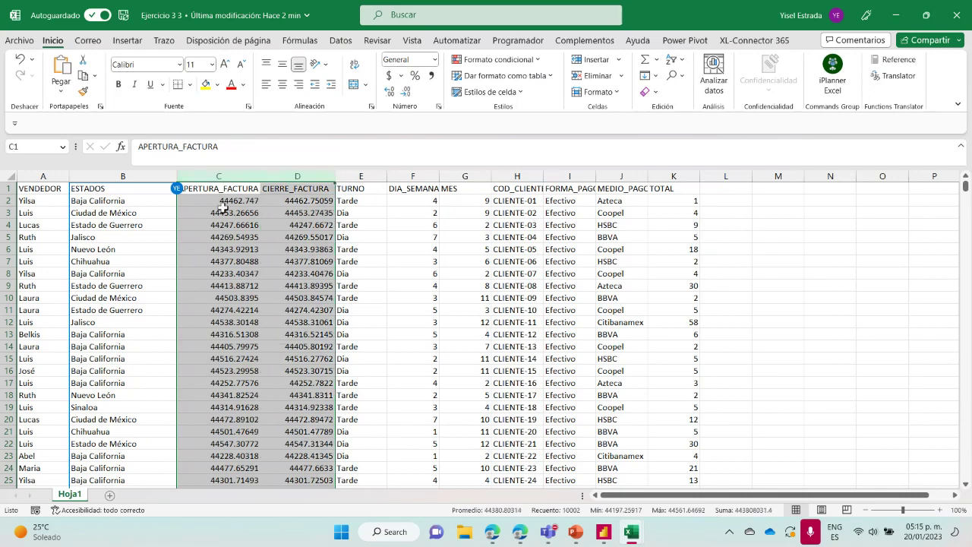
{"action": "left_click", "coordinate": [435, 61]}
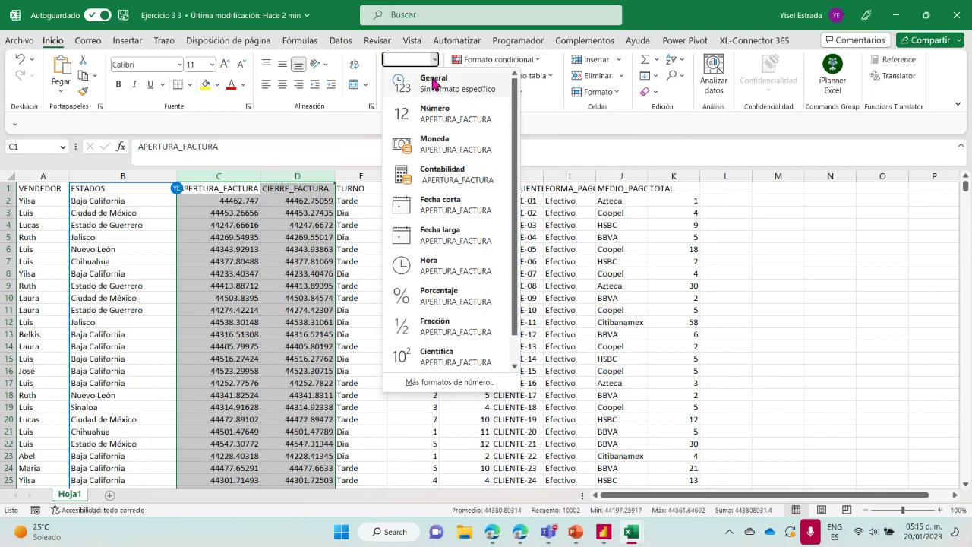
{"action": "left_click", "coordinate": [451, 382]}
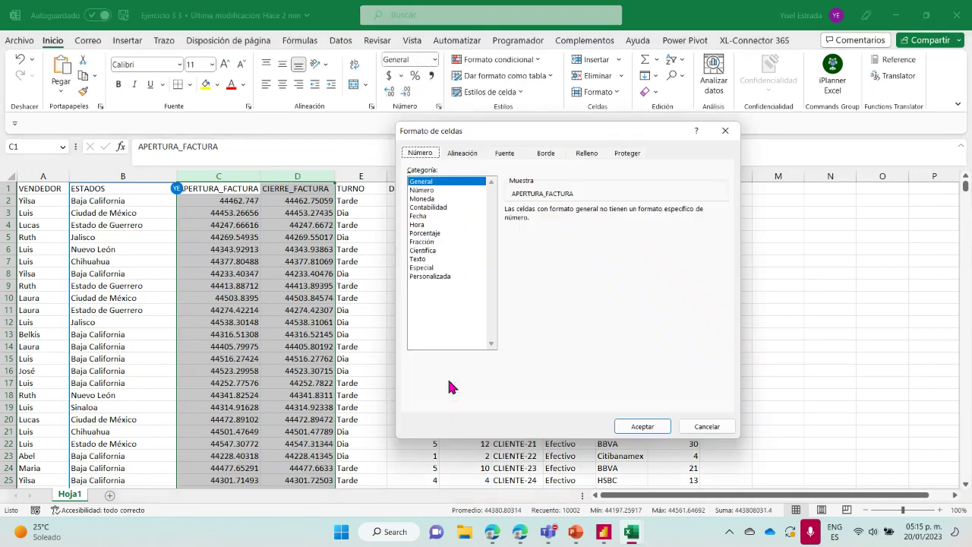
{"action": "left_click", "coordinate": [444, 277]}
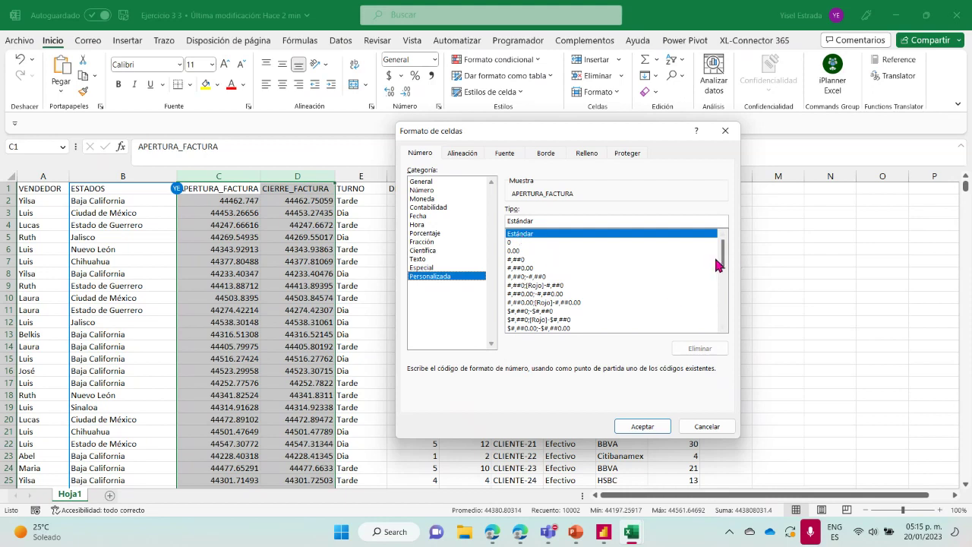
{"action": "left_click_drag", "start_coordinate": [721, 262], "coordinate": [726, 304]}
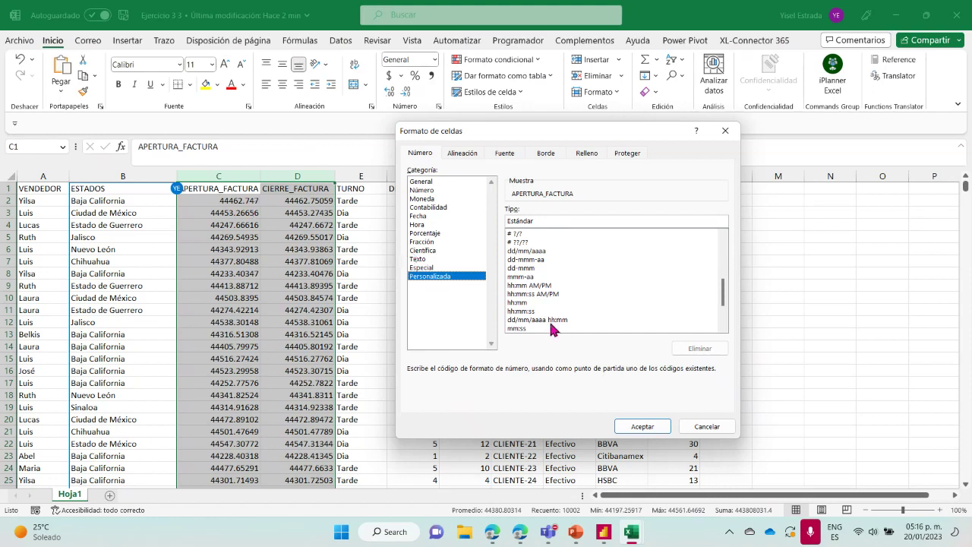
{"action": "left_click", "coordinate": [553, 320]}
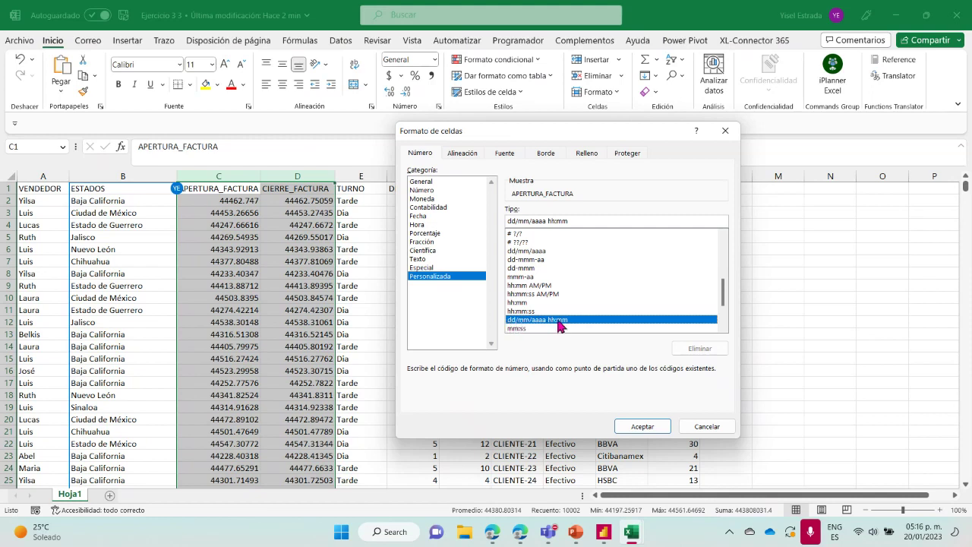
{"action": "left_click", "coordinate": [660, 426]}
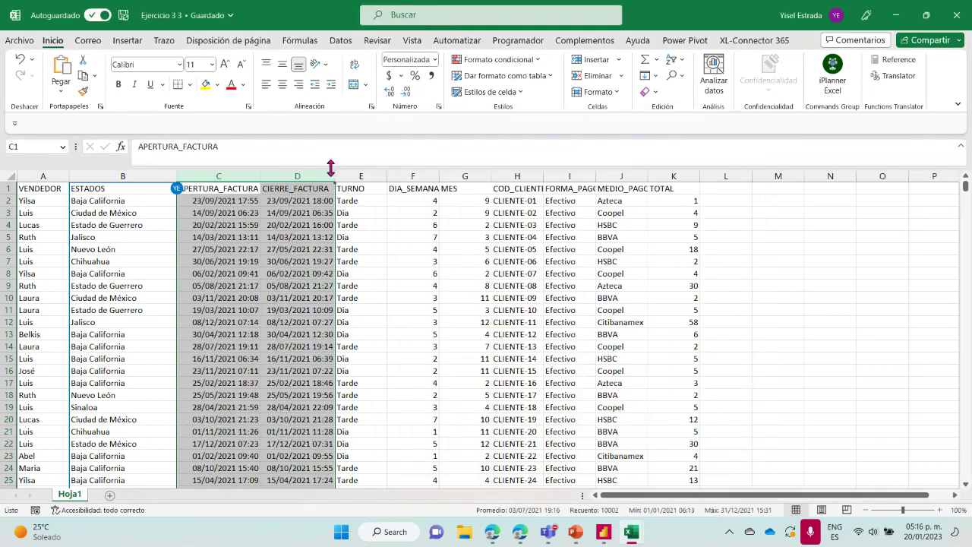
{"action": "left_click_drag", "start_coordinate": [332, 175], "coordinate": [353, 175]}
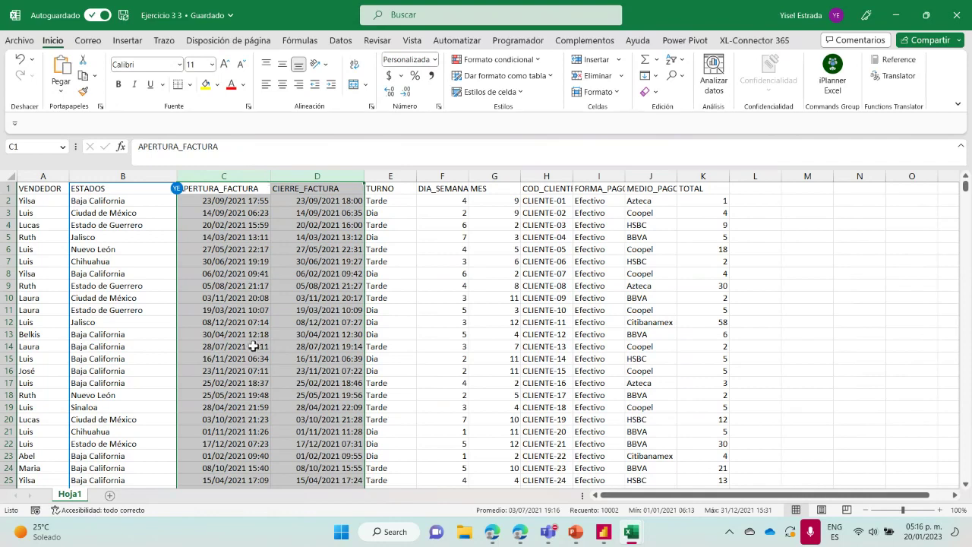
Step: Format the TOTAL column as currency (Moneda) with no decimal places
{"action": "left_click", "coordinate": [714, 174]}
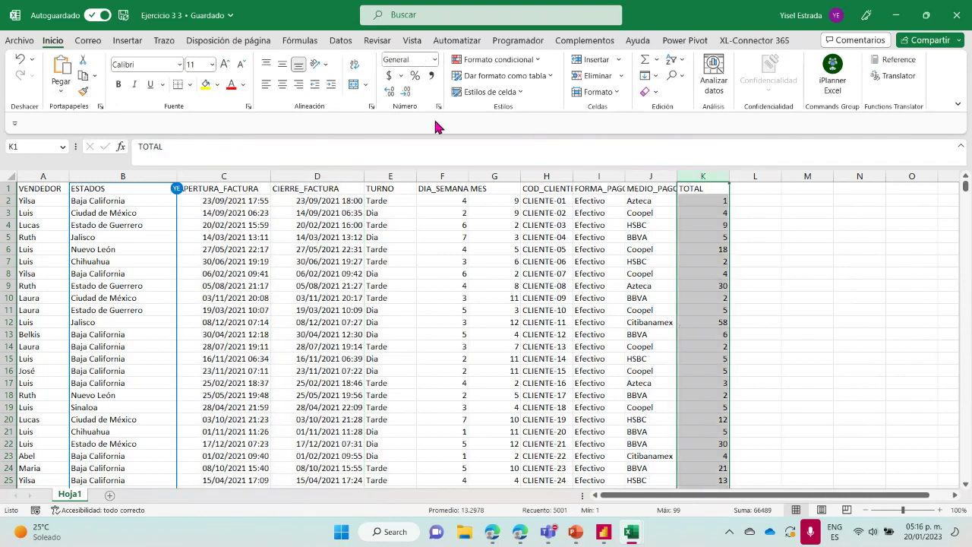
{"action": "left_click", "coordinate": [434, 59]}
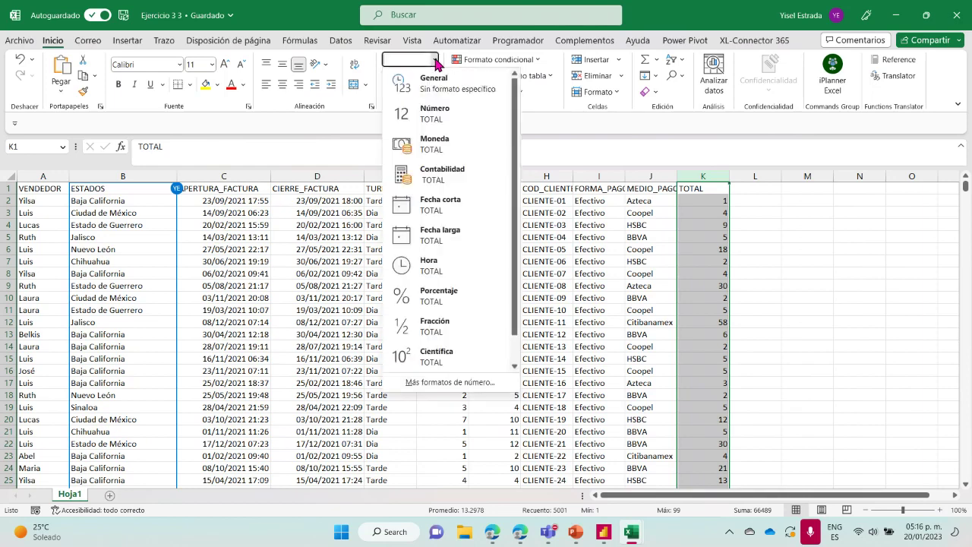
{"action": "left_click", "coordinate": [433, 145]}
{"action": "left_click", "coordinate": [403, 95]}
{"action": "left_click", "coordinate": [403, 95]}
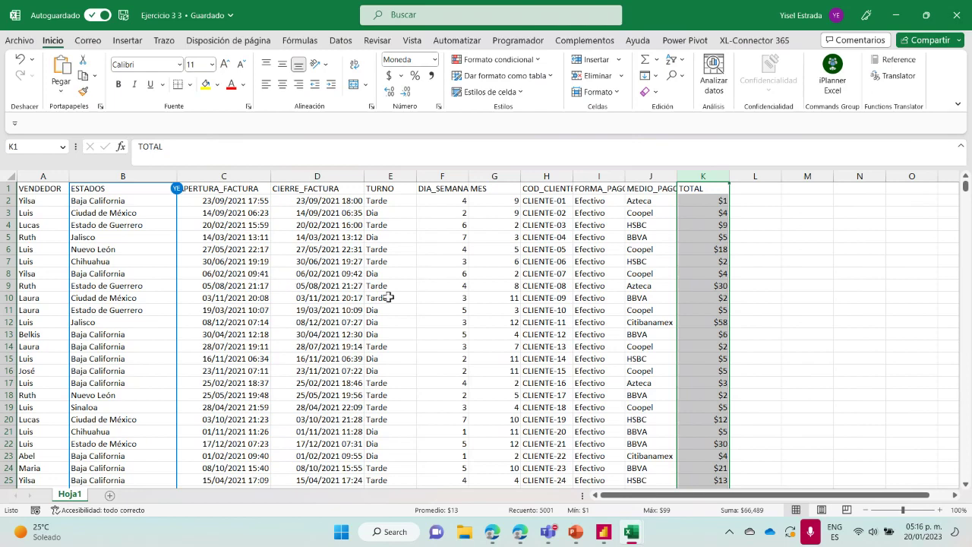
Step: Format the sales data range A1:K5001 as a table with headers, using an orange banded table style
{"action": "left_click", "coordinate": [305, 298]}
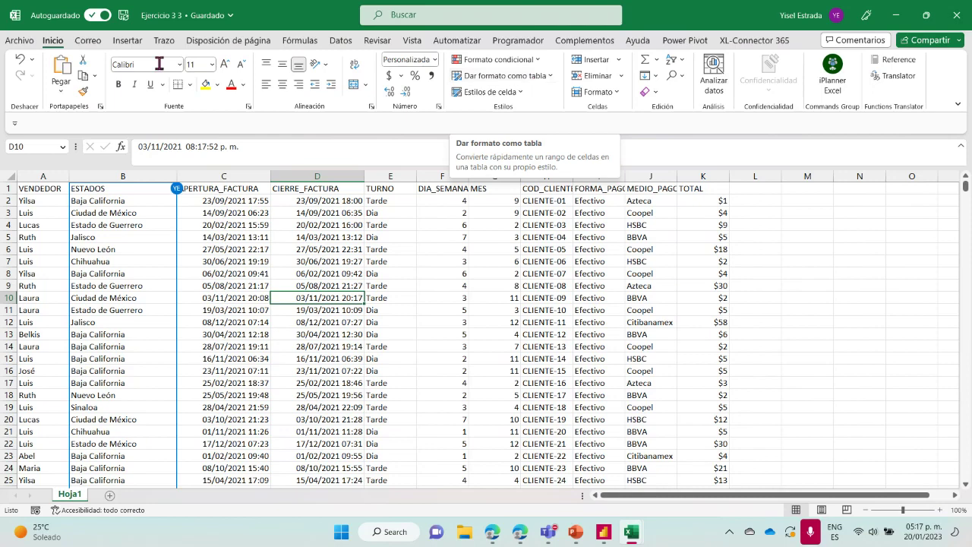
{"action": "left_click", "coordinate": [128, 44]}
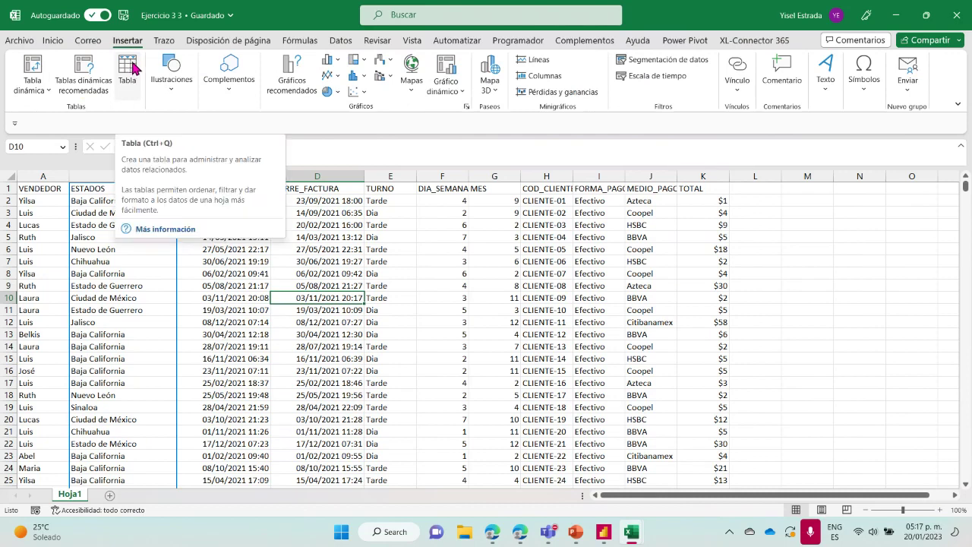
{"action": "left_click", "coordinate": [53, 45]}
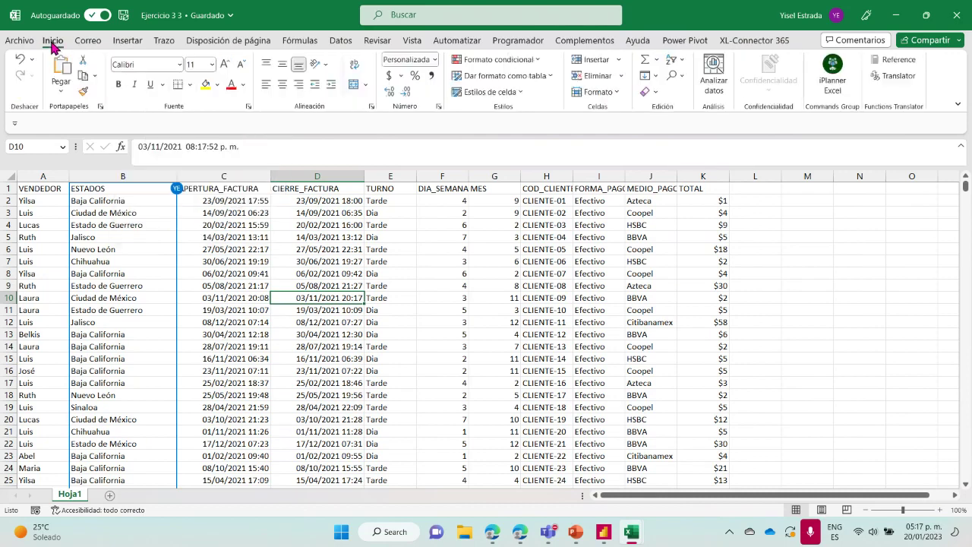
{"action": "left_click", "coordinate": [538, 79]}
{"action": "left_click", "coordinate": [560, 249]}
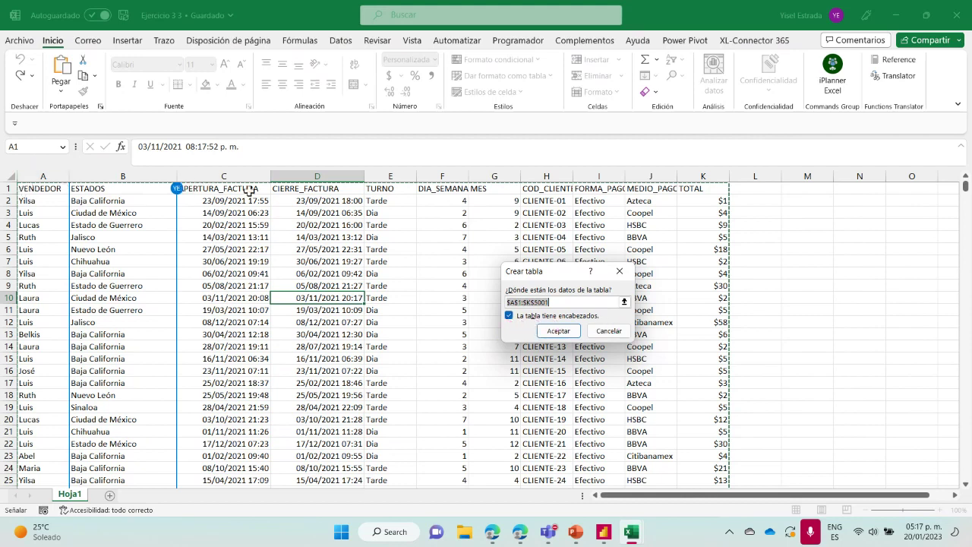
{"action": "left_click", "coordinate": [558, 331]}
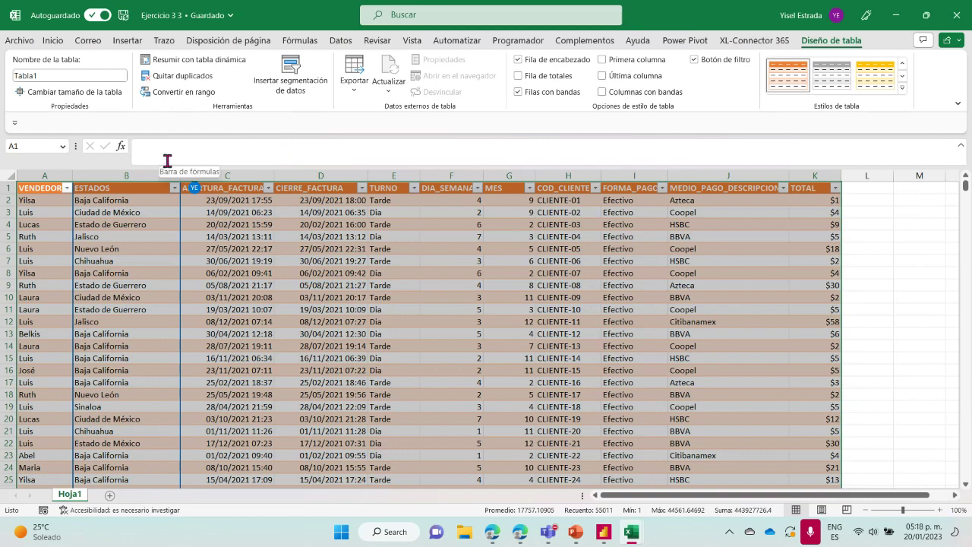
Step: Rename the new table as Datos
{"action": "double_click", "coordinate": [40, 73]}
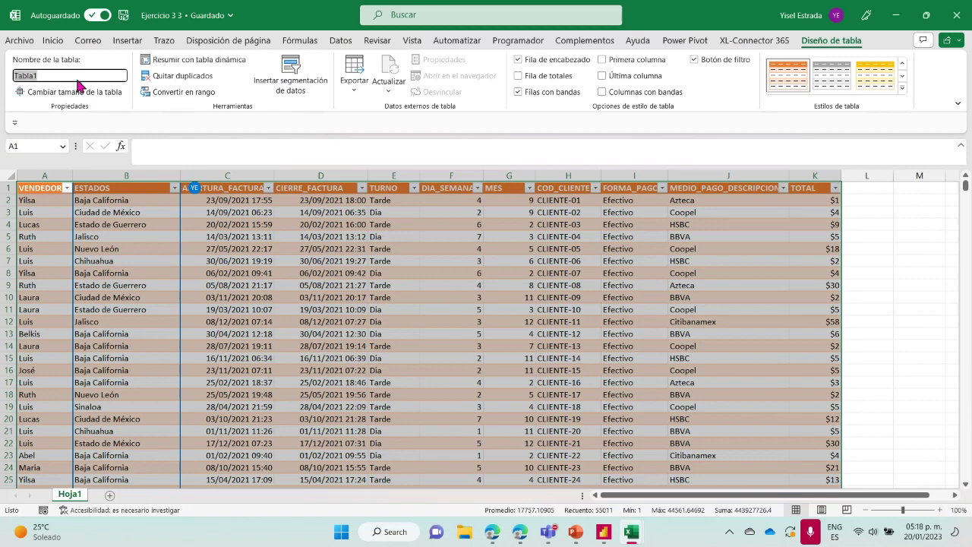
{"action": "type", "text": "Datos"}
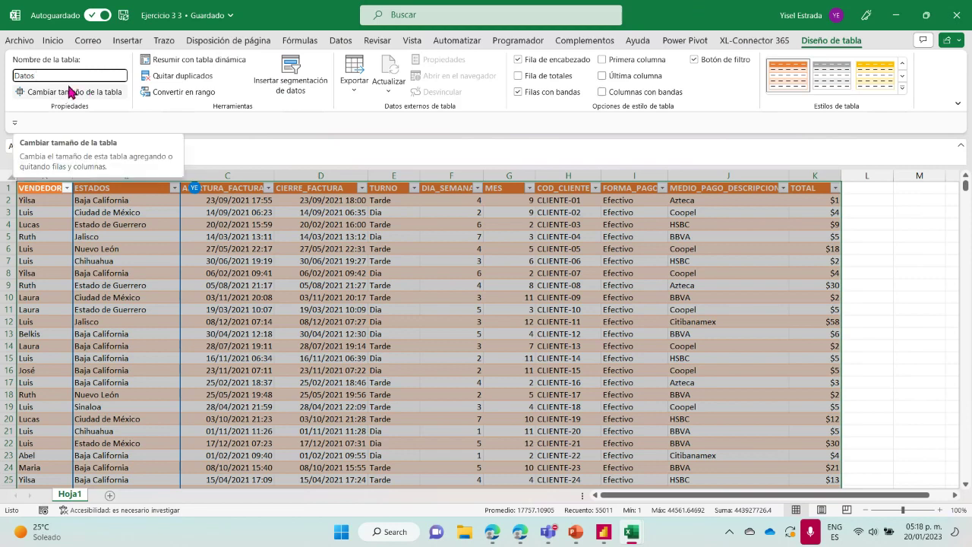
{"action": "key", "text": "Return"}
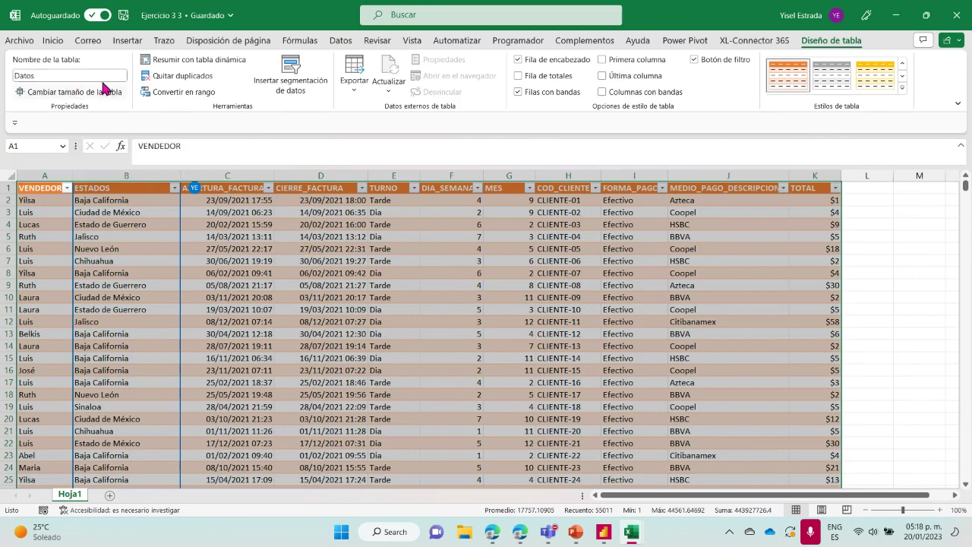
Step: Examine the Power Pivot commands and check the Microsoft Power Pivot for Excel entry among the COM add-ins, leaving the add-in settings as they are
{"action": "left_click", "coordinate": [686, 42]}
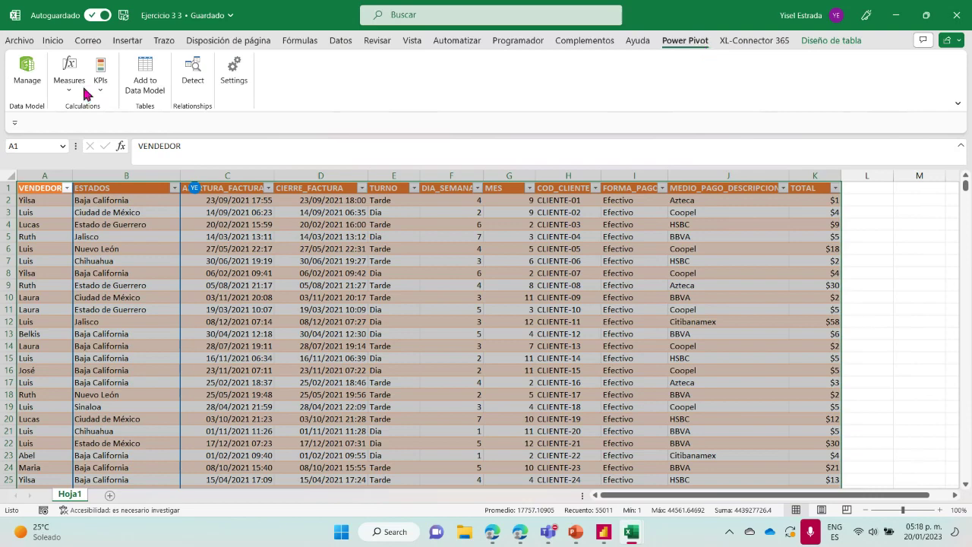
{"action": "left_click", "coordinate": [20, 41]}
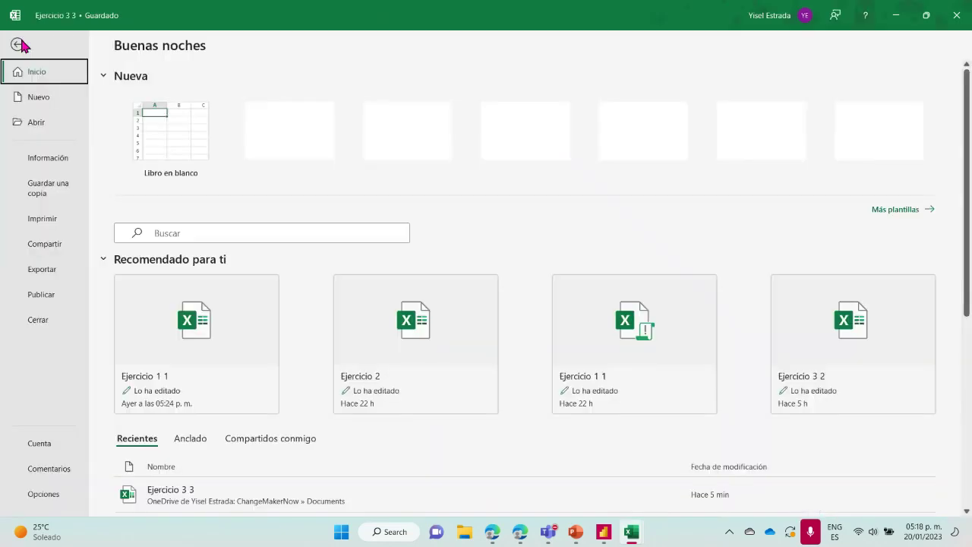
{"action": "left_click", "coordinate": [47, 498]}
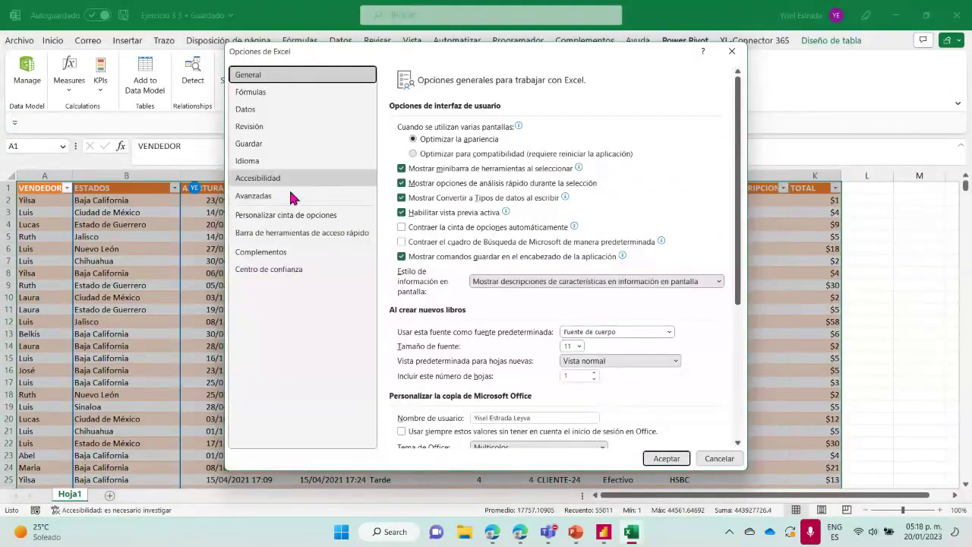
{"action": "left_click", "coordinate": [262, 258]}
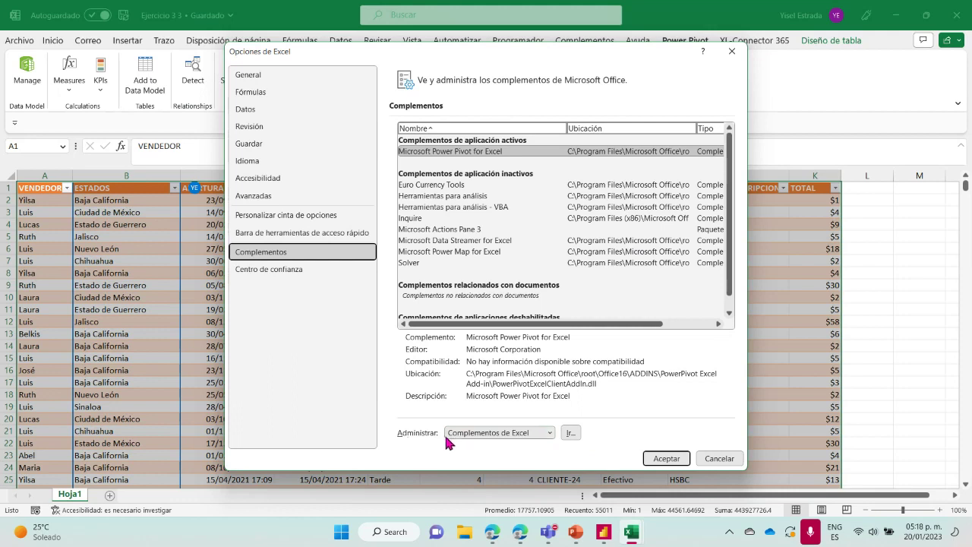
{"action": "left_click", "coordinate": [550, 433]}
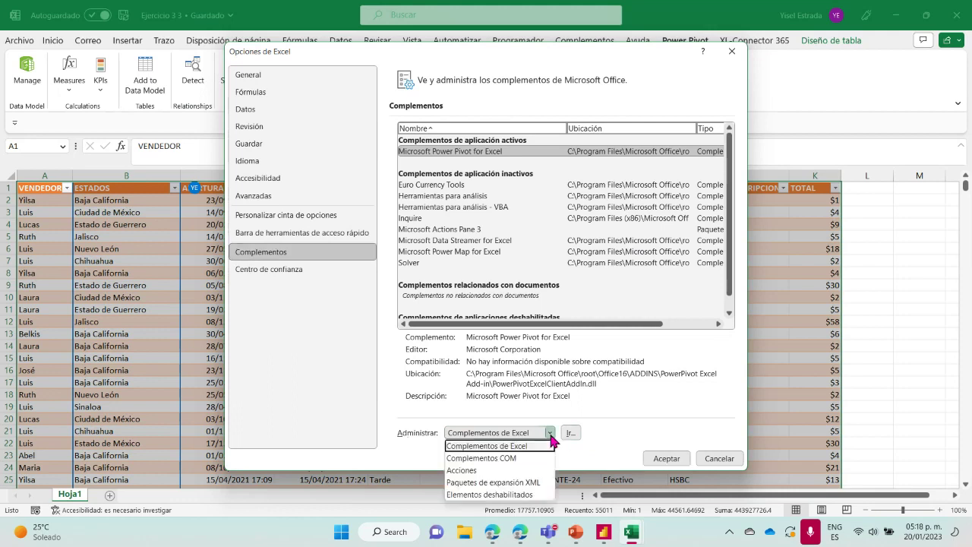
{"action": "left_click", "coordinate": [500, 458]}
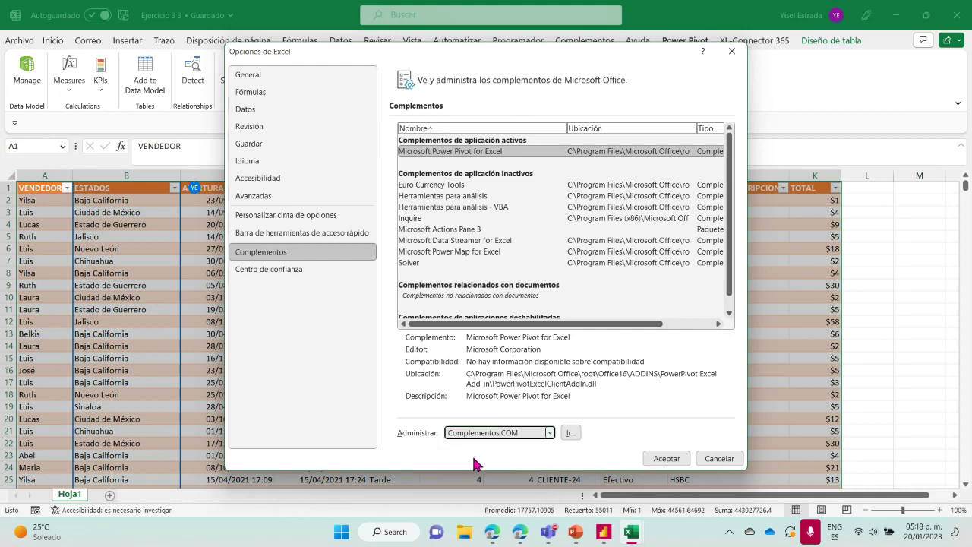
{"action": "left_click", "coordinate": [570, 434]}
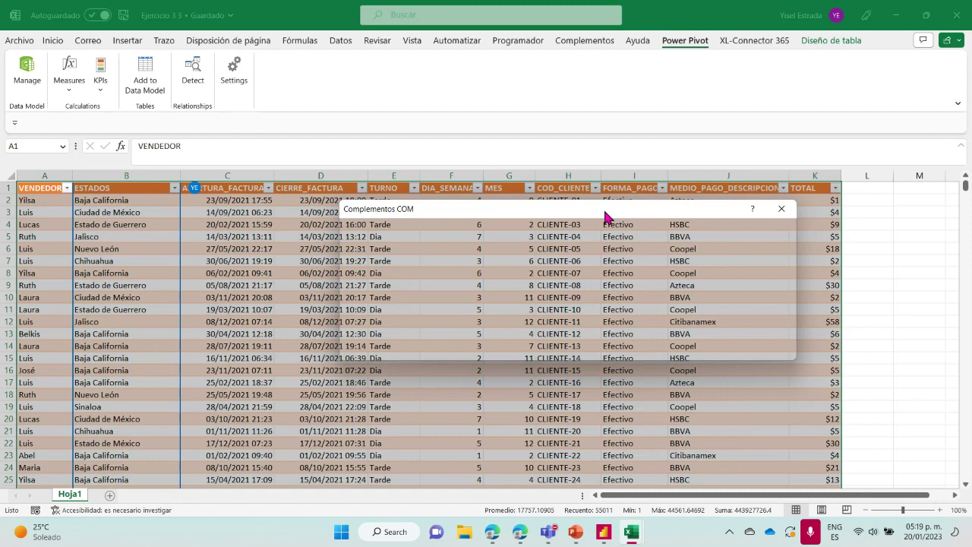
{"action": "left_click_drag", "start_coordinate": [609, 217], "coordinate": [630, 101]}
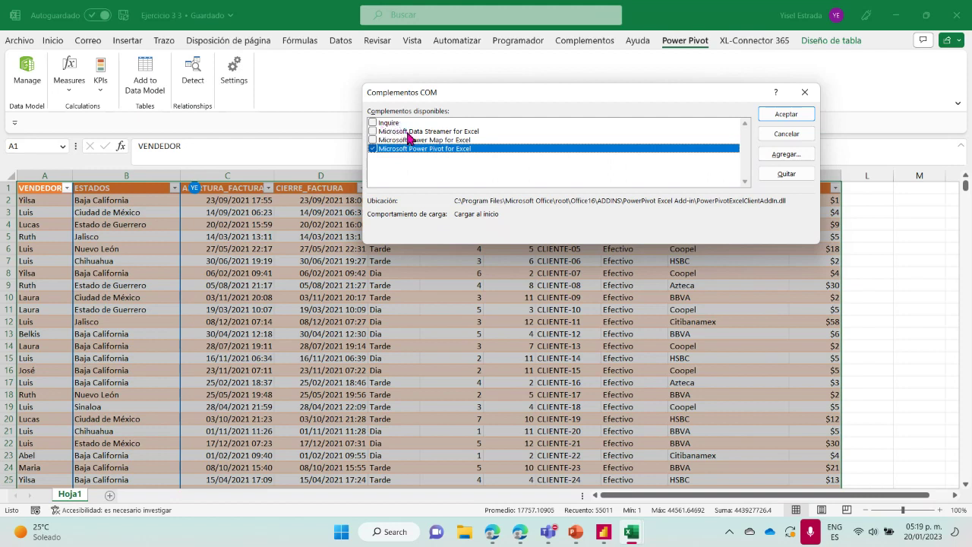
{"action": "left_click", "coordinate": [372, 149]}
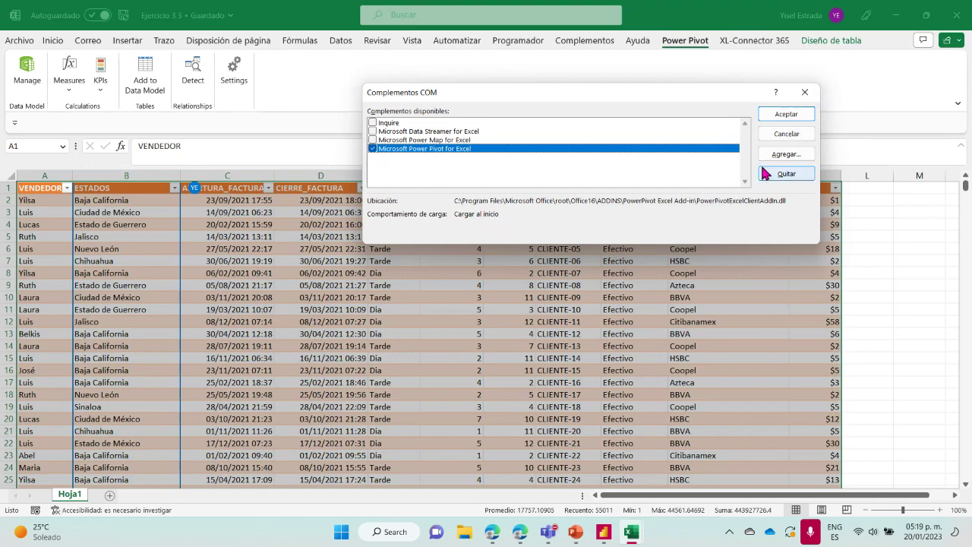
{"action": "left_click", "coordinate": [805, 92]}
Step: Reopen the Excel options to review the active and inactive add-ins, and close them without making changes
{"action": "left_click", "coordinate": [20, 41]}
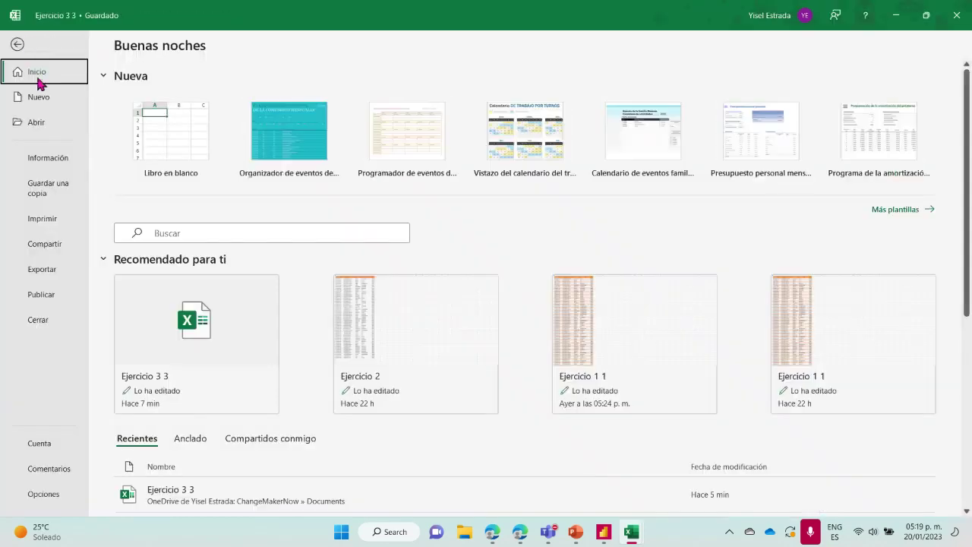
{"action": "left_click", "coordinate": [42, 474]}
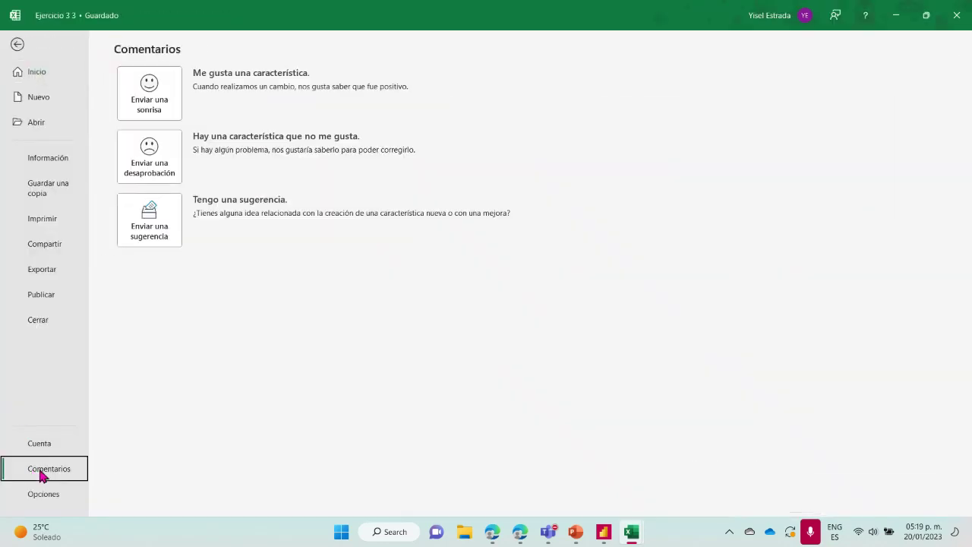
{"action": "left_click", "coordinate": [44, 493]}
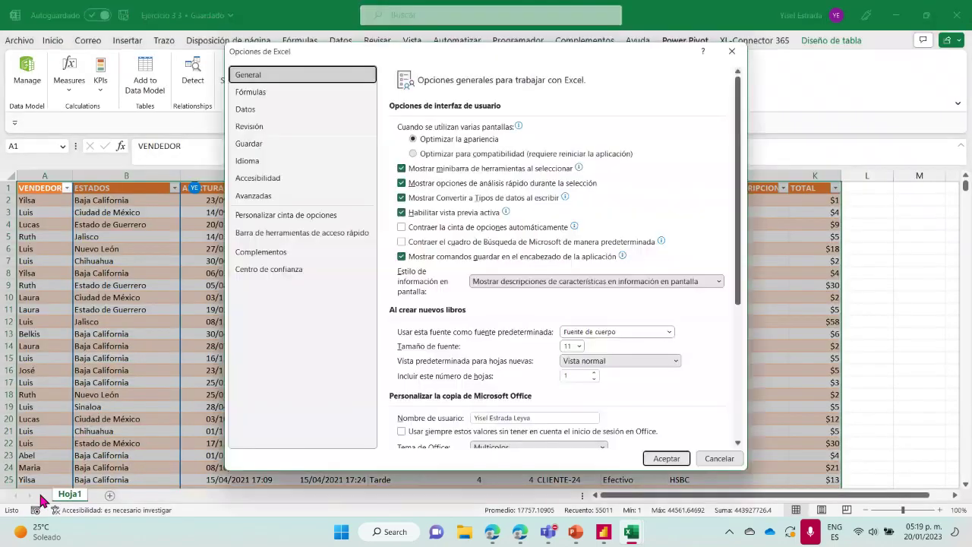
{"action": "left_click", "coordinate": [282, 255]}
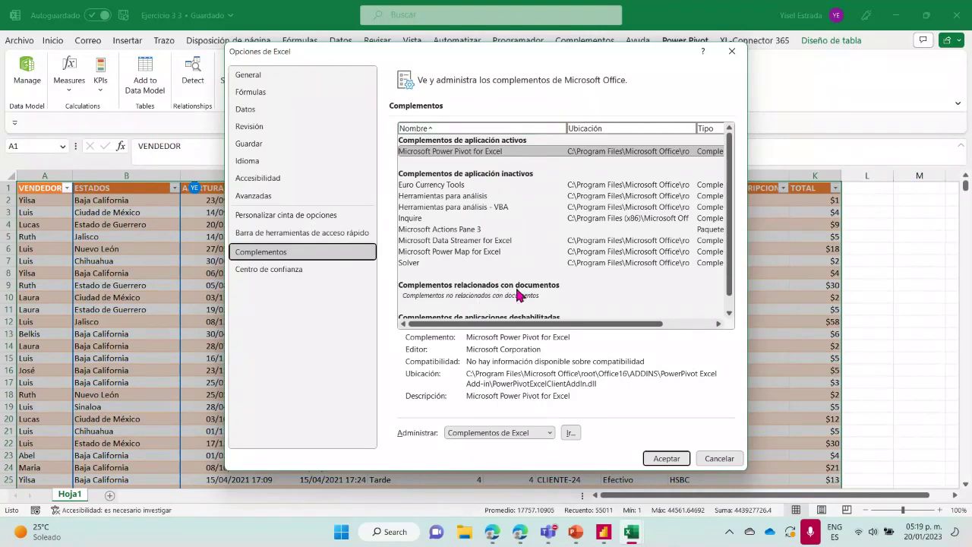
{"action": "left_click_drag", "start_coordinate": [643, 55], "coordinate": [626, 108]}
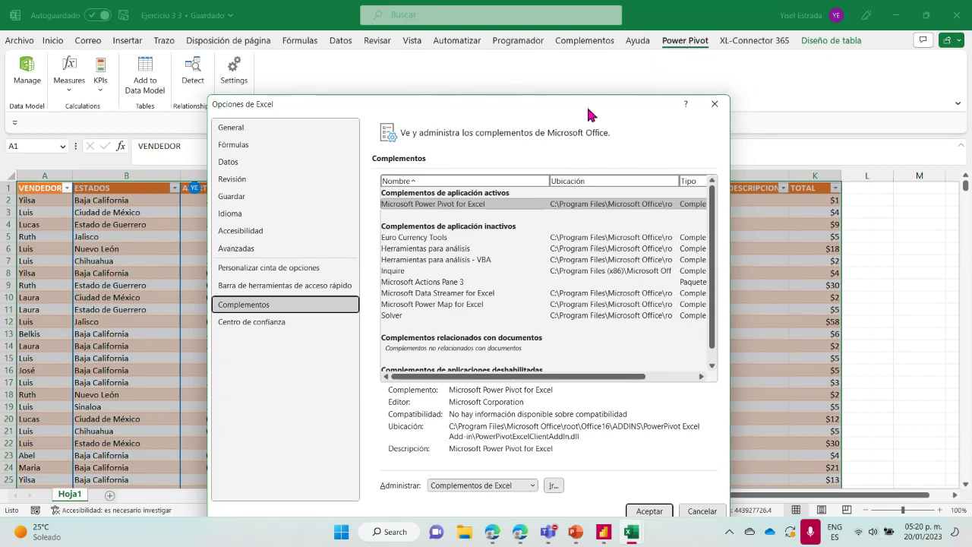
{"action": "left_click_drag", "start_coordinate": [587, 105], "coordinate": [591, 65]}
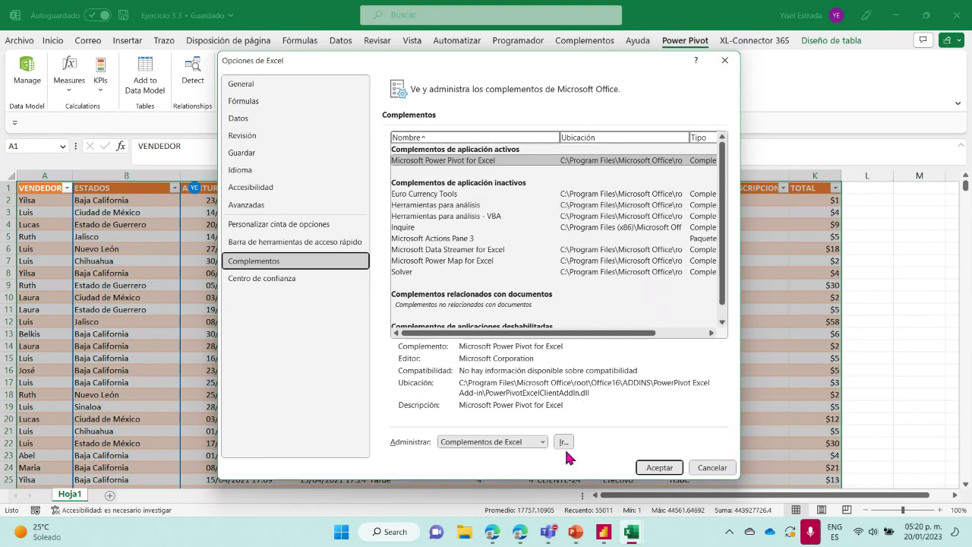
{"action": "left_click", "coordinate": [725, 61]}
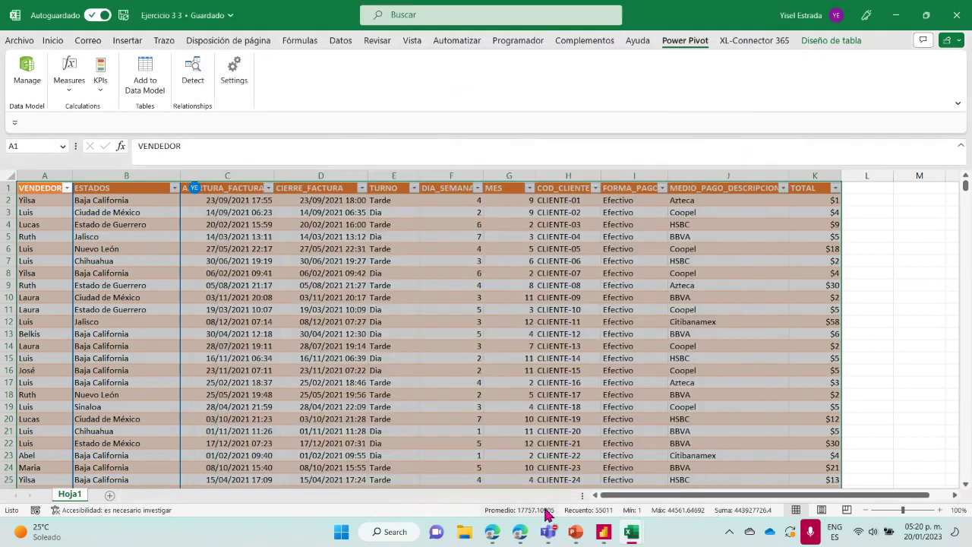
Step: Switch to the Ejercicio 3 3 workbook in the browser, look over the table and try to undo the last action
{"action": "left_click", "coordinate": [491, 534]}
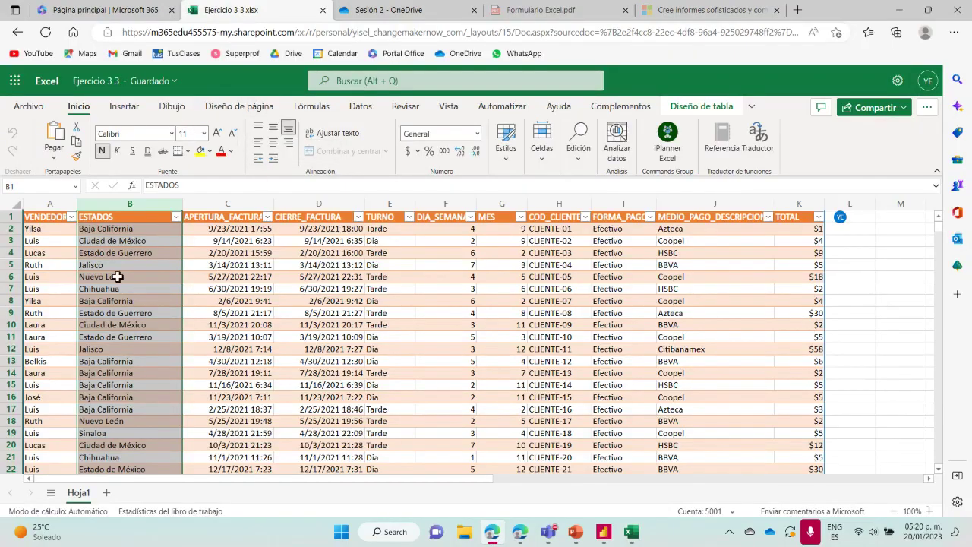
{"action": "scroll", "coordinate": [404, 367], "scroll_direction": "down", "scroll_amount": 1}
{"action": "scroll", "coordinate": [404, 367], "scroll_direction": "down", "scroll_amount": 3}
{"action": "scroll", "coordinate": [387, 367], "scroll_direction": "up", "scroll_amount": 5}
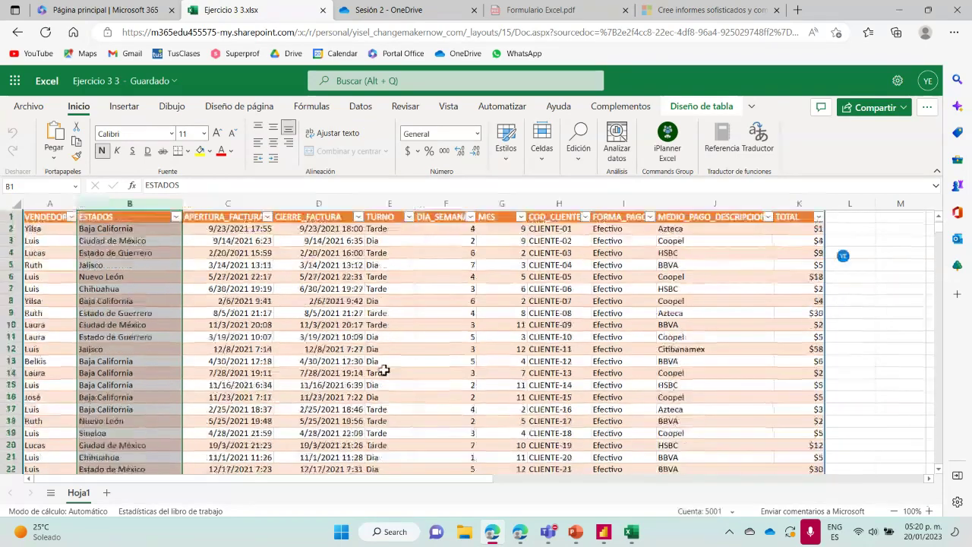
{"action": "key", "text": "ctrl+z"}
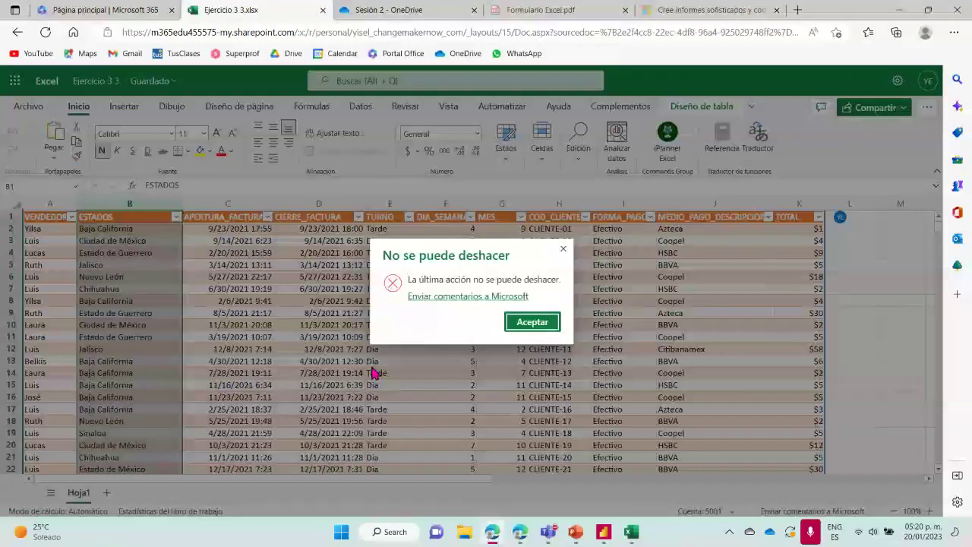
{"action": "left_click", "coordinate": [564, 248]}
Step: Open the Ejercicio 3 2 workbook from the Microsoft 365 home page and convert its ESTADOS column from geography data to text
{"action": "left_click", "coordinate": [104, 10]}
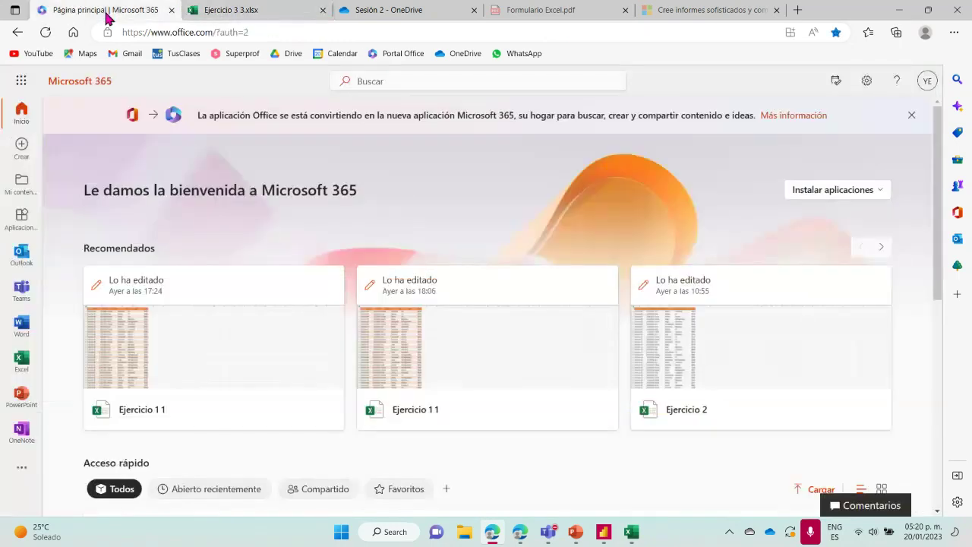
{"action": "scroll", "coordinate": [805, 296], "scroll_direction": "down", "scroll_amount": 3}
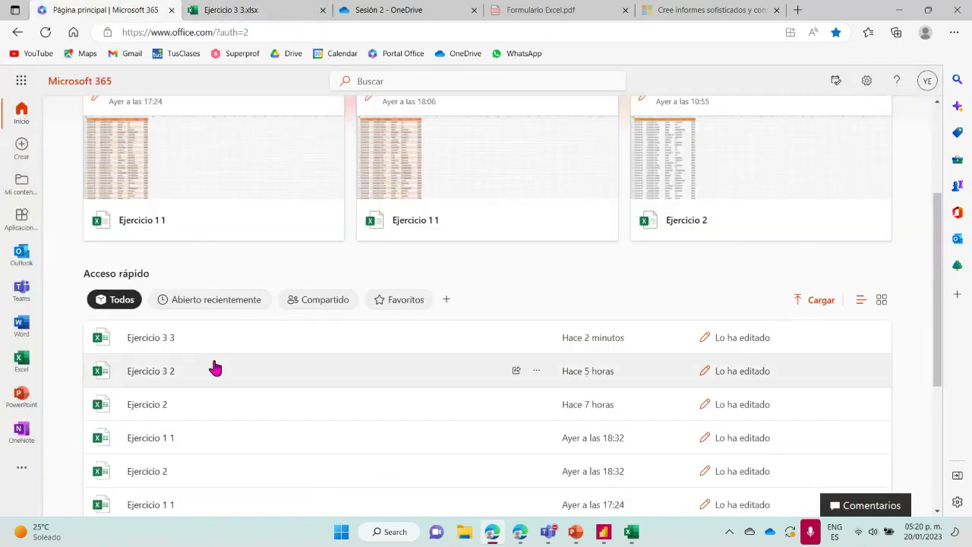
{"action": "left_click", "coordinate": [164, 375]}
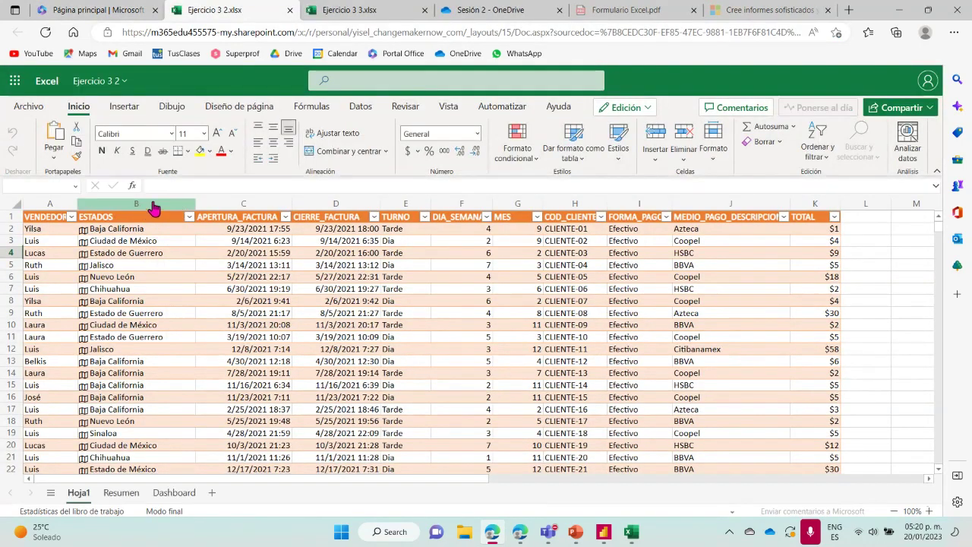
{"action": "left_click", "coordinate": [151, 207]}
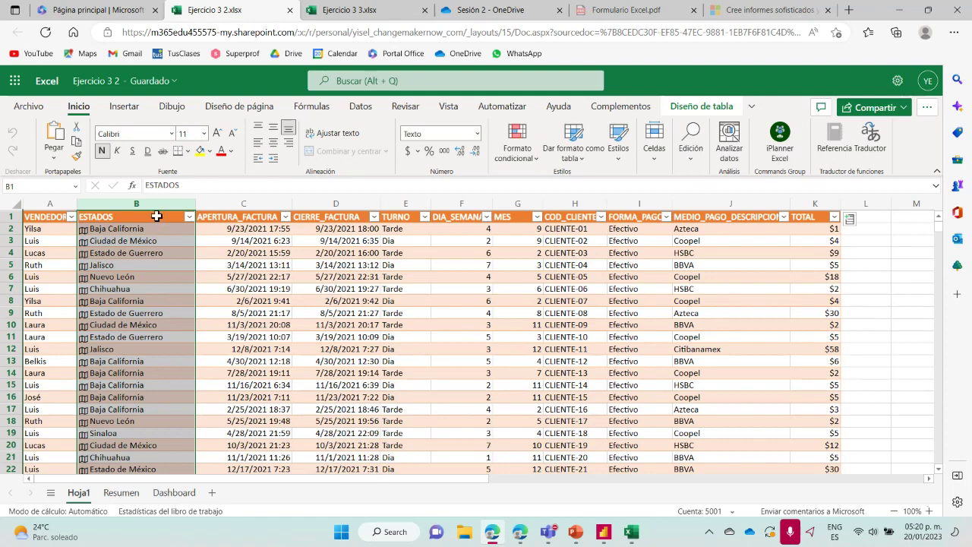
{"action": "right_click", "coordinate": [157, 216]}
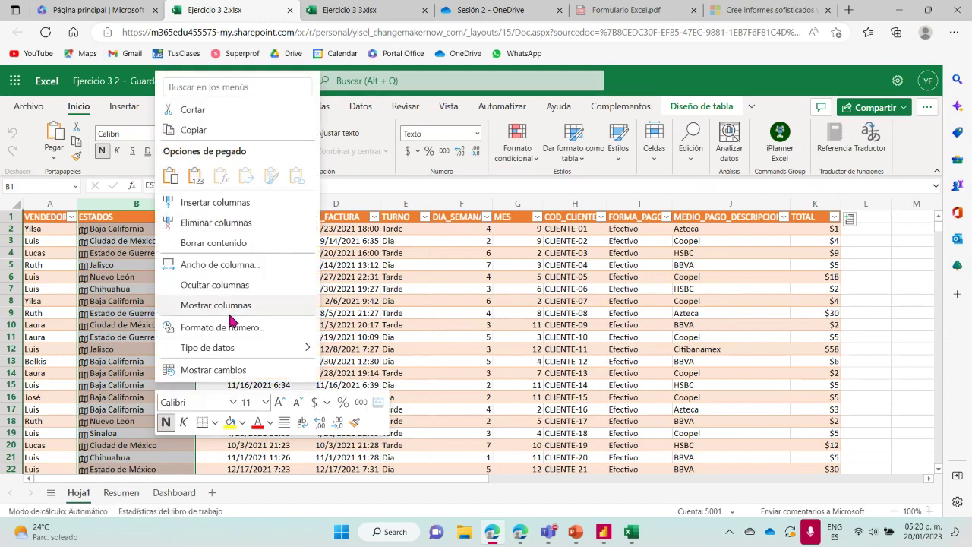
{"action": "mouse_move", "coordinate": [176, 353]}
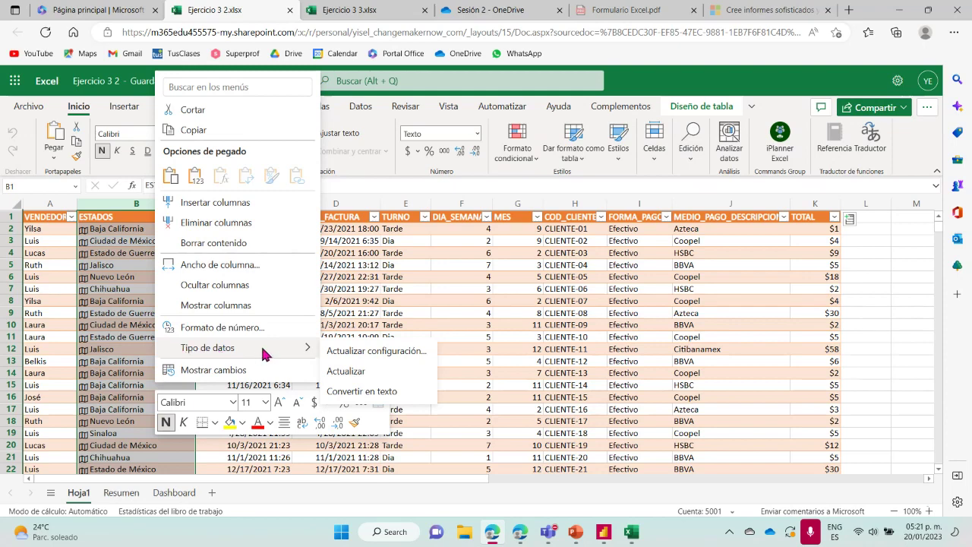
{"action": "left_click", "coordinate": [351, 394]}
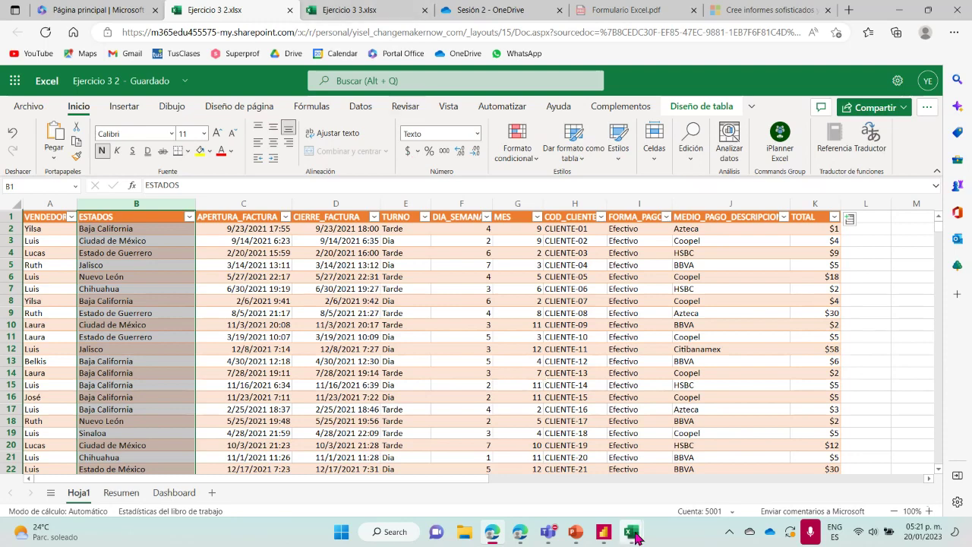
Step: Switch to the Ejercicio 3 3 workbook in desktop Excel and clear the whole-table selection
{"action": "mouse_move", "coordinate": [635, 537]}
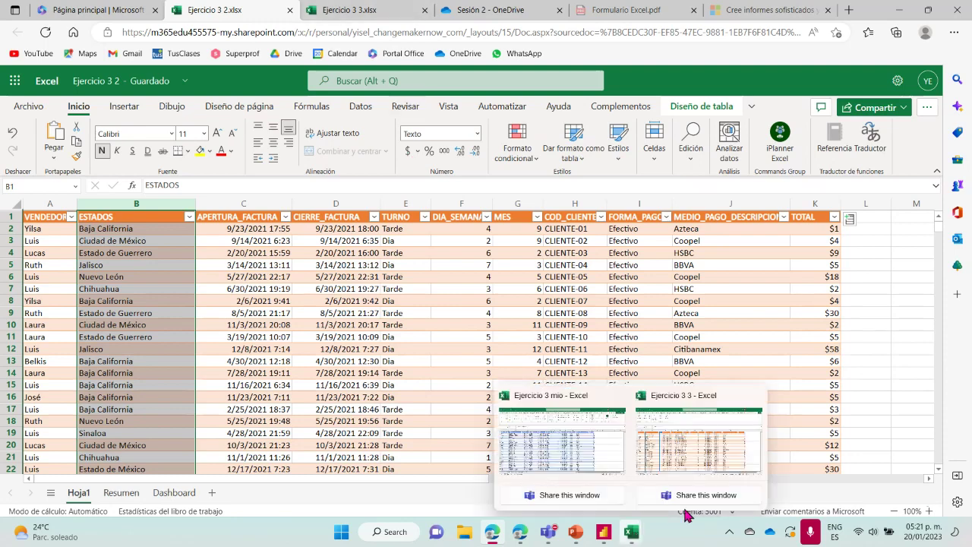
{"action": "left_click", "coordinate": [703, 451]}
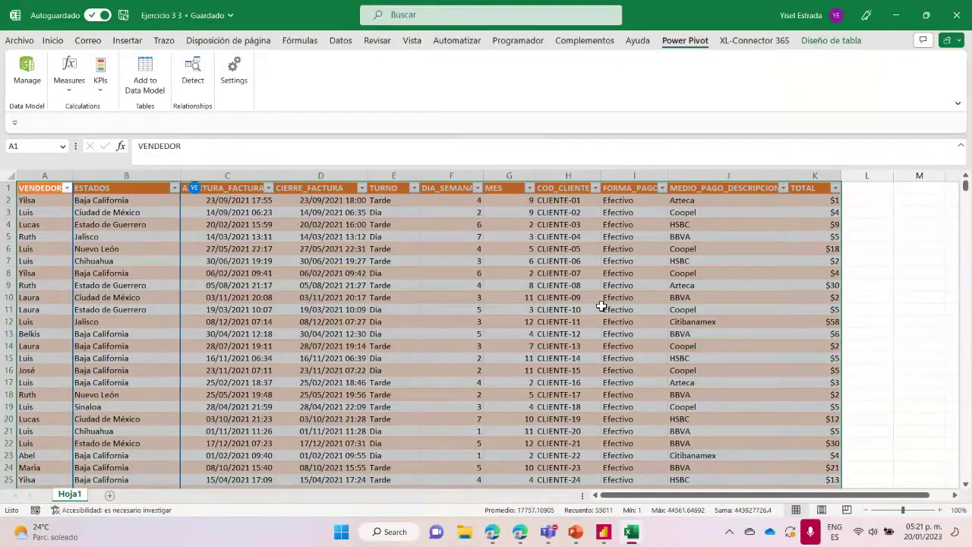
{"action": "left_click", "coordinate": [394, 309]}
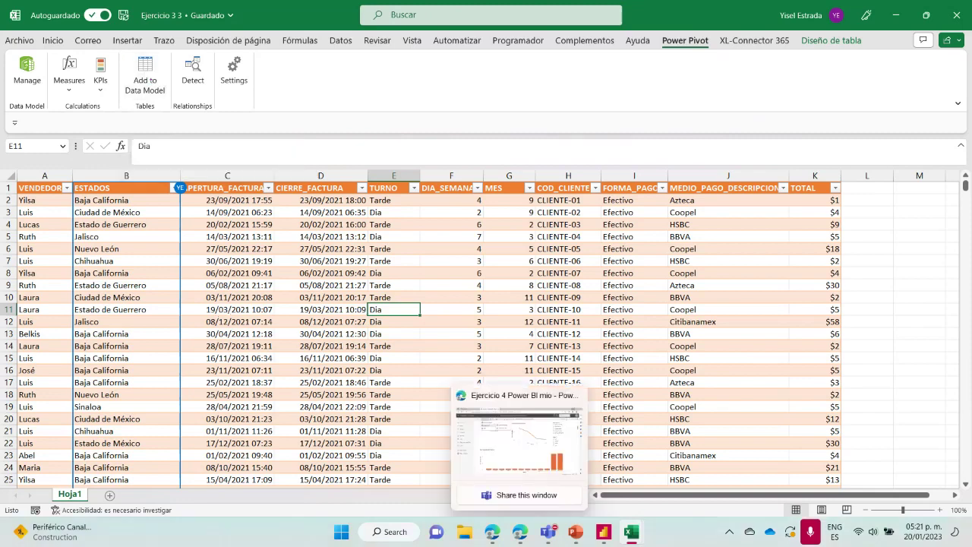
{"action": "mouse_move", "coordinate": [490, 539]}
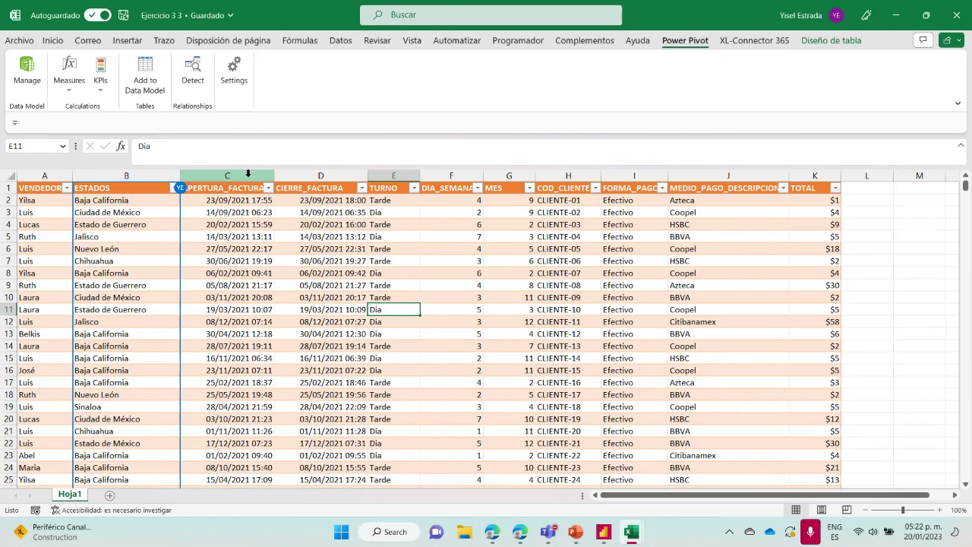
Step: Format the APERTURA_FACTURA and CIERRE_FACTURA columns as short dates
{"action": "left_click_drag", "start_coordinate": [248, 174], "coordinate": [315, 176]}
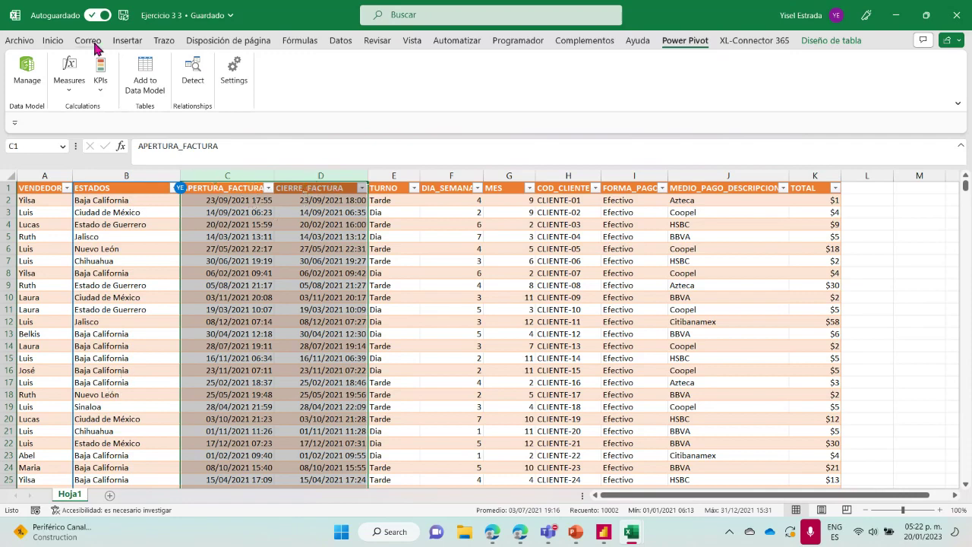
{"action": "left_click", "coordinate": [53, 41]}
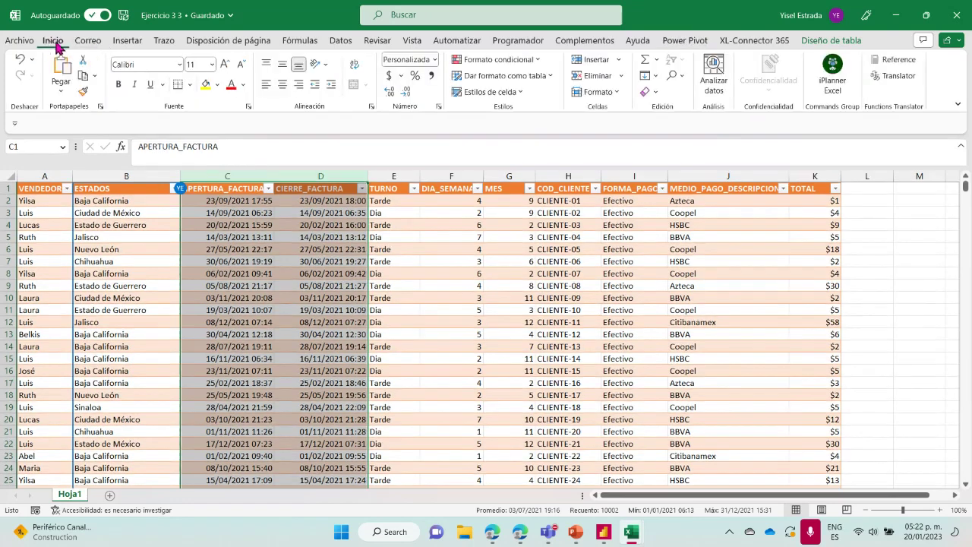
{"action": "left_click", "coordinate": [433, 60]}
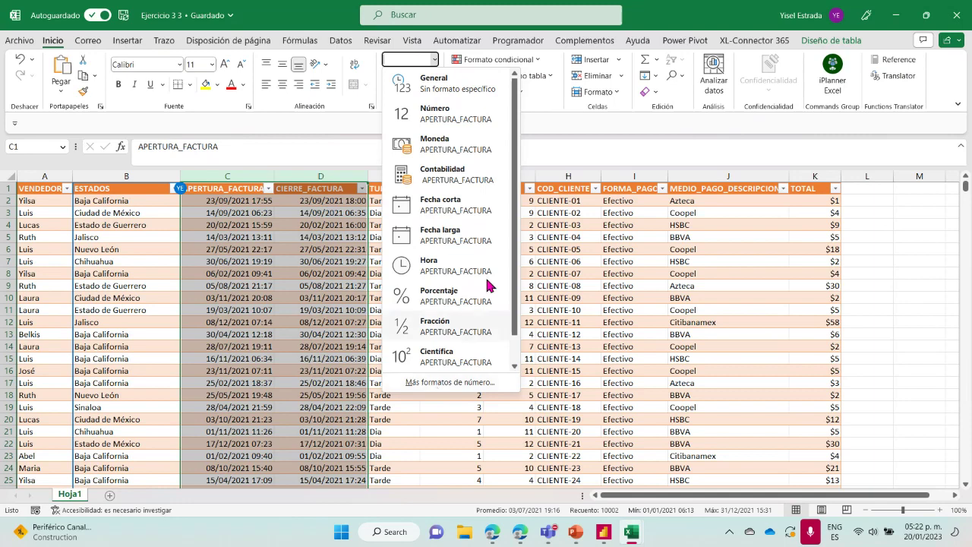
{"action": "left_click", "coordinate": [458, 205]}
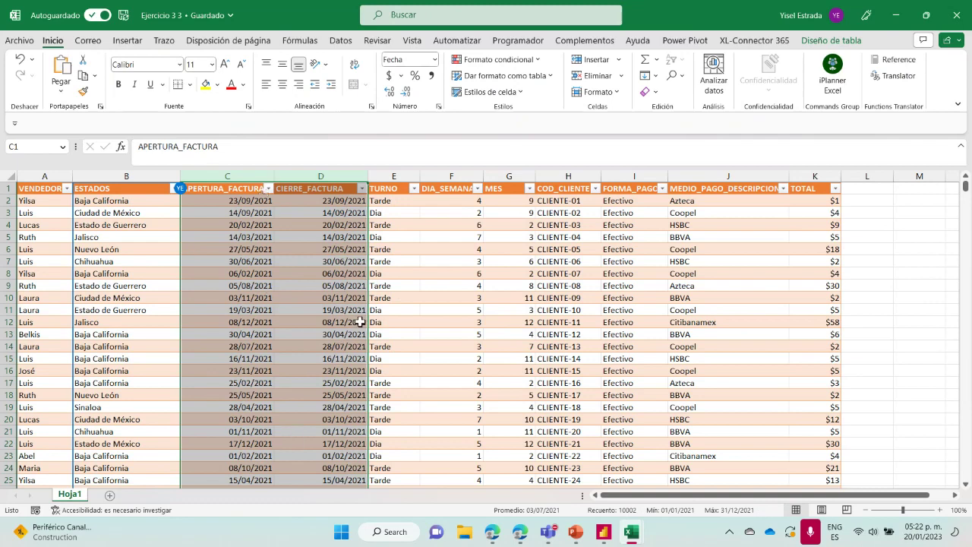
{"action": "left_click", "coordinate": [384, 275]}
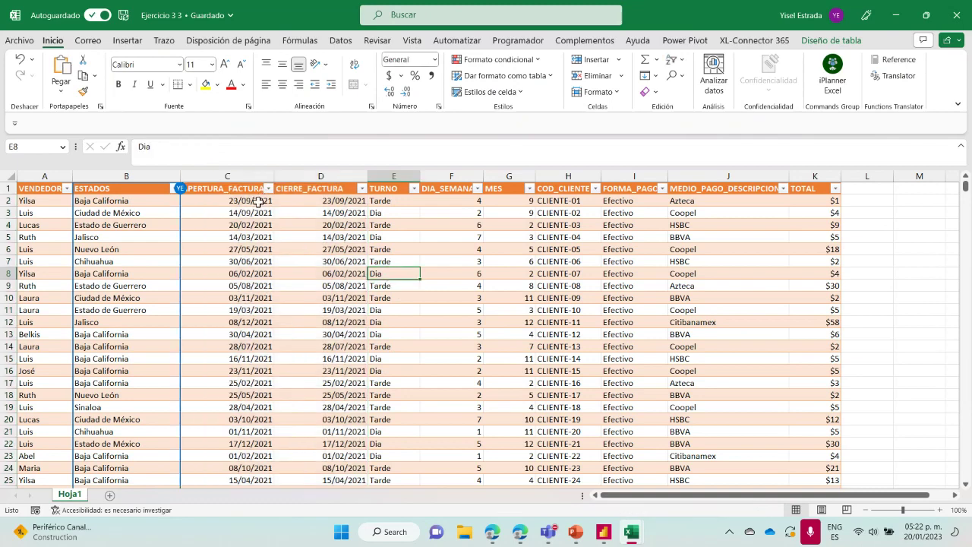
Step: Apply the custom format dd/mm/aaaa hh:mm to the APERTURA_FACTURA and CIERRE_FACTURA columns
{"action": "left_click_drag", "start_coordinate": [252, 175], "coordinate": [310, 167]}
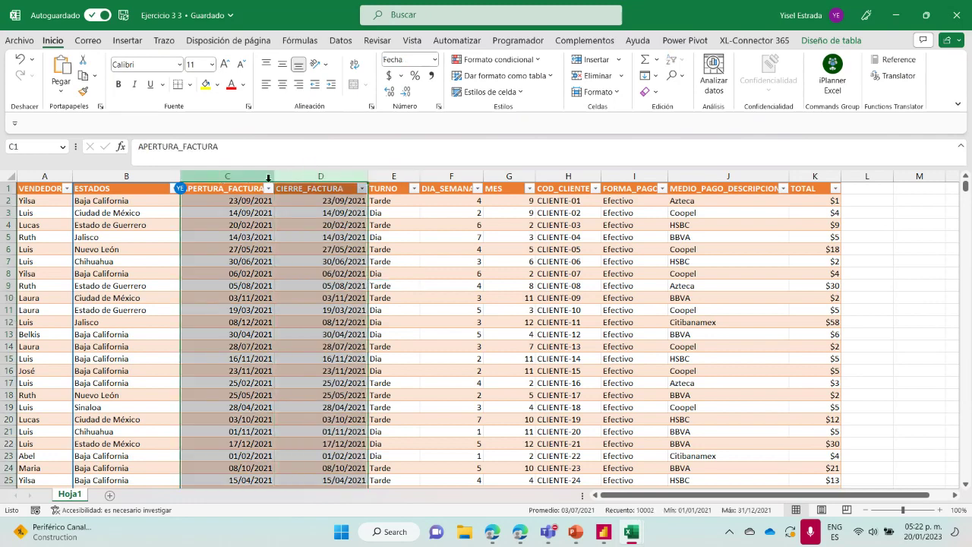
{"action": "left_click", "coordinate": [434, 59]}
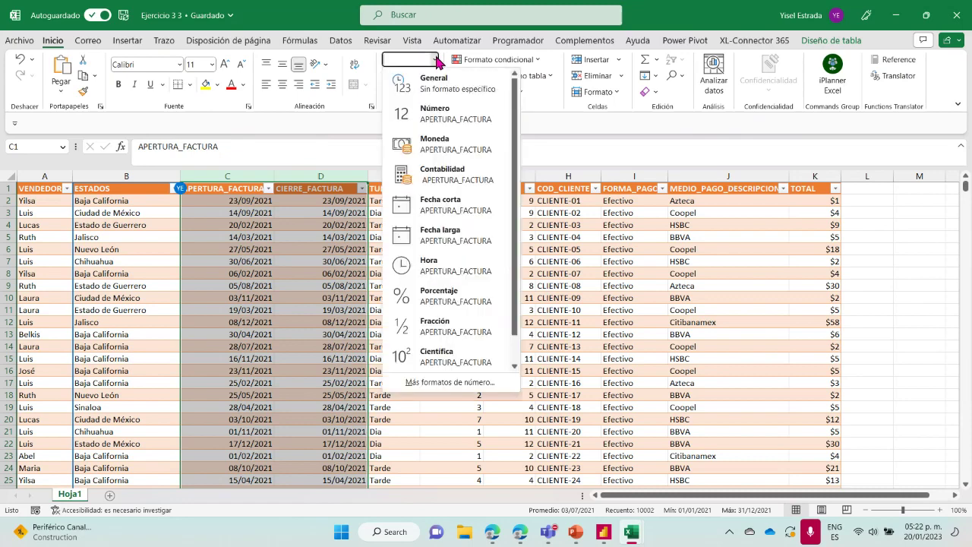
{"action": "left_click", "coordinate": [458, 382]}
{"action": "left_click", "coordinate": [456, 159]}
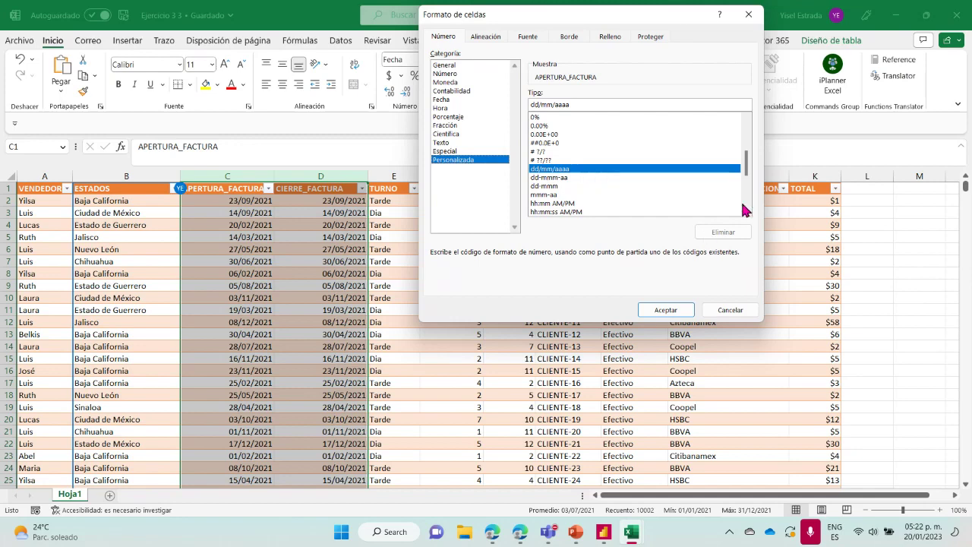
{"action": "left_click_drag", "start_coordinate": [749, 163], "coordinate": [749, 190]}
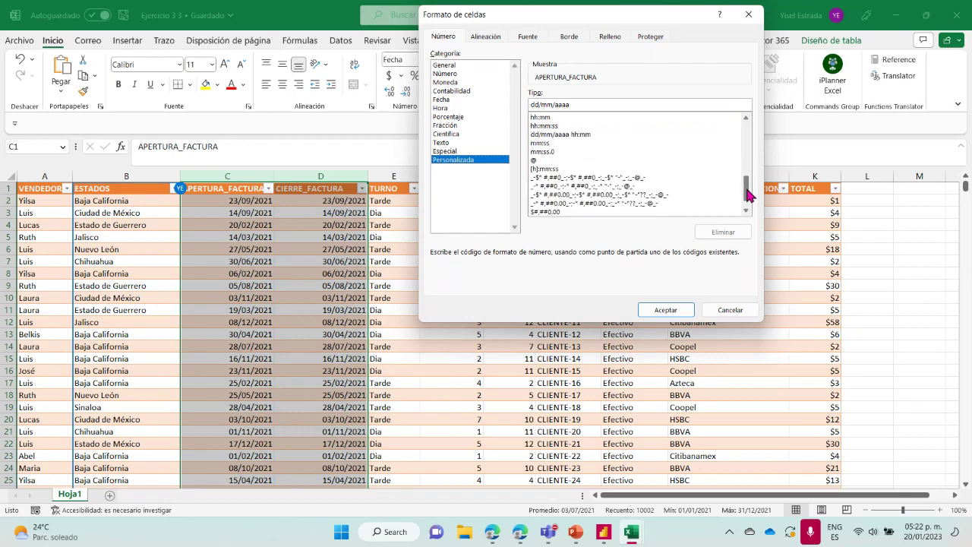
{"action": "left_click", "coordinate": [563, 137]}
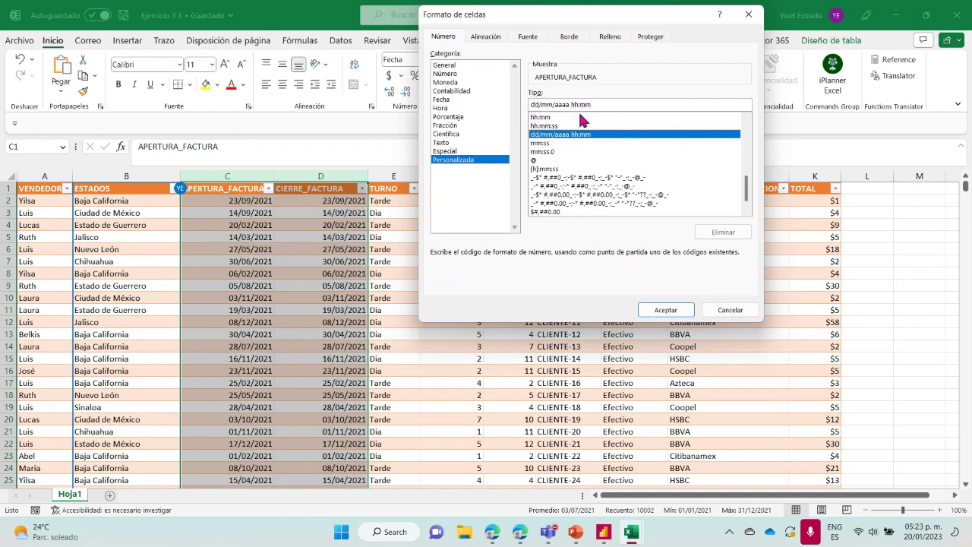
{"action": "left_click", "coordinate": [674, 310]}
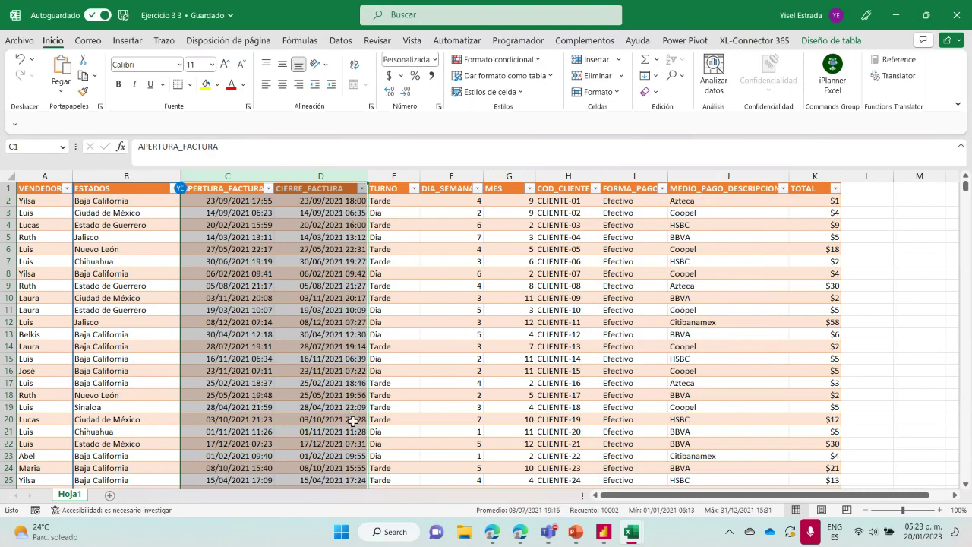
Step: Add the Datos table to the Power Pivot data model
{"action": "left_click", "coordinate": [693, 40]}
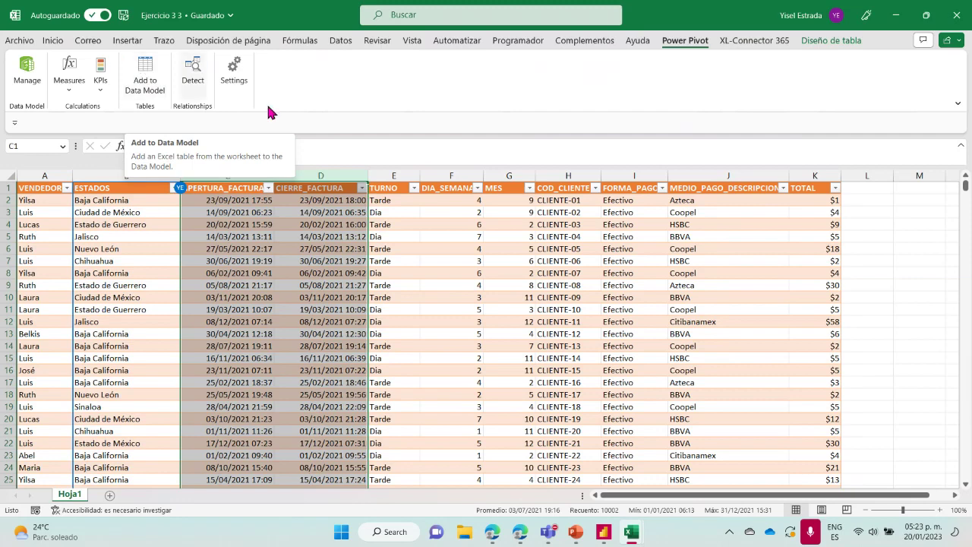
{"action": "left_click", "coordinate": [146, 68]}
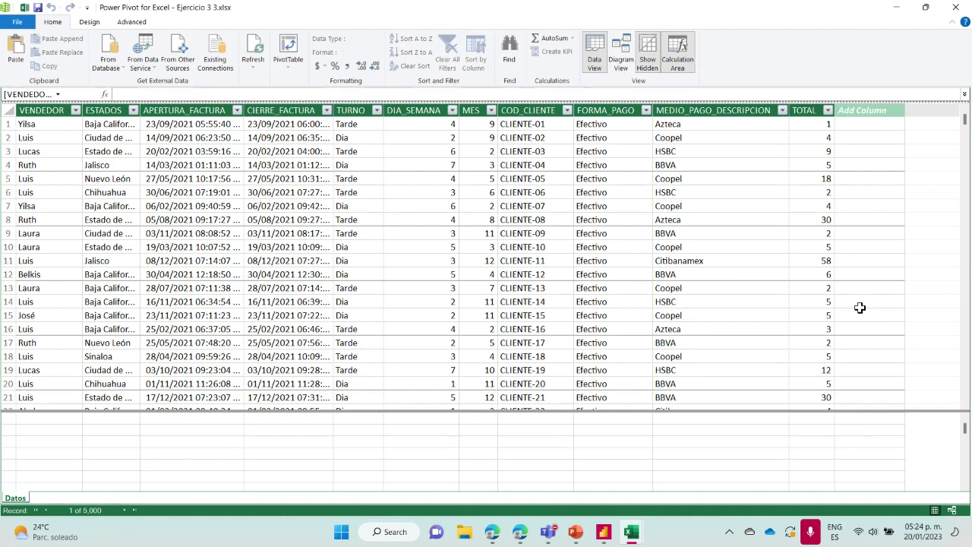
Step: Start a calculated column after TOTAL with a formula that uses the FORMAT function, switching the keyboard language as needed
{"action": "left_click", "coordinate": [860, 123]}
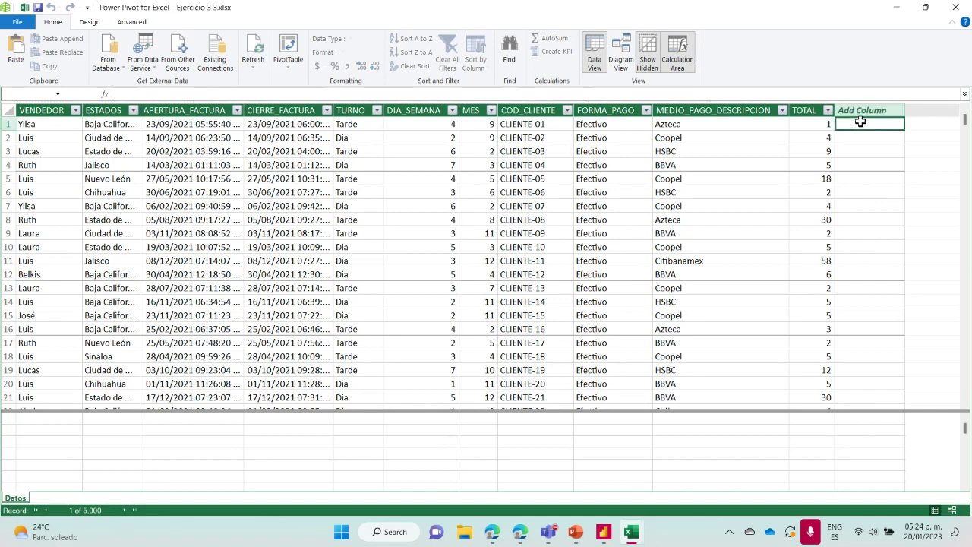
{"action": "double_click", "coordinate": [860, 123]}
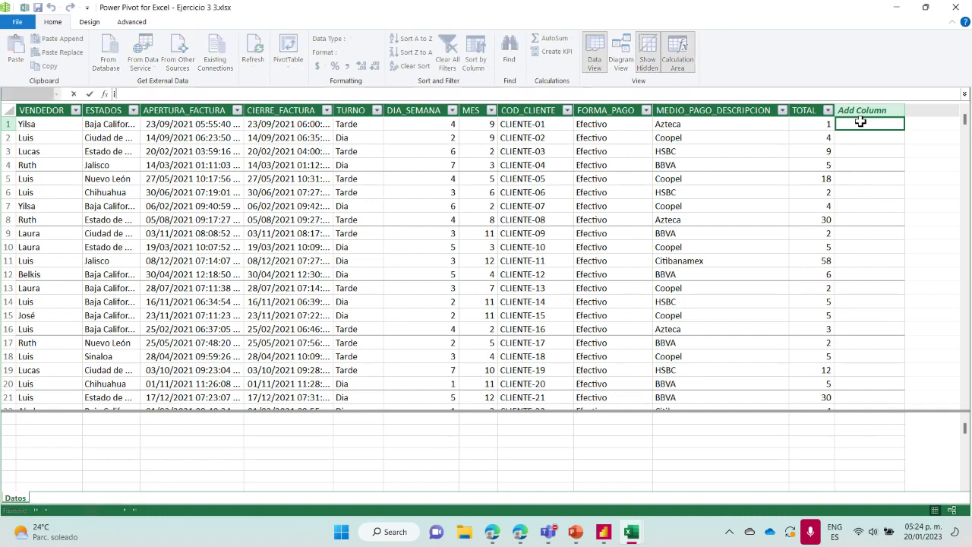
{"action": "left_click", "coordinate": [833, 537]}
{"action": "left_click", "coordinate": [809, 408]}
{"action": "type", "text": "=fa"}
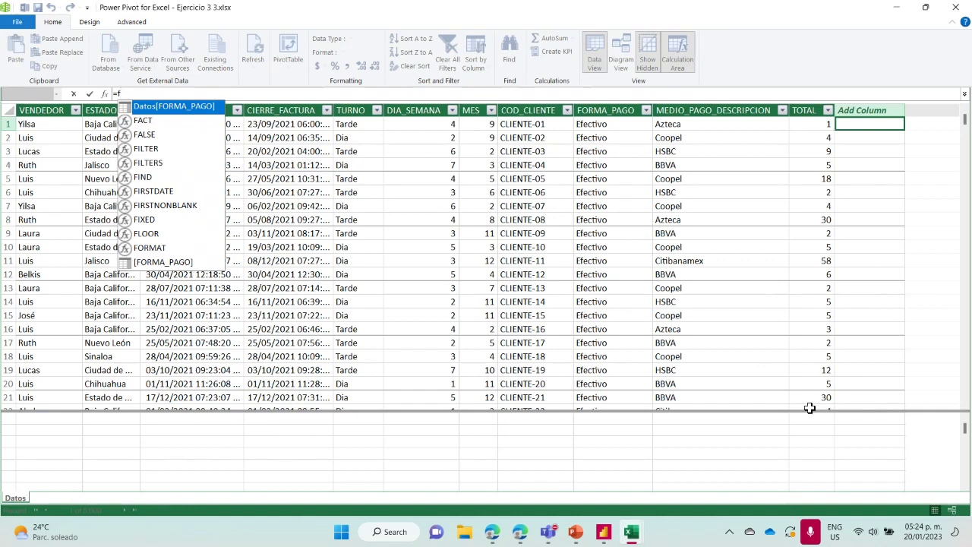
{"action": "type", "text": "ot"}
{"action": "key", "text": "BackSpace"}
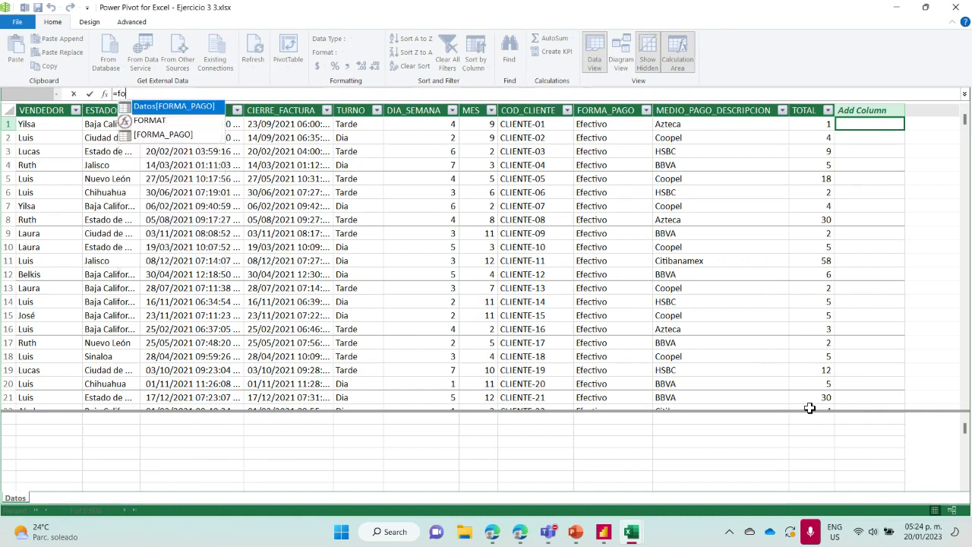
{"action": "left_click", "coordinate": [161, 124]}
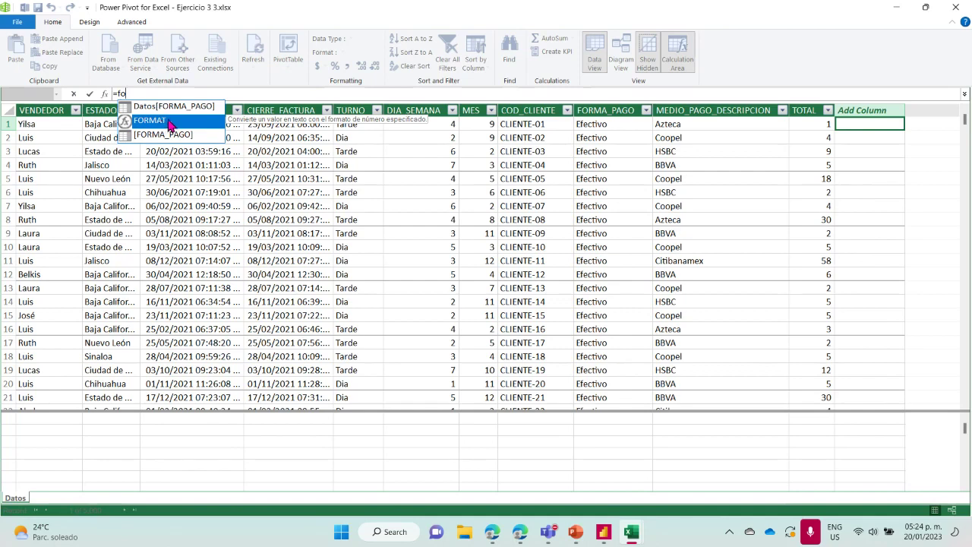
{"action": "double_click", "coordinate": [158, 122]}
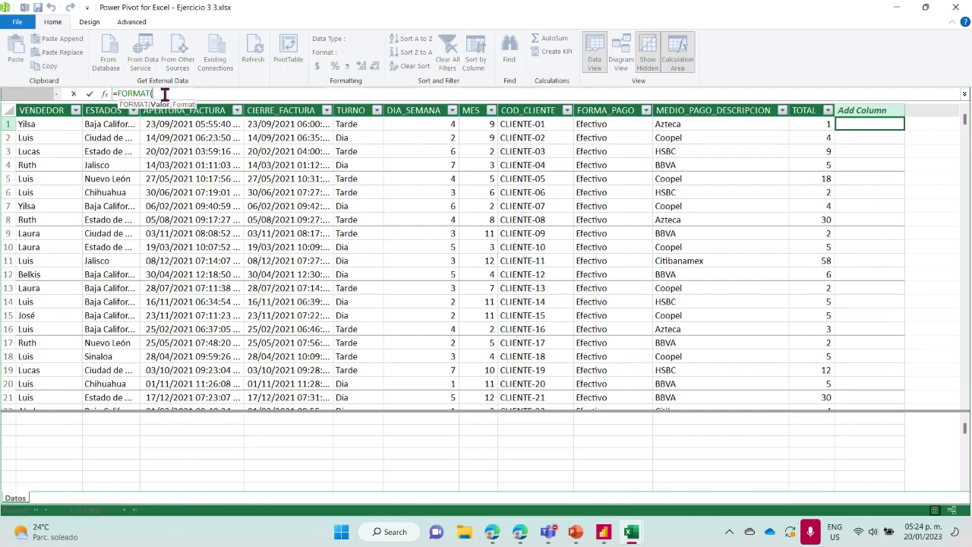
Step: Insert Datos[APERTURA_FACTURA] as the value argument of the FORMAT formula
{"action": "type", "text": "d"}
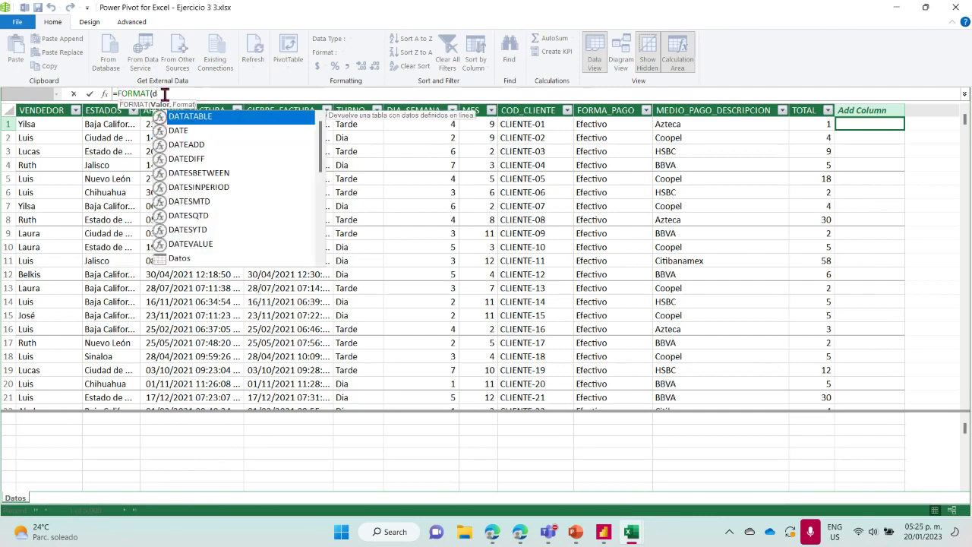
{"action": "type", "text": "a"}
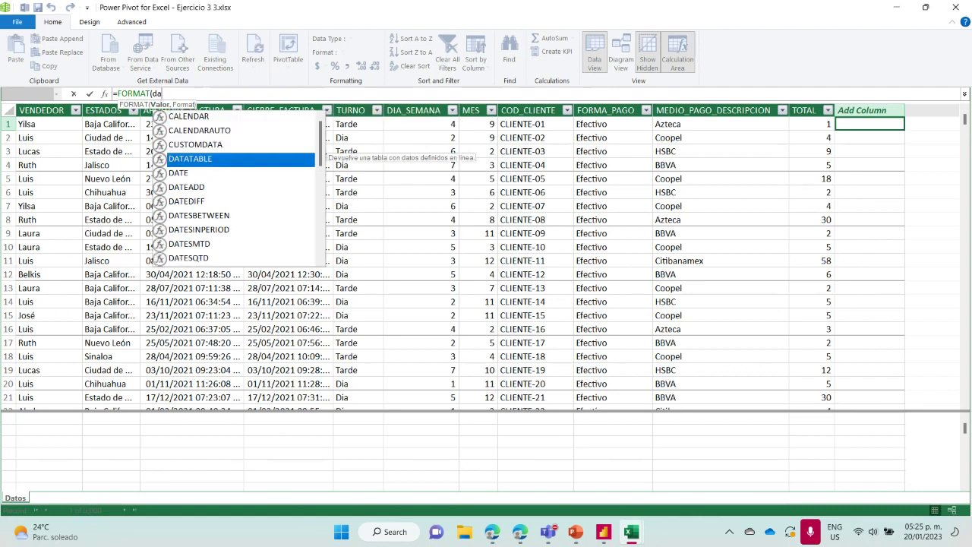
{"action": "type", "text": "to"}
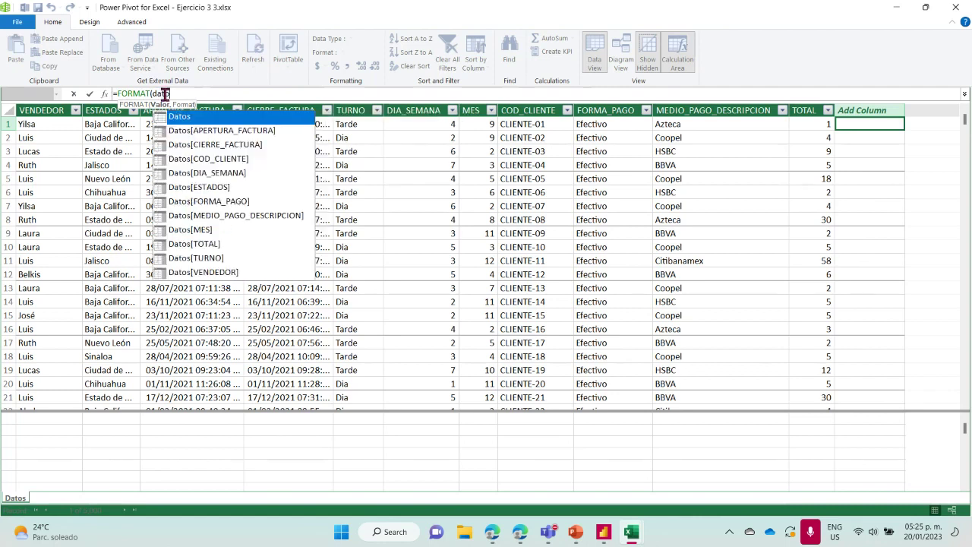
{"action": "left_click", "coordinate": [196, 135]}
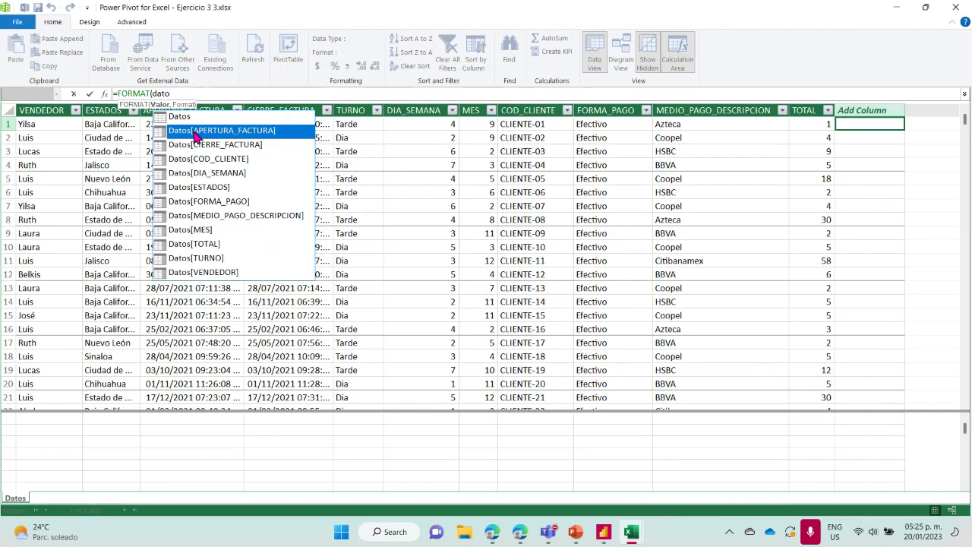
{"action": "double_click", "coordinate": [196, 134]}
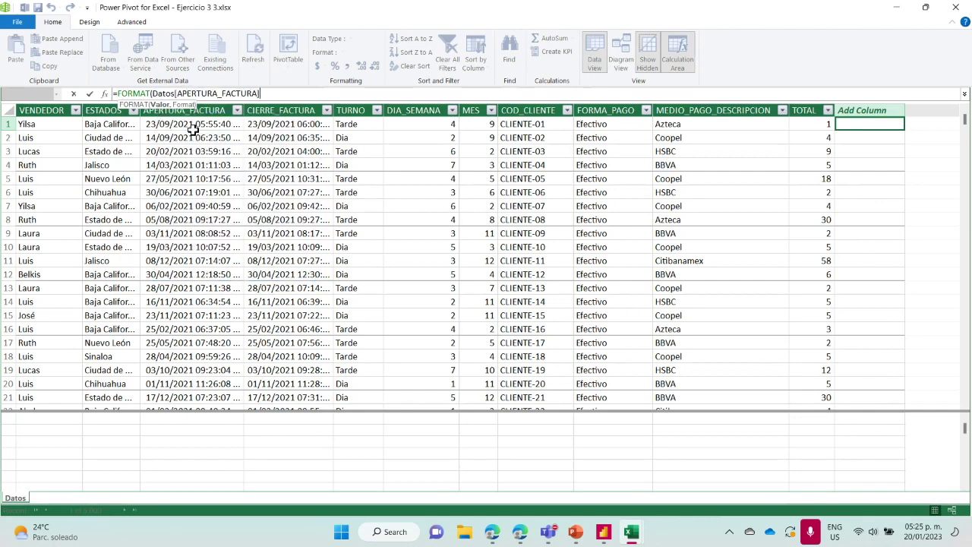
Step: Complete the FORMAT formula with the format argument "ddd" and enter it for the calculated column
{"action": "type", "text": ","}
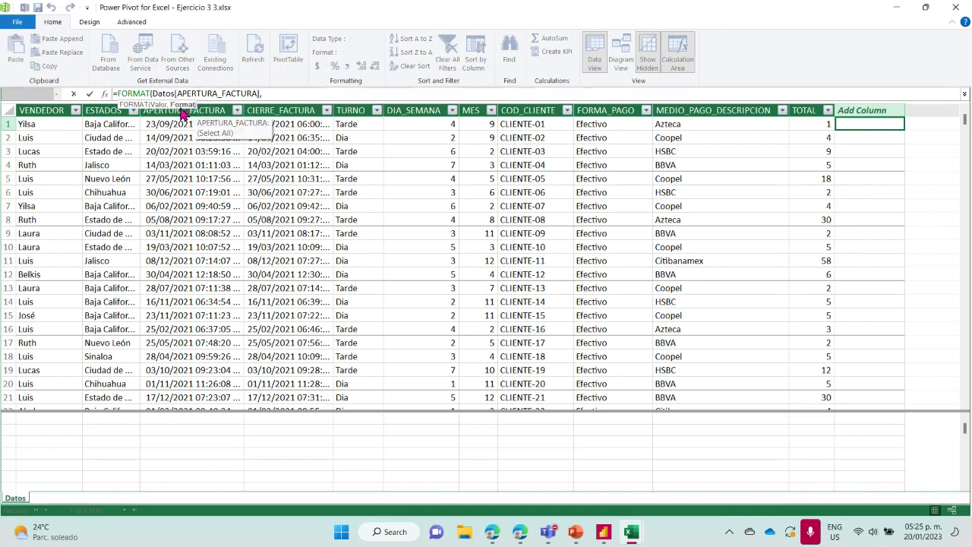
{"action": "type", "text": "\"ddd\")"}
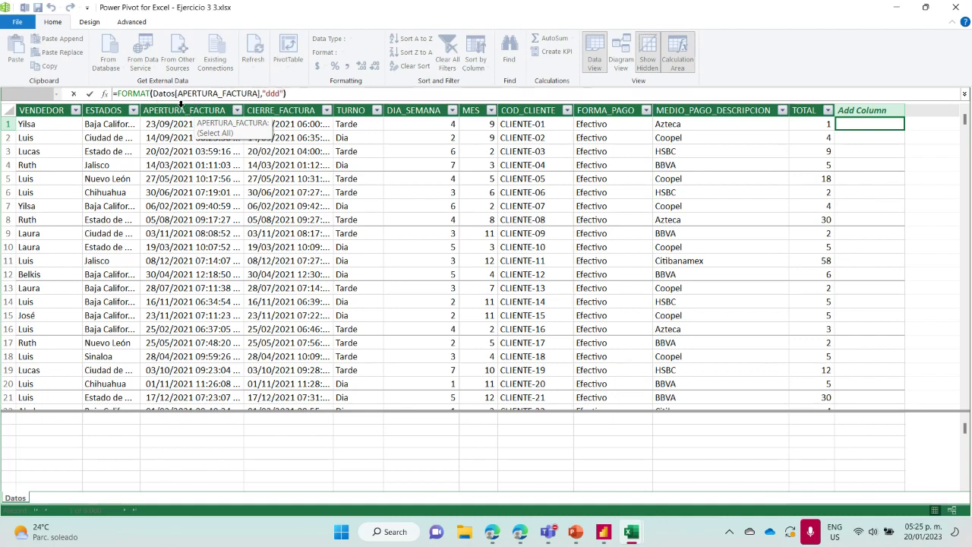
{"action": "key", "text": "Return"}
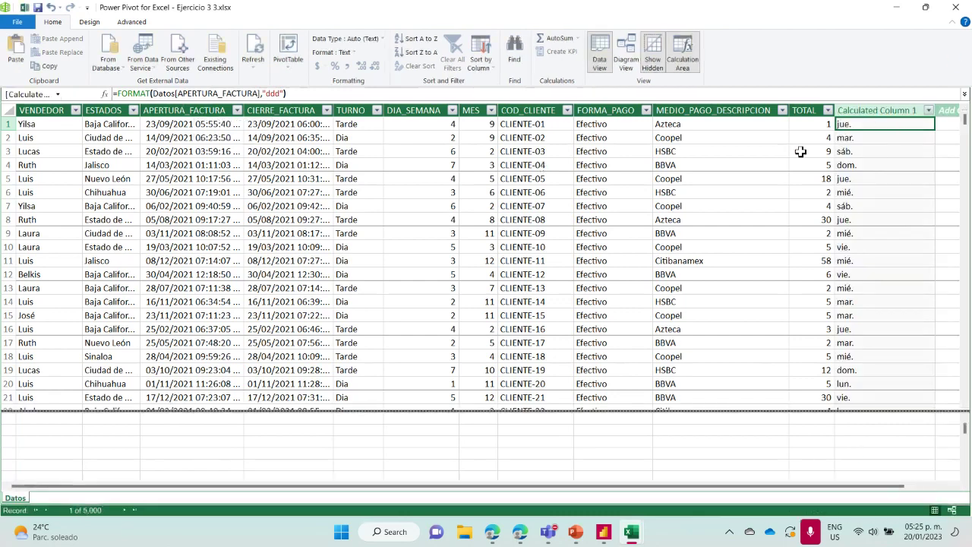
{"action": "left_click", "coordinate": [166, 125]}
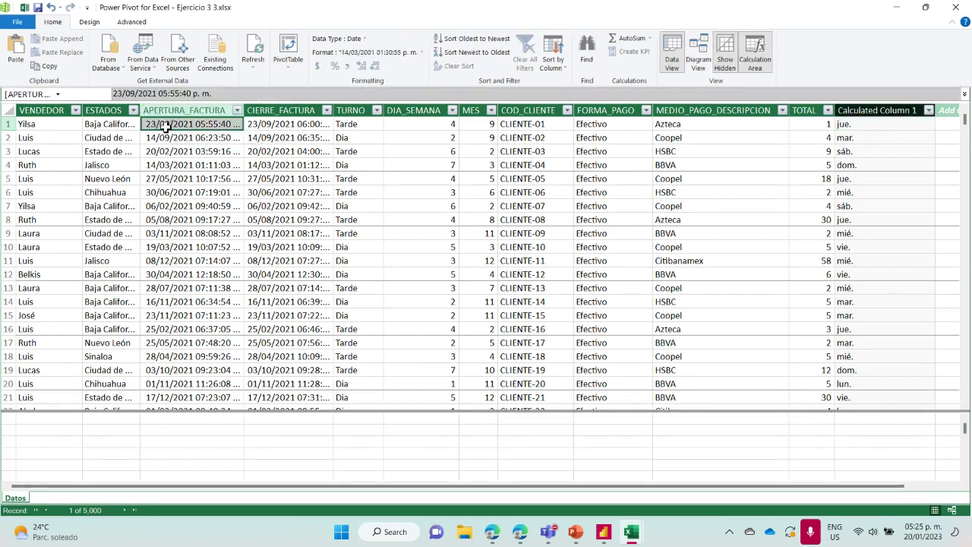
{"action": "left_click", "coordinate": [868, 124]}
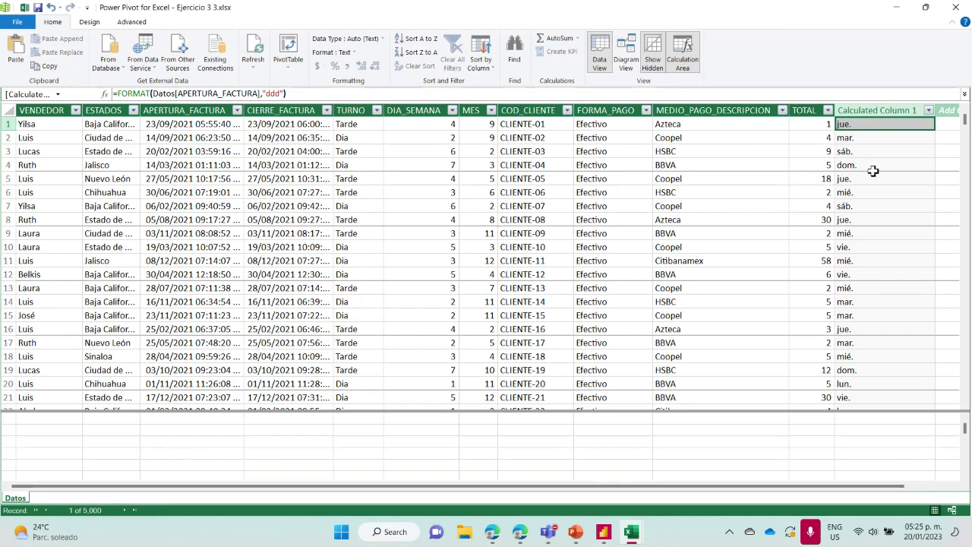
Step: Try to rename the new calculated column as Dia
{"action": "left_click", "coordinate": [873, 110]}
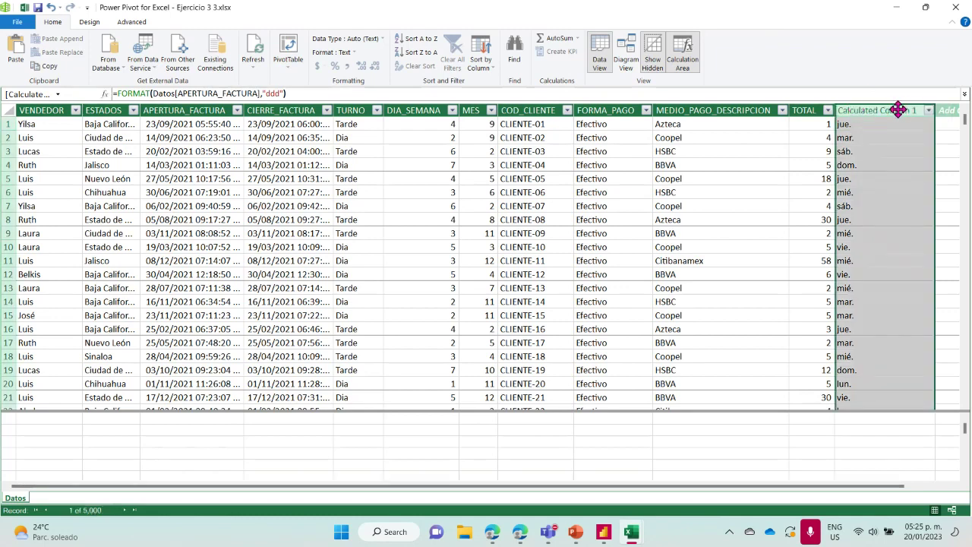
{"action": "left_click", "coordinate": [915, 145]}
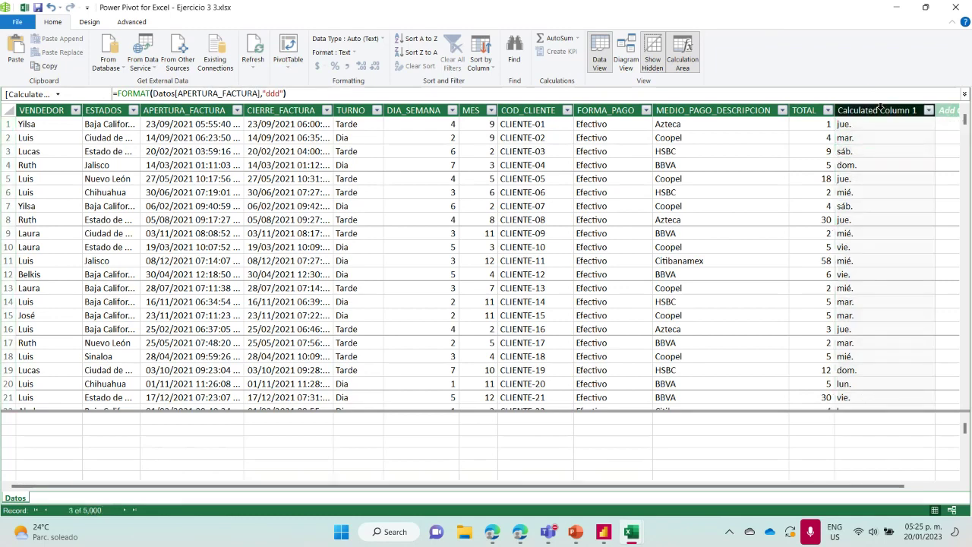
{"action": "right_click", "coordinate": [877, 110]}
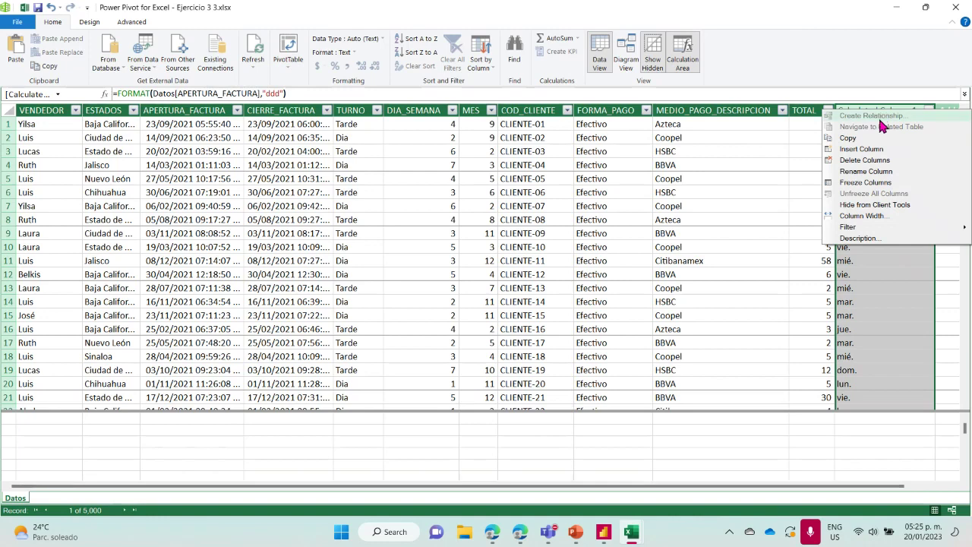
{"action": "left_click", "coordinate": [854, 173]}
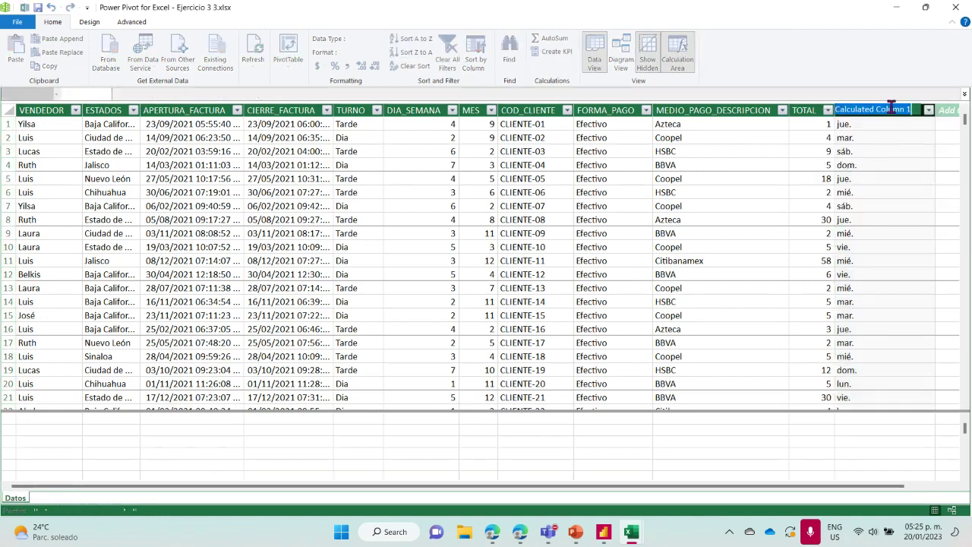
{"action": "type", "text": "Dia"}
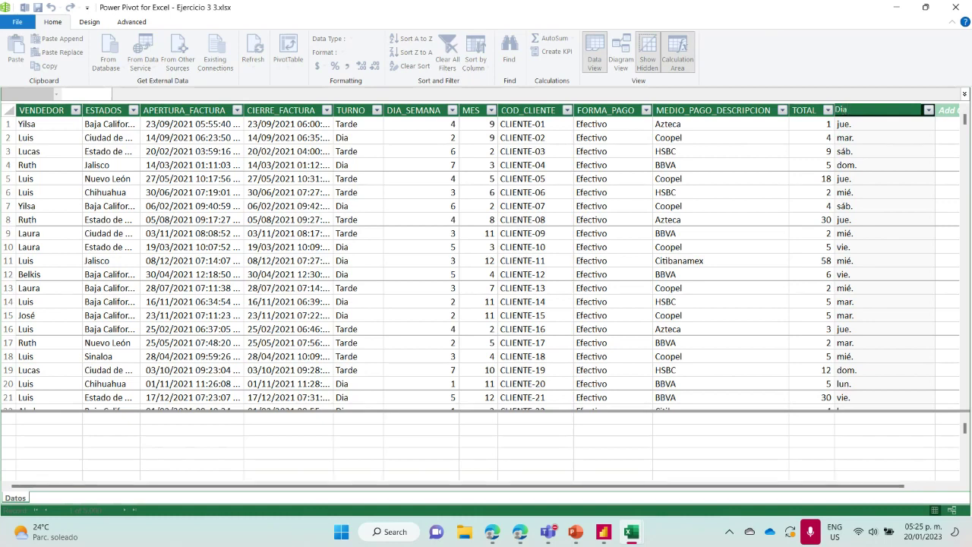
{"action": "type", "text": "_"}
{"action": "key", "text": "BackSpace"}
{"action": "key", "text": "BackSpace"}
{"action": "key", "text": "BackSpace"}
{"action": "key", "text": "BackSpace"}
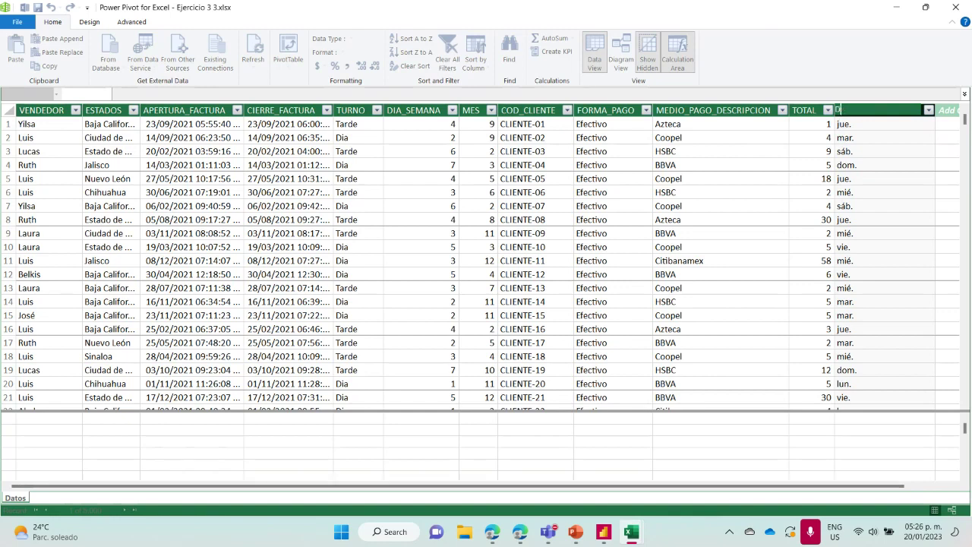
{"action": "key", "text": "Return"}
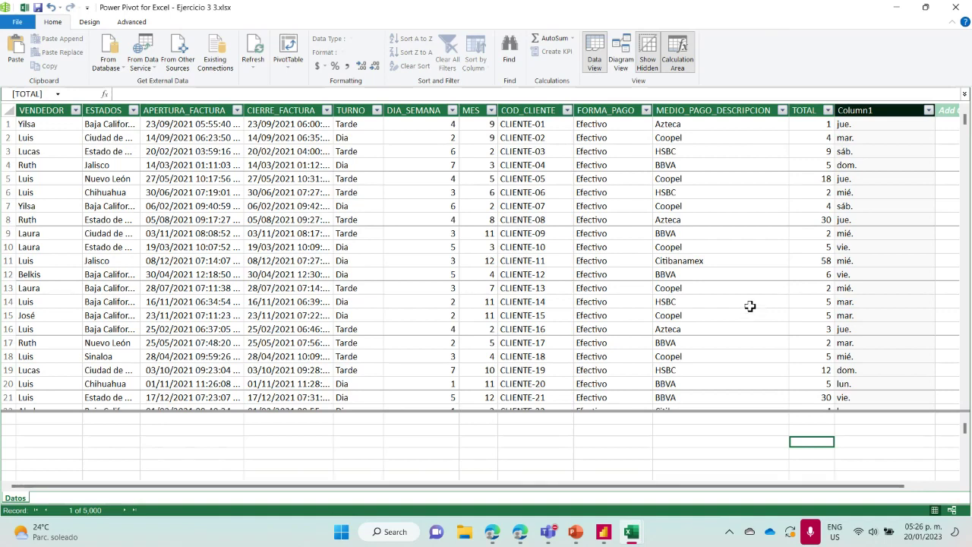
Step: Switch to the Ejercicio 3 3 workbook and check the Microsoft Power Pivot for Excel entry among the COM add-ins
{"action": "mouse_move", "coordinate": [574, 534]}
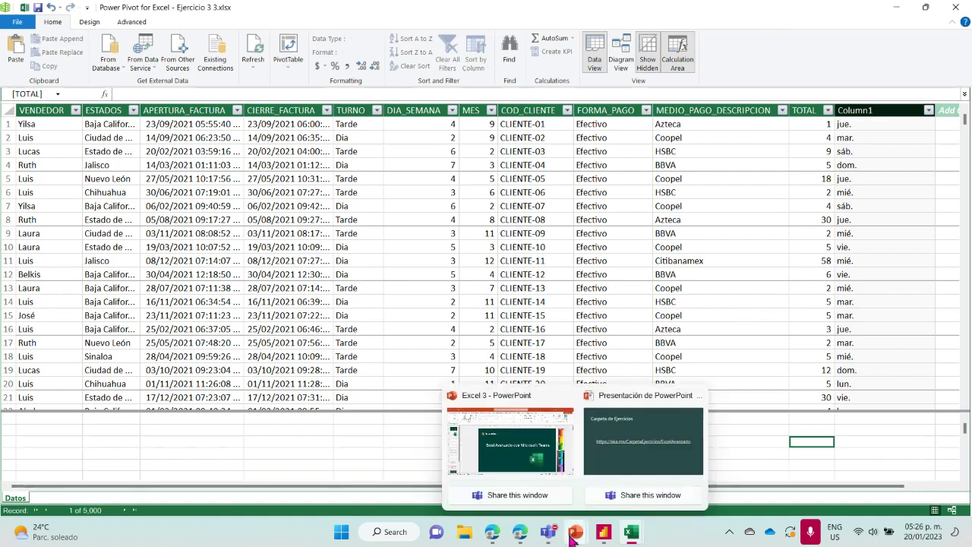
{"action": "mouse_move", "coordinate": [620, 530]}
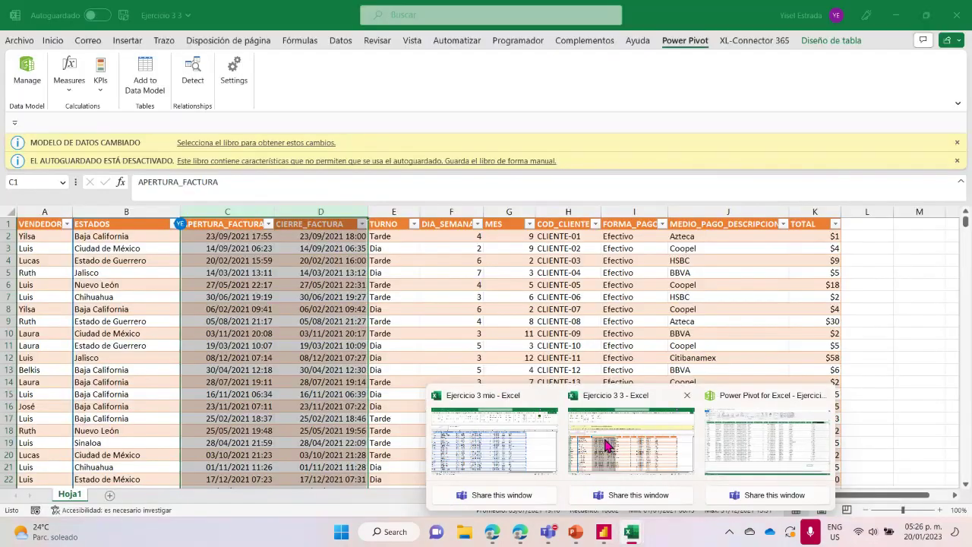
{"action": "left_click", "coordinate": [608, 444]}
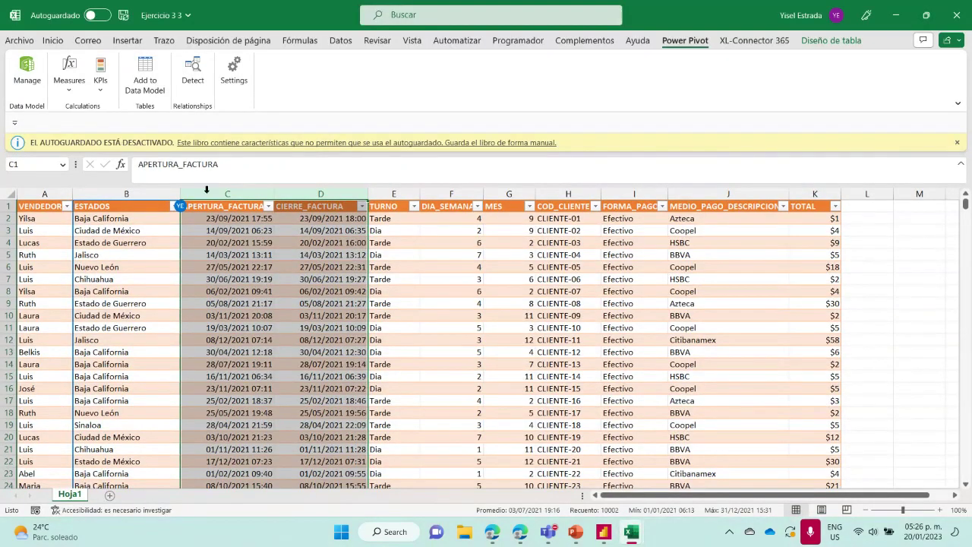
{"action": "left_click", "coordinate": [20, 40]}
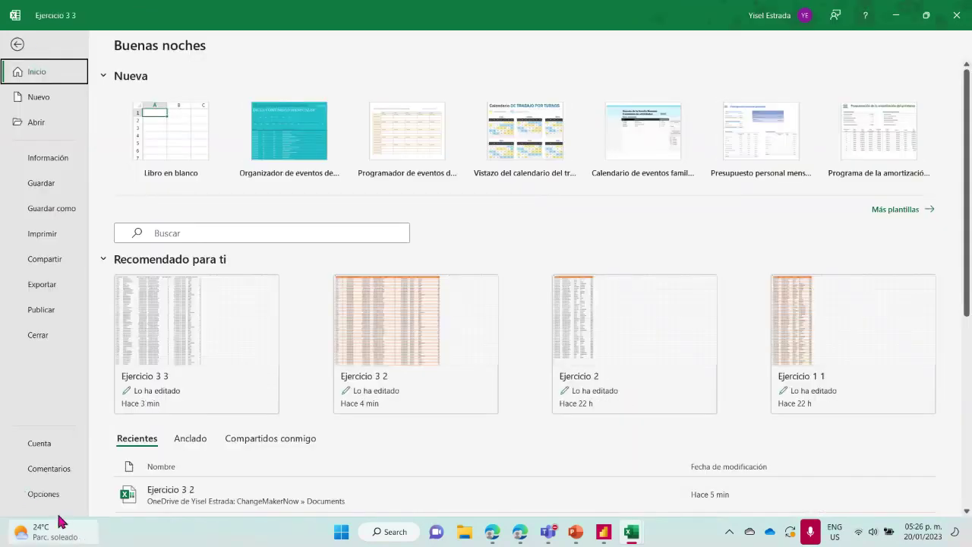
{"action": "left_click", "coordinate": [43, 494]}
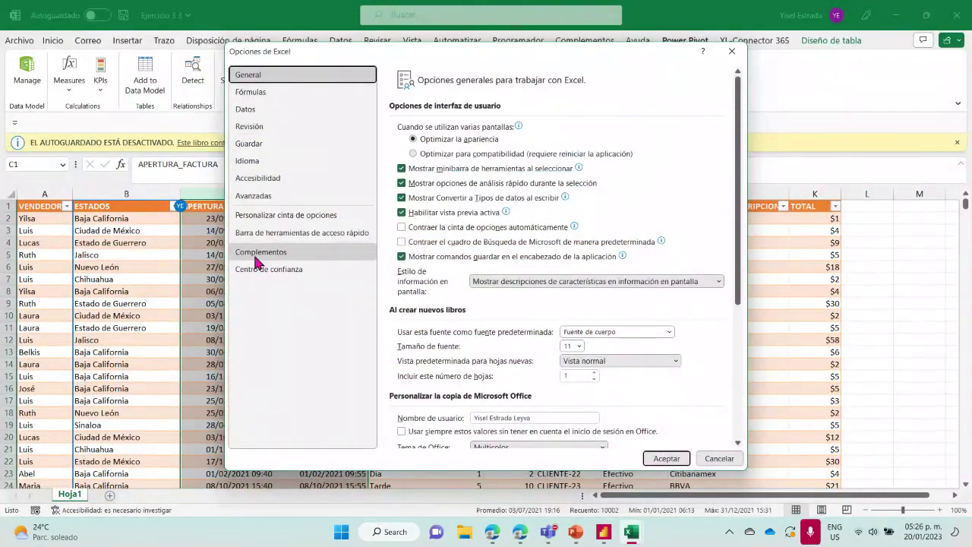
{"action": "left_click", "coordinate": [311, 252]}
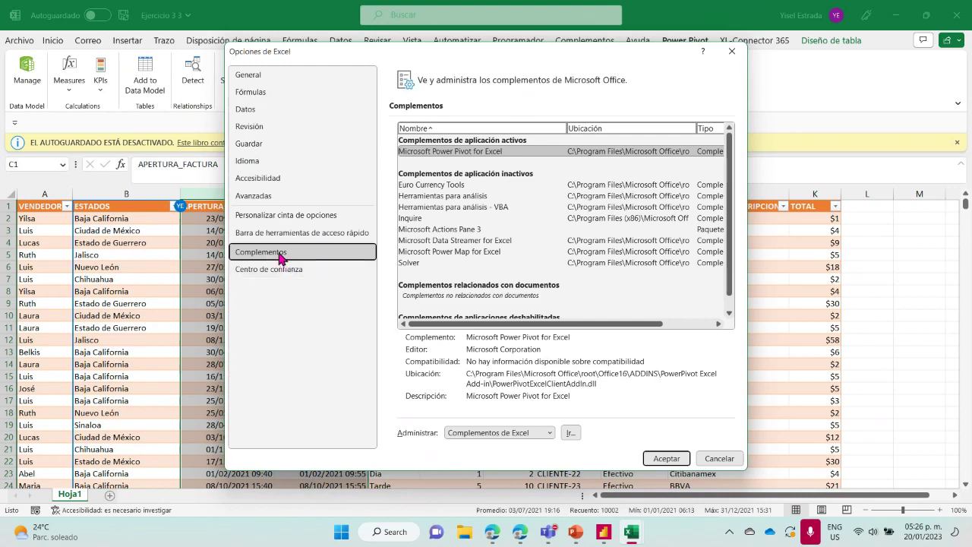
{"action": "left_click", "coordinate": [550, 433]}
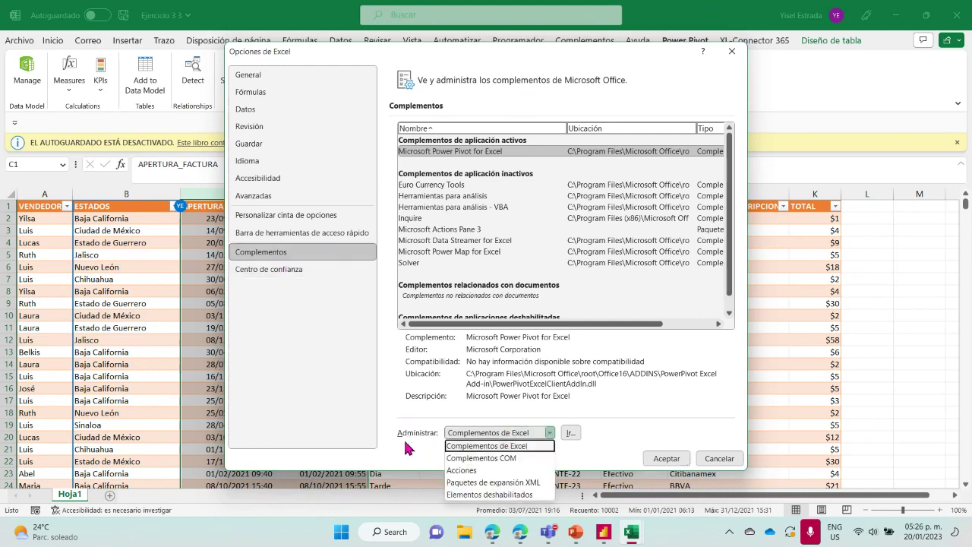
{"action": "left_click", "coordinate": [497, 460]}
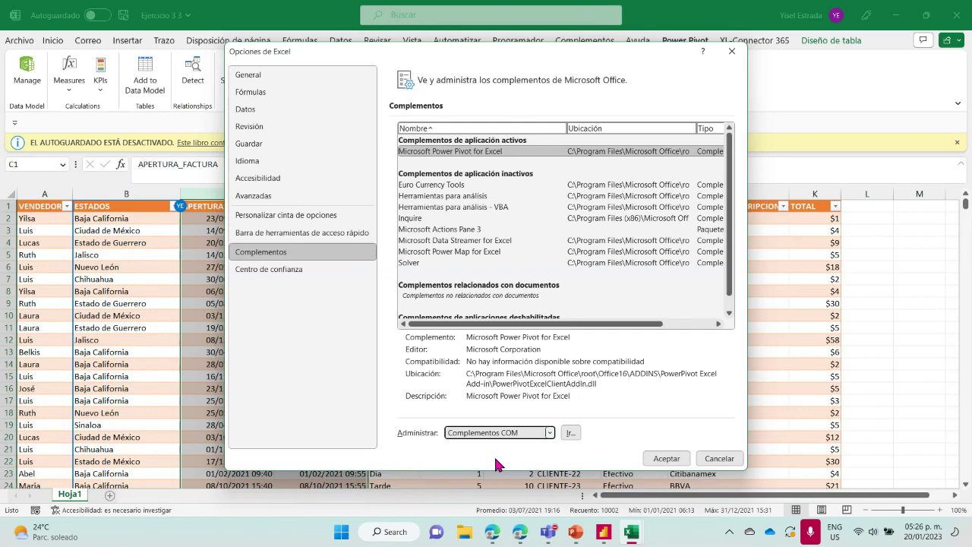
{"action": "left_click", "coordinate": [570, 433]}
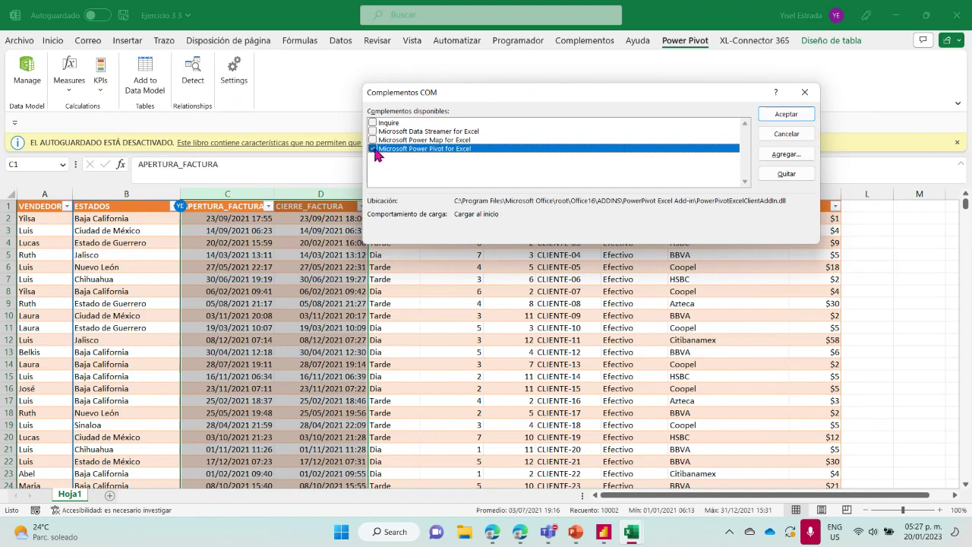
{"action": "left_click", "coordinate": [807, 94]}
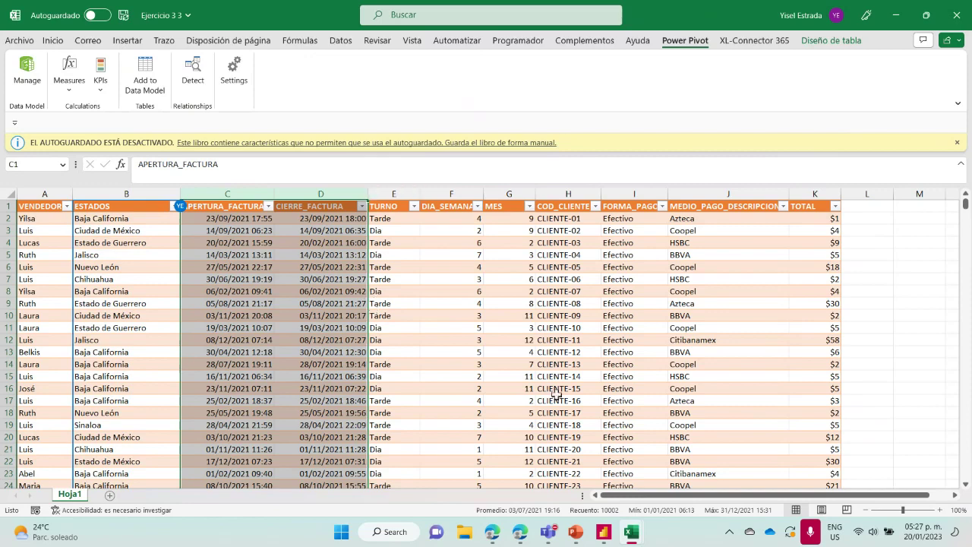
Step: Compare the Power Pivot window with the table in the Ejercicio 3 3 workbook, finishing in Power Pivot
{"action": "mouse_move", "coordinate": [629, 532]}
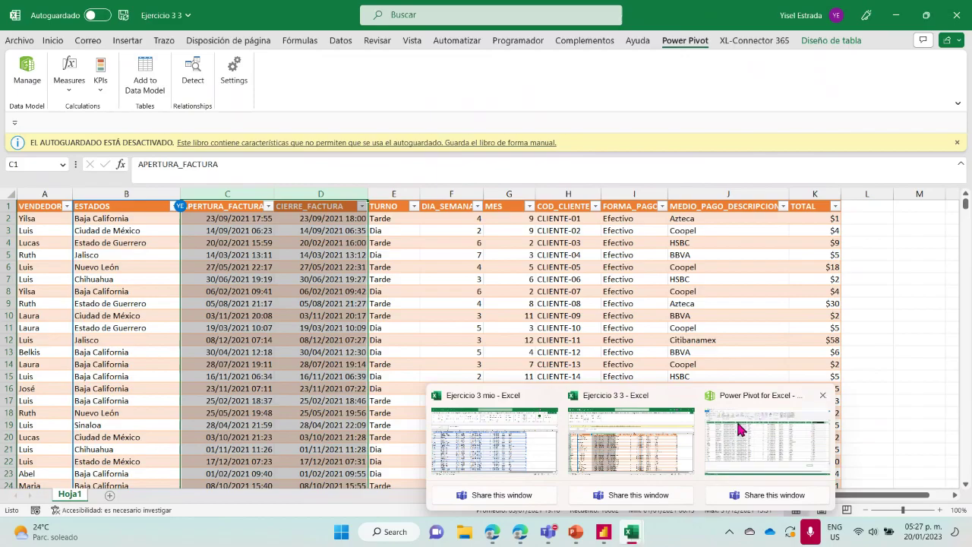
{"action": "left_click", "coordinate": [755, 420]}
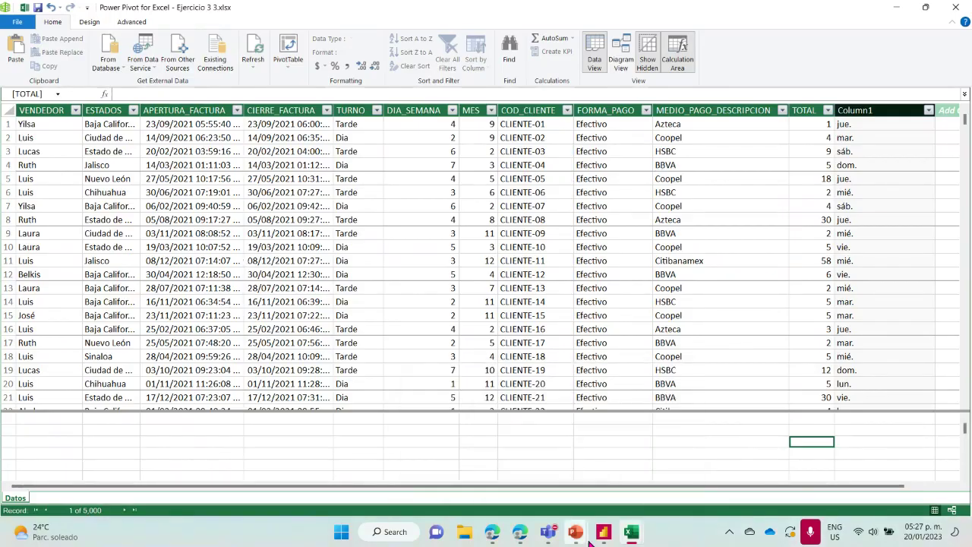
{"action": "mouse_move", "coordinate": [630, 537]}
{"action": "left_click", "coordinate": [630, 459]}
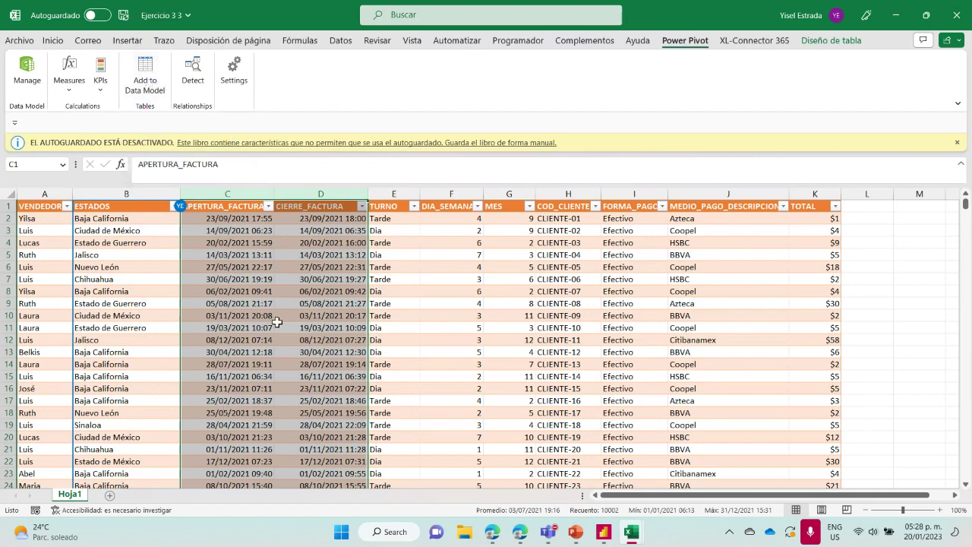
{"action": "mouse_move", "coordinate": [630, 533]}
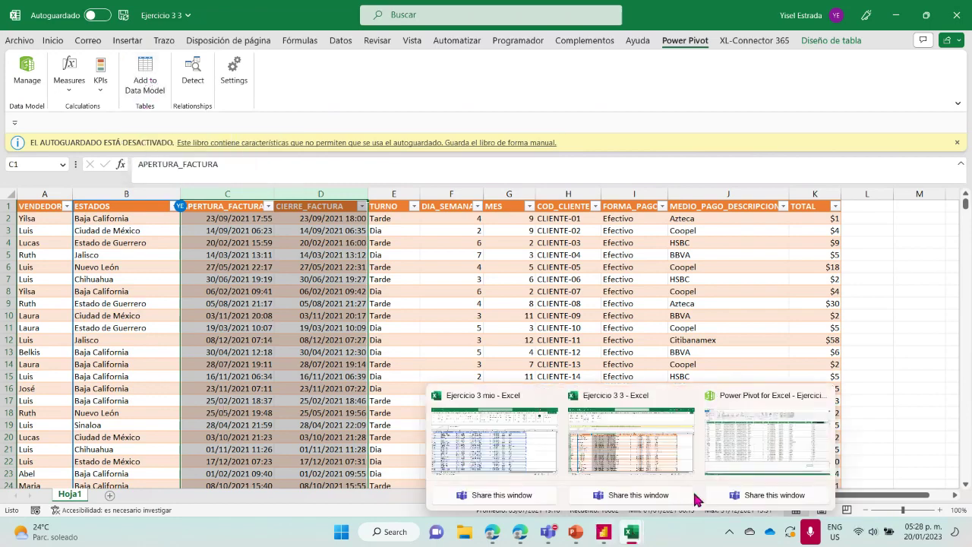
{"action": "left_click", "coordinate": [784, 435]}
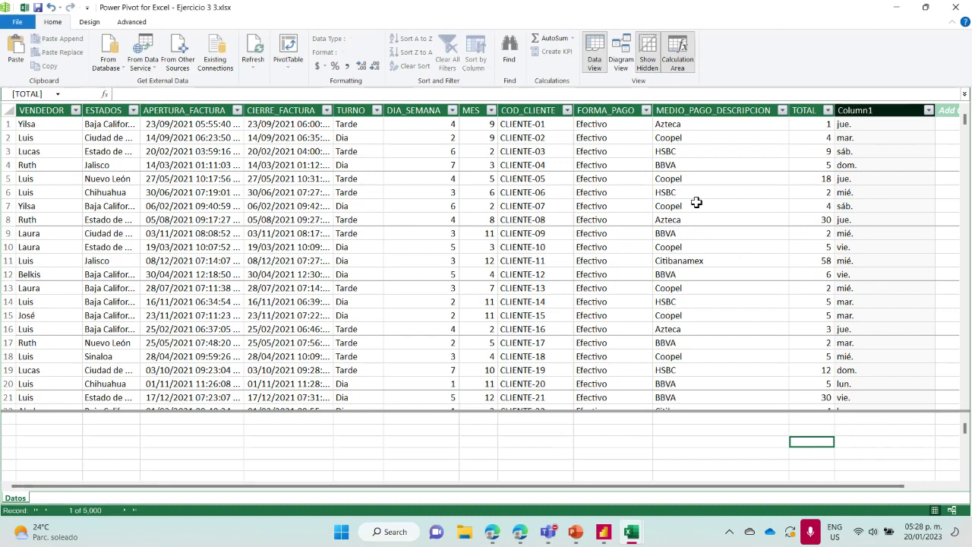
Step: Rename the calculated column as Dia_Semana_Texto and sort the table by it from A to Z
{"action": "right_click", "coordinate": [893, 113]}
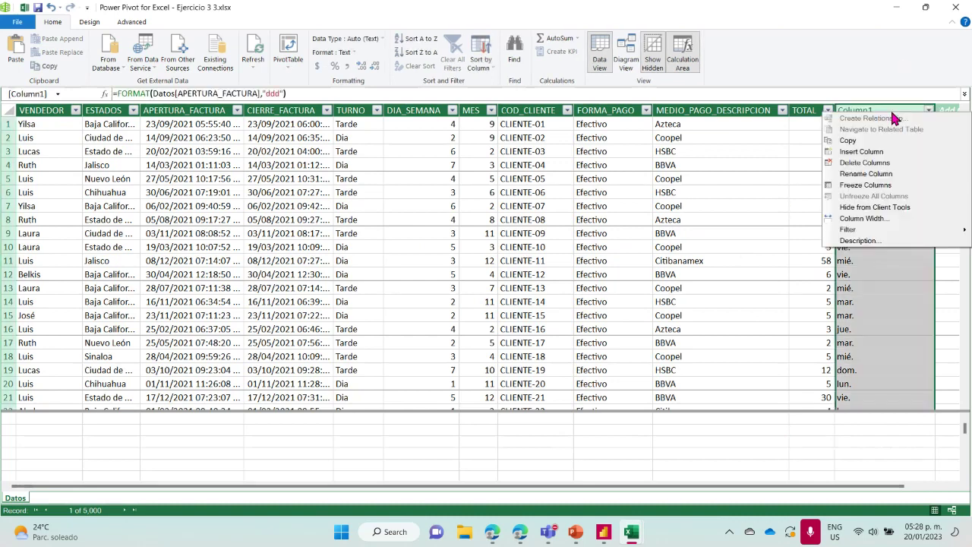
{"action": "left_click", "coordinate": [866, 173]}
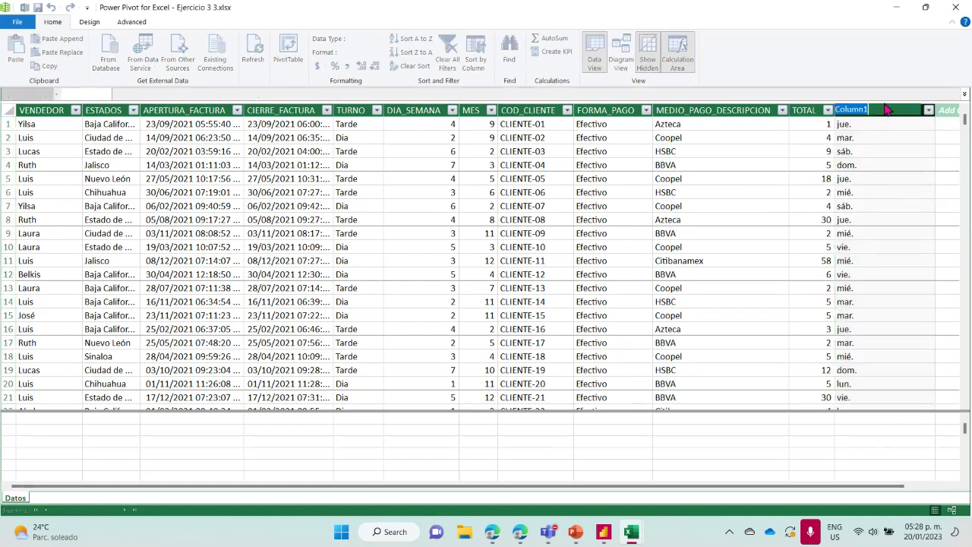
{"action": "type", "text": "Dia_"}
{"action": "type", "text": "Semana_te"}
{"action": "key", "text": "BackSpace"}
{"action": "key", "text": "BackSpace"}
{"action": "type", "text": "Texto"}
{"action": "key", "text": "Return"}
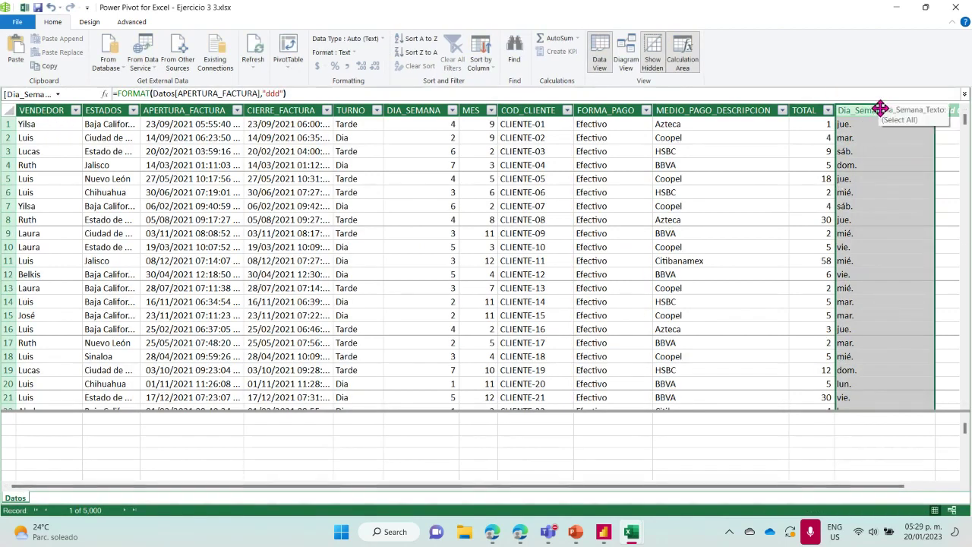
{"action": "left_click", "coordinate": [412, 42]}
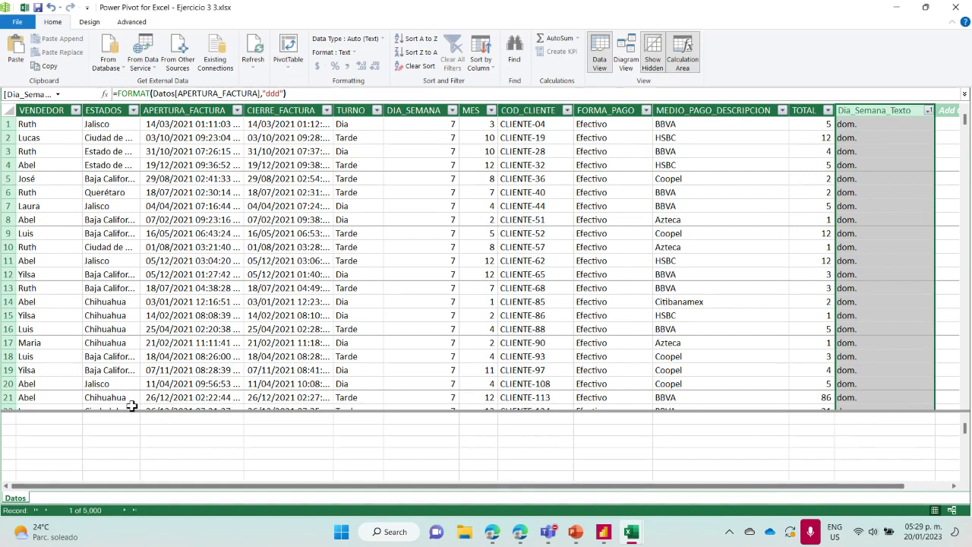
Step: Create a measure in the calculation area below APERTURA_FACTURA that sums Datos[TOTAL]
{"action": "left_click", "coordinate": [149, 430]}
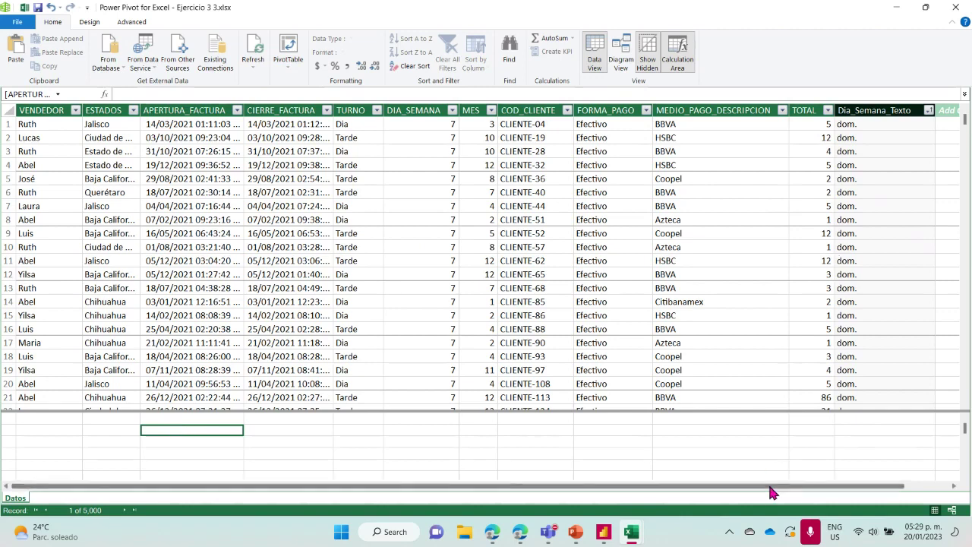
{"action": "left_click_drag", "start_coordinate": [770, 487], "coordinate": [938, 486]}
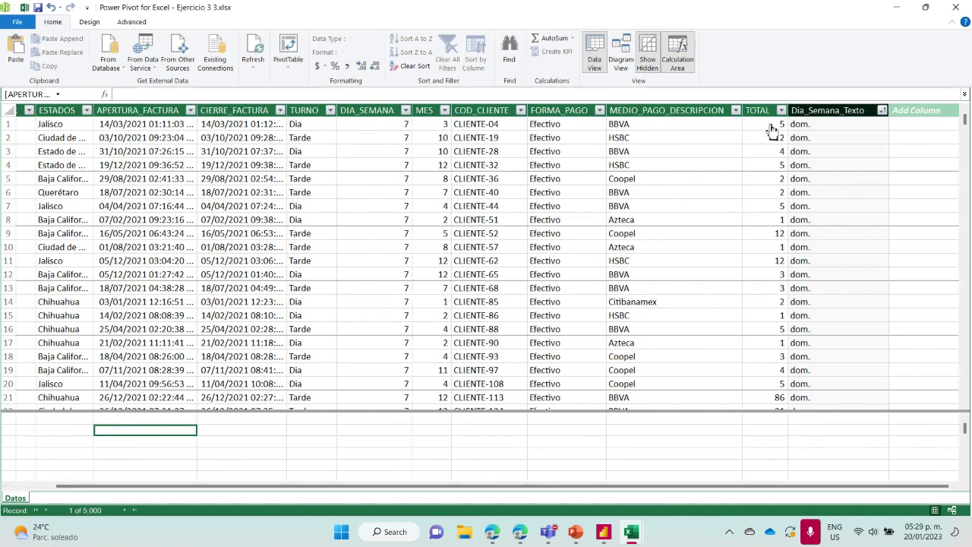
{"action": "left_click_drag", "start_coordinate": [781, 486], "coordinate": [570, 487]}
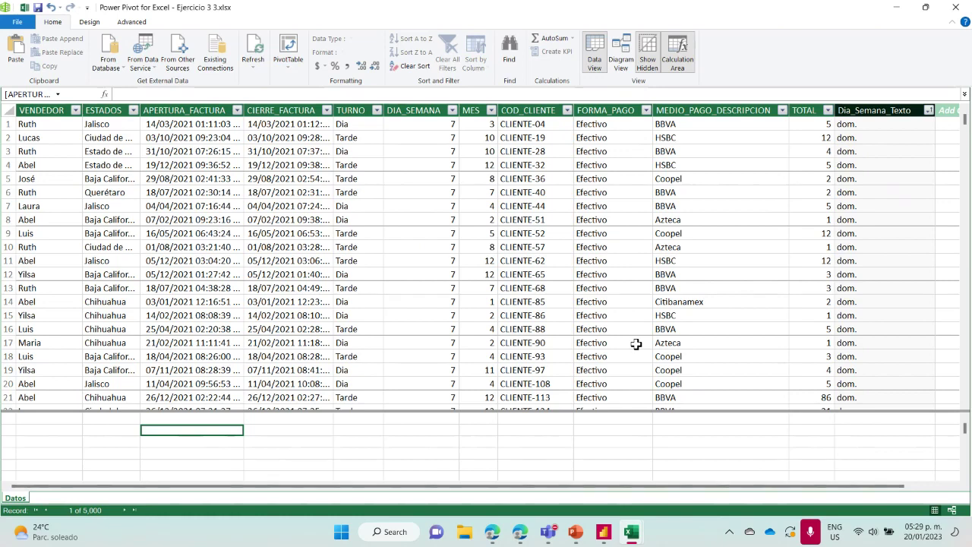
{"action": "type", "text": "="}
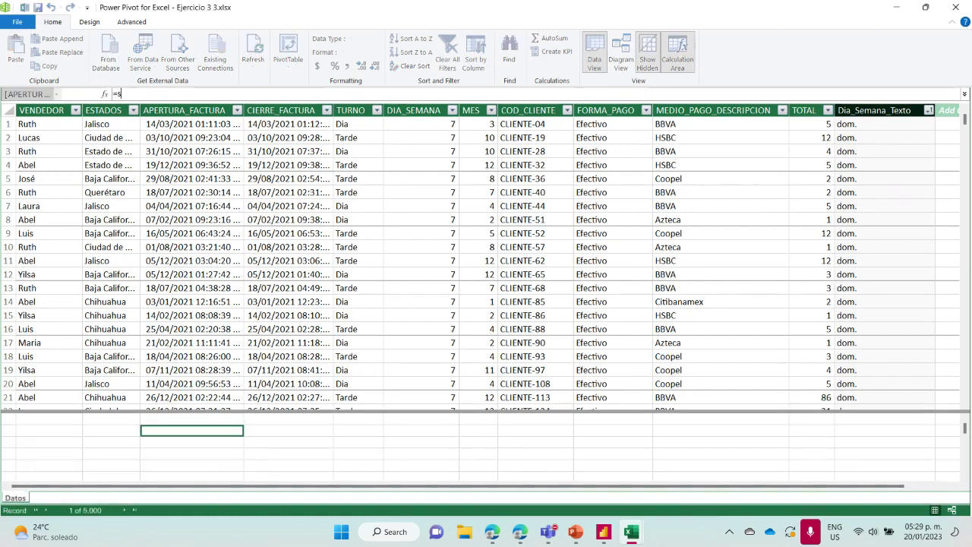
{"action": "type", "text": "sum"}
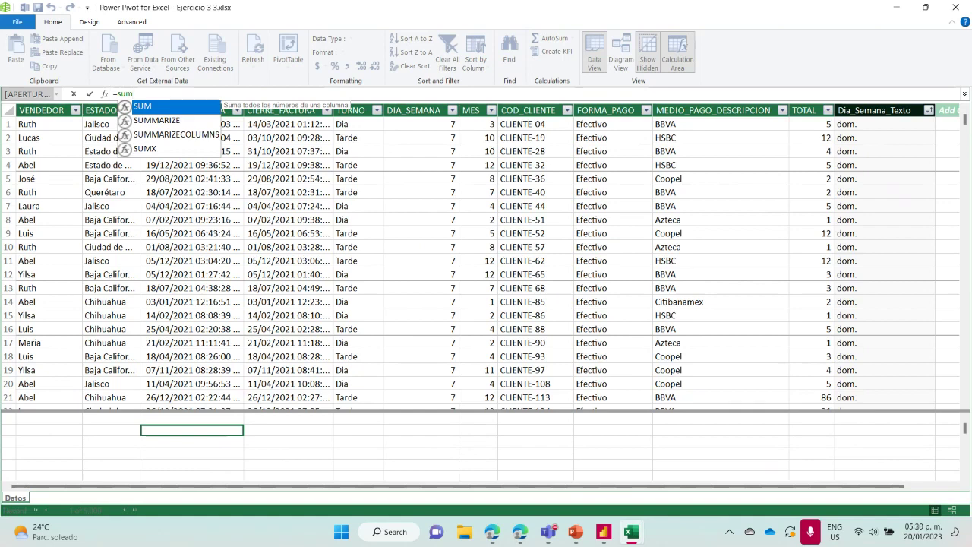
{"action": "type", "text": "("}
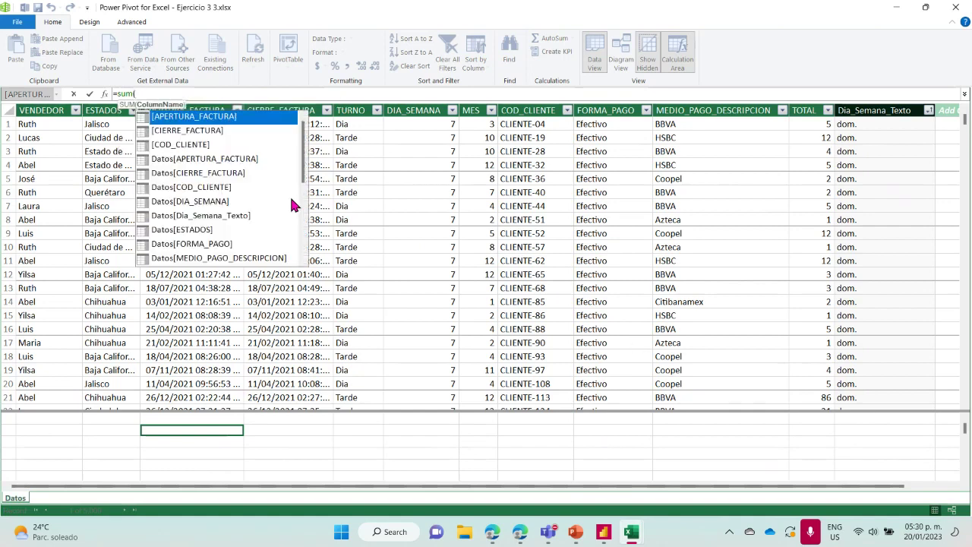
{"action": "scroll", "coordinate": [298, 156], "scroll_direction": "down", "scroll_amount": 1}
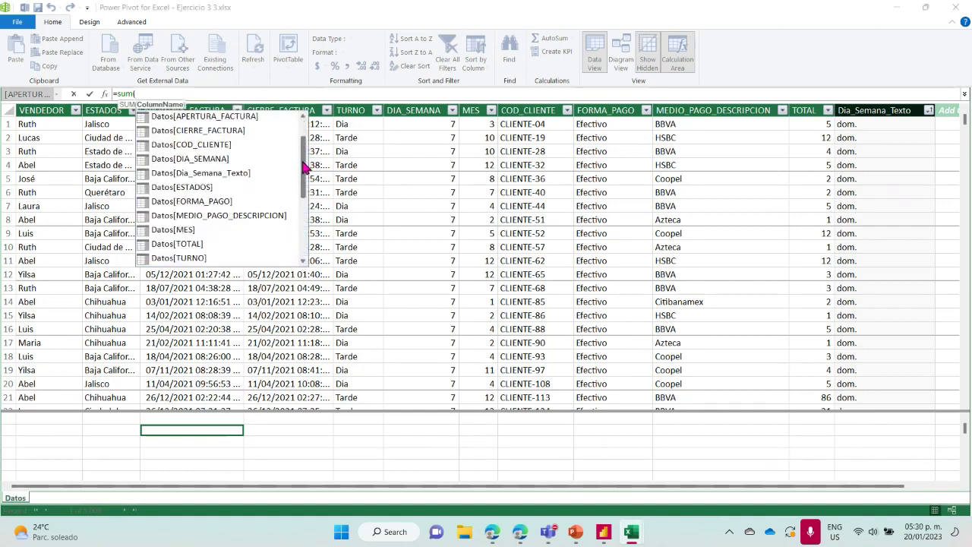
{"action": "left_click", "coordinate": [184, 248]}
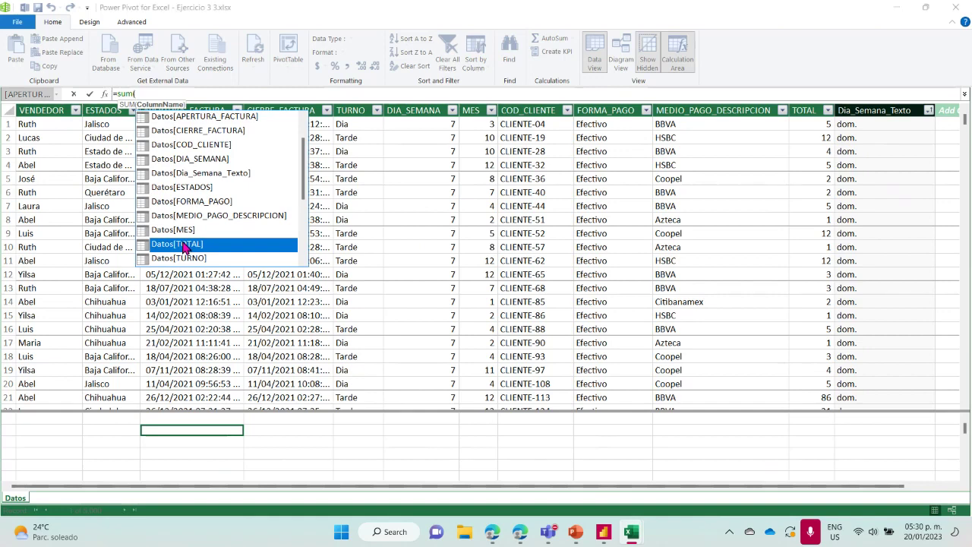
{"action": "double_click", "coordinate": [183, 243]}
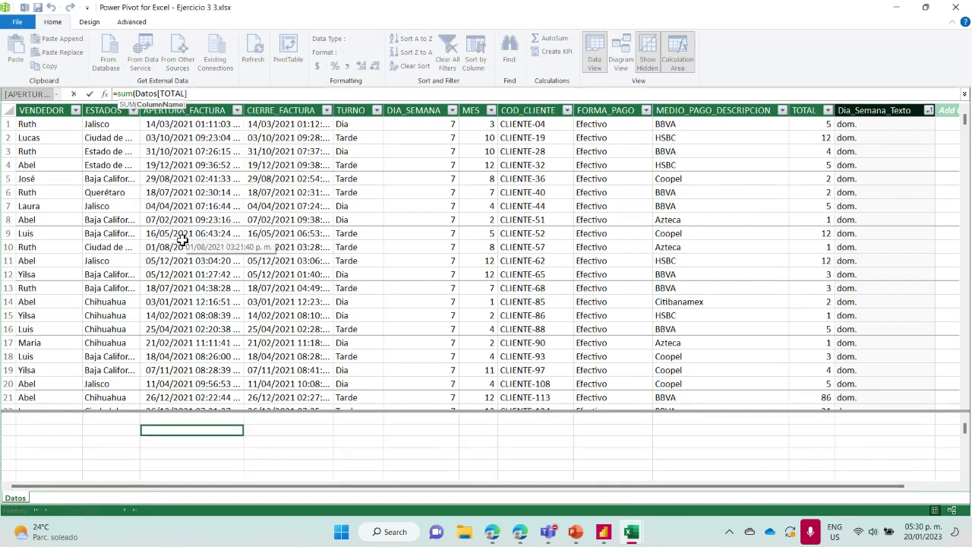
{"action": "type", "text": ")"}
{"action": "key", "text": "Return"}
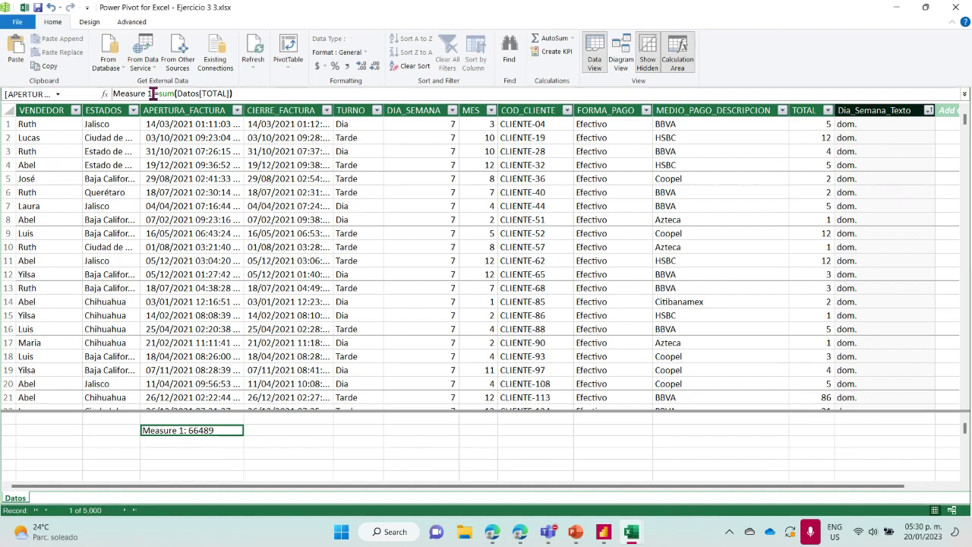
Step: Rename the new sum measure as Suma de totales
{"action": "left_click_drag", "start_coordinate": [153, 92], "coordinate": [112, 92]}
{"action": "type", "text": "Suma de total"}
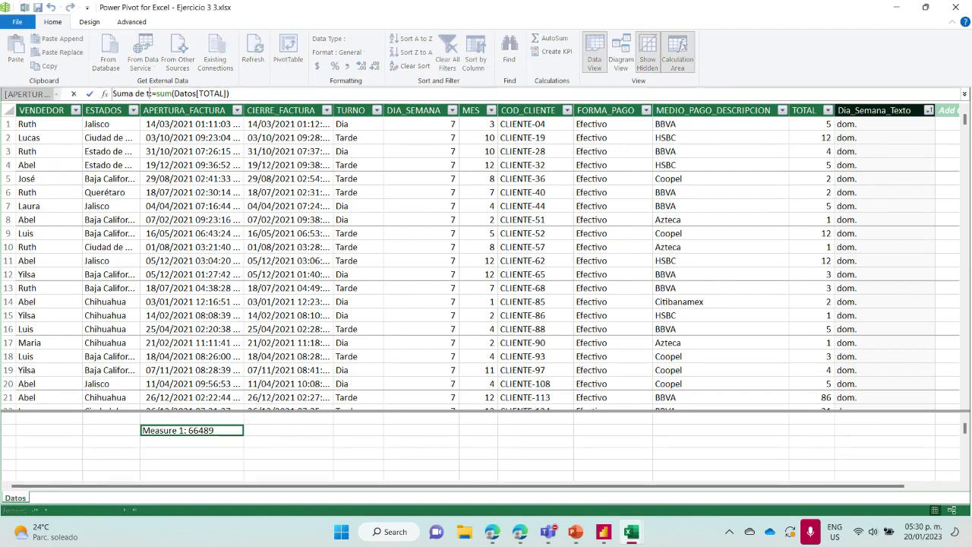
{"action": "type", "text": "es"}
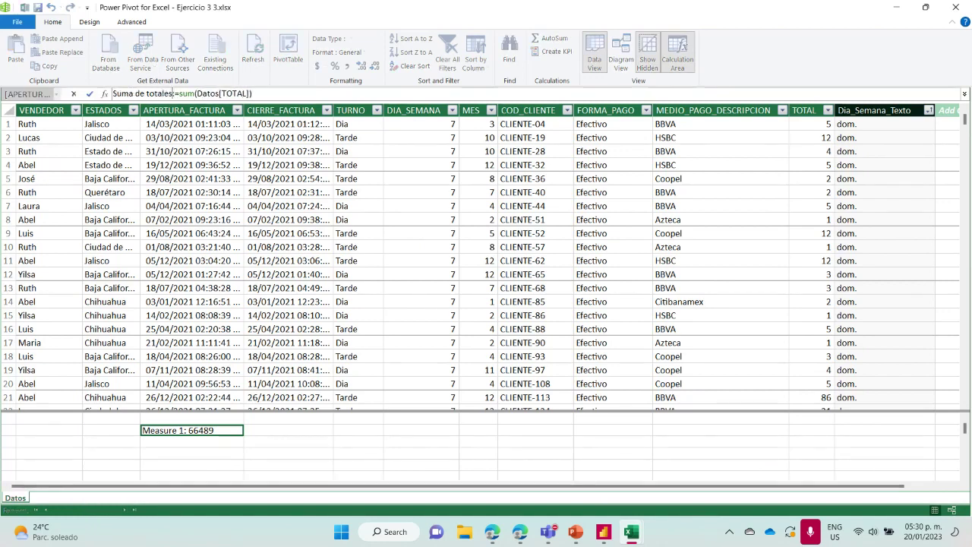
{"action": "left_click", "coordinate": [88, 94]}
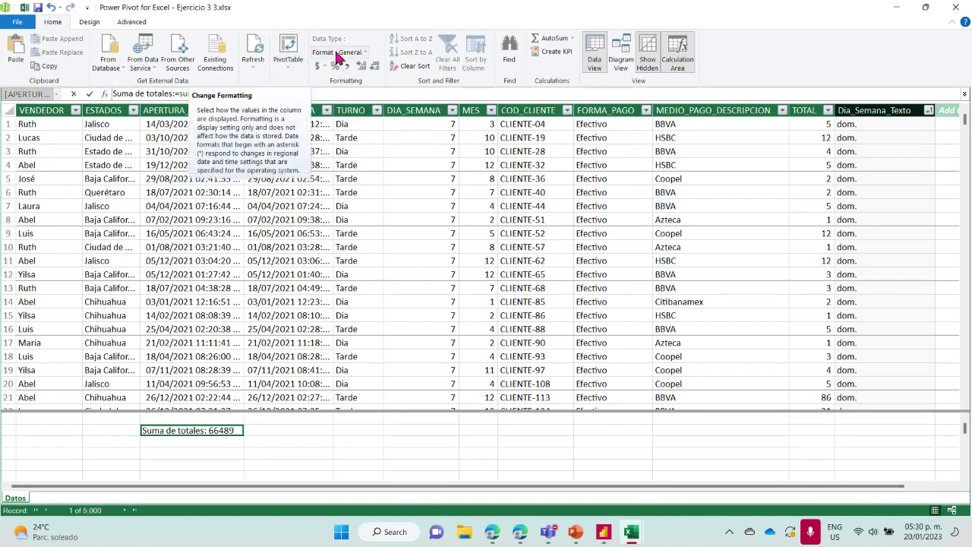
Step: Format the Suma de totales measure as Currency and widen the APERTURA_FACTURA column to show its full value
{"action": "left_click", "coordinate": [366, 53]}
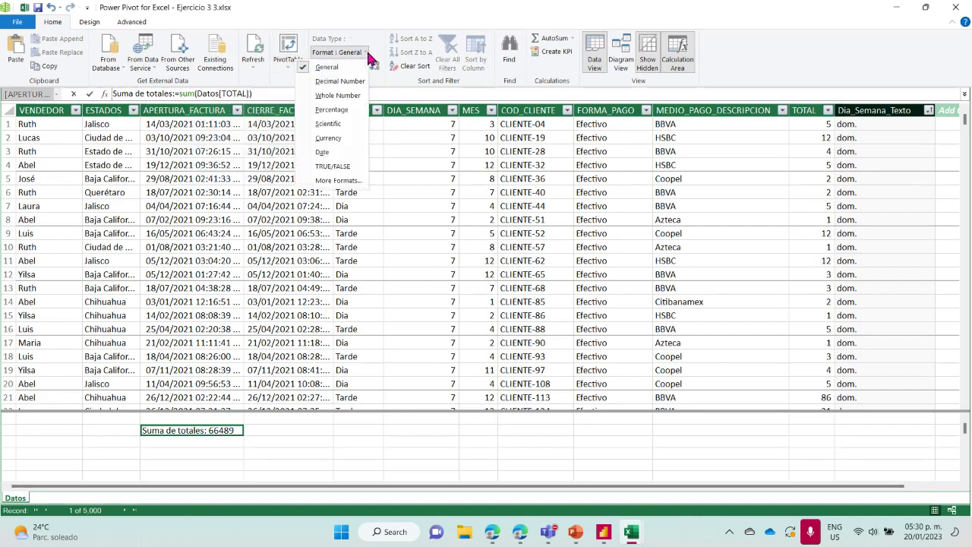
{"action": "left_click", "coordinate": [342, 135]}
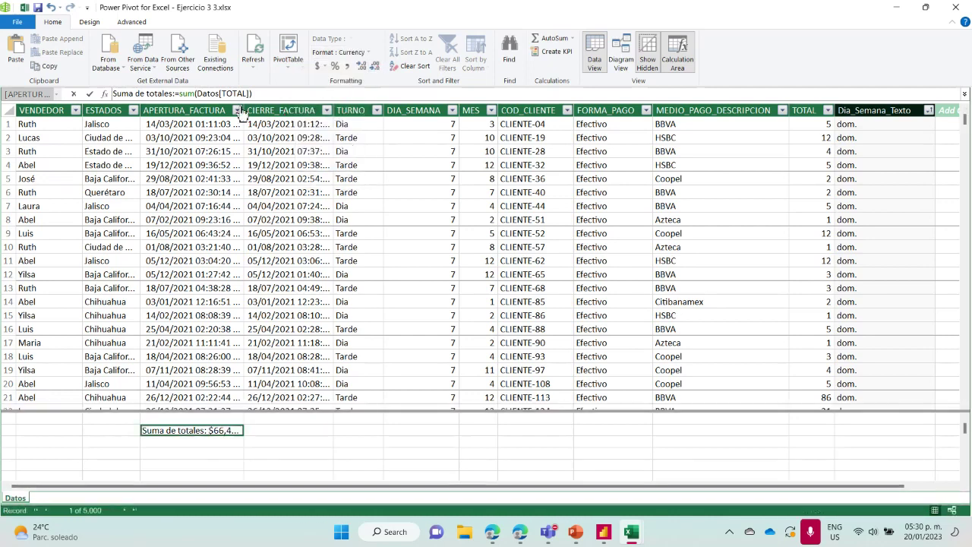
{"action": "left_click_drag", "start_coordinate": [242, 112], "coordinate": [280, 112]}
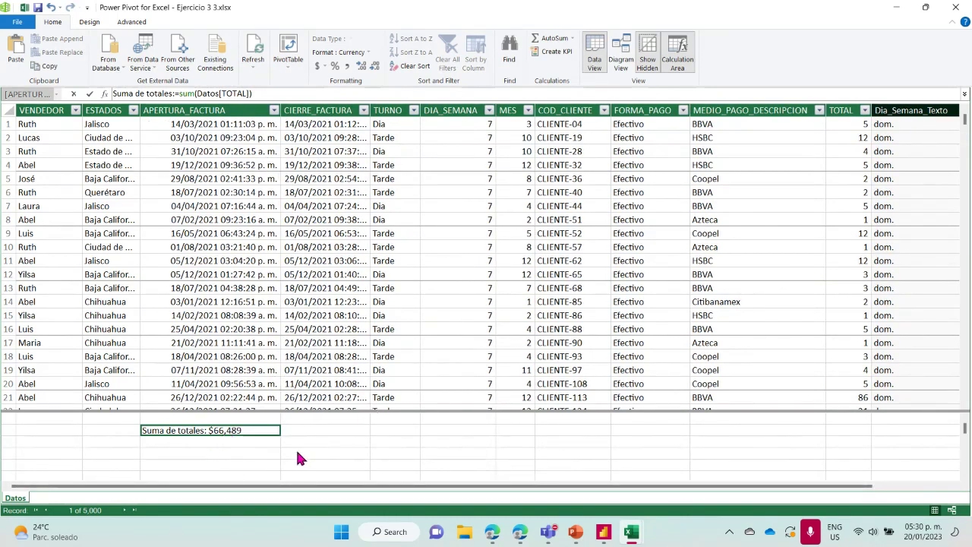
Step: Switch to the Ejercicio 3 3 workbook and add a new sheet named Resumen
{"action": "mouse_move", "coordinate": [640, 537]}
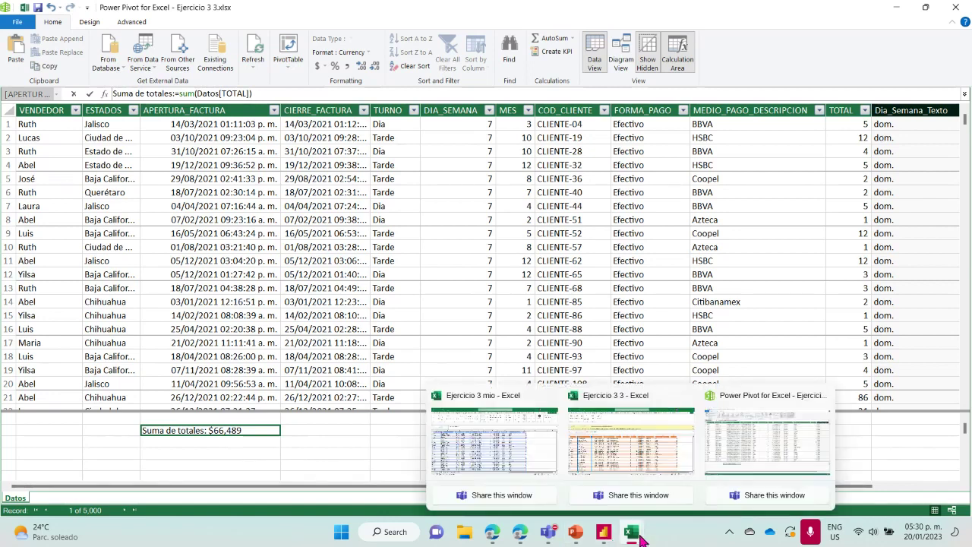
{"action": "left_click", "coordinate": [604, 451]}
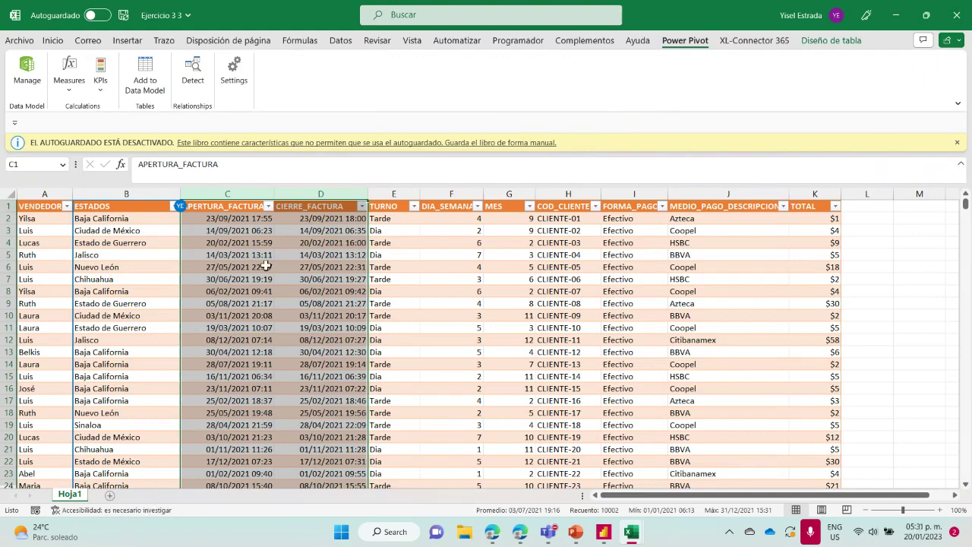
{"action": "left_click", "coordinate": [110, 496]}
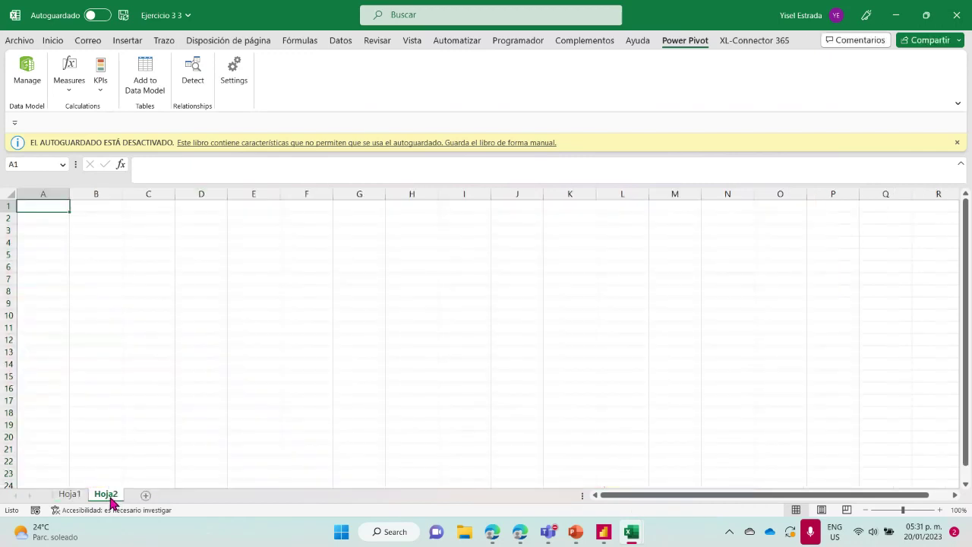
{"action": "double_click", "coordinate": [108, 494]}
{"action": "type", "text": "Resumen"}
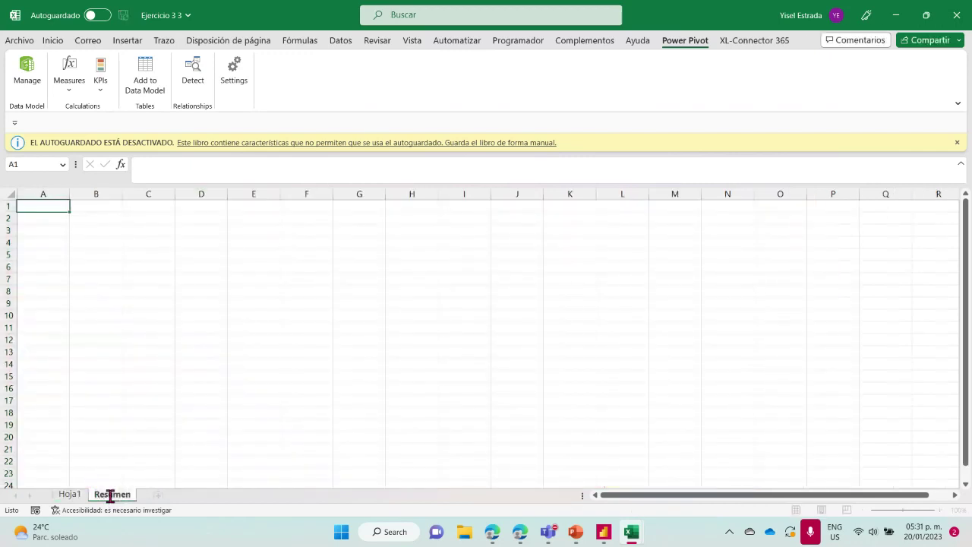
{"action": "key", "text": "Return"}
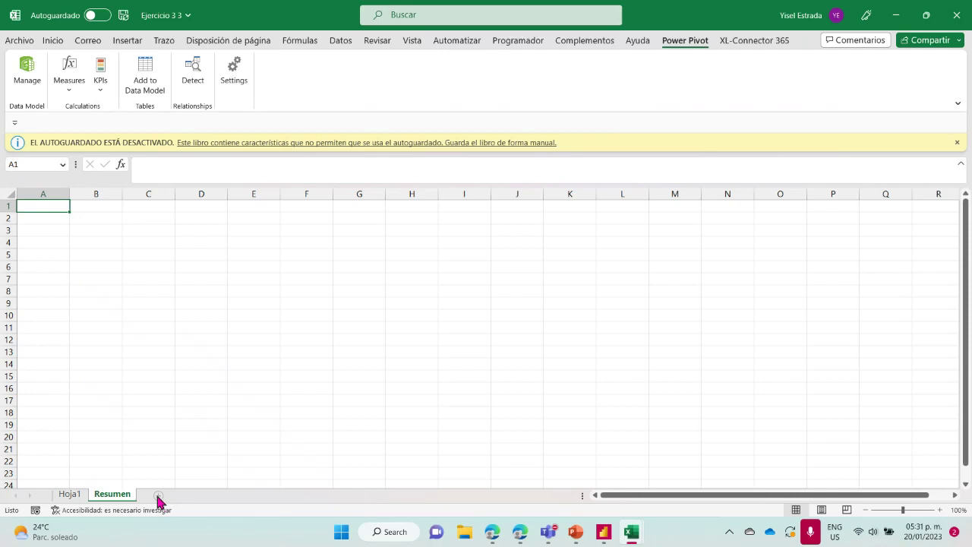
Step: Add another new sheet after Resumen and name it Dashboard
{"action": "left_click", "coordinate": [158, 495]}
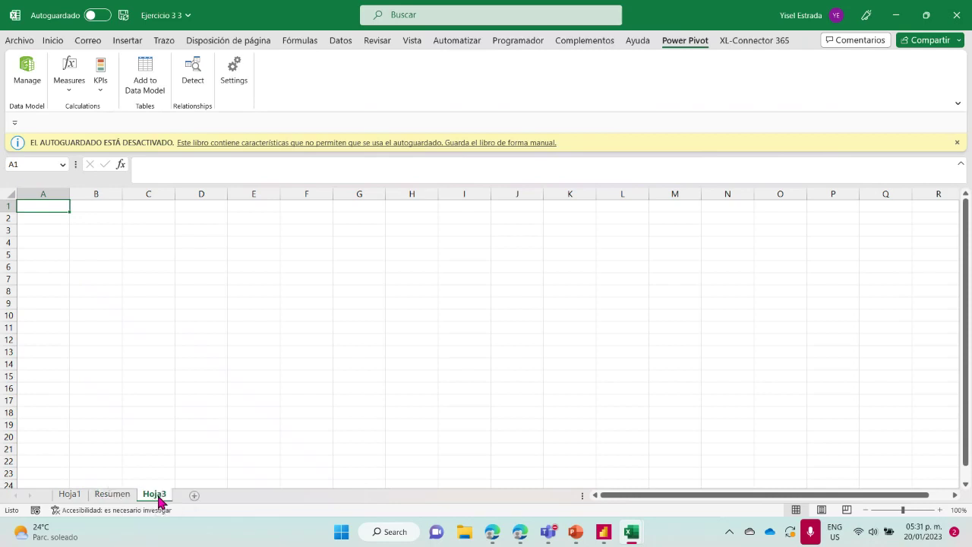
{"action": "right_click", "coordinate": [159, 499]}
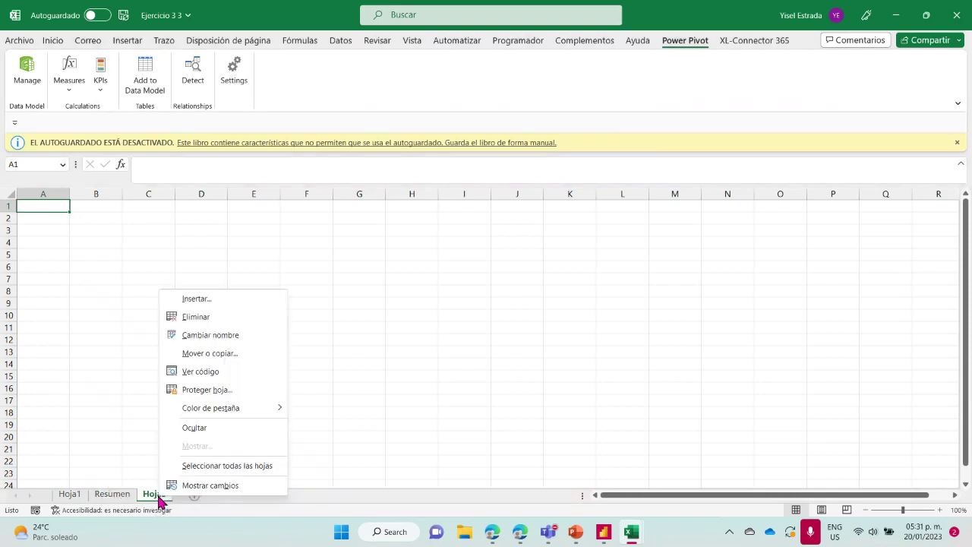
{"action": "left_click", "coordinate": [238, 336]}
{"action": "type", "text": "D"}
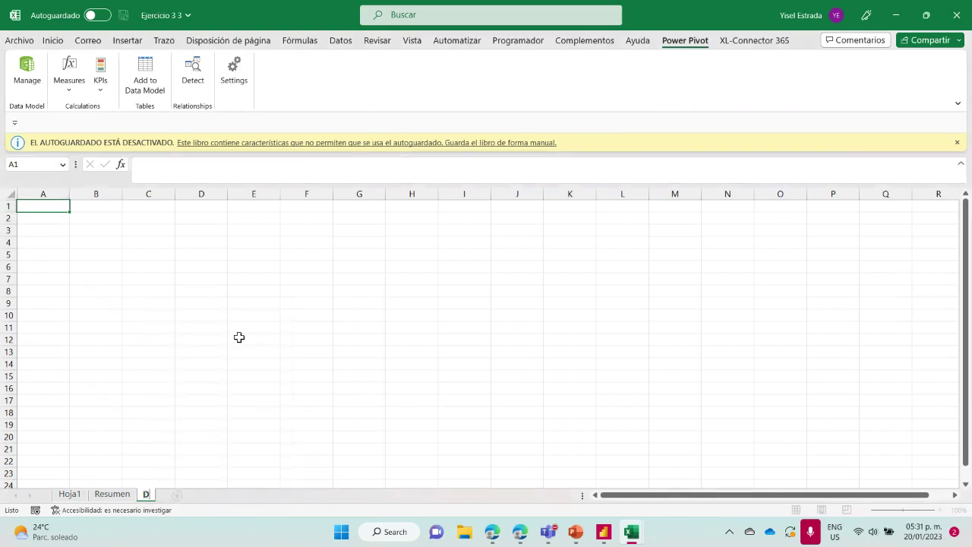
{"action": "type", "text": "ashboard"}
{"action": "key", "text": "Return"}
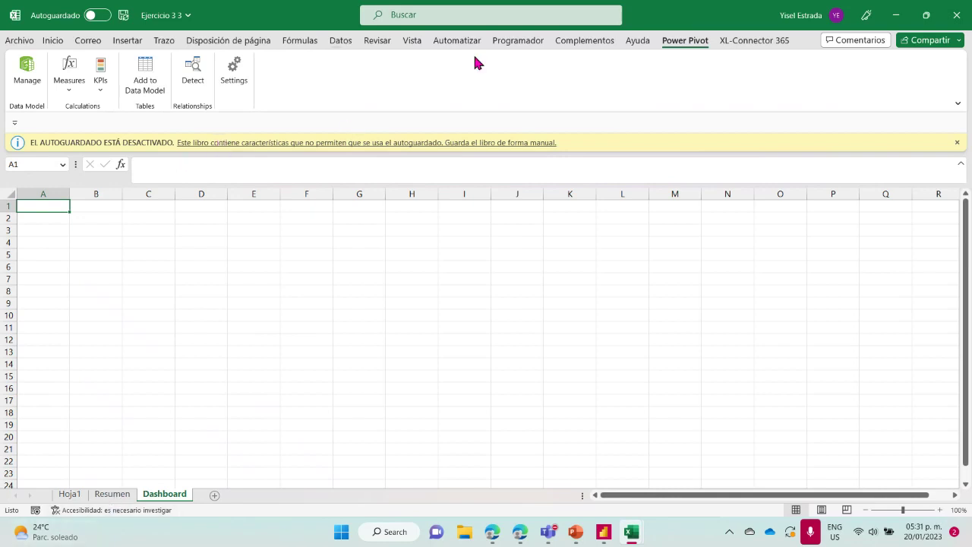
Step: Hide the gridlines on the Dashboard sheet and return to the Resumen sheet
{"action": "left_click", "coordinate": [413, 42]}
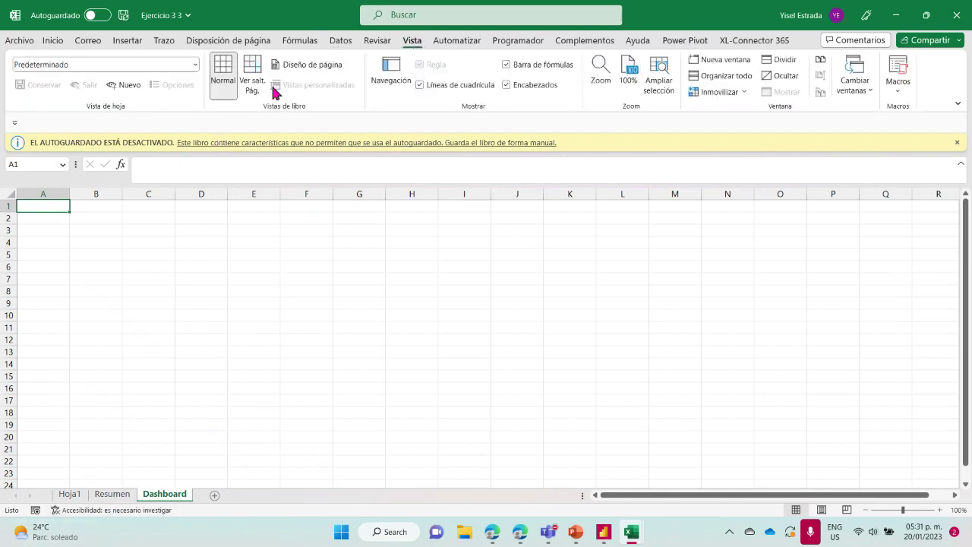
{"action": "left_click", "coordinate": [419, 85]}
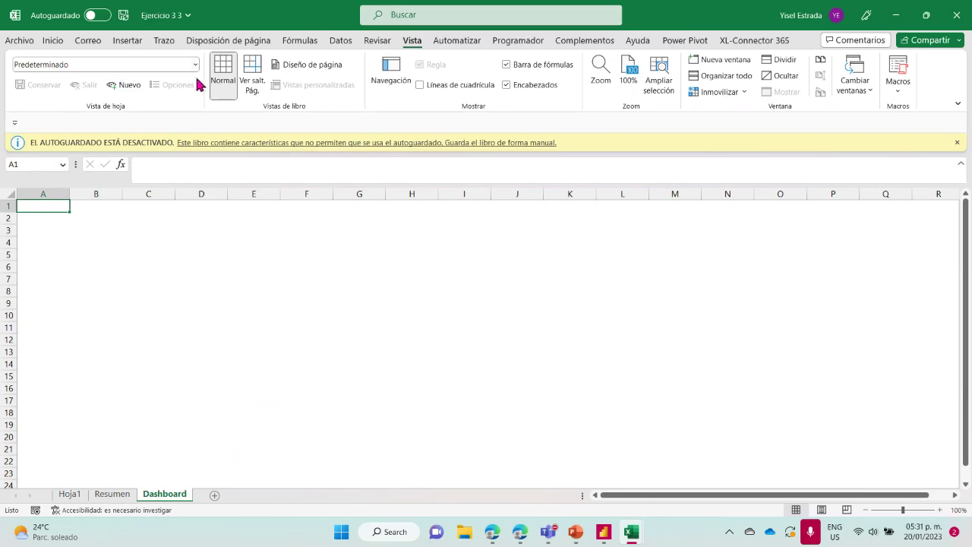
{"action": "left_click", "coordinate": [119, 494]}
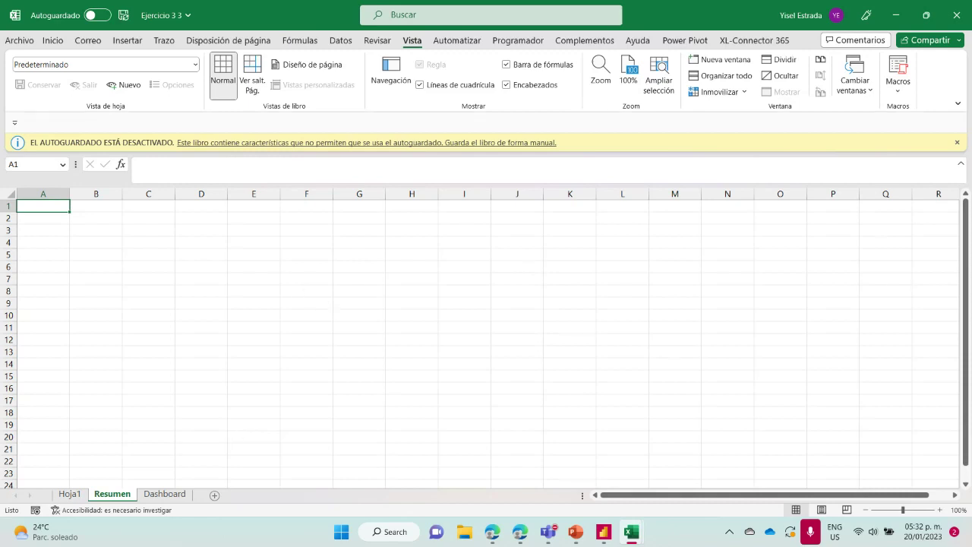
Step: From the Power Pivot window, create a PivotTable on the existing Resumen worksheet at cell B3
{"action": "mouse_move", "coordinate": [630, 534]}
{"action": "left_click", "coordinate": [721, 455]}
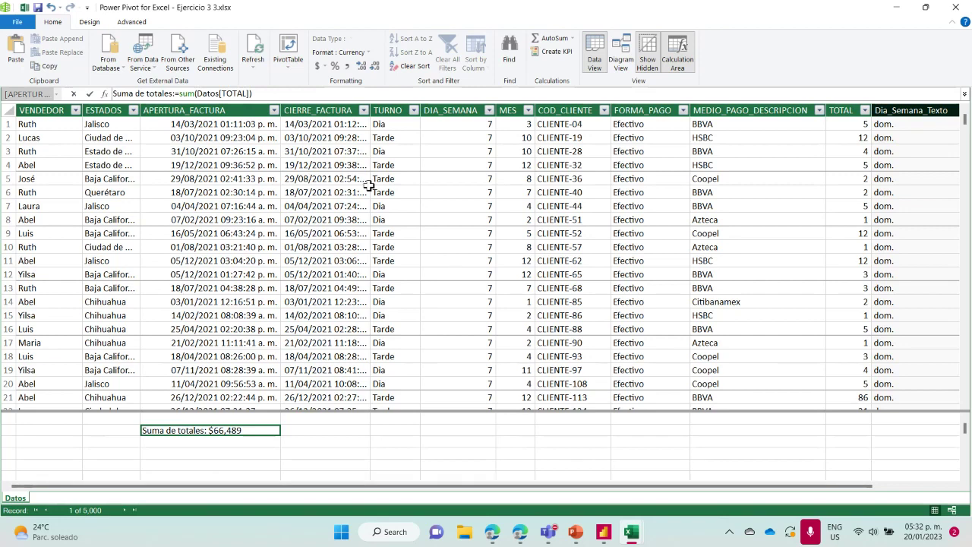
{"action": "left_click", "coordinate": [291, 46]}
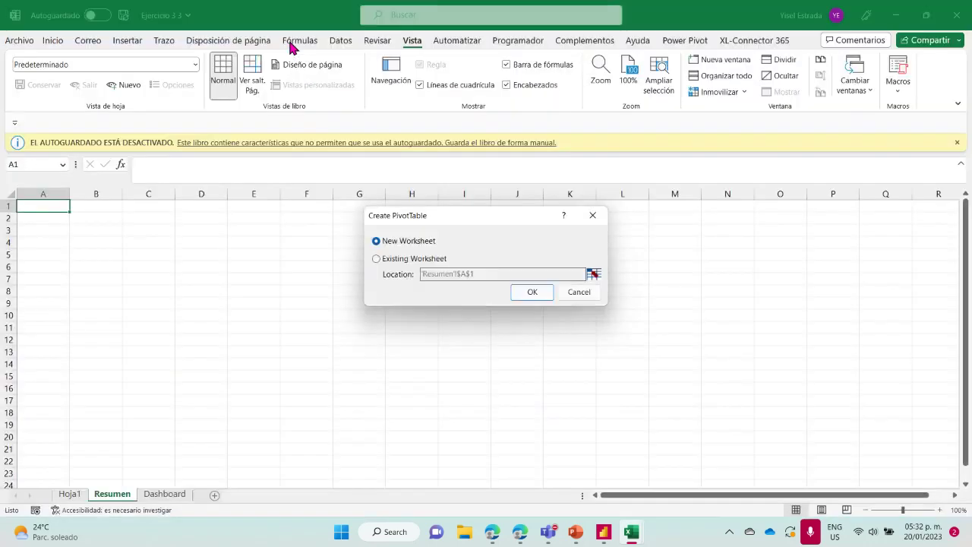
{"action": "left_click", "coordinate": [396, 258]}
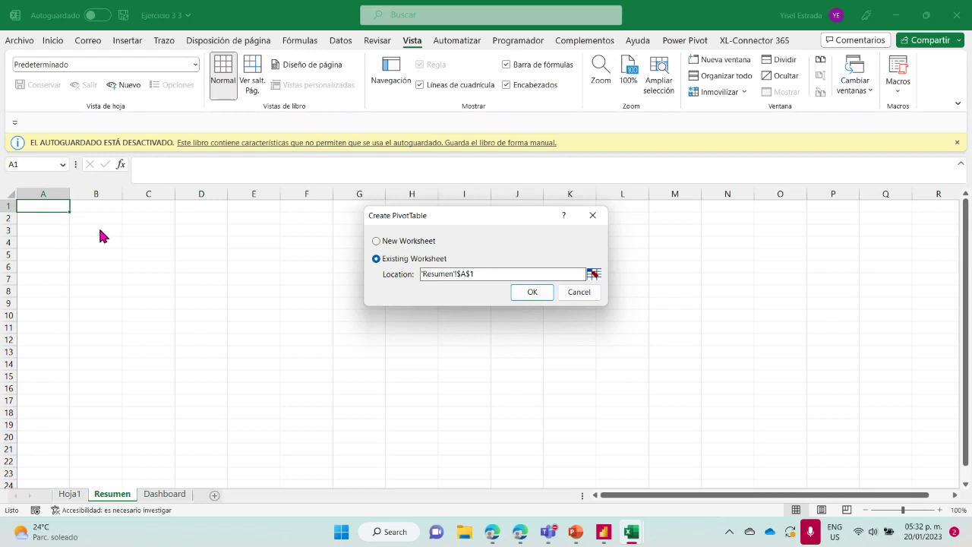
{"action": "left_click_drag", "start_coordinate": [476, 274], "coordinate": [380, 274]}
{"action": "key", "text": "BackSpace"}
{"action": "left_click", "coordinate": [593, 273]}
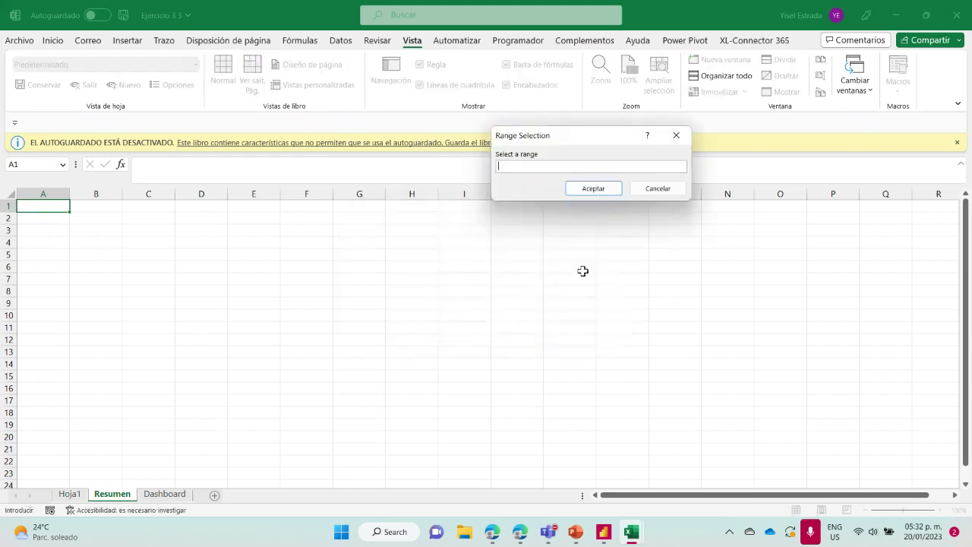
{"action": "left_click", "coordinate": [99, 233]}
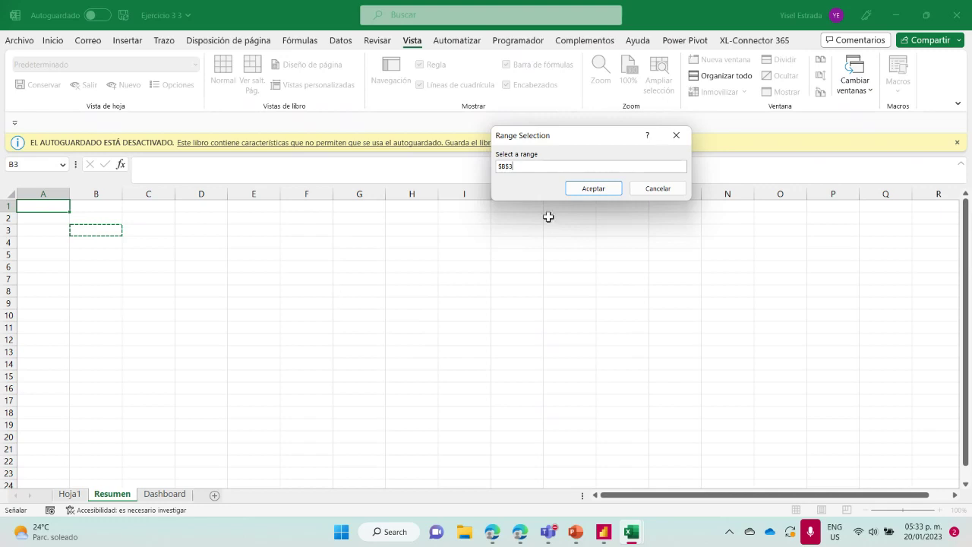
{"action": "left_click", "coordinate": [606, 193]}
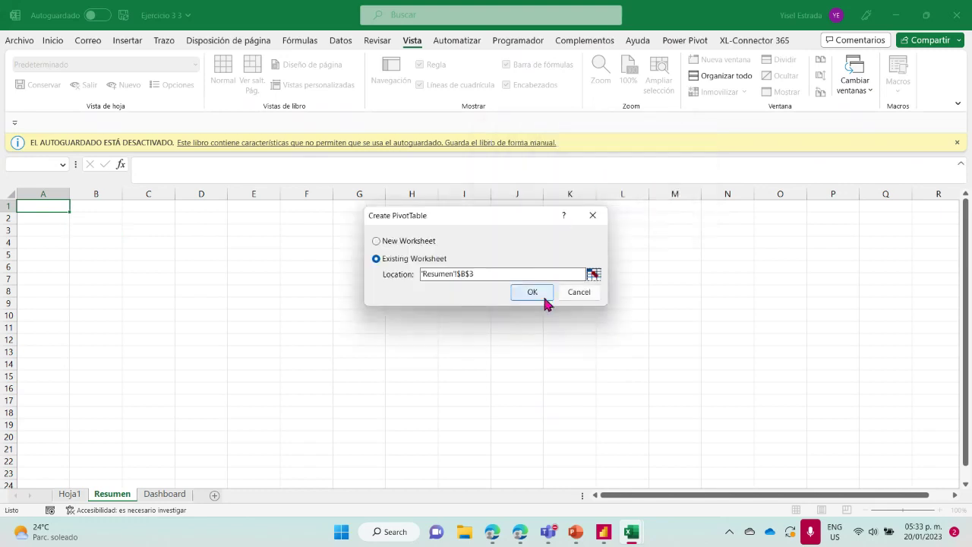
{"action": "left_click", "coordinate": [539, 295]}
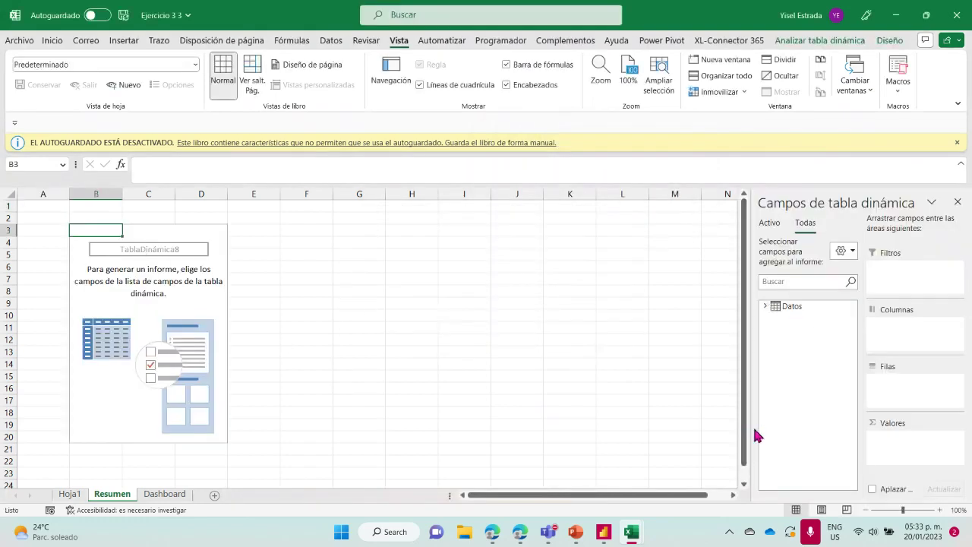
Step: Widen the PivotTable field pane, zoom the sheet to 130%, expand the Datos table's fields and dismiss the autosave notice
{"action": "left_click_drag", "start_coordinate": [752, 429], "coordinate": [550, 428]}
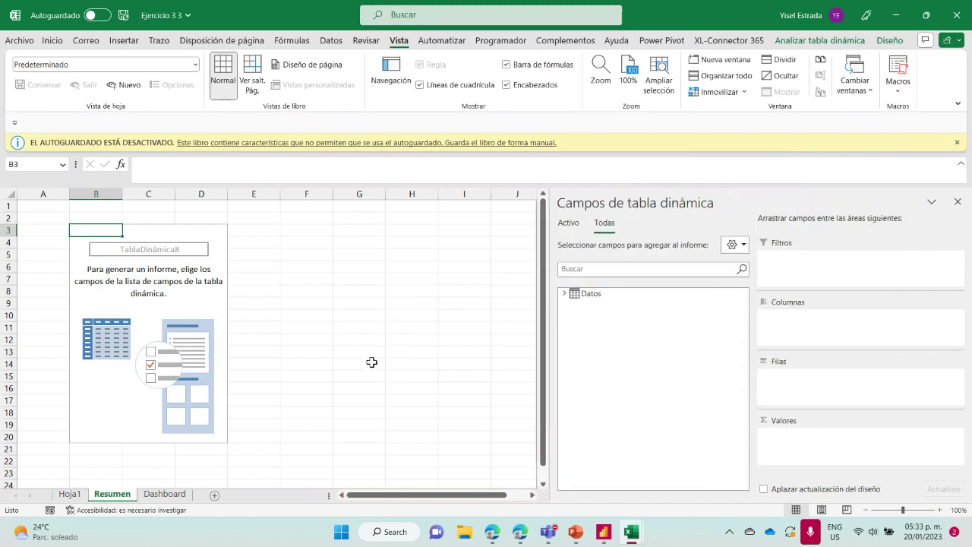
{"action": "scroll", "coordinate": [372, 362], "scroll_direction": "up", "scroll_amount": 3, "text": "ctrl"}
{"action": "scroll", "coordinate": [372, 363], "scroll_direction": "down", "scroll_amount": 1}
{"action": "scroll", "coordinate": [517, 368], "scroll_direction": "up", "scroll_amount": 2}
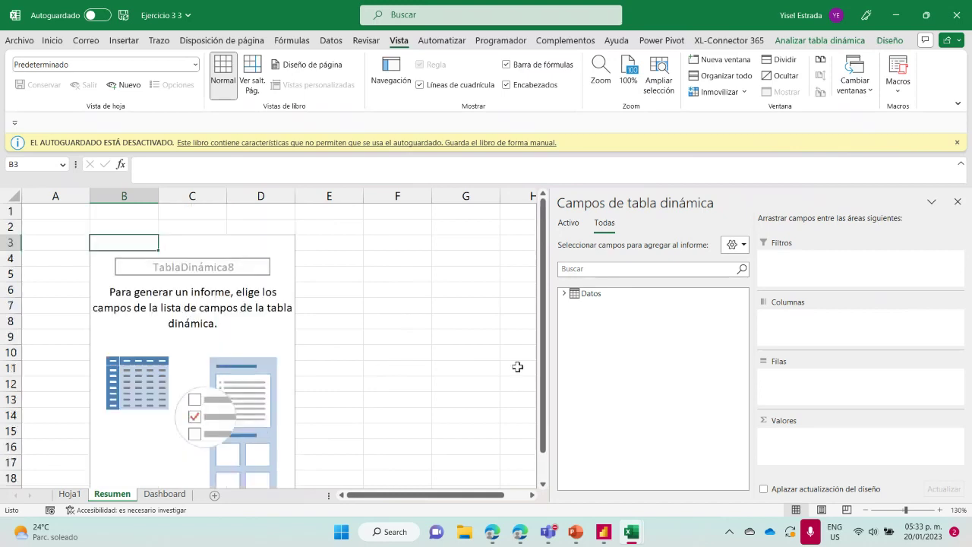
{"action": "left_click", "coordinate": [569, 295]}
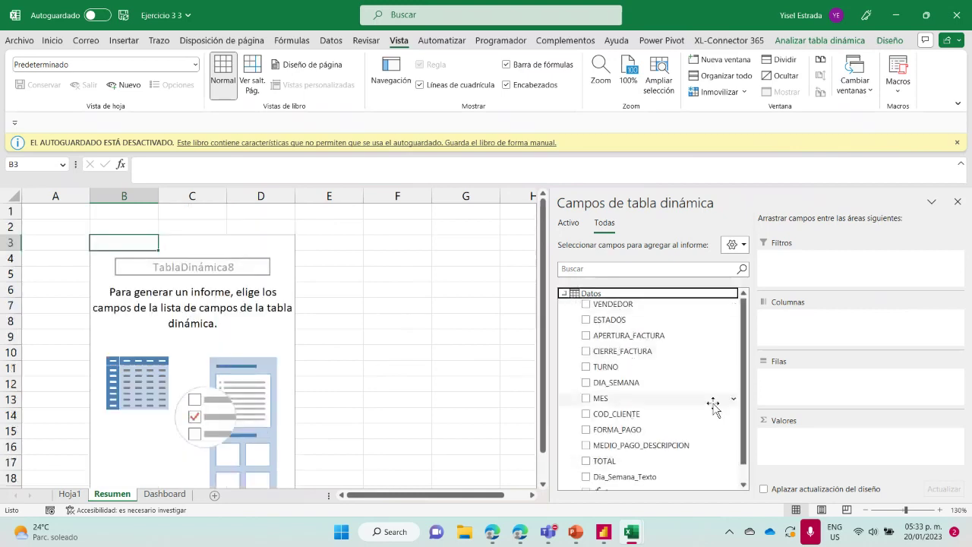
{"action": "left_click_drag", "start_coordinate": [746, 380], "coordinate": [744, 407]}
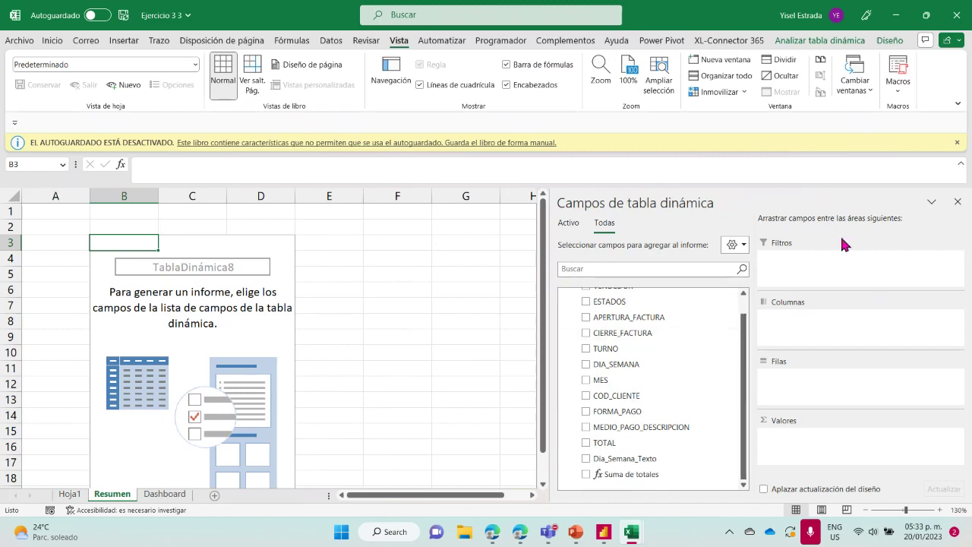
{"action": "left_click", "coordinate": [957, 143]}
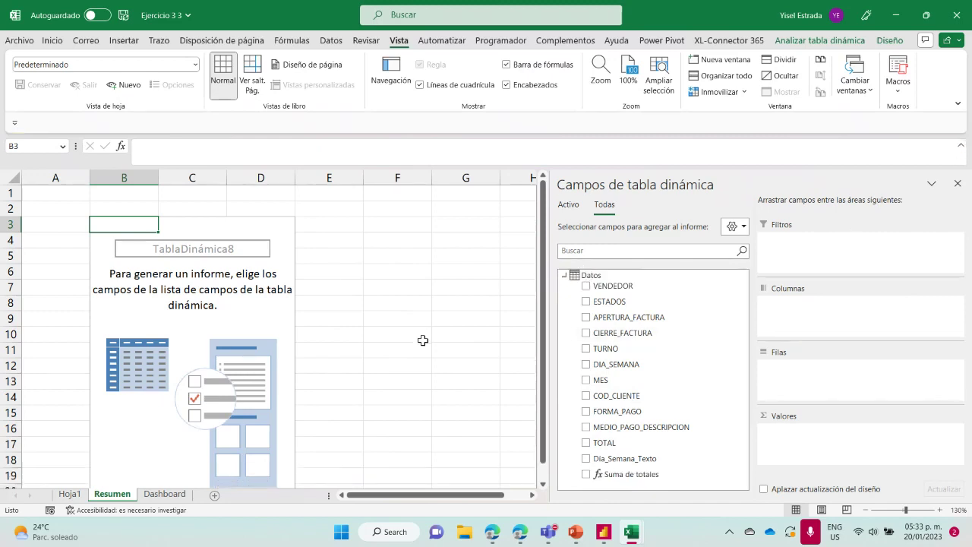
Step: Review the Dia_Semana_Texto column formula and the Suma de totales measure in the Power Pivot window and return to the Ejercicio 3 3 workbook
{"action": "mouse_move", "coordinate": [634, 533]}
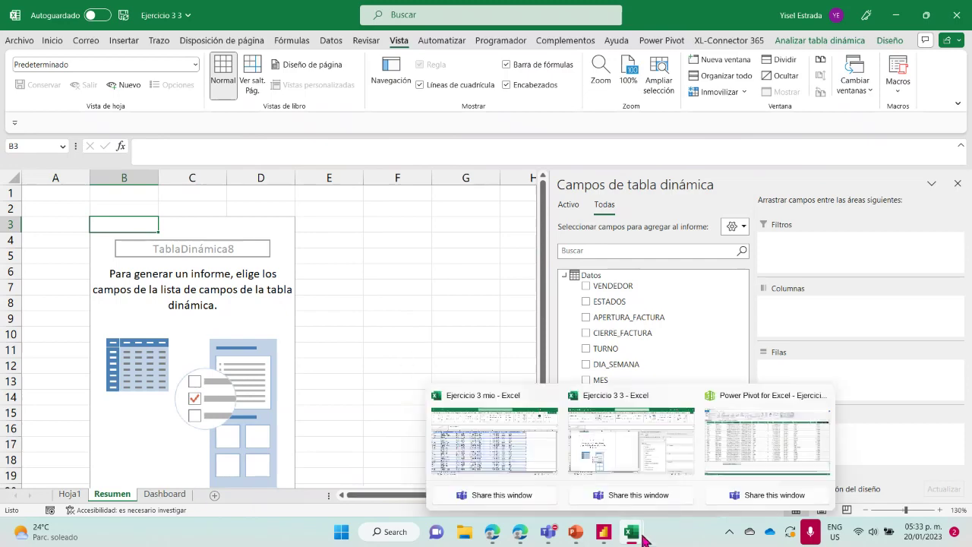
{"action": "left_click", "coordinate": [733, 465]}
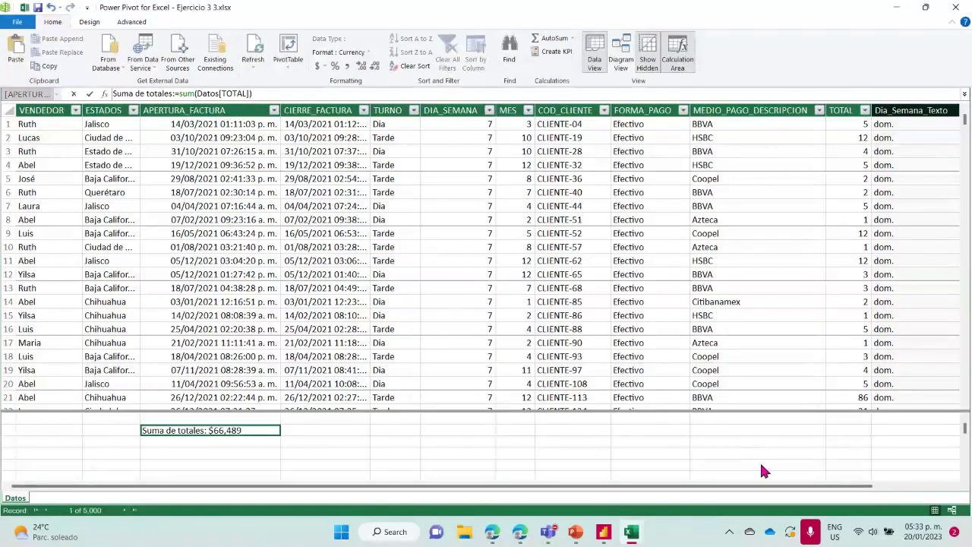
{"action": "left_click_drag", "start_coordinate": [726, 492], "coordinate": [803, 491]}
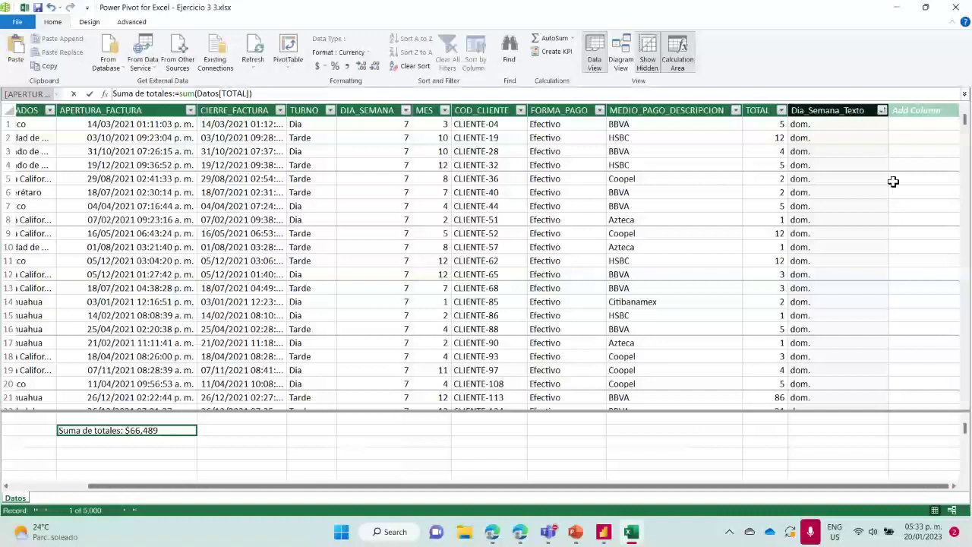
{"action": "left_click", "coordinate": [805, 123]}
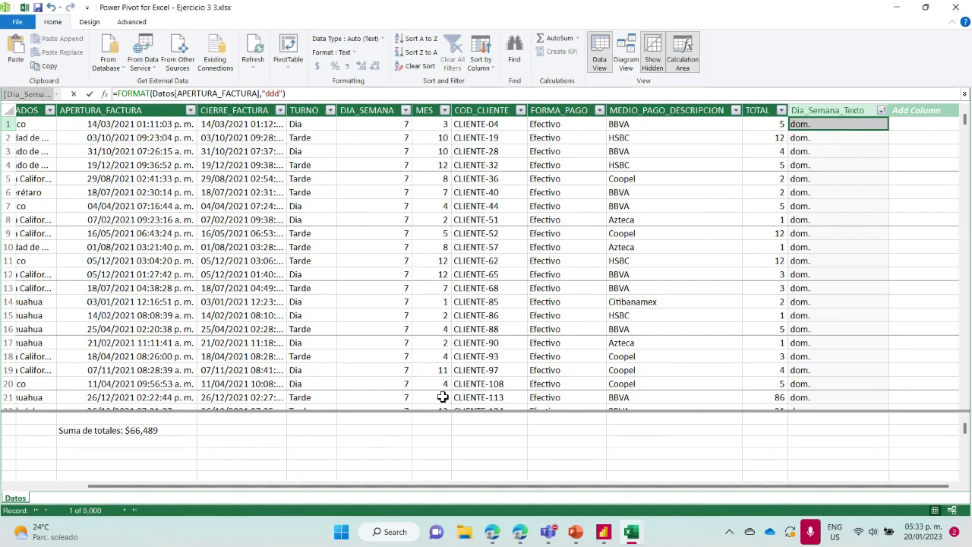
{"action": "scroll", "coordinate": [388, 427], "scroll_direction": "left", "scroll_amount": 3}
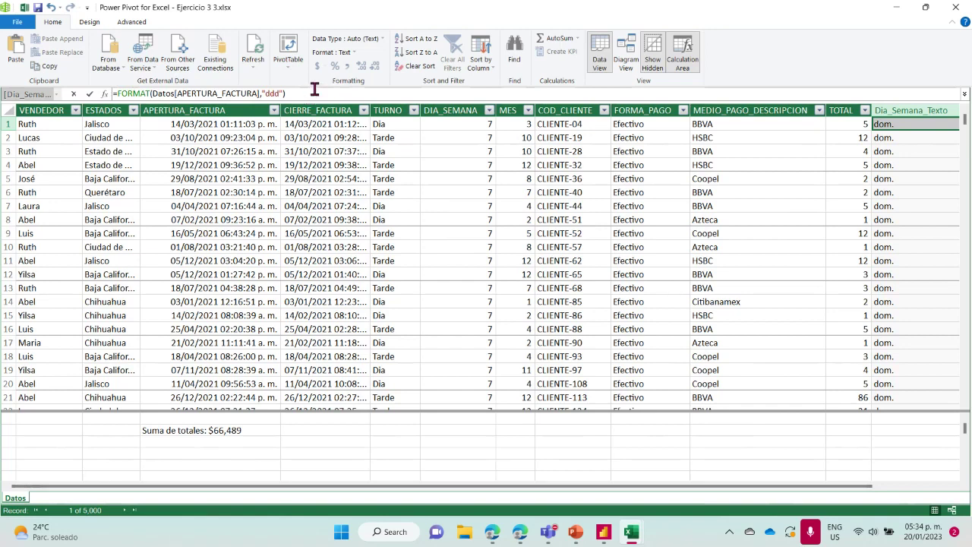
{"action": "left_click", "coordinate": [186, 434]}
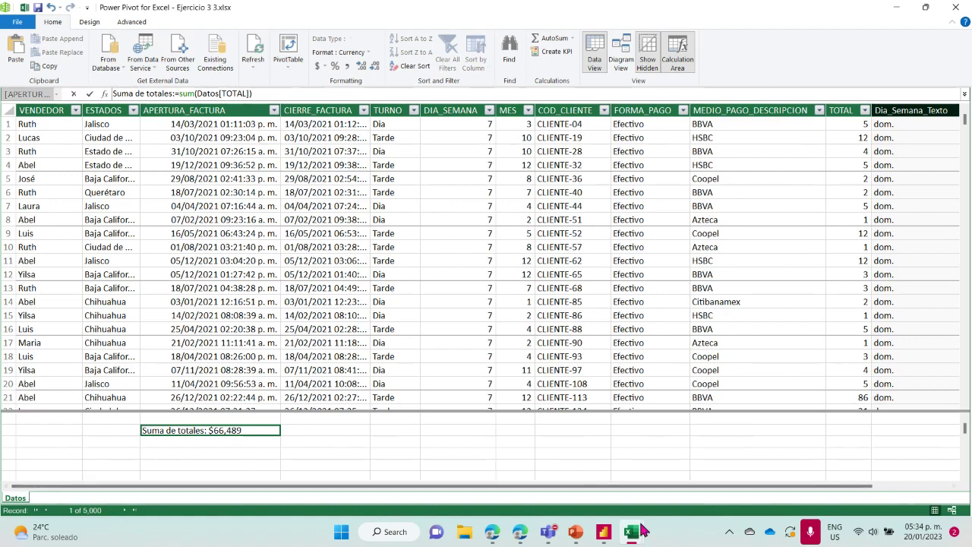
{"action": "mouse_move", "coordinate": [636, 534]}
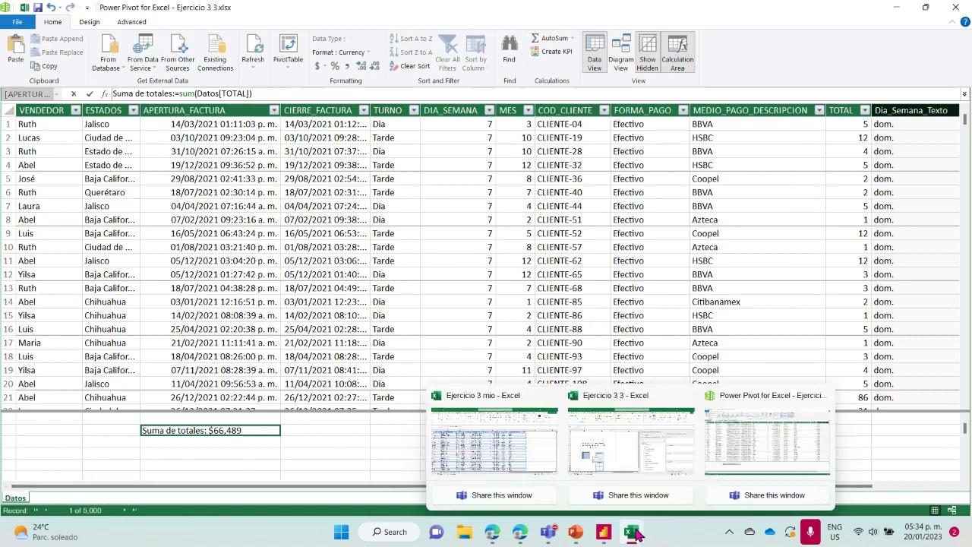
{"action": "left_click", "coordinate": [628, 451]}
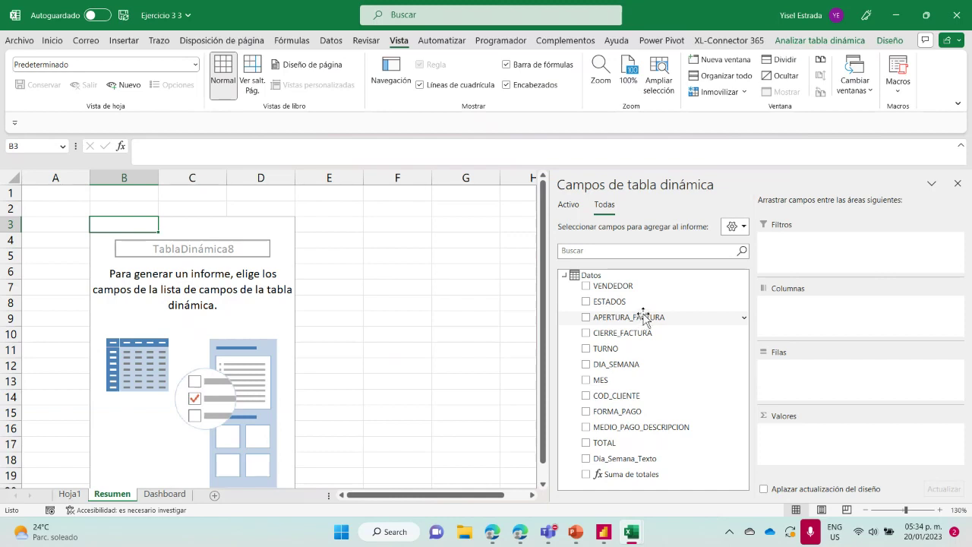
Step: Add APERTURA_FACTURA to the PivotTable and keep only its month field, APERTURA_FACTURA (mes), as the row labels
{"action": "left_click_drag", "start_coordinate": [643, 316], "coordinate": [675, 326]}
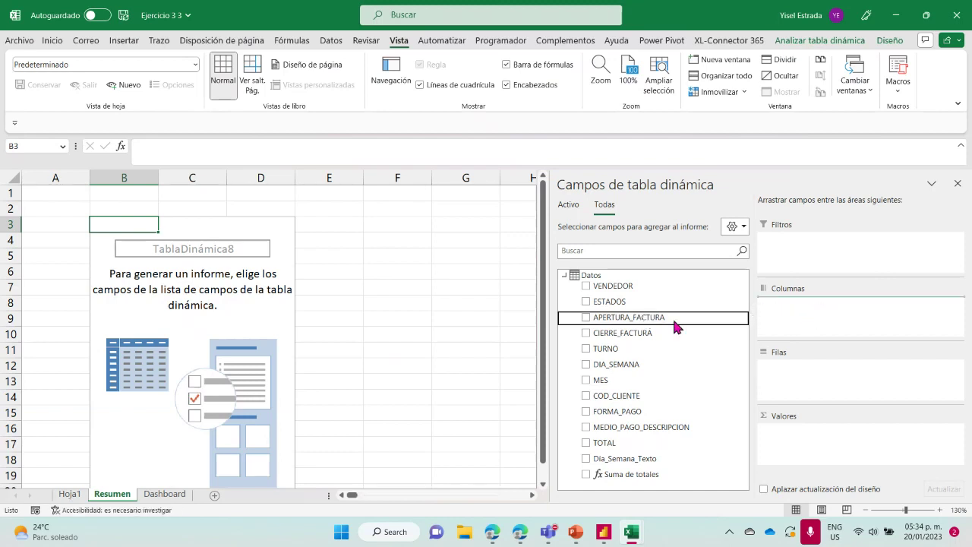
{"action": "left_click", "coordinate": [663, 322]}
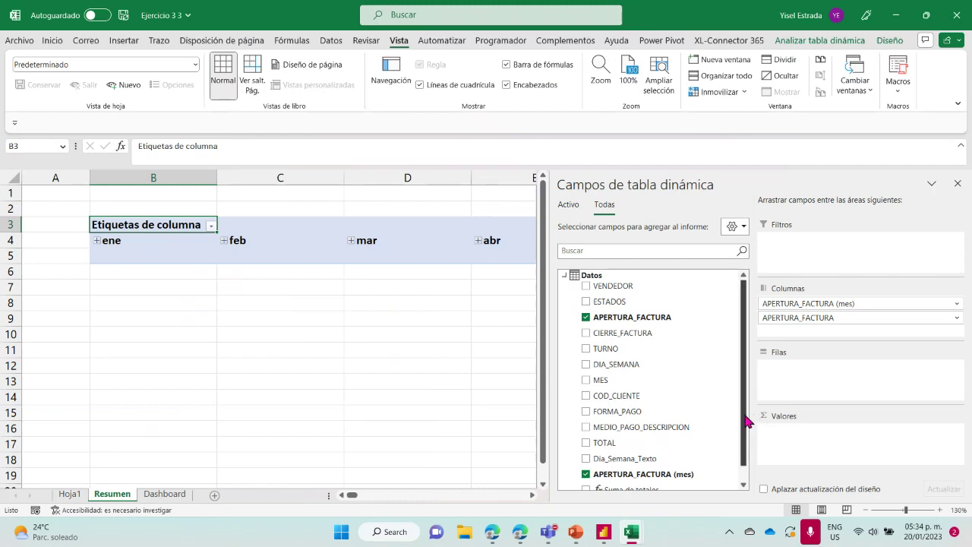
{"action": "scroll", "coordinate": [727, 477], "scroll_direction": "down", "scroll_amount": 1}
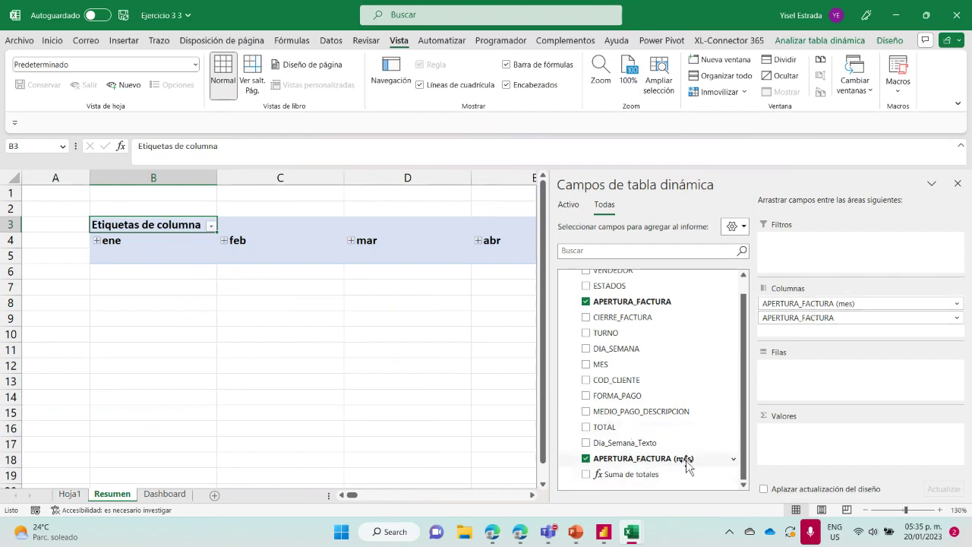
{"action": "left_click_drag", "start_coordinate": [685, 463], "coordinate": [670, 308]}
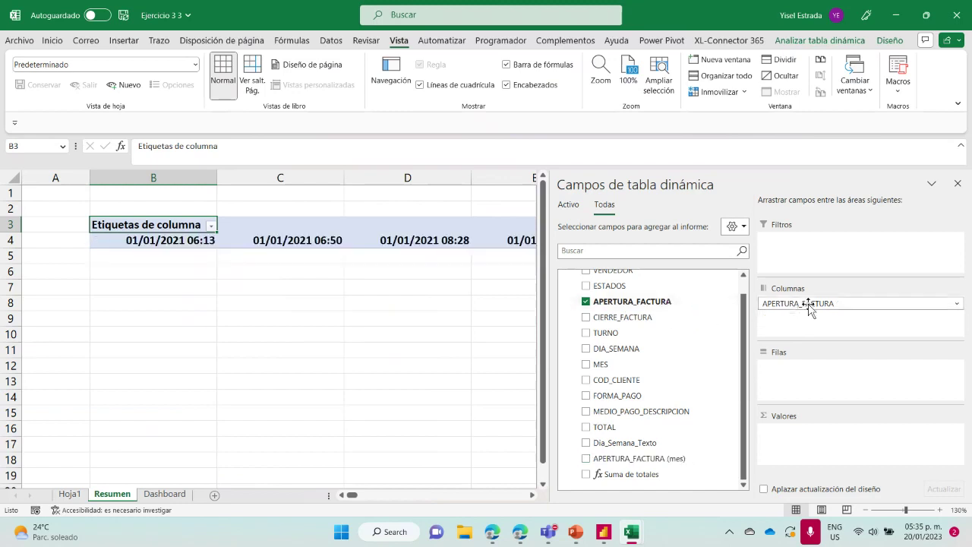
{"action": "left_click", "coordinate": [631, 458]}
{"action": "left_click_drag", "start_coordinate": [744, 426], "coordinate": [815, 371]}
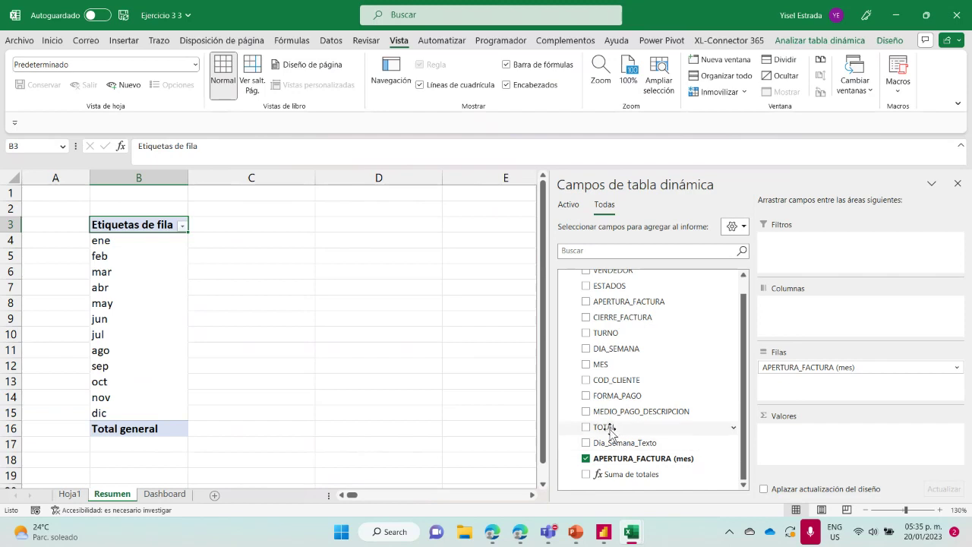
Step: Add the TOTAL field twice to the PivotTable's values and narrow the field pane
{"action": "left_click_drag", "start_coordinate": [602, 429], "coordinate": [797, 443]}
{"action": "left_click_drag", "start_coordinate": [614, 427], "coordinate": [800, 450]}
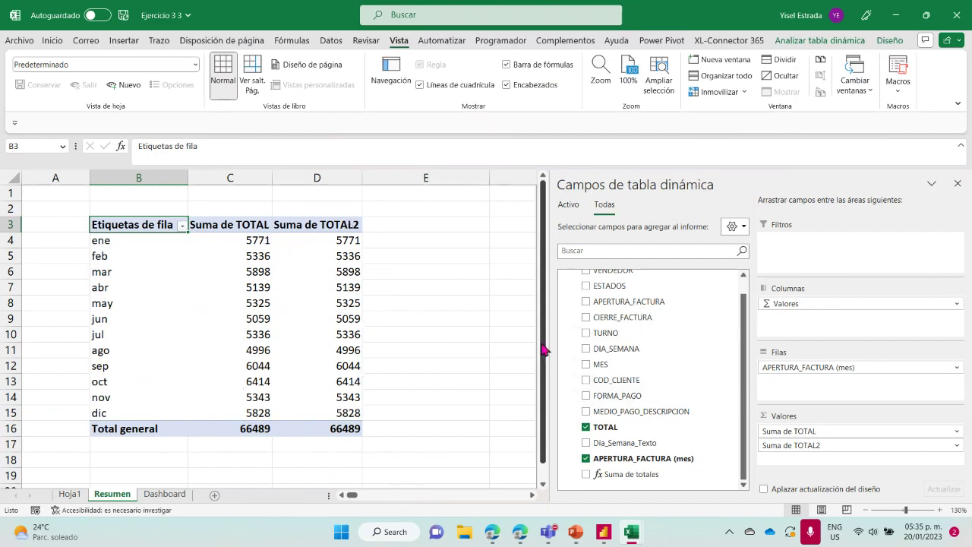
{"action": "left_click_drag", "start_coordinate": [549, 339], "coordinate": [706, 335]}
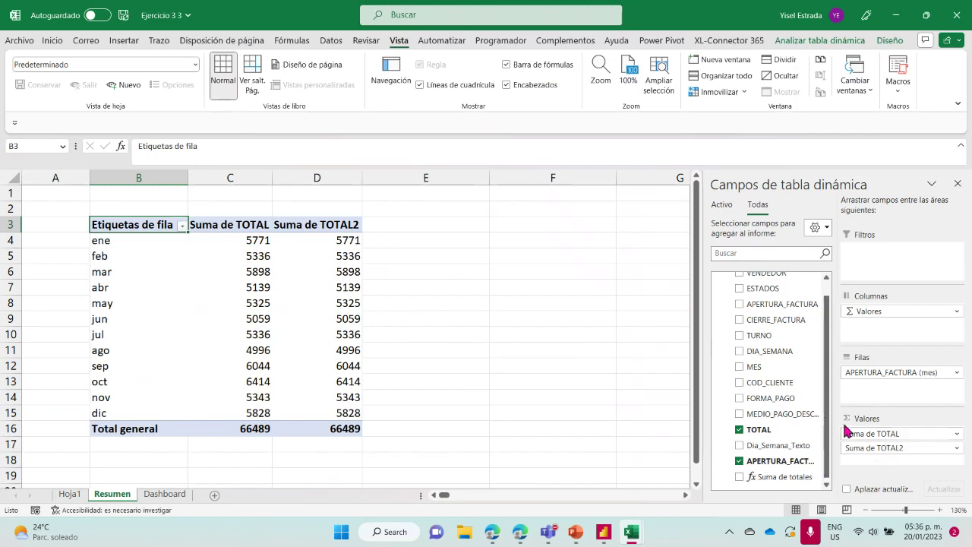
Step: Format both TOTAL sum columns in C4:D16, including the grand total, as Moneda without decimals
{"action": "left_click", "coordinate": [564, 361]}
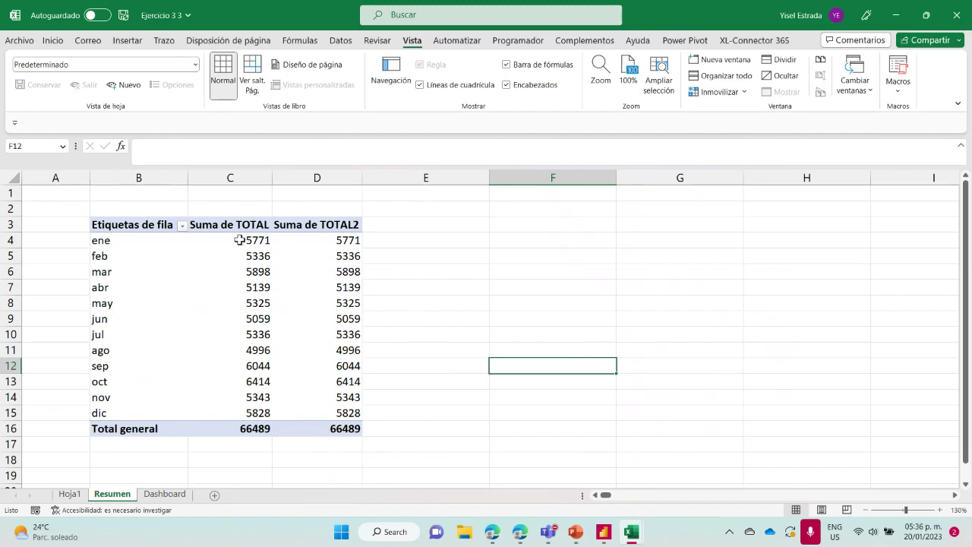
{"action": "left_click_drag", "start_coordinate": [241, 240], "coordinate": [308, 428]}
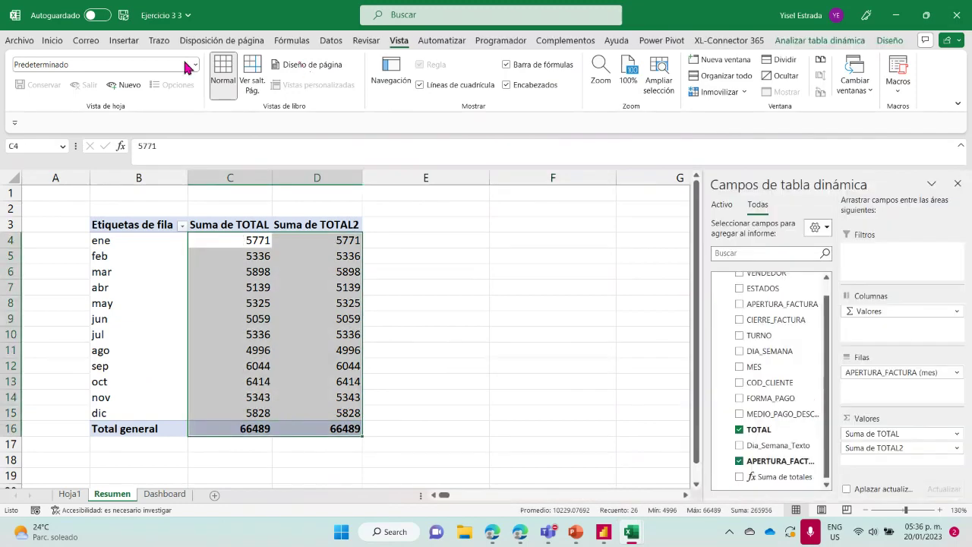
{"action": "left_click", "coordinate": [54, 41]}
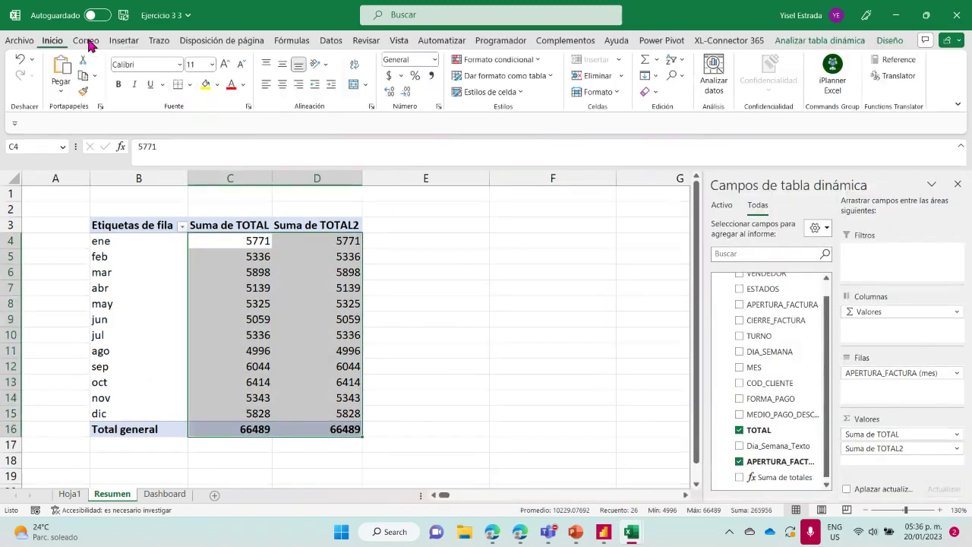
{"action": "left_click", "coordinate": [434, 59]}
{"action": "left_click", "coordinate": [429, 142]}
{"action": "left_click", "coordinate": [404, 91]}
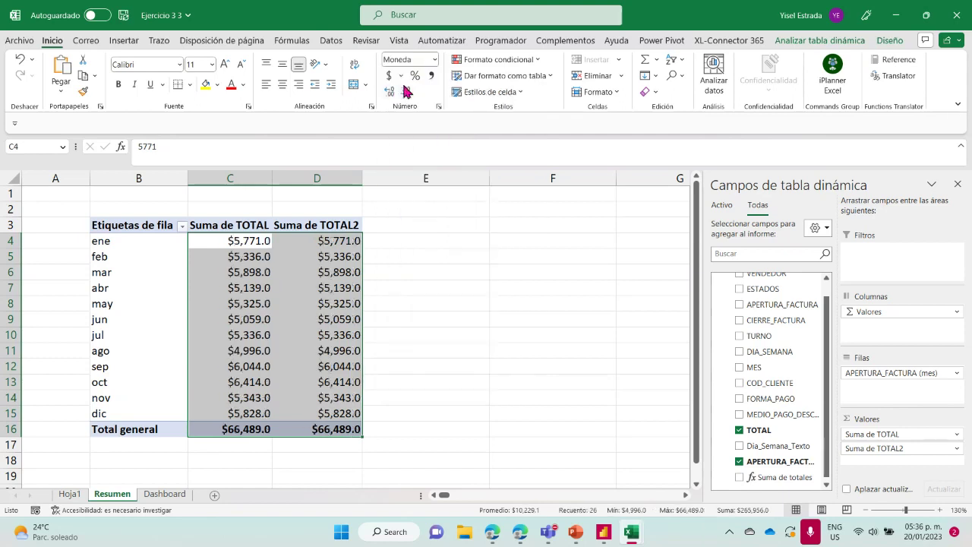
{"action": "left_click", "coordinate": [403, 91]}
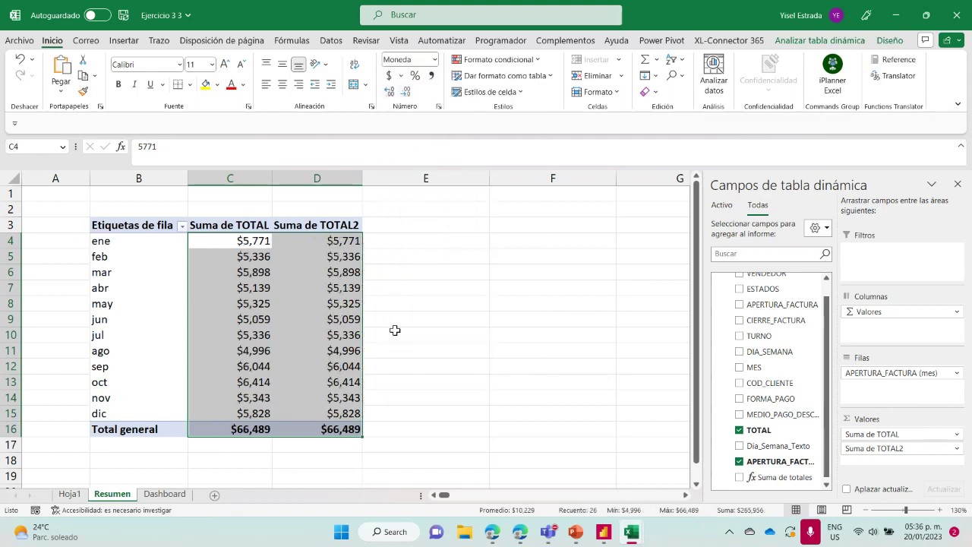
{"action": "left_click", "coordinate": [449, 331]}
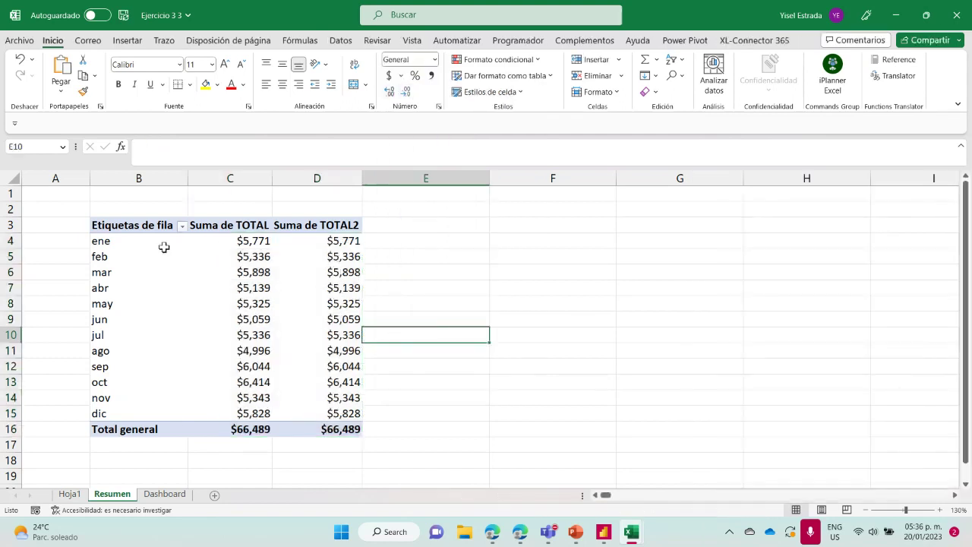
Step: Insert slicers for Dia_Semana_Texto and VENDEDOR on the monthly PivotTable
{"action": "left_click", "coordinate": [127, 241]}
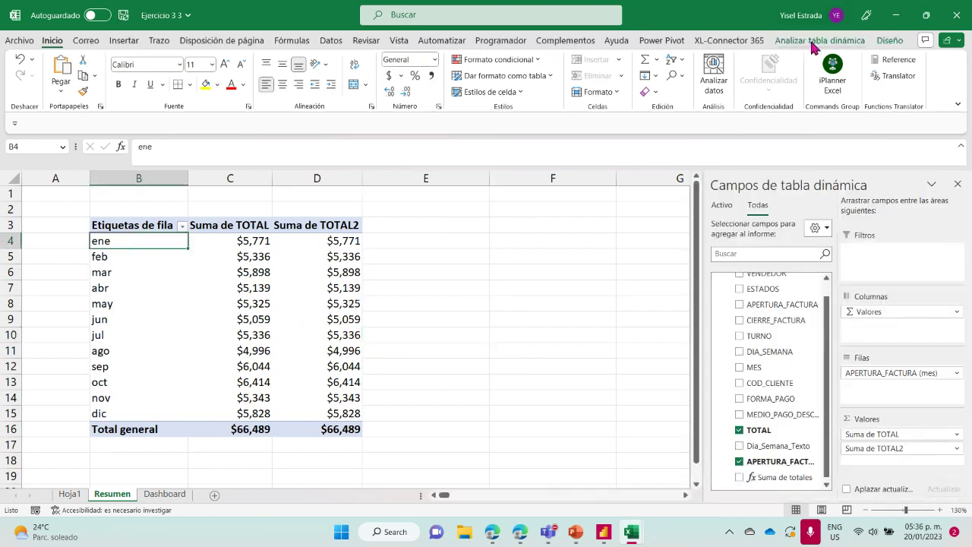
{"action": "left_click", "coordinate": [857, 44]}
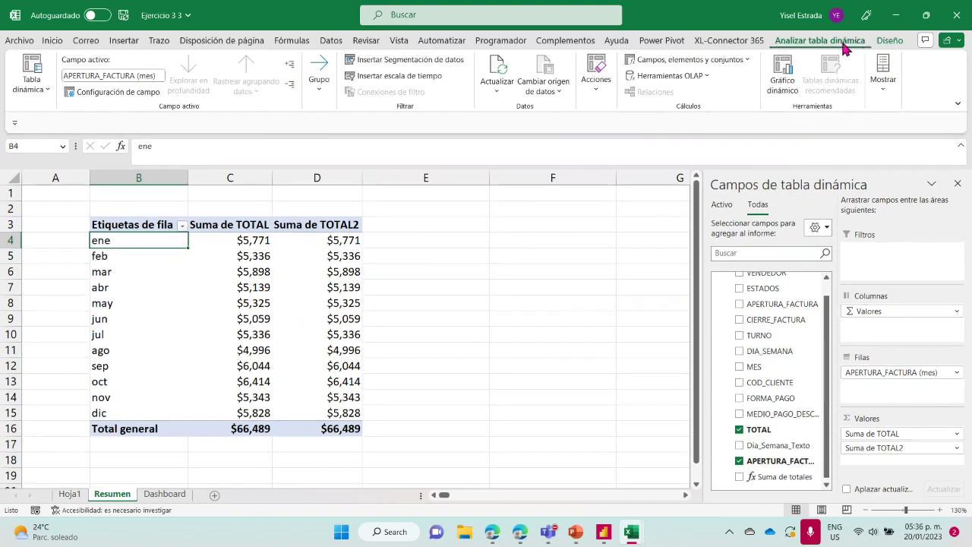
{"action": "left_click", "coordinate": [435, 65]}
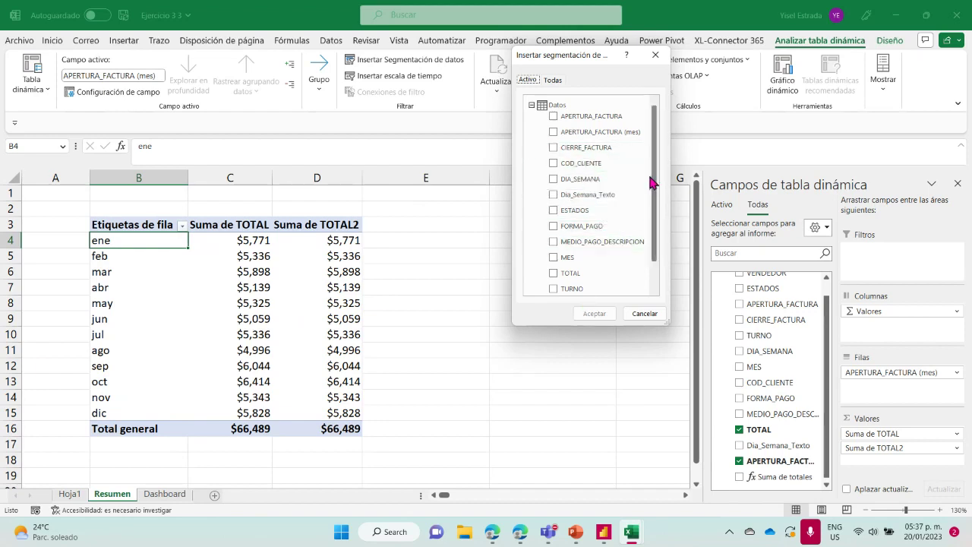
{"action": "left_click", "coordinate": [557, 197]}
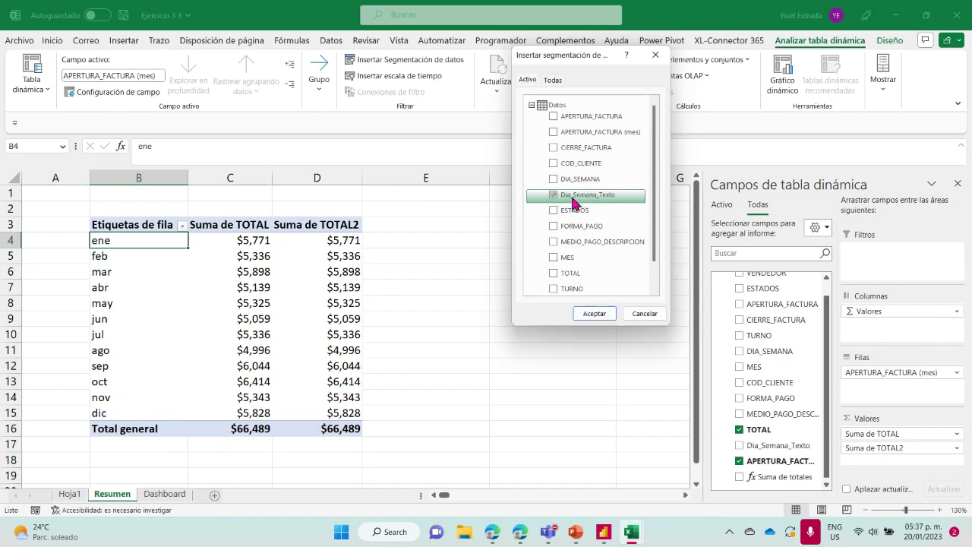
{"action": "left_click_drag", "start_coordinate": [651, 163], "coordinate": [659, 224]}
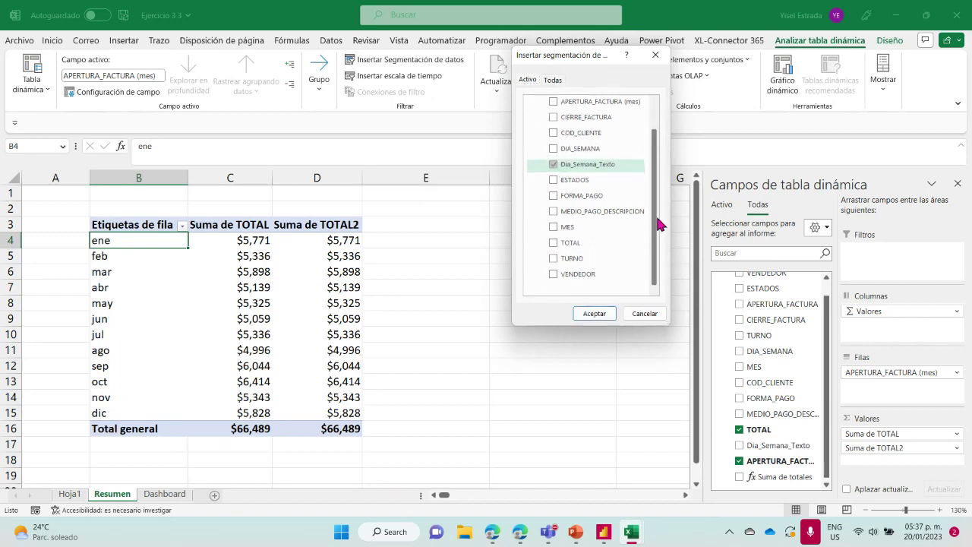
{"action": "left_click", "coordinate": [555, 276]}
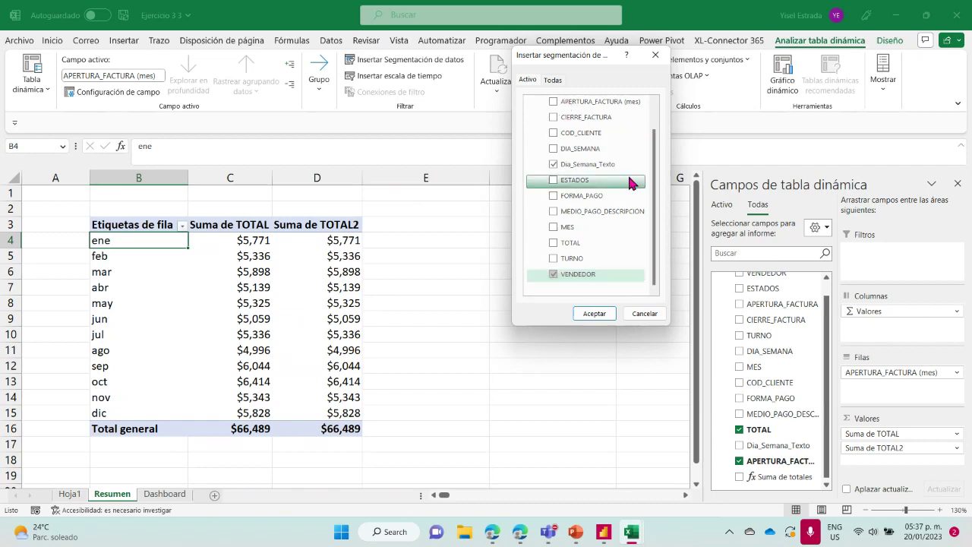
{"action": "left_click", "coordinate": [600, 317]}
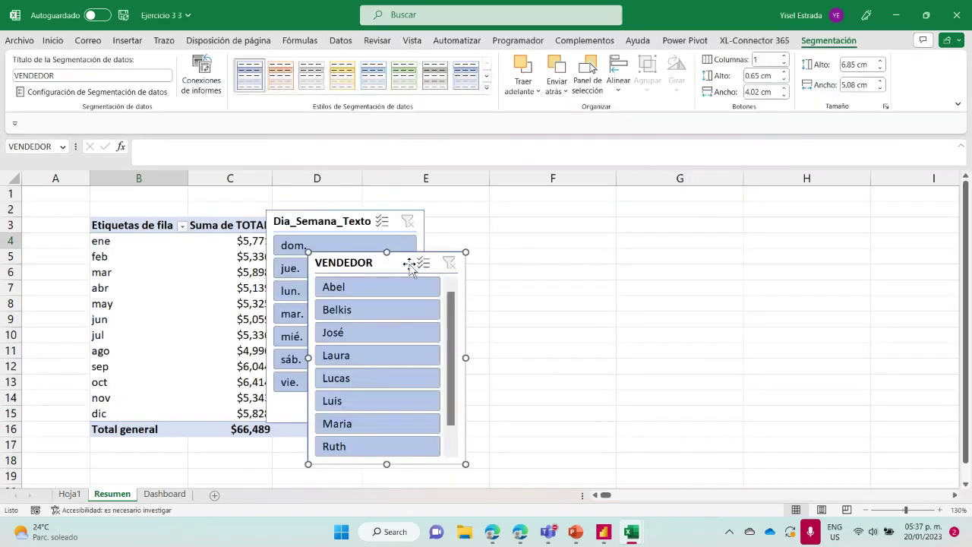
Step: Arrange the Dia_Semana_Texto and VENDEDOR slicers side by side, directly next to the monthly PivotTable without covering it
{"action": "left_click_drag", "start_coordinate": [408, 264], "coordinate": [582, 217]}
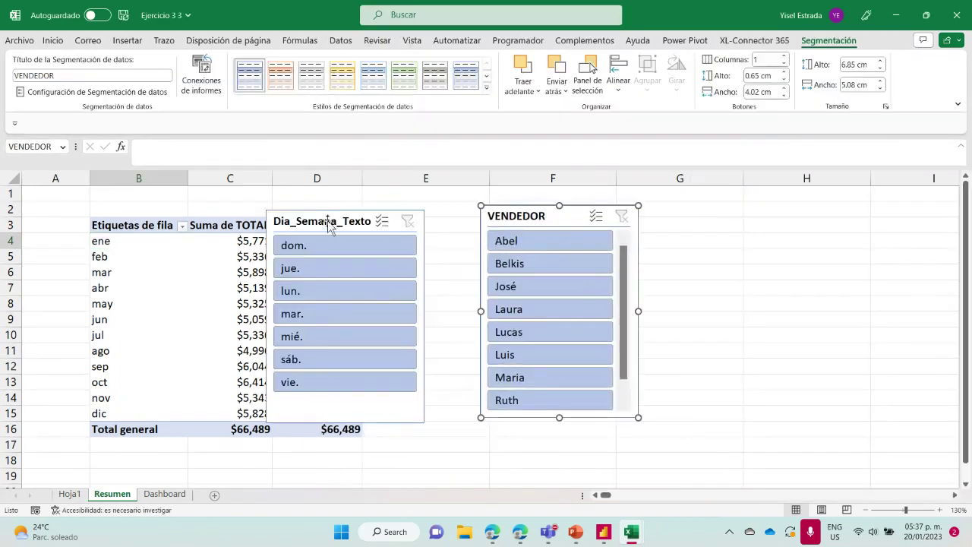
{"action": "left_click_drag", "start_coordinate": [328, 222], "coordinate": [429, 232]}
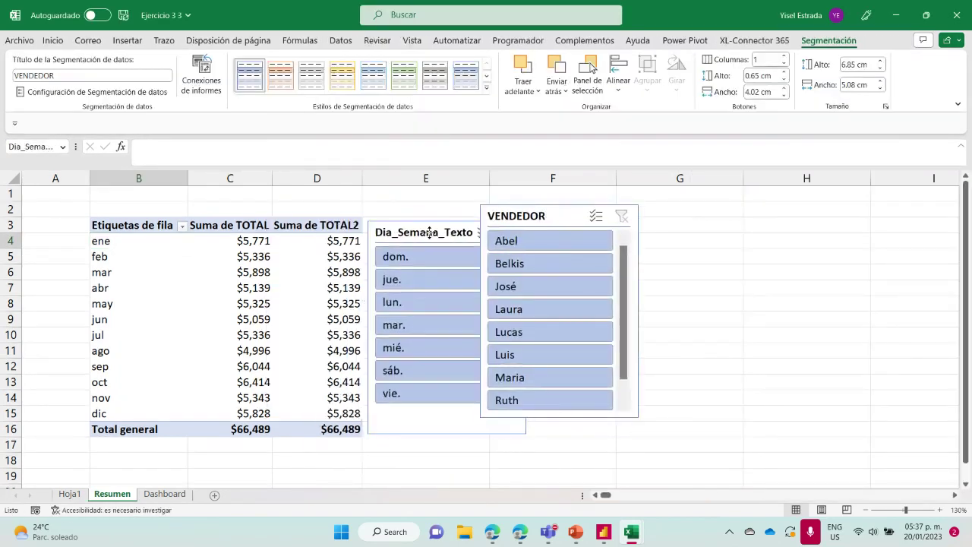
{"action": "left_click_drag", "start_coordinate": [557, 218], "coordinate": [608, 237]}
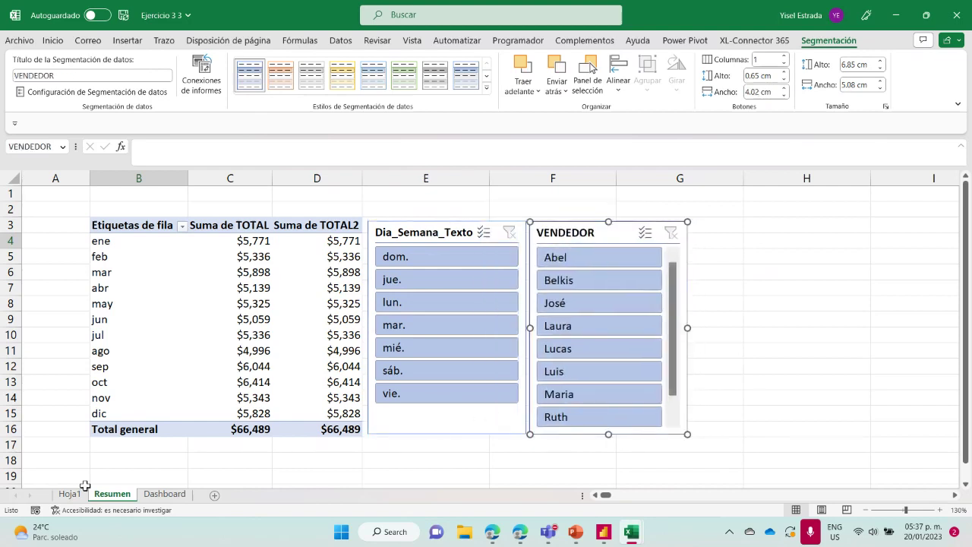
{"action": "left_click", "coordinate": [161, 495]}
{"action": "left_click", "coordinate": [132, 495]}
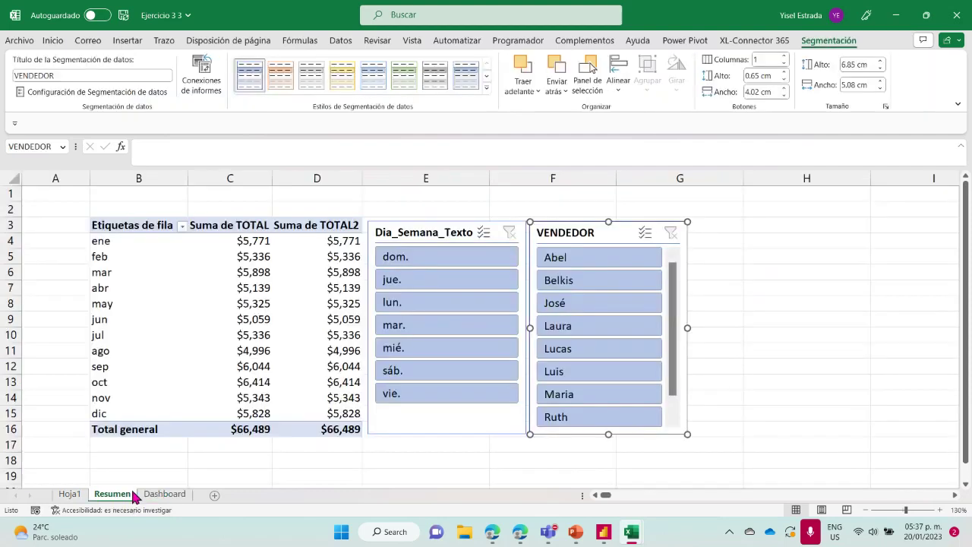
{"action": "scroll", "coordinate": [582, 392], "scroll_direction": "down", "scroll_amount": 1}
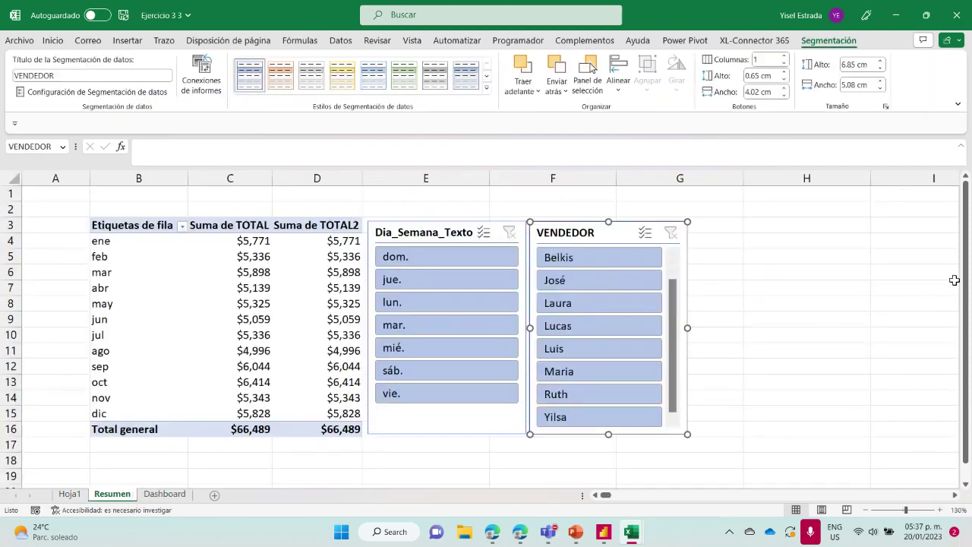
Step: Enter ene in B18 below the PivotTable and fill the month series down to dic in B29
{"action": "left_click_drag", "start_coordinate": [967, 282], "coordinate": [968, 296]}
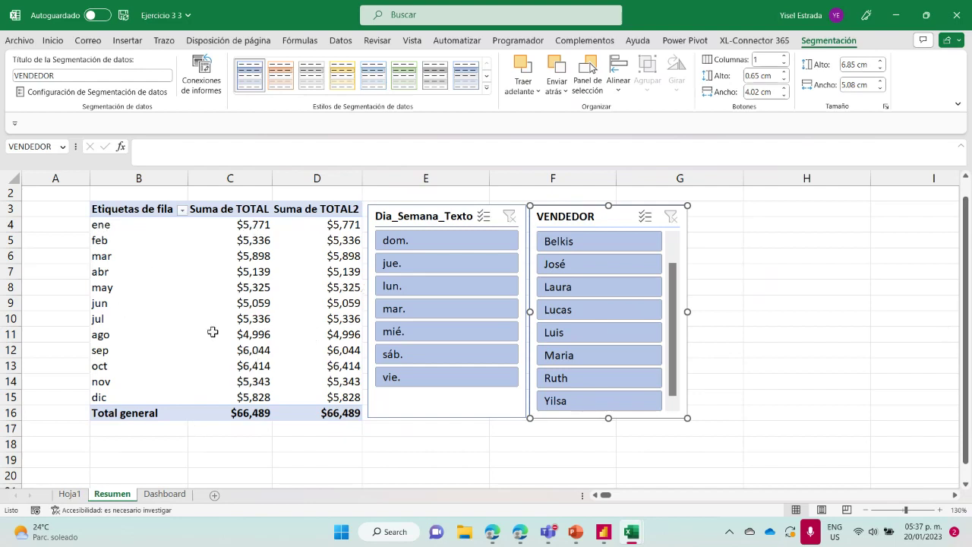
{"action": "mouse_move", "coordinate": [212, 331]}
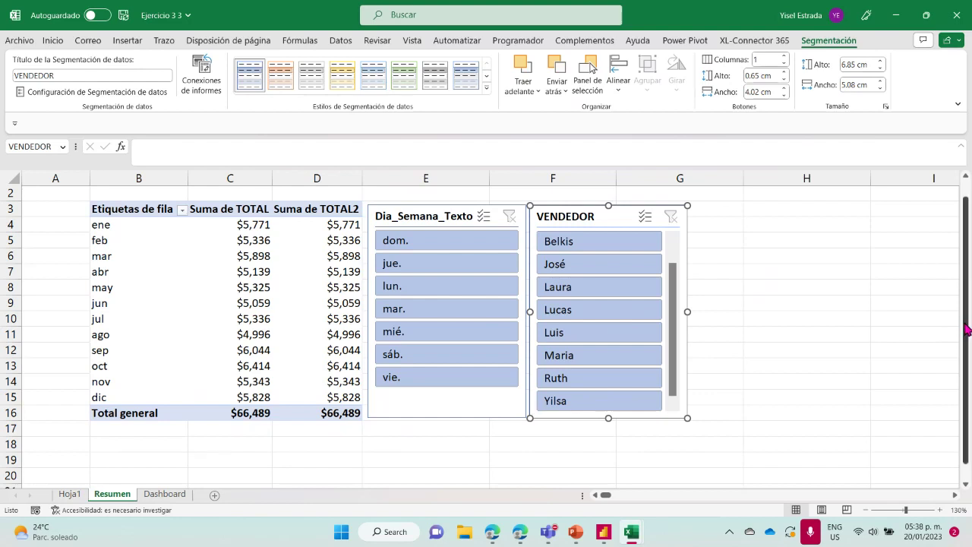
{"action": "left_click_drag", "start_coordinate": [965, 327], "coordinate": [965, 336]}
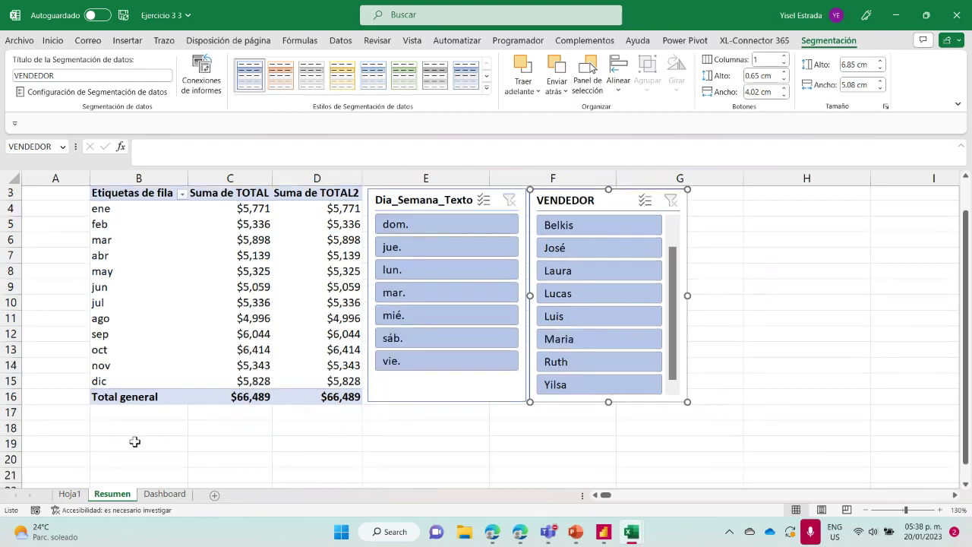
{"action": "left_click", "coordinate": [112, 431]}
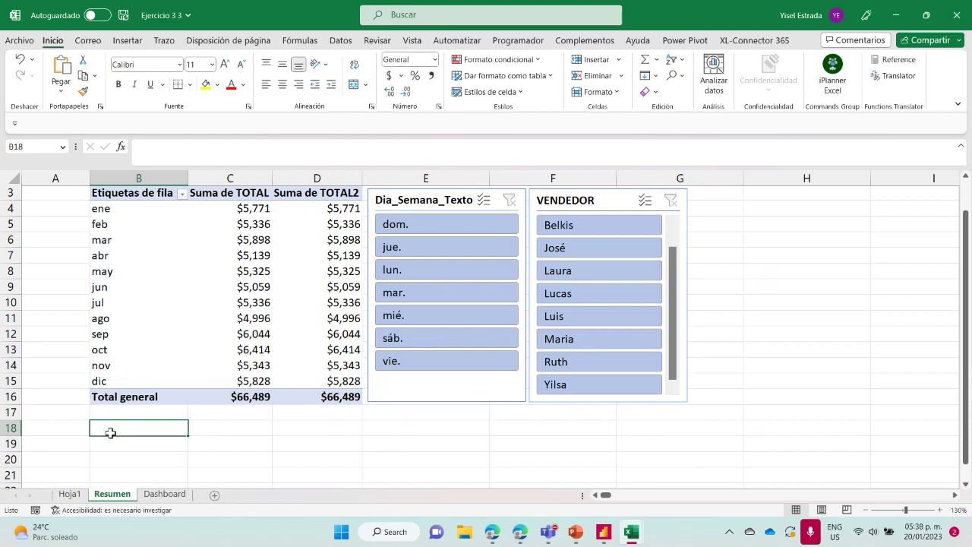
{"action": "type", "text": "en"}
{"action": "key", "text": "BackSpace"}
{"action": "key", "text": "BackSpace"}
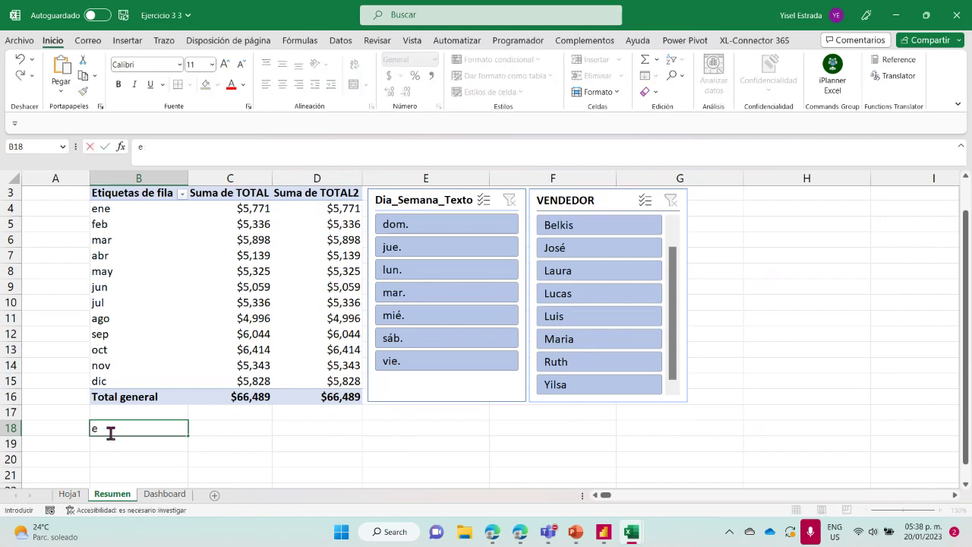
{"action": "type", "text": "ne"}
{"action": "key", "text": "Return"}
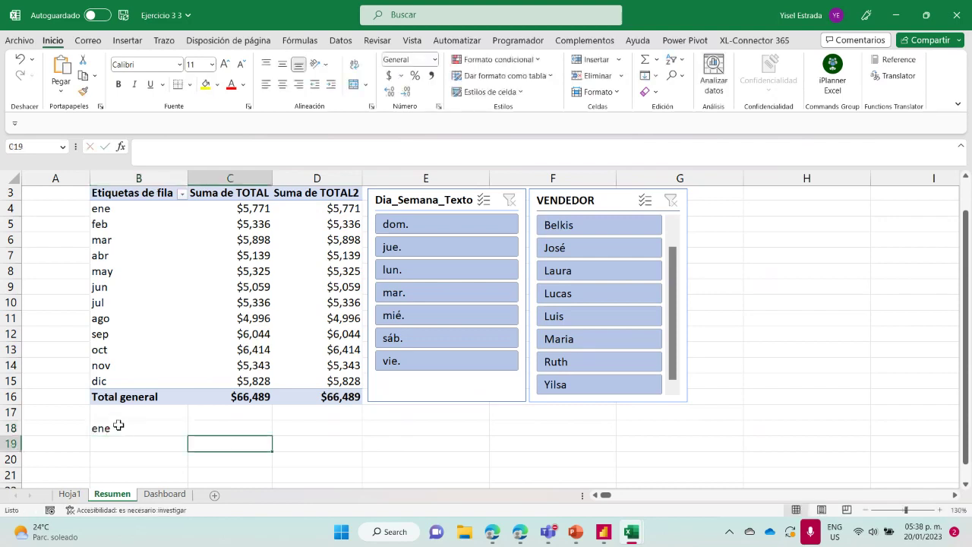
{"action": "key", "text": "Up"}
{"action": "scroll", "coordinate": [143, 439], "scroll_direction": "down", "scroll_amount": 1}
{"action": "scroll", "coordinate": [143, 440], "scroll_direction": "down", "scroll_amount": 2}
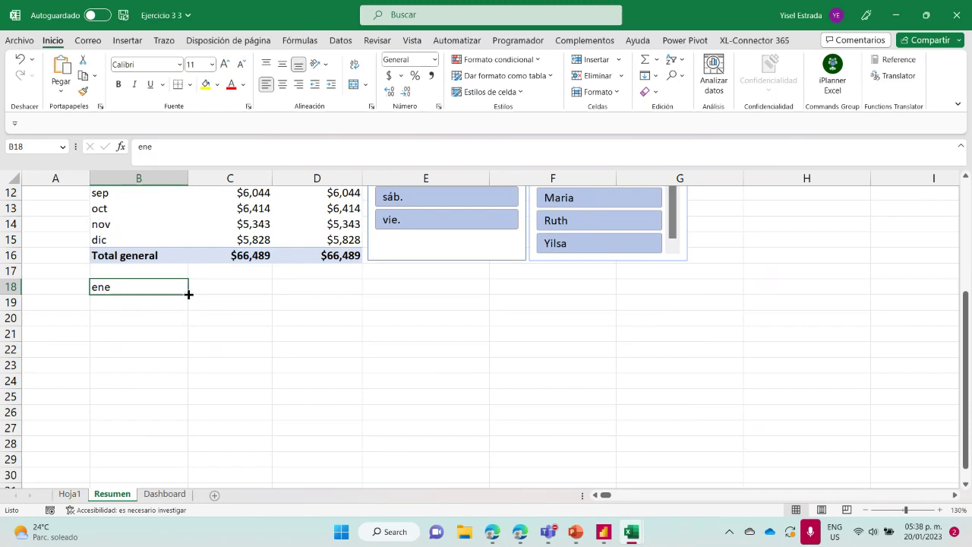
{"action": "left_click_drag", "start_coordinate": [187, 294], "coordinate": [163, 461]}
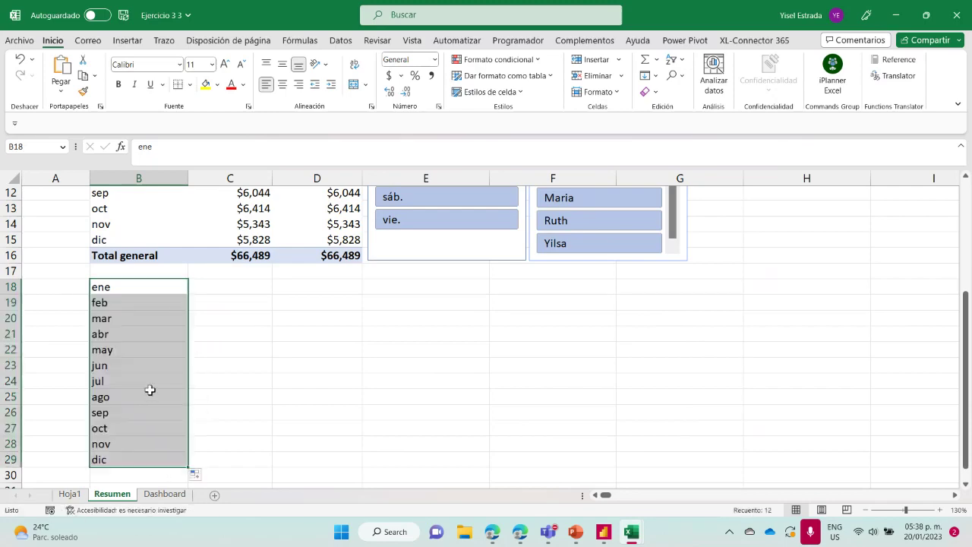
Step: Start a formula in C18 that references January's Suma de TOTAL in C4 through IMPORTARDATOSDINAMICOS
{"action": "scroll", "coordinate": [145, 391], "scroll_direction": "up", "scroll_amount": 2}
{"action": "scroll", "coordinate": [145, 392], "scroll_direction": "up", "scroll_amount": 2}
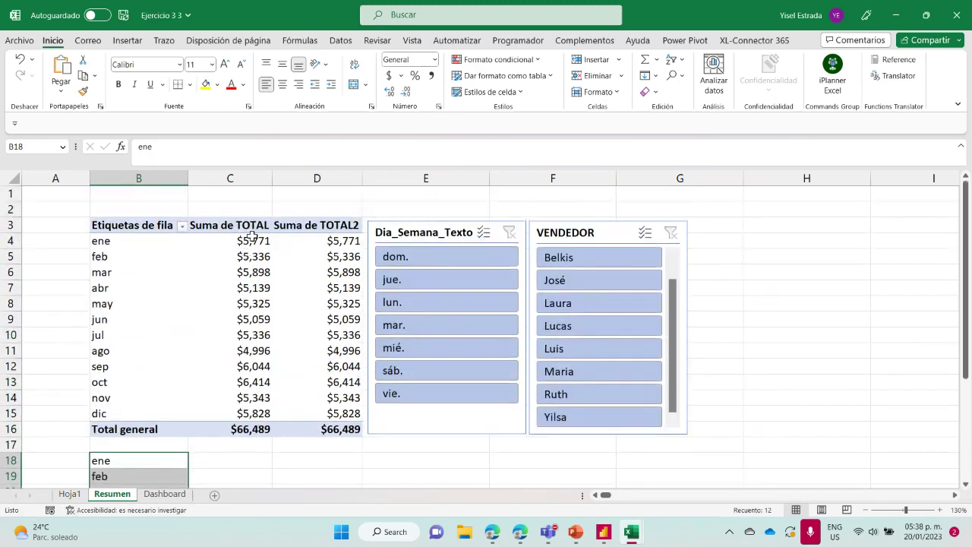
{"action": "scroll", "coordinate": [215, 388], "scroll_direction": "down", "scroll_amount": 2}
{"action": "left_click", "coordinate": [223, 368]}
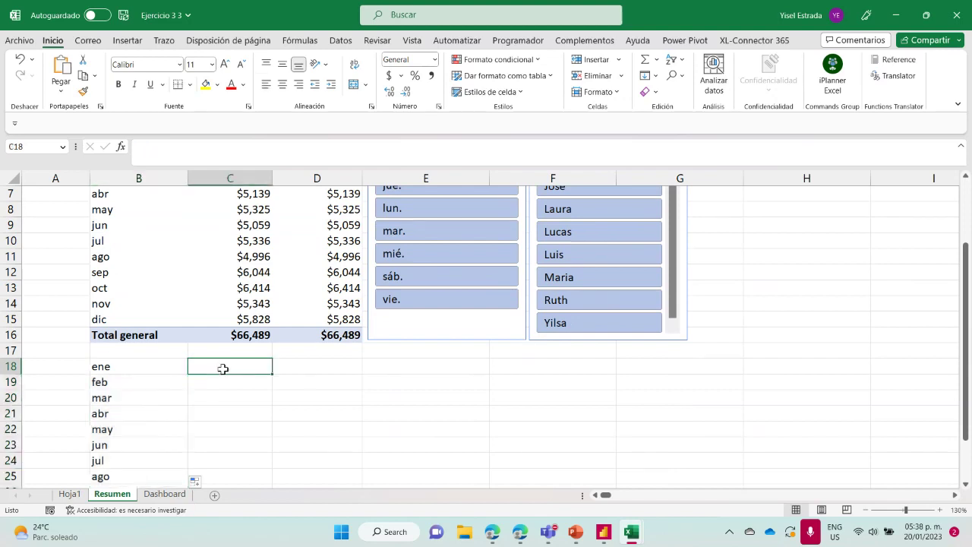
{"action": "type", "text": "="}
{"action": "scroll", "coordinate": [223, 368], "scroll_direction": "up", "scroll_amount": 2}
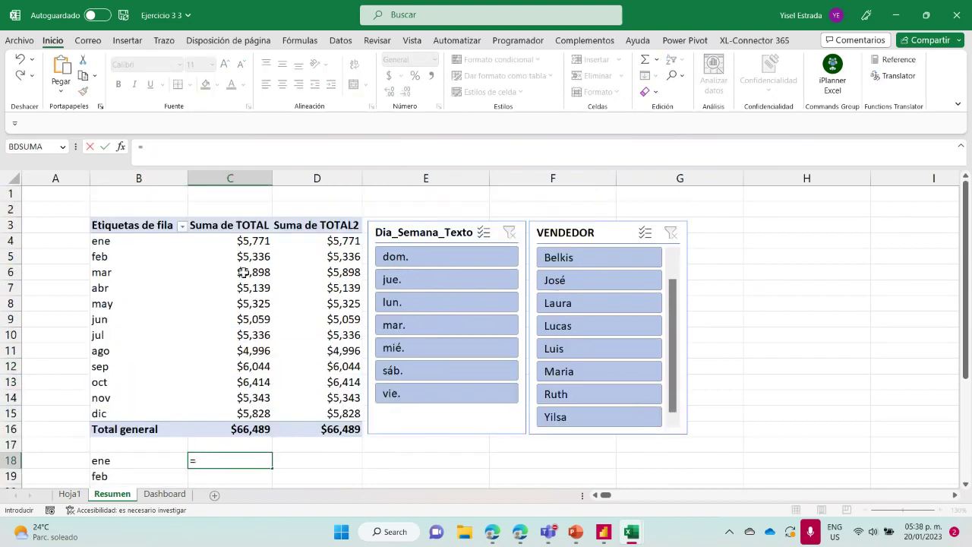
{"action": "left_click", "coordinate": [242, 242]}
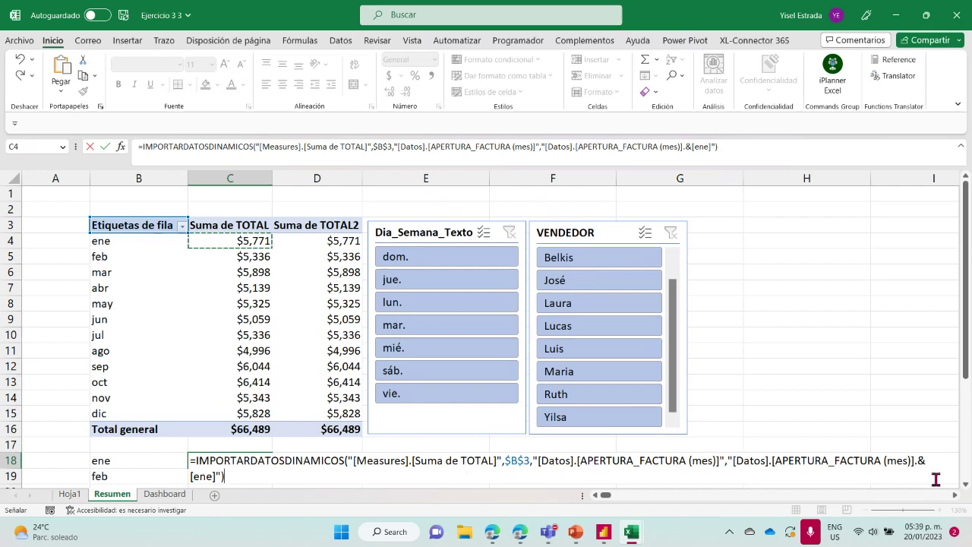
Step: Replace the fixed month ene in the C18 formula with a reference to B18, ending it in ["&B18&"]"), and enter it
{"action": "left_click", "coordinate": [215, 476]}
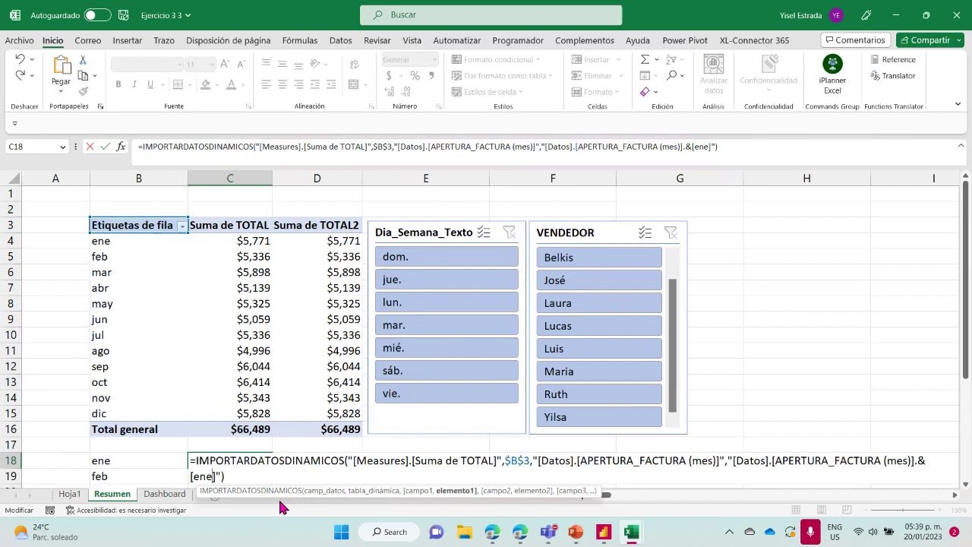
{"action": "key", "text": "BackSpace"}
{"action": "key", "text": "BackSpace"}
{"action": "key", "text": "BackSpace"}
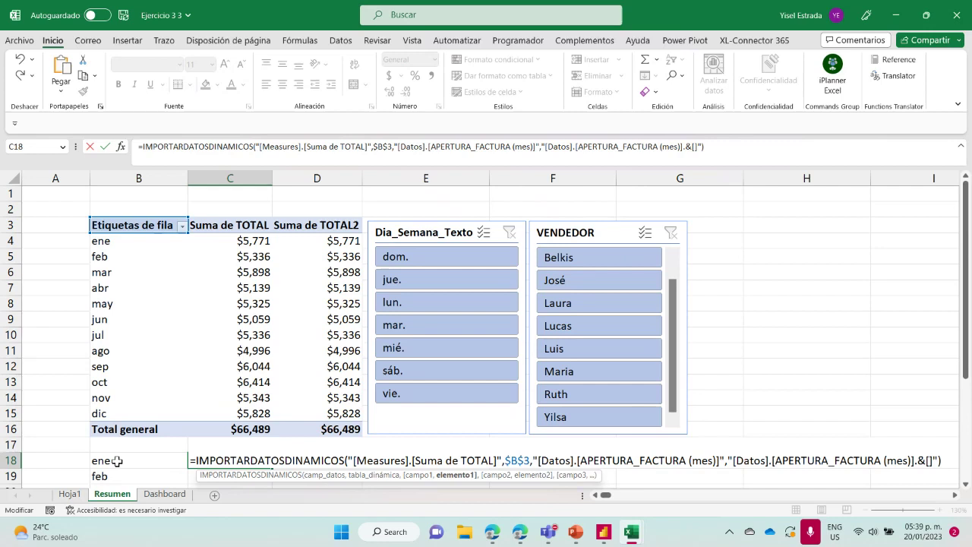
{"action": "type", "text": "\"&"}
{"action": "left_click", "coordinate": [122, 461]}
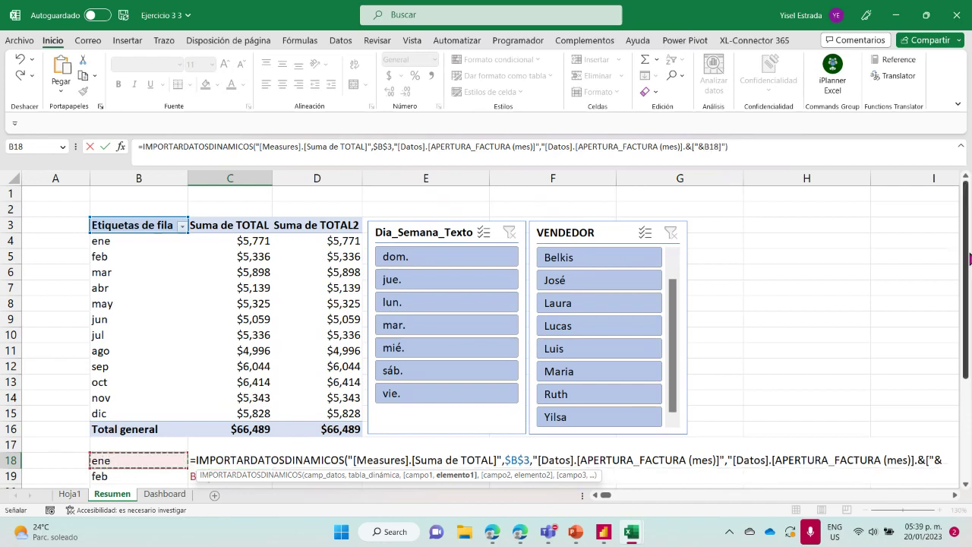
{"action": "left_click_drag", "start_coordinate": [966, 260], "coordinate": [966, 324]}
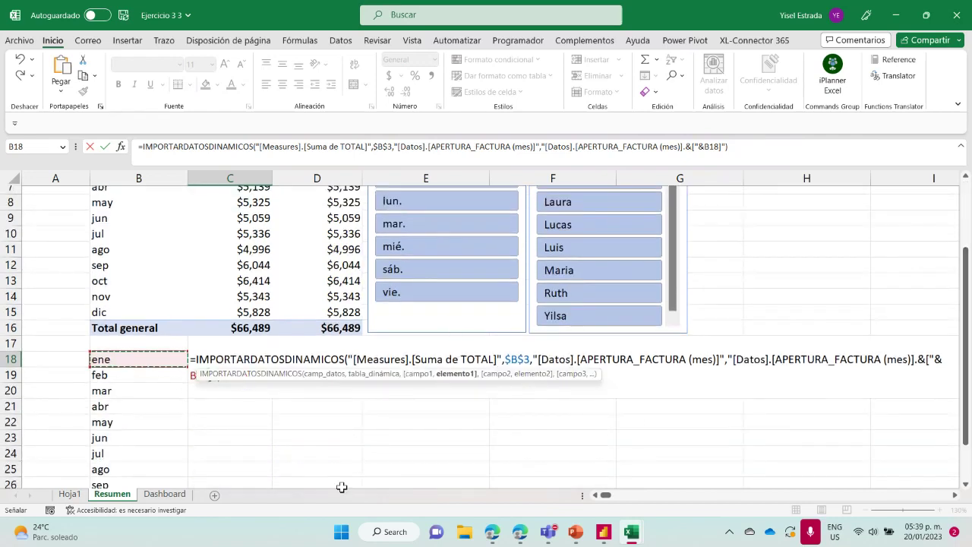
{"action": "left_click", "coordinate": [719, 146]}
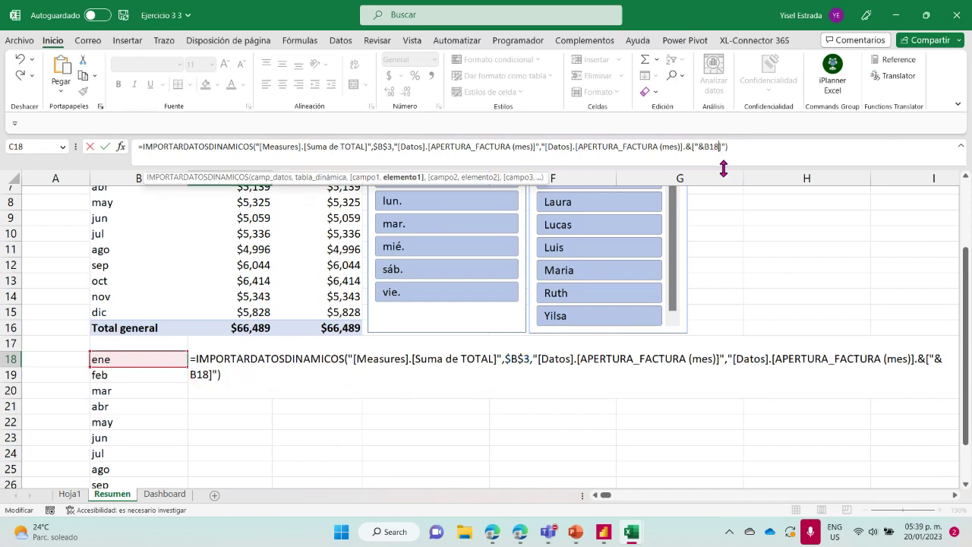
{"action": "type", "text": "&\"]\""}
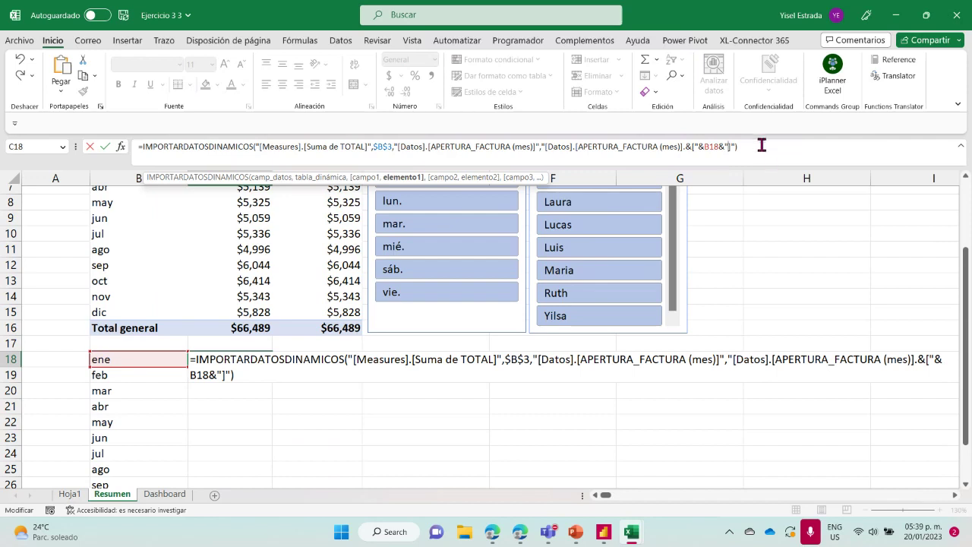
{"action": "left_click", "coordinate": [747, 147]}
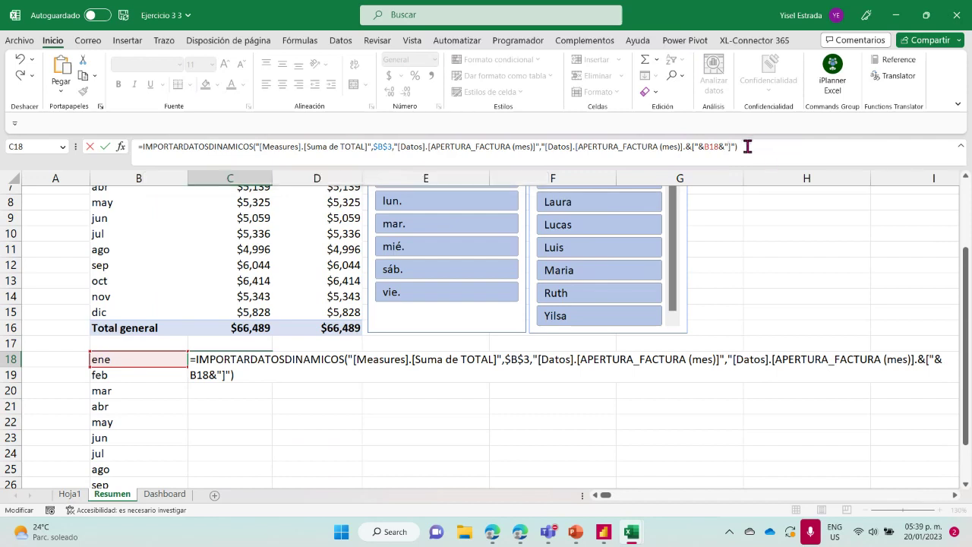
{"action": "key", "text": "Return"}
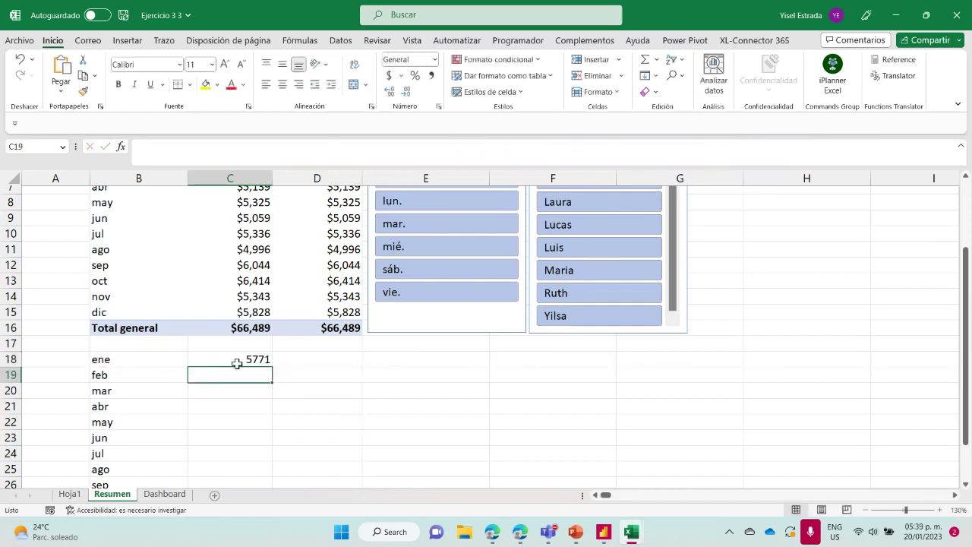
Step: Examine the monthly PivotTable's field list and its row and value areas in a widened field pane, and close the pane
{"action": "scroll", "coordinate": [564, 434], "scroll_direction": "up", "scroll_amount": 2}
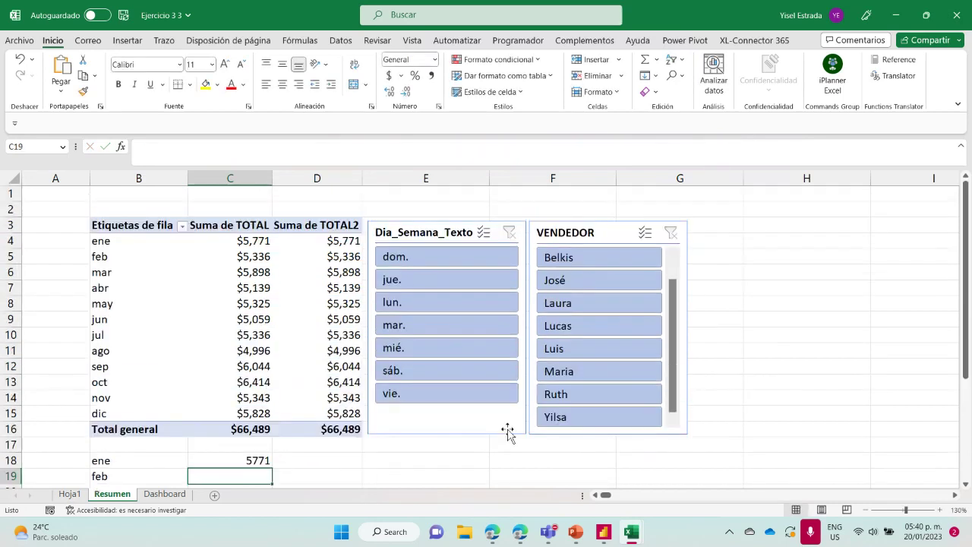
{"action": "left_click", "coordinate": [105, 243]}
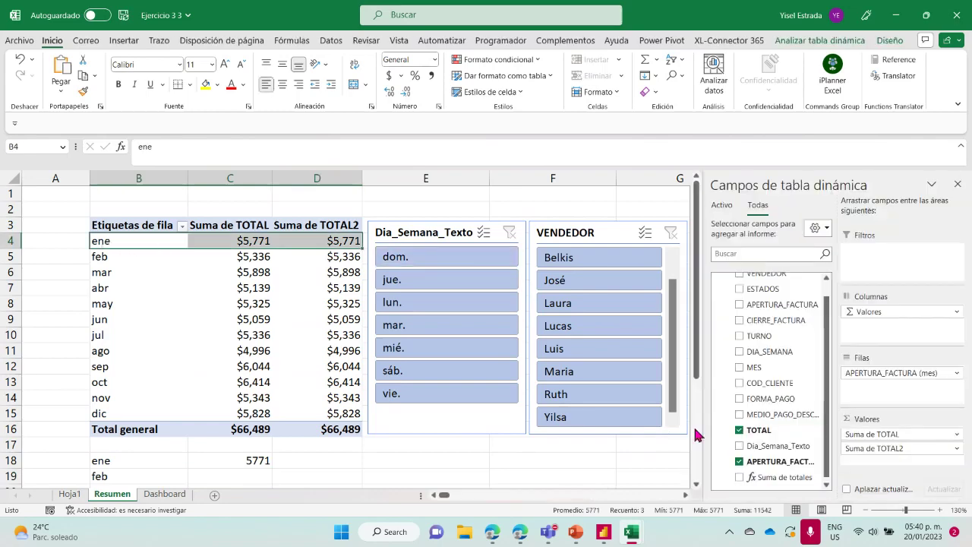
{"action": "left_click_drag", "start_coordinate": [703, 443], "coordinate": [420, 447]}
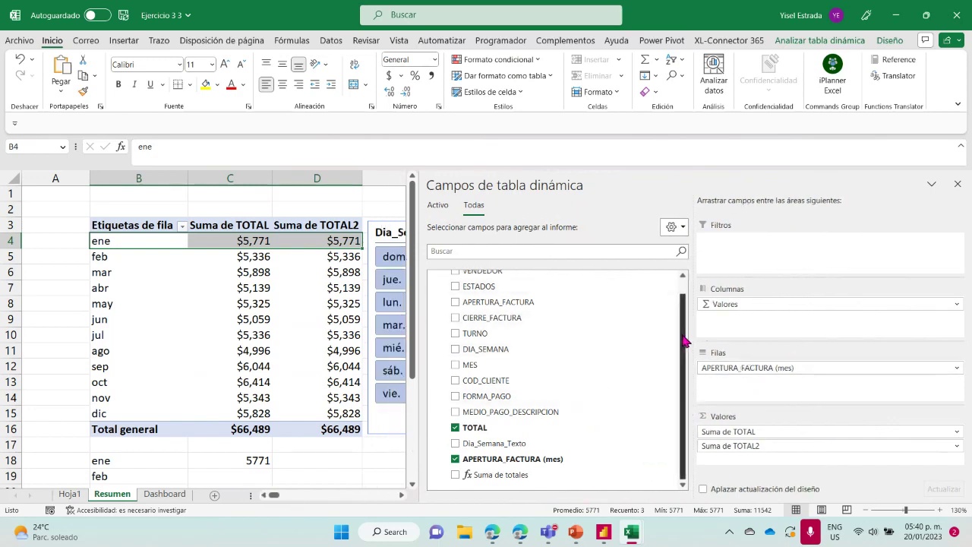
{"action": "scroll", "coordinate": [520, 315], "scroll_direction": "up", "scroll_amount": 1}
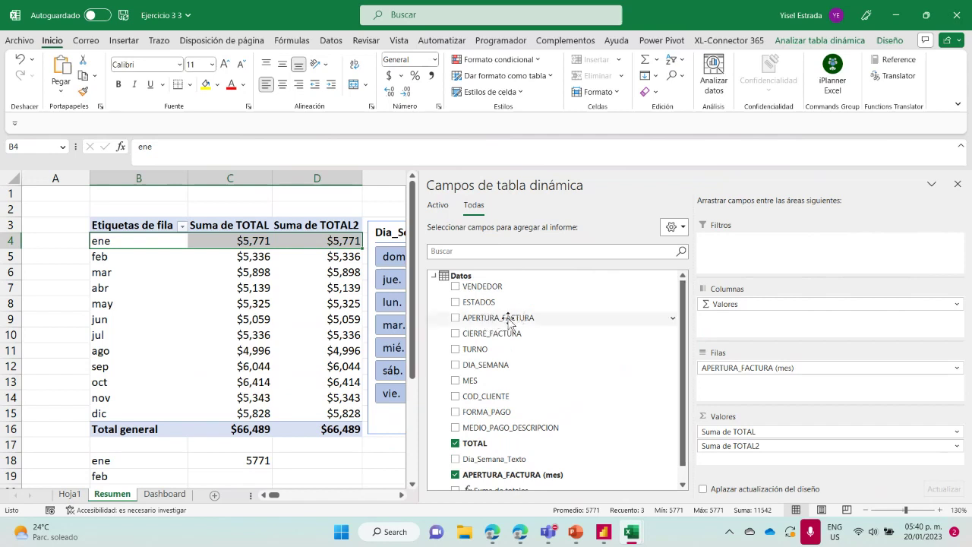
{"action": "mouse_move", "coordinate": [503, 319]}
{"action": "left_mouse_down"}
{"action": "mouse_move", "coordinate": [666, 317]}
{"action": "mouse_move", "coordinate": [733, 304]}
{"action": "mouse_move", "coordinate": [520, 318]}
{"action": "left_mouse_up"}
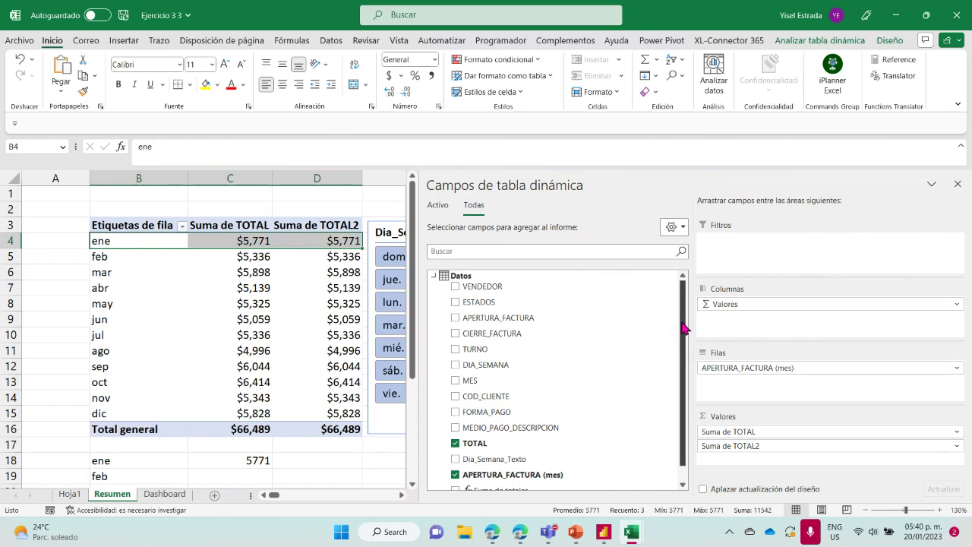
{"action": "scroll", "coordinate": [683, 328], "scroll_direction": "down", "scroll_amount": 1}
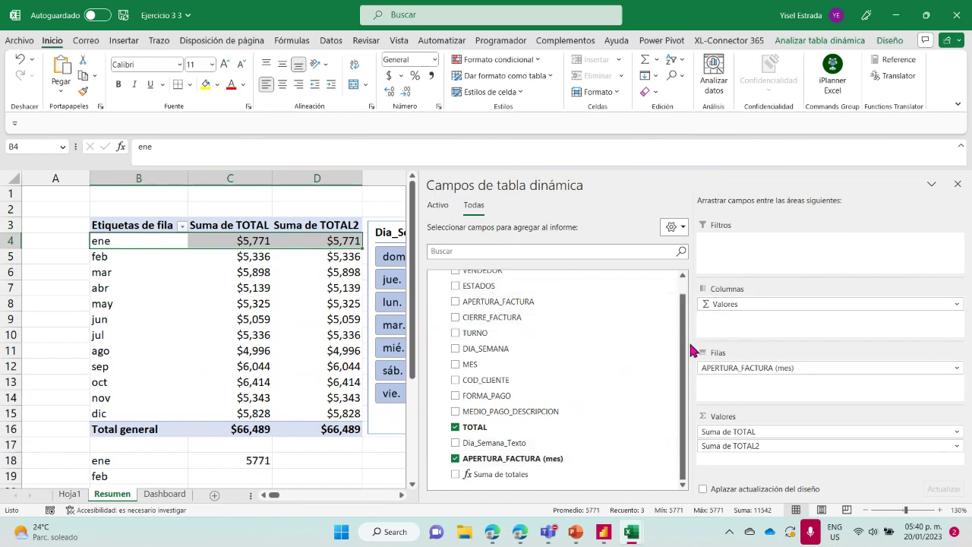
{"action": "left_click_drag", "start_coordinate": [685, 347], "coordinate": [678, 285]}
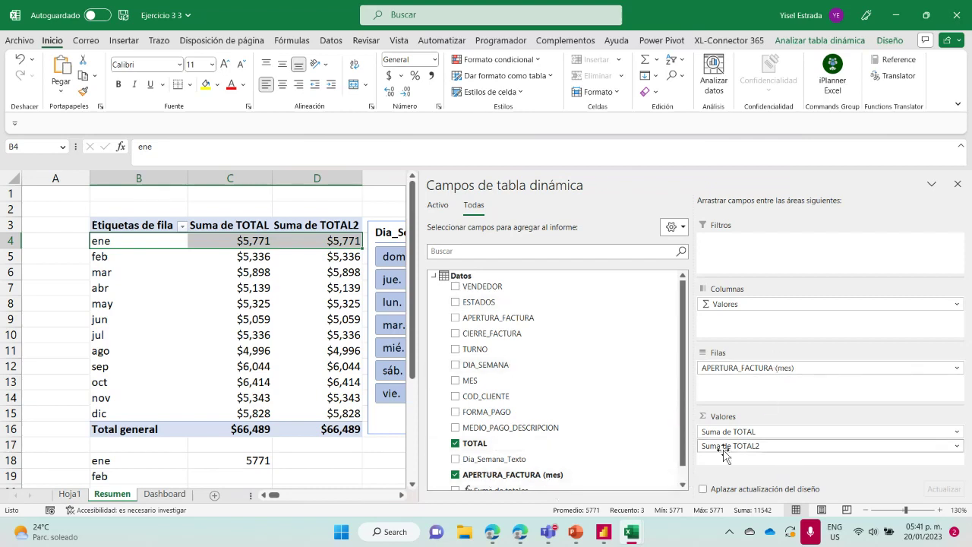
{"action": "mouse_move", "coordinate": [465, 446]}
{"action": "left_mouse_down"}
{"action": "mouse_move", "coordinate": [706, 429]}
{"action": "mouse_move", "coordinate": [571, 445]}
{"action": "mouse_move", "coordinate": [794, 449]}
{"action": "mouse_move", "coordinate": [705, 454]}
{"action": "left_mouse_up"}
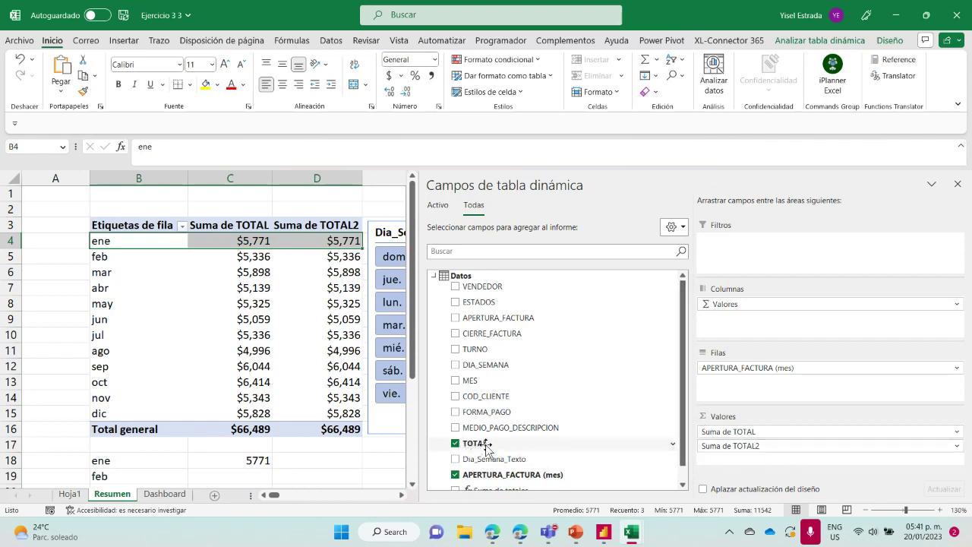
{"action": "scroll", "coordinate": [471, 448], "scroll_direction": "down", "scroll_amount": 1}
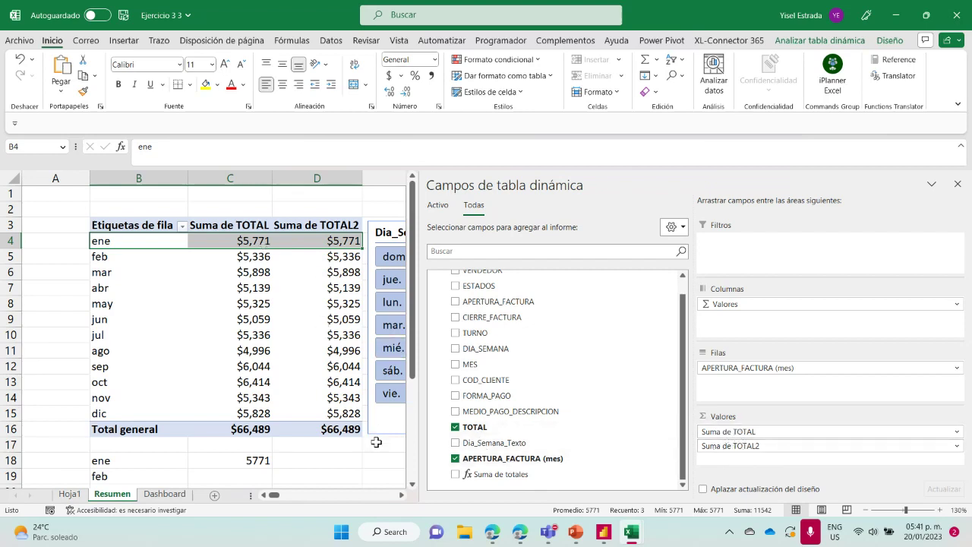
{"action": "left_click", "coordinate": [958, 185]}
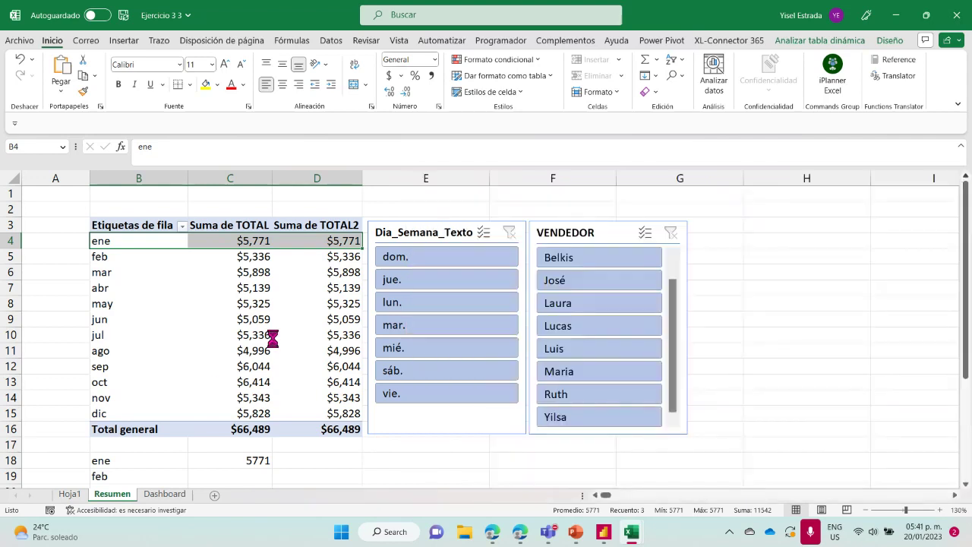
{"action": "scroll", "coordinate": [274, 340], "scroll_direction": "down", "scroll_amount": 3}
{"action": "left_click", "coordinate": [237, 319]}
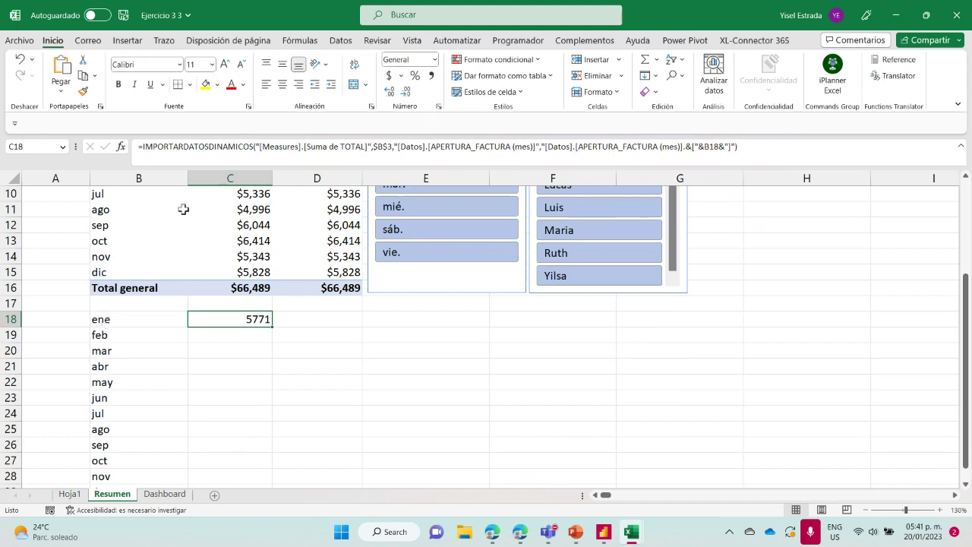
{"action": "left_click", "coordinate": [142, 146]}
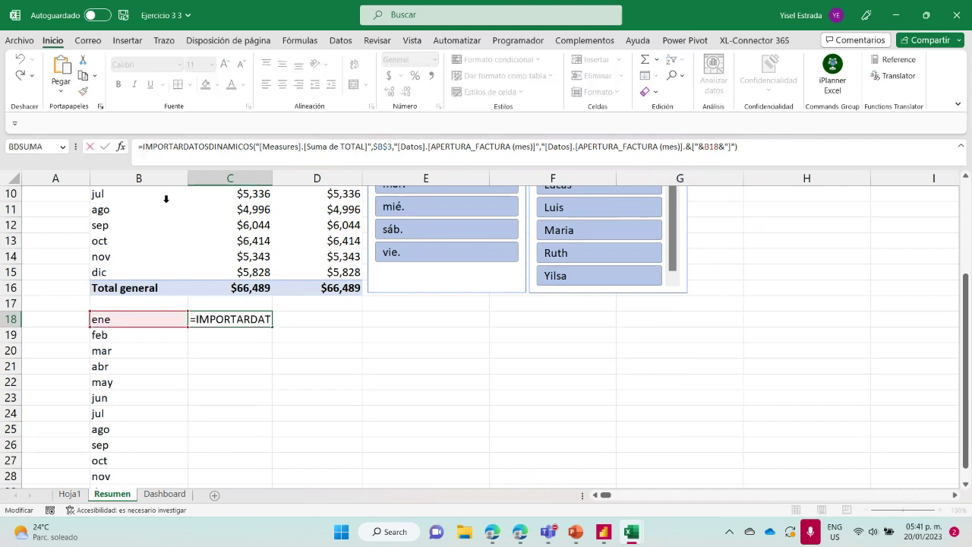
{"action": "type", "text": "si,"}
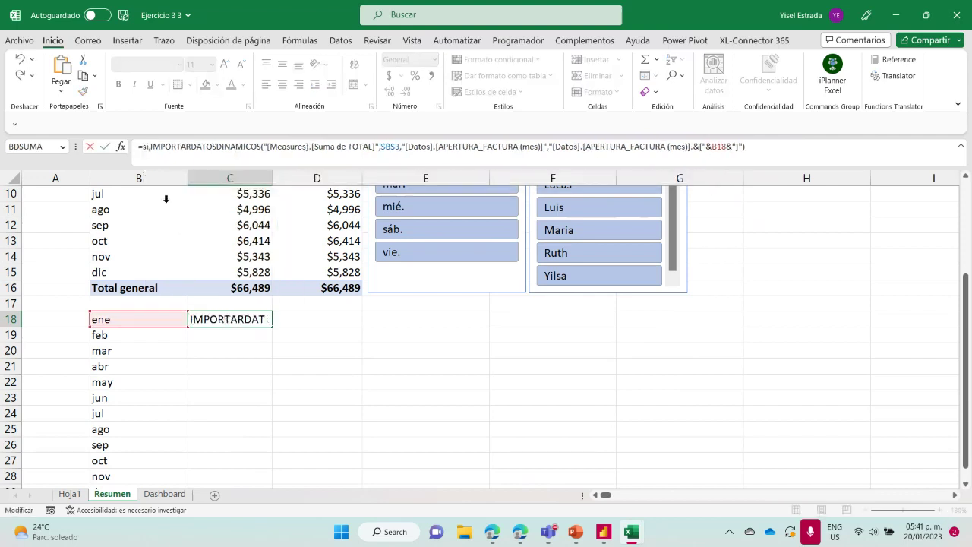
{"action": "key", "text": "BackSpace"}
{"action": "type", "text": "."}
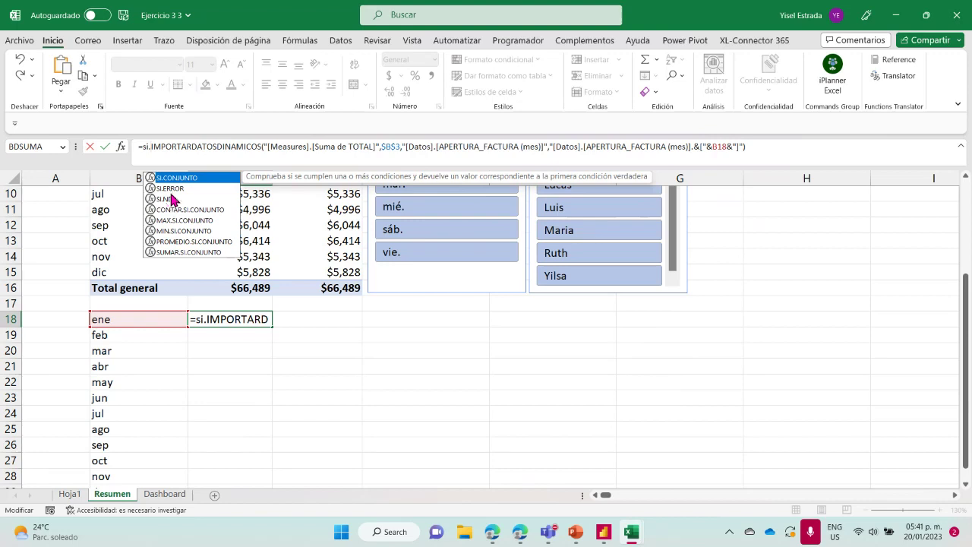
{"action": "left_click", "coordinate": [173, 189]}
{"action": "double_click", "coordinate": [172, 189]}
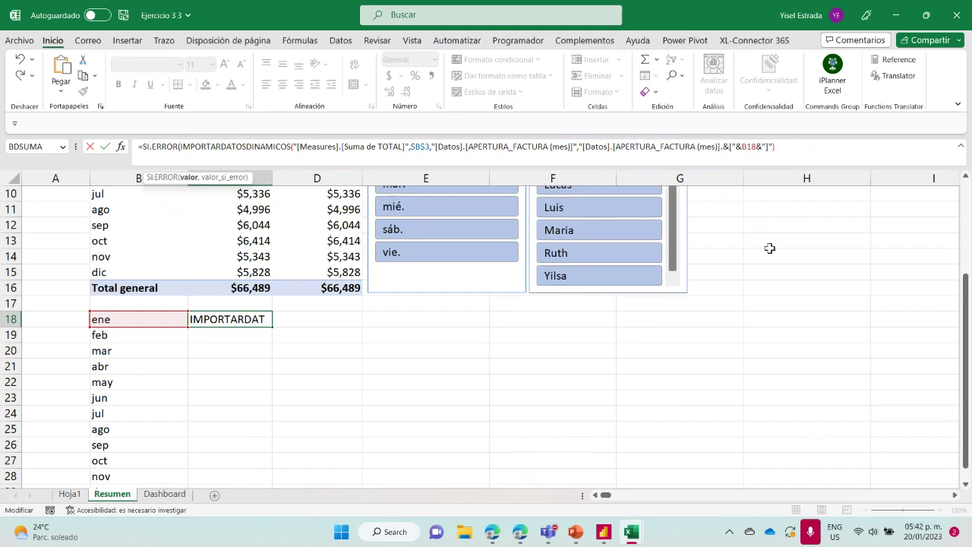
{"action": "key", "text": "BackSpace"}
{"action": "key", "text": "BackSpace"}
{"action": "key", "text": "BackSpace"}
{"action": "key", "text": "BackSpace"}
{"action": "key", "text": "BackSpace"}
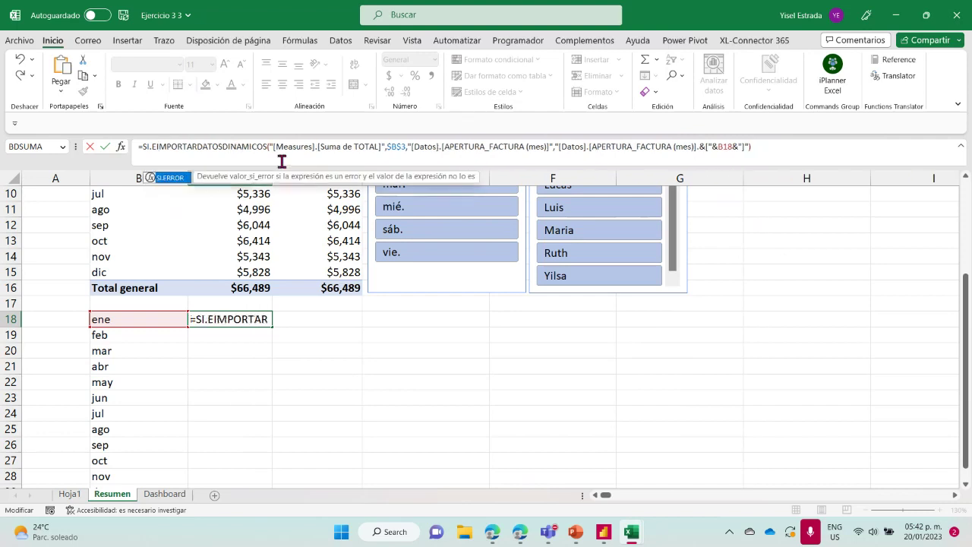
{"action": "key", "text": "BackSpace"}
{"action": "key", "text": "BackSpace"}
{"action": "key", "text": "BackSpace"}
{"action": "key", "text": "BackSpace"}
{"action": "key", "text": "Return"}
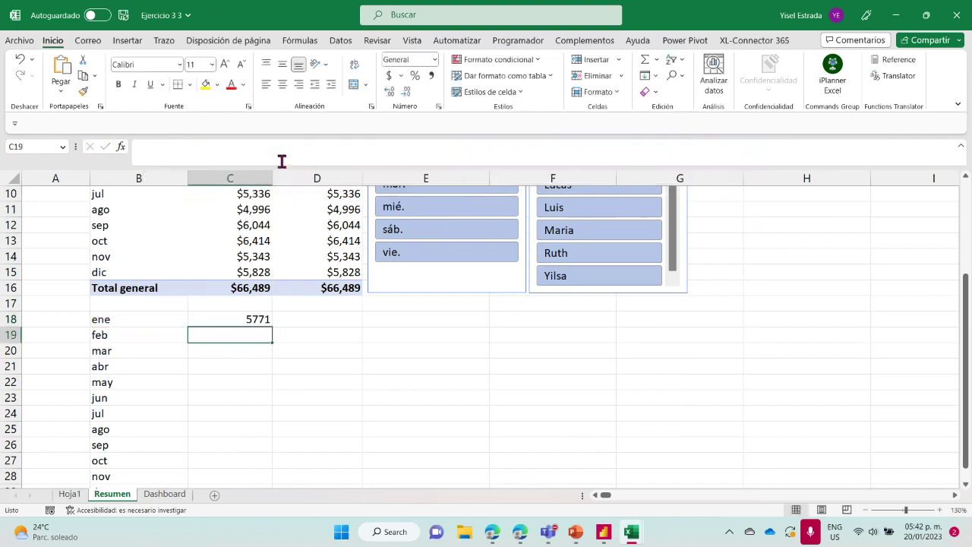
Step: Wrap the IMPORTARDATOSDINAMICOS formula in C18 in SI.ERROR with 0 as the value for errors, and enter it
{"action": "scroll", "coordinate": [753, 373], "scroll_direction": "up", "scroll_amount": 1}
{"action": "scroll", "coordinate": [755, 365], "scroll_direction": "up", "scroll_amount": 3, "text": "ctrl"}
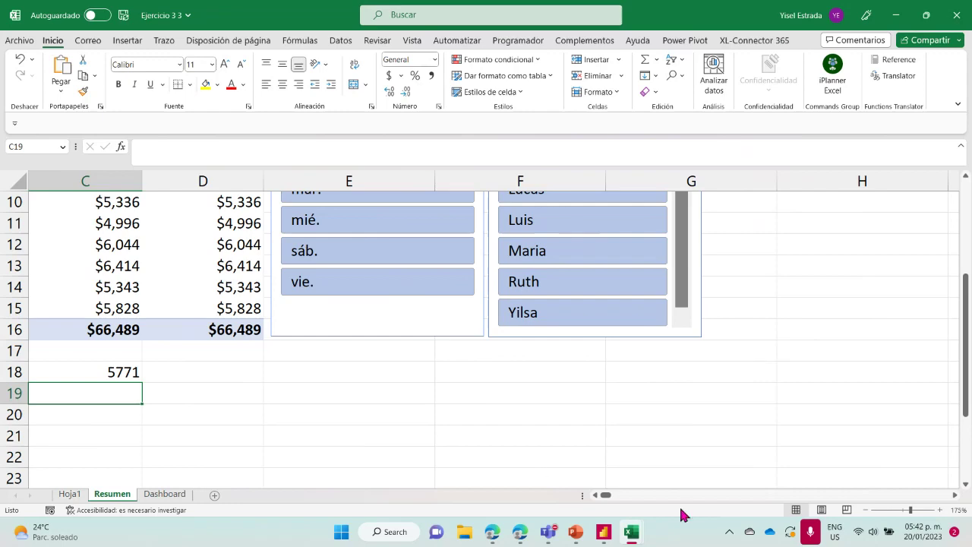
{"action": "scroll", "coordinate": [598, 498], "scroll_direction": "right", "scroll_amount": 2}
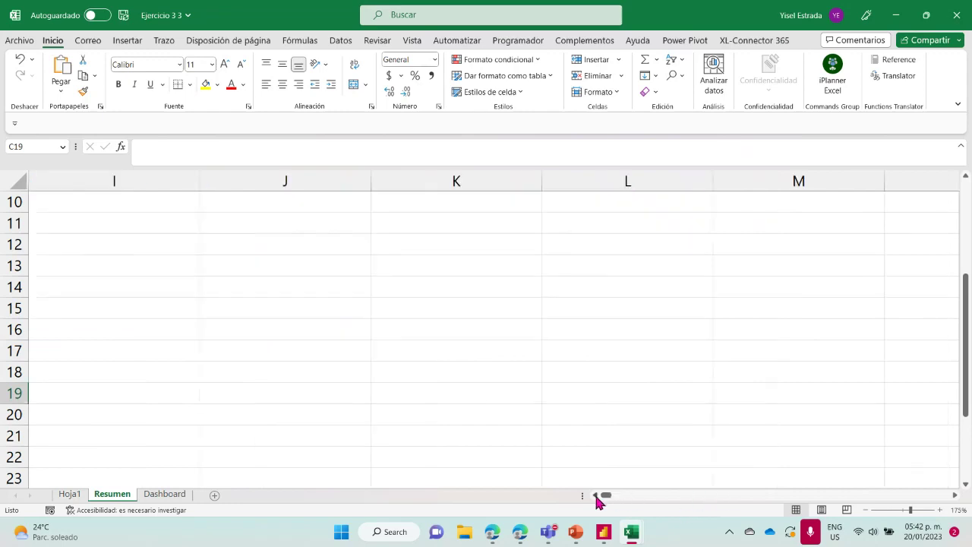
{"action": "left_click_drag", "start_coordinate": [608, 495], "coordinate": [597, 495]}
{"action": "scroll", "coordinate": [311, 342], "scroll_direction": "up", "scroll_amount": 2}
{"action": "scroll", "coordinate": [339, 425], "scroll_direction": "down", "scroll_amount": 2}
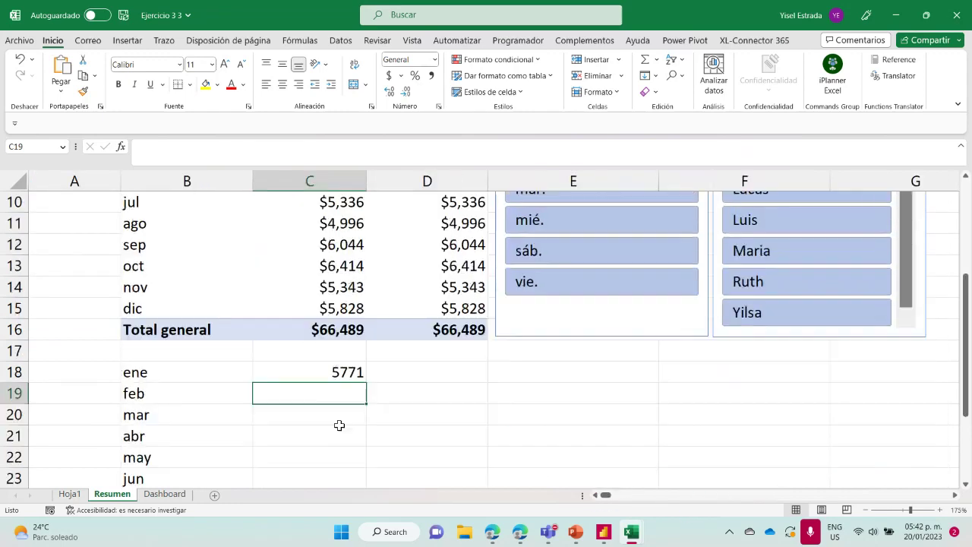
{"action": "left_click", "coordinate": [339, 373]}
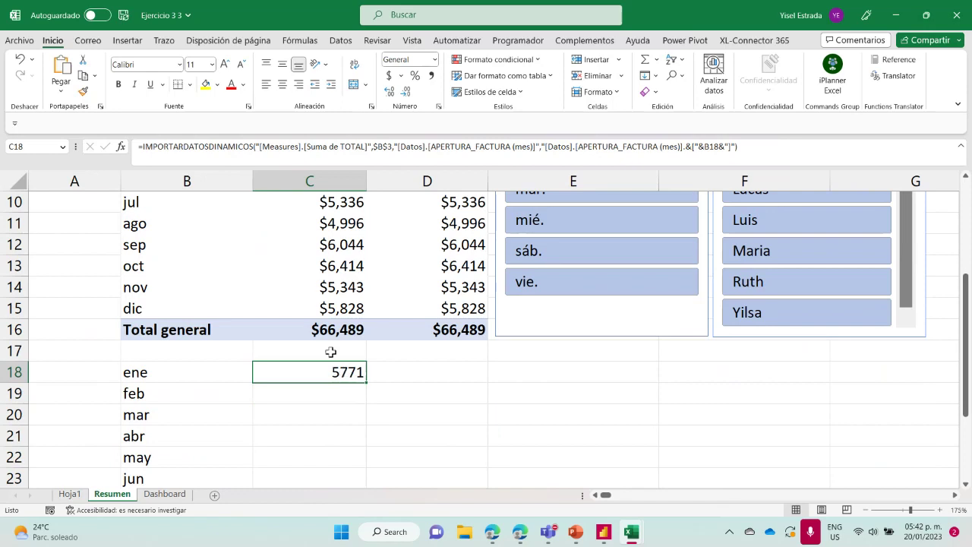
{"action": "left_click", "coordinate": [142, 146]}
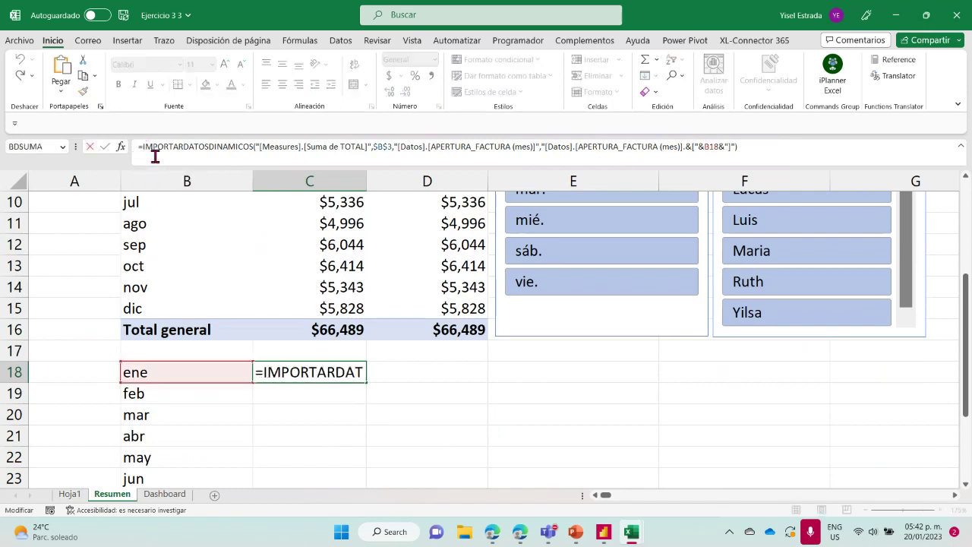
{"action": "type", "text": "si"}
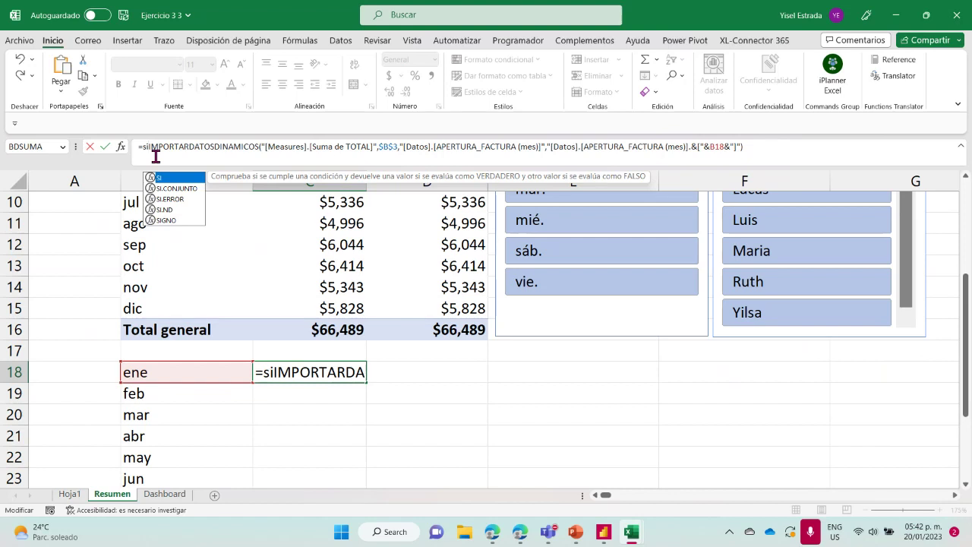
{"action": "type", "text": "."}
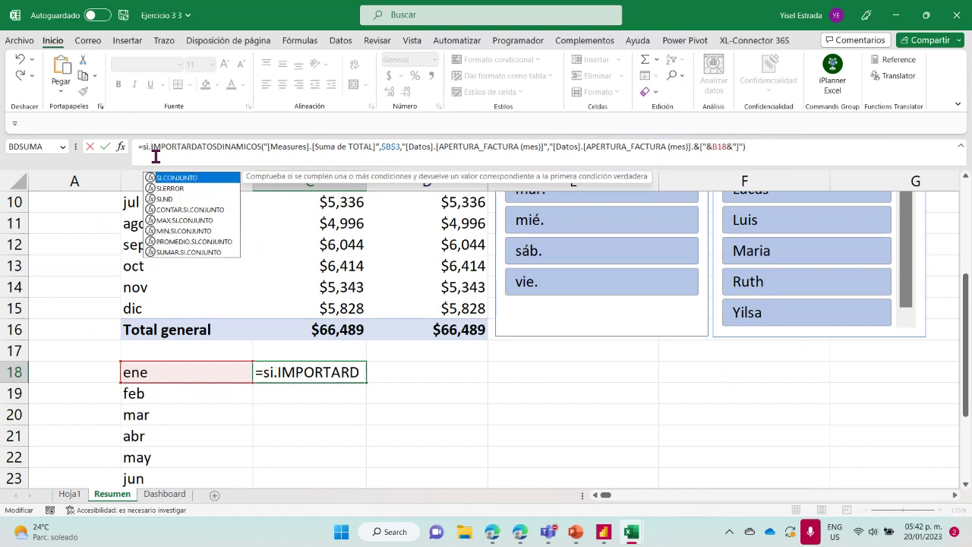
{"action": "double_click", "coordinate": [186, 188]}
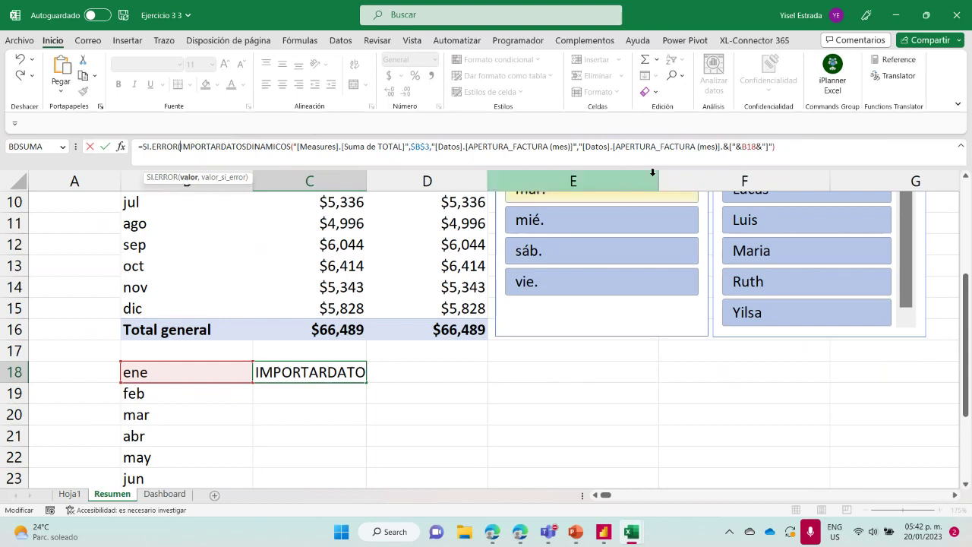
{"action": "left_click", "coordinate": [779, 148]}
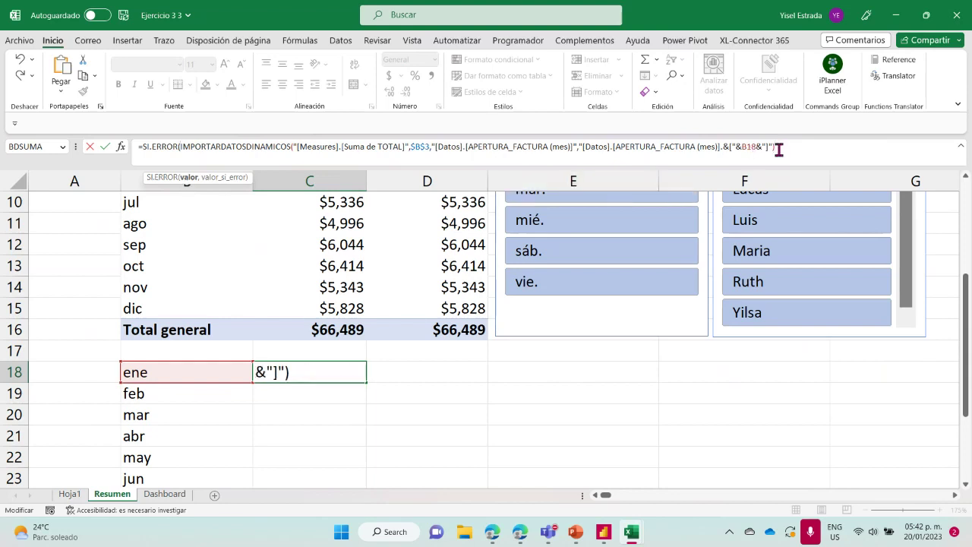
{"action": "type", "text": ","}
{"action": "type", "text": "0)"}
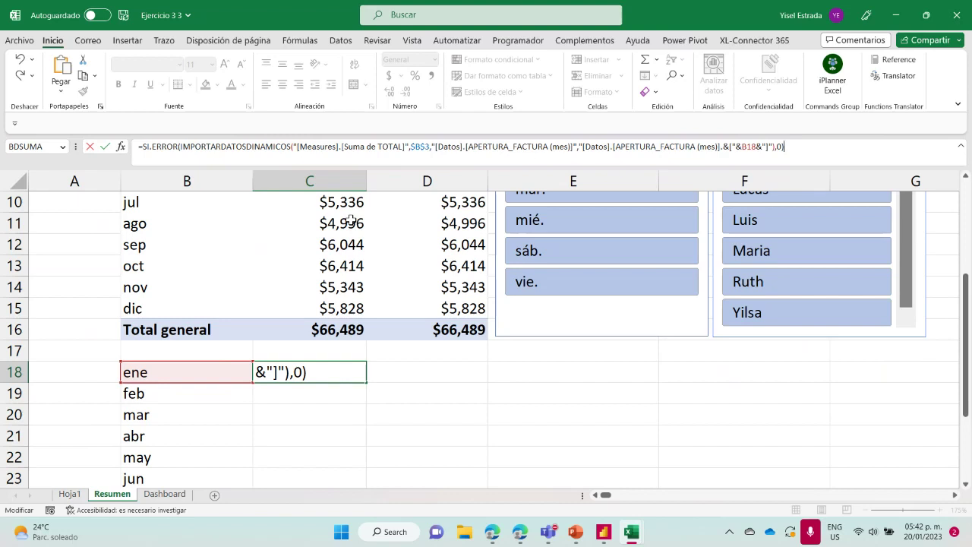
{"action": "key", "text": "Return"}
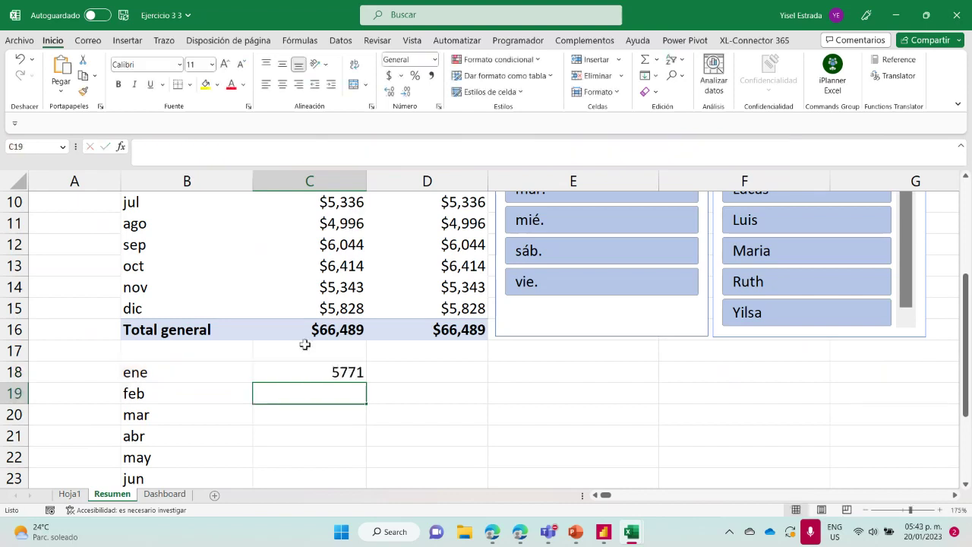
Step: Fill the C18 formula down to C29 so every month from ene to dic has its total
{"action": "left_click", "coordinate": [328, 373]}
{"action": "left_click_drag", "start_coordinate": [369, 384], "coordinate": [311, 418]}
{"action": "scroll", "coordinate": [331, 405], "scroll_direction": "up", "scroll_amount": 5}
{"action": "scroll", "coordinate": [335, 409], "scroll_direction": "down", "scroll_amount": 3}
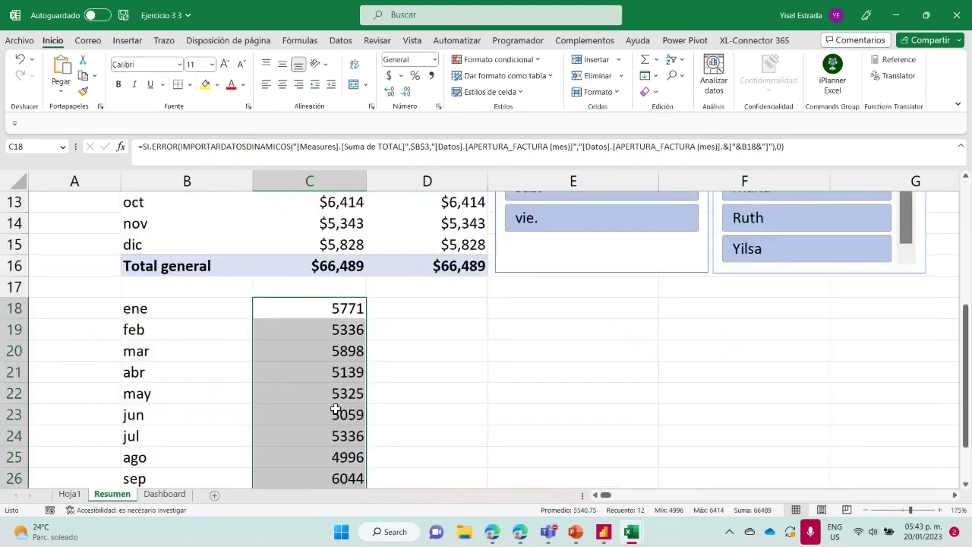
{"action": "scroll", "coordinate": [335, 409], "scroll_direction": "down", "scroll_amount": 3}
{"action": "scroll", "coordinate": [337, 408], "scroll_direction": "up", "scroll_amount": 2}
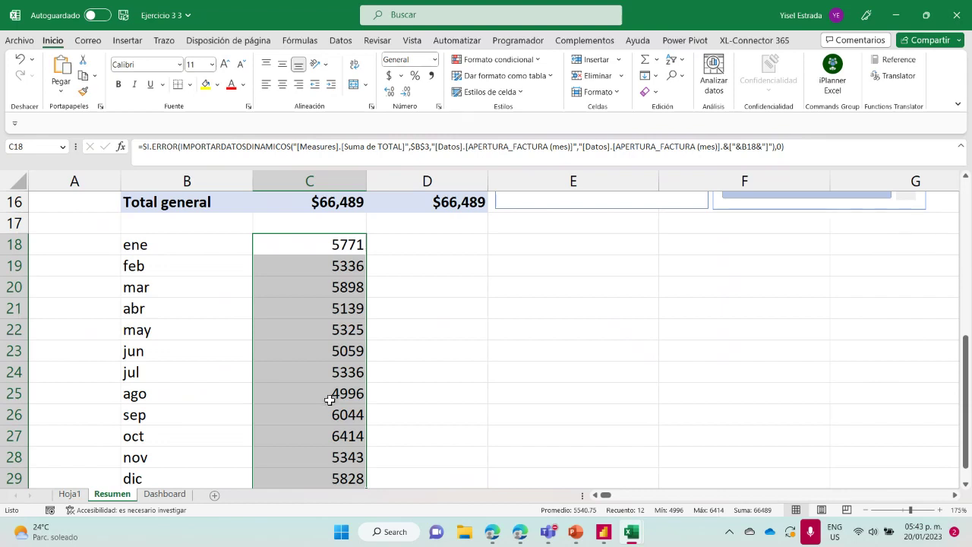
Step: Format the monthly totals in C18:C29 as Moneda with no decimal places
{"action": "left_click", "coordinate": [435, 60]}
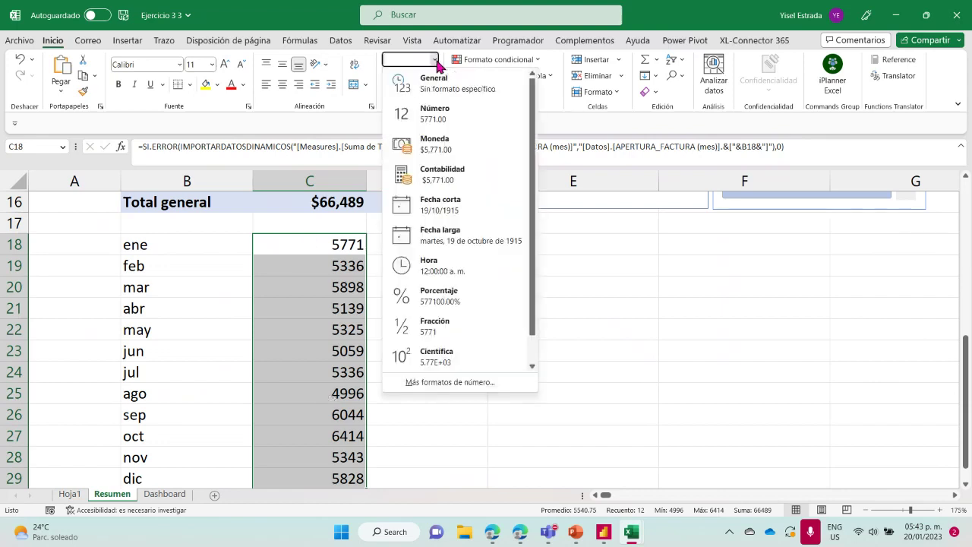
{"action": "left_click", "coordinate": [434, 146]}
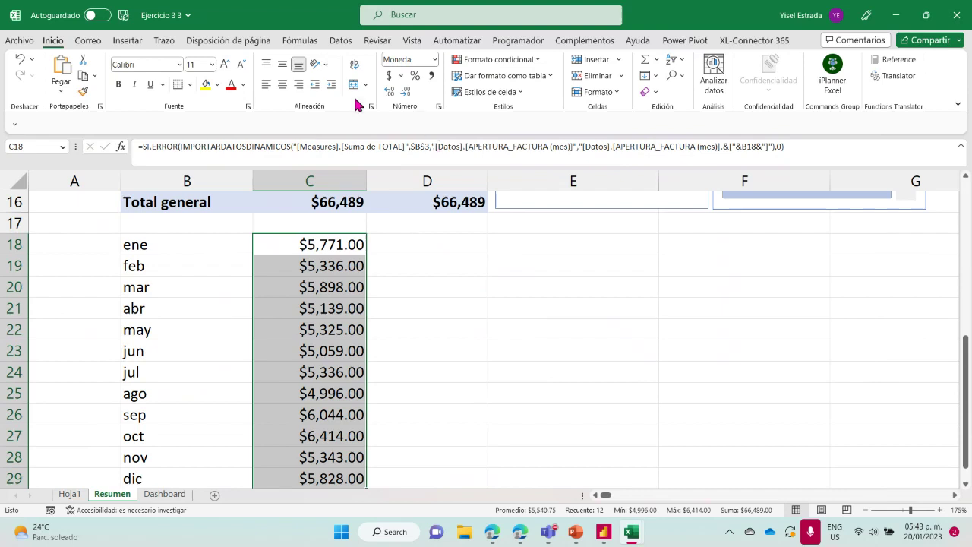
{"action": "double_click", "coordinate": [408, 93]}
{"action": "left_click", "coordinate": [512, 243]}
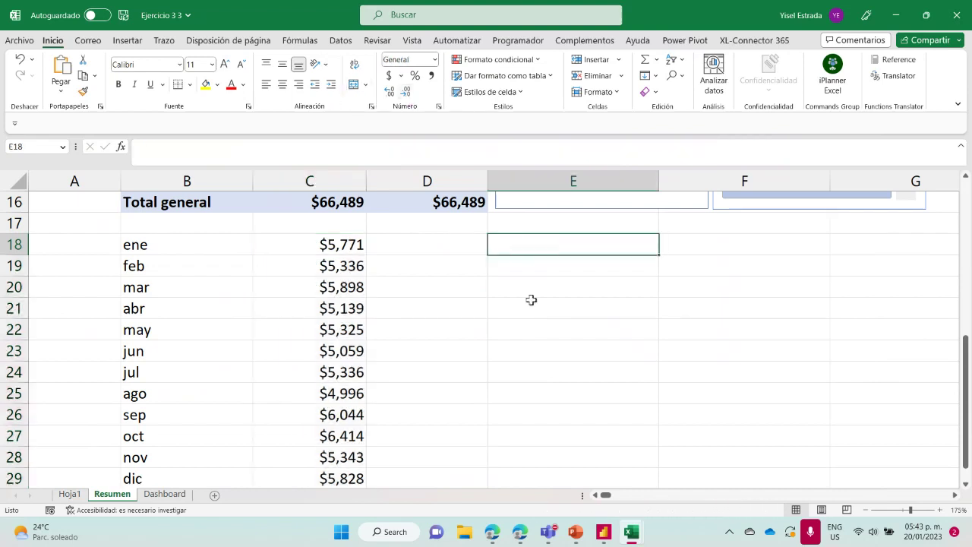
Step: Compare the formula-driven monthly totals in B18:C29 with the months and totals of the PivotTable above
{"action": "scroll", "coordinate": [514, 388], "scroll_direction": "up", "scroll_amount": 2}
{"action": "scroll", "coordinate": [514, 388], "scroll_direction": "down", "scroll_amount": 4}
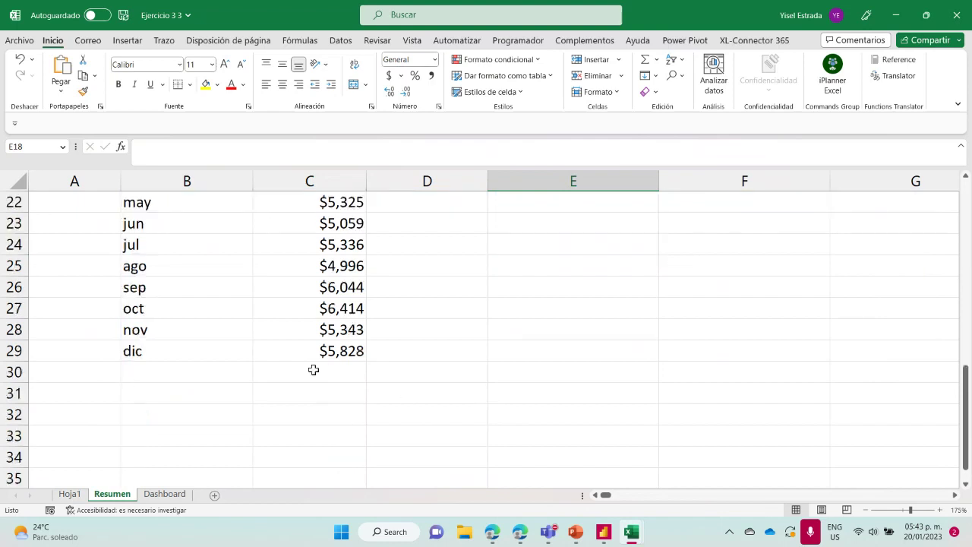
{"action": "scroll", "coordinate": [524, 387], "scroll_direction": "up", "scroll_amount": 3}
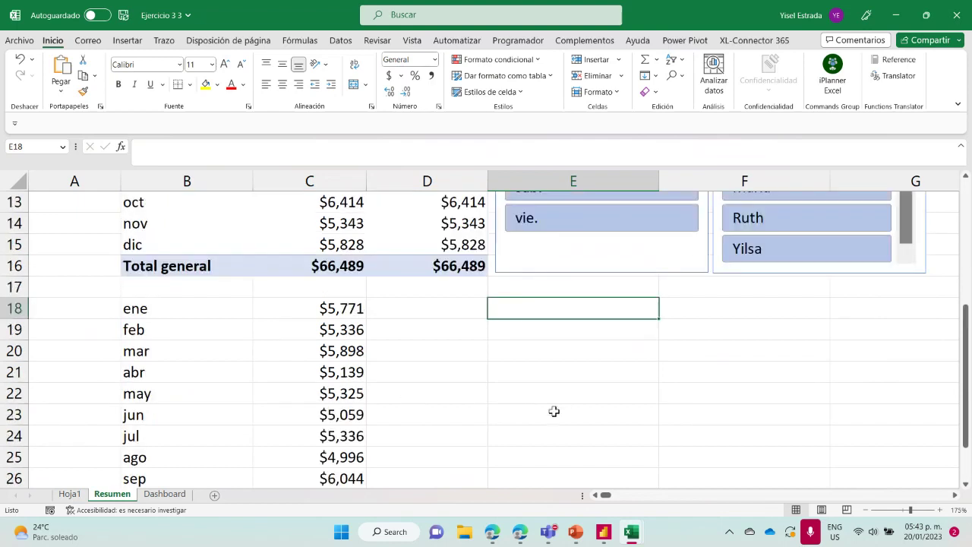
{"action": "scroll", "coordinate": [523, 412], "scroll_direction": "down", "scroll_amount": 2}
{"action": "scroll", "coordinate": [456, 402], "scroll_direction": "up", "scroll_amount": 6}
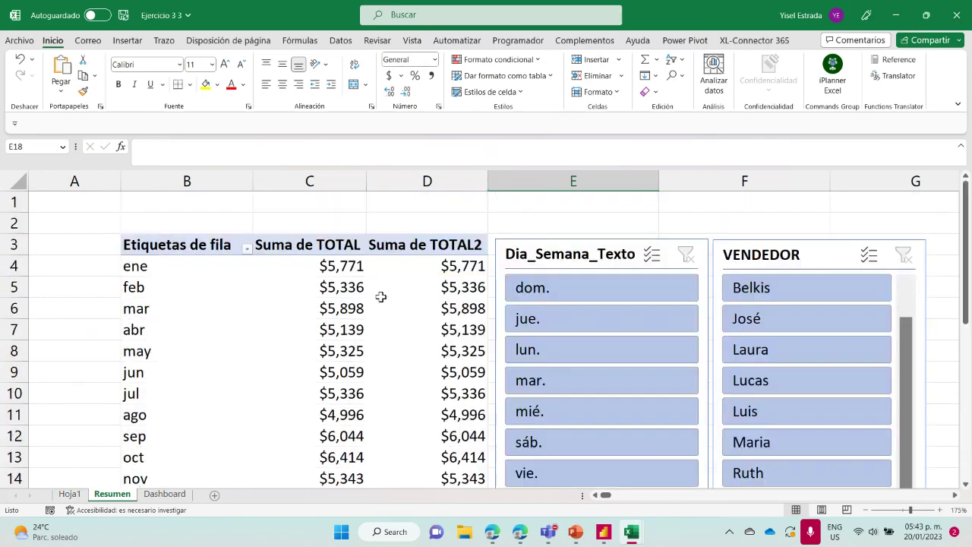
{"action": "scroll", "coordinate": [353, 349], "scroll_direction": "down", "scroll_amount": 3}
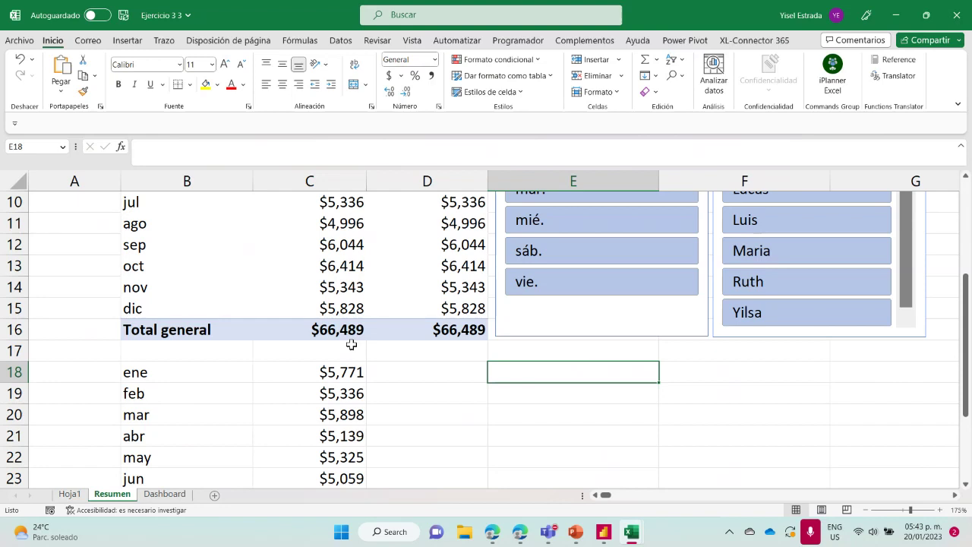
{"action": "scroll", "coordinate": [221, 393], "scroll_direction": "down", "scroll_amount": 4}
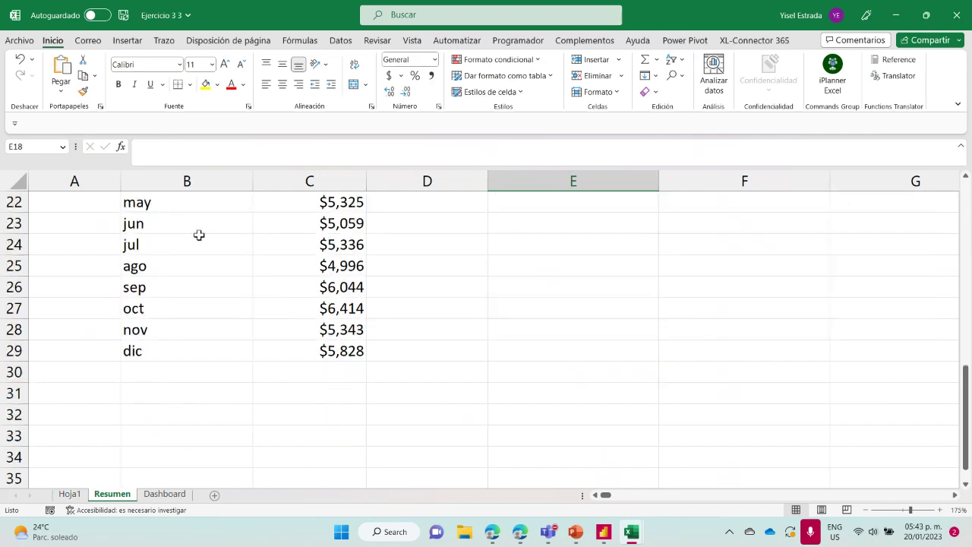
{"action": "scroll", "coordinate": [388, 334], "scroll_direction": "up", "scroll_amount": 3}
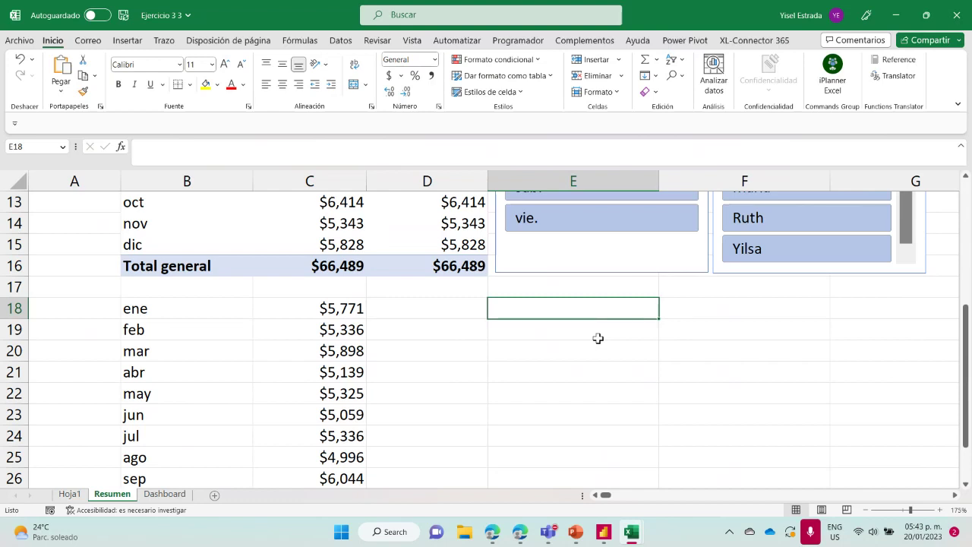
{"action": "scroll", "coordinate": [229, 355], "scroll_direction": "down", "scroll_amount": 2}
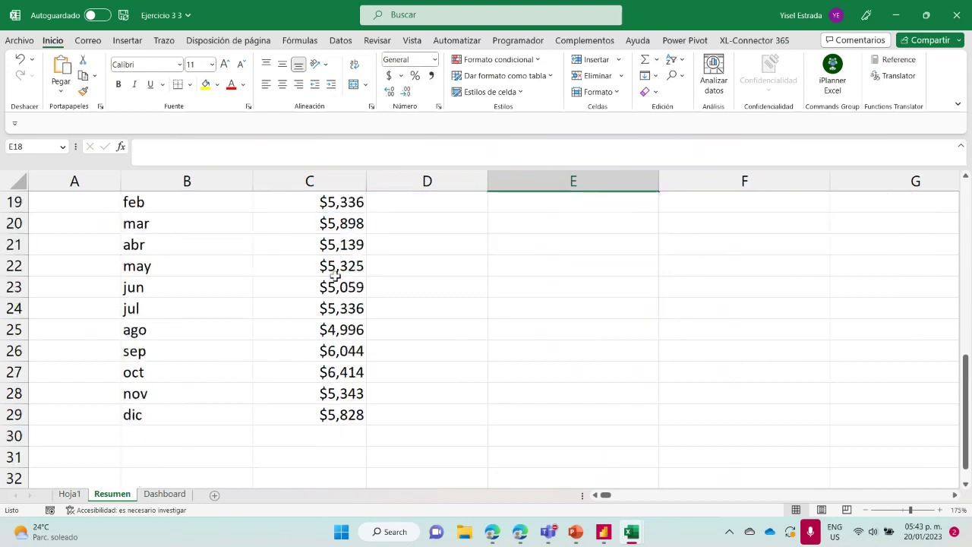
{"action": "scroll", "coordinate": [458, 417], "scroll_direction": "up", "scroll_amount": 6}
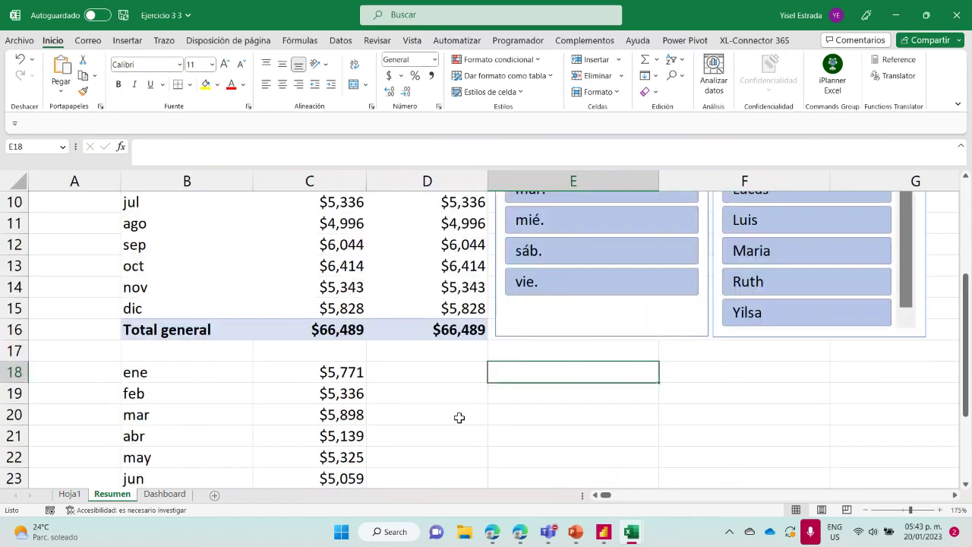
{"action": "scroll", "coordinate": [462, 415], "scroll_direction": "down", "scroll_amount": 3}
Step: Filter the Dia_Semana_Texto slicer to mar. and check the PivotTable against the formula-driven table
{"action": "scroll", "coordinate": [520, 363], "scroll_direction": "up", "scroll_amount": 2}
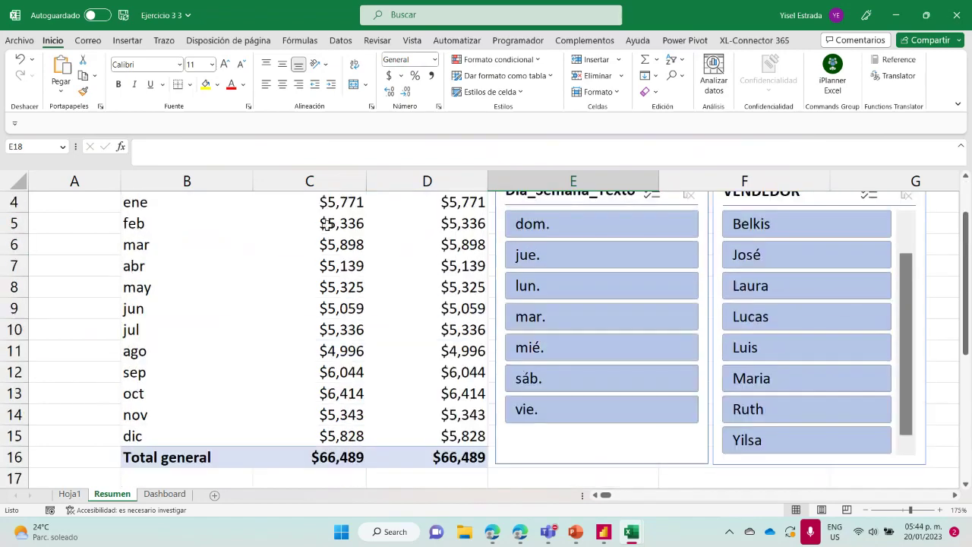
{"action": "left_click", "coordinate": [621, 314]}
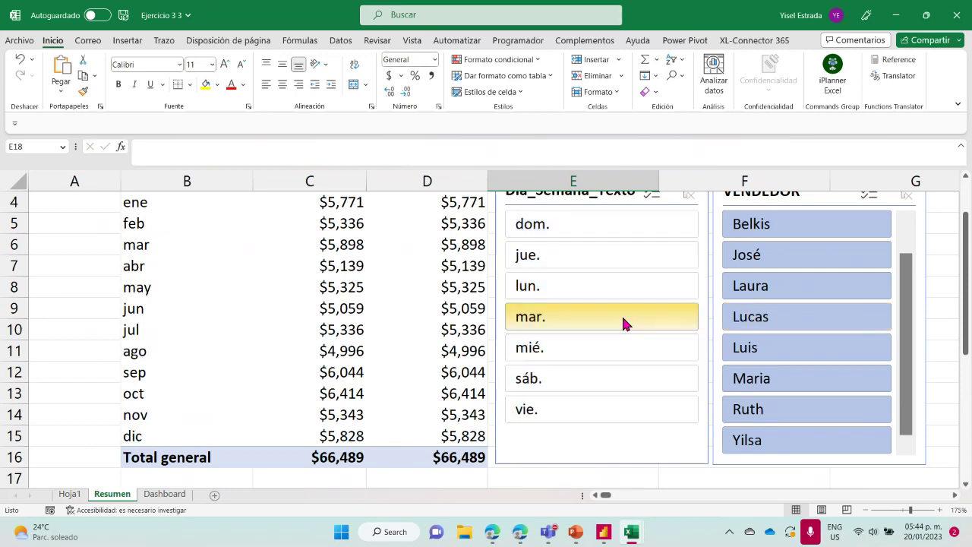
{"action": "scroll", "coordinate": [360, 330], "scroll_direction": "down", "scroll_amount": 2}
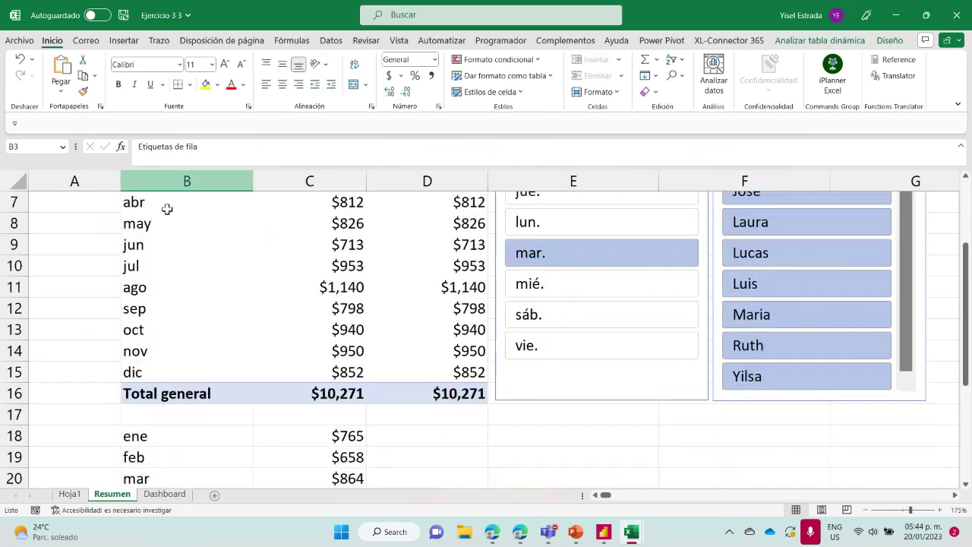
{"action": "scroll", "coordinate": [408, 296], "scroll_direction": "up", "scroll_amount": 2}
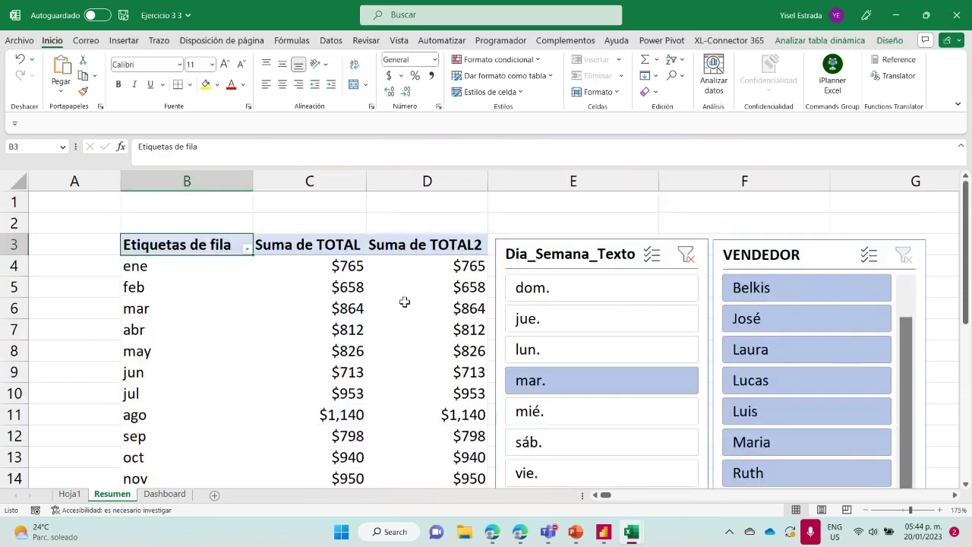
Step: Filter the VENDEDOR slicer to the second visible seller and compare the PivotTable with the formula-driven monthly table
{"action": "left_click", "coordinate": [783, 322]}
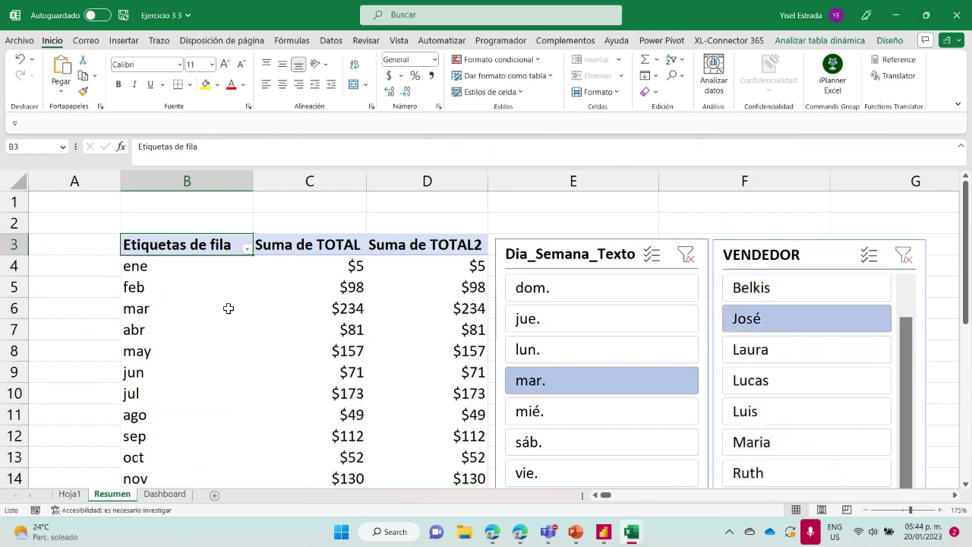
{"action": "scroll", "coordinate": [315, 371], "scroll_direction": "down", "scroll_amount": 2}
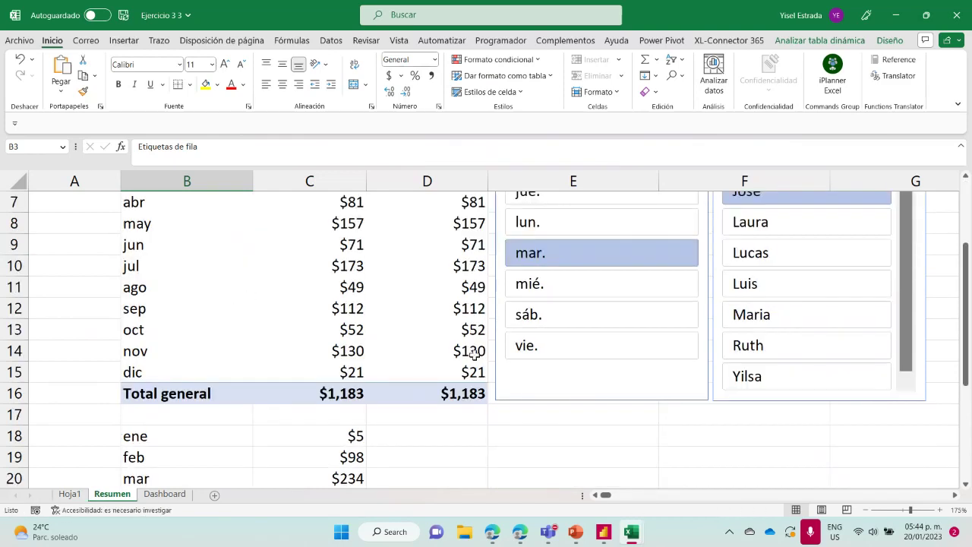
{"action": "scroll", "coordinate": [471, 354], "scroll_direction": "up", "scroll_amount": 2}
{"action": "left_click", "coordinate": [605, 375]}
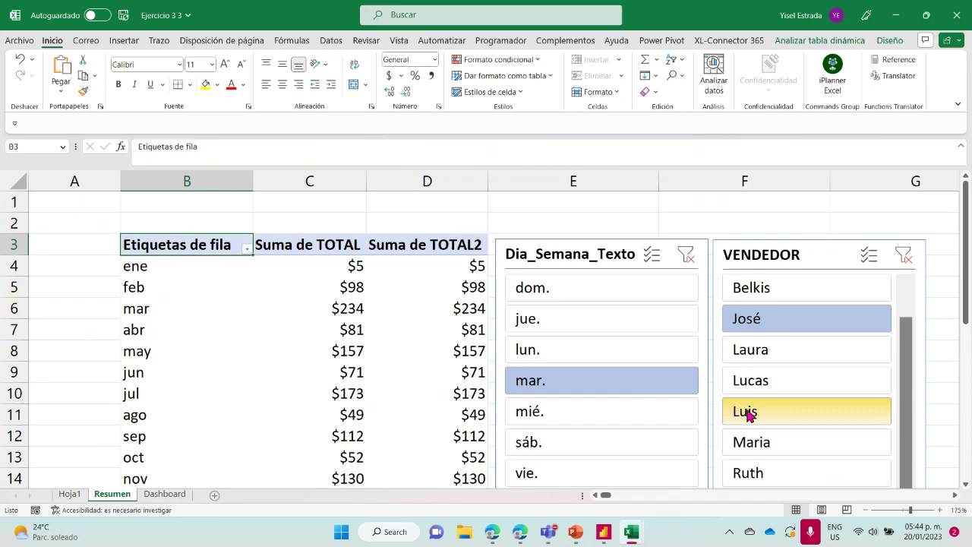
{"action": "scroll", "coordinate": [305, 386], "scroll_direction": "down", "scroll_amount": 2}
{"action": "scroll", "coordinate": [171, 296], "scroll_direction": "up", "scroll_amount": 2}
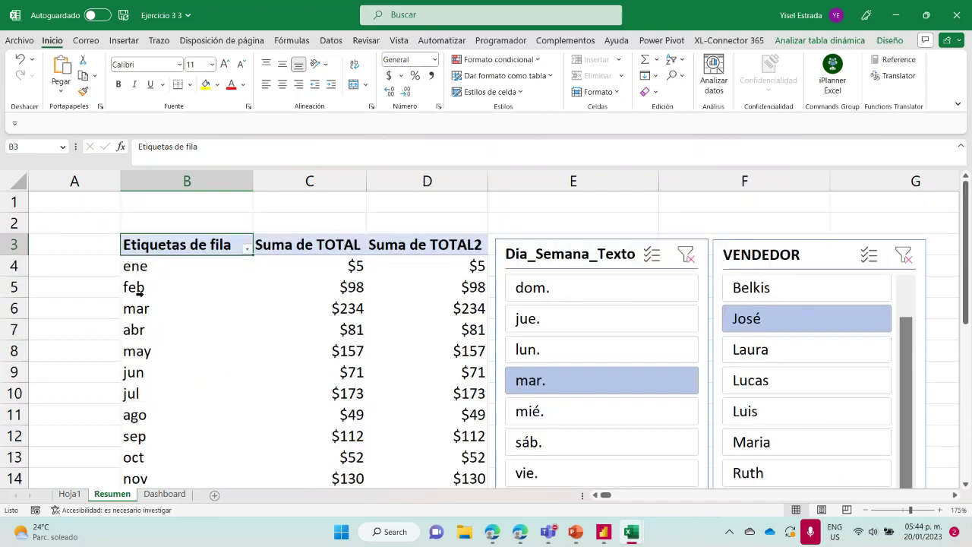
{"action": "scroll", "coordinate": [163, 465], "scroll_direction": "down", "scroll_amount": 2}
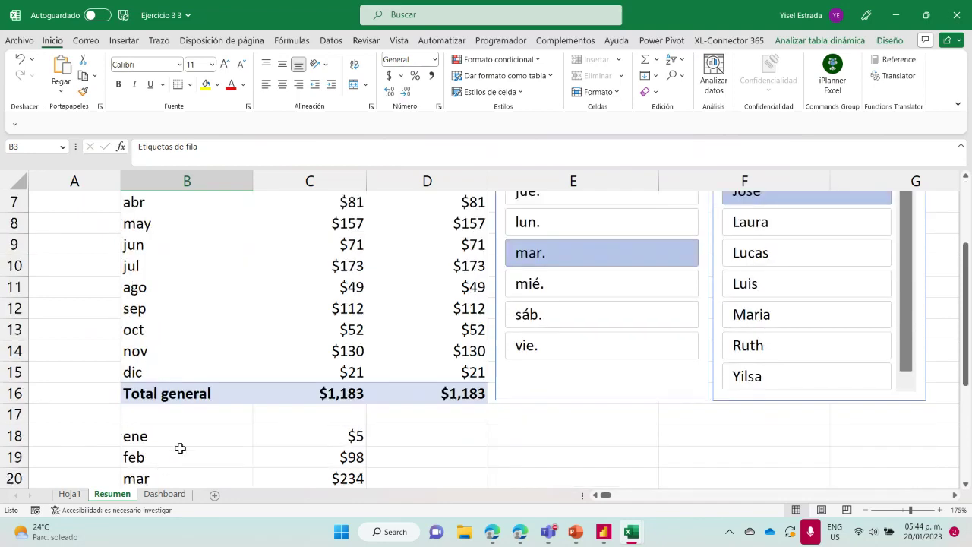
Step: Switch the VENDEDOR slicer to the second-to-last seller and check both monthly tables from ene to dic
{"action": "left_click", "coordinate": [763, 345]}
{"action": "scroll", "coordinate": [413, 354], "scroll_direction": "up", "scroll_amount": 2}
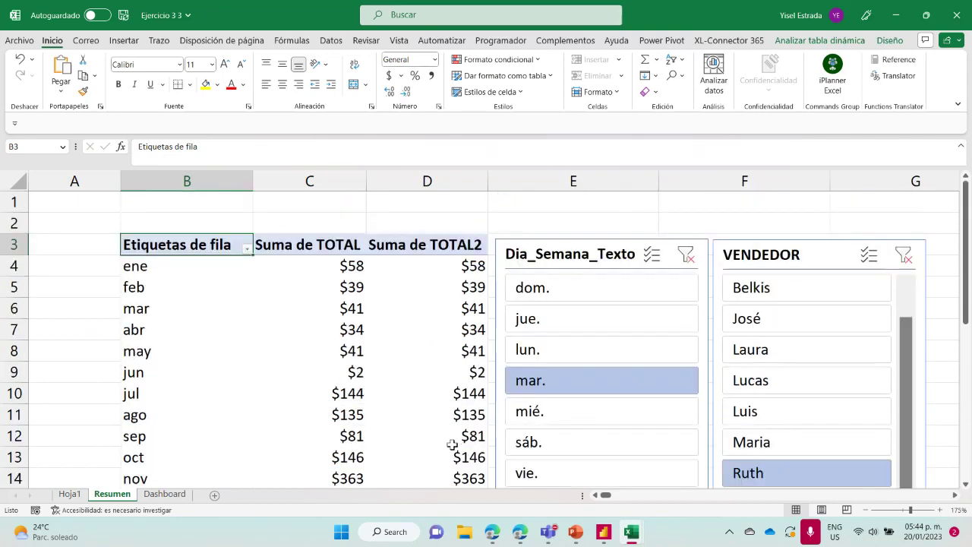
{"action": "scroll", "coordinate": [452, 444], "scroll_direction": "down", "scroll_amount": 6}
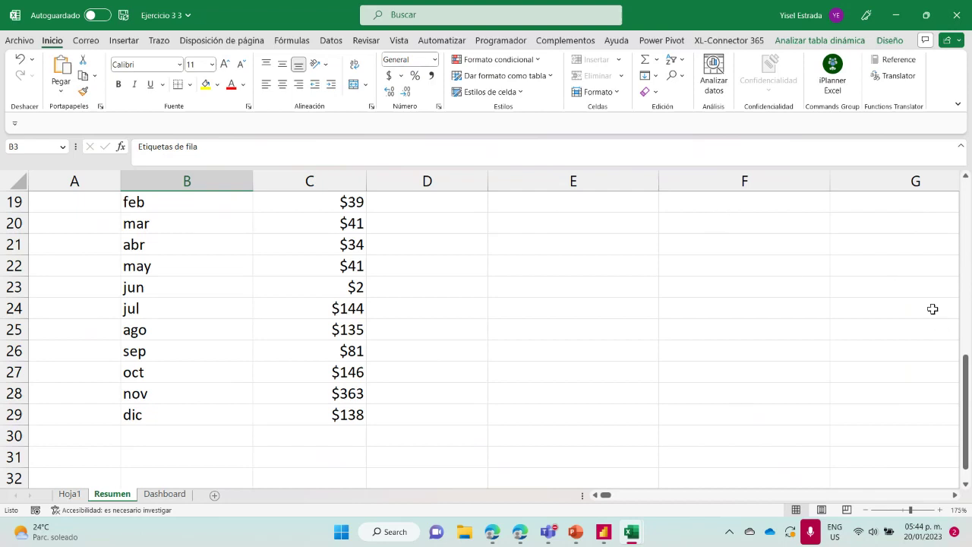
{"action": "scroll", "coordinate": [514, 343], "scroll_direction": "up", "scroll_amount": 6}
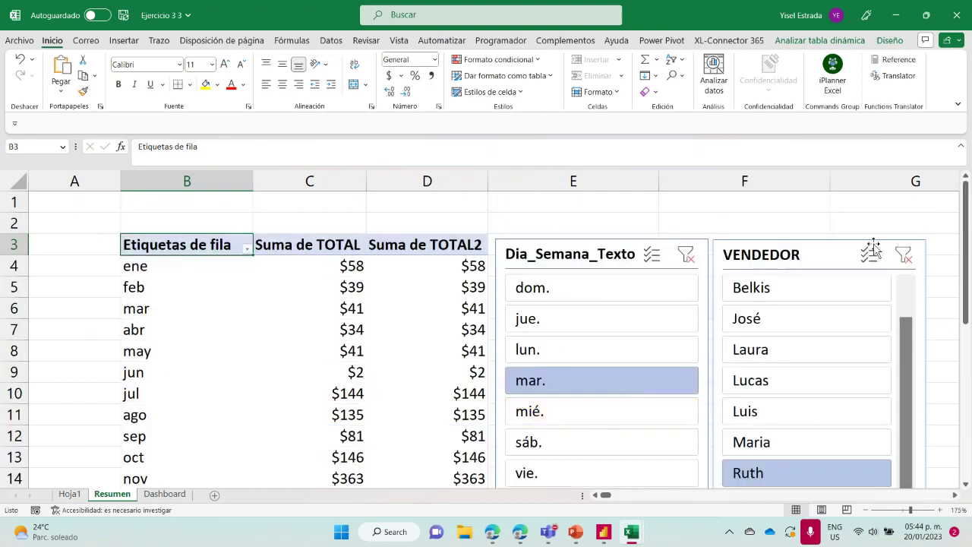
Step: Clear the filters of the VENDEDOR and Dia_Semana_Texto slicers and check the monthly totals in both tables
{"action": "left_click", "coordinate": [903, 256]}
{"action": "left_click", "coordinate": [686, 255]}
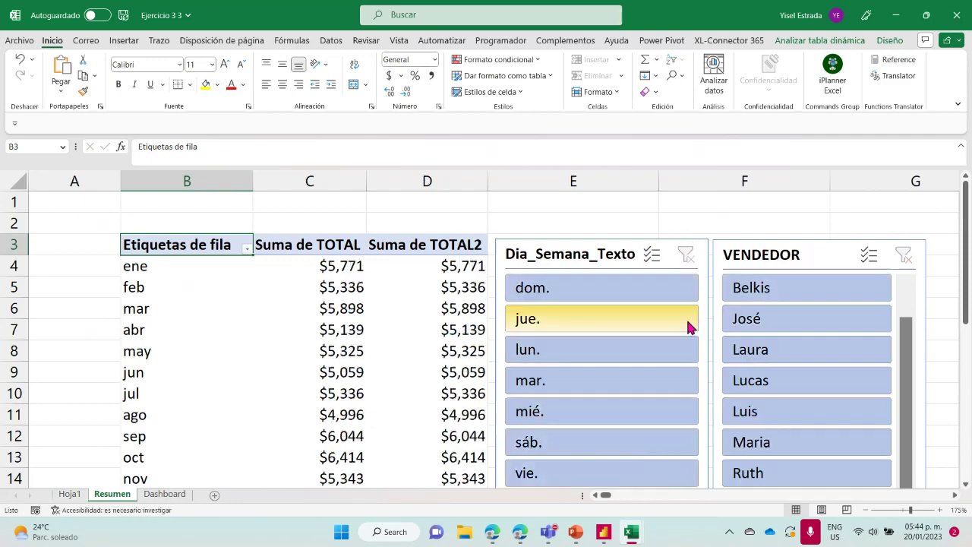
{"action": "scroll", "coordinate": [690, 325], "scroll_direction": "down", "scroll_amount": 3}
{"action": "scroll", "coordinate": [879, 102], "scroll_direction": "down", "scroll_amount": 3}
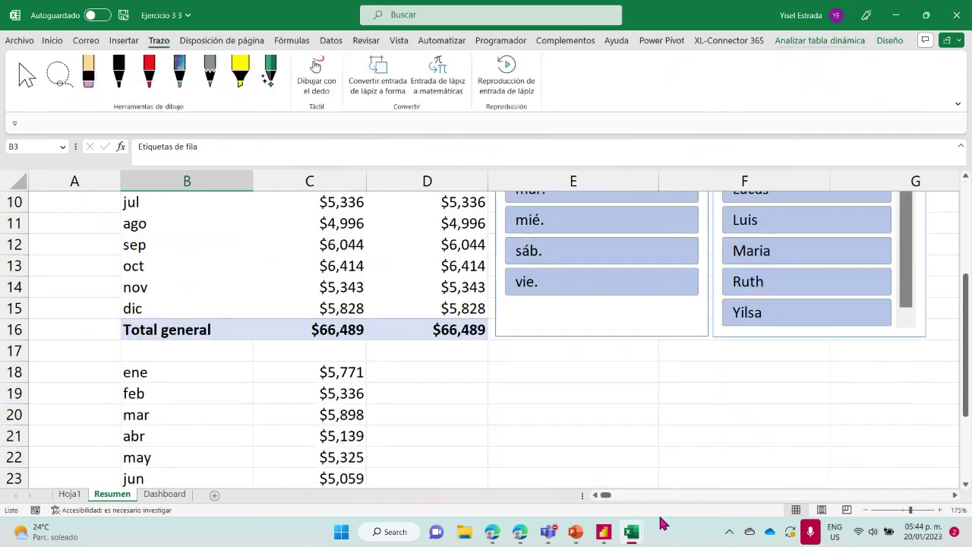
{"action": "scroll", "coordinate": [531, 456], "scroll_direction": "up", "scroll_amount": 1}
{"action": "scroll", "coordinate": [535, 450], "scroll_direction": "down", "scroll_amount": 2}
{"action": "scroll", "coordinate": [519, 236], "scroll_direction": "down", "scroll_amount": 2}
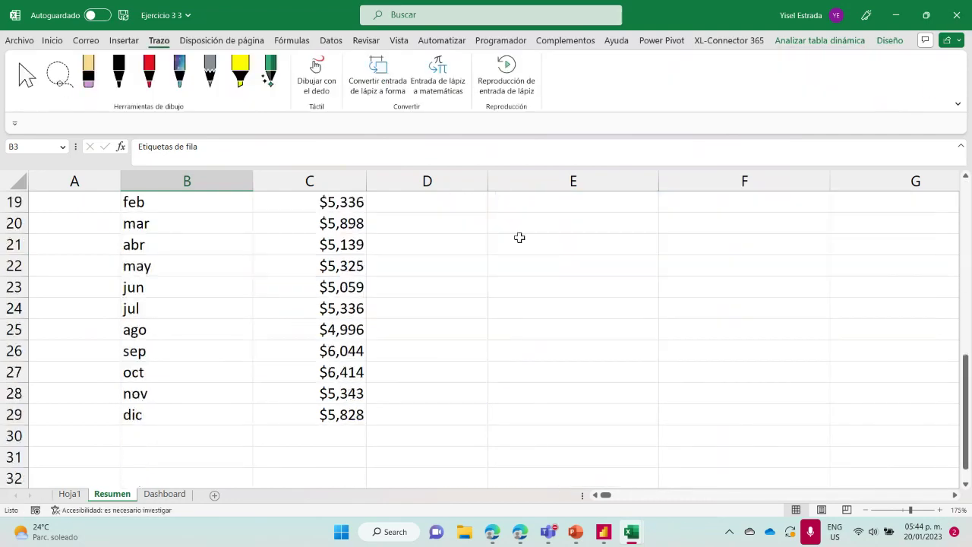
{"action": "scroll", "coordinate": [542, 256], "scroll_direction": "up", "scroll_amount": 1}
{"action": "left_click", "coordinate": [547, 245]}
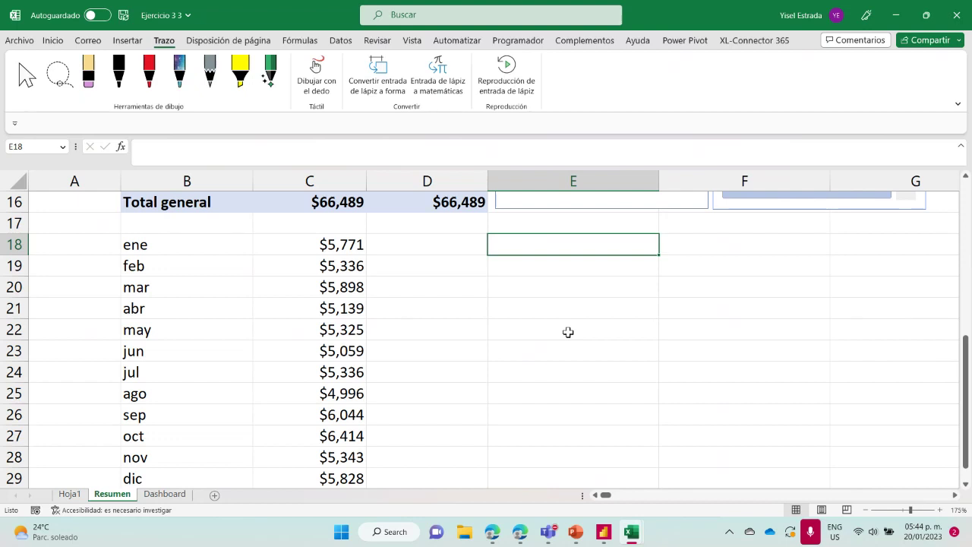
{"action": "type", "text": "="}
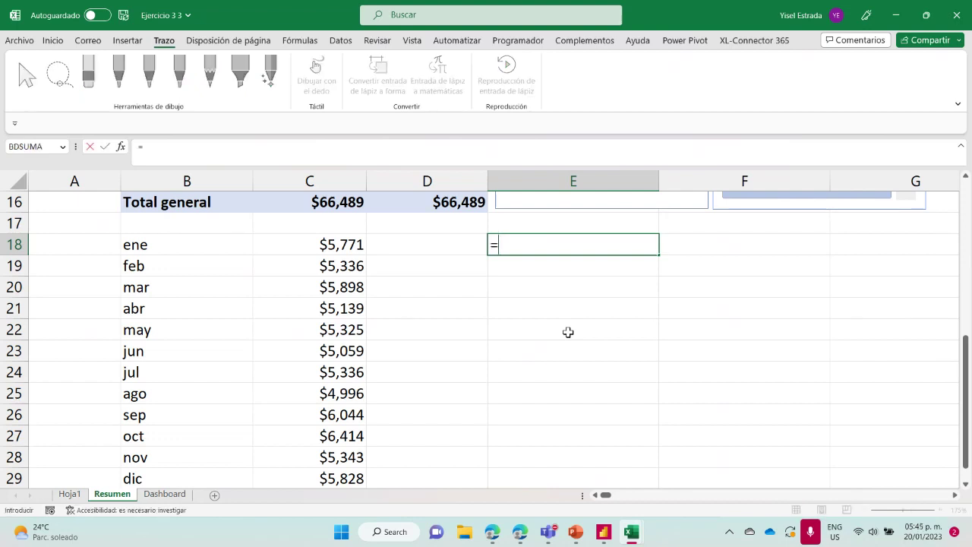
{"action": "scroll", "coordinate": [568, 332], "scroll_direction": "up", "scroll_amount": 1}
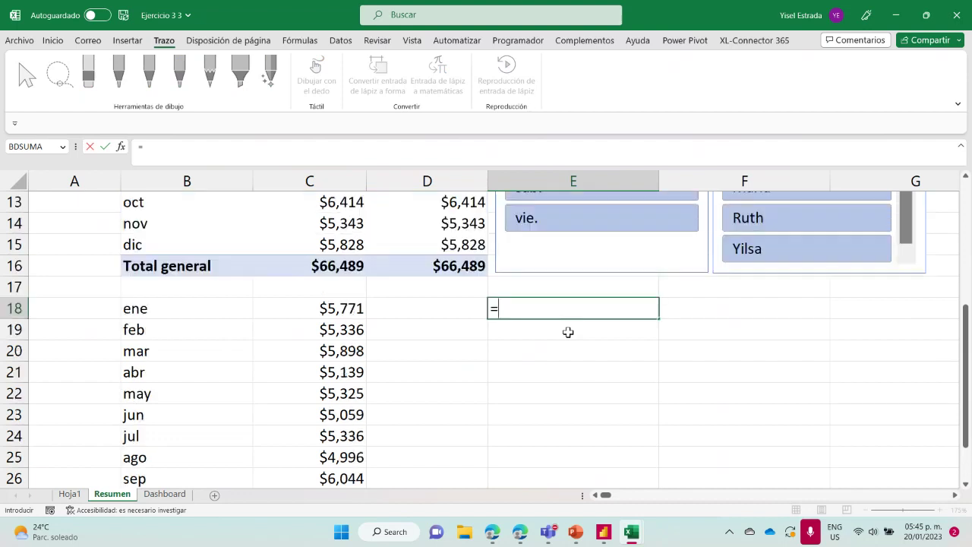
{"action": "type", "text": "fitt"}
{"action": "key", "text": "BackSpace"}
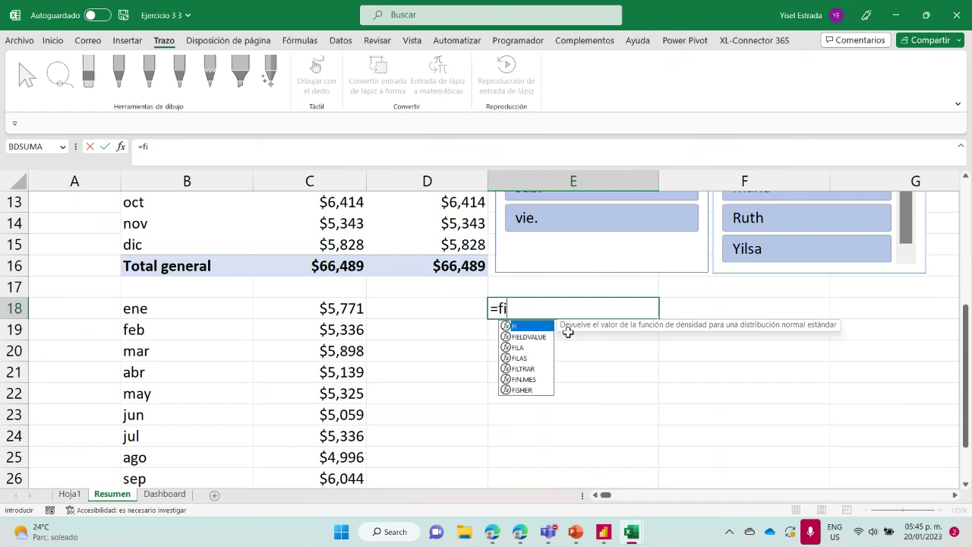
{"action": "type", "text": "l"}
{"action": "left_click", "coordinate": [540, 348]}
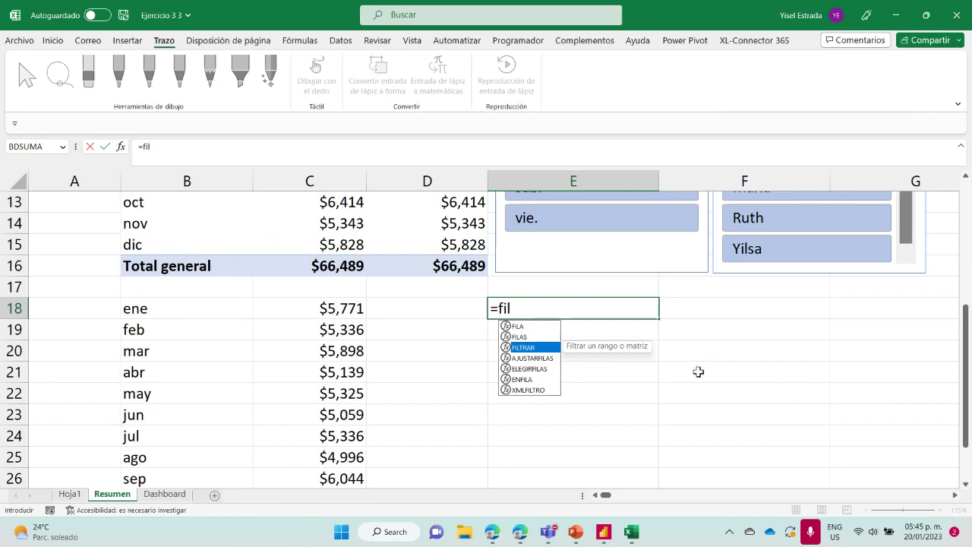
{"action": "left_click", "coordinate": [751, 364]}
{"action": "left_click", "coordinate": [587, 311]}
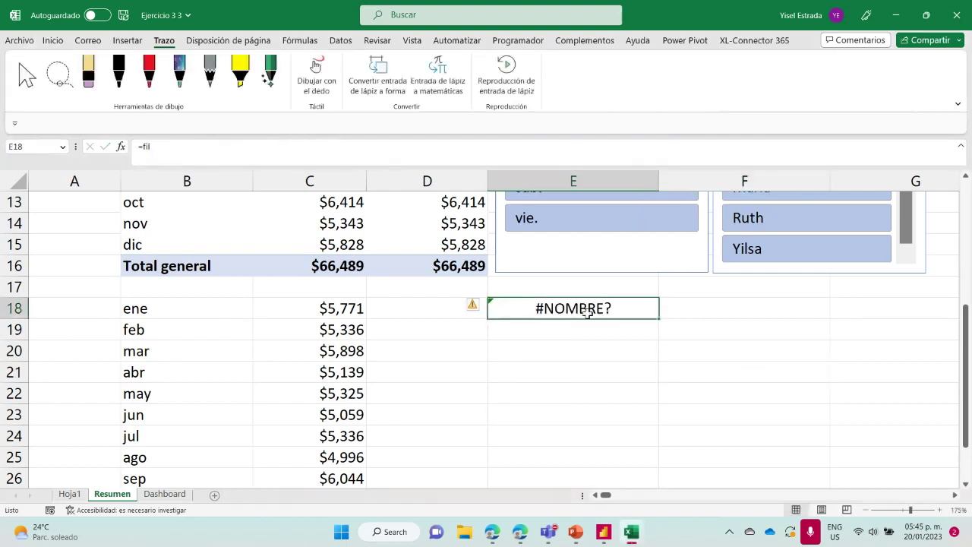
{"action": "left_click", "coordinate": [187, 144]}
{"action": "key", "text": "BackSpace"}
{"action": "key", "text": "BackSpace"}
{"action": "key", "text": "BackSpace"}
{"action": "key", "text": "BackSpace"}
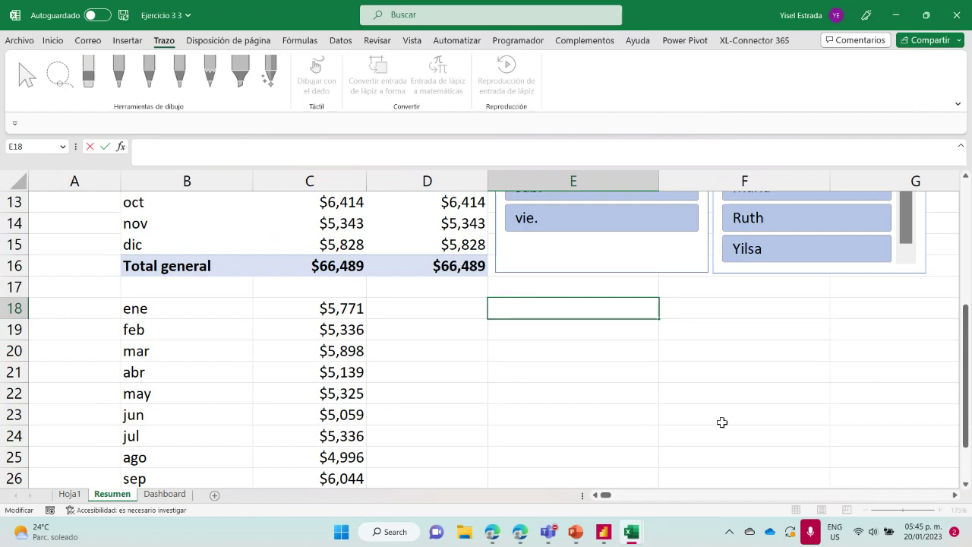
Step: Switch to the Power Pivot window and examine the Dia_Semana_Texto column's formula and the column options of Dia_Semana_Texto and APERTURA_FACTURA
{"action": "mouse_move", "coordinate": [631, 532]}
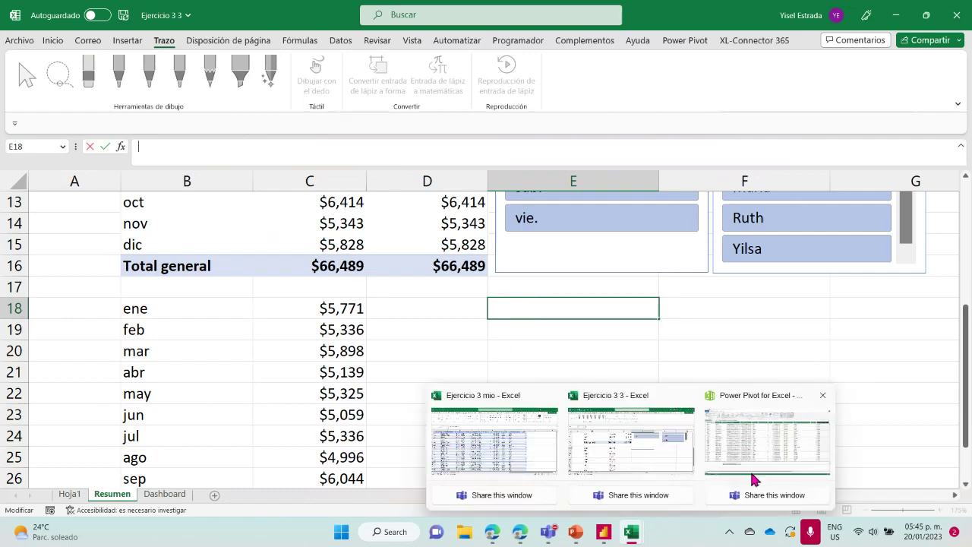
{"action": "left_click", "coordinate": [760, 431]}
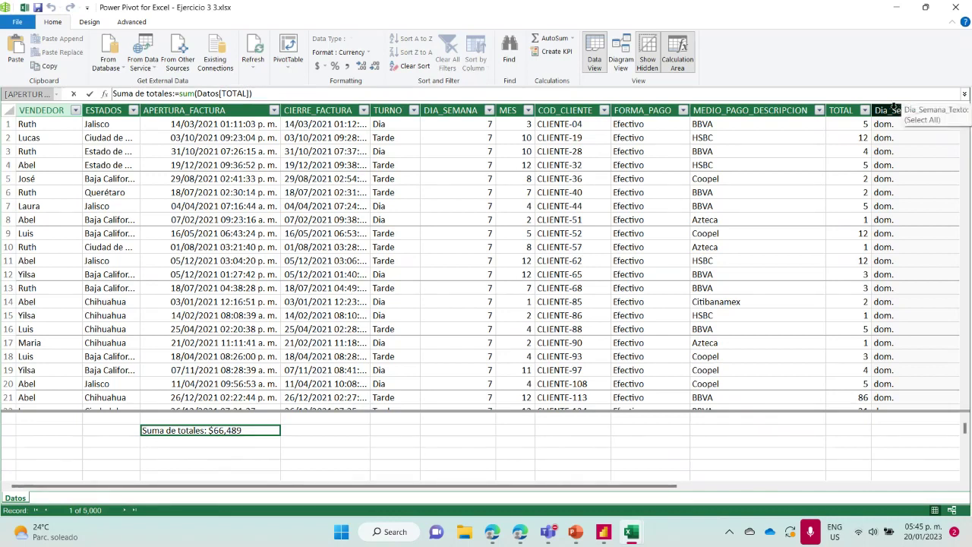
{"action": "left_click", "coordinate": [895, 108]}
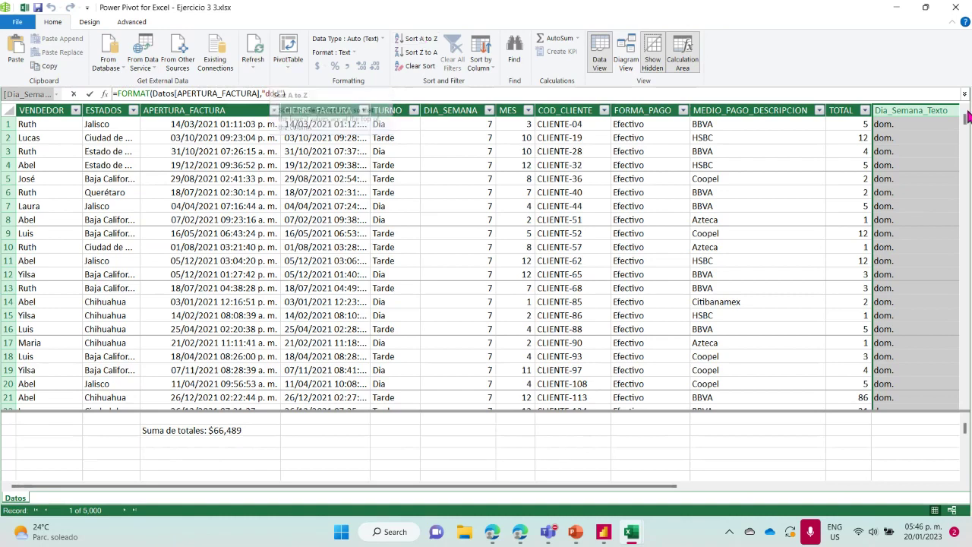
{"action": "right_click", "coordinate": [911, 112]}
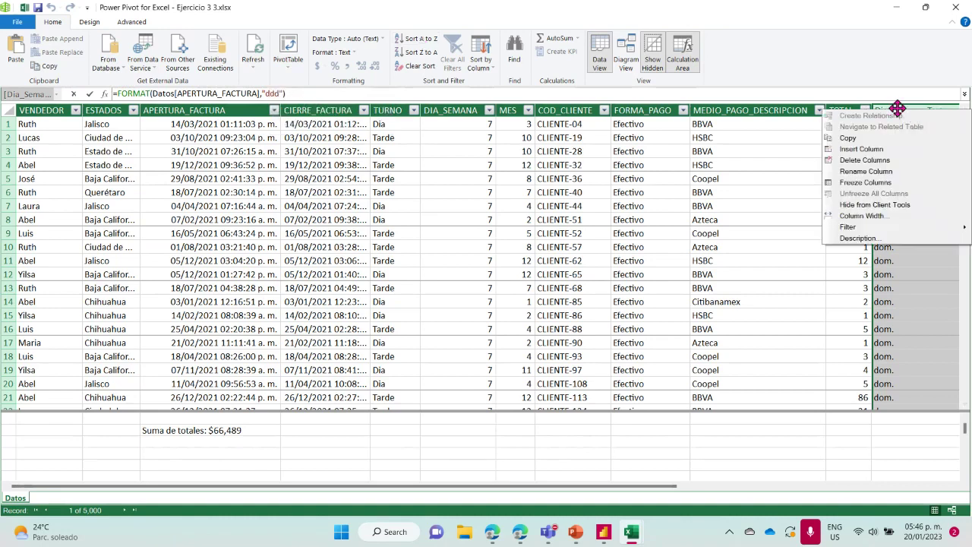
{"action": "left_click", "coordinate": [926, 313]}
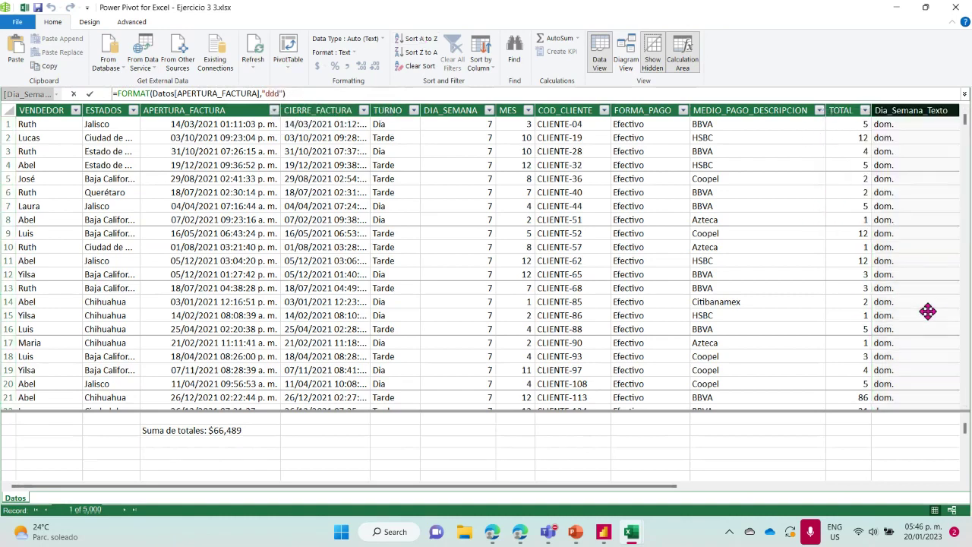
{"action": "left_click", "coordinate": [911, 110]}
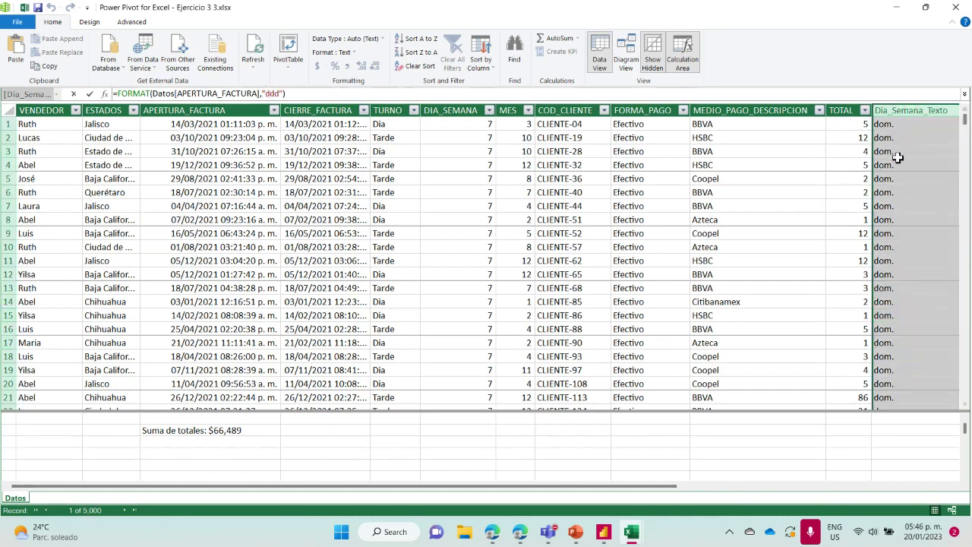
{"action": "right_click", "coordinate": [196, 108]}
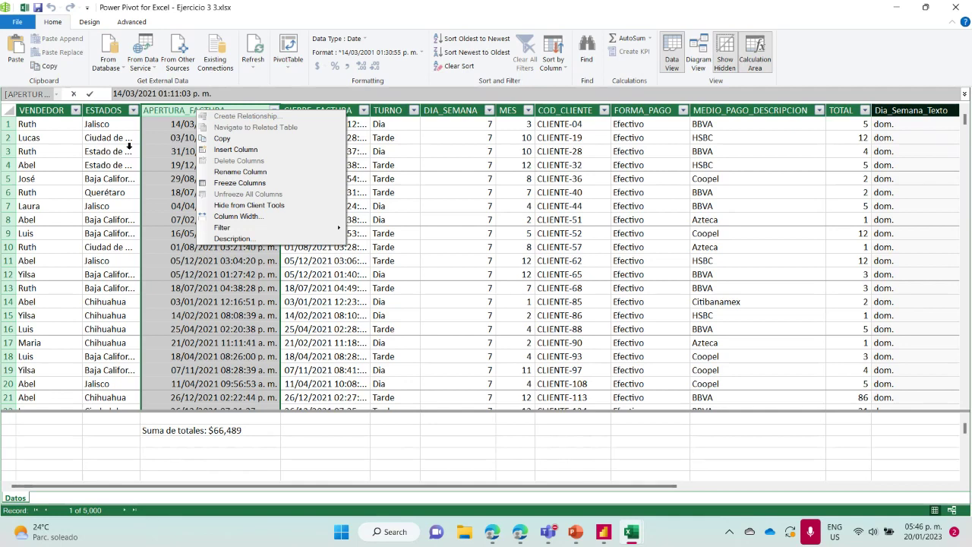
{"action": "left_click", "coordinate": [630, 484]}
{"action": "left_click", "coordinate": [619, 456]}
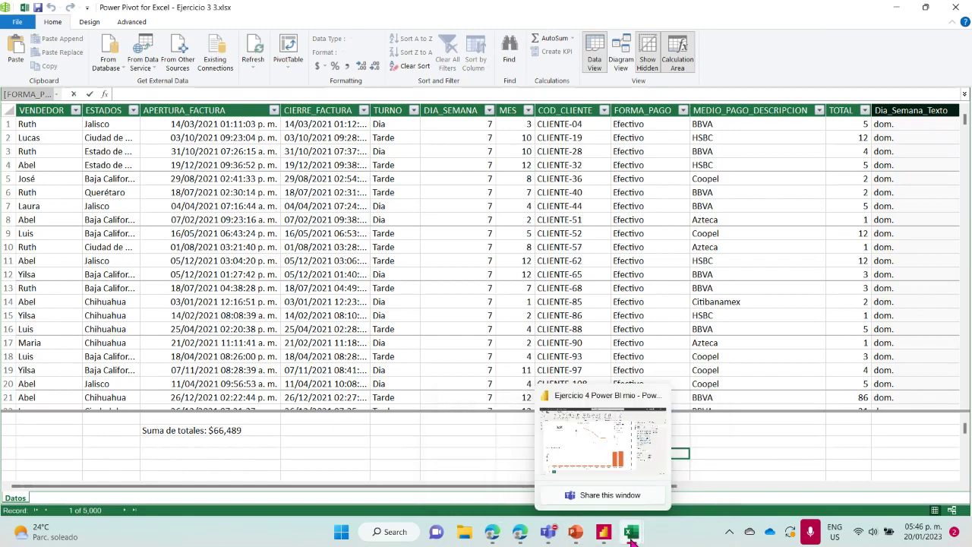
Step: Return to the Ejercicio 3 3 workbook and review the Resumen tables and the formula in C18
{"action": "mouse_move", "coordinate": [629, 533]}
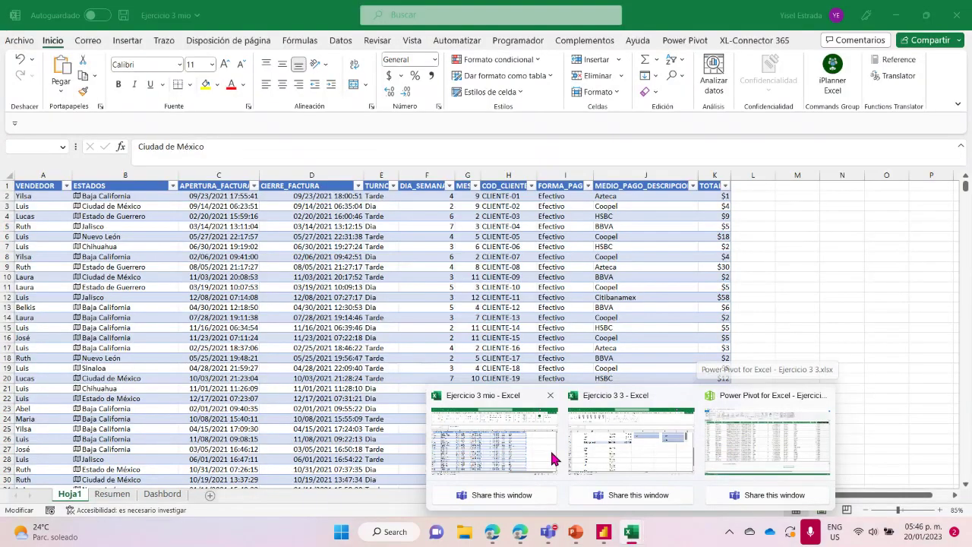
{"action": "mouse_move", "coordinate": [621, 458]}
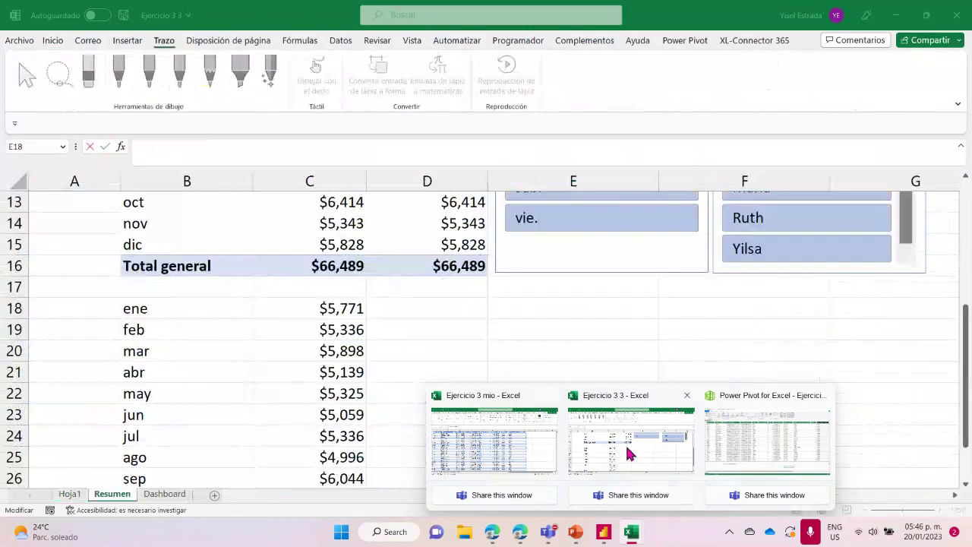
{"action": "left_click", "coordinate": [628, 453]}
{"action": "scroll", "coordinate": [651, 411], "scroll_direction": "up", "scroll_amount": 2}
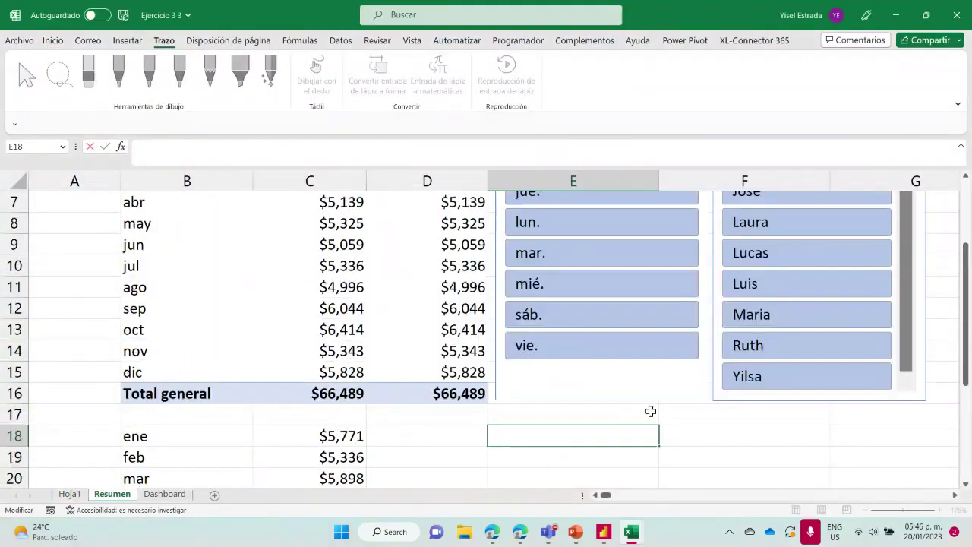
{"action": "scroll", "coordinate": [651, 414], "scroll_direction": "up", "scroll_amount": 2}
{"action": "scroll", "coordinate": [649, 418], "scroll_direction": "down", "scroll_amount": 2}
{"action": "scroll", "coordinate": [647, 428], "scroll_direction": "up", "scroll_amount": 1}
{"action": "scroll", "coordinate": [354, 433], "scroll_direction": "down", "scroll_amount": 4}
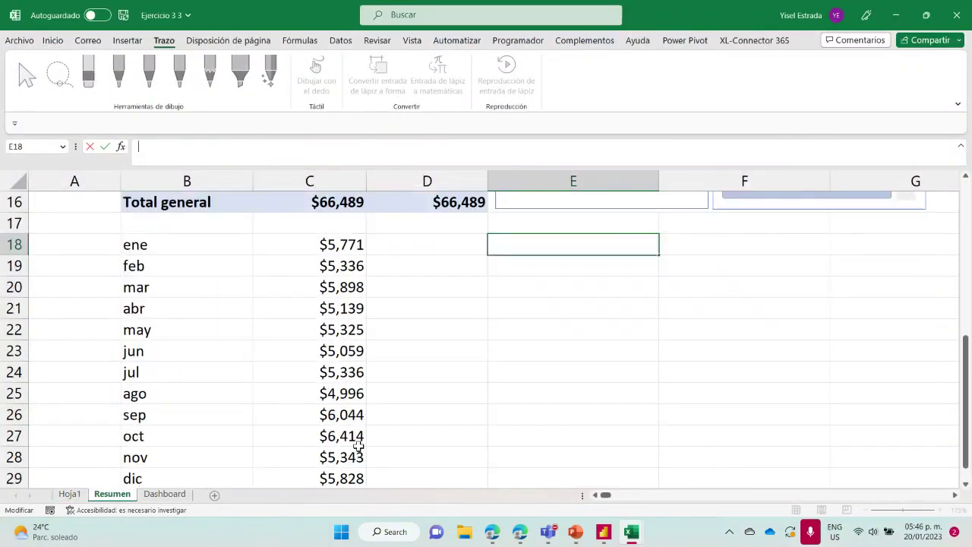
{"action": "left_click", "coordinate": [344, 249]}
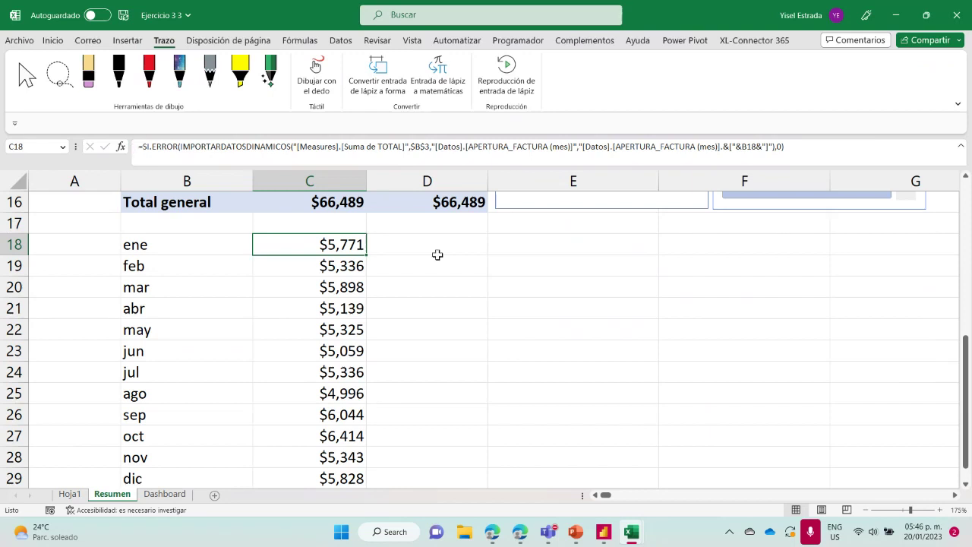
Step: Display the C18 formula as text in D18 with =FORMULATEXT(C18)
{"action": "left_click", "coordinate": [392, 243]}
{"action": "type", "text": "="}
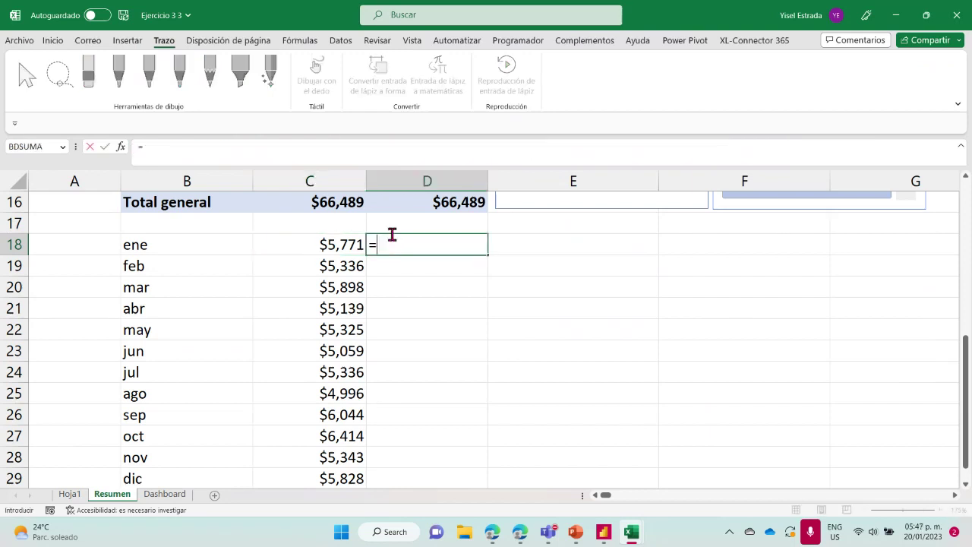
{"action": "type", "text": "fo"}
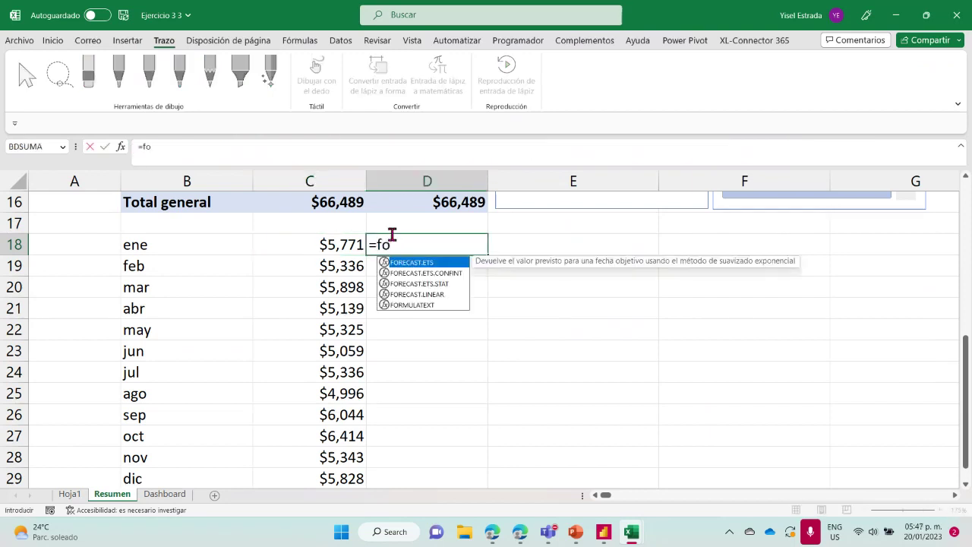
{"action": "double_click", "coordinate": [423, 308]}
{"action": "left_click", "coordinate": [331, 242]}
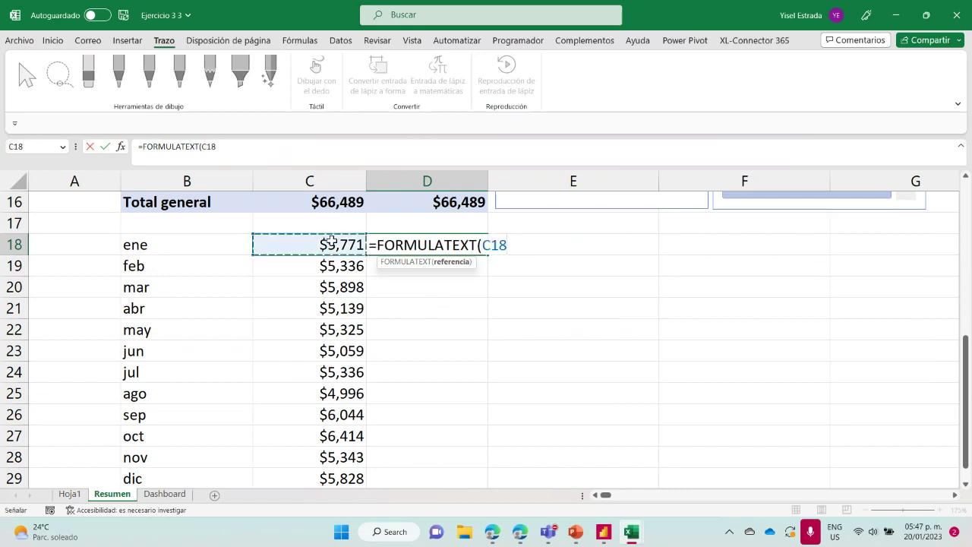
{"action": "type", "text": ")"}
{"action": "key", "text": "Return"}
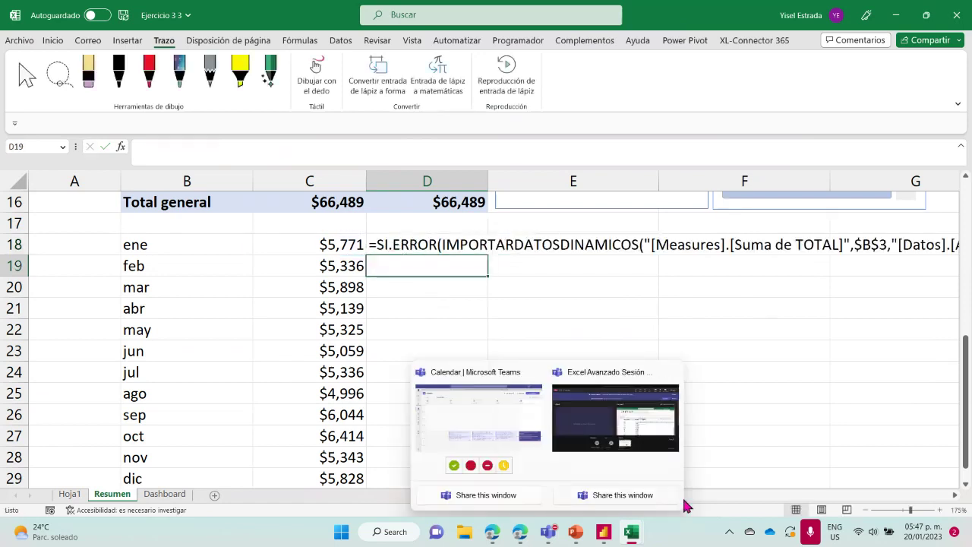
Step: Examine the full text of the monthly formula shown in D18 and compare it with the PivotTable's months and totals
{"action": "mouse_move", "coordinate": [604, 496]}
{"action": "left_mouse_down"}
{"action": "mouse_move", "coordinate": [614, 501]}
{"action": "mouse_move", "coordinate": [599, 499]}
{"action": "left_mouse_up"}
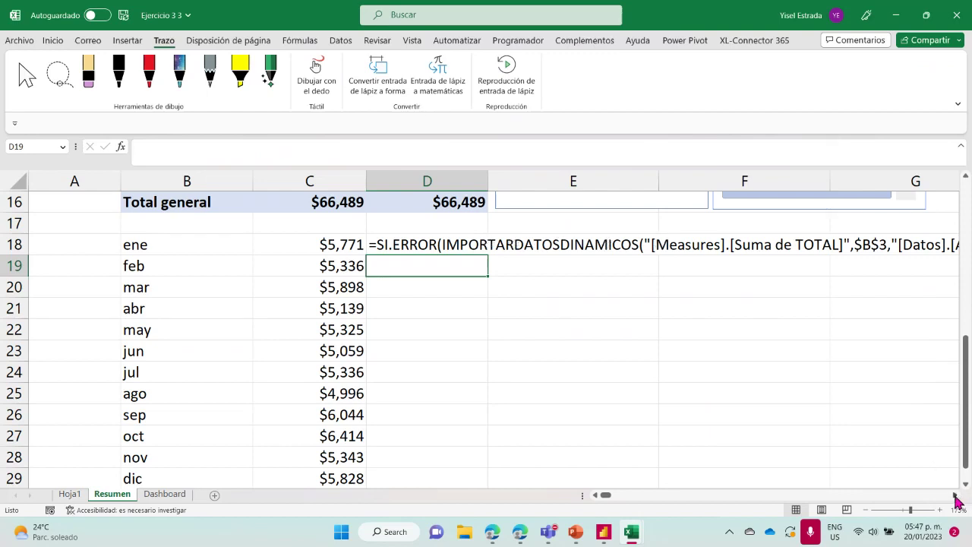
{"action": "left_click", "coordinate": [955, 496]}
{"action": "left_click", "coordinate": [955, 496]}
{"action": "left_click", "coordinate": [955, 496]}
{"action": "left_click", "coordinate": [955, 496]}
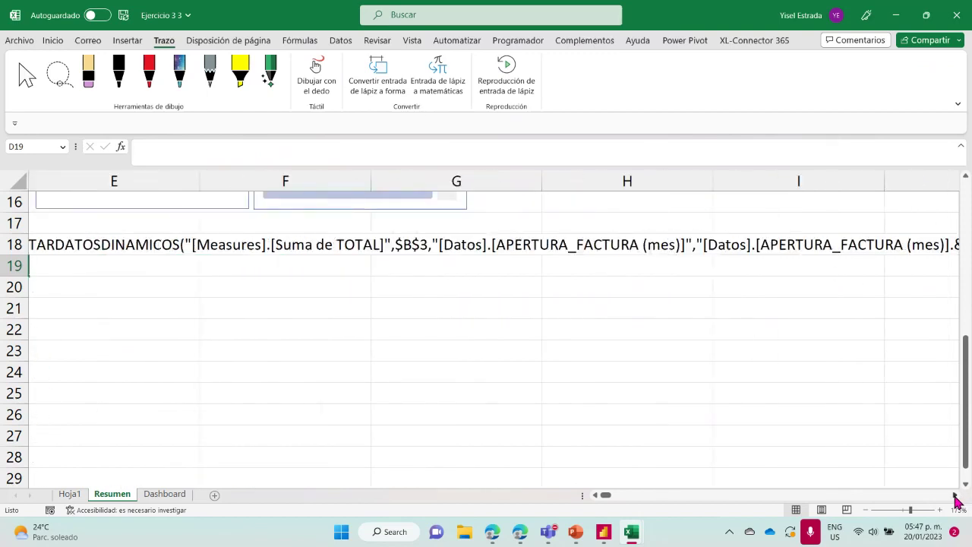
{"action": "left_click", "coordinate": [955, 496]}
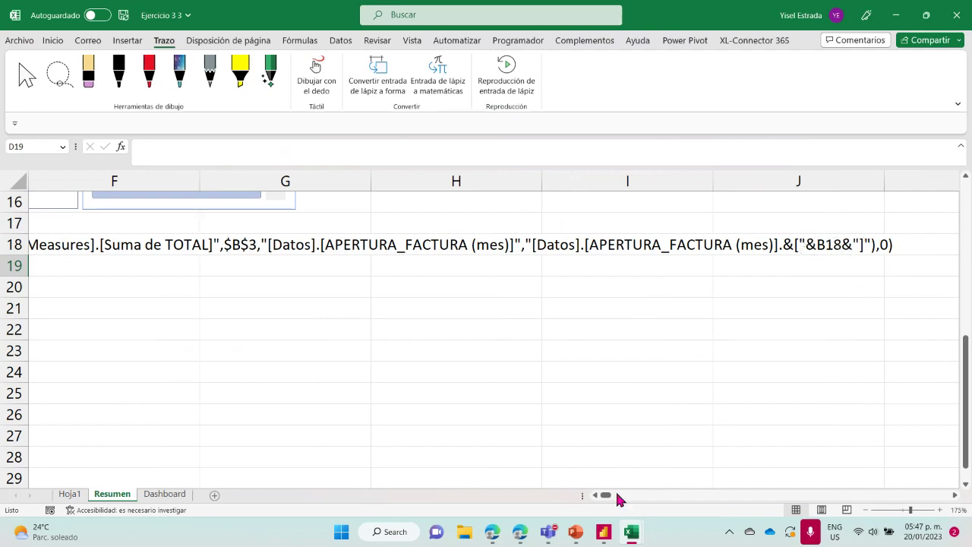
{"action": "left_click_drag", "start_coordinate": [610, 495], "coordinate": [584, 495]}
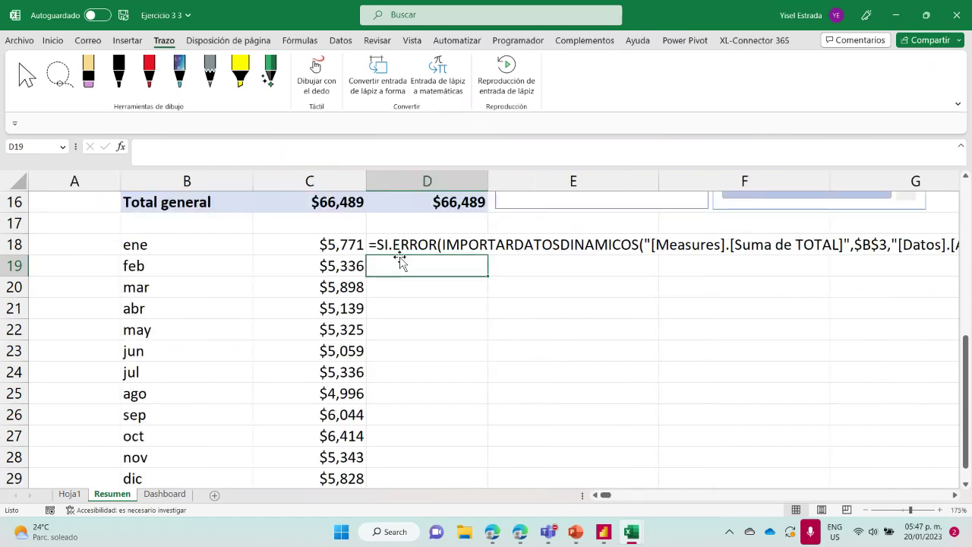
{"action": "scroll", "coordinate": [402, 262], "scroll_direction": "up", "scroll_amount": 5}
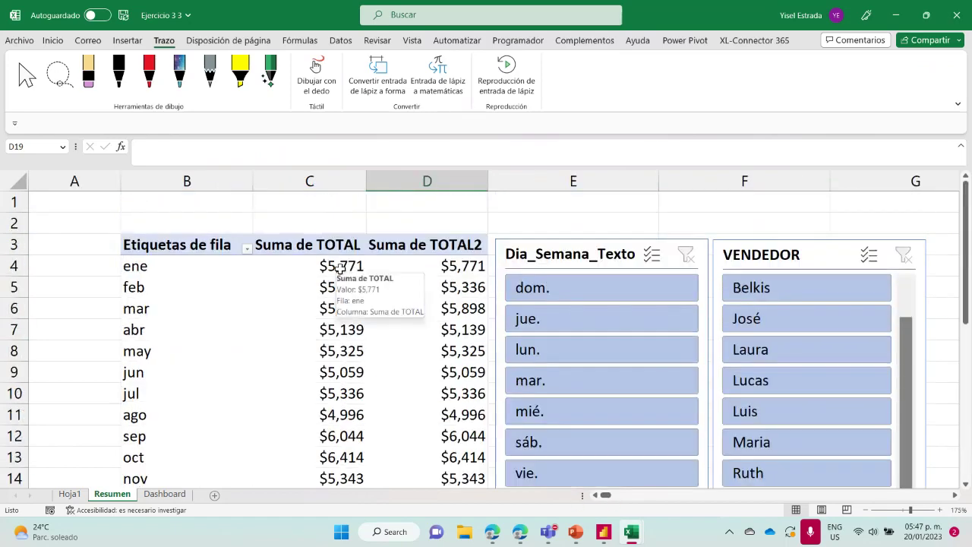
{"action": "scroll", "coordinate": [342, 271], "scroll_direction": "down", "scroll_amount": 3}
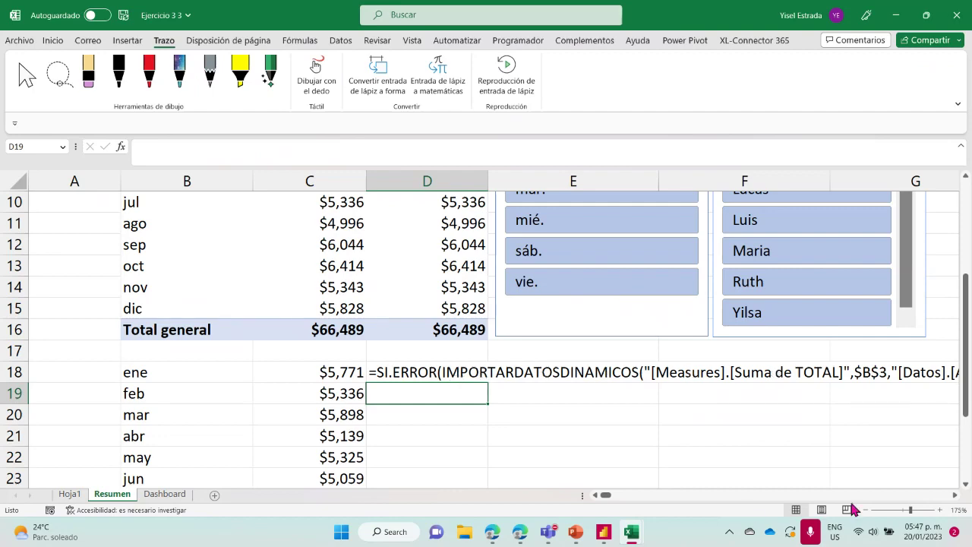
{"action": "left_click", "coordinate": [954, 496]}
{"action": "left_click", "coordinate": [954, 495]}
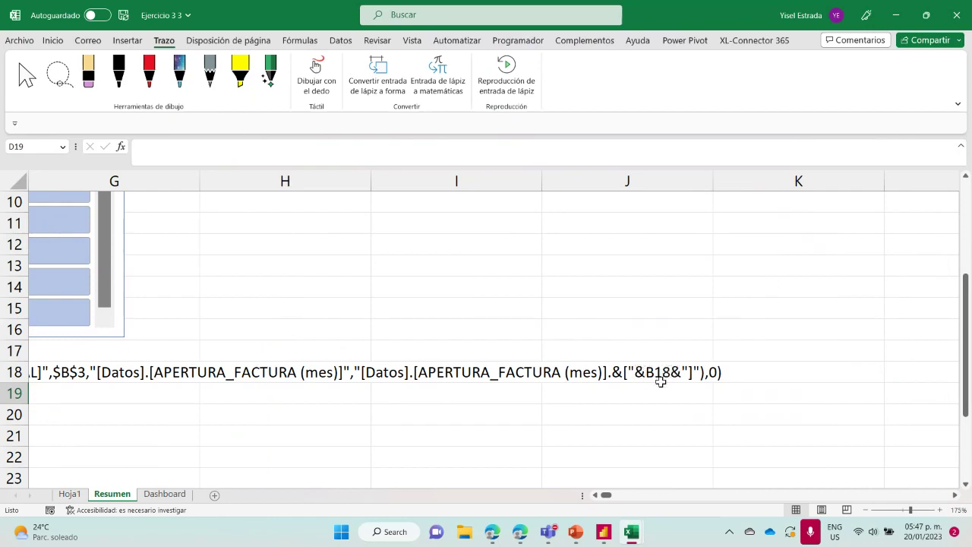
{"action": "left_click", "coordinate": [596, 495]}
{"action": "left_click", "coordinate": [596, 495]}
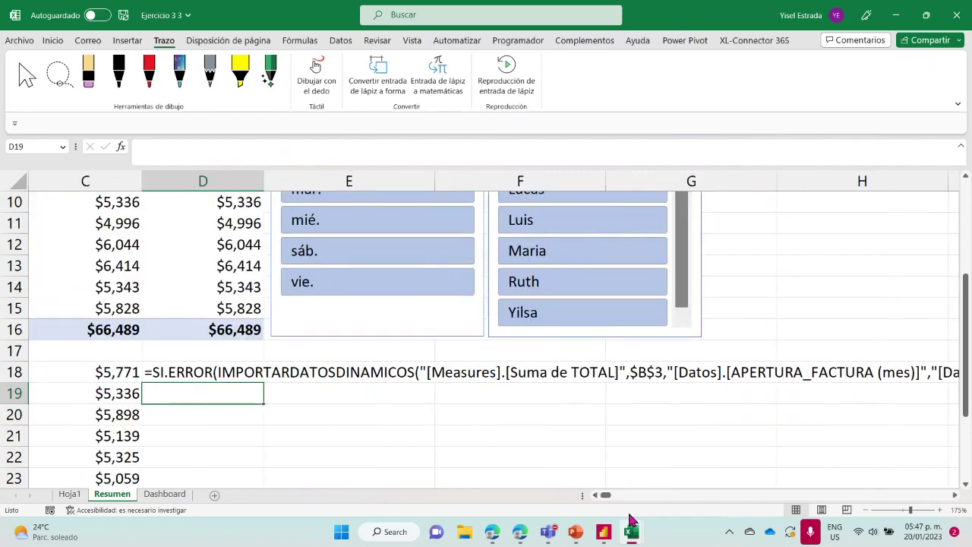
{"action": "left_click", "coordinate": [596, 495]}
{"action": "left_click", "coordinate": [596, 495]}
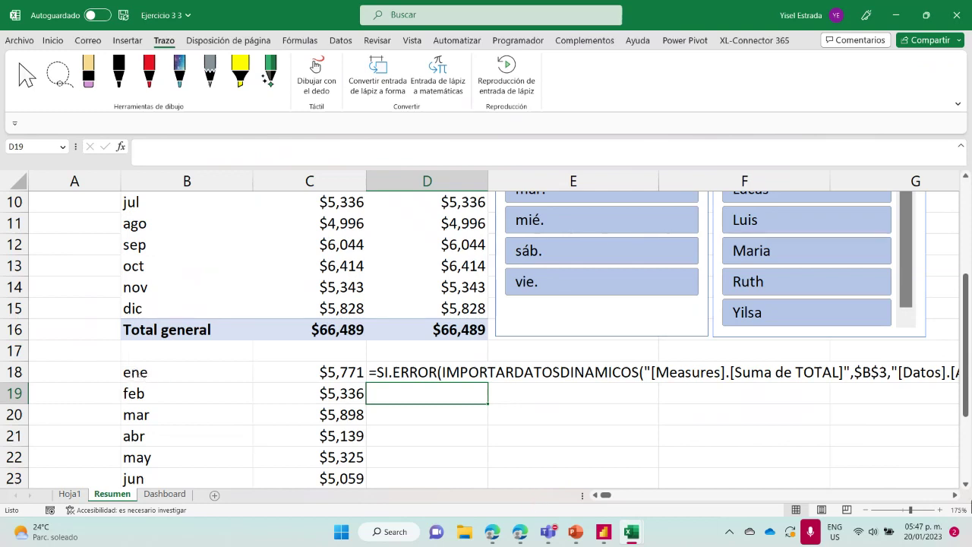
Step: Fit the whole D18 formula text on one screen and read its arguments from SI.ERROR through the B18 reference
{"action": "left_click", "coordinate": [955, 495]}
{"action": "left_click", "coordinate": [955, 495]}
{"action": "left_click", "coordinate": [955, 495]}
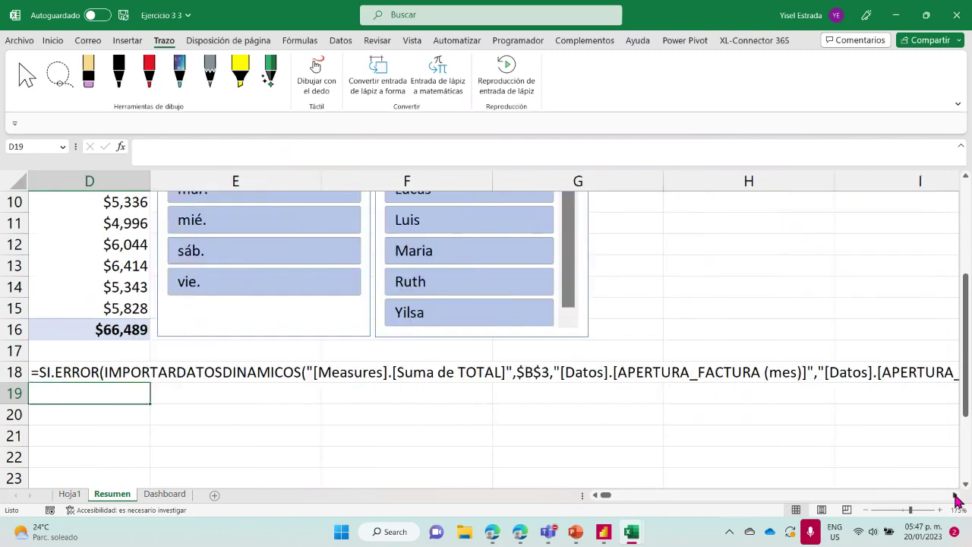
{"action": "left_click", "coordinate": [955, 495]}
{"action": "left_click", "coordinate": [955, 494]}
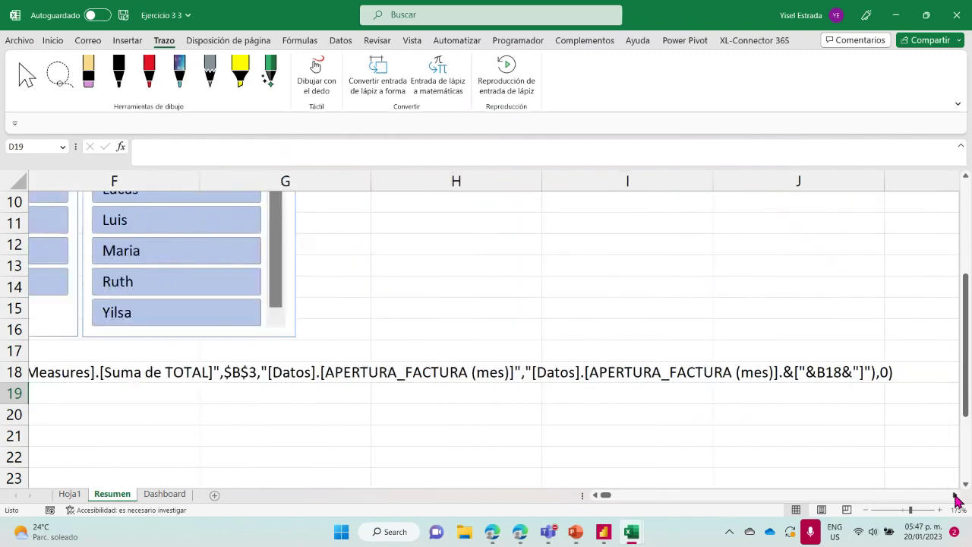
{"action": "scroll", "coordinate": [729, 400], "scroll_direction": "down", "scroll_amount": 1}
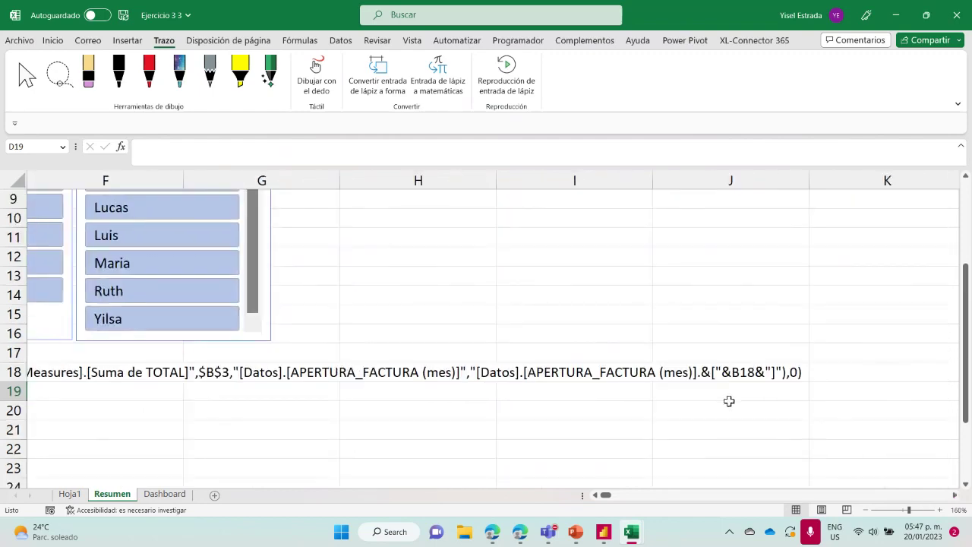
{"action": "scroll", "coordinate": [728, 400], "scroll_direction": "down", "scroll_amount": 1}
{"action": "left_click", "coordinate": [597, 495]}
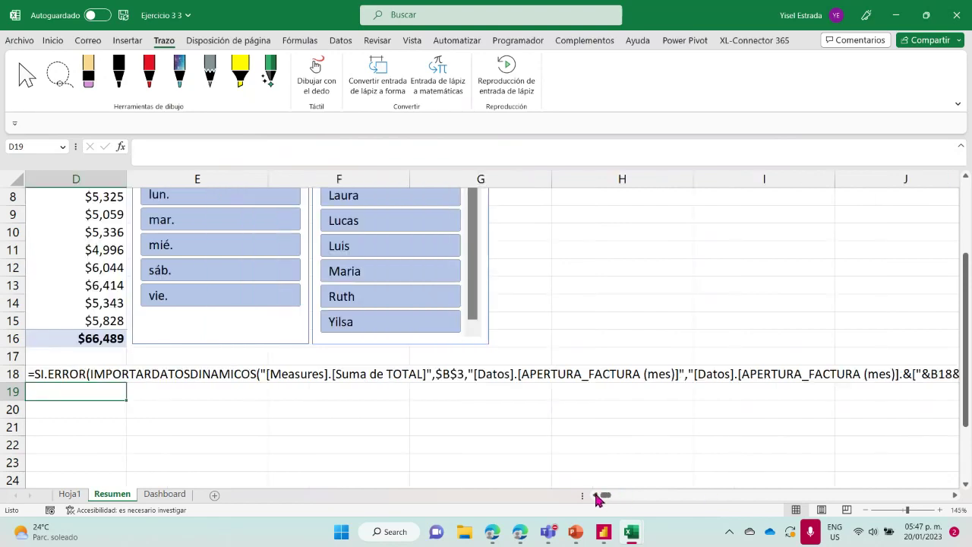
{"action": "left_click", "coordinate": [597, 496]}
{"action": "scroll", "coordinate": [732, 420], "scroll_direction": "down", "scroll_amount": 1}
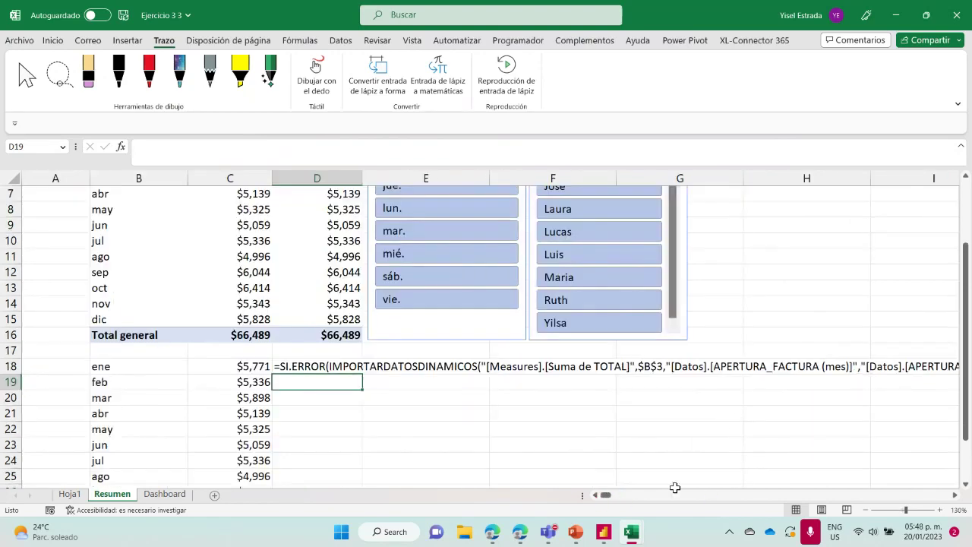
{"action": "left_click", "coordinate": [955, 495]}
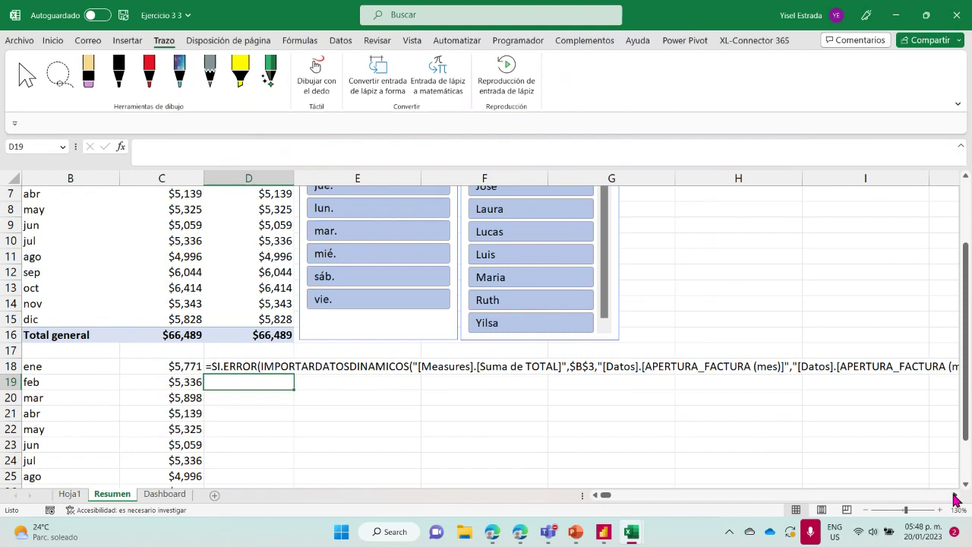
{"action": "left_click", "coordinate": [954, 495]}
{"action": "left_click", "coordinate": [955, 494]}
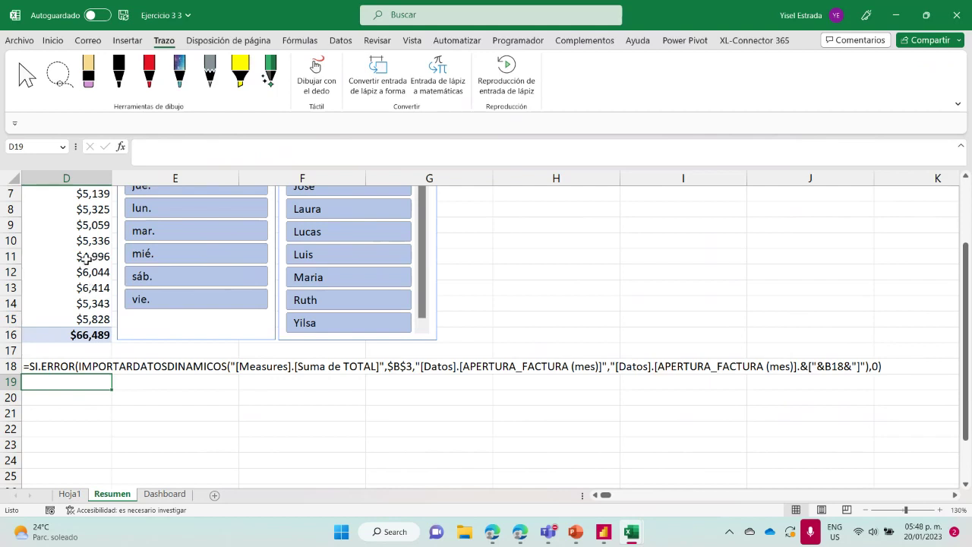
{"action": "mouse_move", "coordinate": [85, 258]}
Step: Delete the FORMULATEXT formula from D18
{"action": "left_click", "coordinate": [595, 495]}
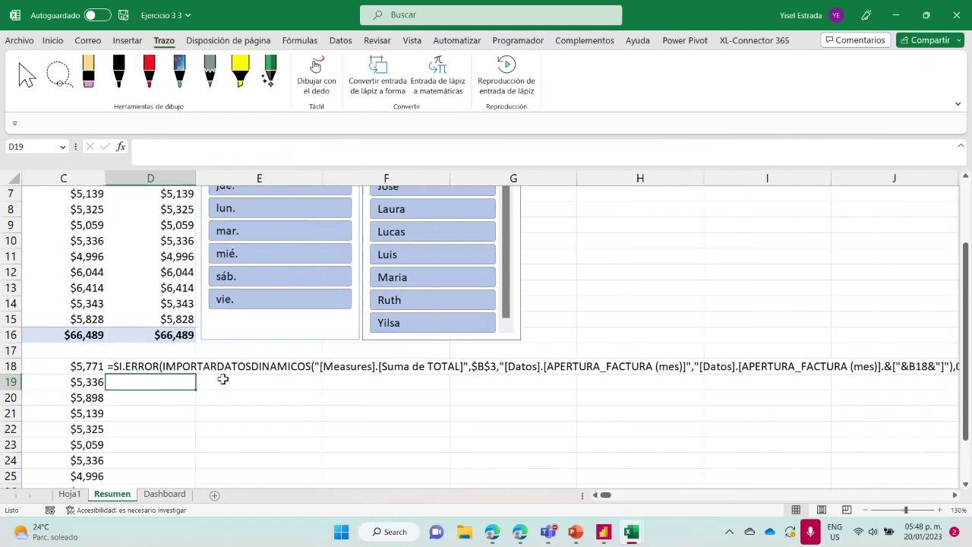
{"action": "left_click", "coordinate": [137, 367]}
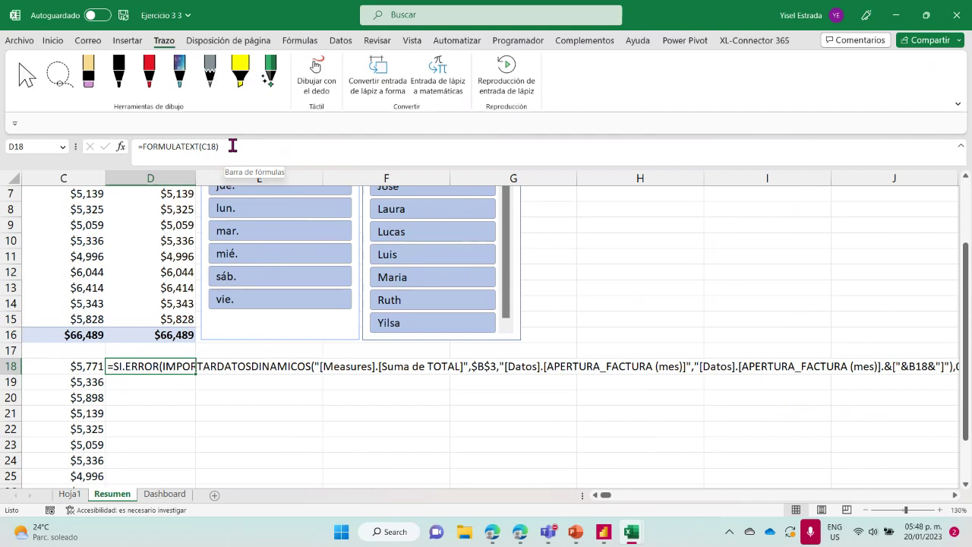
{"action": "left_click_drag", "start_coordinate": [232, 146], "coordinate": [119, 146]}
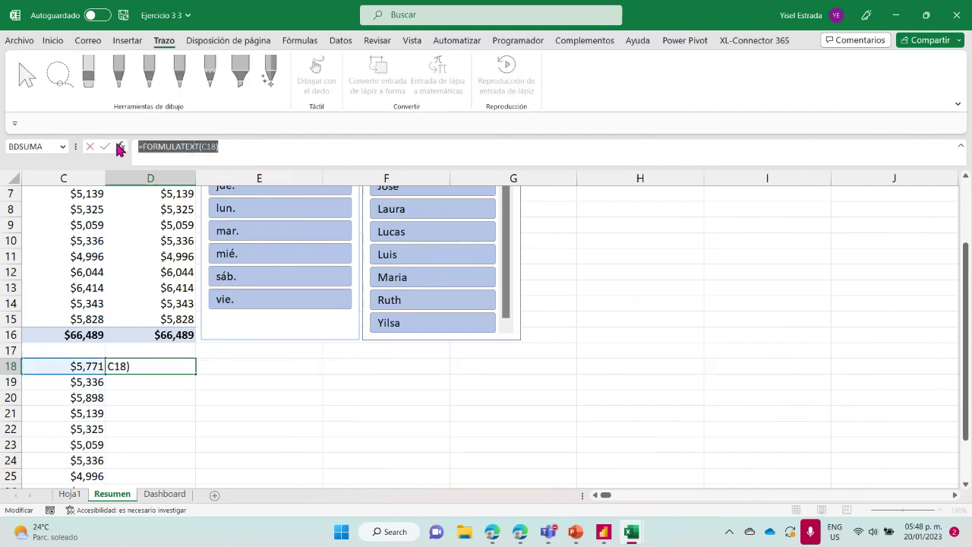
{"action": "key", "text": "Delete"}
{"action": "left_click", "coordinate": [237, 370]}
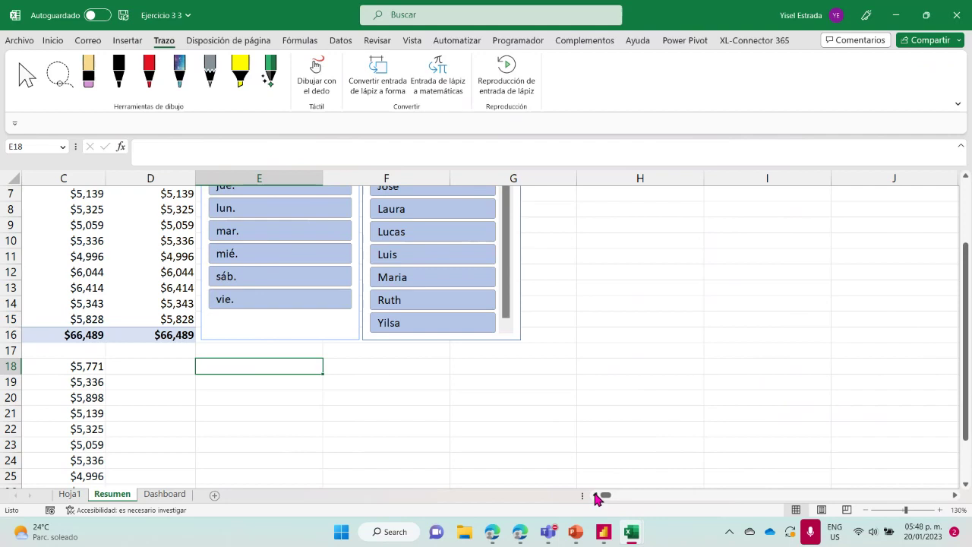
Step: Start a FILTRAR formula in E18 with the month names in B18:B29 as its array
{"action": "double_click", "coordinate": [242, 367]}
{"action": "type", "text": "=fi"}
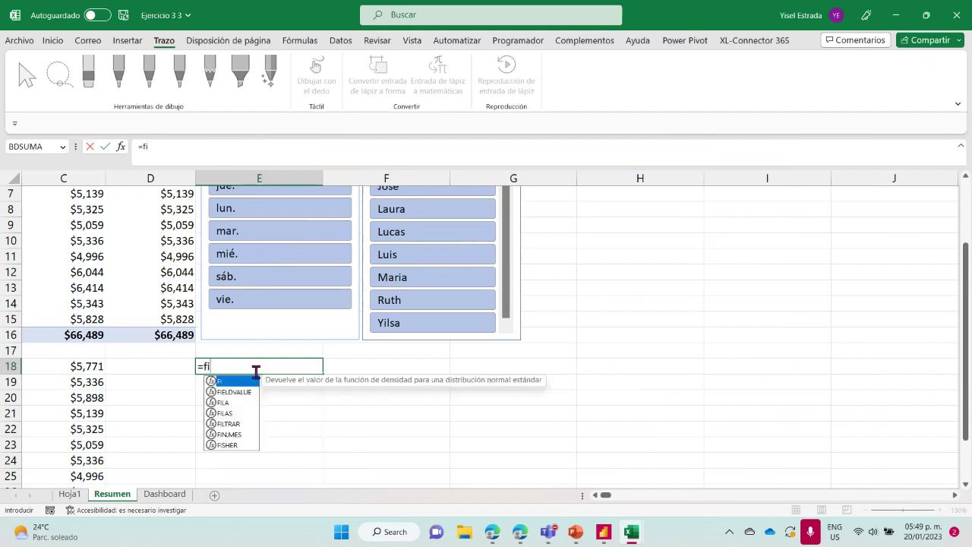
{"action": "double_click", "coordinate": [238, 424]}
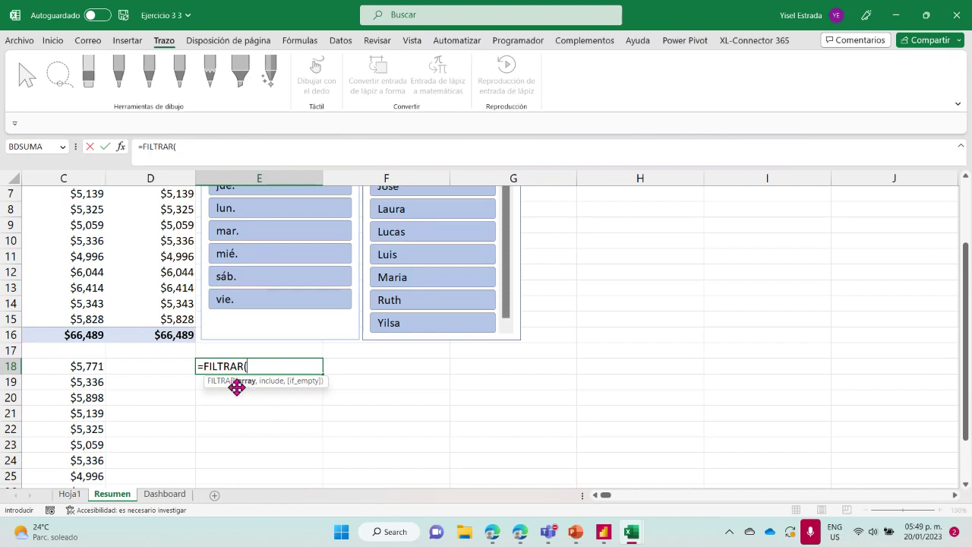
{"action": "left_click", "coordinate": [596, 495]}
{"action": "left_click", "coordinate": [597, 495]}
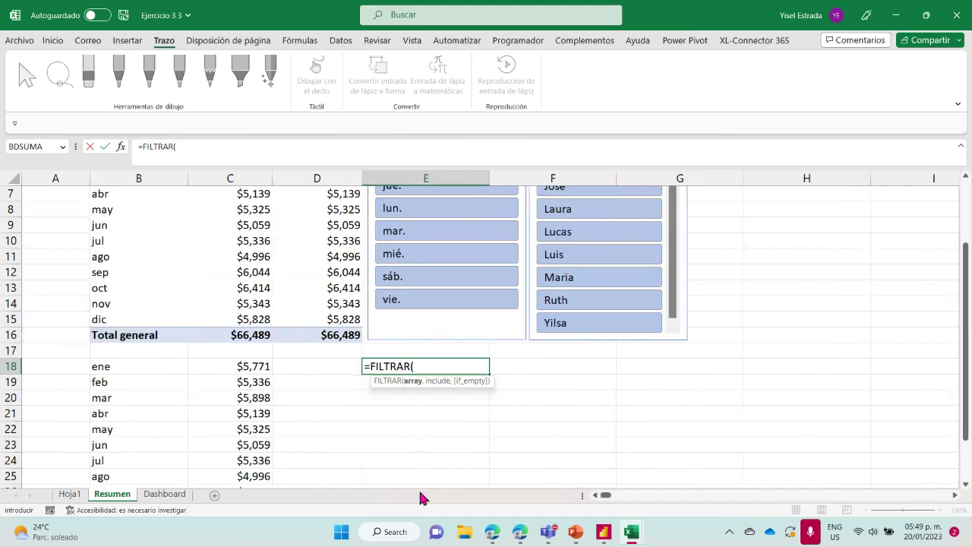
{"action": "left_click", "coordinate": [129, 367]}
{"action": "left_click_drag", "start_coordinate": [129, 368], "coordinate": [119, 442]}
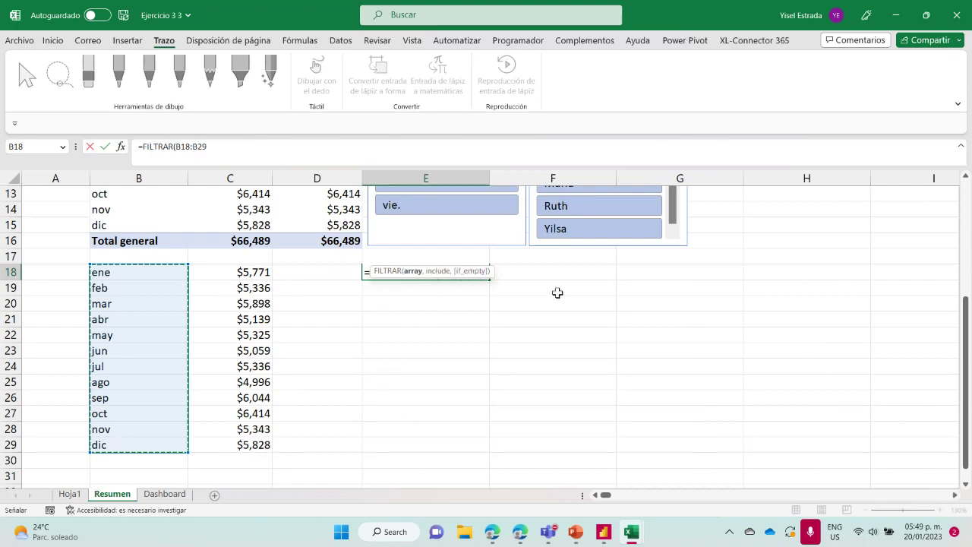
{"action": "left_click", "coordinate": [215, 148]}
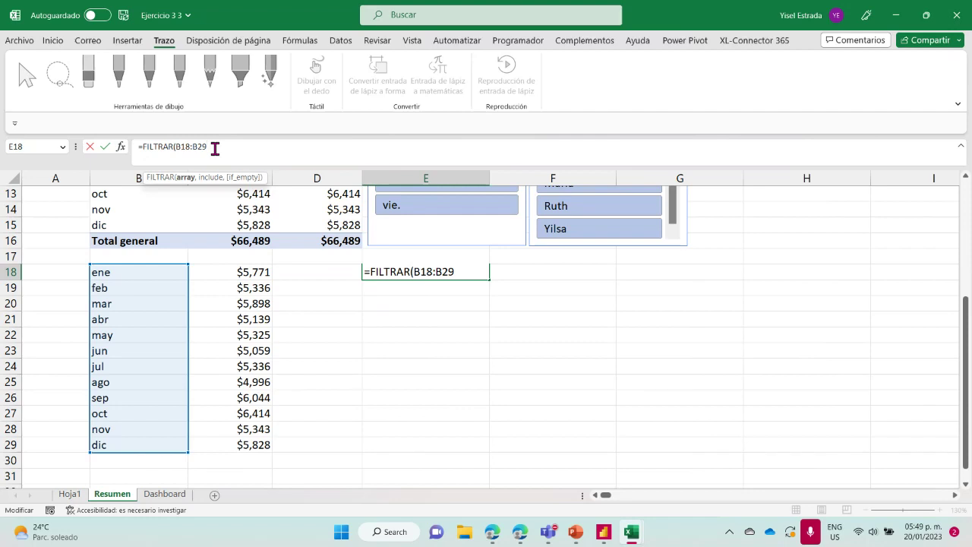
Step: Complete the E18 formula as =FILTRAR(B18:B29,C18:C29<>0) so only months with nonzero sales are listed
{"action": "type", "text": ","}
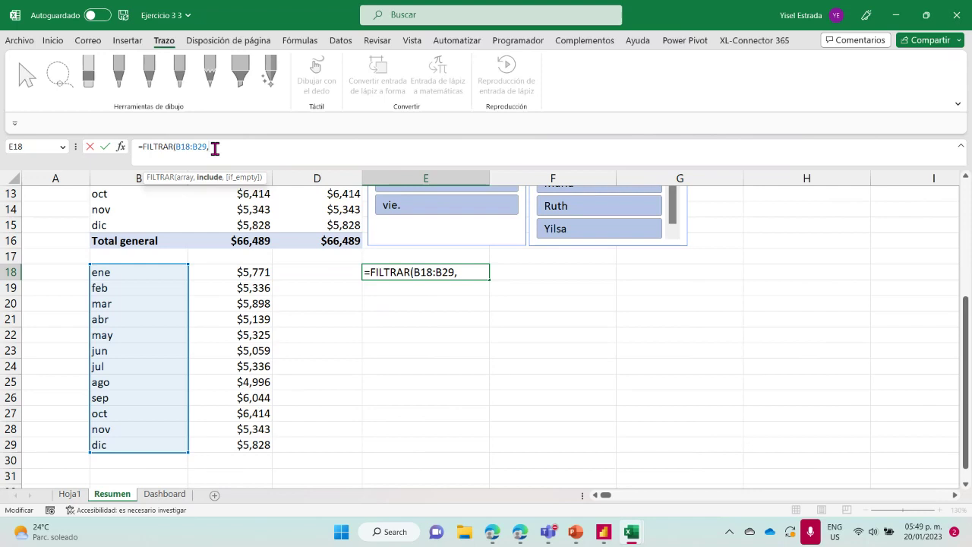
{"action": "left_click", "coordinate": [244, 273]}
{"action": "left_click_drag", "start_coordinate": [244, 273], "coordinate": [236, 444]}
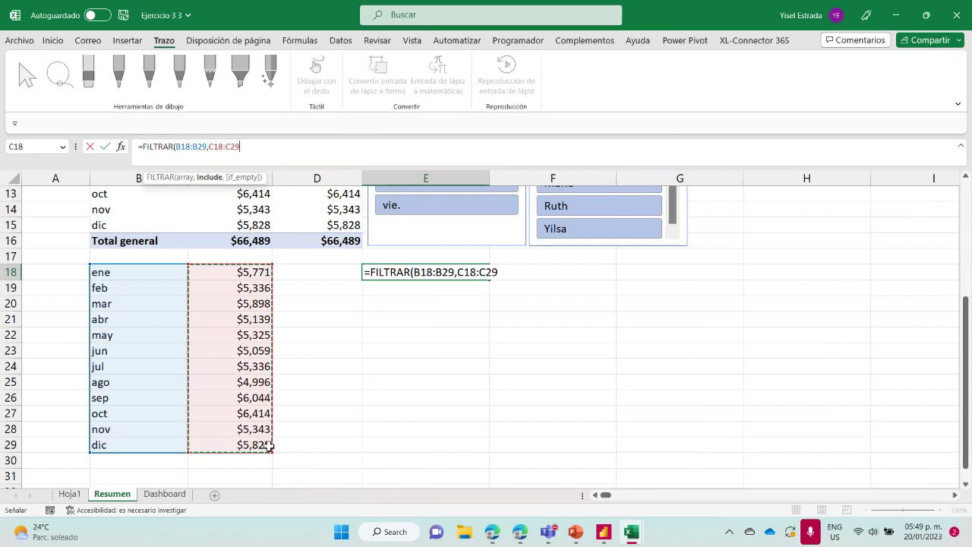
{"action": "type", "text": "<>0"}
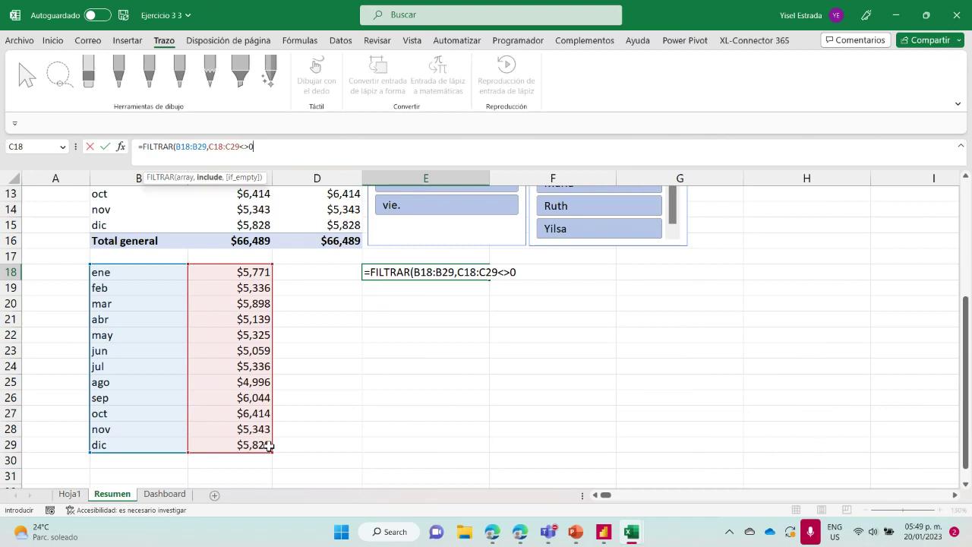
{"action": "type", "text": ")"}
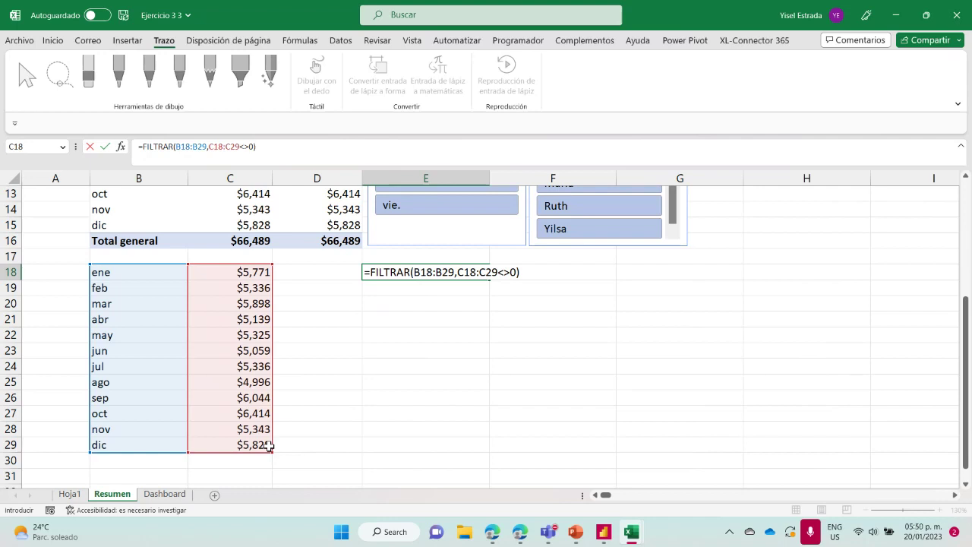
{"action": "key", "text": "Return"}
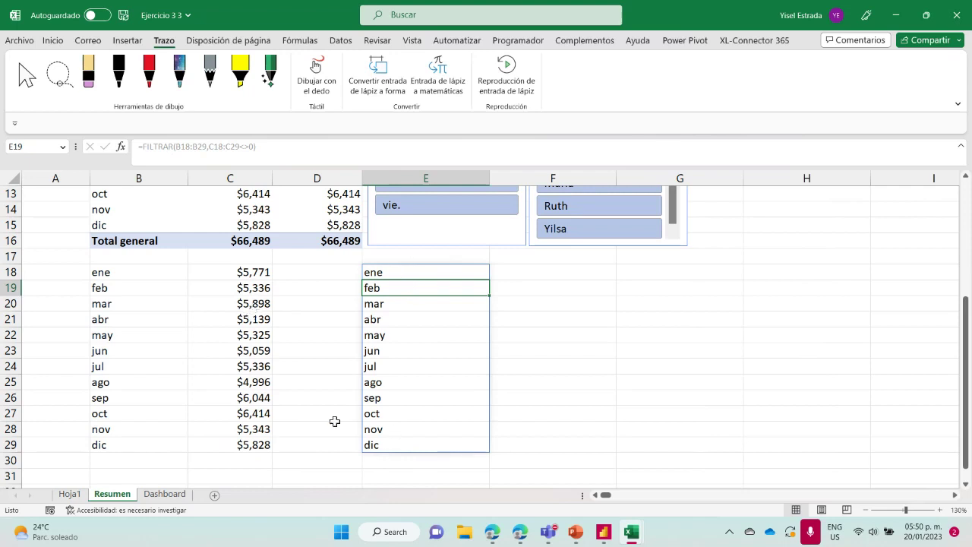
{"action": "scroll", "coordinate": [240, 357], "scroll_direction": "up", "scroll_amount": 3}
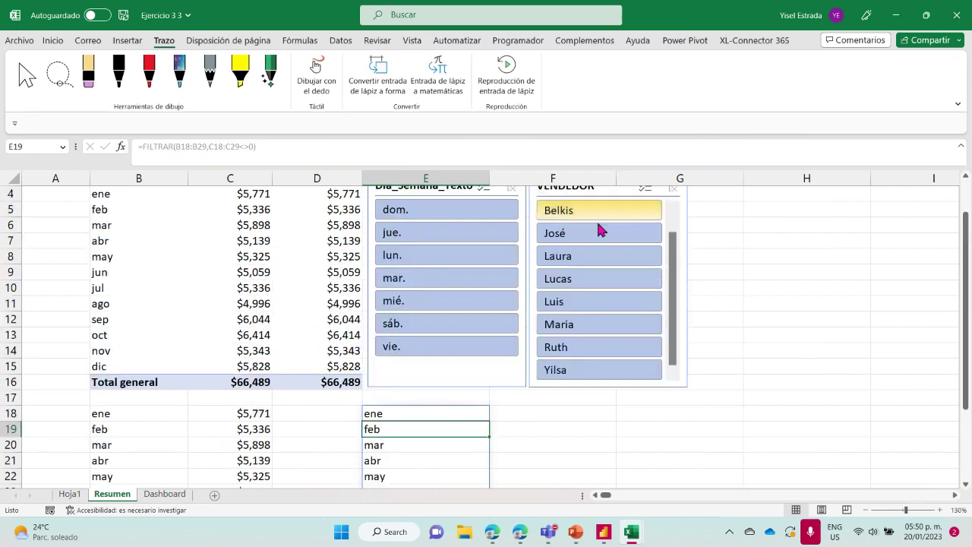
{"action": "scroll", "coordinate": [400, 282], "scroll_direction": "up", "scroll_amount": 1}
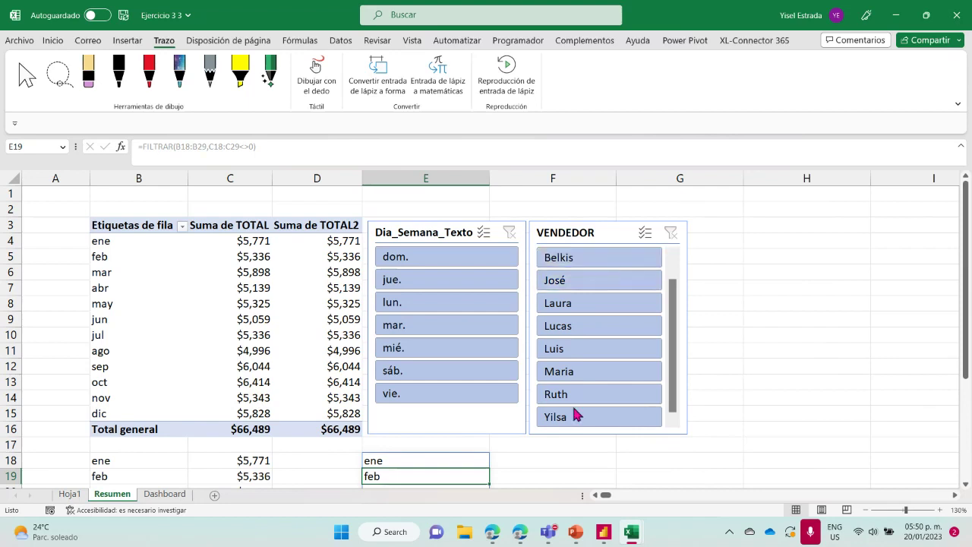
{"action": "scroll", "coordinate": [577, 412], "scroll_direction": "down", "scroll_amount": 2}
{"action": "scroll", "coordinate": [211, 434], "scroll_direction": "down", "scroll_amount": 3}
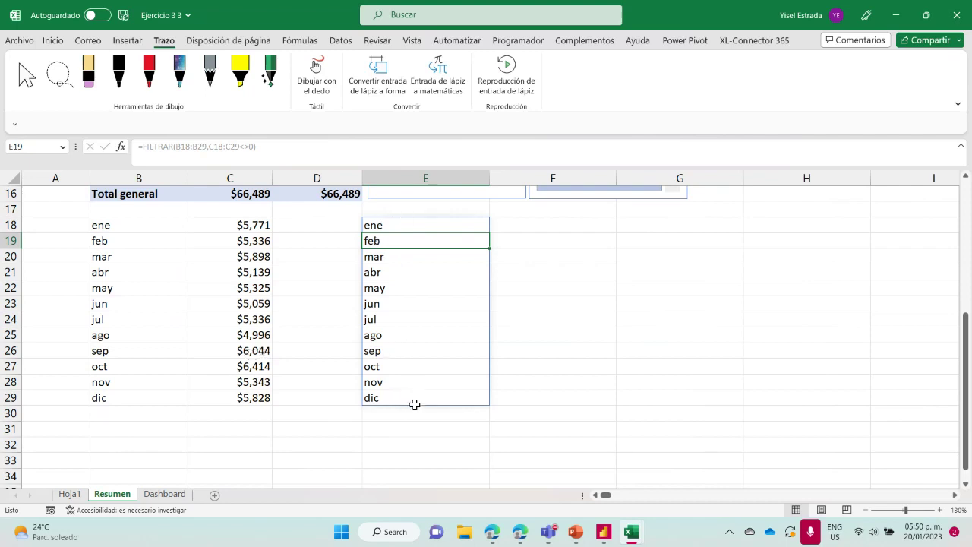
Step: Enter =FILTRAR(C18:C29,C18:C29<>0) in F18 to list only the nonzero sales amounts beside the filtered months
{"action": "left_click", "coordinate": [543, 226]}
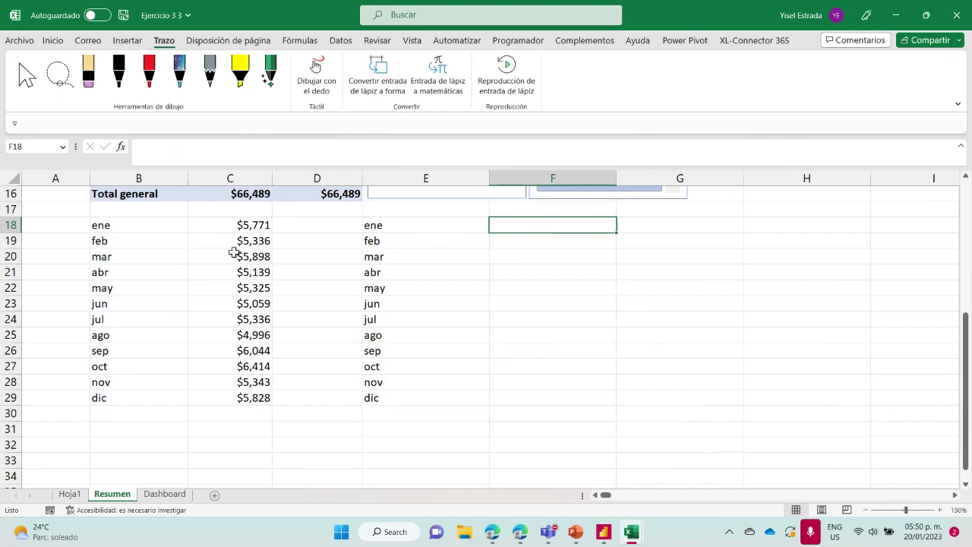
{"action": "double_click", "coordinate": [534, 227]}
{"action": "type", "text": "=fil"}
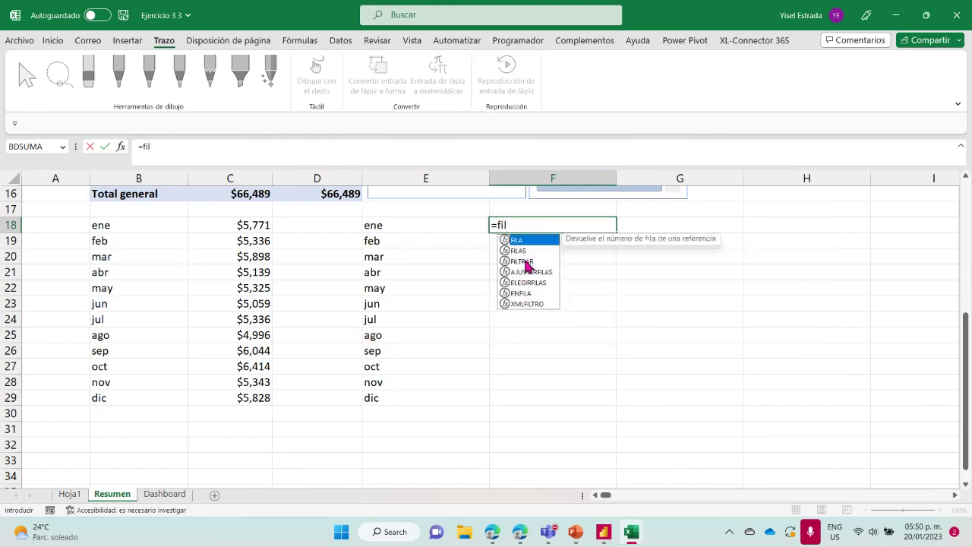
{"action": "double_click", "coordinate": [524, 260]}
{"action": "left_click_drag", "start_coordinate": [235, 225], "coordinate": [232, 398]}
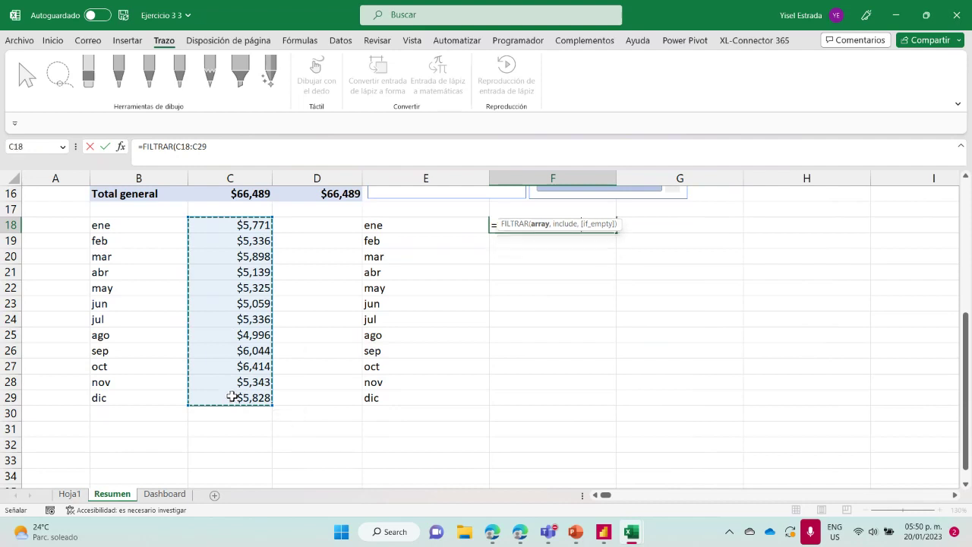
{"action": "type", "text": ","}
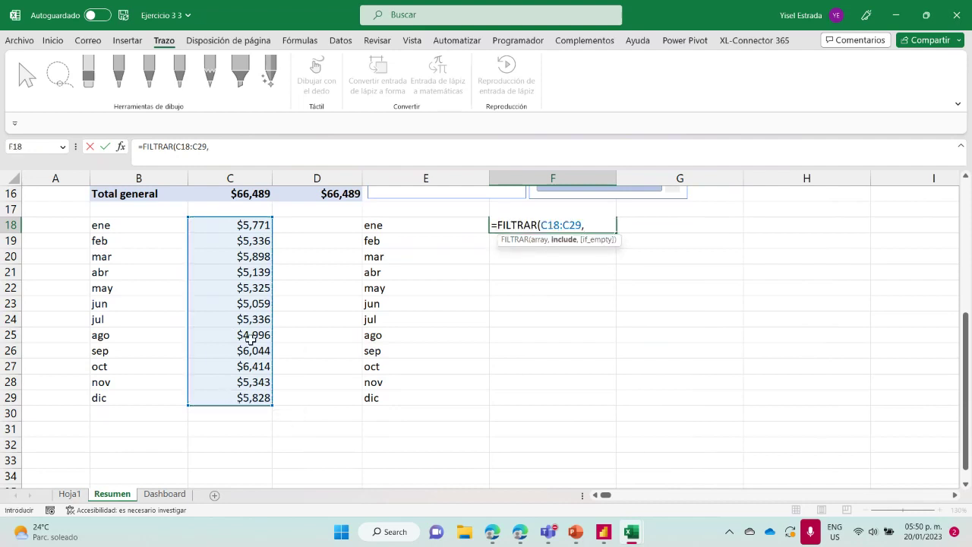
{"action": "left_click_drag", "start_coordinate": [238, 225], "coordinate": [240, 394]}
{"action": "type", "text": "<>"}
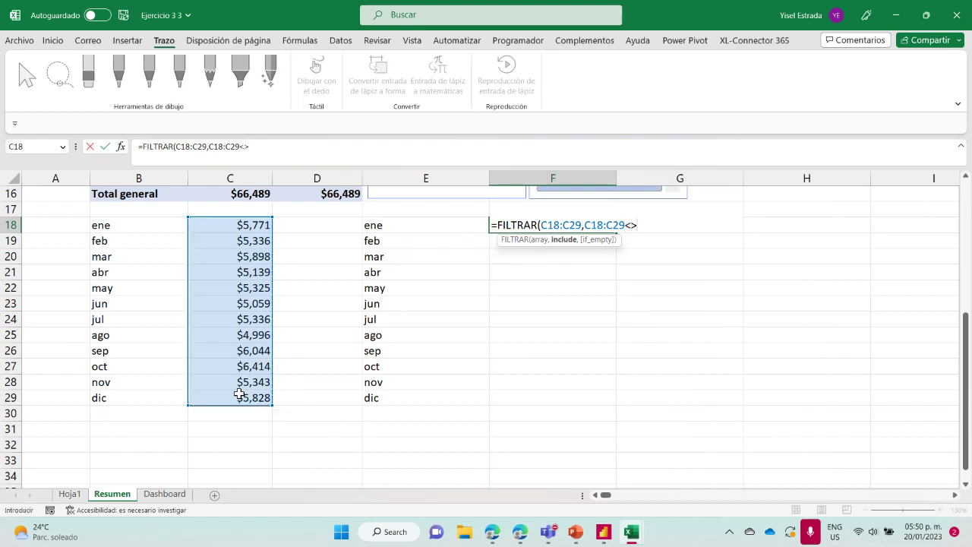
{"action": "type", "text": "0)"}
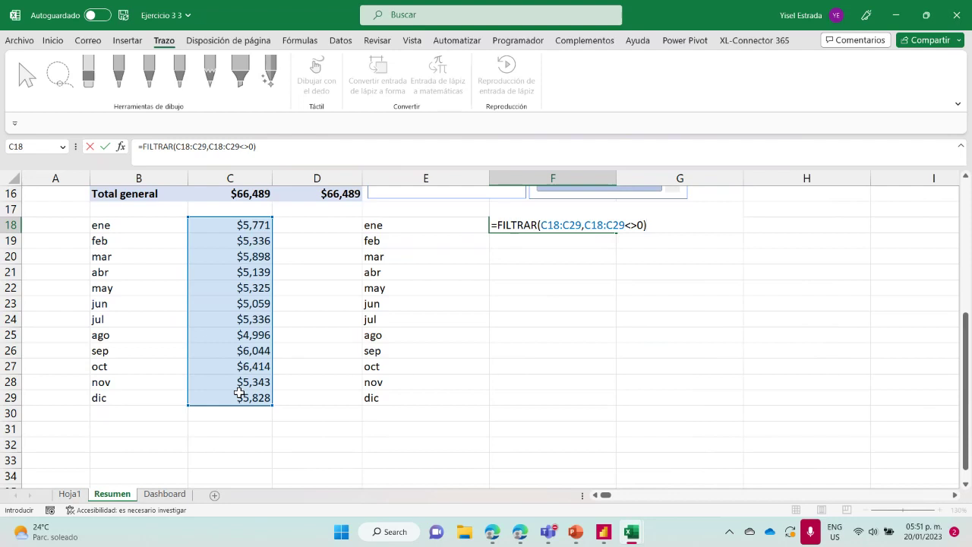
{"action": "key", "text": "Return"}
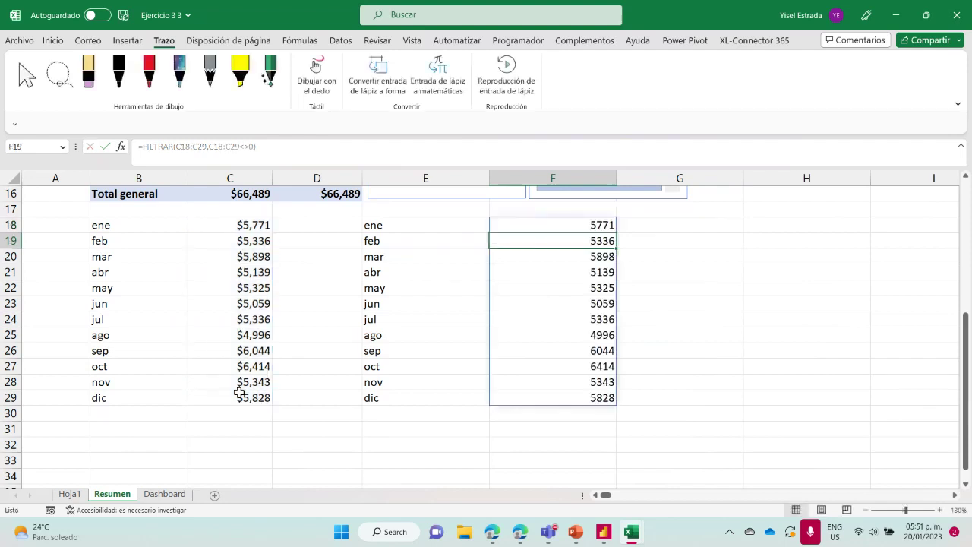
Step: Format the filtered sales amounts in F18:F29 as Moneda with no decimal places
{"action": "left_click_drag", "start_coordinate": [560, 223], "coordinate": [549, 396]}
{"action": "left_click", "coordinate": [53, 40]}
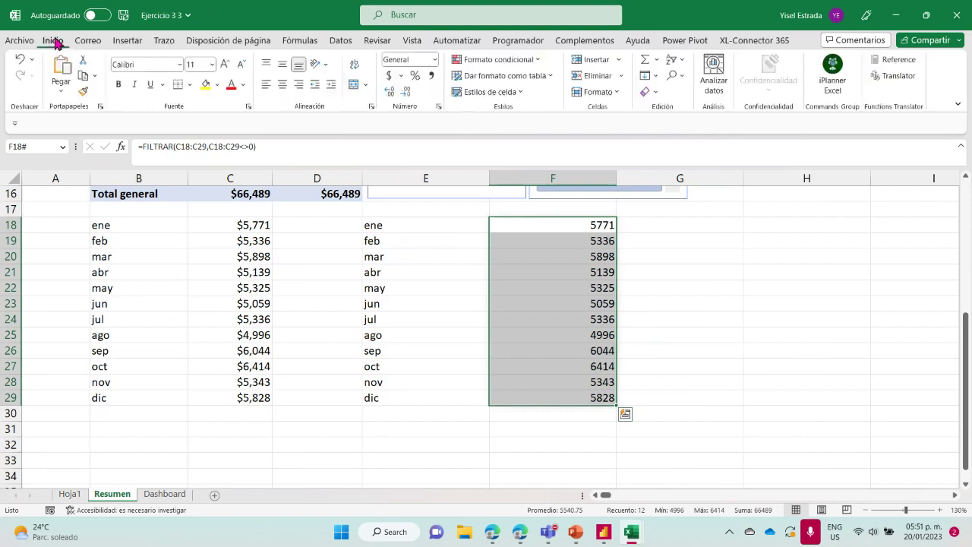
{"action": "left_click", "coordinate": [436, 60]}
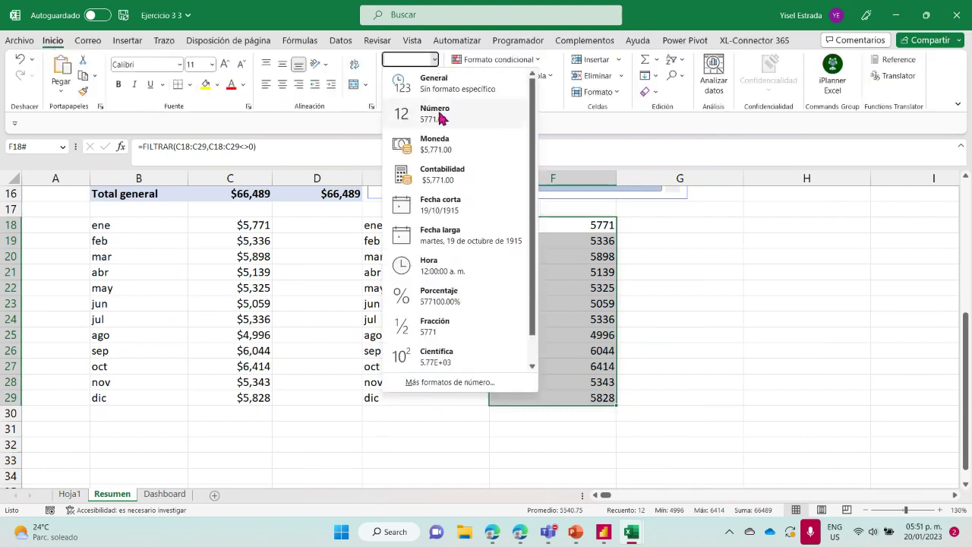
{"action": "left_click", "coordinate": [440, 142]}
{"action": "left_click", "coordinate": [406, 92]}
{"action": "left_click", "coordinate": [407, 92]}
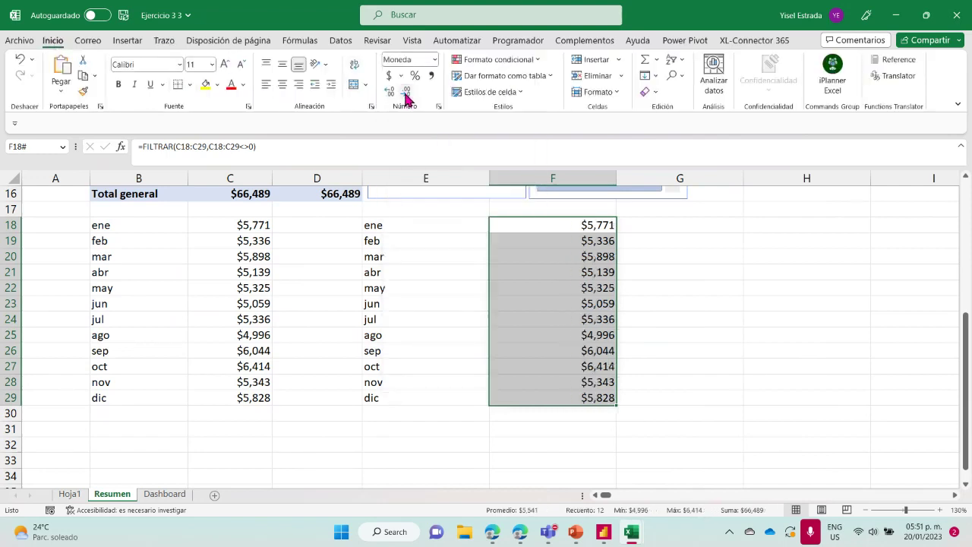
{"action": "left_click", "coordinate": [764, 292]}
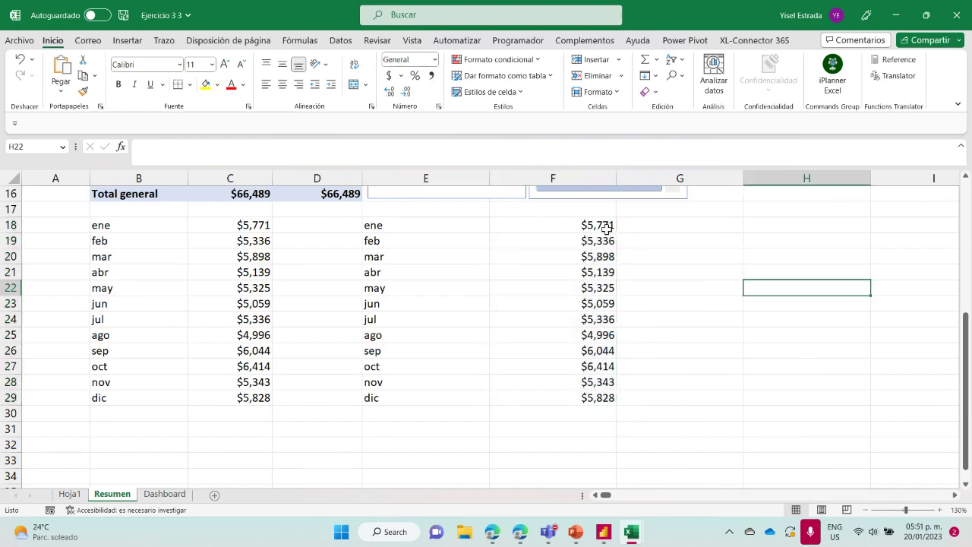
Step: Write =FORMULATEXT(E18) in E17 to show the month filter formula above its list
{"action": "left_click", "coordinate": [672, 226]}
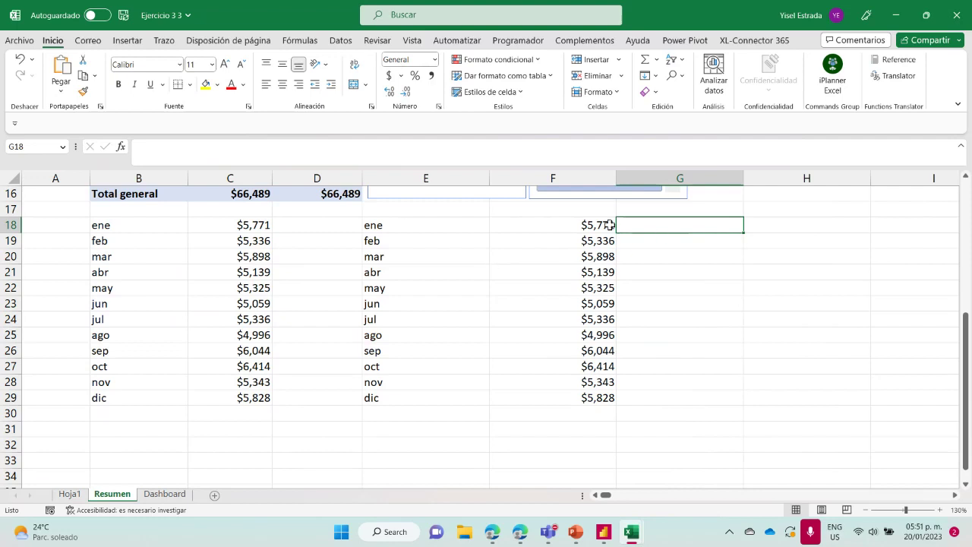
{"action": "left_click", "coordinate": [399, 210]}
{"action": "type", "text": "="}
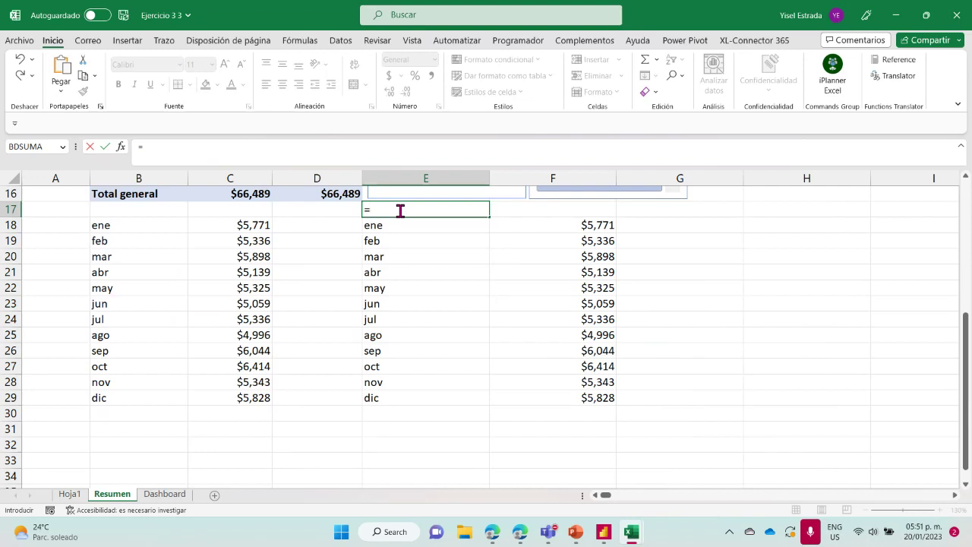
{"action": "type", "text": "for"}
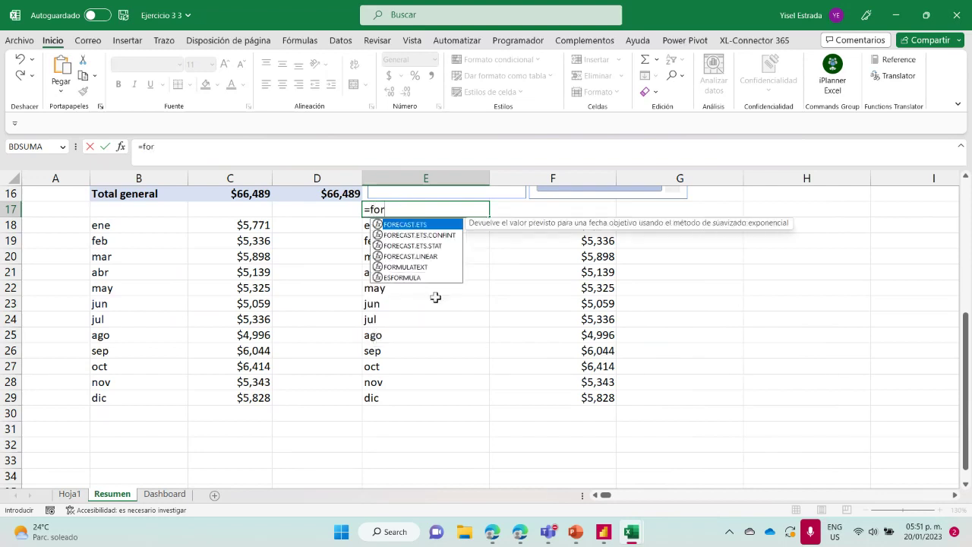
{"action": "double_click", "coordinate": [415, 266]}
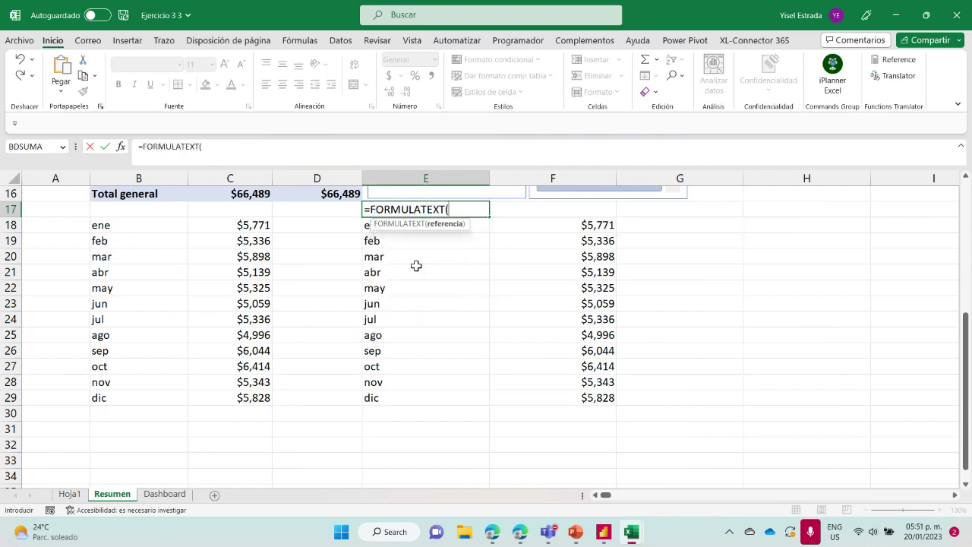
{"action": "left_click", "coordinate": [368, 226]}
{"action": "type", "text": ")"}
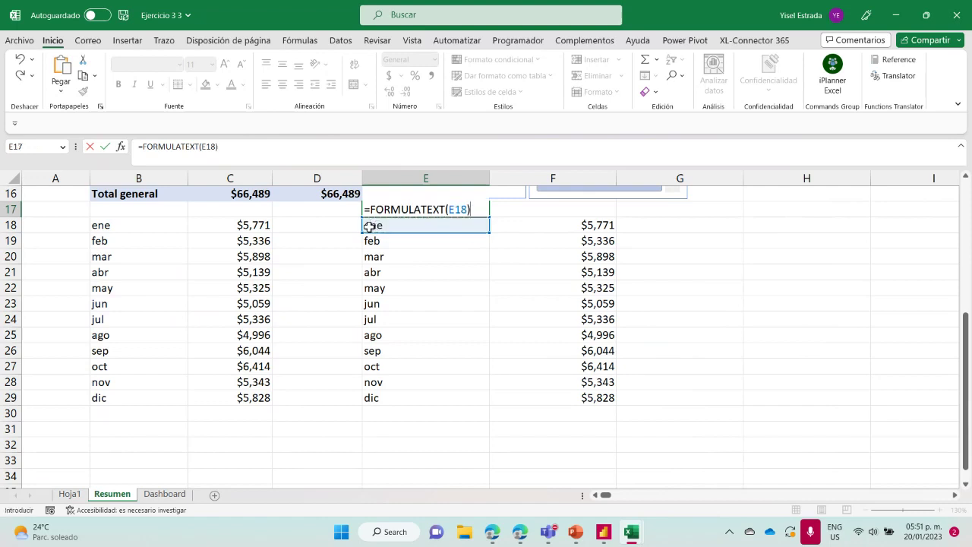
Step: Finish the =FORMULATEXT(E18) formula in E17 and widen column E to fit the formula text
{"action": "key", "text": "Return"}
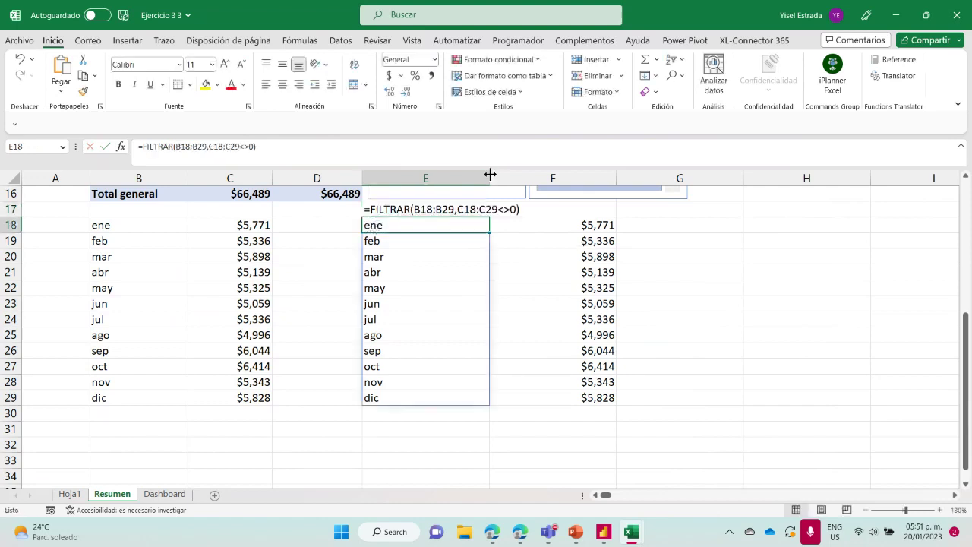
{"action": "left_click_drag", "start_coordinate": [489, 177], "coordinate": [540, 176]}
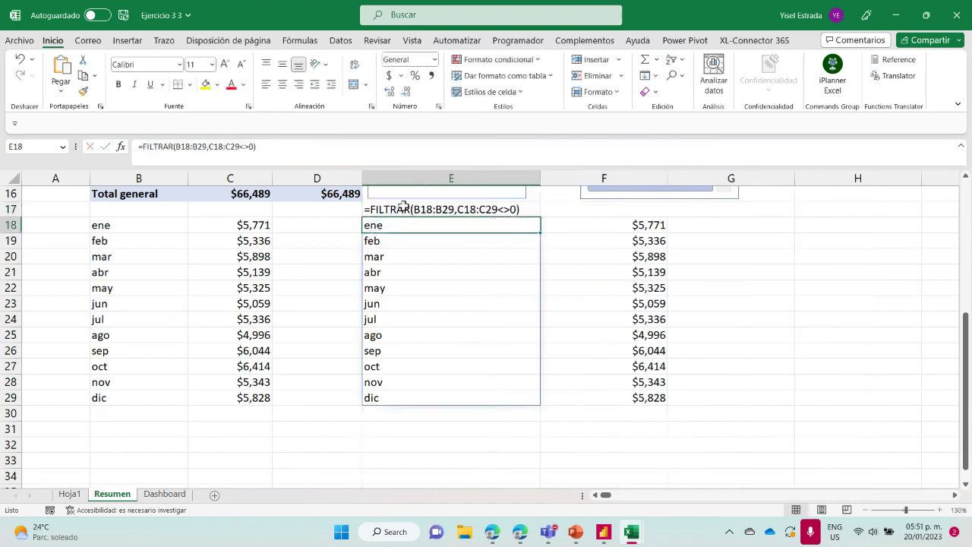
Step: Show the formula of F18 as text in F17 with =FORMULATEXT(F18)
{"action": "left_click", "coordinate": [620, 210]}
{"action": "type", "text": "+"}
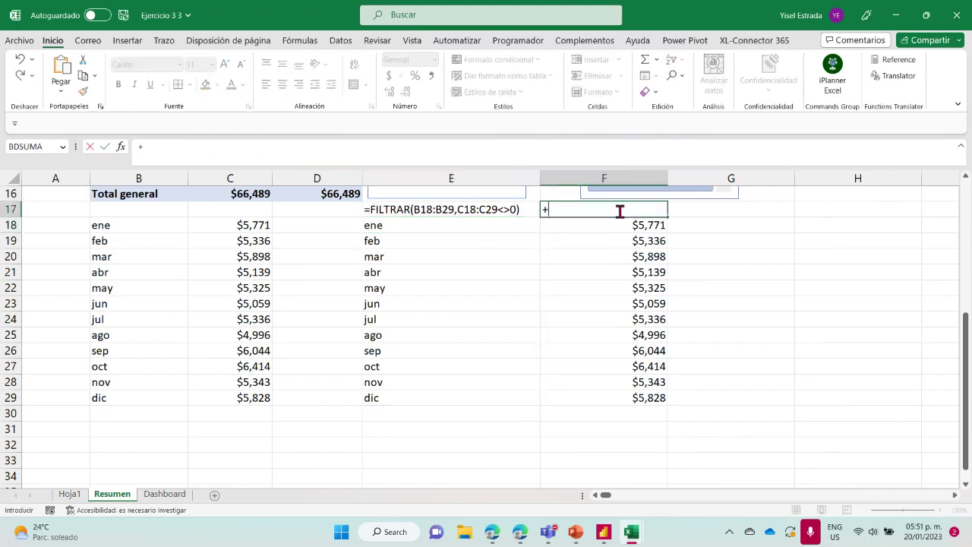
{"action": "key", "text": "BackSpace"}
{"action": "type", "text": "=for"}
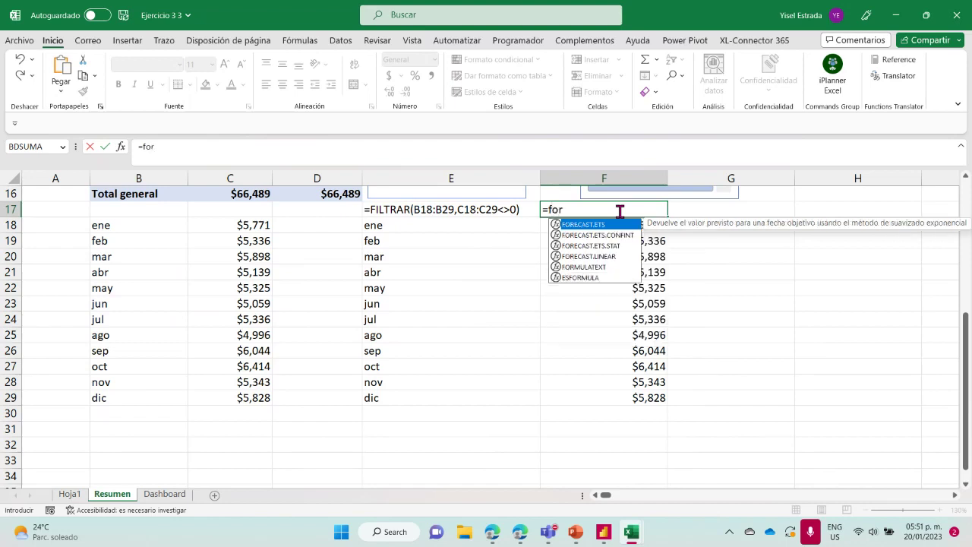
{"action": "double_click", "coordinate": [583, 267]}
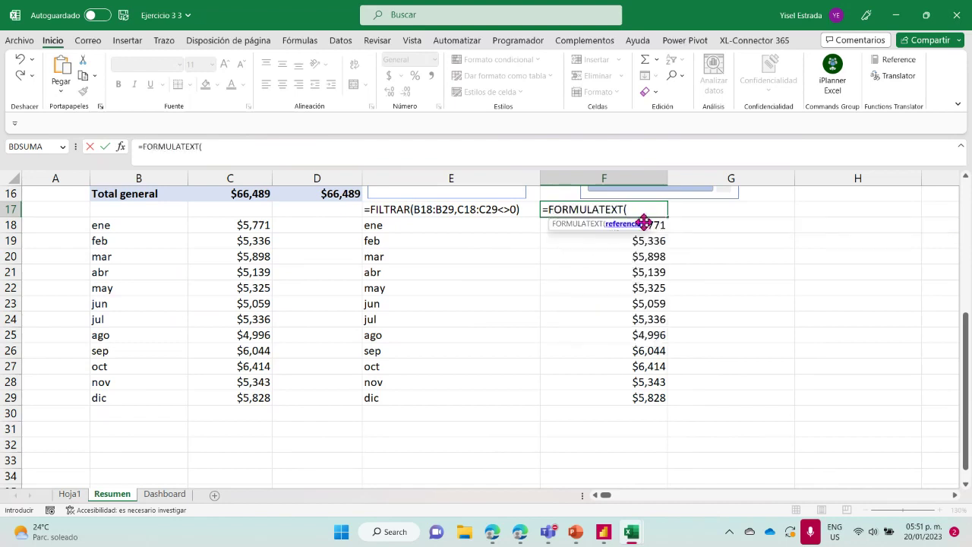
{"action": "left_click", "coordinate": [653, 224]}
{"action": "type", "text": ")"}
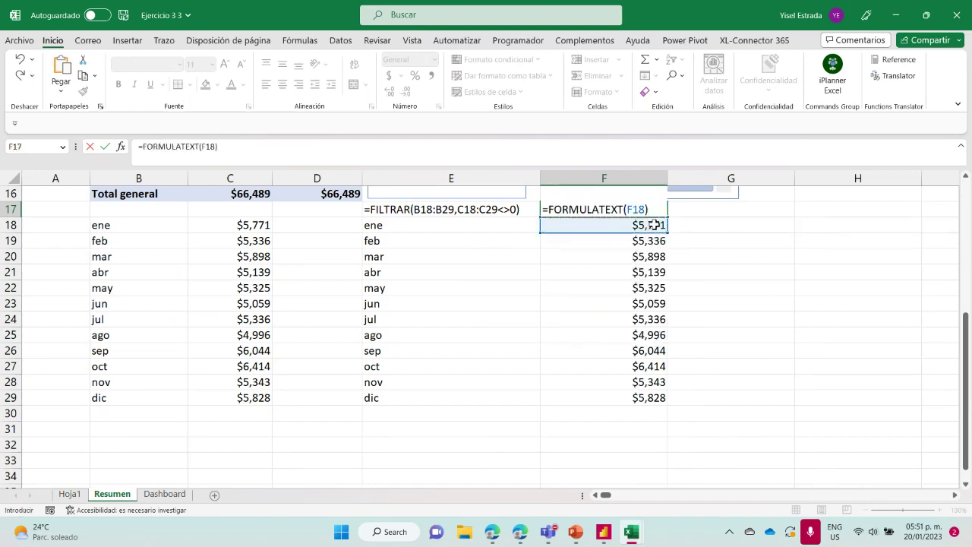
{"action": "key", "text": "Return"}
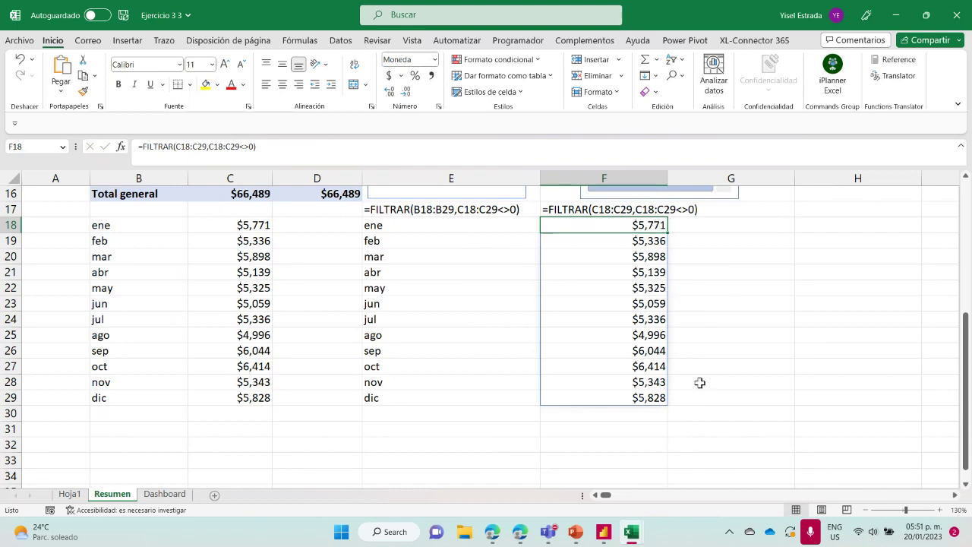
Step: Switch to the Ejercicio 3 mio workbook and view its Dashbord sheet
{"action": "left_click", "coordinate": [815, 236]}
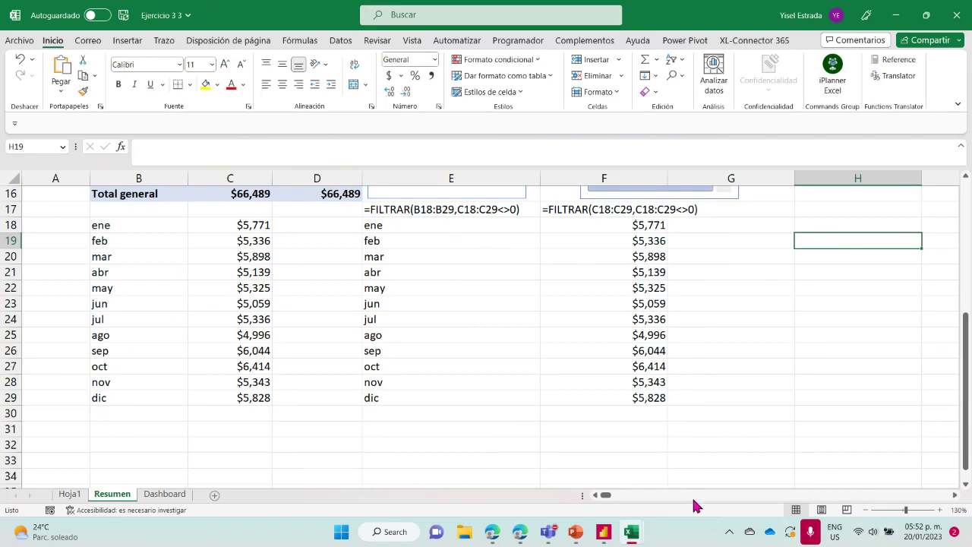
{"action": "left_click", "coordinate": [955, 495]}
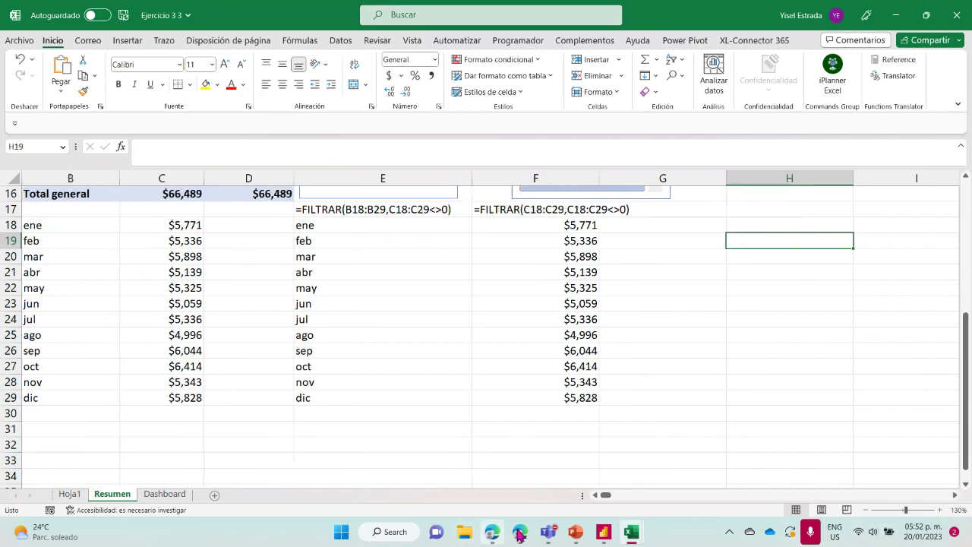
{"action": "mouse_move", "coordinate": [630, 531]}
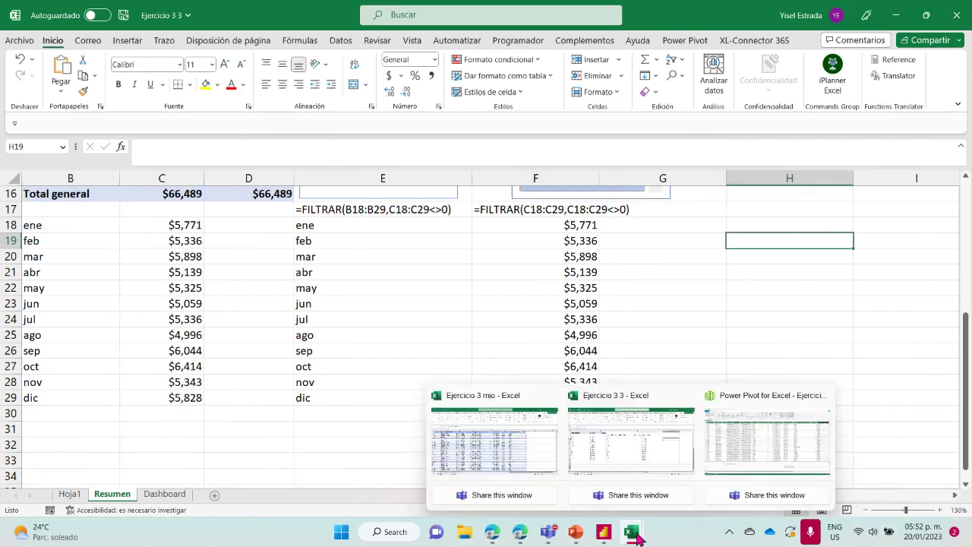
{"action": "left_click", "coordinate": [495, 456]}
{"action": "left_click", "coordinate": [161, 495]}
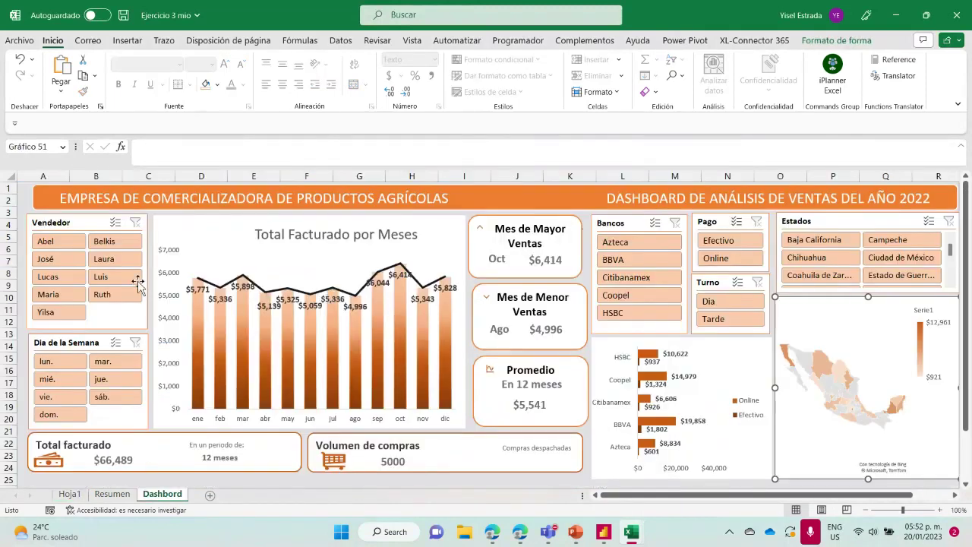
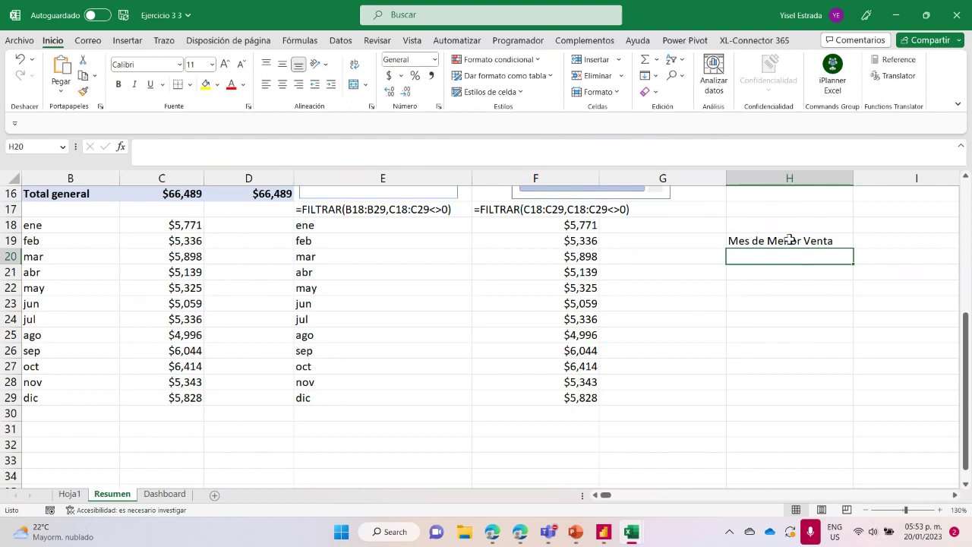
Step: Move the "Mes de Menor Venta" label from H19 up to H18
{"action": "left_click", "coordinate": [789, 239]}
{"action": "left_click_drag", "start_coordinate": [788, 233], "coordinate": [788, 223]}
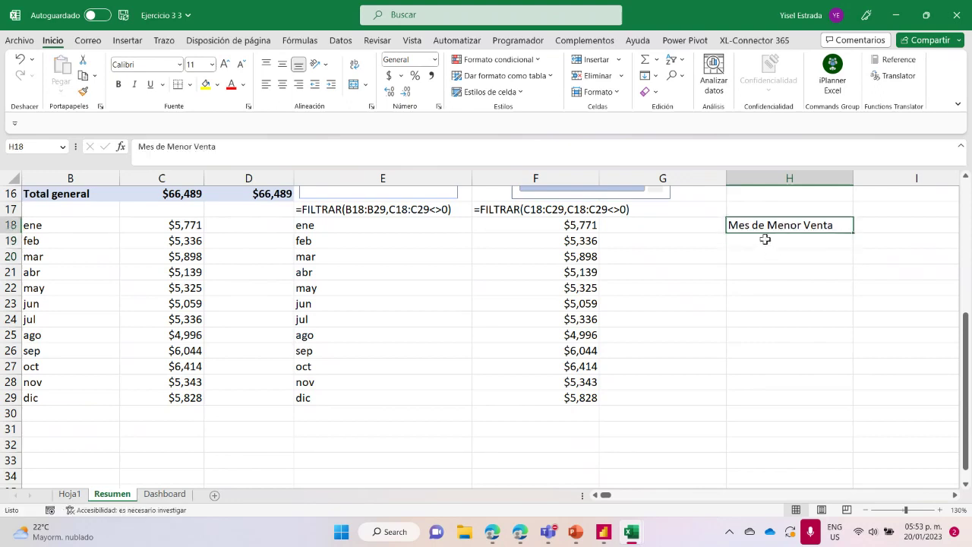
Step: Begin a formula in H19 with NOMPROPIO and a nested INDICE that uses the month names E18# as its array
{"action": "left_click", "coordinate": [752, 245]}
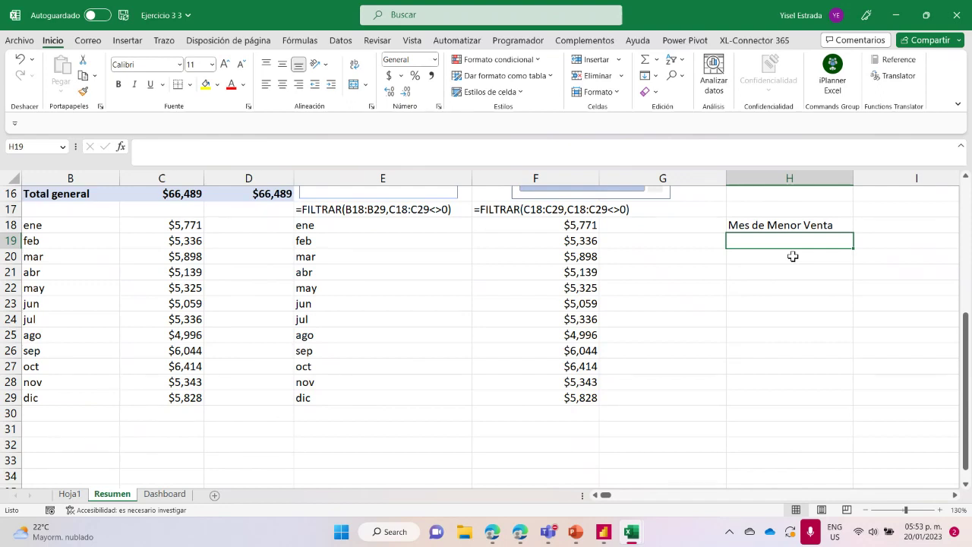
{"action": "type", "text": "=nom"}
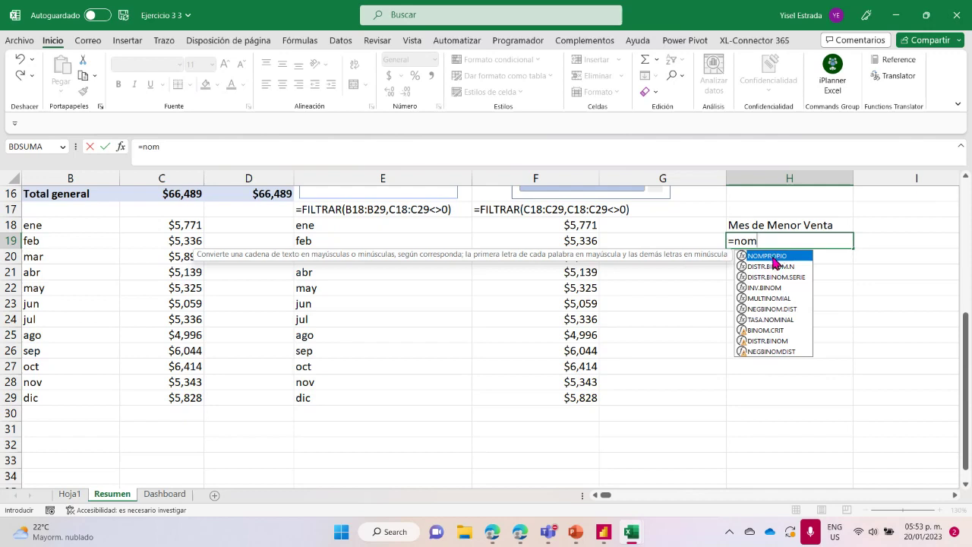
{"action": "double_click", "coordinate": [777, 260]}
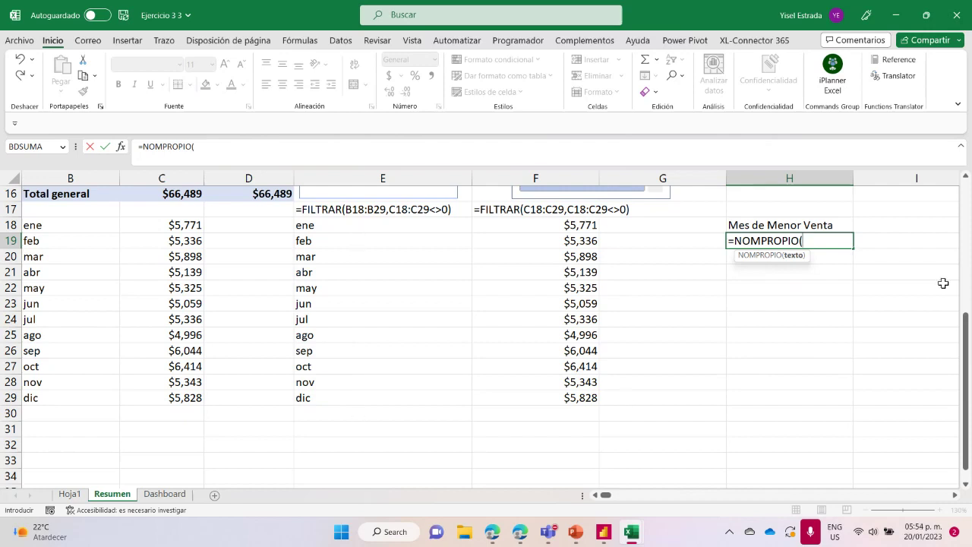
{"action": "type", "text": "ind"}
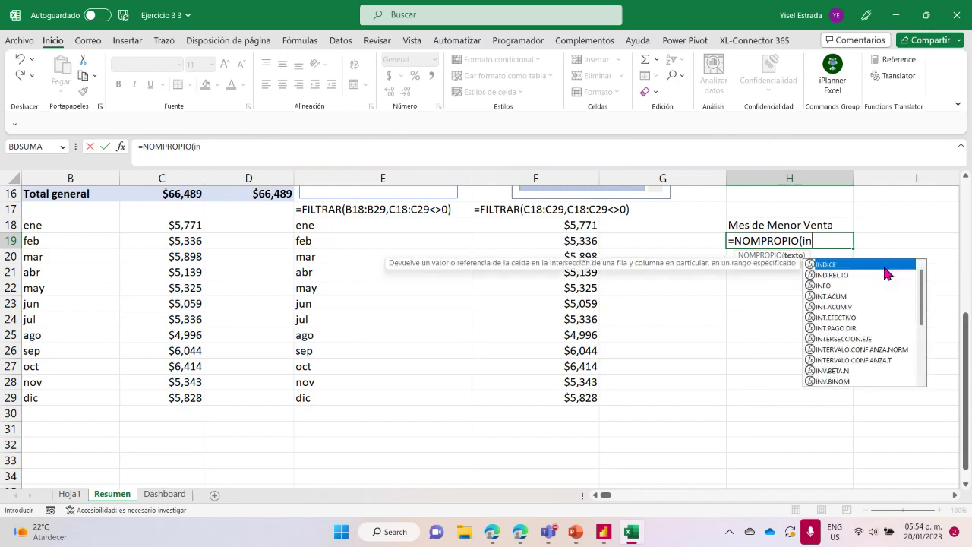
{"action": "double_click", "coordinate": [826, 269]}
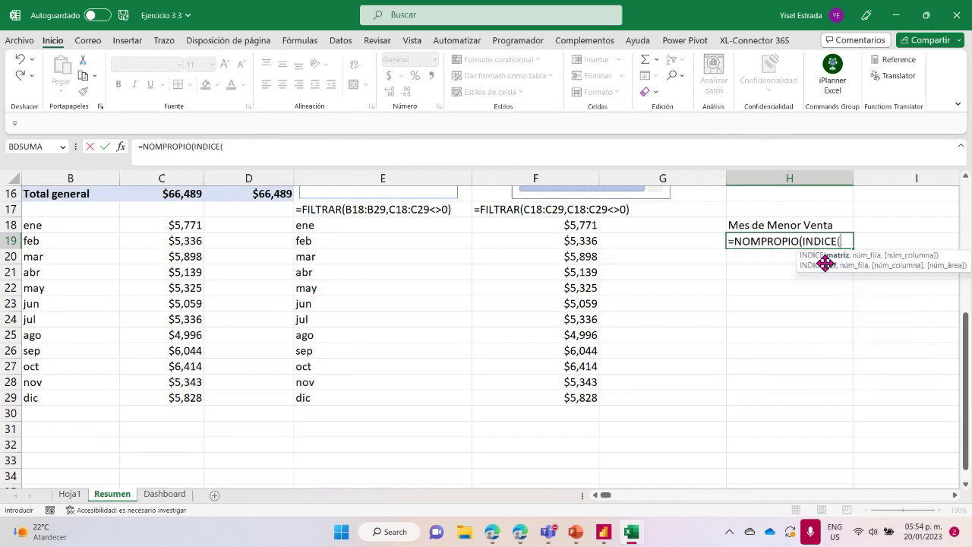
{"action": "left_click_drag", "start_coordinate": [332, 226], "coordinate": [422, 395]}
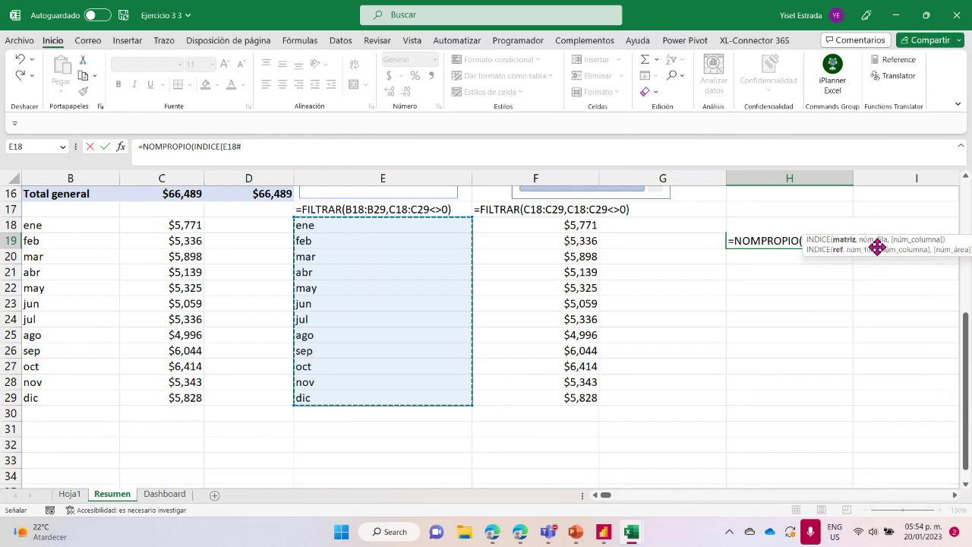
{"action": "type", "text": ","}
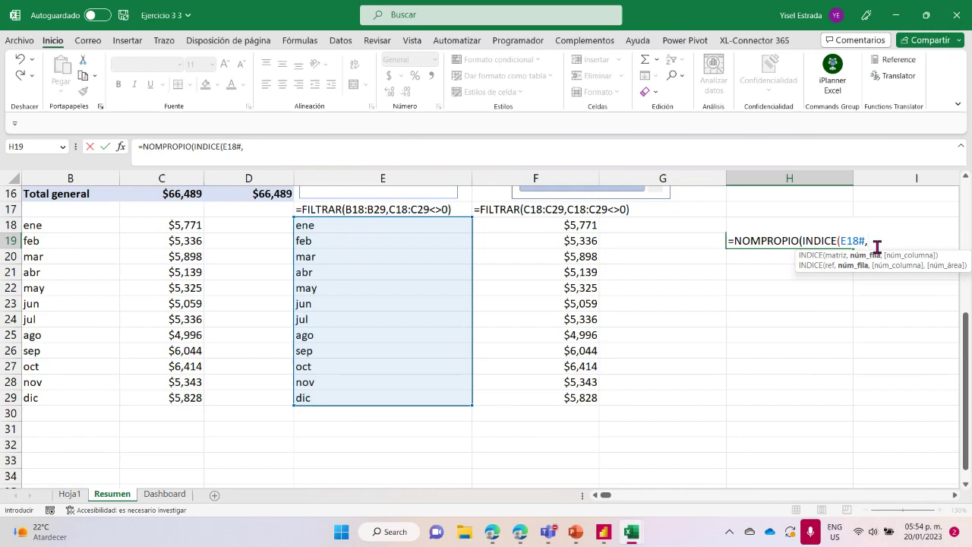
Step: Nest COINCIDIR as the row number of INDICE, with MIN(F18#) as its lookup value
{"action": "type", "text": "coin"}
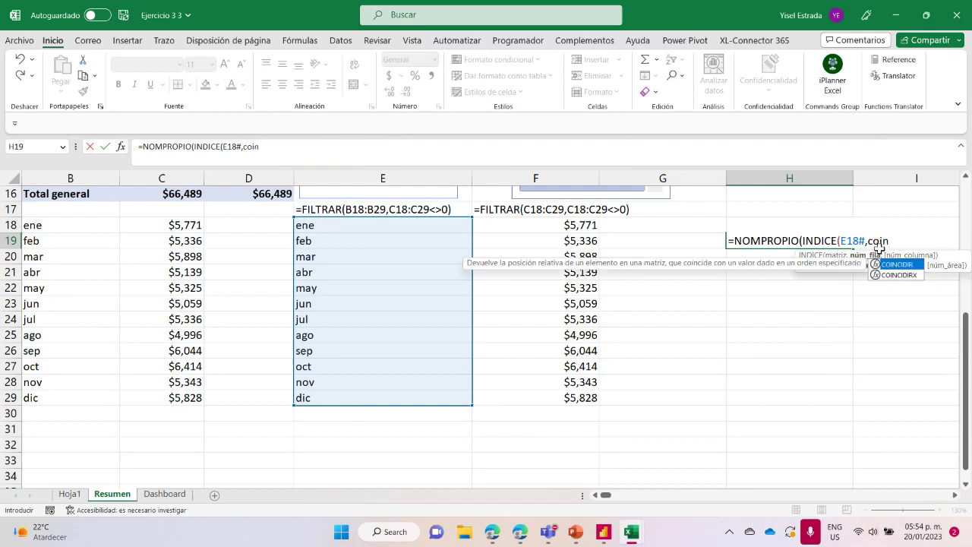
{"action": "double_click", "coordinate": [914, 264]}
{"action": "type", "text": "min"}
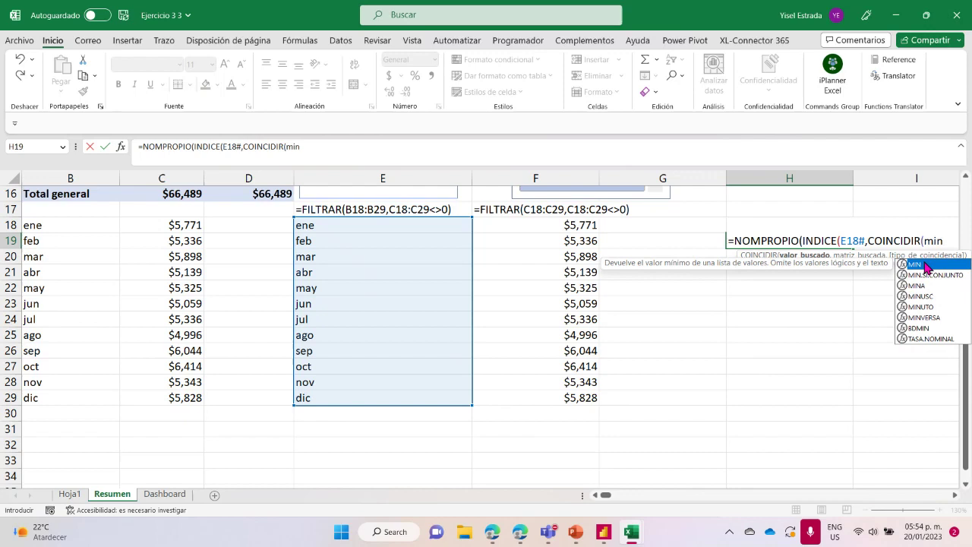
{"action": "type", "text": "("}
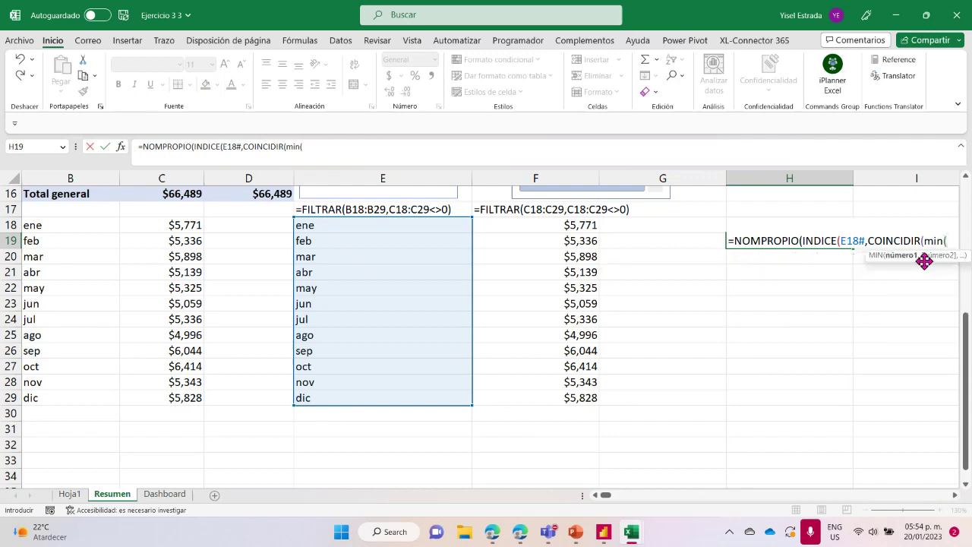
{"action": "left_click_drag", "start_coordinate": [562, 225], "coordinate": [549, 397]}
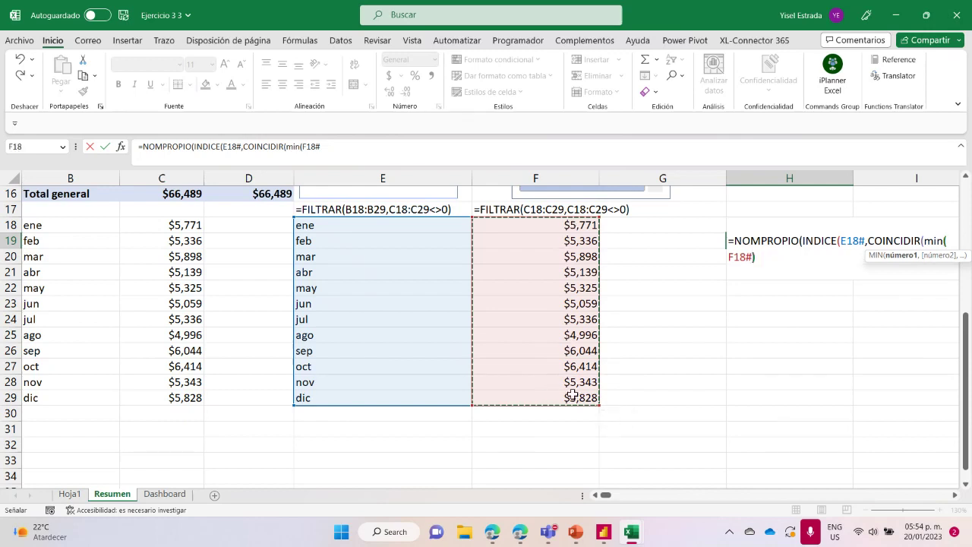
{"action": "type", "text": ")"}
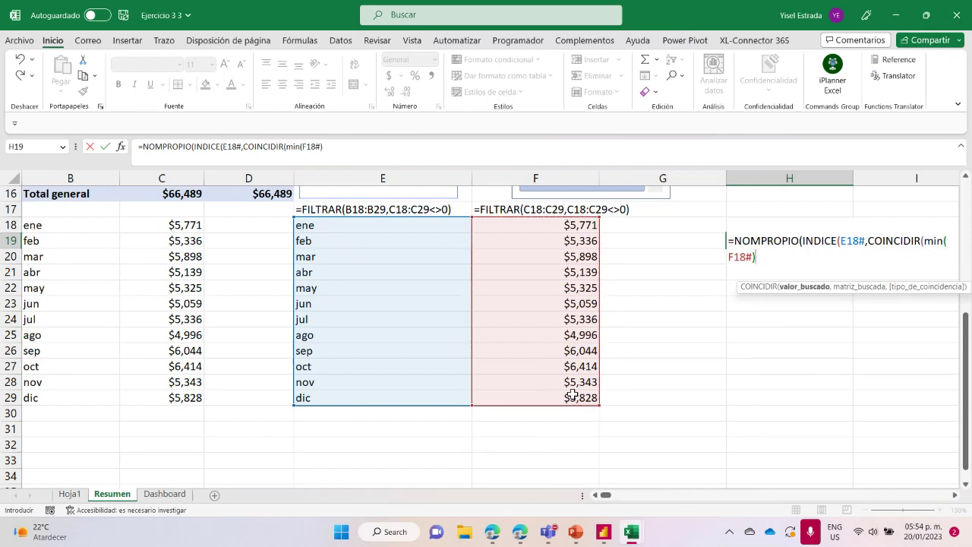
{"action": "type", "text": ","}
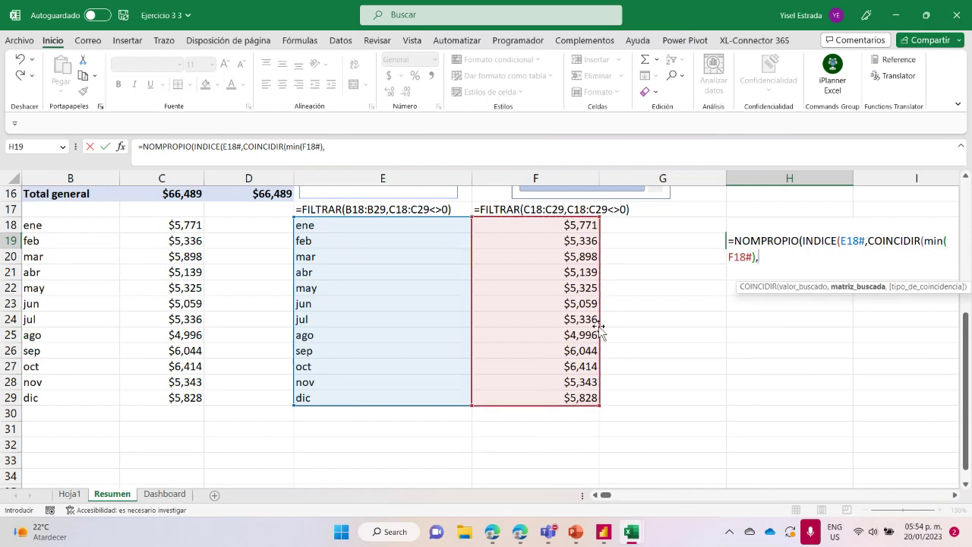
Step: Give COINCIDIR the lookup array F18# with exact match 0, and complete the lowest-sales month formula in H19
{"action": "left_click_drag", "start_coordinate": [549, 226], "coordinate": [529, 392]}
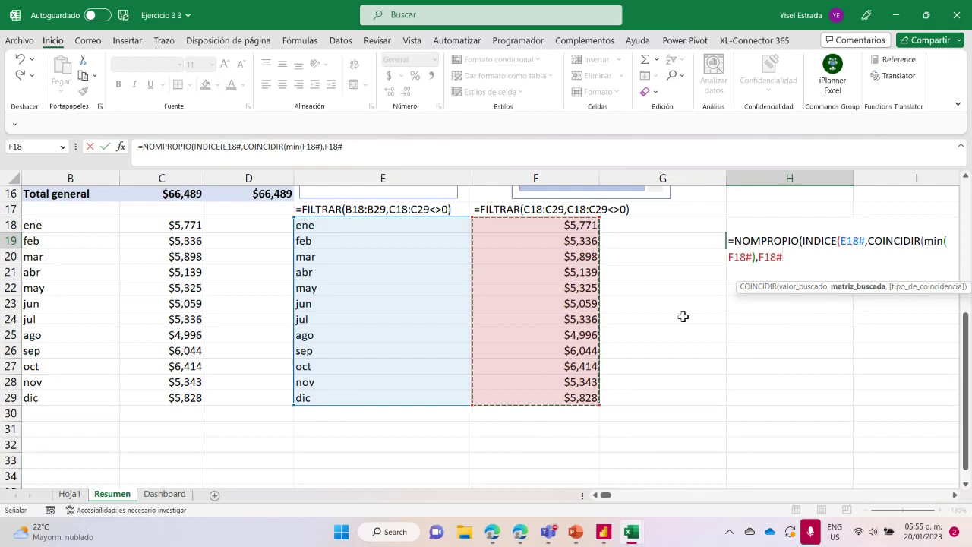
{"action": "type", "text": ","}
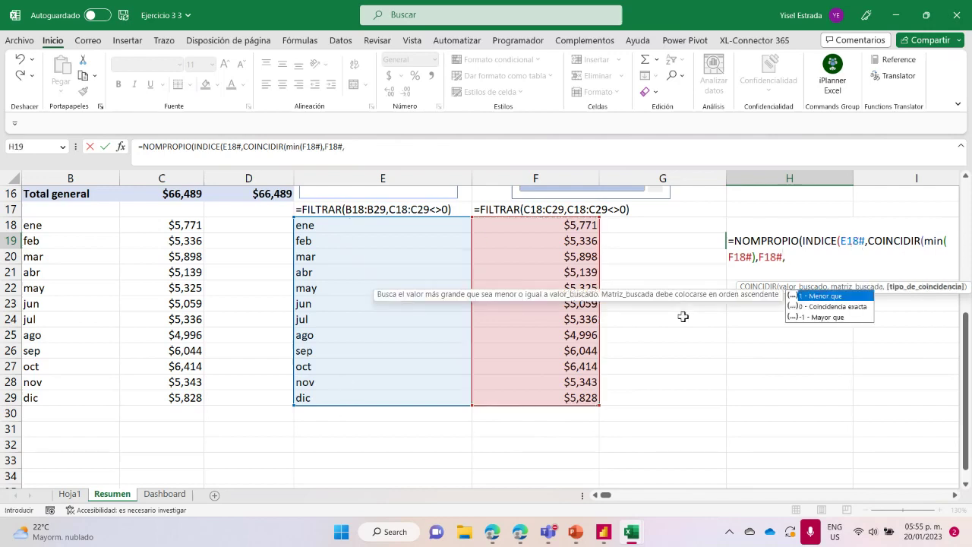
{"action": "double_click", "coordinate": [823, 307]}
{"action": "type", "text": ")"}
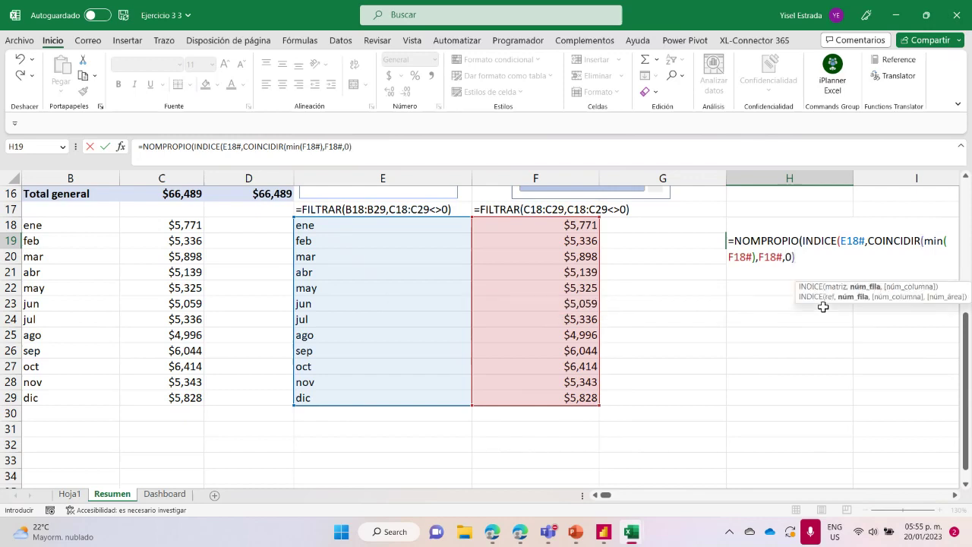
{"action": "type", "text": ")"}
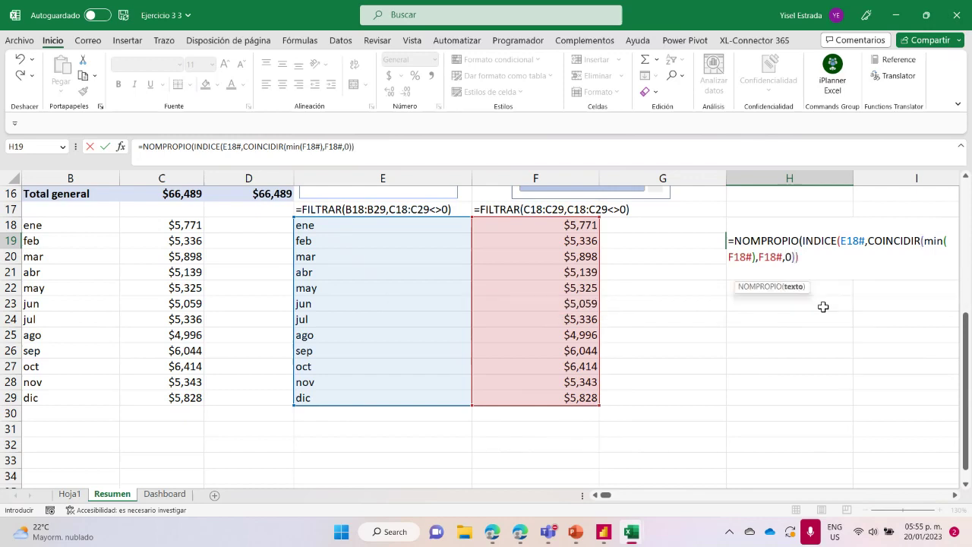
{"action": "type", "text": ")"}
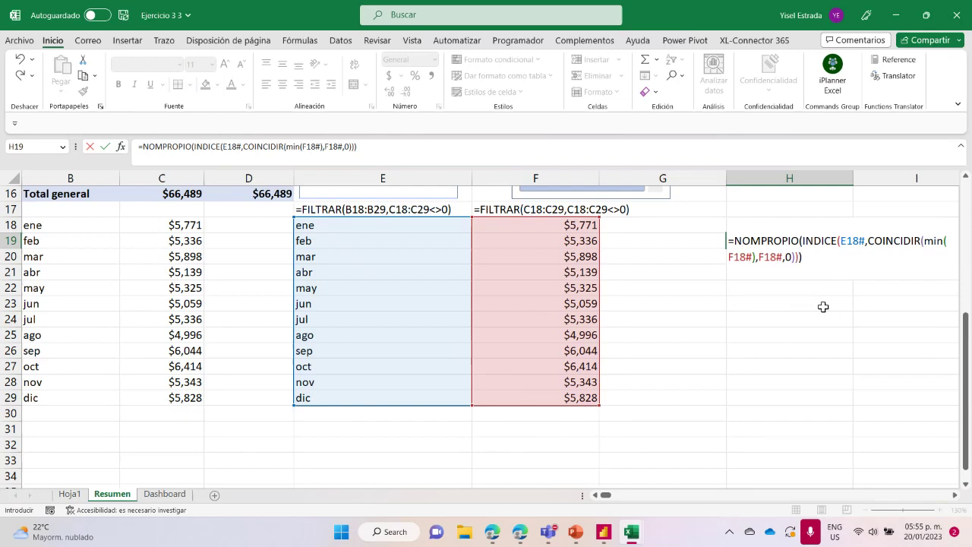
{"action": "key", "text": "Return"}
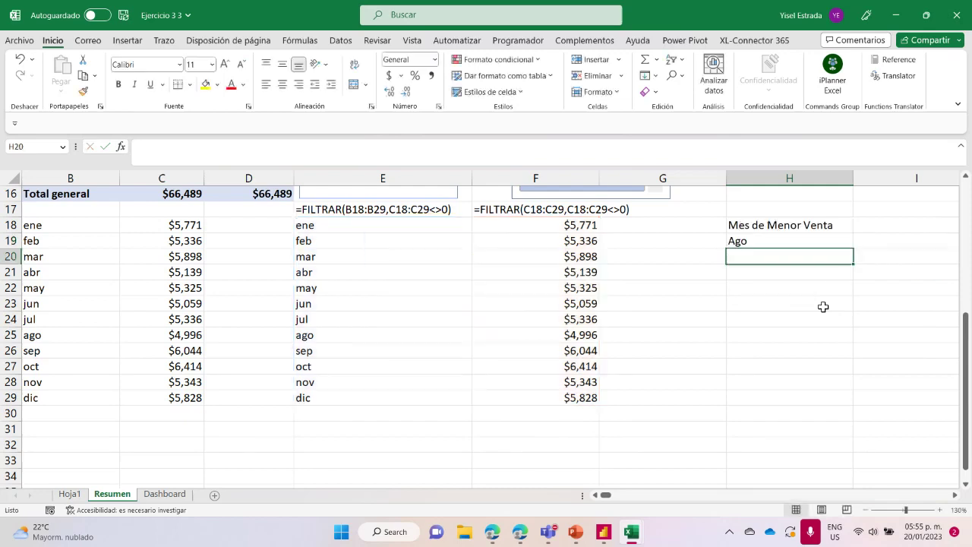
Step: Check the month returned in H19 against the August row, E25:F25, of the filtered table
{"action": "left_click", "coordinate": [762, 241]}
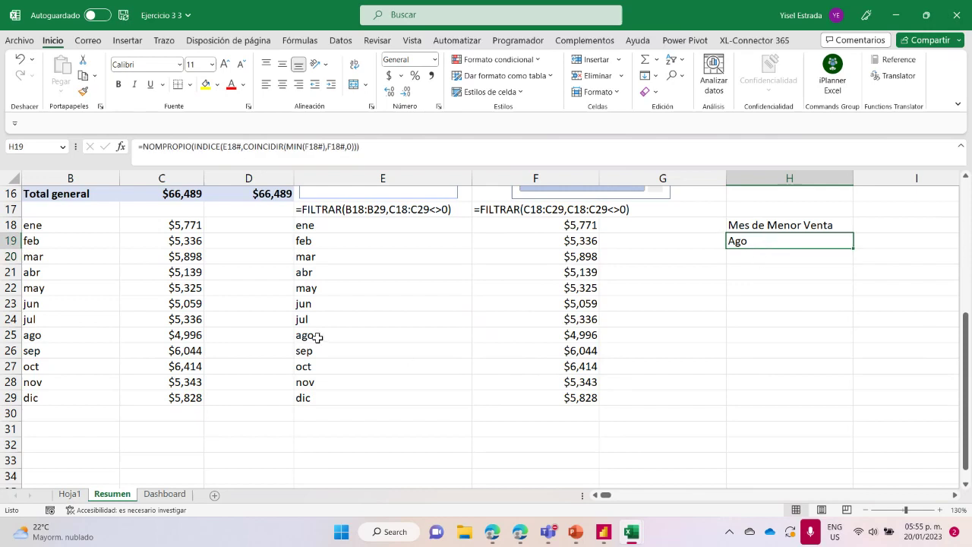
{"action": "left_click", "coordinate": [344, 337]}
{"action": "left_click_drag", "start_coordinate": [344, 336], "coordinate": [560, 335]}
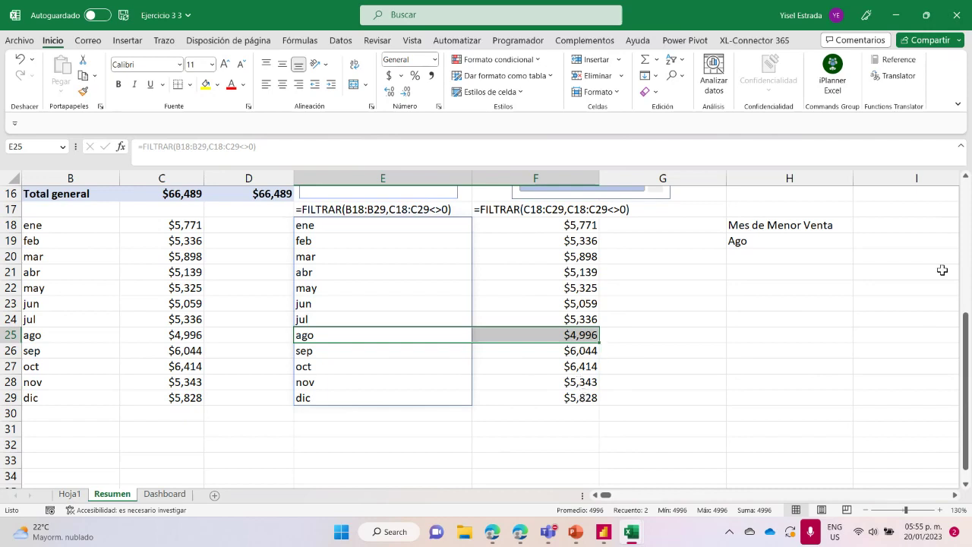
{"action": "left_click", "coordinate": [877, 244]}
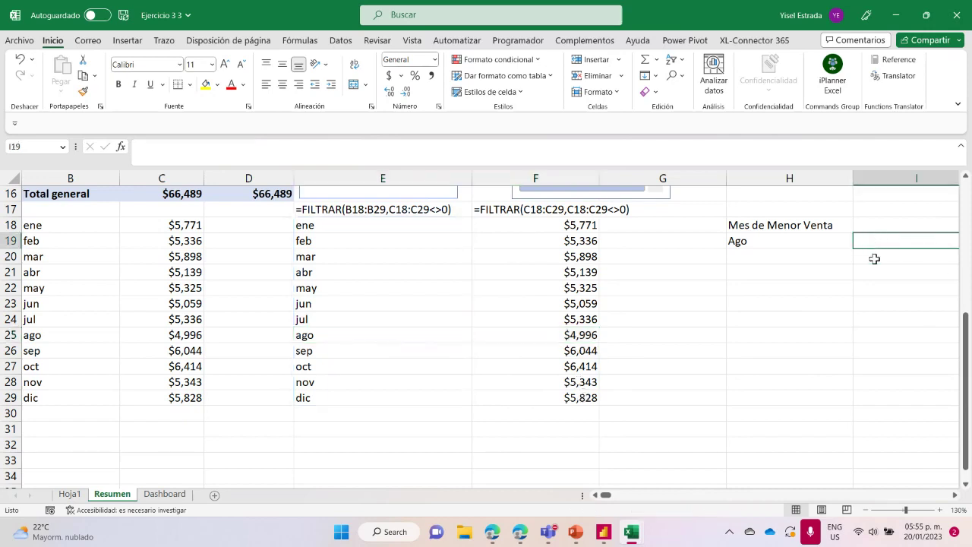
Step: Consult the Mes de Menor Ventas card in the Ejercicio 3 mio dashboard and begin an INDICE formula in Resumen's I19 with array F18#
{"action": "mouse_move", "coordinate": [624, 530]}
{"action": "left_click", "coordinate": [528, 449]}
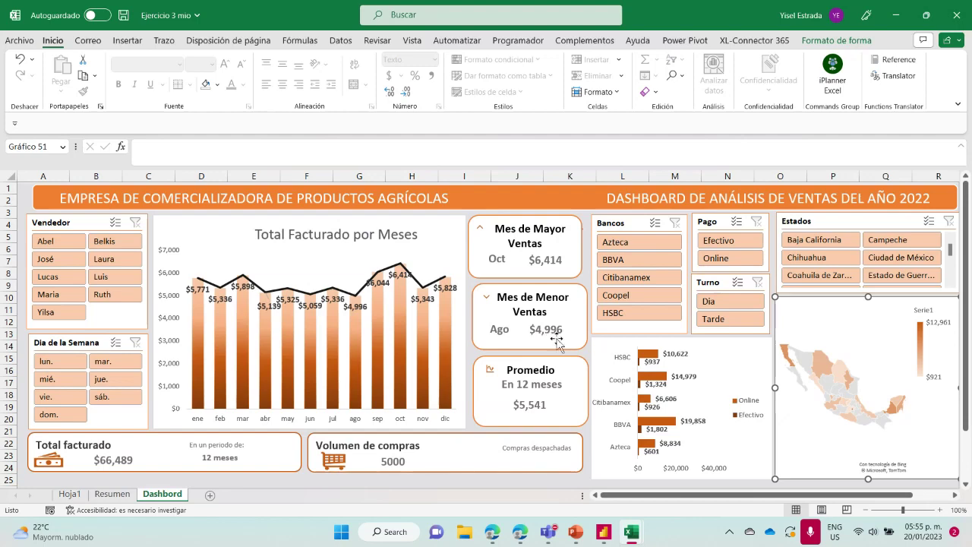
{"action": "mouse_move", "coordinate": [630, 530]}
{"action": "left_click", "coordinate": [656, 464]}
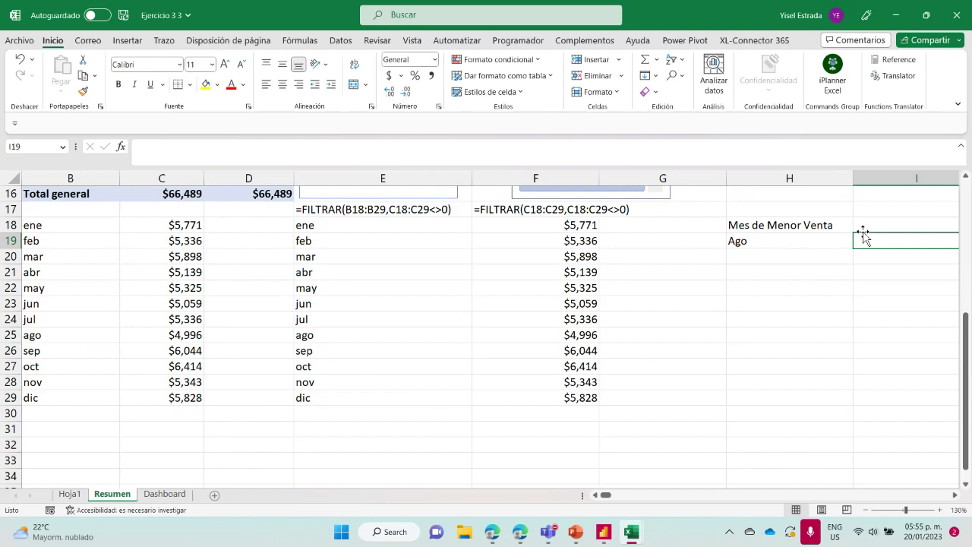
{"action": "type", "text": "="}
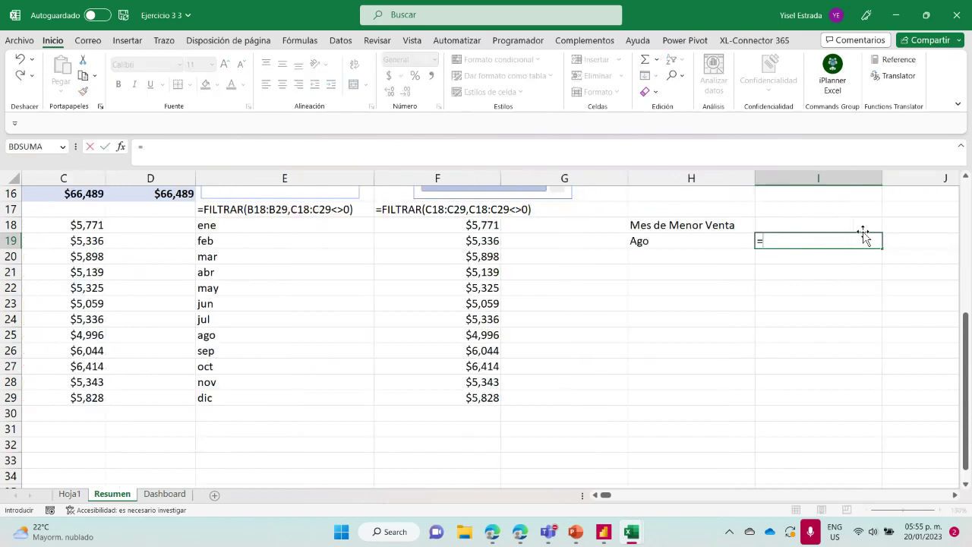
{"action": "type", "text": "In"}
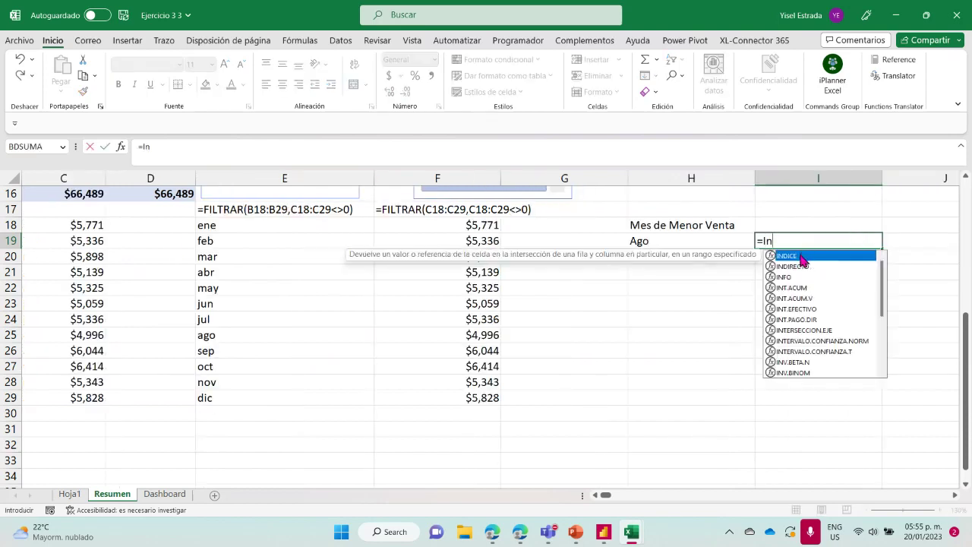
{"action": "double_click", "coordinate": [798, 255]}
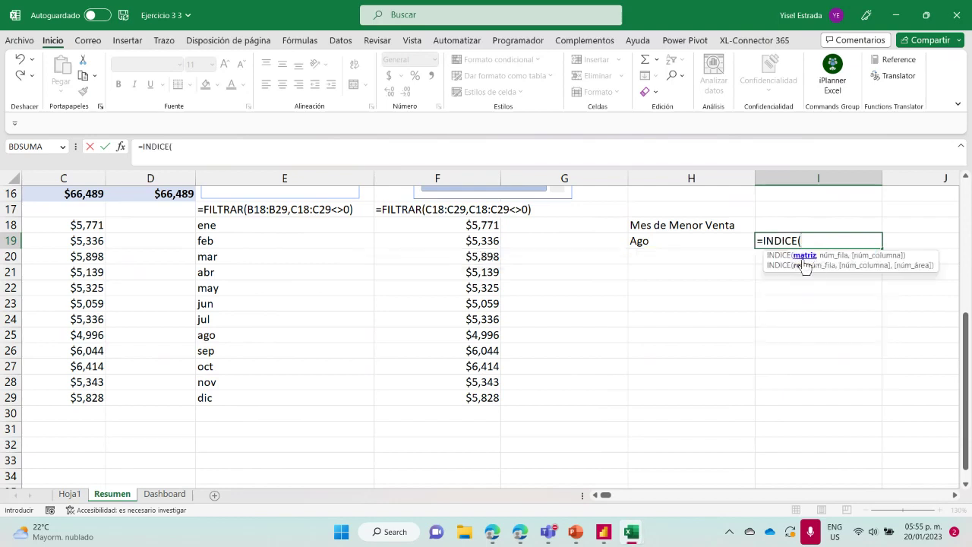
{"action": "left_click_drag", "start_coordinate": [440, 226], "coordinate": [436, 395]}
Step: Nest COINCIDIR as the row number of the INDICE formula in I19, with MIN(F18#) as its lookup value
{"action": "type", "text": ",coi"}
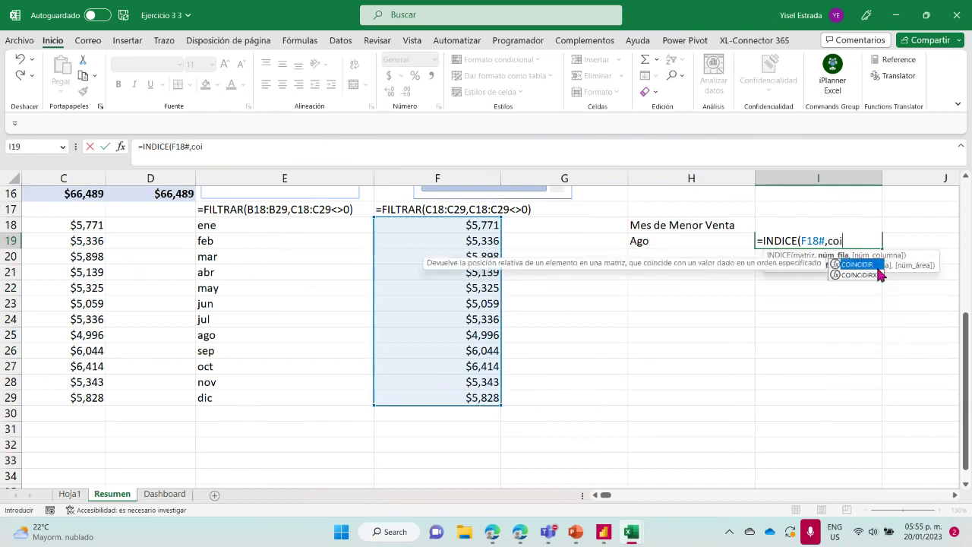
{"action": "double_click", "coordinate": [874, 264]}
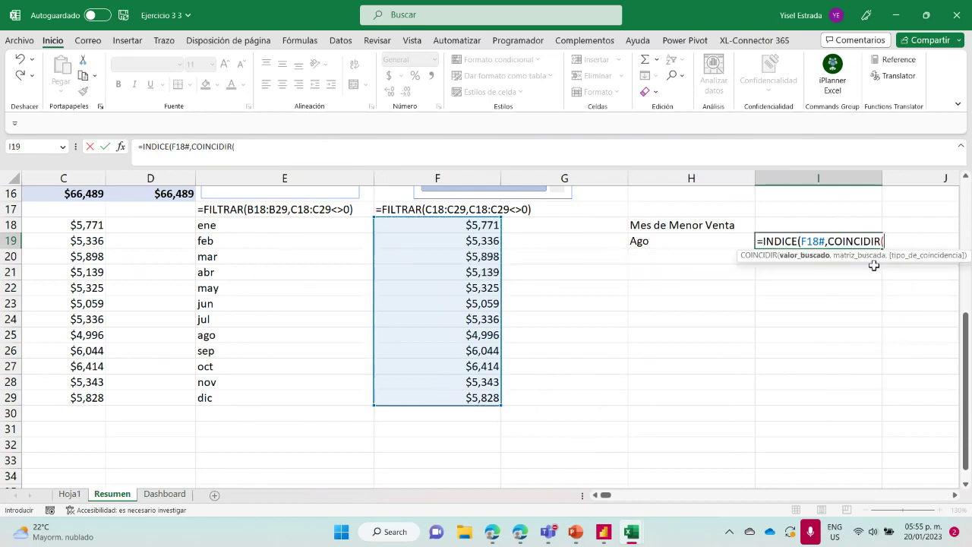
{"action": "type", "text": "Ma"}
{"action": "key", "text": "BackSpace"}
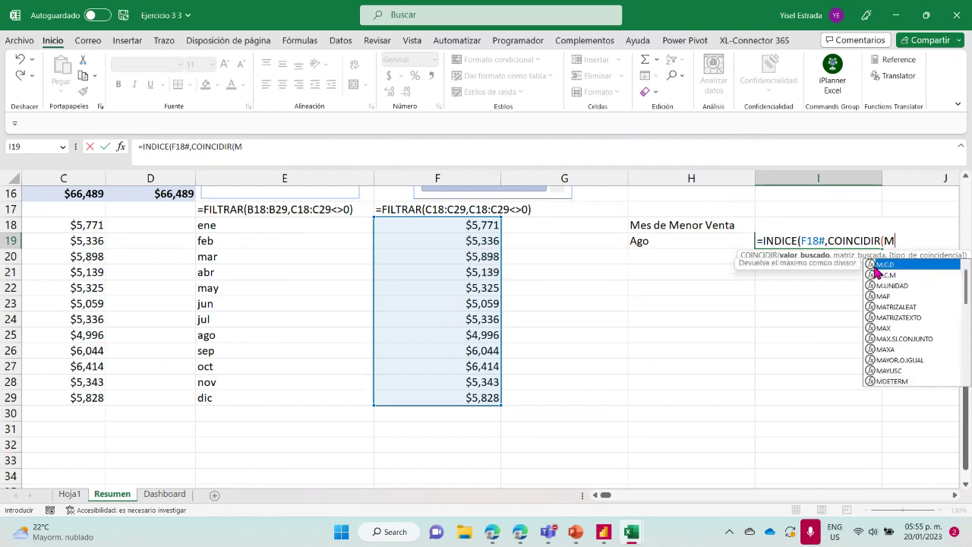
{"action": "type", "text": "in"}
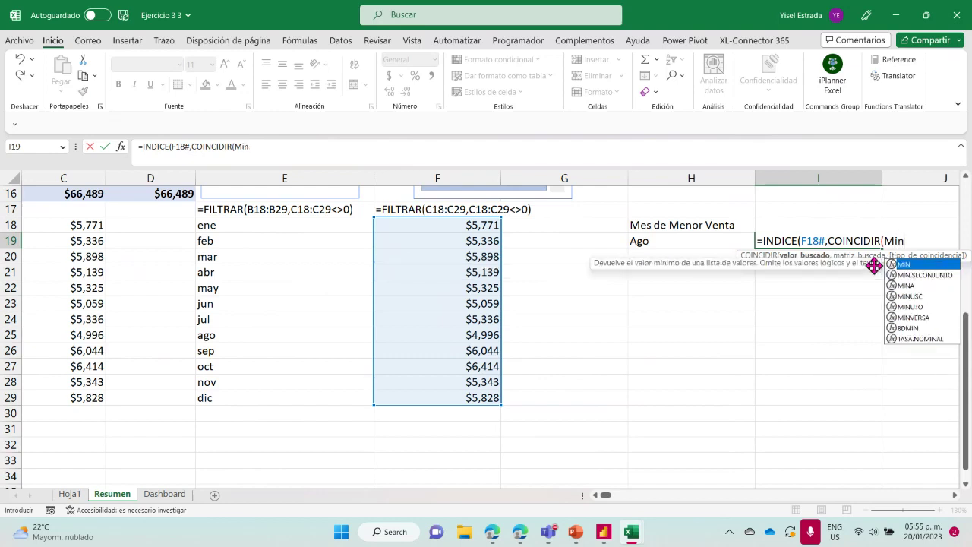
{"action": "type", "text": "("}
{"action": "left_click_drag", "start_coordinate": [400, 224], "coordinate": [433, 389]}
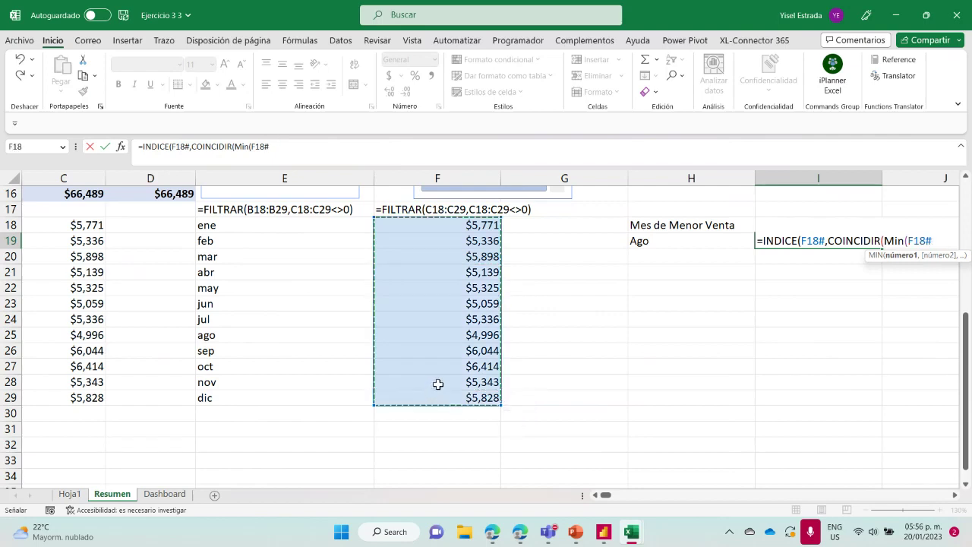
{"action": "type", "text": "),"}
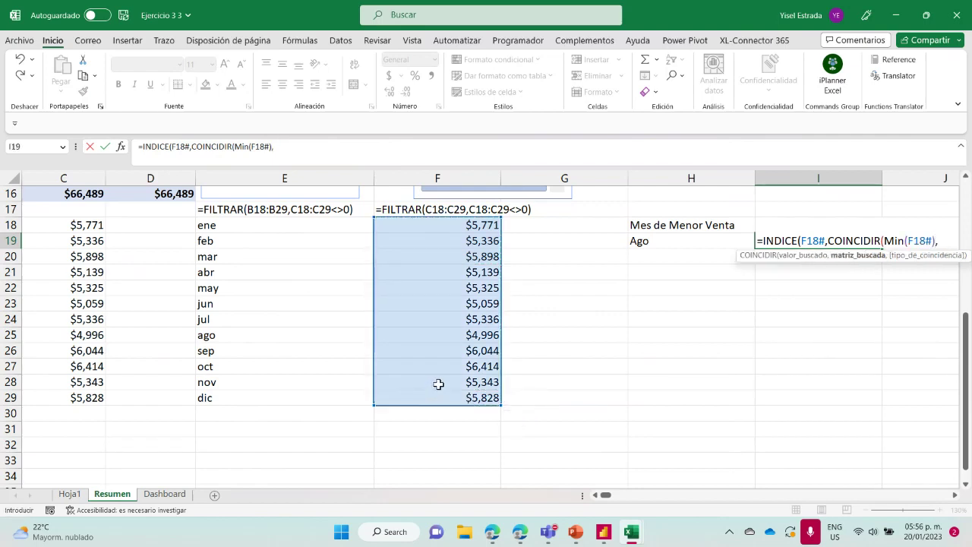
Step: Set COINCIDIR's lookup array to F18# with exact match 0, and complete the lowest-sales amount formula in I19
{"action": "left_click_drag", "start_coordinate": [430, 224], "coordinate": [427, 398]}
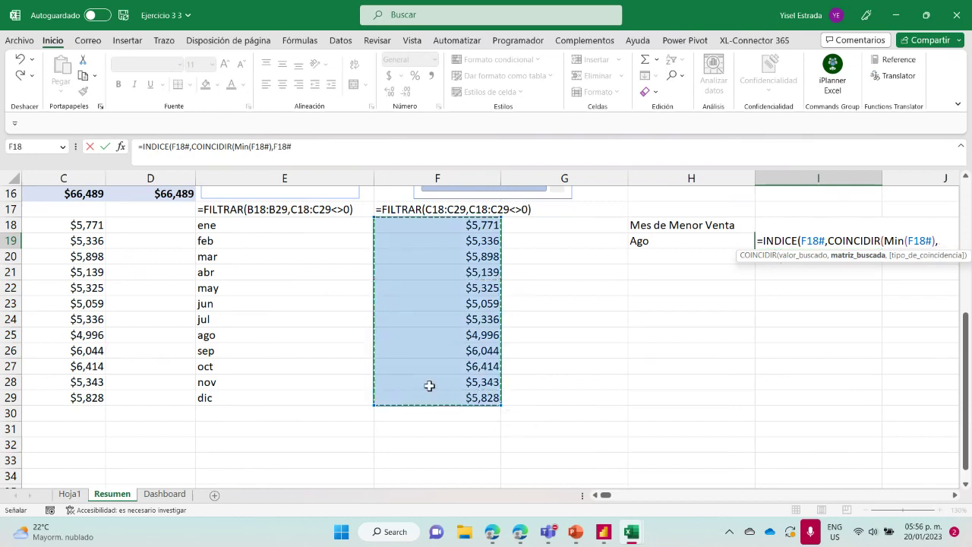
{"action": "type", "text": ",0"}
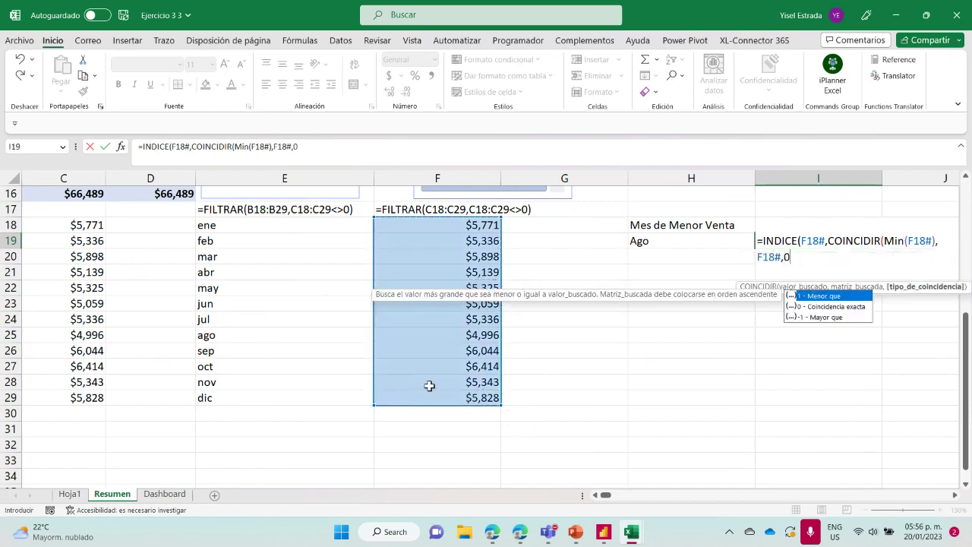
{"action": "type", "text": ")"}
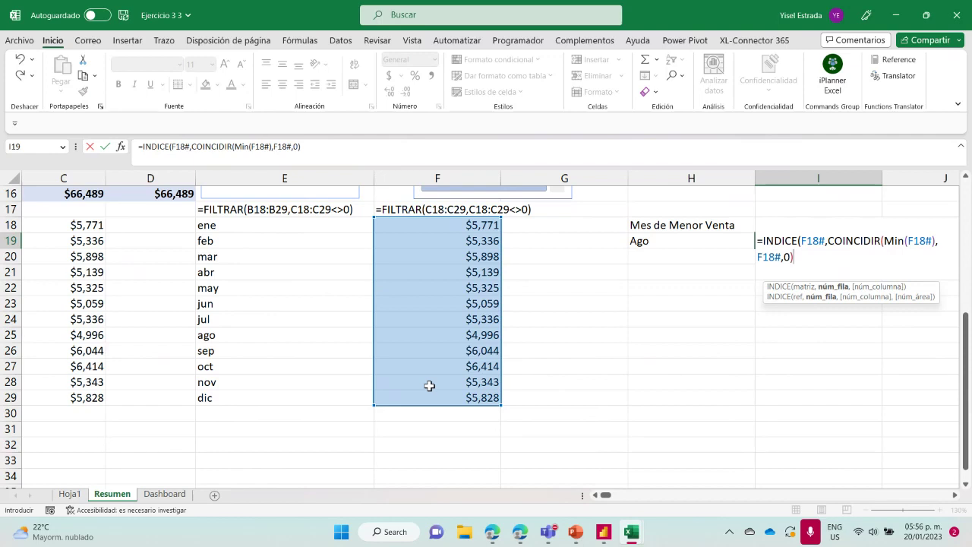
{"action": "type", "text": ")"}
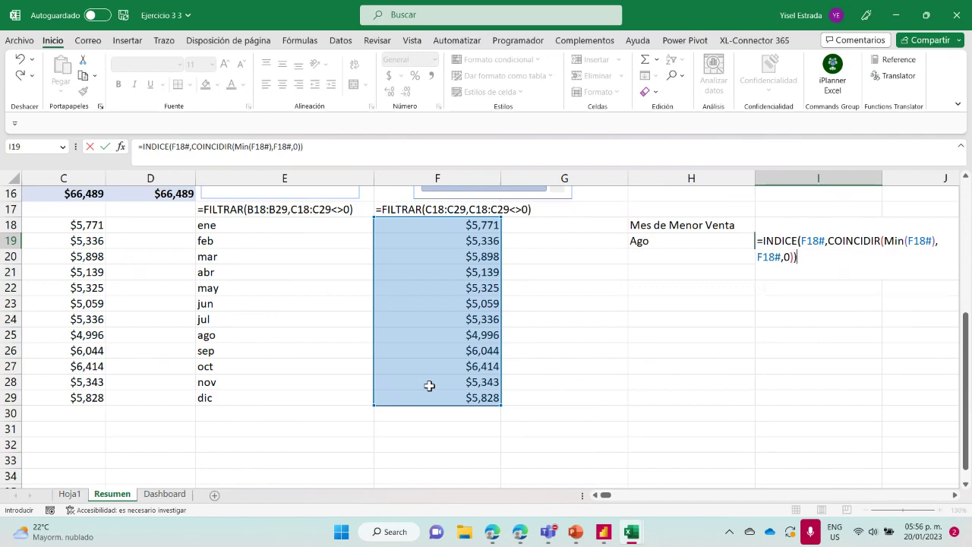
{"action": "key", "text": "Return"}
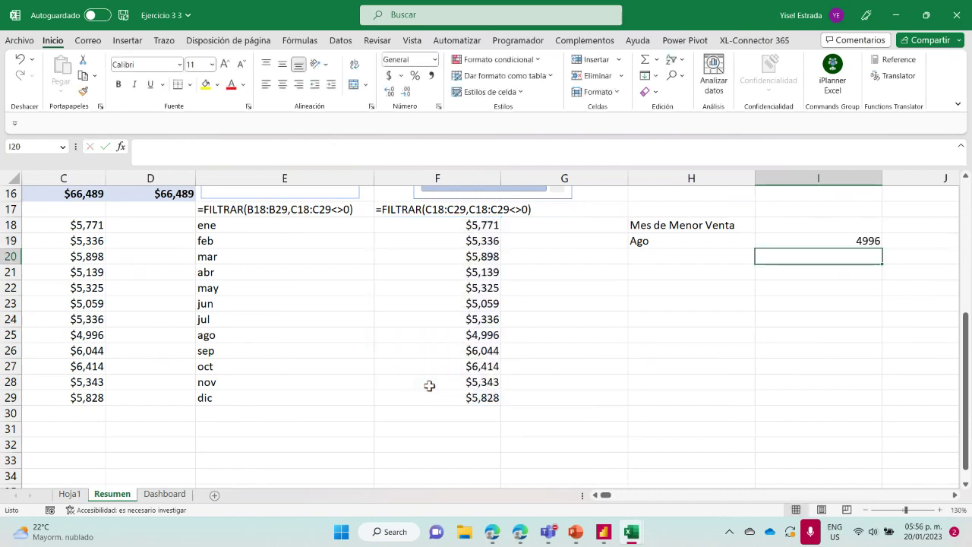
Step: Format the lowest-sales amount in I19 as Moneda with no decimal places
{"action": "left_click", "coordinate": [824, 239]}
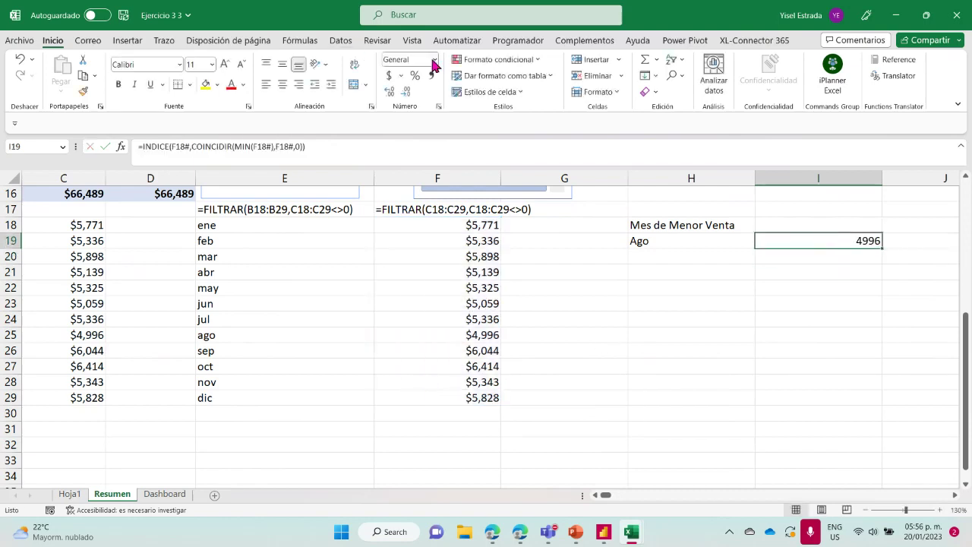
{"action": "left_click", "coordinate": [435, 59]}
{"action": "left_click", "coordinate": [436, 148]}
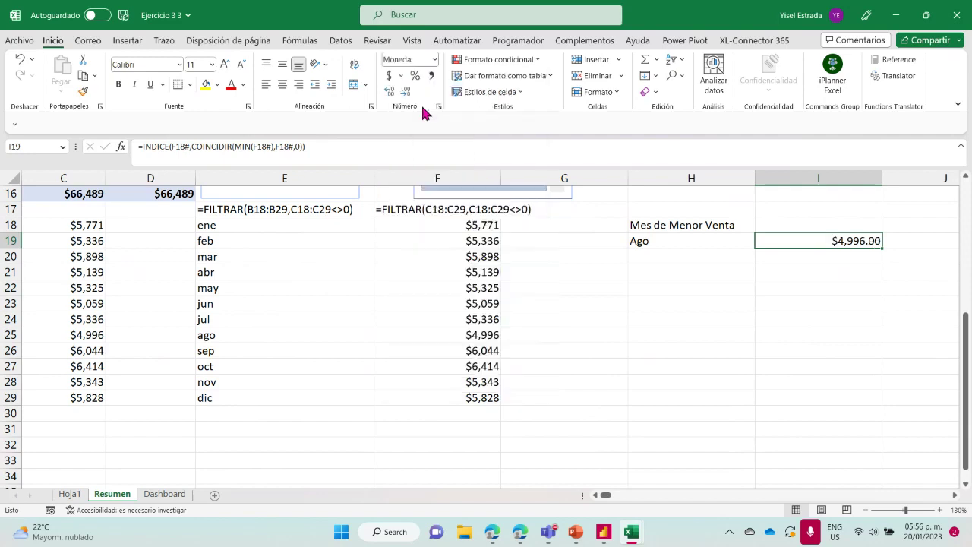
{"action": "left_click", "coordinate": [405, 92]}
{"action": "left_click", "coordinate": [406, 92]}
{"action": "left_click", "coordinate": [642, 272]}
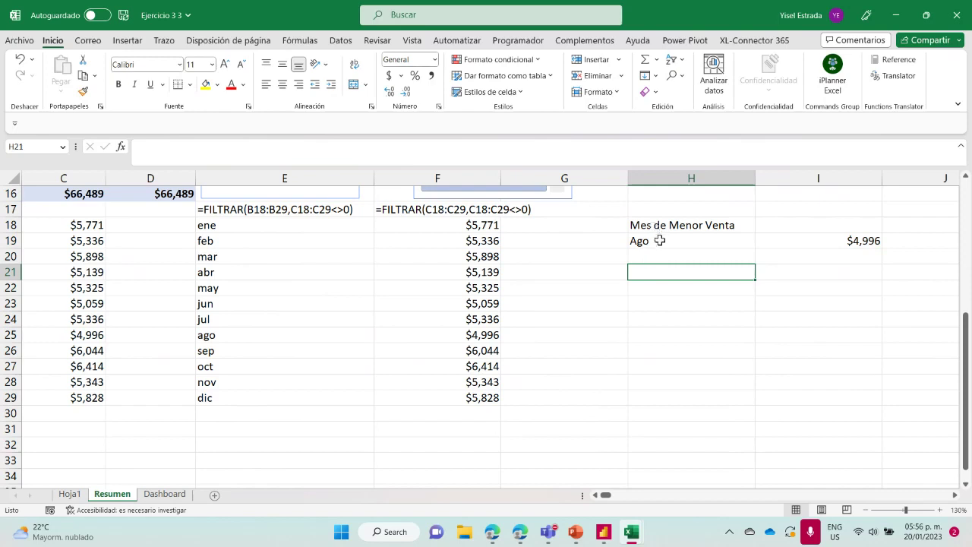
Step: Review the month formula in H19 and copy the lowest-sales block H18:I19 to H21:I22
{"action": "left_click", "coordinate": [659, 241]}
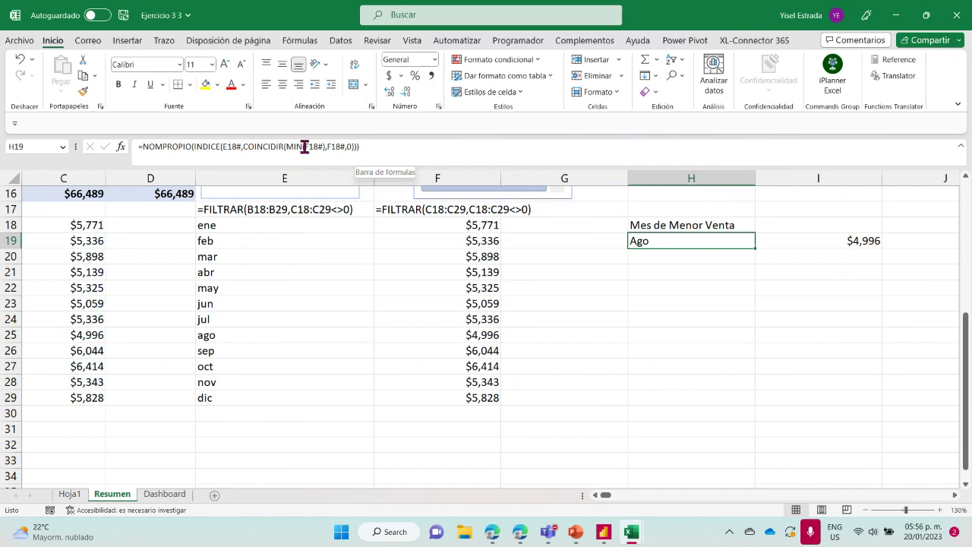
{"action": "left_click", "coordinate": [694, 282]}
{"action": "left_click_drag", "start_coordinate": [636, 224], "coordinate": [807, 238]}
{"action": "key", "text": "ctrl+c"}
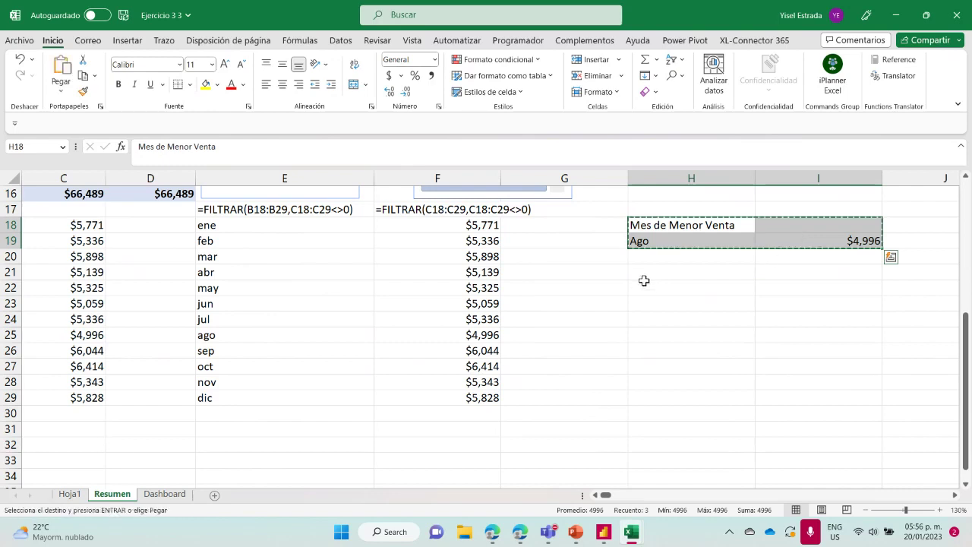
{"action": "left_click", "coordinate": [643, 285]}
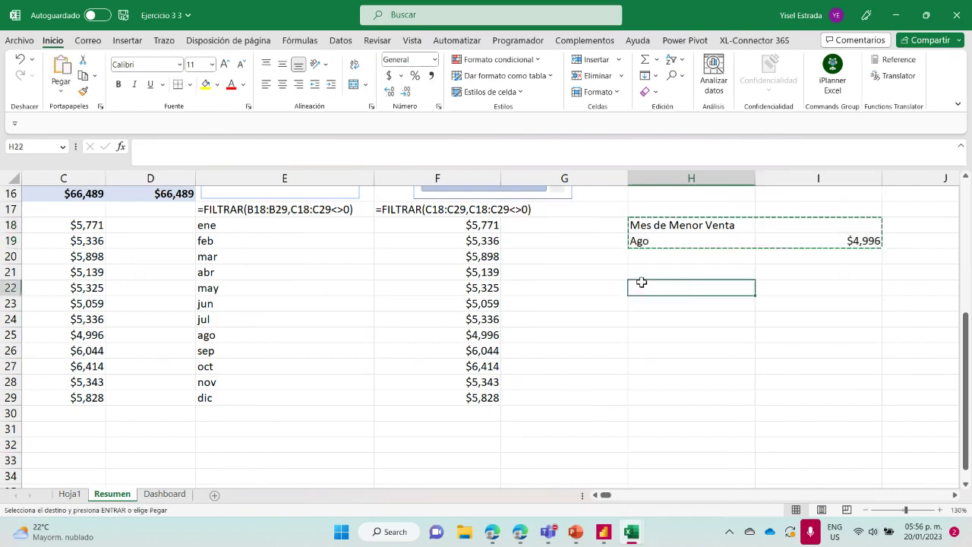
{"action": "left_click", "coordinate": [642, 275]}
{"action": "key", "text": "ctrl+v"}
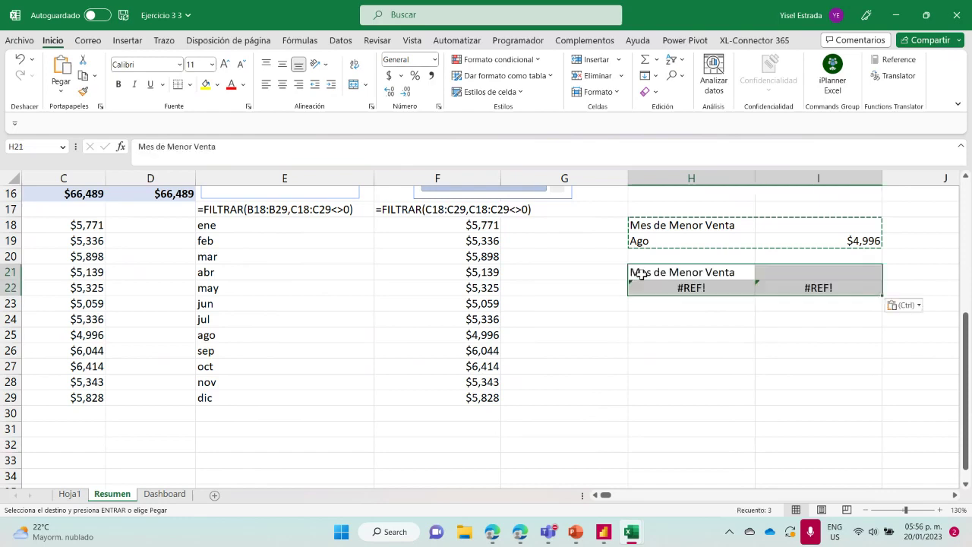
Step: Replace the array of INDICE in the copied H22 formula with the month names E18#
{"action": "left_click", "coordinate": [704, 287]}
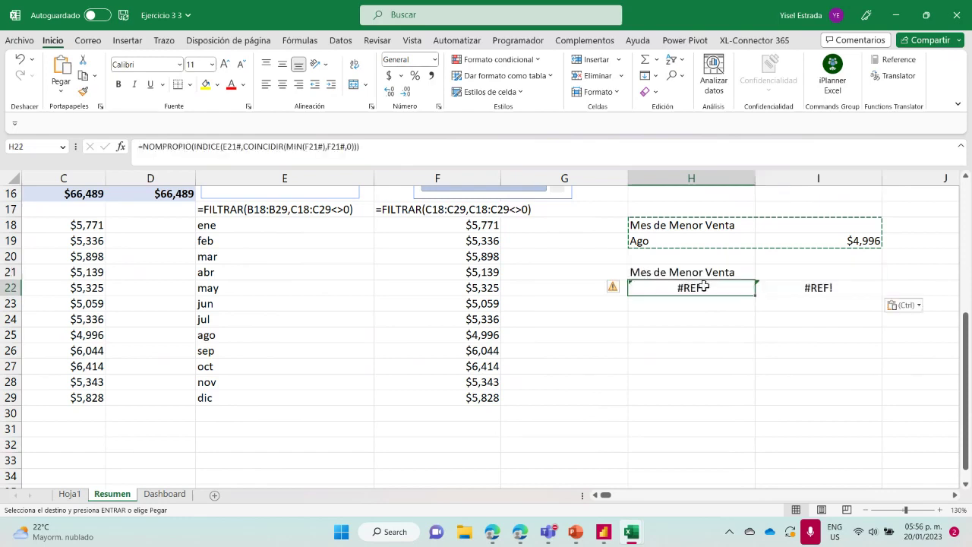
{"action": "left_click", "coordinate": [236, 147]}
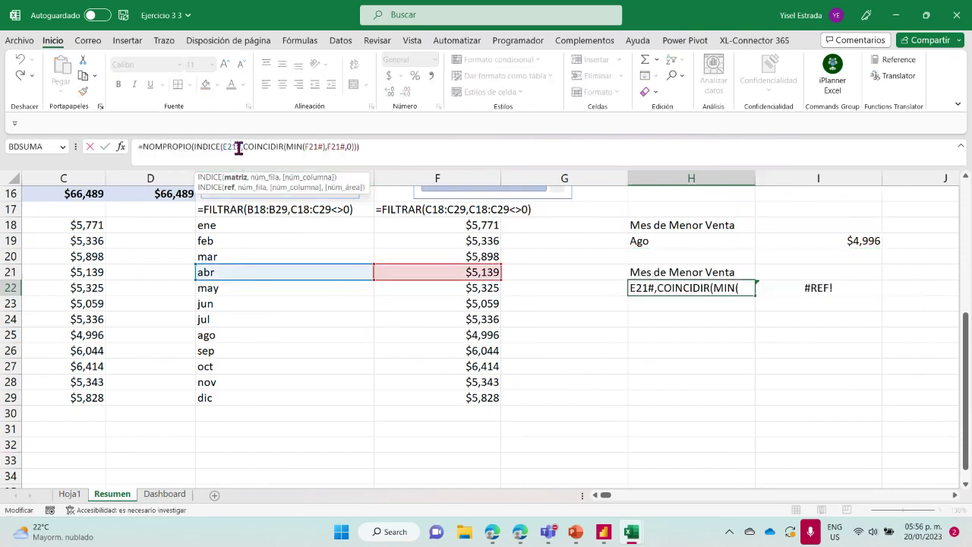
{"action": "left_click", "coordinate": [242, 146]}
{"action": "key", "text": "BackSpace"}
{"action": "key", "text": "BackSpace"}
{"action": "key", "text": "BackSpace"}
{"action": "key", "text": "BackSpace"}
{"action": "key", "text": "BackSpace"}
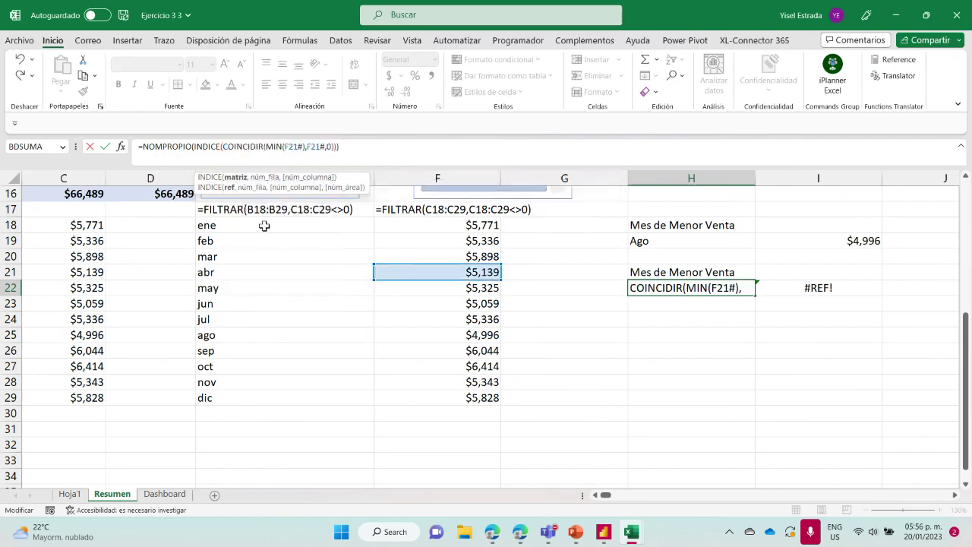
{"action": "left_click_drag", "start_coordinate": [252, 224], "coordinate": [250, 402]}
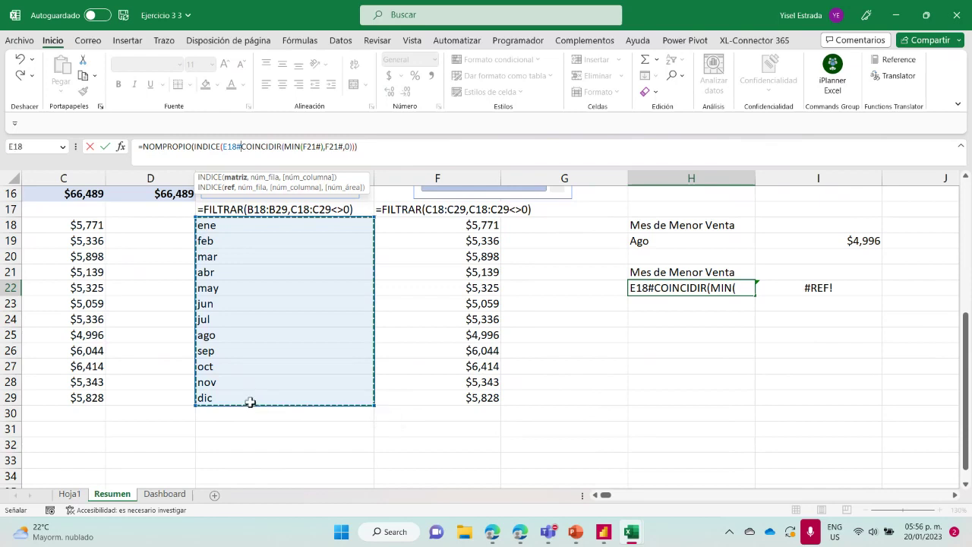
Step: Change the MIN function to MAX inside COINCIDIR in the H22 formula
{"action": "left_click", "coordinate": [300, 146]}
{"action": "key", "text": "BackSpace"}
{"action": "key", "text": "BackSpace"}
{"action": "key", "text": "BackSpace"}
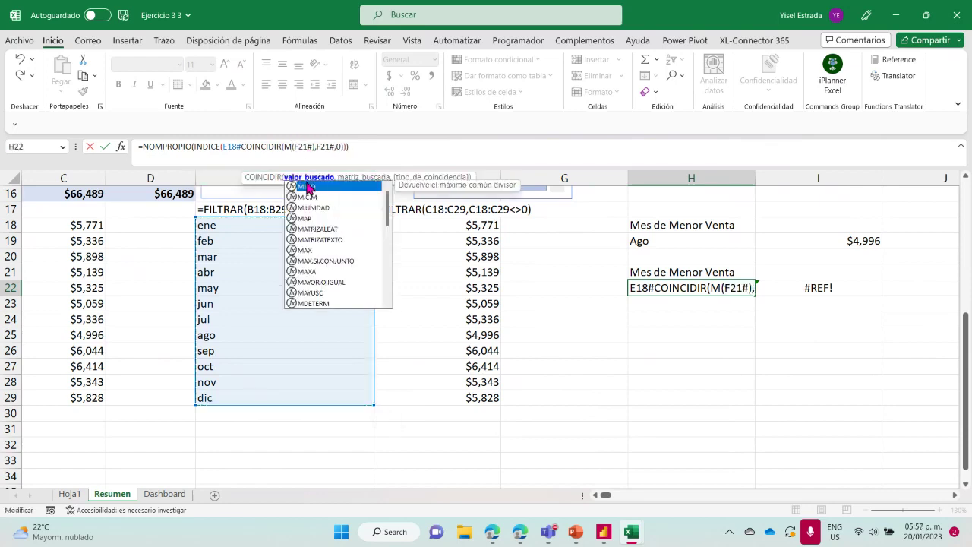
{"action": "type", "text": "ax"}
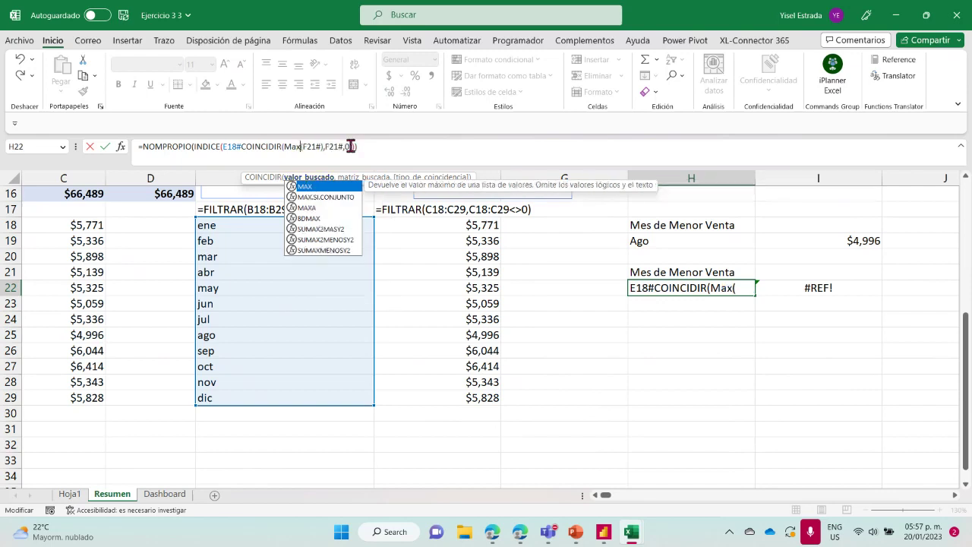
Step: Replace the argument of MAX in the H22 formula with the sales amounts F18#
{"action": "key", "text": "Right"}
{"action": "key", "text": "Right"}
{"action": "key", "text": "Right"}
{"action": "key", "text": "Right"}
{"action": "key", "text": "BackSpace"}
{"action": "key", "text": "BackSpace"}
{"action": "key", "text": "BackSpace"}
{"action": "key", "text": "BackSpace"}
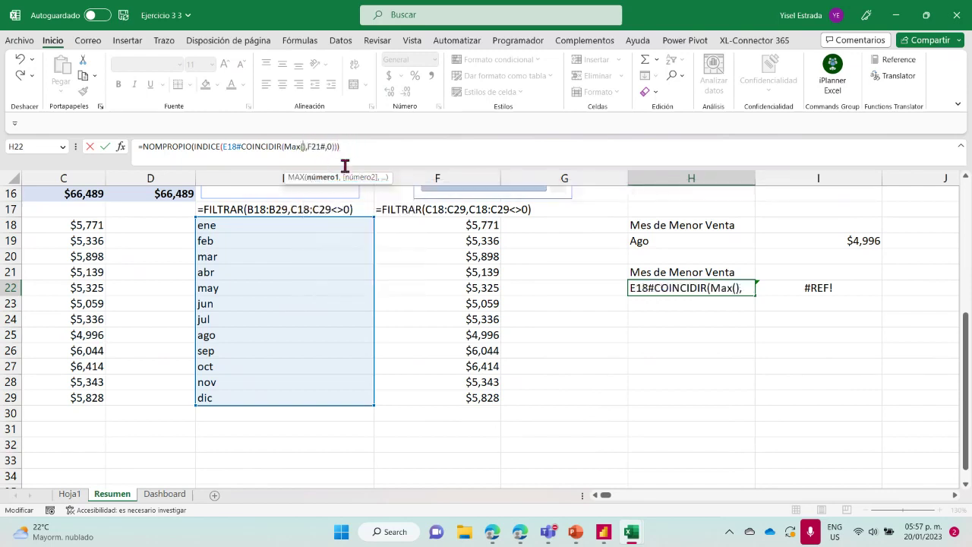
{"action": "left_click_drag", "start_coordinate": [432, 225], "coordinate": [434, 391]}
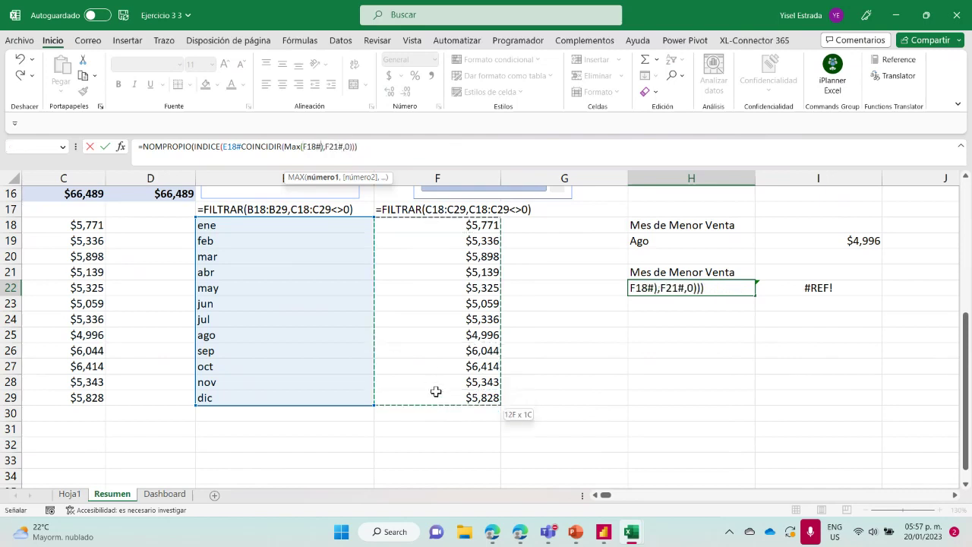
Step: Replace COINCIDIR's lookup array in H22 with F18# and try to enter the edited formula
{"action": "left_click", "coordinate": [340, 147]}
{"action": "key", "text": "BackSpace"}
{"action": "key", "text": "BackSpace"}
{"action": "key", "text": "BackSpace"}
{"action": "key", "text": "BackSpace"}
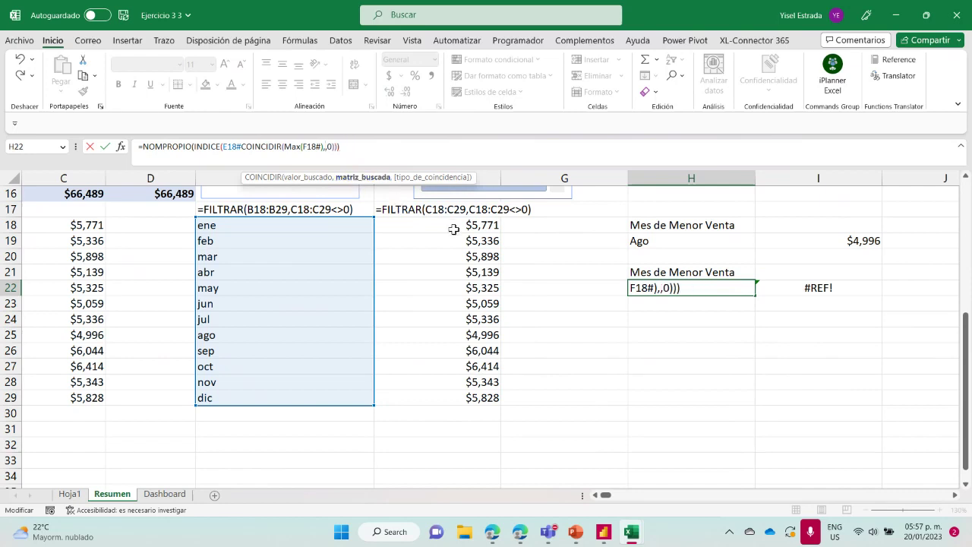
{"action": "left_click_drag", "start_coordinate": [453, 226], "coordinate": [465, 393]}
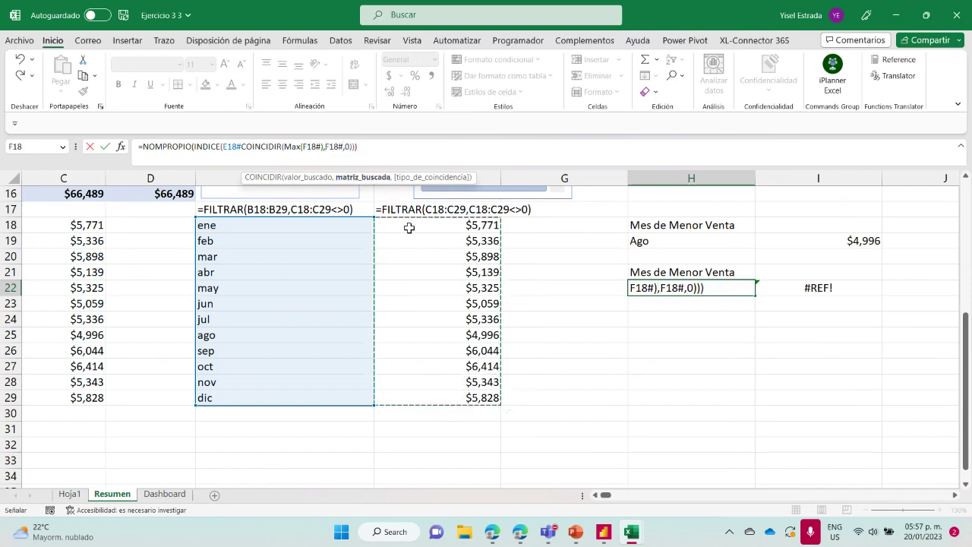
{"action": "left_click", "coordinate": [383, 146]}
{"action": "key", "text": "Return"}
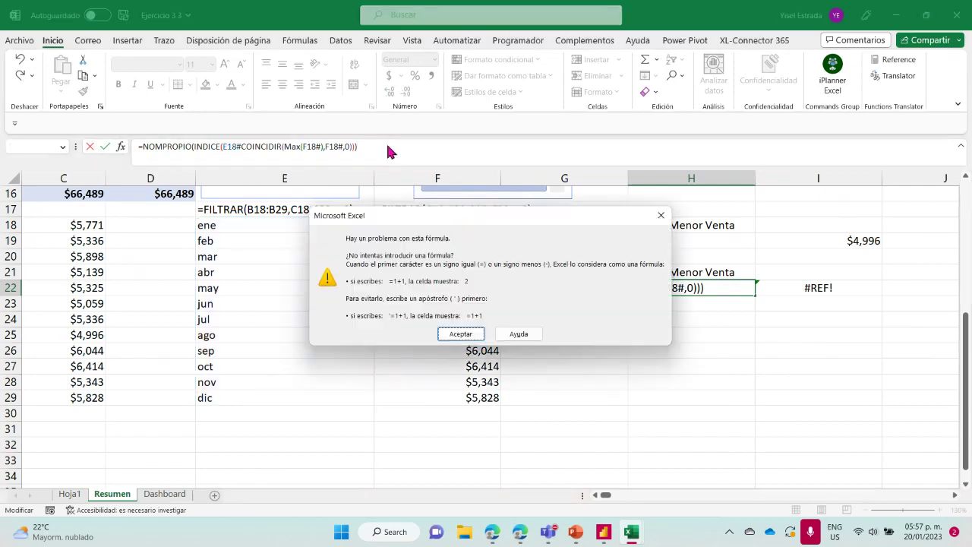
{"action": "left_click", "coordinate": [472, 334]}
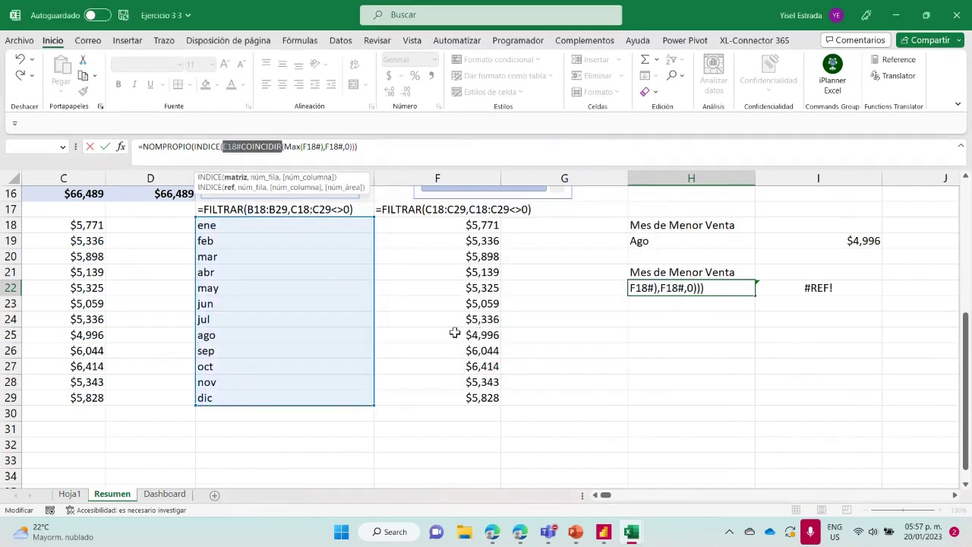
Step: Insert the missing comma between E18# and COINCIDIR in the H22 formula and enter it
{"action": "left_click", "coordinate": [241, 146]}
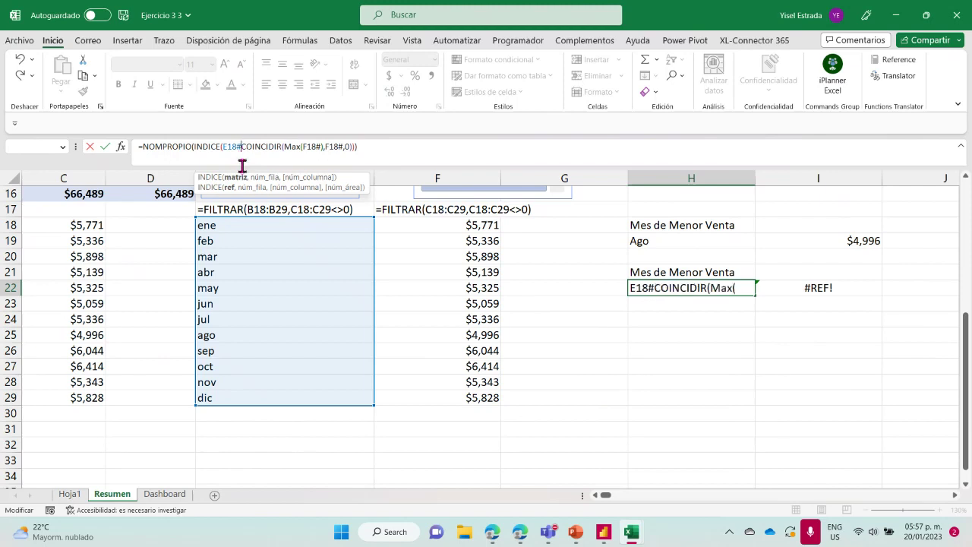
{"action": "type", "text": ","}
{"action": "key", "text": "Return"}
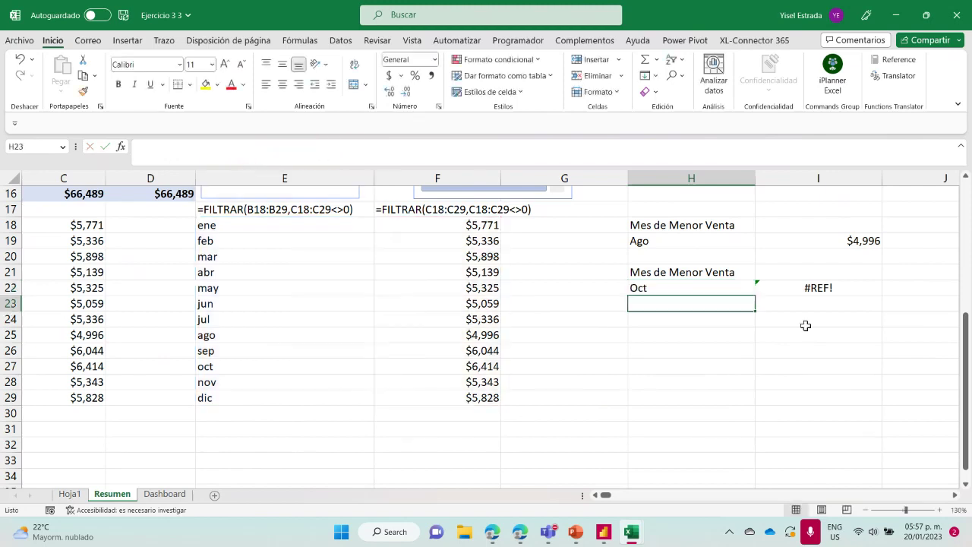
{"action": "left_click", "coordinate": [702, 286]}
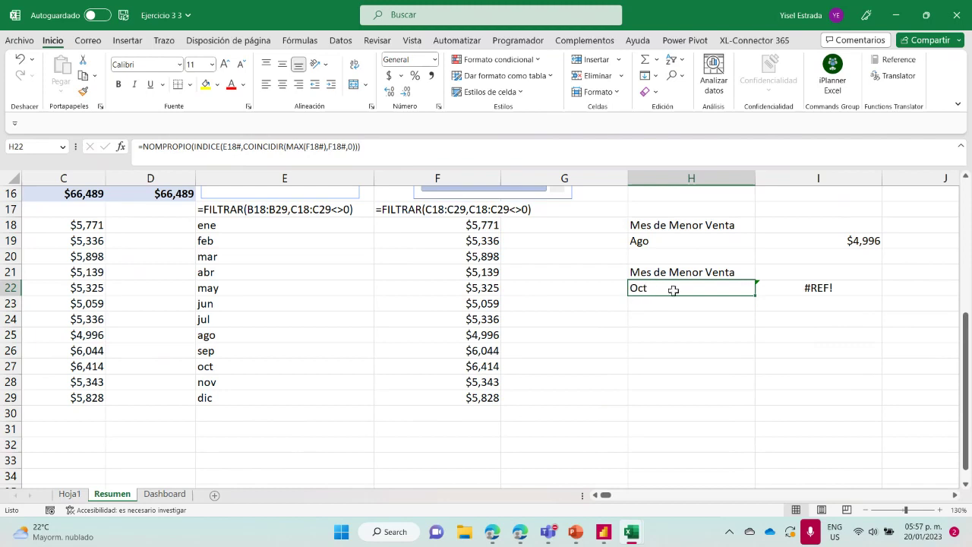
Step: Change the label in H21 to "Mes de Mayor Venta"
{"action": "left_click", "coordinate": [698, 271]}
{"action": "double_click", "coordinate": [699, 271]}
{"action": "left_click_drag", "start_coordinate": [670, 272], "coordinate": [703, 271]}
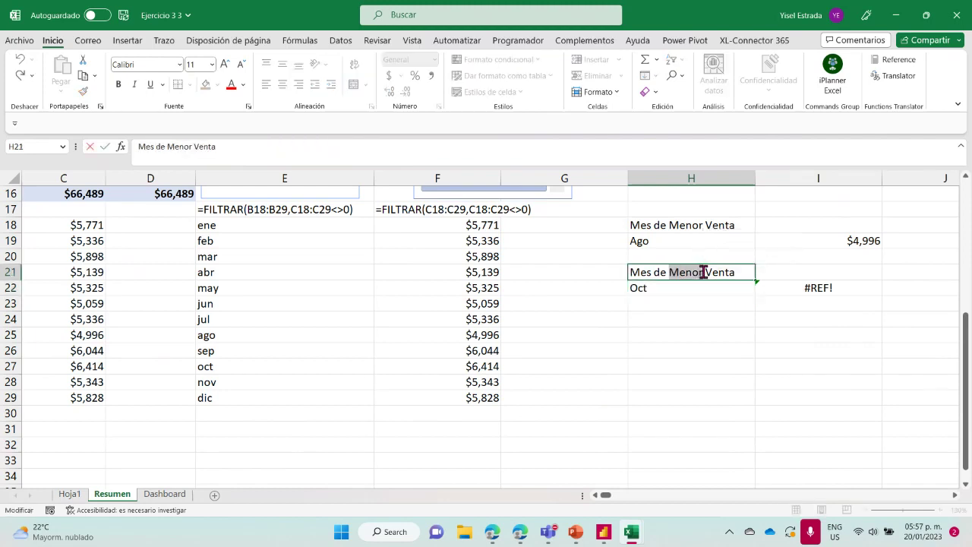
{"action": "type", "text": "Ya"}
{"action": "key", "text": "BackSpace"}
{"action": "key", "text": "BackSpace"}
{"action": "type", "text": "Mayor"}
Step: Replace the array of INDICE in the I22 formula with the filtered sales amounts F18#
{"action": "left_click", "coordinate": [839, 293]}
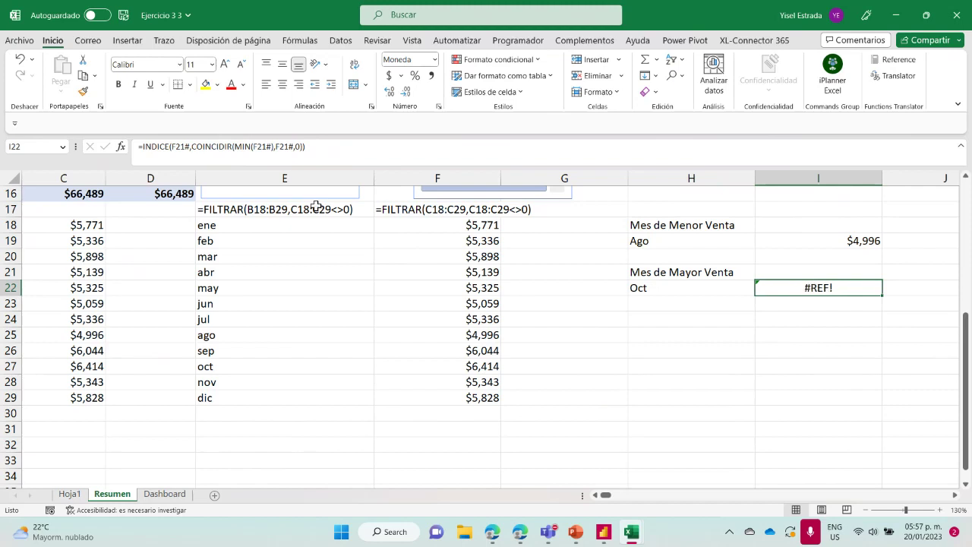
{"action": "left_click", "coordinate": [190, 146]}
{"action": "key", "text": "BackSpace"}
{"action": "key", "text": "BackSpace"}
{"action": "key", "text": "BackSpace"}
{"action": "key", "text": "BackSpace"}
{"action": "left_click_drag", "start_coordinate": [471, 228], "coordinate": [471, 391]}
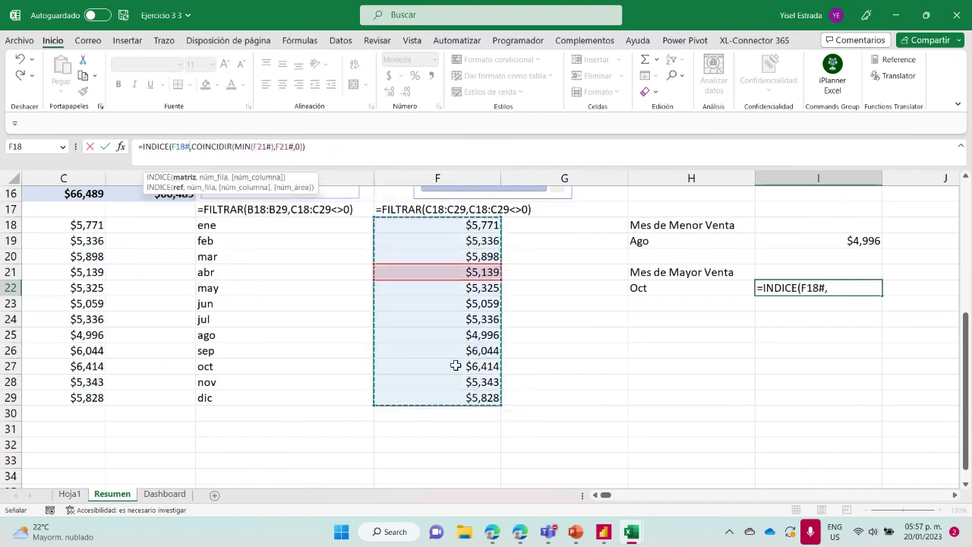
Step: Change the MIN function to MAX inside COINCIDIR in the I22 formula
{"action": "left_click", "coordinate": [252, 146]}
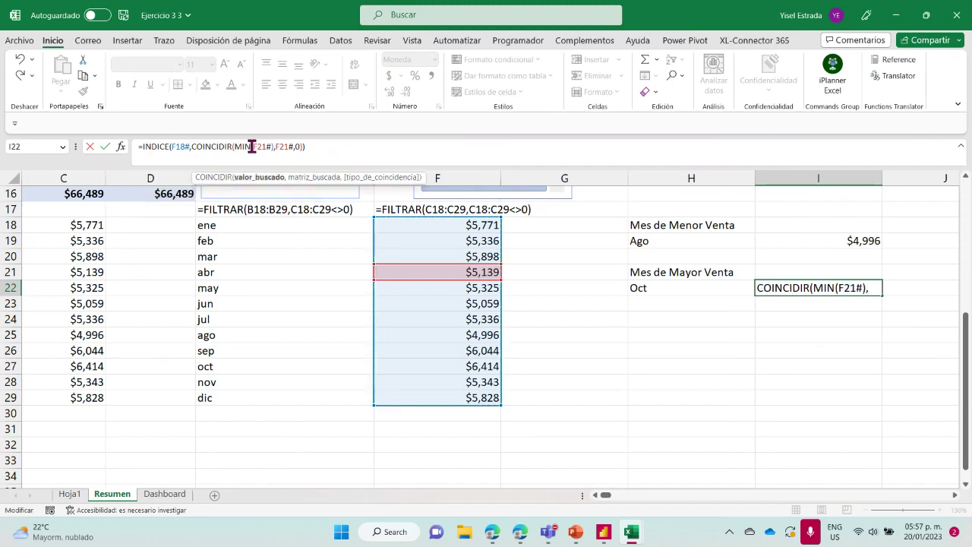
{"action": "key", "text": "BackSpace"}
{"action": "key", "text": "BackSpace"}
{"action": "key", "text": "BackSpace"}
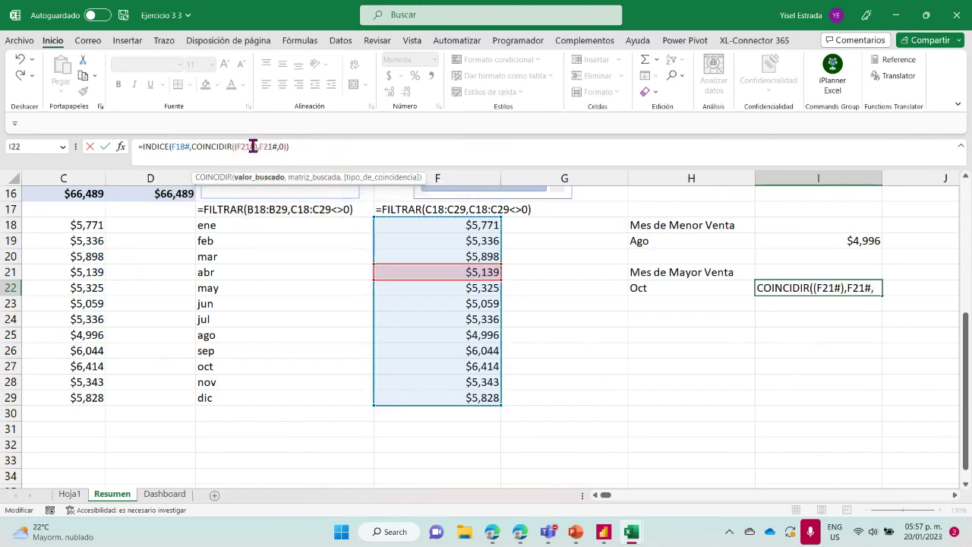
{"action": "type", "text": "max"}
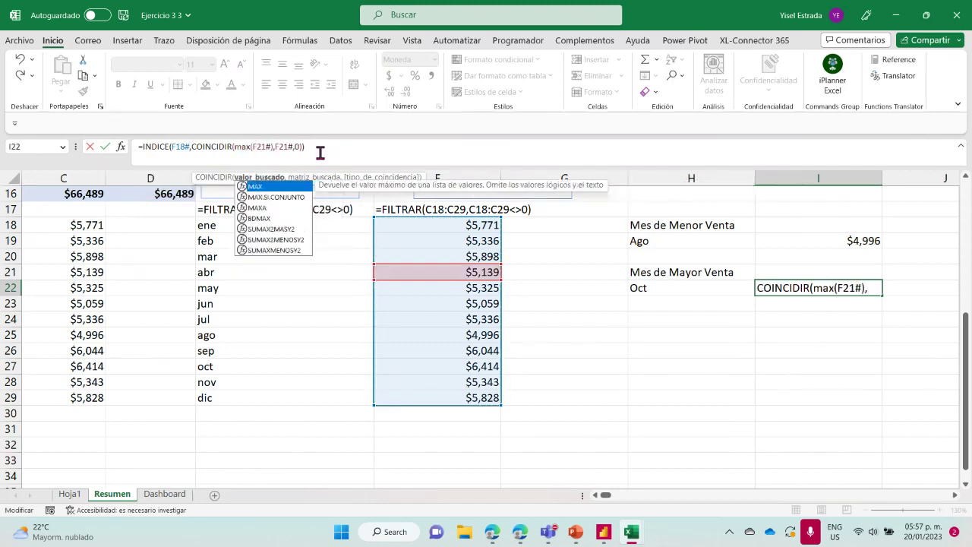
Step: Replace the argument of MAX in the I22 formula with the sales amounts F18#
{"action": "left_click", "coordinate": [275, 147]}
{"action": "key", "text": "BackSpace"}
{"action": "key", "text": "BackSpace"}
{"action": "key", "text": "BackSpace"}
{"action": "key", "text": "BackSpace"}
{"action": "key", "text": "BackSpace"}
{"action": "left_click_drag", "start_coordinate": [449, 226], "coordinate": [456, 394]}
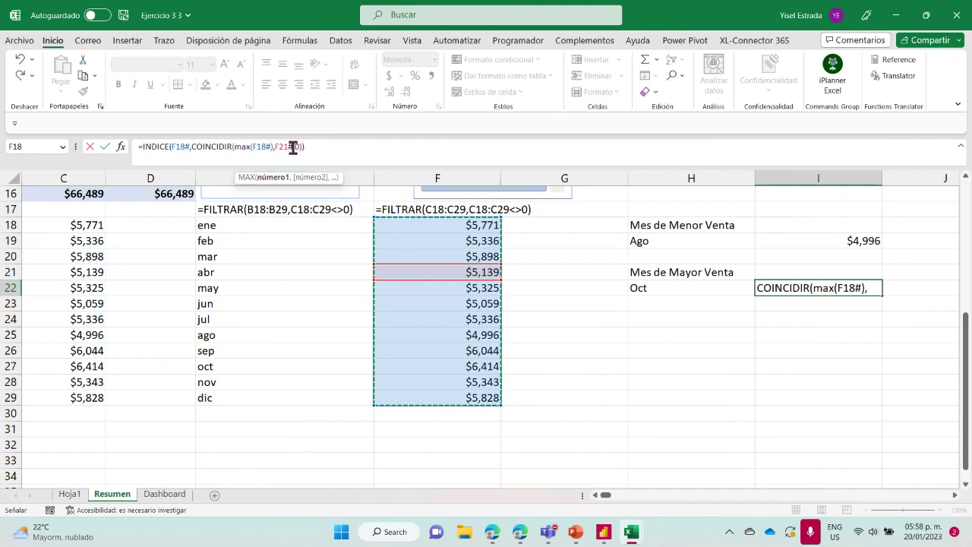
Step: Change COINCIDIR's lookup array in I22 to F18# and enter the edited formula
{"action": "left_click", "coordinate": [290, 147]}
{"action": "key", "text": "BackSpace"}
{"action": "key", "text": "BackSpace"}
{"action": "type", "text": "18"}
{"action": "key", "text": "Return"}
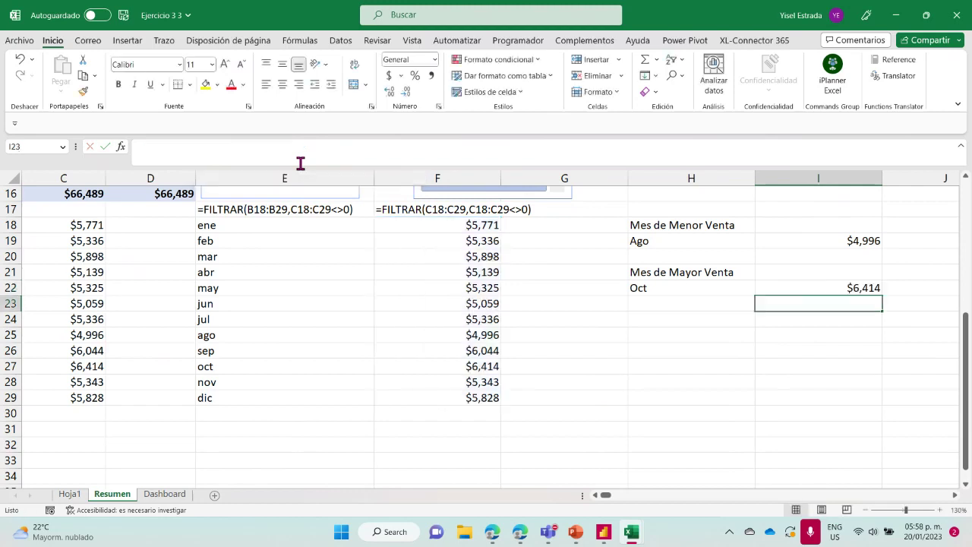
{"action": "left_click", "coordinate": [818, 286]}
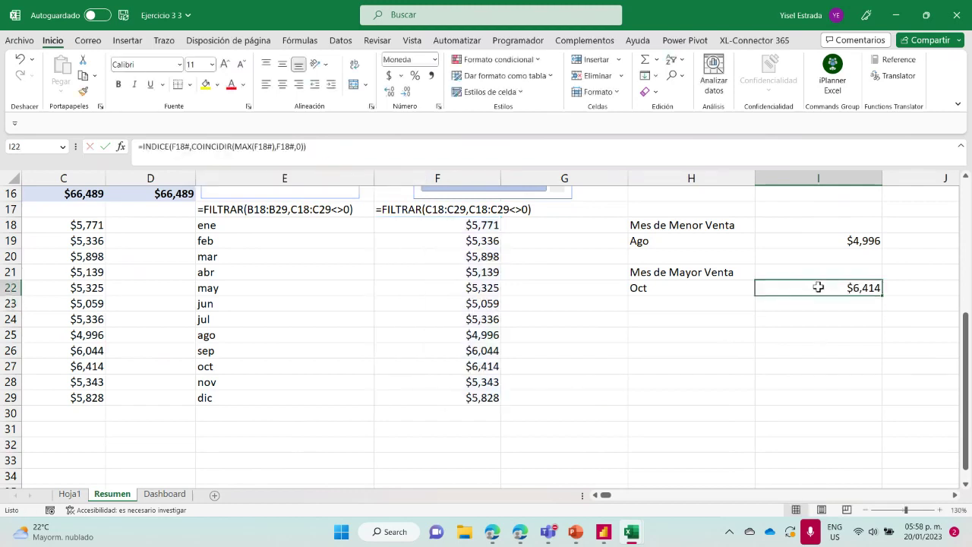
Step: Label H24 "Promedio" and calculate the average of the filtered sales in I24 with =PROMEDIO(F18#)
{"action": "left_click", "coordinate": [649, 318]}
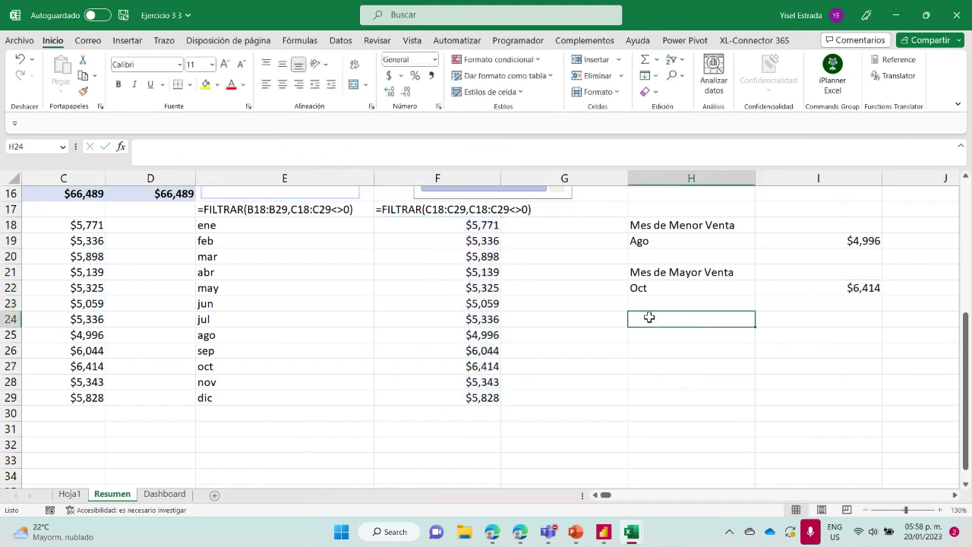
{"action": "type", "text": "Promedio"}
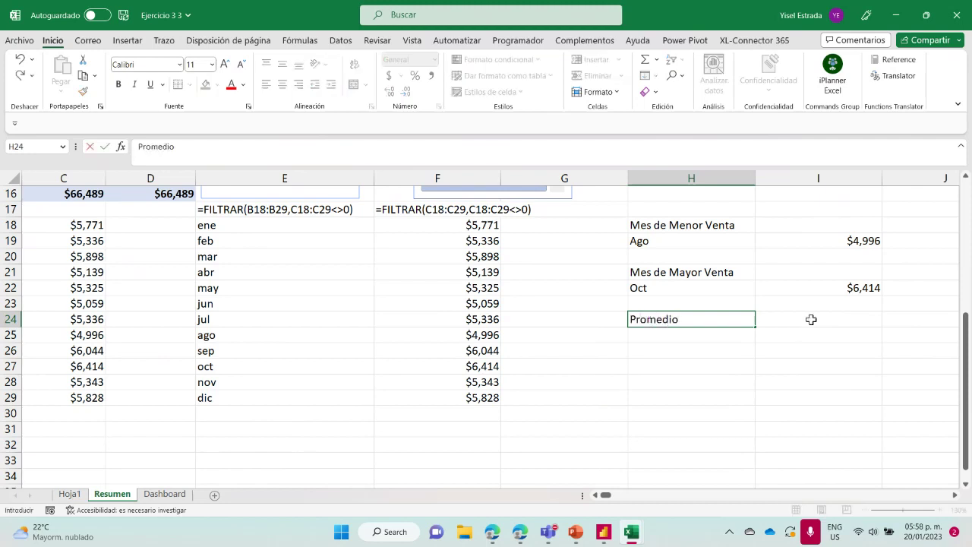
{"action": "left_click", "coordinate": [810, 318]}
{"action": "type", "text": "="}
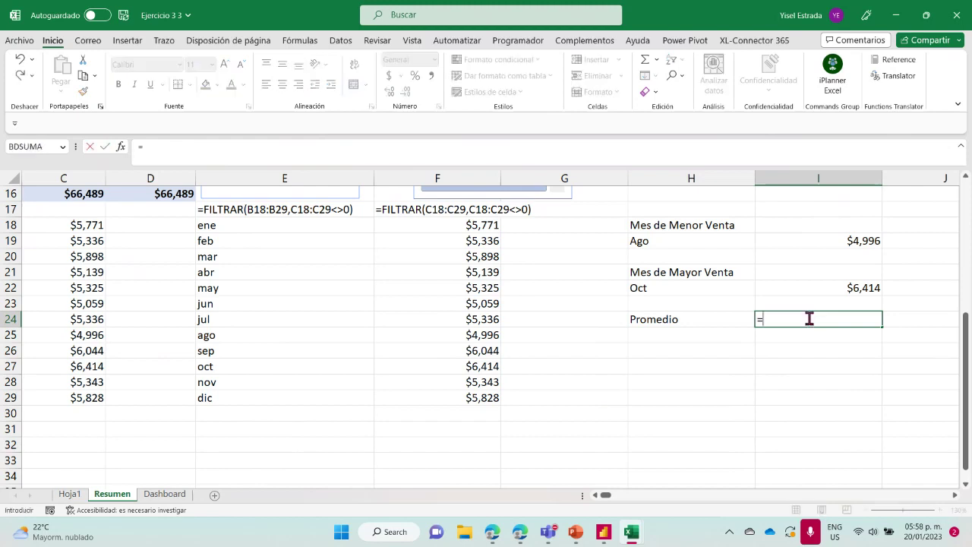
{"action": "type", "text": "pr"}
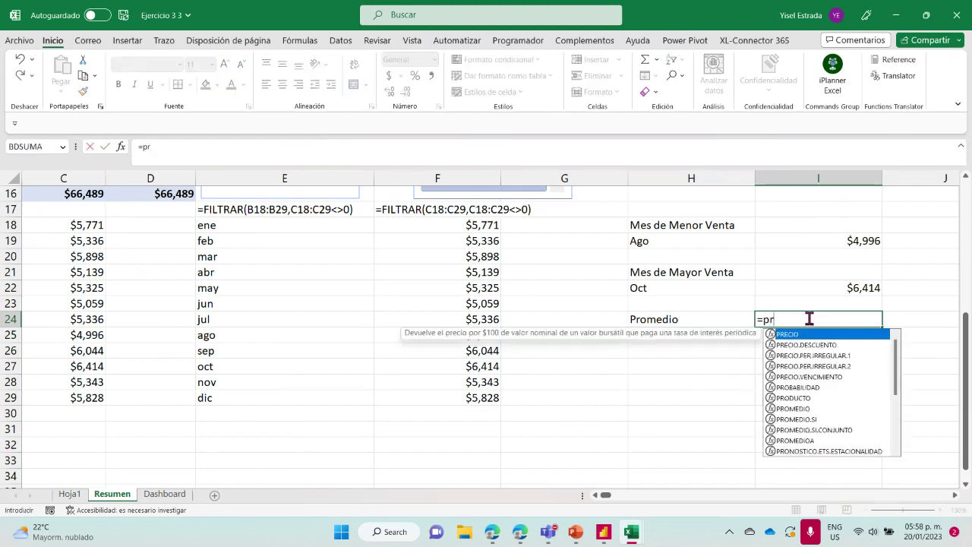
{"action": "type", "text": "om"}
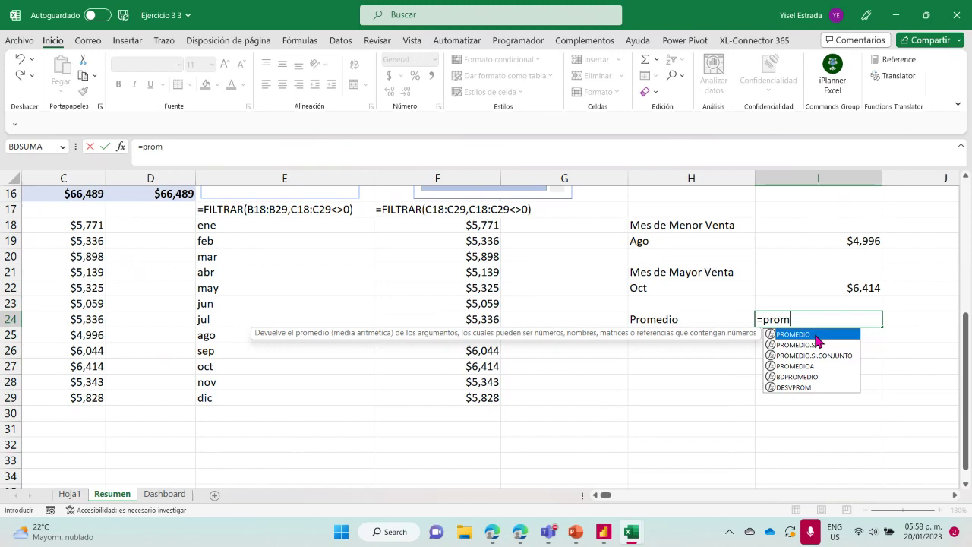
{"action": "double_click", "coordinate": [816, 335]}
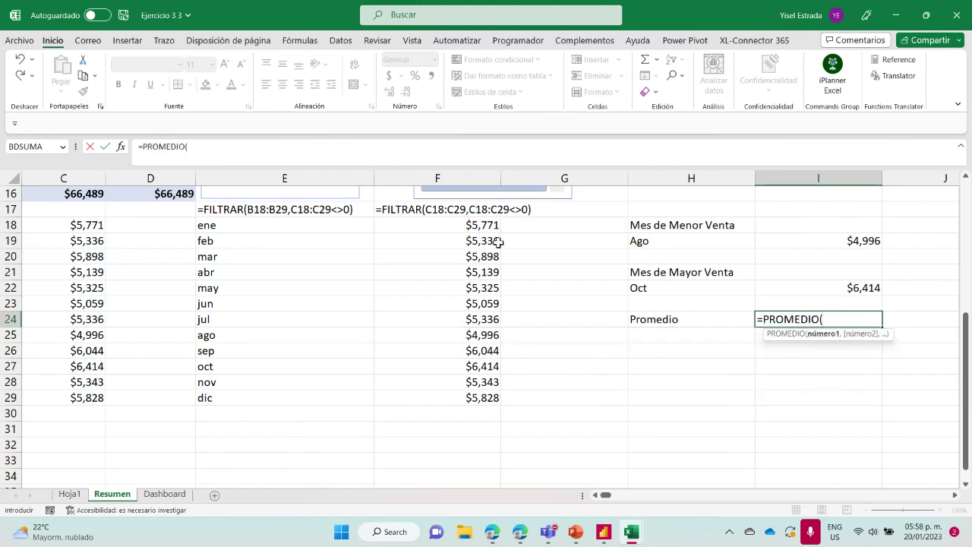
{"action": "left_click_drag", "start_coordinate": [481, 225], "coordinate": [470, 398]}
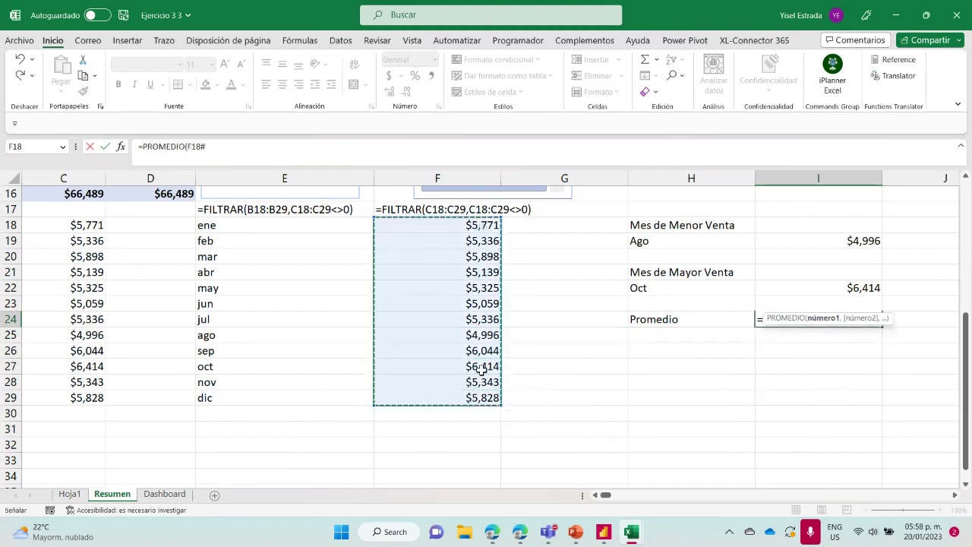
{"action": "type", "text": ")"}
{"action": "key", "text": "Return"}
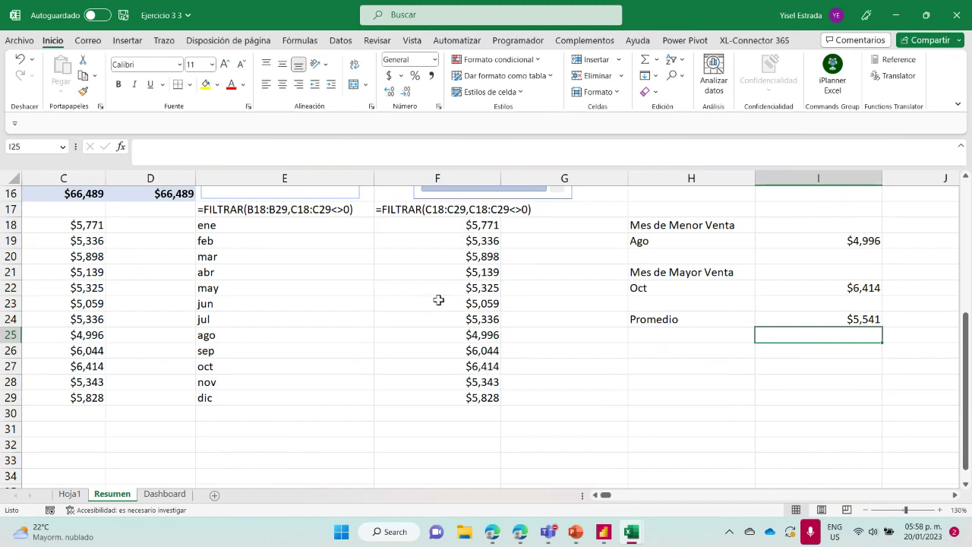
Step: Filter the sales to mar. with the Dia_Semana_Texto slicer and examine the lowest month, highest month and average formulas
{"action": "left_click", "coordinate": [595, 495]}
{"action": "scroll", "coordinate": [120, 282], "scroll_direction": "up", "scroll_amount": 5}
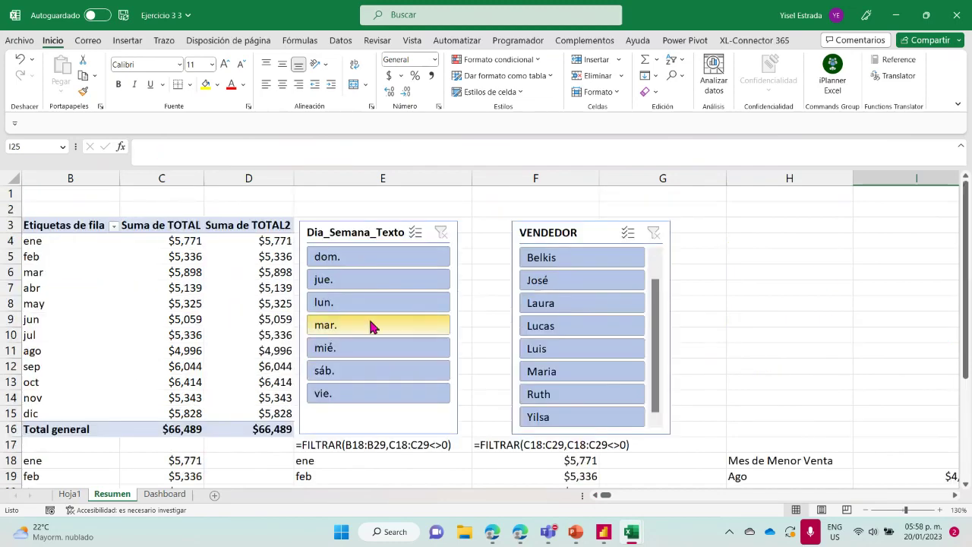
{"action": "scroll", "coordinate": [391, 302], "scroll_direction": "down", "scroll_amount": 3}
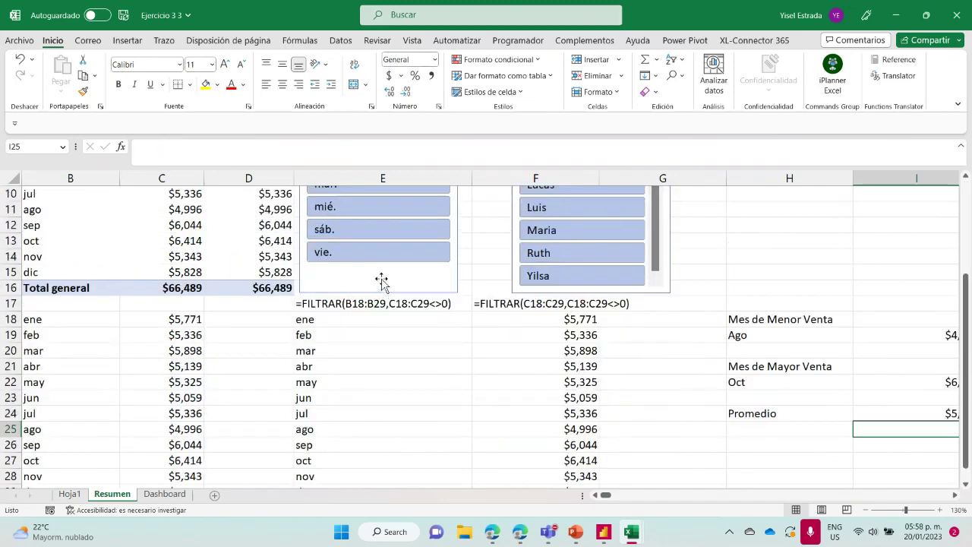
{"action": "scroll", "coordinate": [382, 281], "scroll_direction": "up", "scroll_amount": 2}
{"action": "left_click", "coordinate": [367, 275]}
{"action": "scroll", "coordinate": [368, 275], "scroll_direction": "up", "scroll_amount": 1}
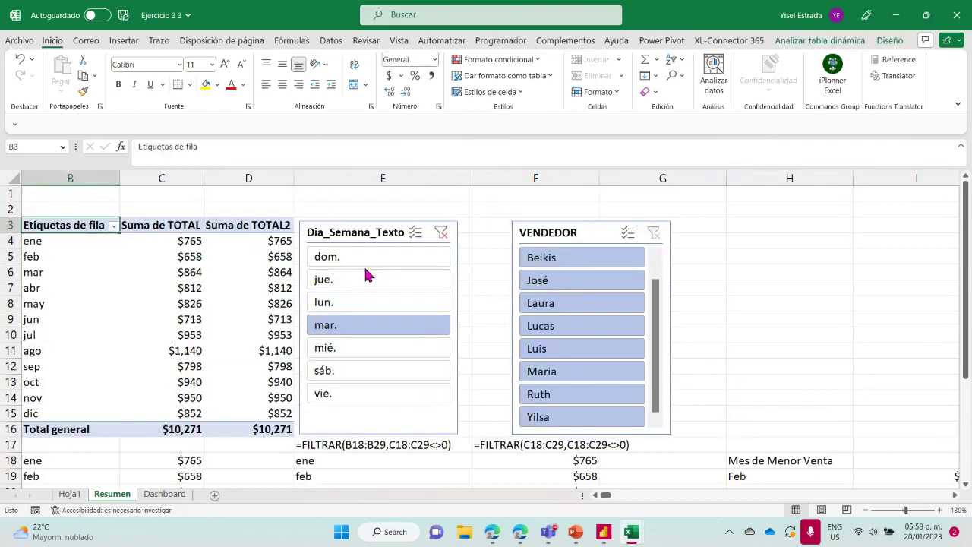
{"action": "scroll", "coordinate": [295, 377], "scroll_direction": "down", "scroll_amount": 3}
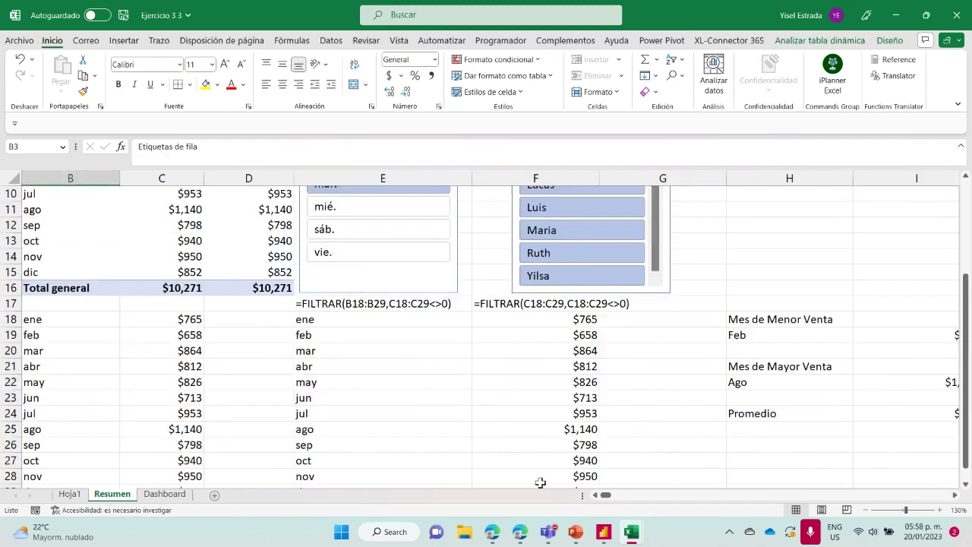
{"action": "left_click", "coordinate": [954, 494]}
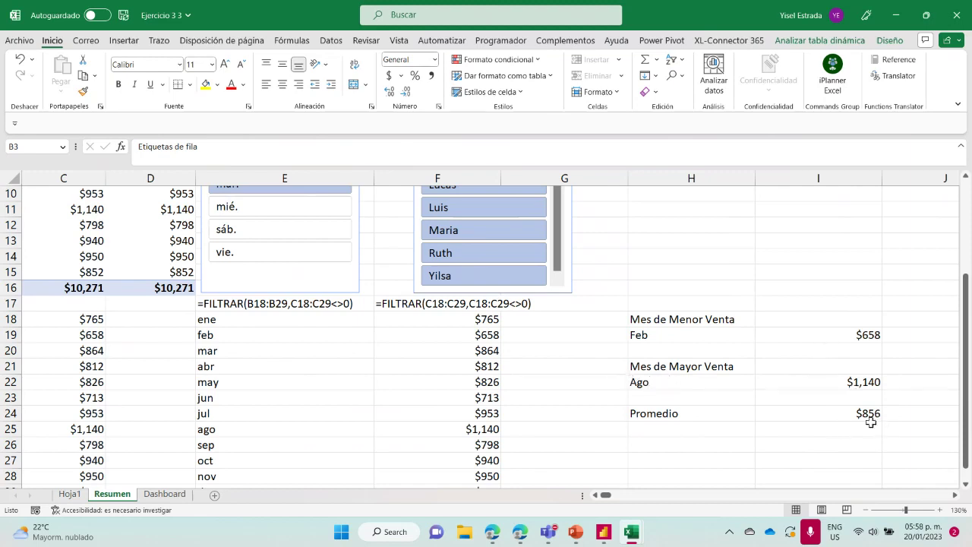
{"action": "left_click", "coordinate": [595, 495]}
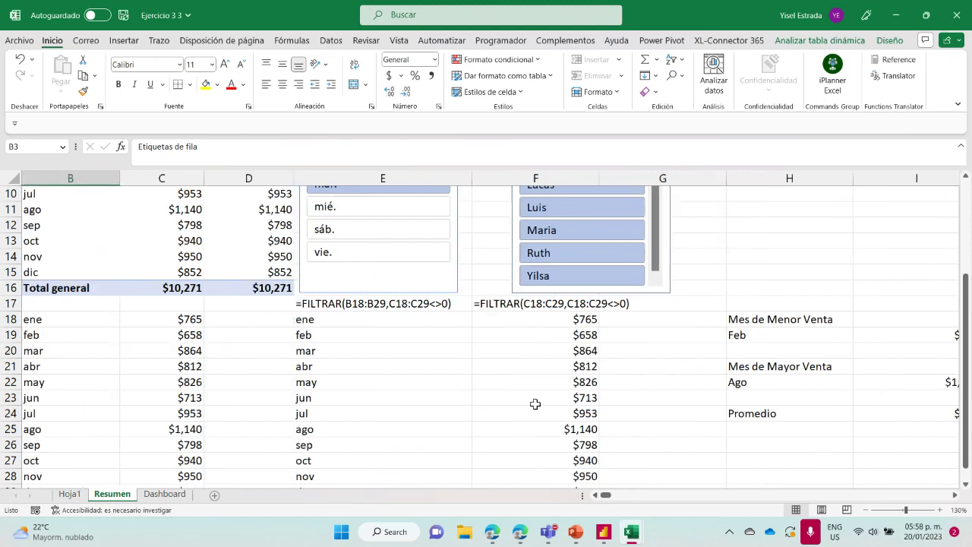
Step: Clear the weekday filter from the Dia_Semana_Texto slicer and review the helper formulas with all days included
{"action": "scroll", "coordinate": [534, 403], "scroll_direction": "up", "scroll_amount": 3}
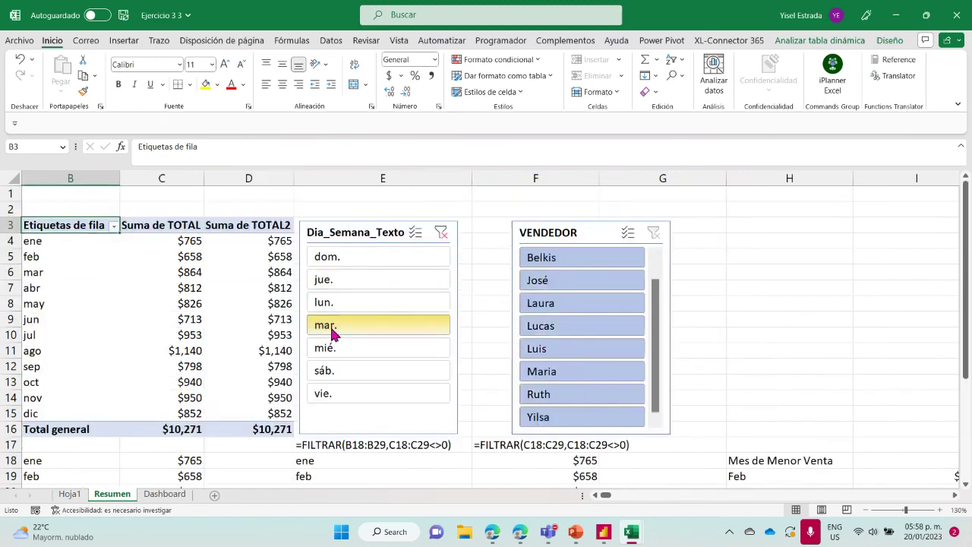
{"action": "scroll", "coordinate": [378, 338], "scroll_direction": "down", "scroll_amount": 3}
{"action": "scroll", "coordinate": [490, 303], "scroll_direction": "up", "scroll_amount": 3}
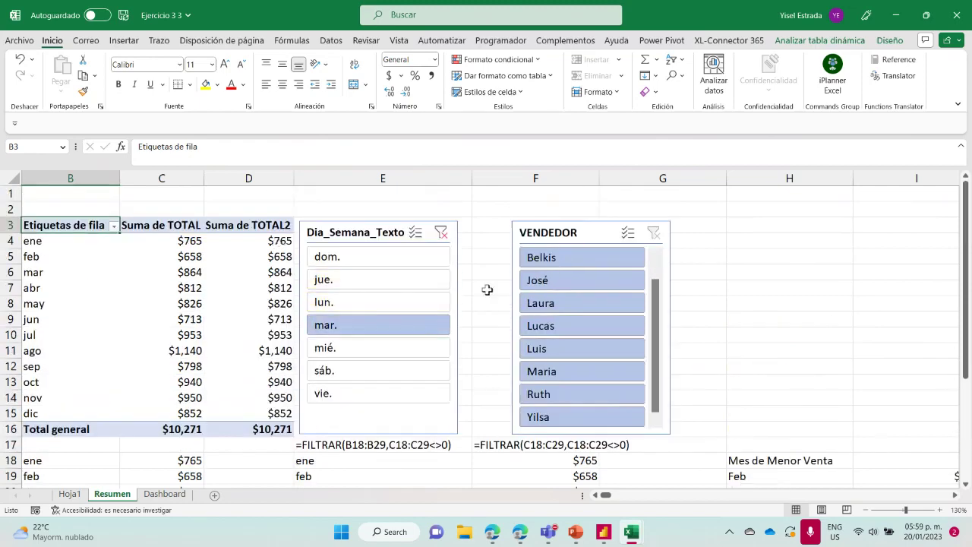
{"action": "left_click", "coordinate": [441, 231]}
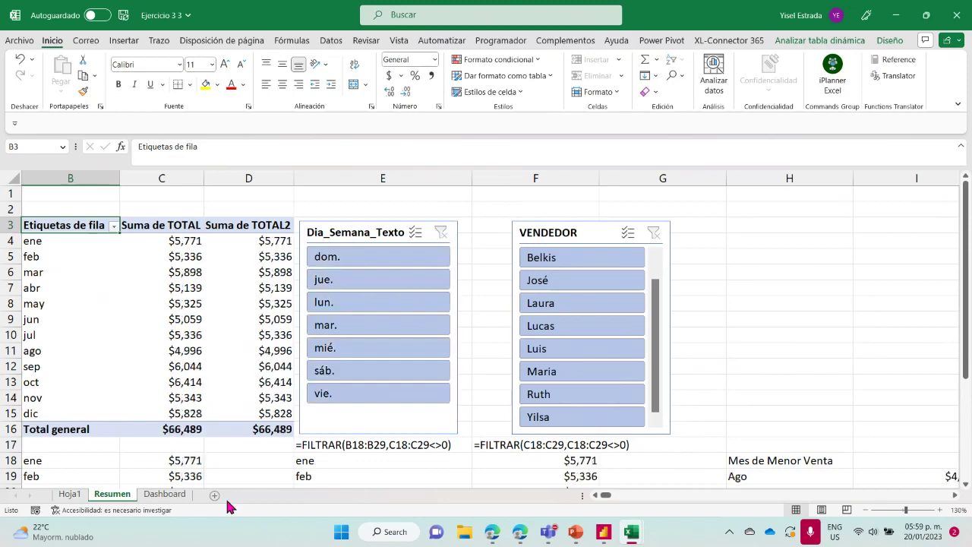
{"action": "scroll", "coordinate": [638, 478], "scroll_direction": "down", "scroll_amount": 3}
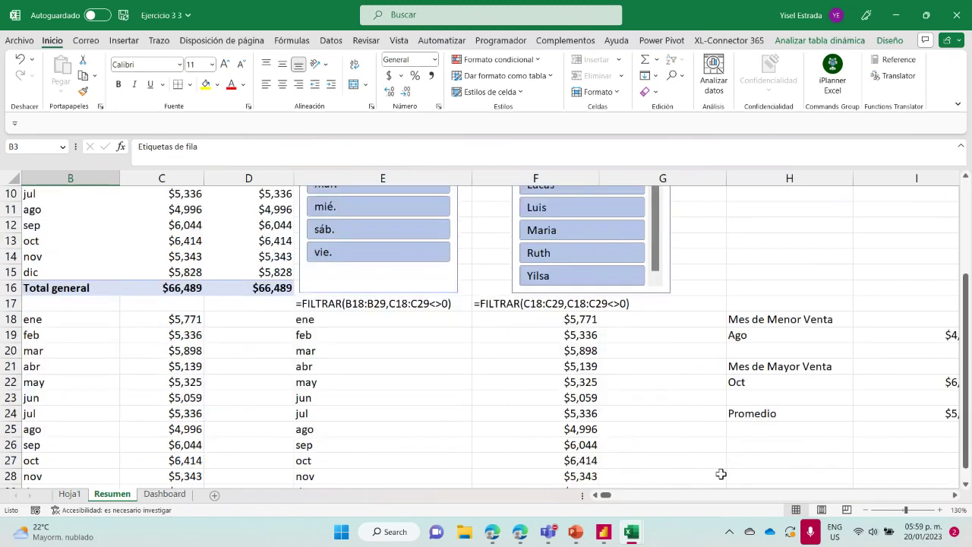
Step: Draw a rounded rectangle about 39 cm wide and 14 cm high across the Dashboard sheet, starting at cell A1
{"action": "left_click", "coordinate": [167, 495]}
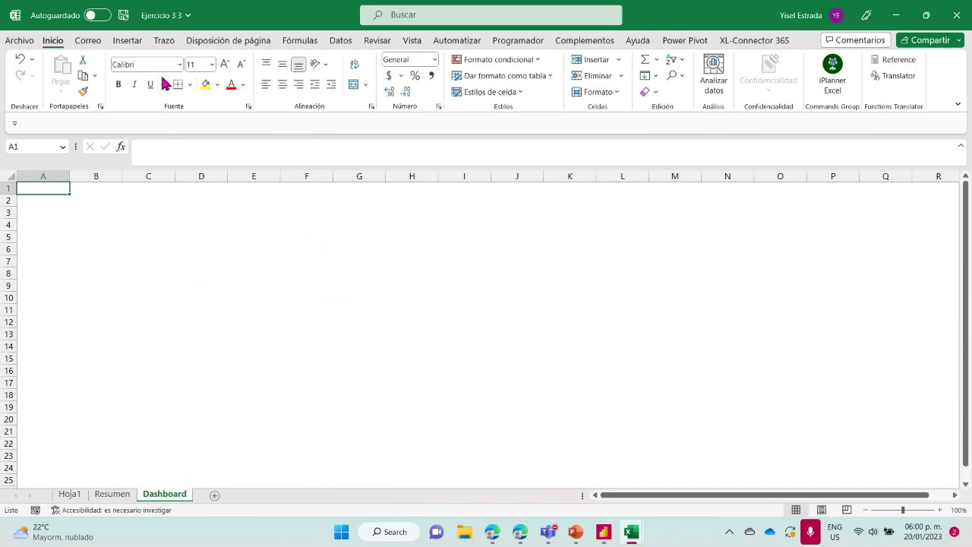
{"action": "left_click", "coordinate": [129, 42]}
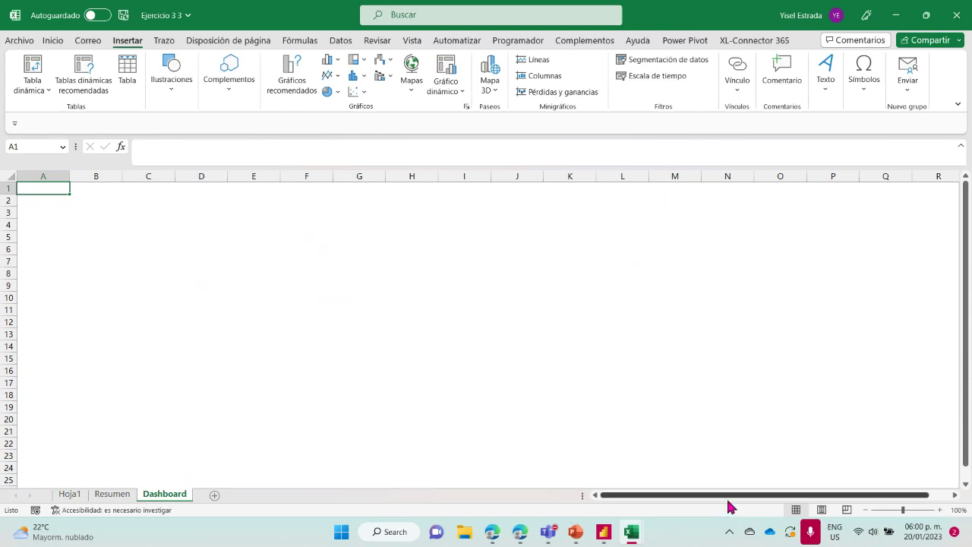
{"action": "left_click", "coordinate": [180, 96]}
{"action": "left_click", "coordinate": [205, 152]}
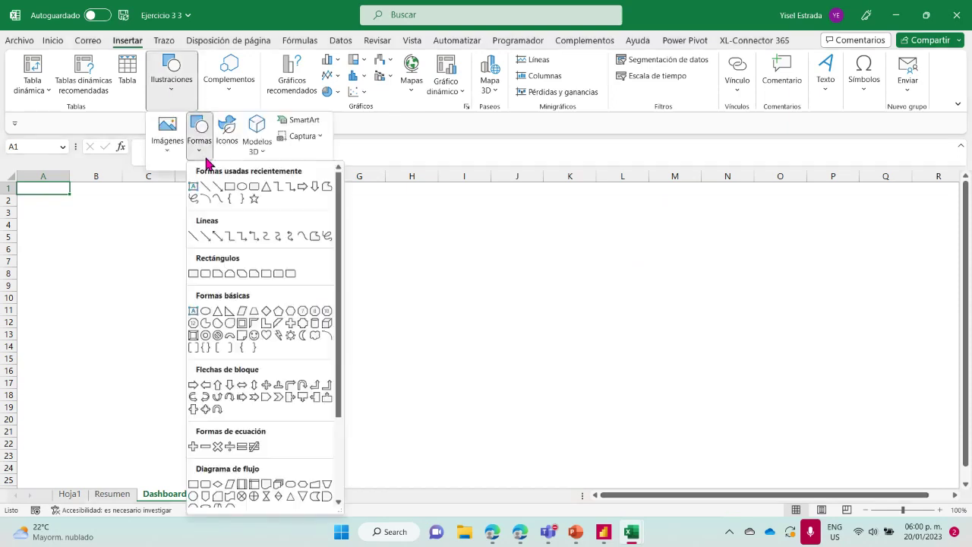
{"action": "left_click", "coordinate": [253, 186]}
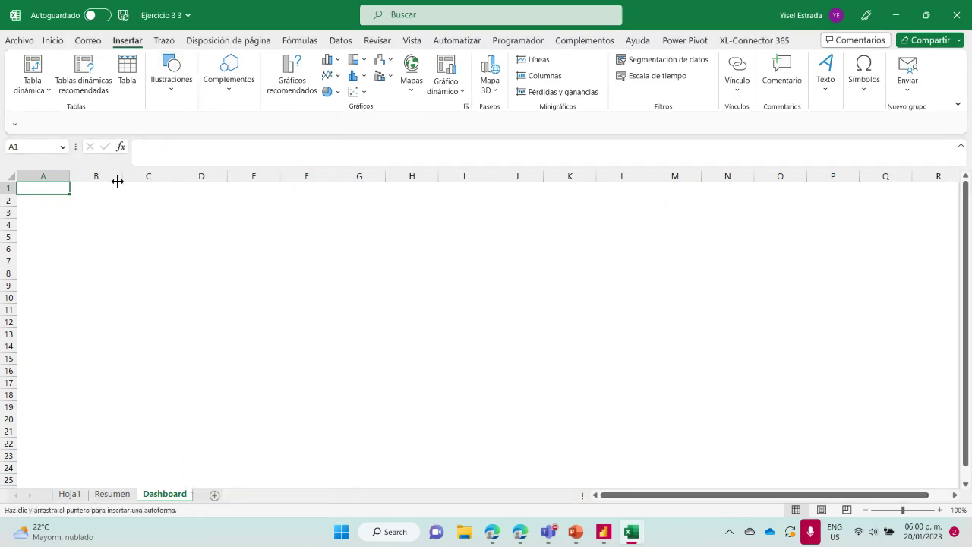
{"action": "left_click_drag", "start_coordinate": [20, 185], "coordinate": [957, 516]}
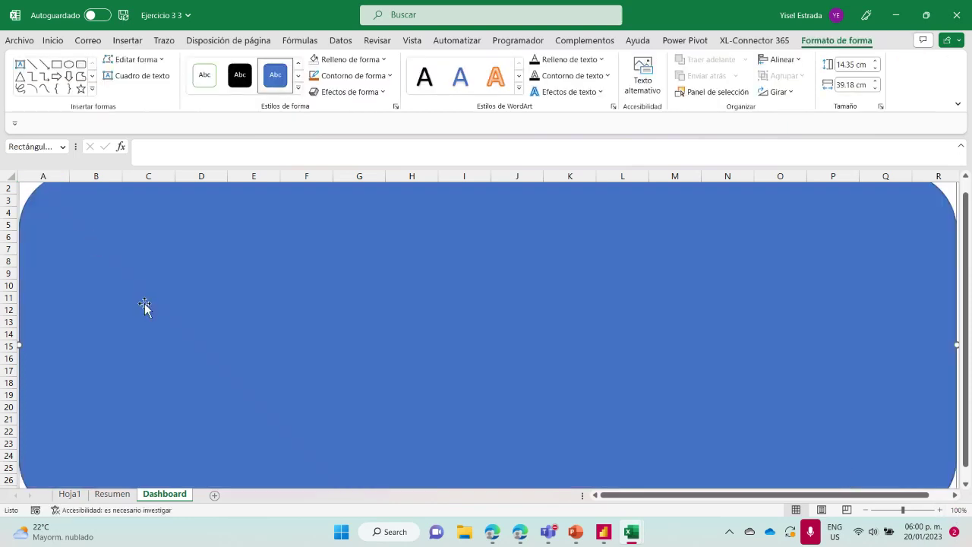
Step: Delete the blue rounded rectangle that covers the Dashboard sheet
{"action": "left_click", "coordinate": [375, 61]}
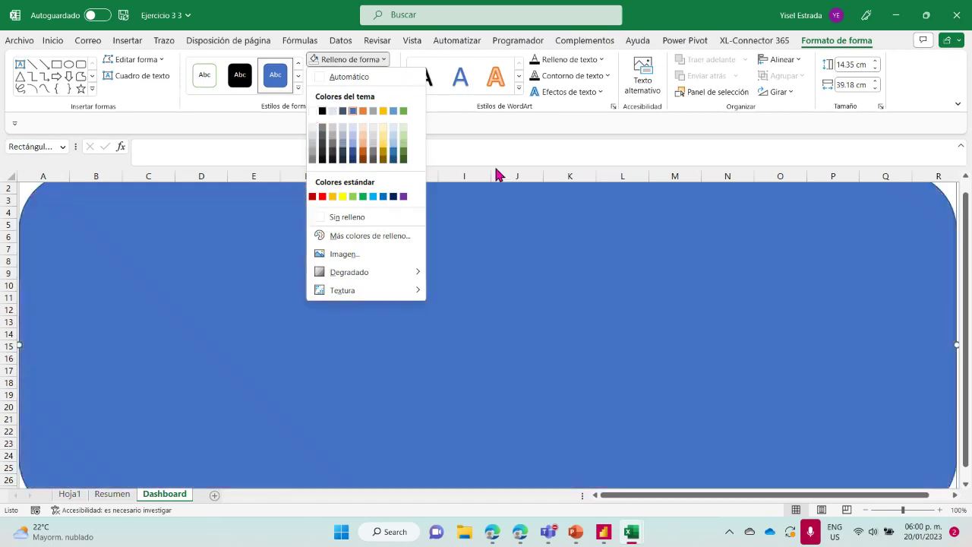
{"action": "left_click", "coordinate": [547, 240]}
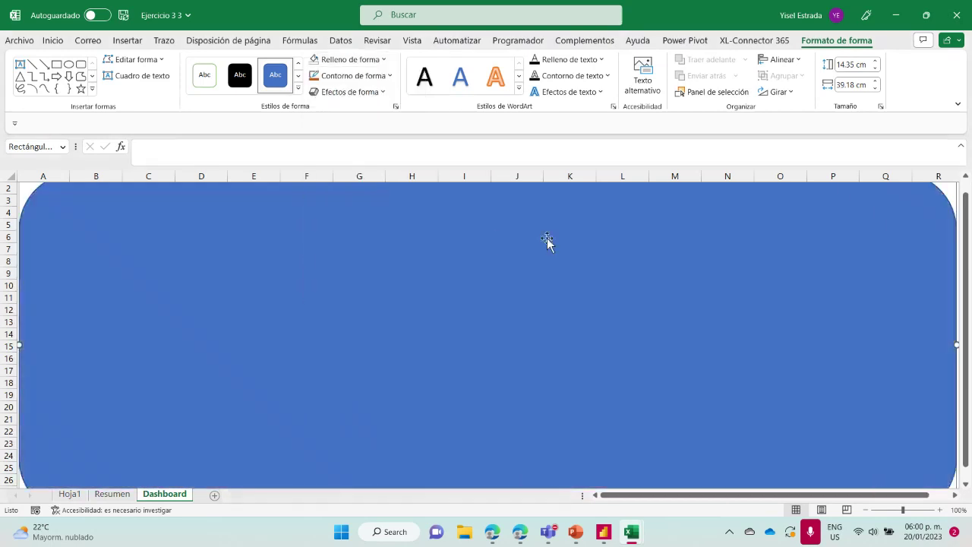
{"action": "key", "text": "Delete"}
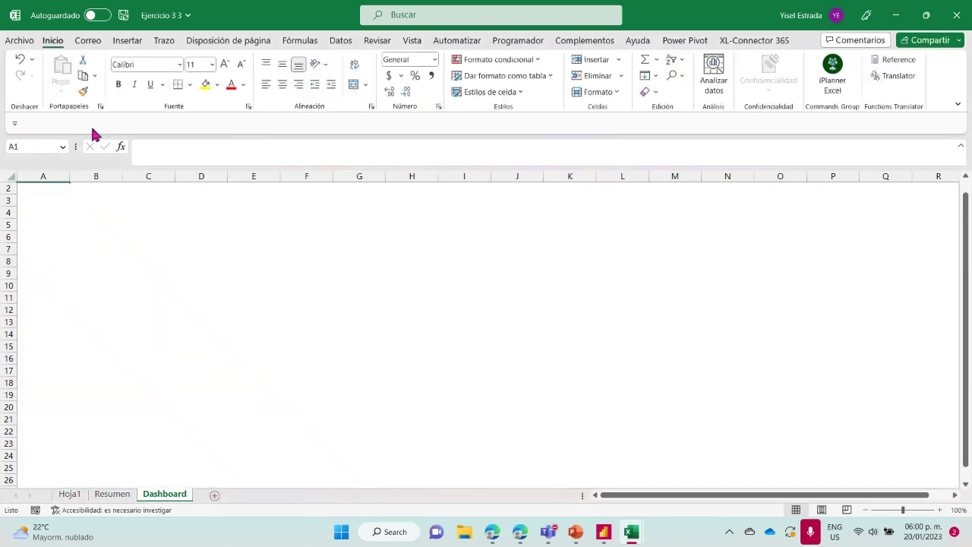
Step: Draw a plain rectangle about 38 cm wide and 15 cm high across the Dashboard sheet, starting at cell A1
{"action": "left_click", "coordinate": [126, 41]}
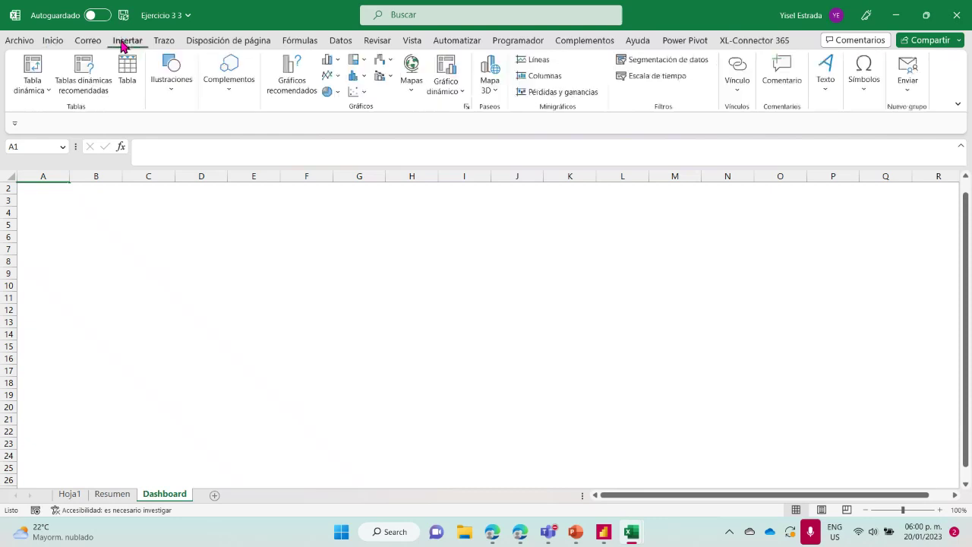
{"action": "left_click", "coordinate": [175, 97]}
{"action": "left_click", "coordinate": [201, 148]}
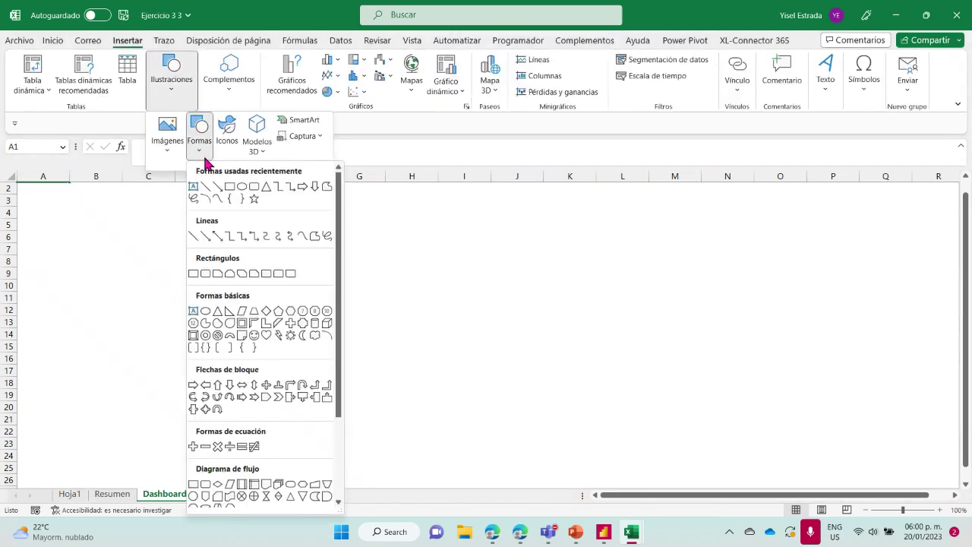
{"action": "left_click", "coordinate": [229, 190]}
{"action": "scroll", "coordinate": [47, 211], "scroll_direction": "up", "scroll_amount": 1}
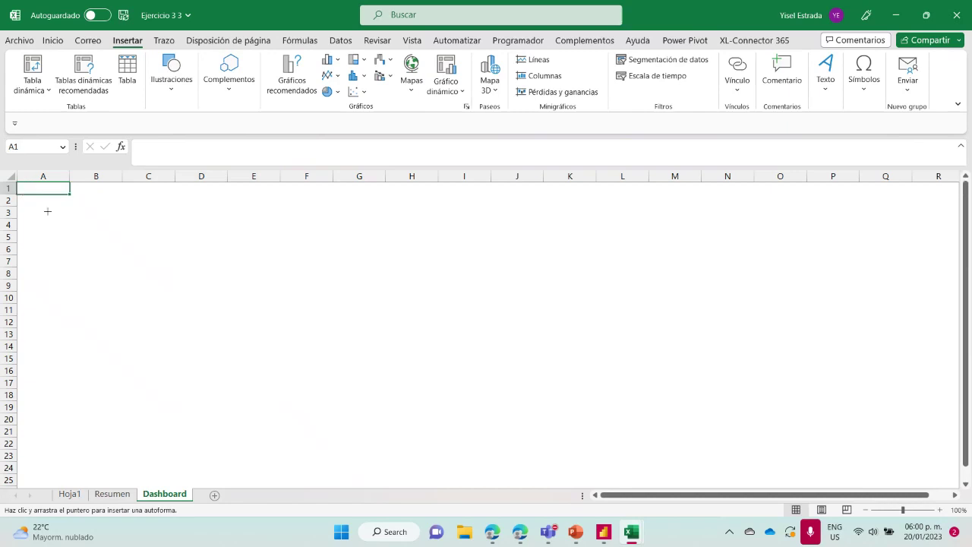
{"action": "left_click_drag", "start_coordinate": [18, 185], "coordinate": [938, 541]}
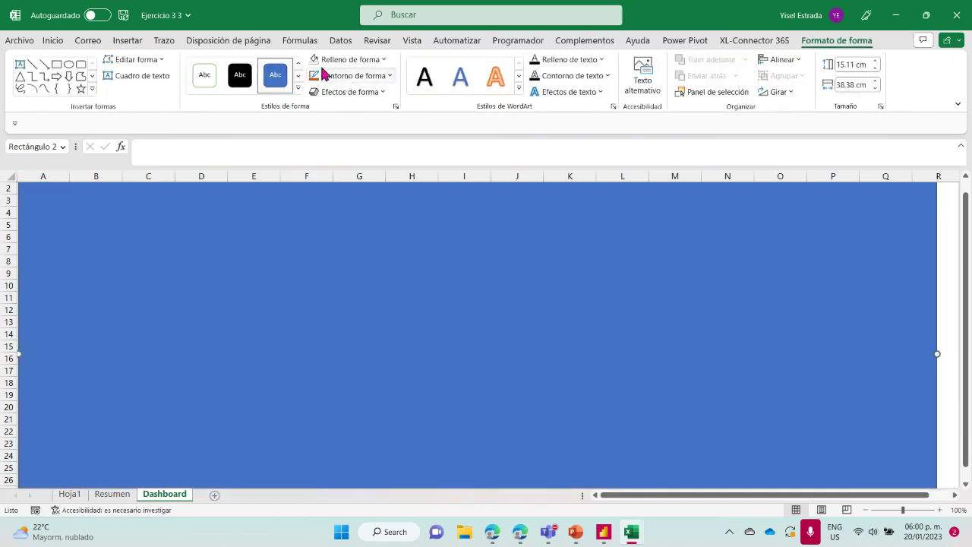
Step: Fill the large background rectangle with a very light grey theme colour and remove its outline
{"action": "left_click", "coordinate": [383, 59]}
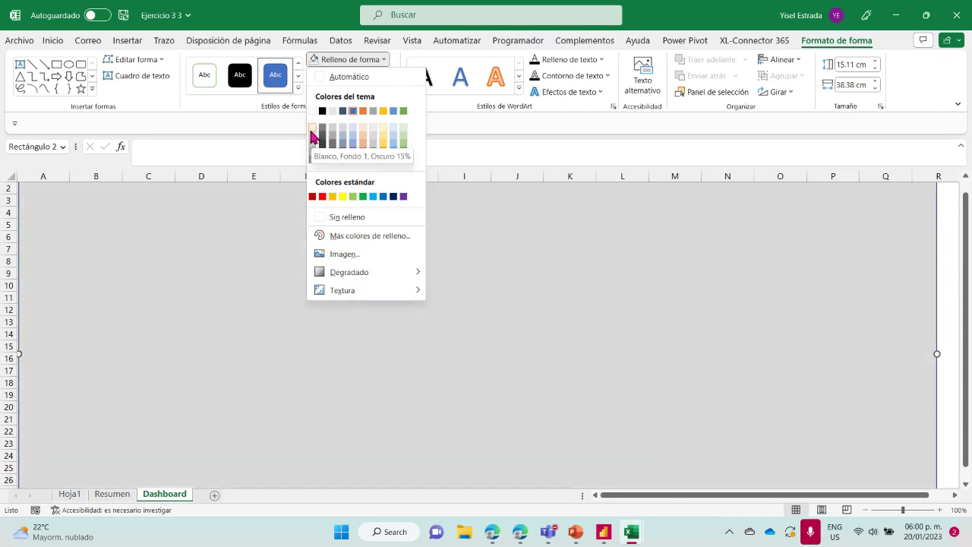
{"action": "left_click", "coordinate": [312, 135]}
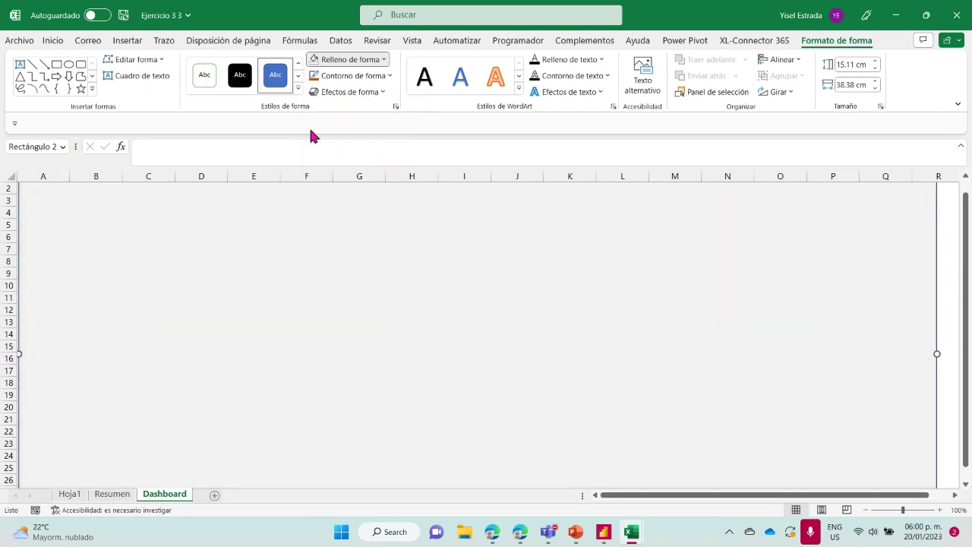
{"action": "scroll", "coordinate": [395, 78], "scroll_direction": "up", "scroll_amount": 6}
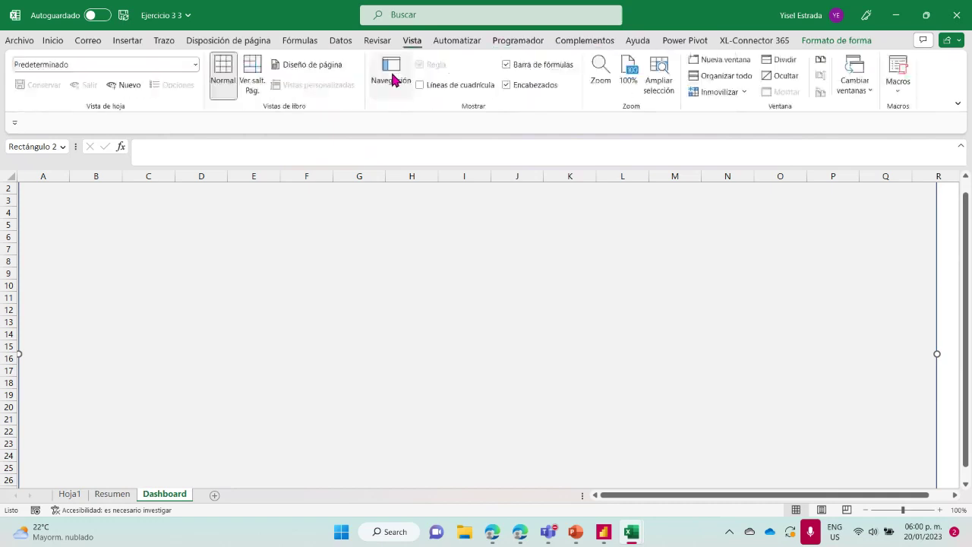
{"action": "left_click", "coordinate": [53, 42]}
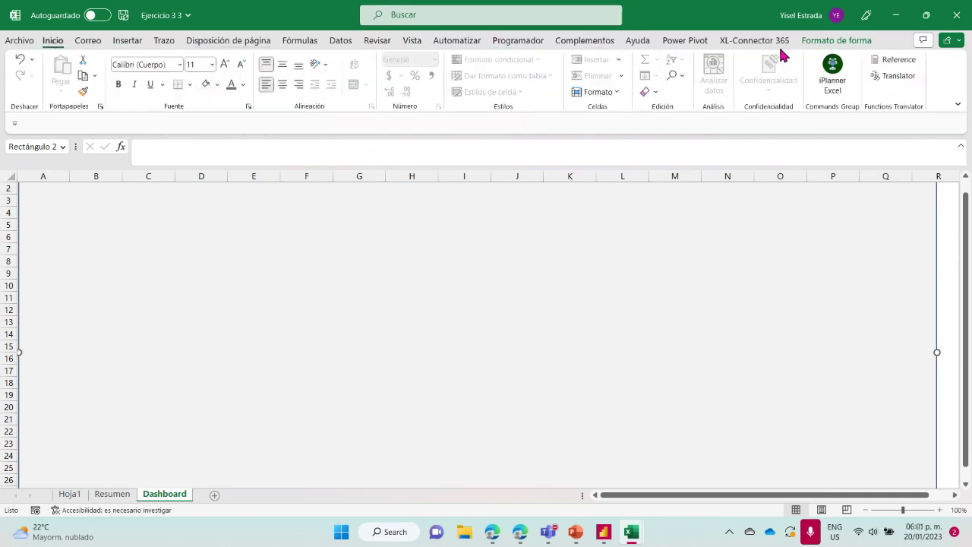
{"action": "left_click", "coordinate": [818, 41]}
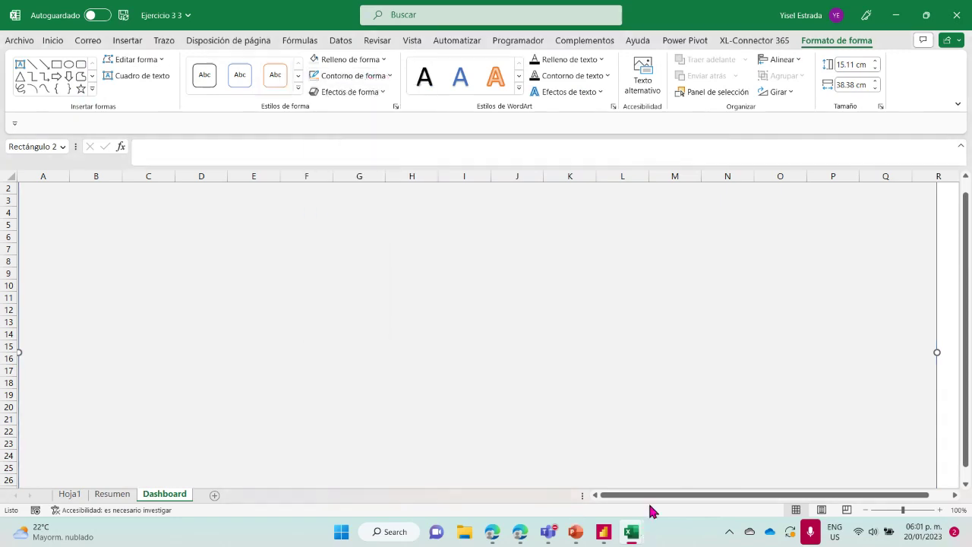
{"action": "left_click_drag", "start_coordinate": [605, 495], "coordinate": [605, 495]}
{"action": "scroll", "coordinate": [228, 264], "scroll_direction": "up", "scroll_amount": 1}
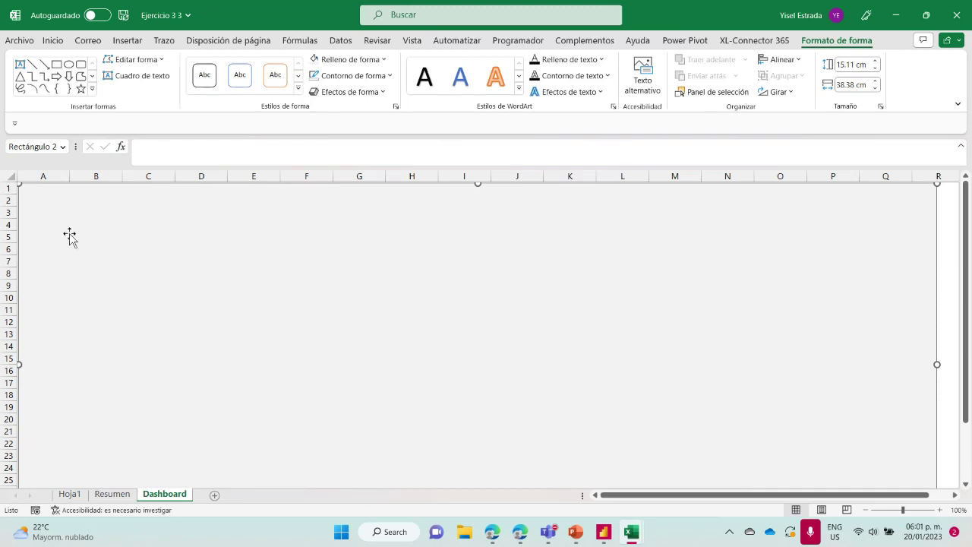
Step: Draw a rounded rectangle banner about 37 cm wide and 1.2 cm high across rows 1 to 3 and apply a solid orange shape style
{"action": "left_click", "coordinate": [53, 41]}
{"action": "left_click", "coordinate": [127, 40]}
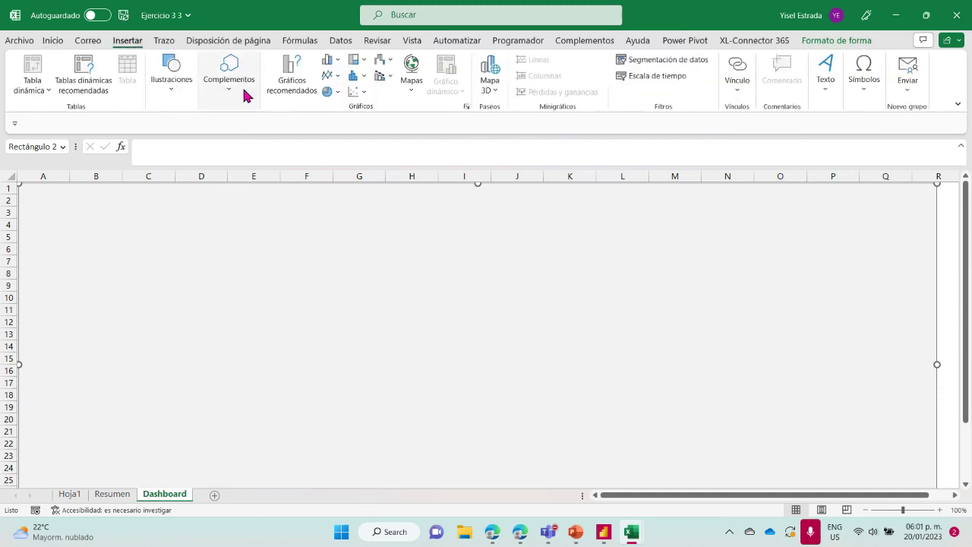
{"action": "left_click", "coordinate": [173, 98]}
{"action": "left_click", "coordinate": [199, 140]}
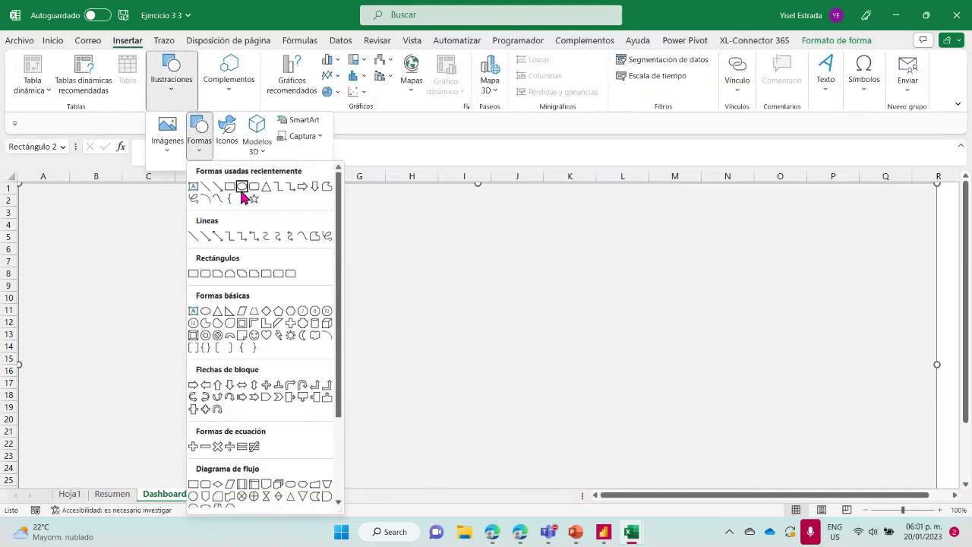
{"action": "left_click", "coordinate": [255, 189]}
{"action": "left_click_drag", "start_coordinate": [34, 188], "coordinate": [924, 217]}
{"action": "mouse_move", "coordinate": [364, 195]}
{"action": "left_mouse_down"}
{"action": "mouse_move", "coordinate": [347, 189]}
{"action": "mouse_move", "coordinate": [363, 192]}
{"action": "left_mouse_up"}
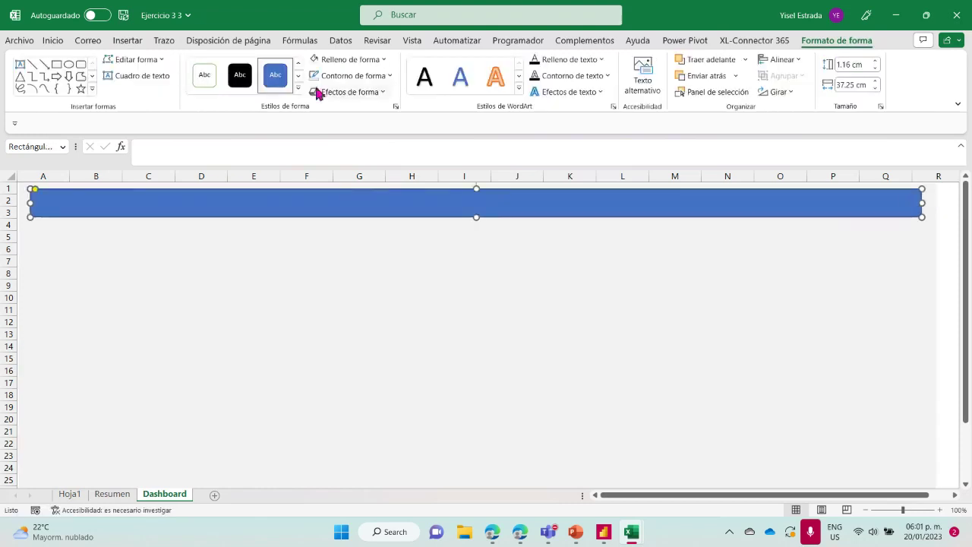
{"action": "left_click", "coordinate": [299, 76]}
{"action": "left_click", "coordinate": [205, 81]}
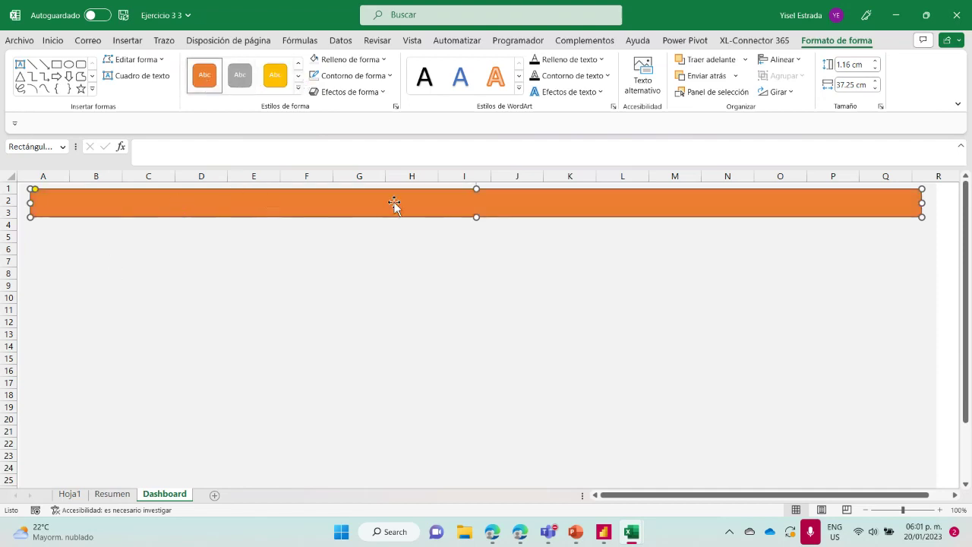
Step: Copy the header text "EMPRESA DE COMERCIALIZADORA DE PRODUCTOS AGRÍCOLAS" and "DASHBOARD DE ANÁLISIS DE VENTAS DEL AÑO 2022" from Ejercicio 3 mio into the orange banner
{"action": "mouse_move", "coordinate": [639, 541]}
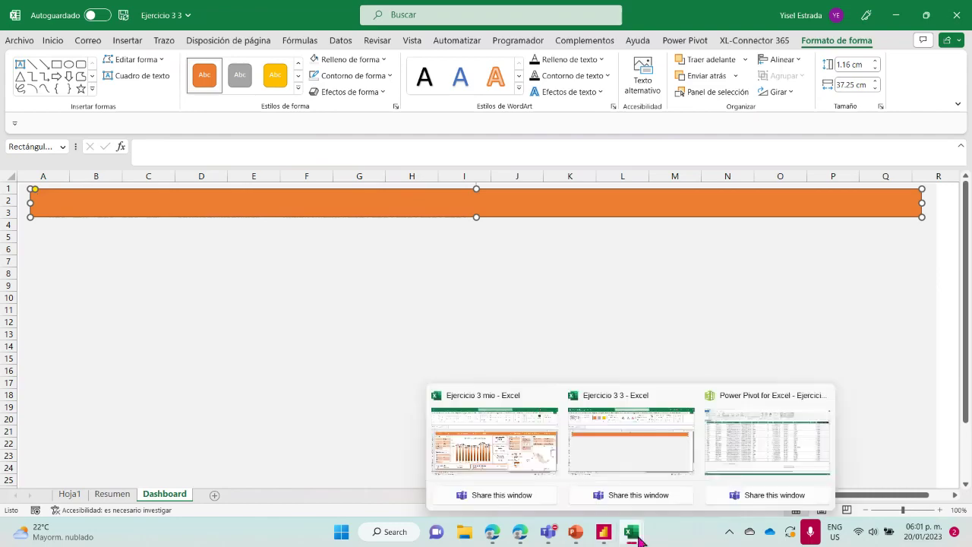
{"action": "left_click", "coordinate": [497, 441]}
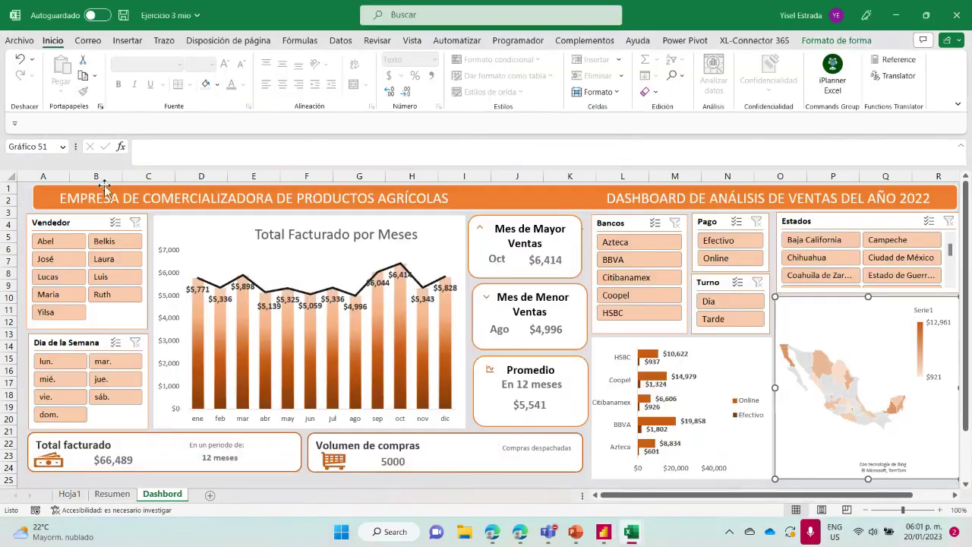
{"action": "left_click", "coordinate": [58, 202]}
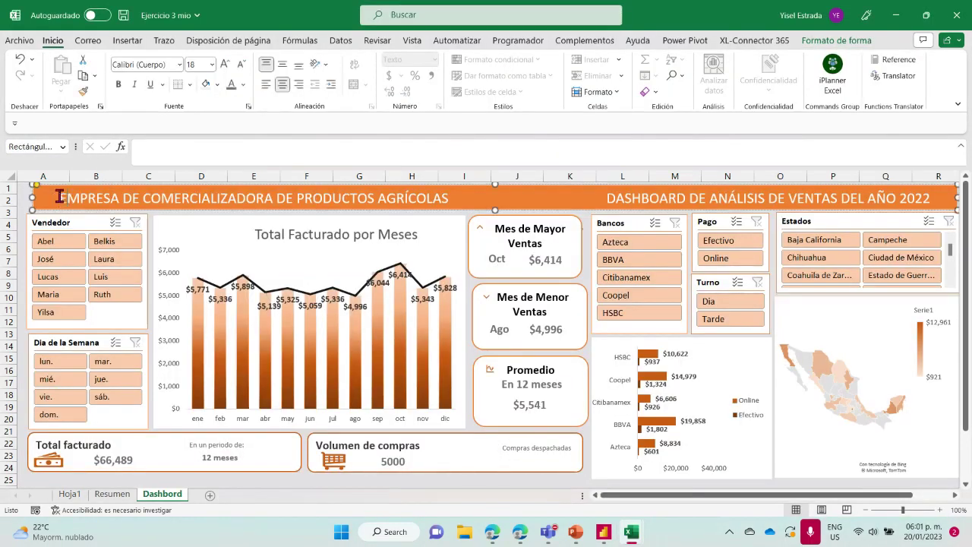
{"action": "left_click_drag", "start_coordinate": [60, 199], "coordinate": [939, 192]}
{"action": "key", "text": "ctrl+c"}
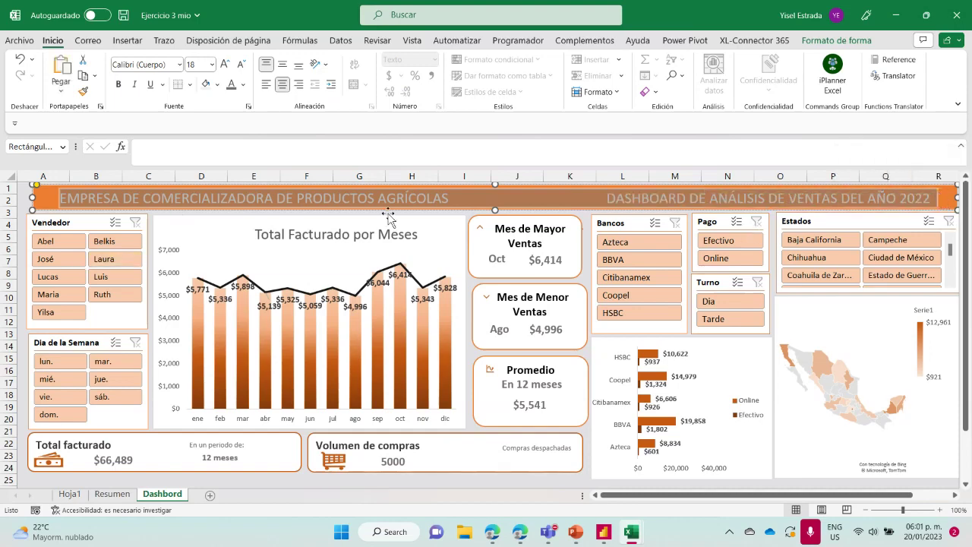
{"action": "left_click", "coordinate": [635, 451]}
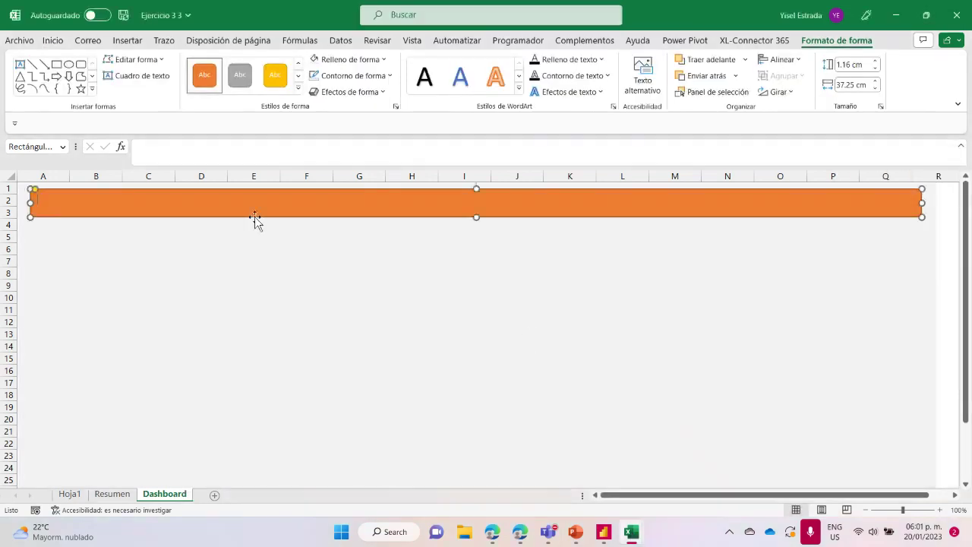
{"action": "key", "text": "ctrl+v"}
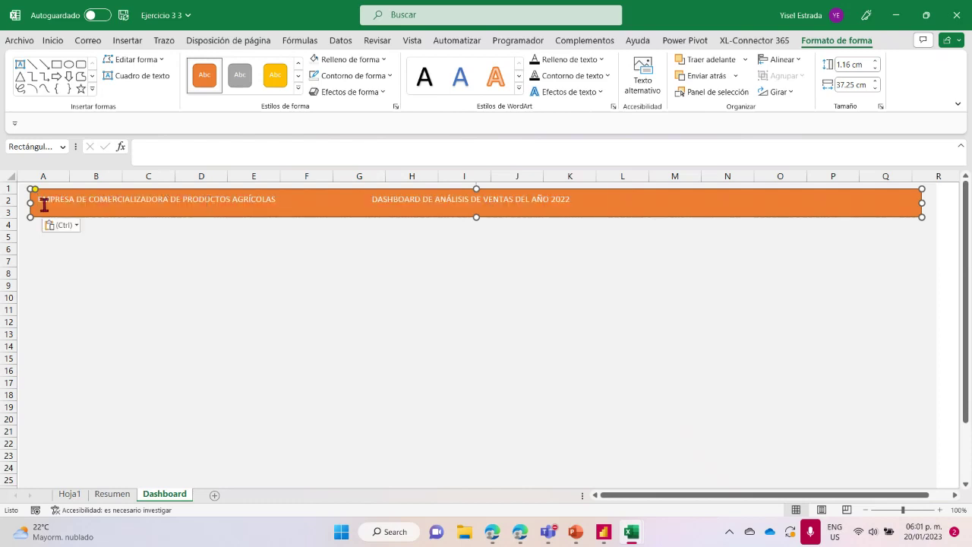
Step: Reduce the orange banner to about 0.8 cm high and format its title text as centred, bold, 14 pt
{"action": "left_click_drag", "start_coordinate": [32, 216], "coordinate": [34, 208]}
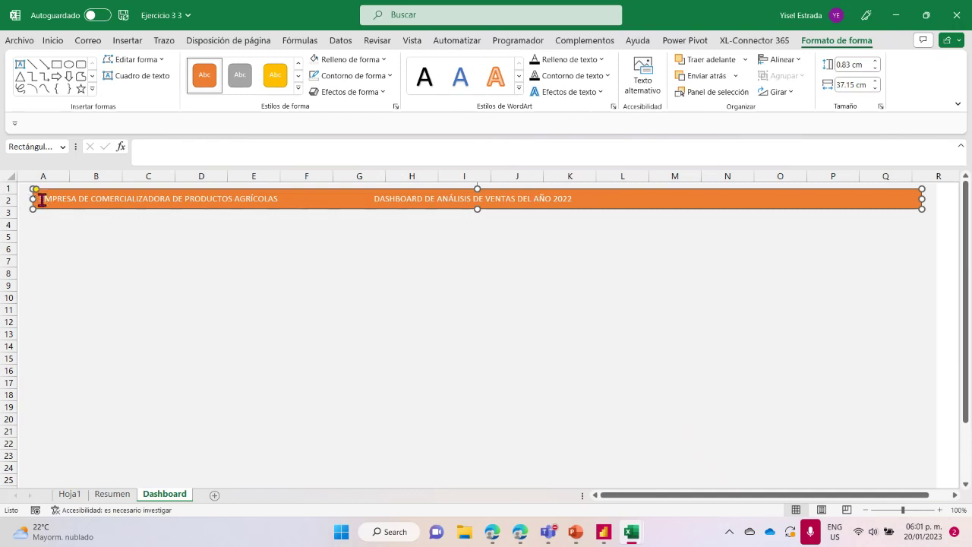
{"action": "left_click_drag", "start_coordinate": [39, 199], "coordinate": [679, 198]}
{"action": "left_click", "coordinate": [53, 41]}
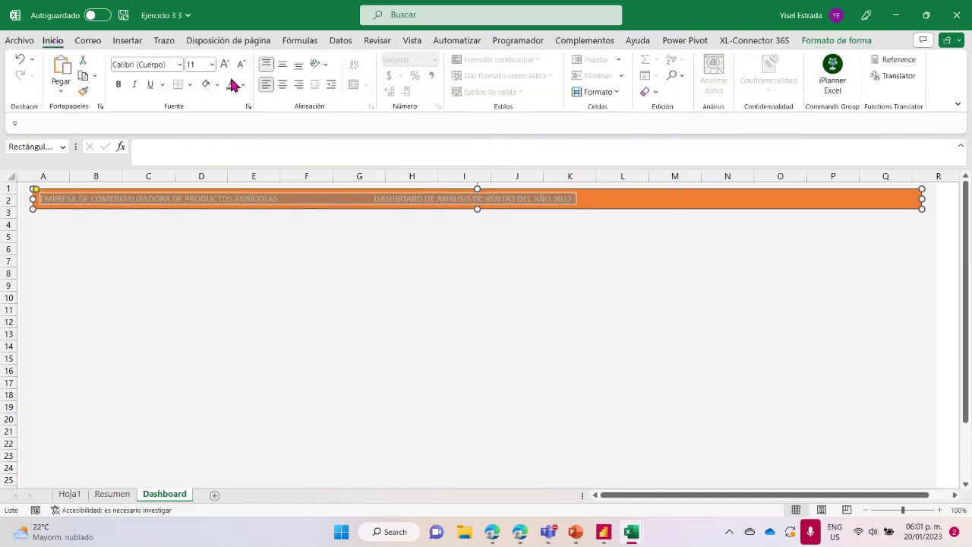
{"action": "left_click", "coordinate": [281, 85]}
{"action": "left_click", "coordinate": [225, 63]}
{"action": "left_click", "coordinate": [225, 64]}
{"action": "left_click", "coordinate": [118, 84]}
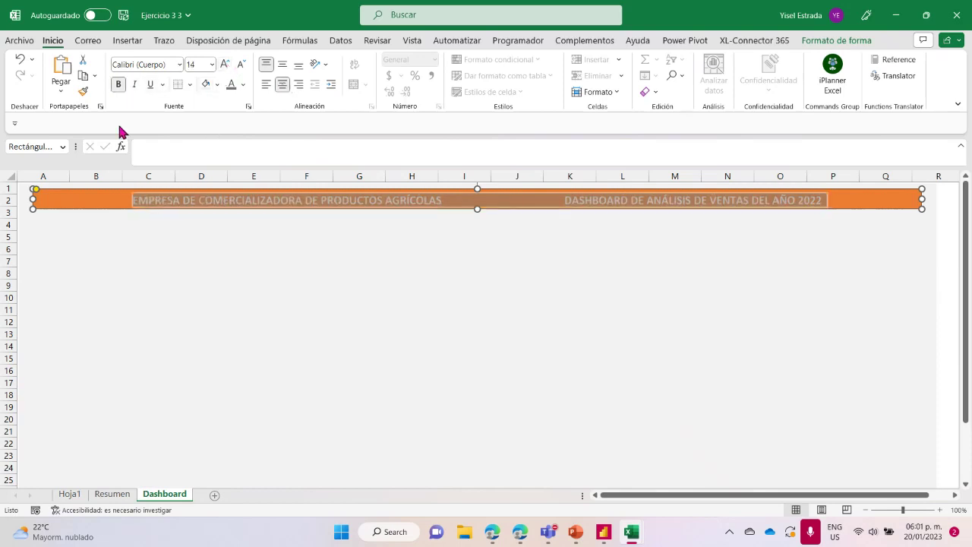
{"action": "left_click", "coordinate": [113, 238]}
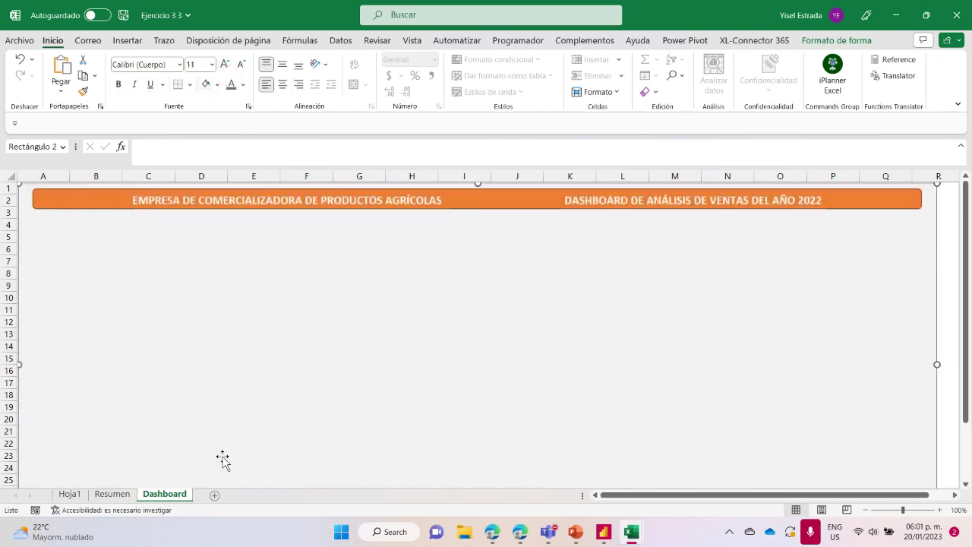
Step: Copy the Dia_Semana_Texto slicer from the Resumen sheet to the Dashboard sheet and place it below the banner, starting around row 4
{"action": "left_click", "coordinate": [112, 494]}
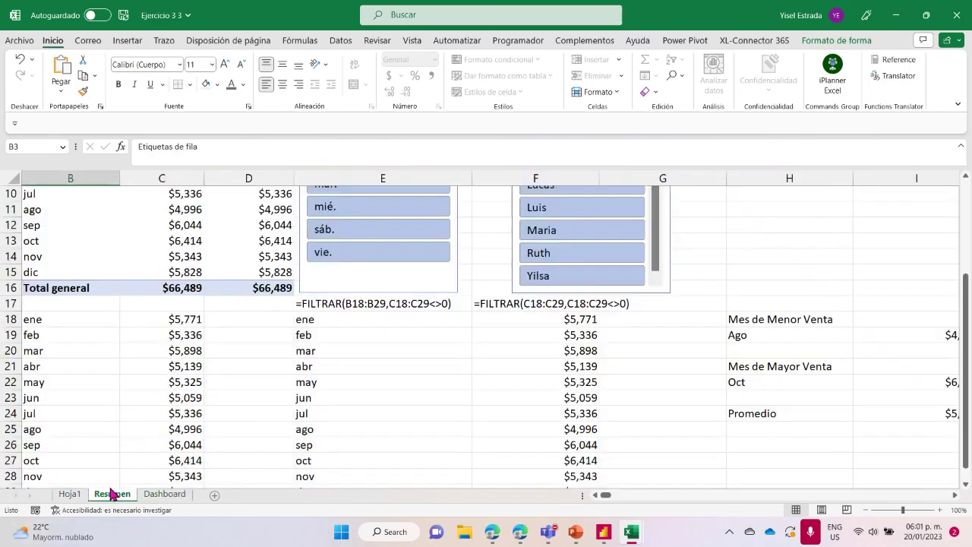
{"action": "scroll", "coordinate": [365, 311], "scroll_direction": "up", "scroll_amount": 3}
{"action": "left_click", "coordinate": [372, 237]}
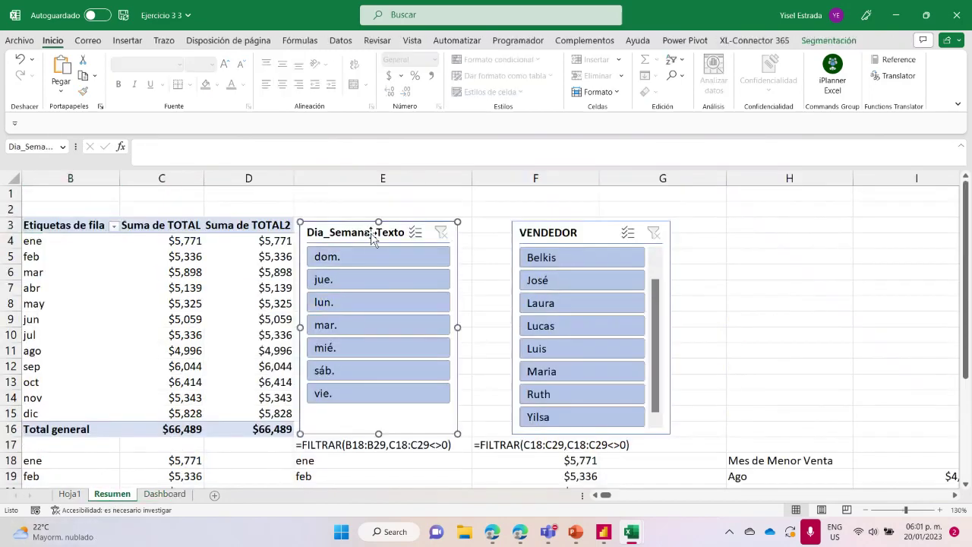
{"action": "left_click", "coordinate": [163, 494]}
{"action": "key", "text": "ctrl+v"}
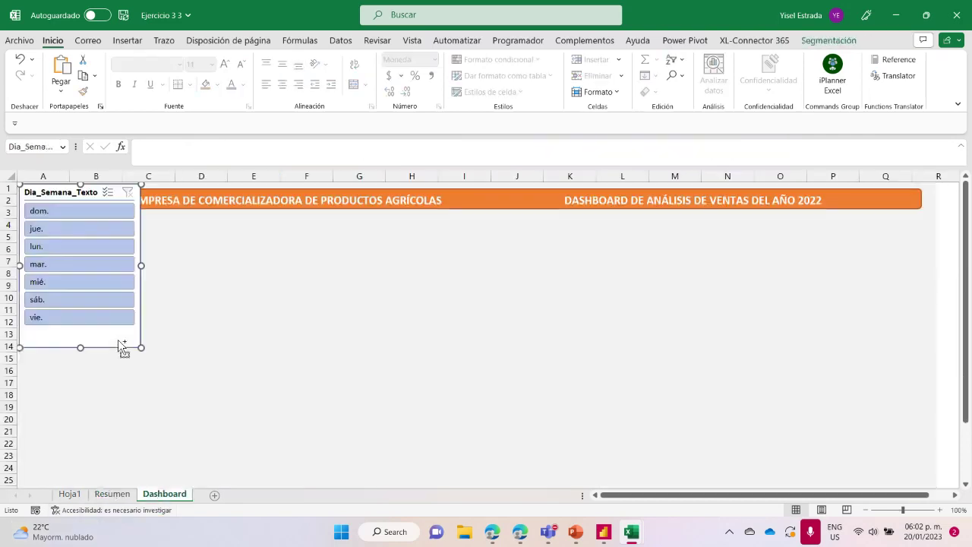
{"action": "left_click_drag", "start_coordinate": [62, 196], "coordinate": [74, 227]}
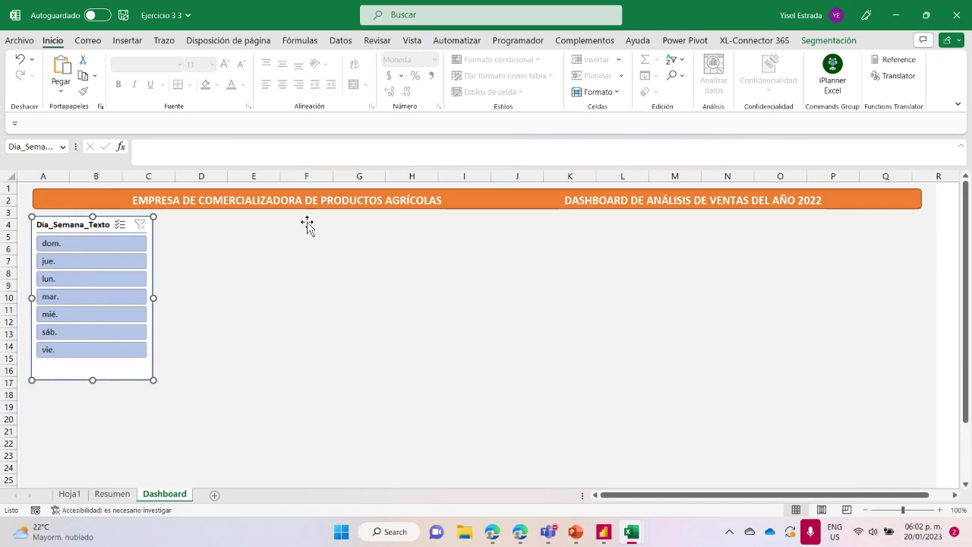
Step: Give the Dia_Semana_Texto slicer the orange style, arrange its buttons in 2 columns and shorten it to about 3.9 cm high
{"action": "left_click", "coordinate": [830, 41]}
{"action": "left_click", "coordinate": [287, 78]}
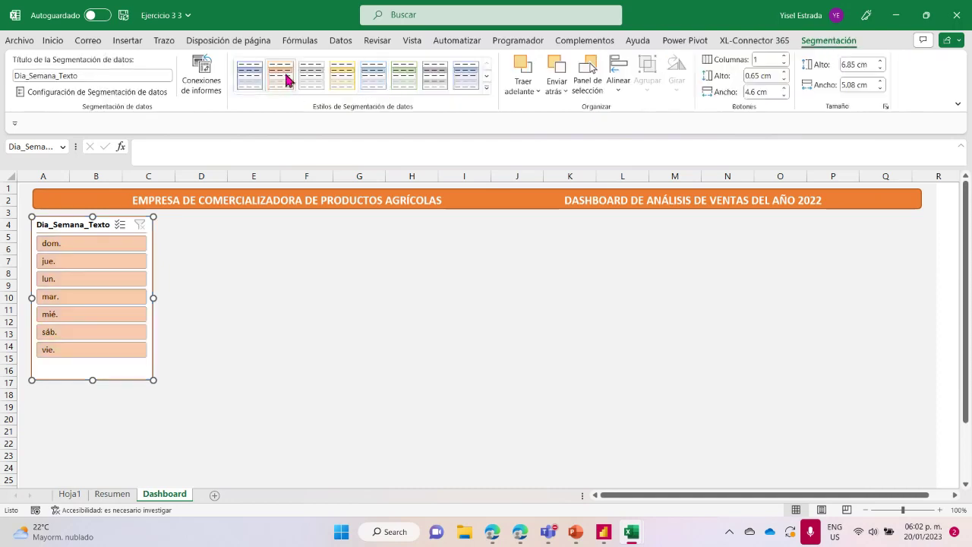
{"action": "left_click", "coordinate": [755, 60]}
{"action": "type", "text": "2"}
{"action": "key", "text": "Return"}
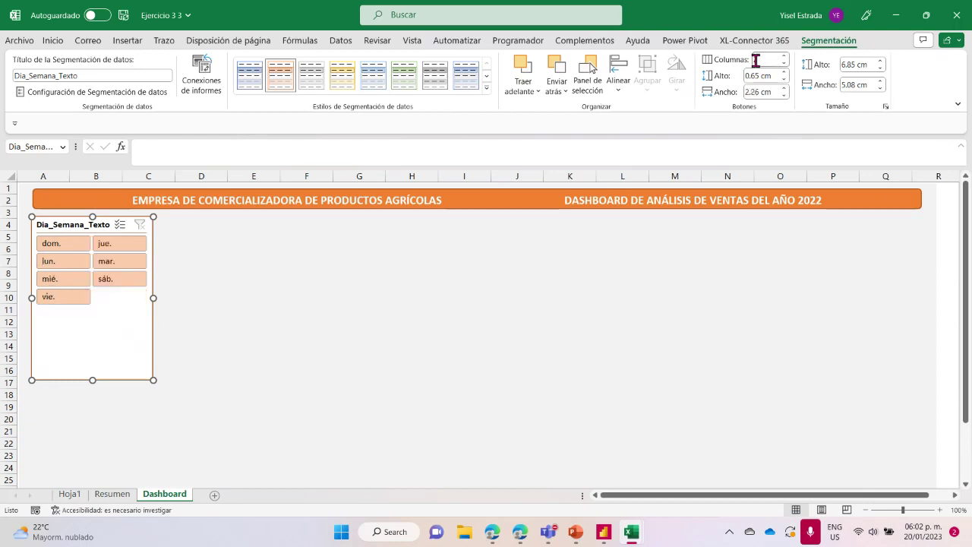
{"action": "left_click_drag", "start_coordinate": [91, 379], "coordinate": [90, 311]}
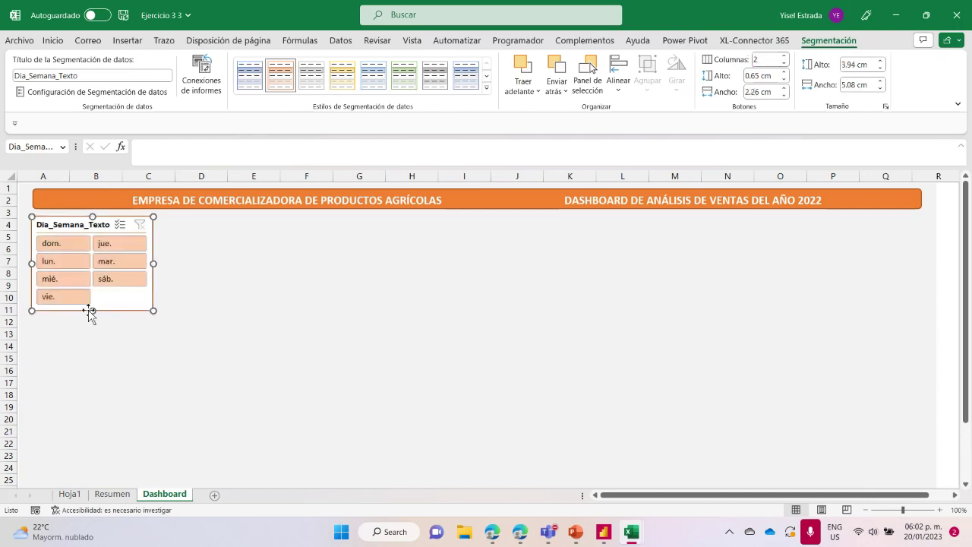
Step: Retitle the Dia_Semana_Texto slicer "DIA DE LA SEMANA" and move it down to start around row 14
{"action": "right_click", "coordinate": [62, 223]}
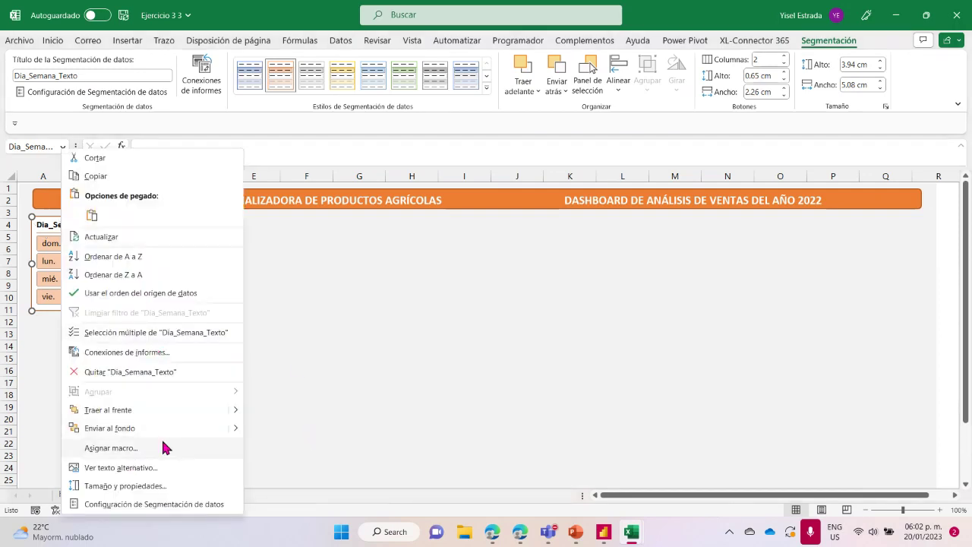
{"action": "left_click", "coordinate": [350, 368]}
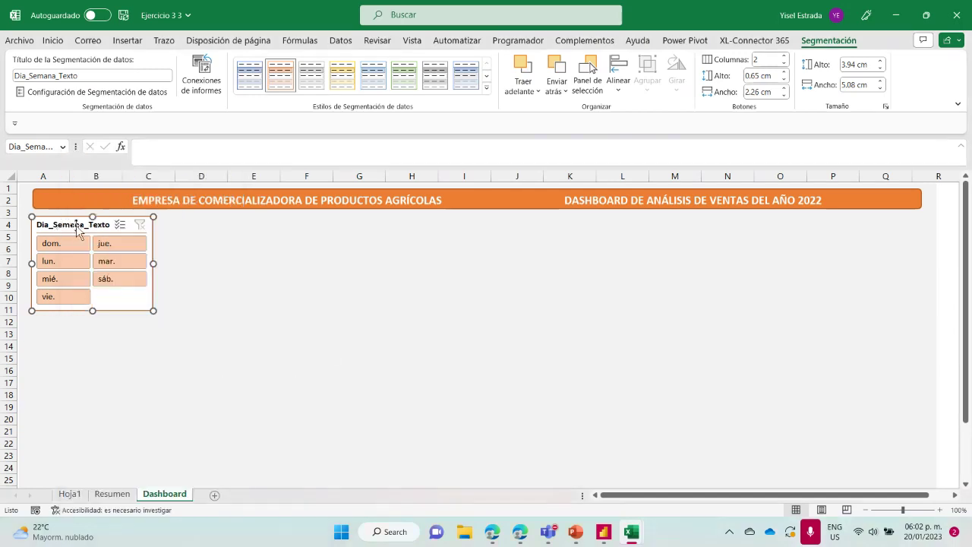
{"action": "left_click", "coordinate": [85, 76]}
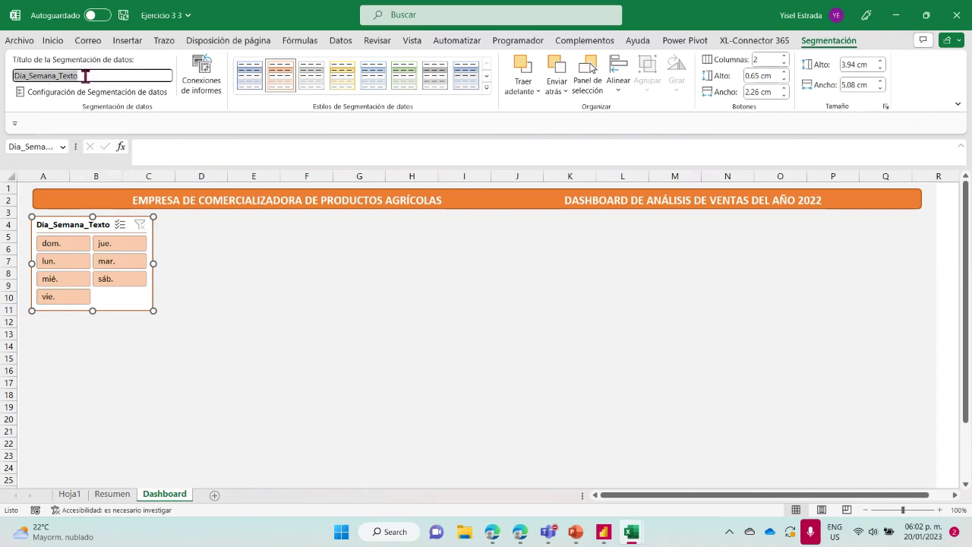
{"action": "key", "text": "BackSpace"}
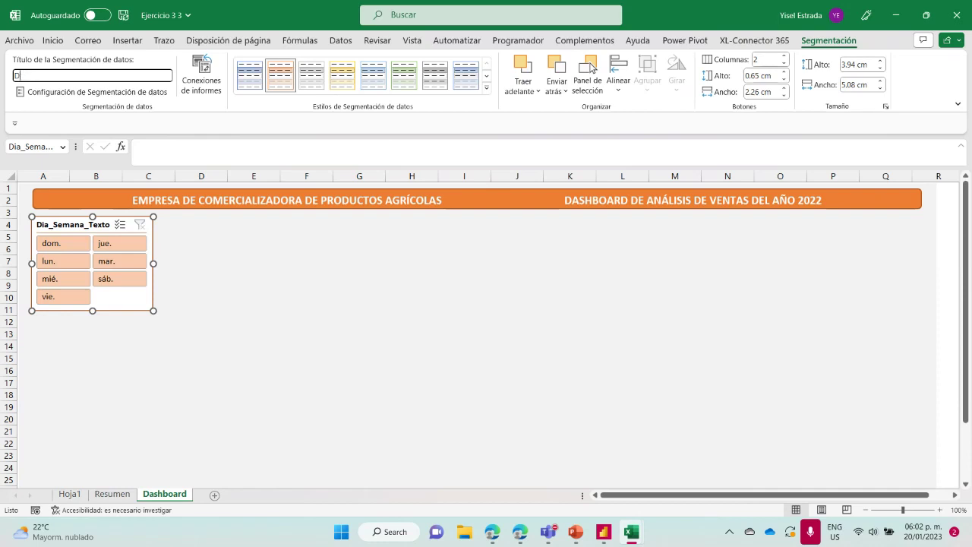
{"action": "key", "text": "Caps_Lock"}
{"action": "type", "text": "DIA "}
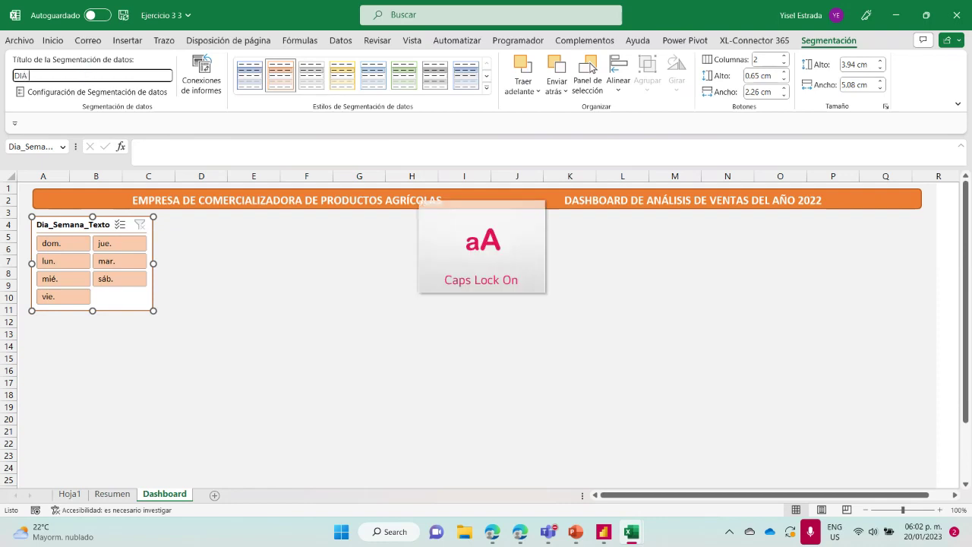
{"action": "type", "text": "DE LA SEM"}
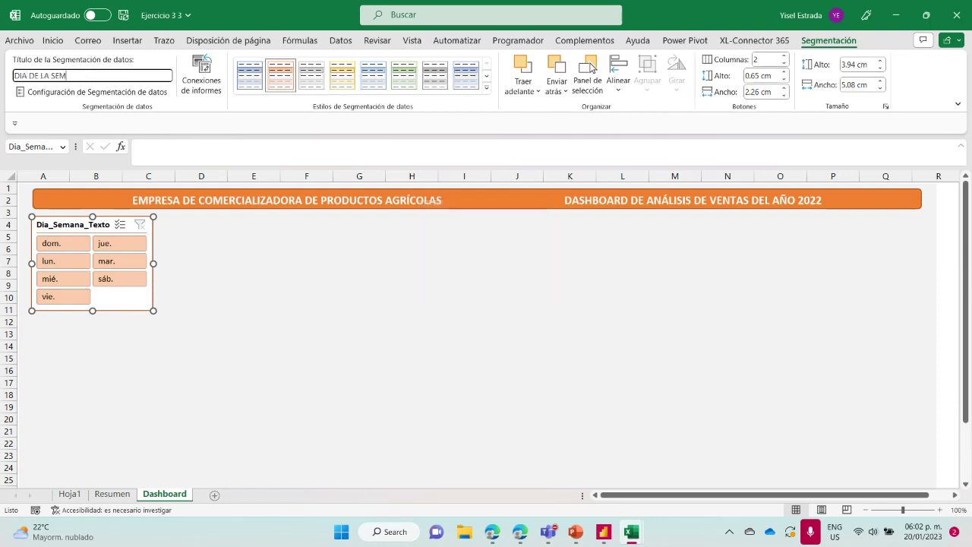
{"action": "key", "text": "Caps_Lock"}
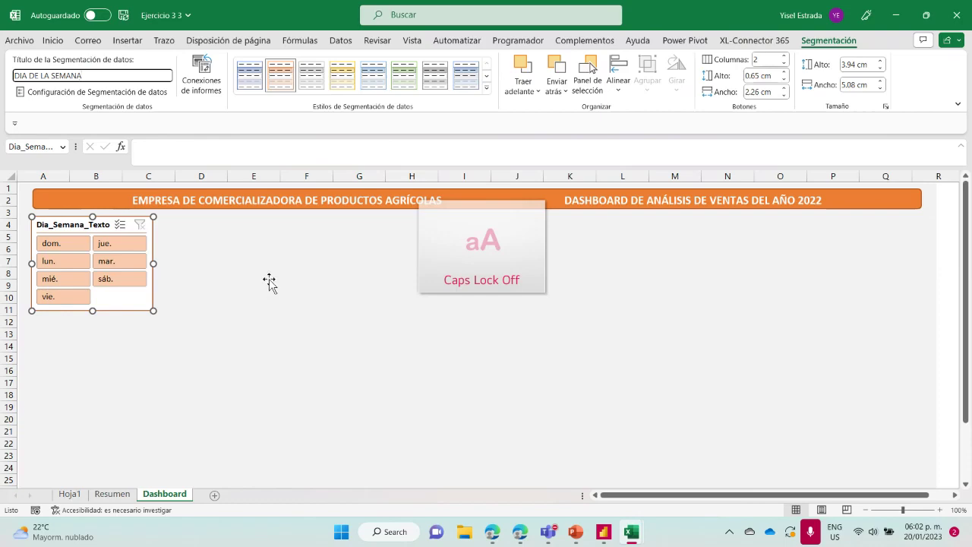
{"action": "left_click", "coordinate": [177, 241]}
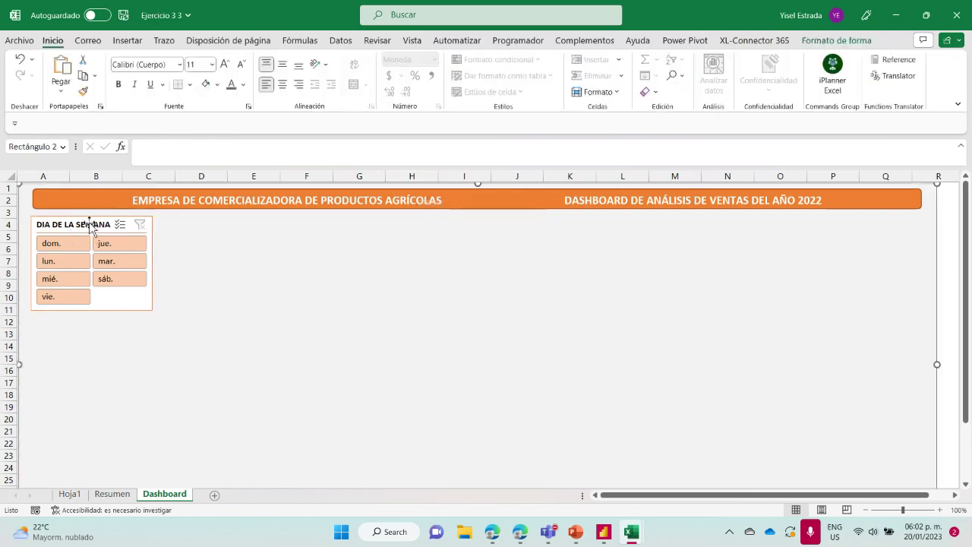
{"action": "left_click_drag", "start_coordinate": [90, 232], "coordinate": [84, 323]}
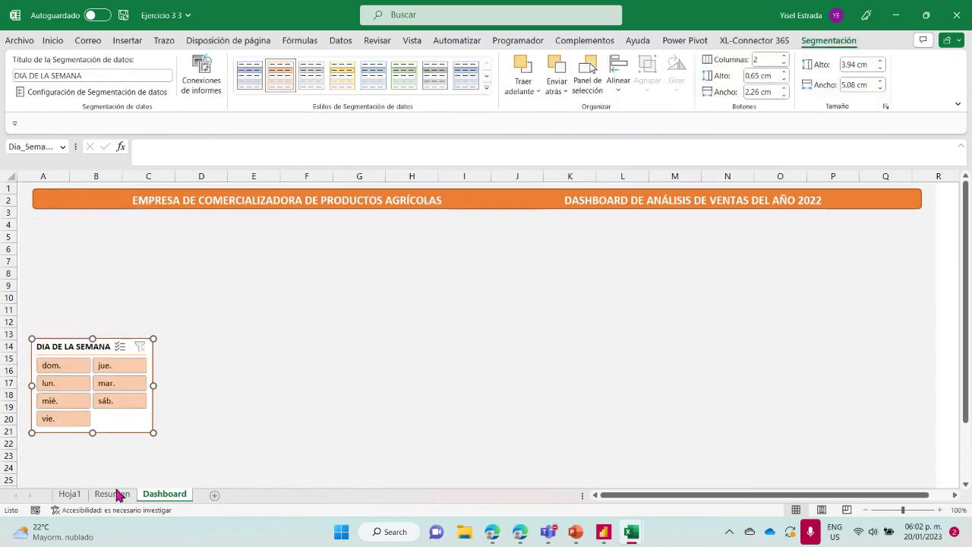
Step: Copy the VENDEDOR slicer from the Resumen sheet to the Dashboard sheet and place it directly below the orange banner
{"action": "left_click", "coordinate": [113, 494]}
{"action": "left_click", "coordinate": [596, 236]}
{"action": "key", "text": "ctrl+c"}
{"action": "left_click", "coordinate": [165, 493]}
{"action": "key", "text": "ctrl+v"}
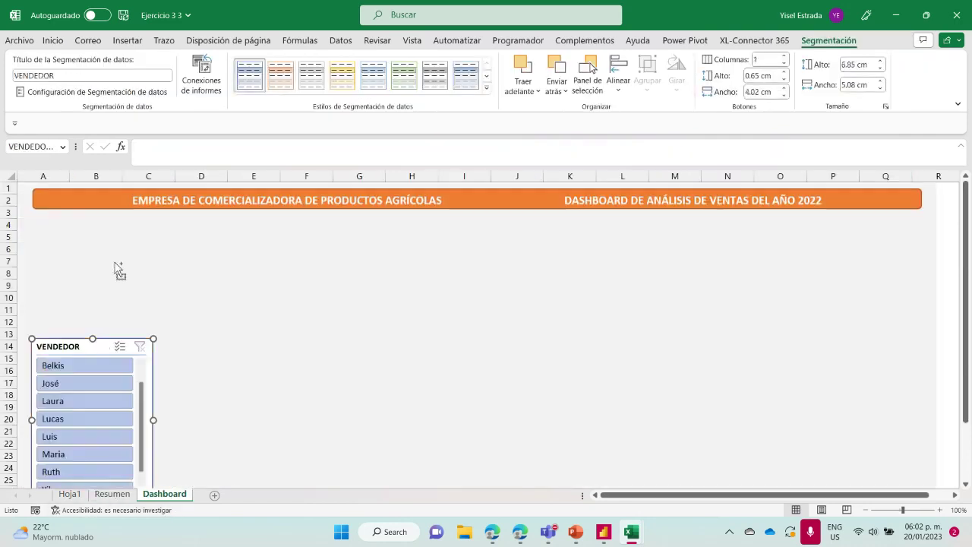
{"action": "left_click_drag", "start_coordinate": [84, 348], "coordinate": [82, 222]}
Step: Give the VENDEDOR slicer the orange style, 2 columns and about 4.7 cm height, with the DIA DE LA SEMANA slicer moved up directly beneath it
{"action": "left_click", "coordinate": [280, 75]}
{"action": "left_click", "coordinate": [764, 60]}
{"action": "type", "text": "2"}
{"action": "key", "text": "Return"}
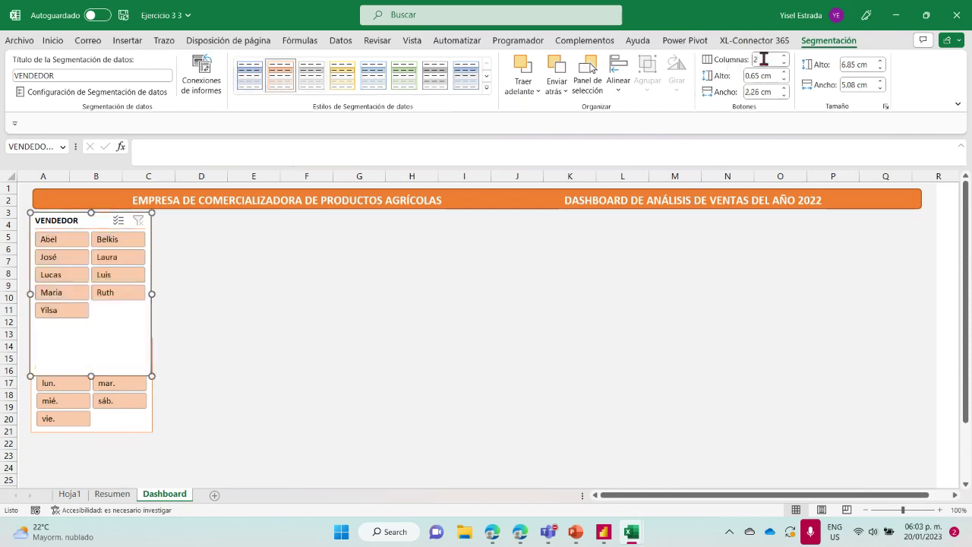
{"action": "left_click_drag", "start_coordinate": [91, 376], "coordinate": [82, 337]}
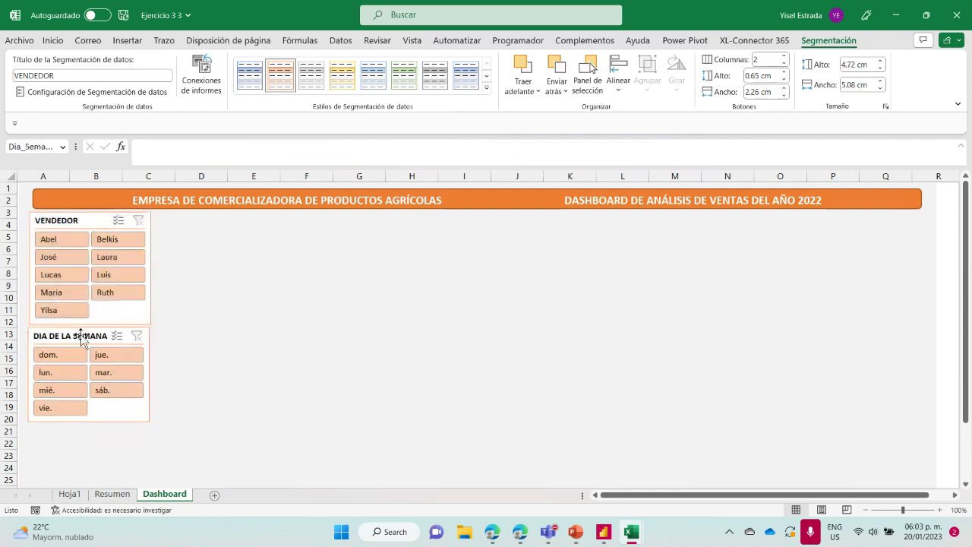
{"action": "left_click", "coordinate": [251, 304]}
Step: Insert a combined clustered column and line chart from the monthly pivot data in B4:D15 of the Resumen sheet
{"action": "left_click", "coordinate": [111, 493]}
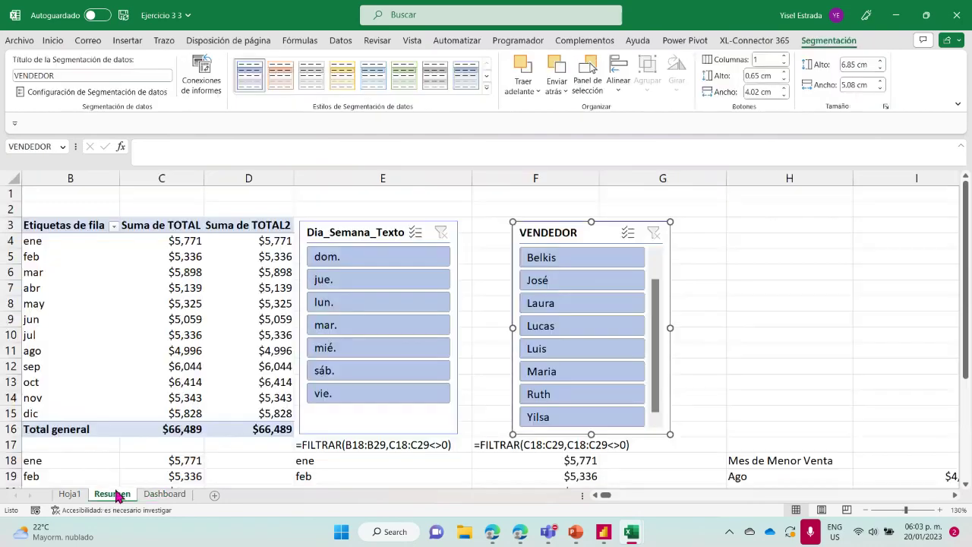
{"action": "left_click", "coordinate": [596, 496]}
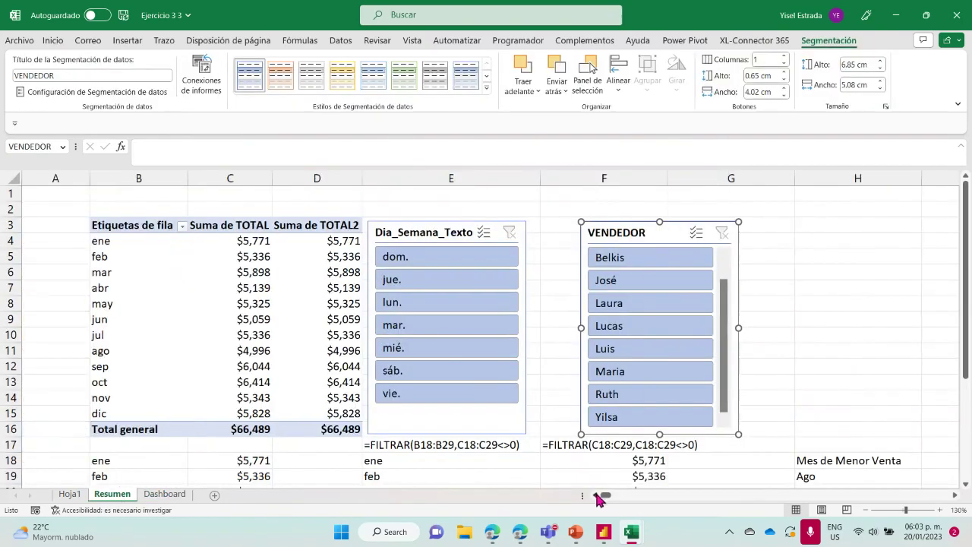
{"action": "left_click_drag", "start_coordinate": [120, 242], "coordinate": [326, 410]}
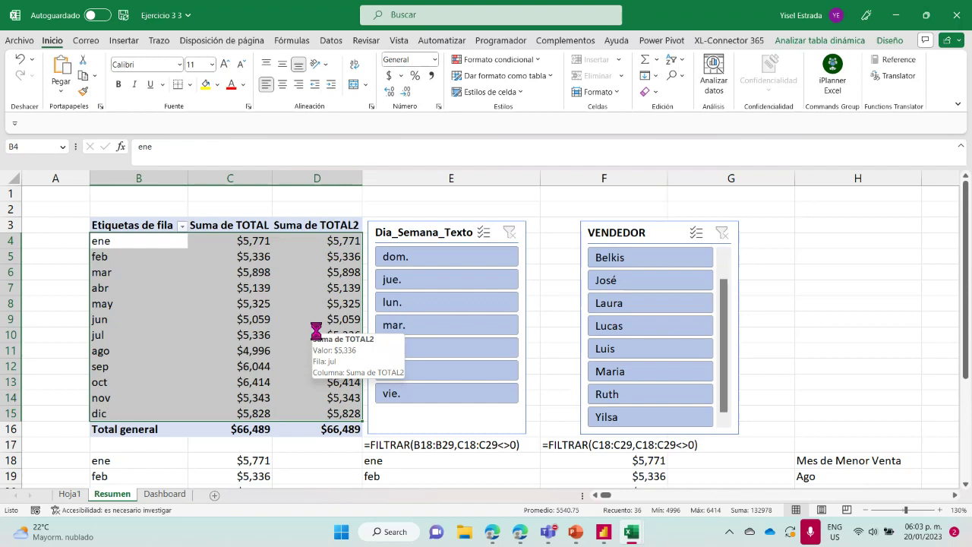
{"action": "key", "text": "ctrl+c"}
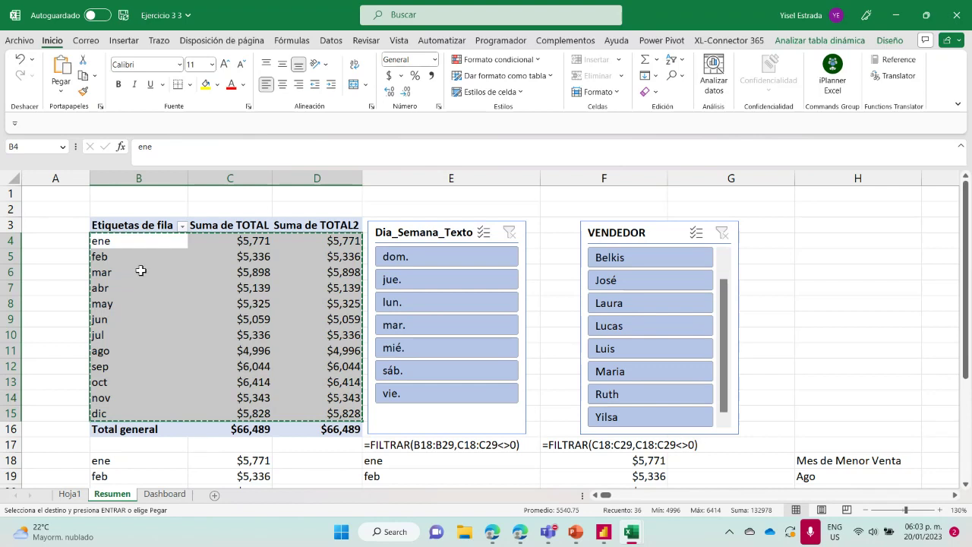
{"action": "key", "text": "Escape"}
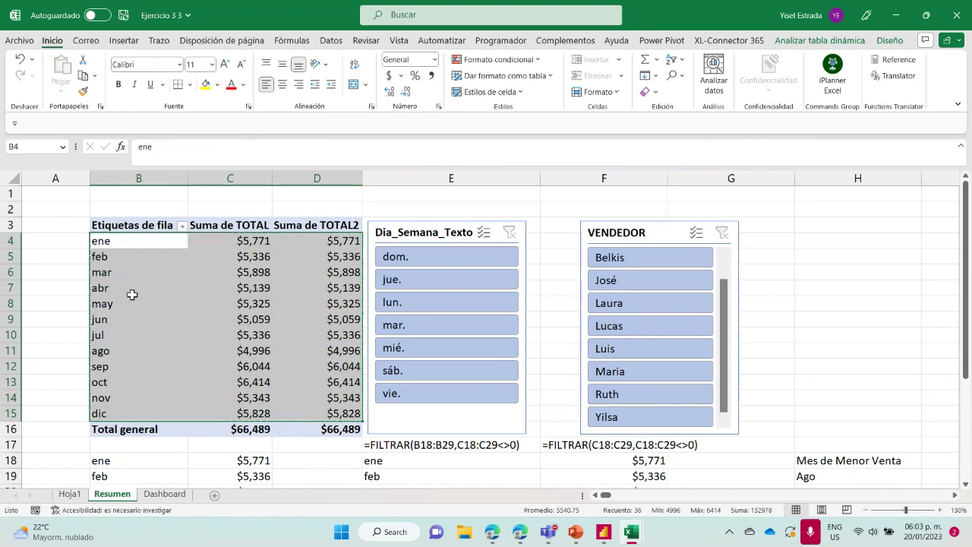
{"action": "left_click", "coordinate": [125, 41]}
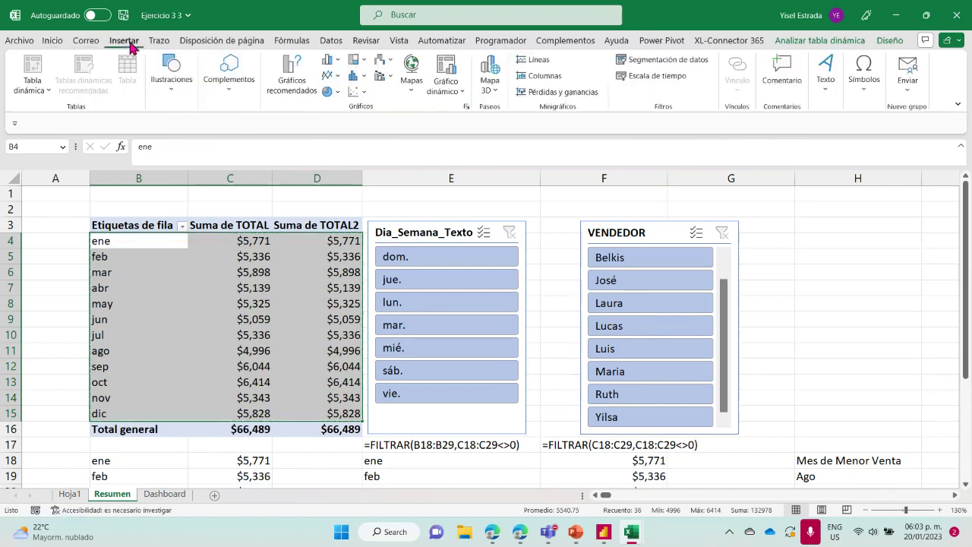
{"action": "left_click", "coordinate": [392, 77]}
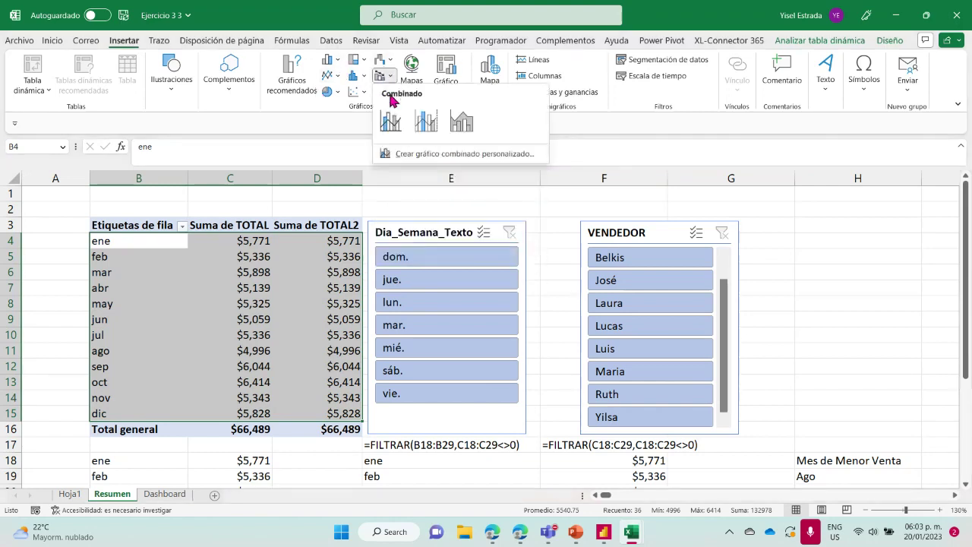
{"action": "left_click", "coordinate": [390, 124]}
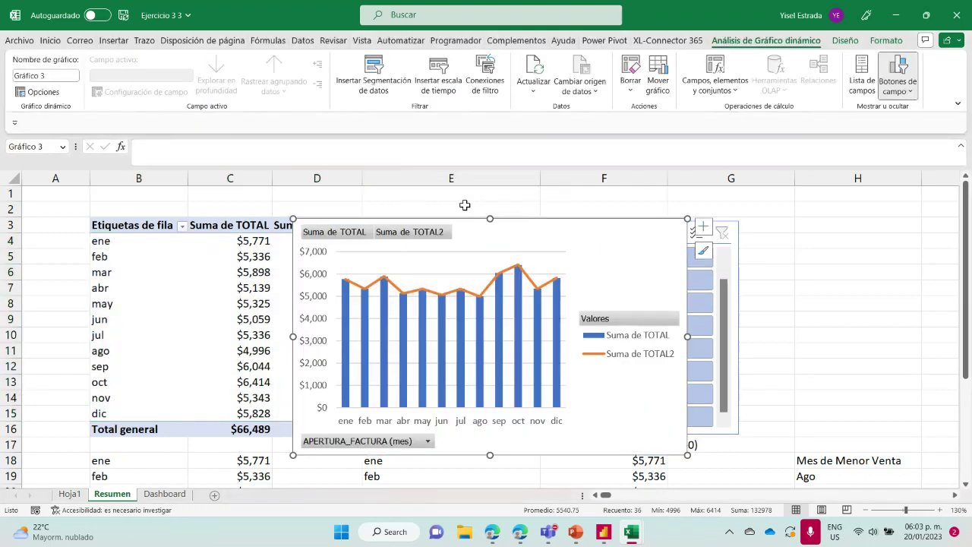
Step: Move the combo chart to the Dashboard sheet, beside the slicers, and stretch it down to row 20
{"action": "key", "text": "ctrl+x"}
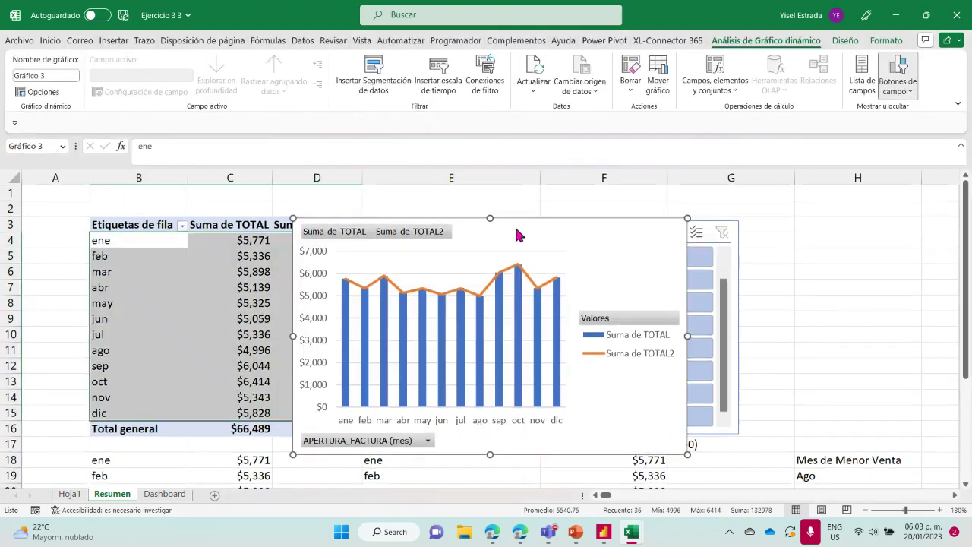
{"action": "left_click", "coordinate": [164, 493]}
{"action": "key", "text": "ctrl+v"}
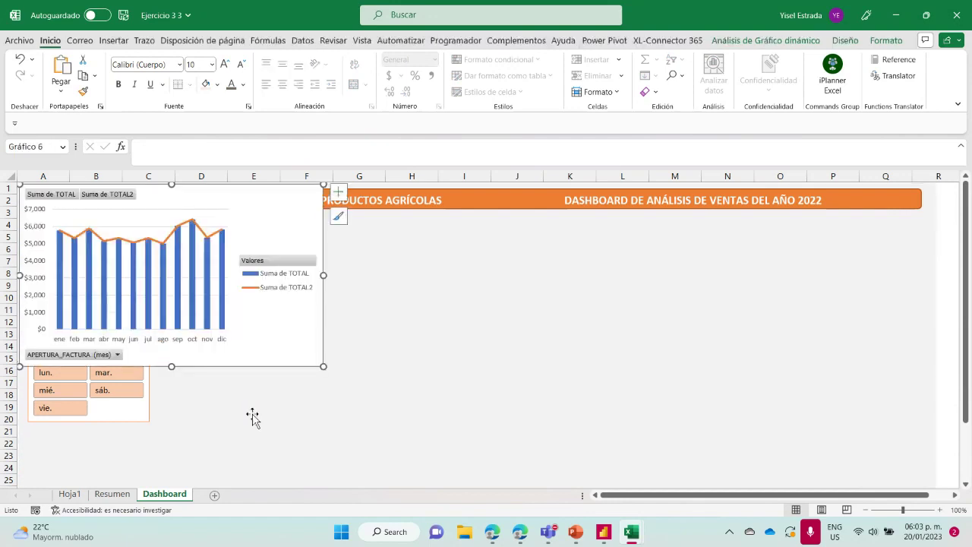
{"action": "left_click_drag", "start_coordinate": [217, 190], "coordinate": [351, 221]}
{"action": "mouse_move", "coordinate": [306, 397]}
{"action": "left_mouse_down"}
{"action": "mouse_move", "coordinate": [306, 432]}
{"action": "mouse_move", "coordinate": [306, 420]}
{"action": "left_mouse_up"}
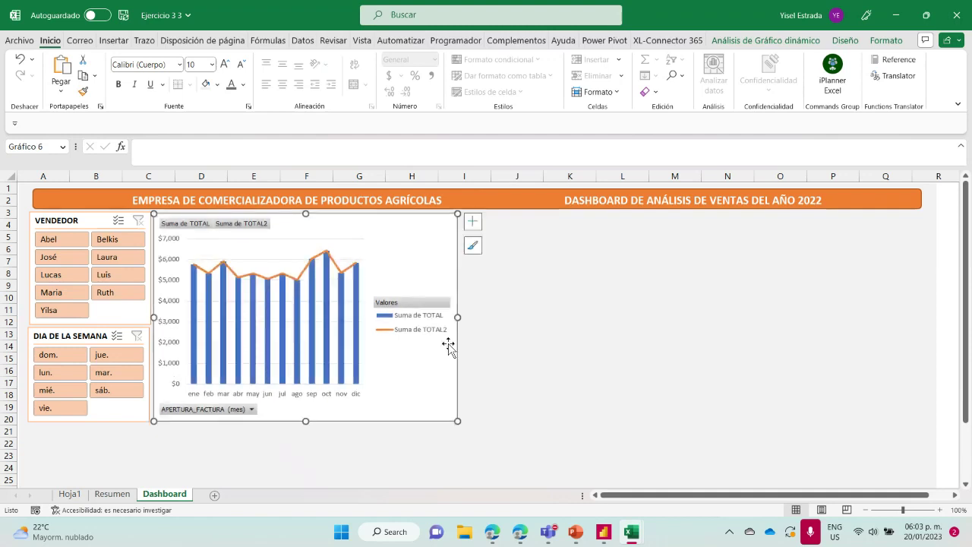
Step: Hide the chart's value field buttons, remove its legend and gridlines, and add data labels
{"action": "right_click", "coordinate": [231, 224]}
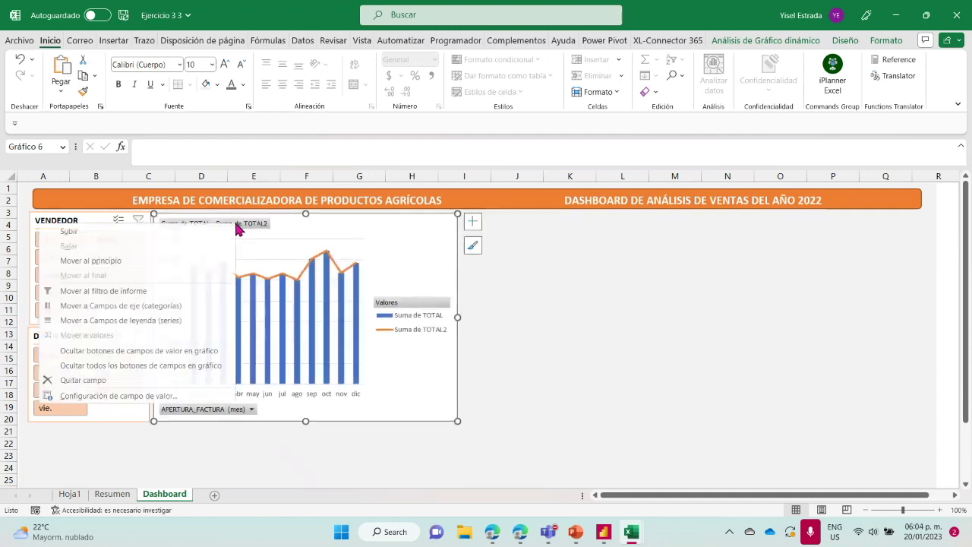
{"action": "left_click", "coordinate": [92, 353]}
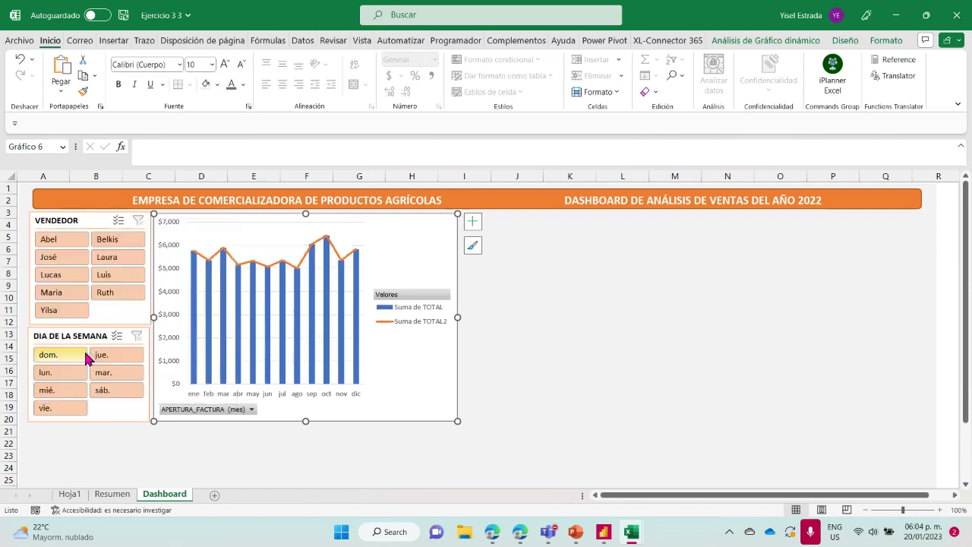
{"action": "left_click", "coordinate": [472, 221]}
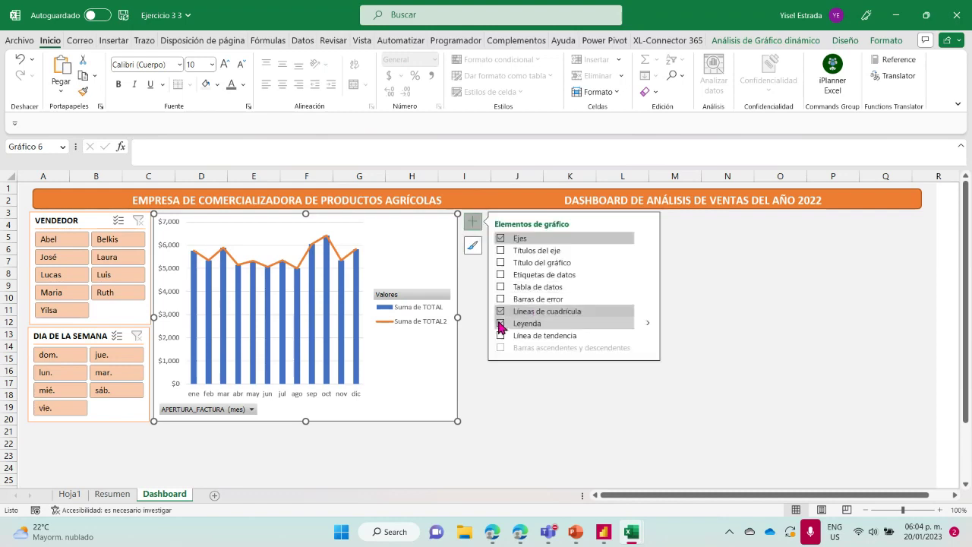
{"action": "left_click", "coordinate": [501, 323]}
{"action": "left_click", "coordinate": [501, 311]}
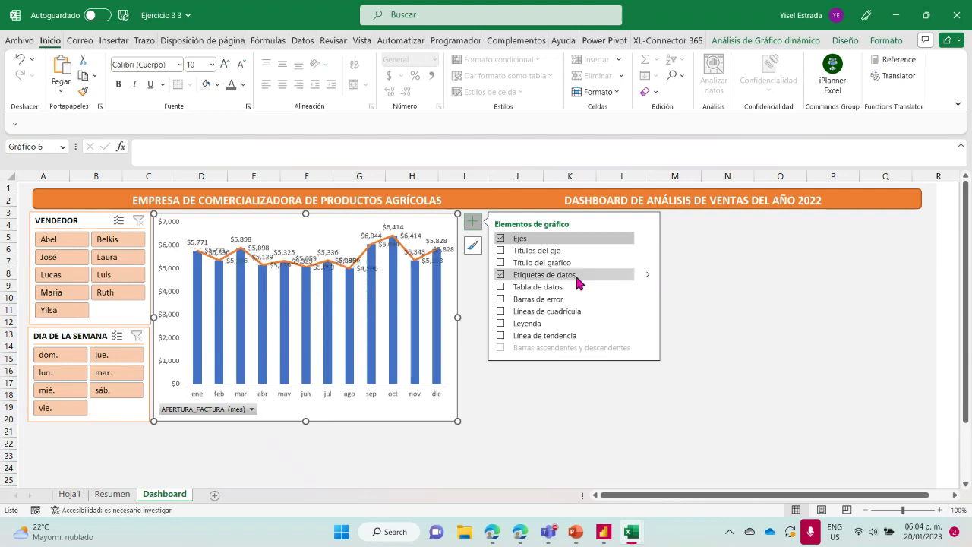
{"action": "left_click", "coordinate": [646, 275]}
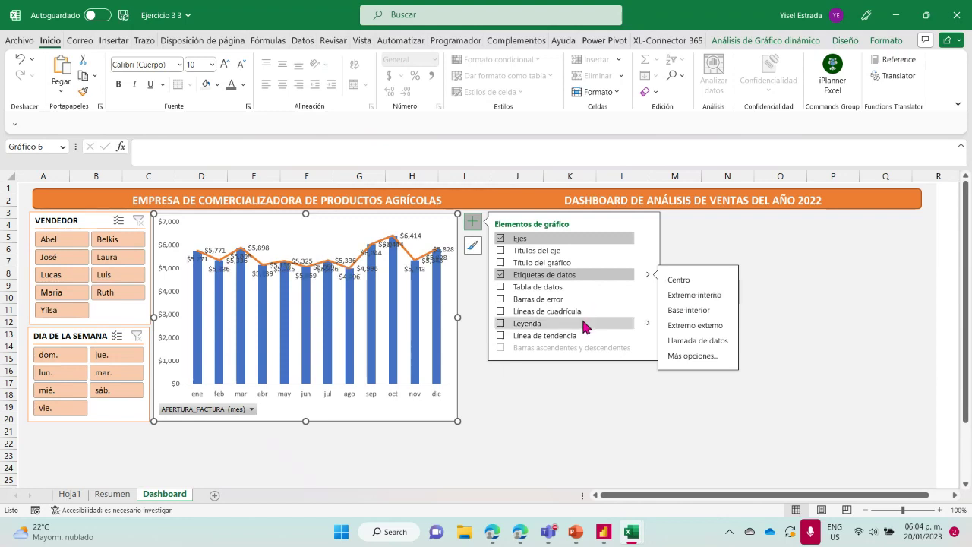
{"action": "left_click", "coordinate": [423, 353]}
Step: Set the gap width of the chart's Suma de TOTAL column series to 100%
{"action": "right_click", "coordinate": [390, 330]}
{"action": "left_click", "coordinate": [434, 450]}
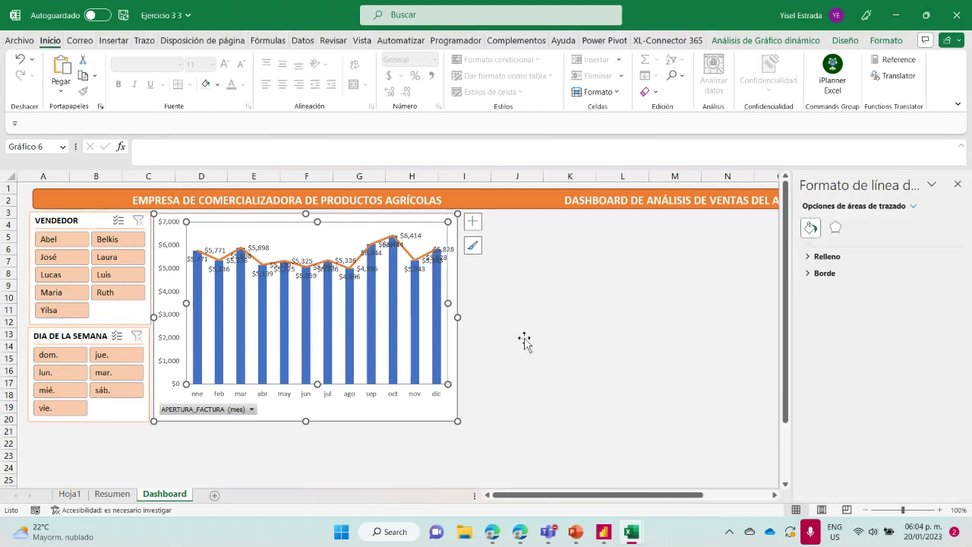
{"action": "left_click", "coordinate": [397, 297]}
{"action": "left_click", "coordinate": [419, 306]}
{"action": "left_click", "coordinate": [434, 317]}
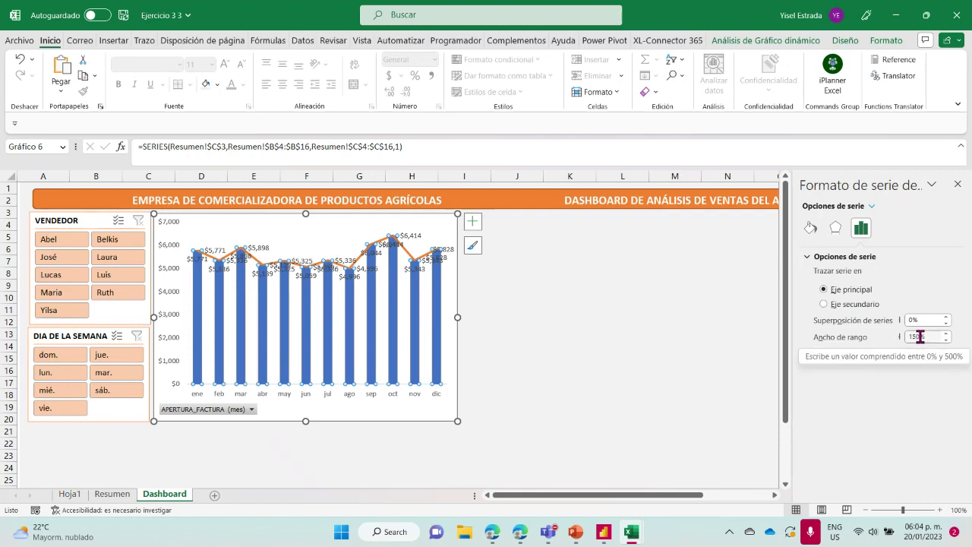
{"action": "left_click_drag", "start_coordinate": [919, 336], "coordinate": [879, 340]}
{"action": "type", "text": "9"}
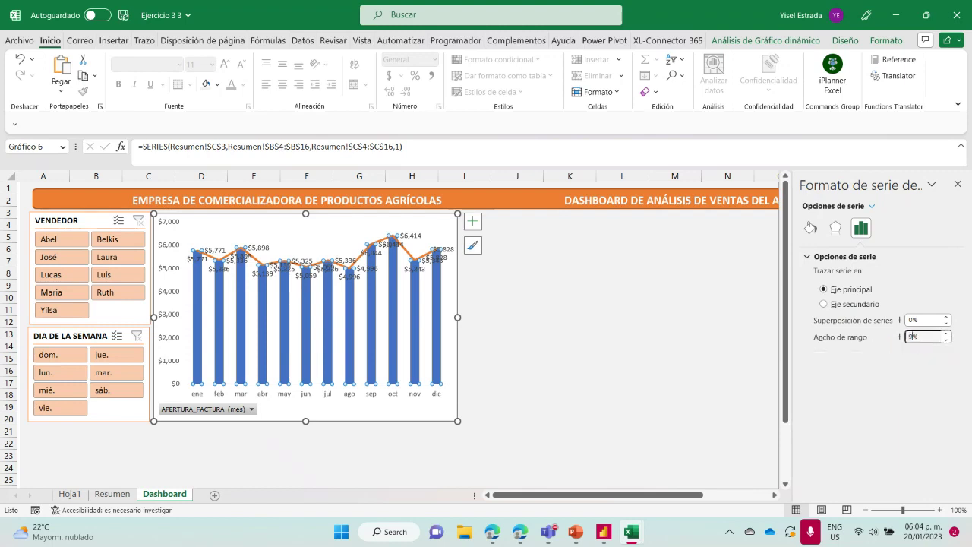
{"action": "type", "text": "0"}
{"action": "key", "text": "Return"}
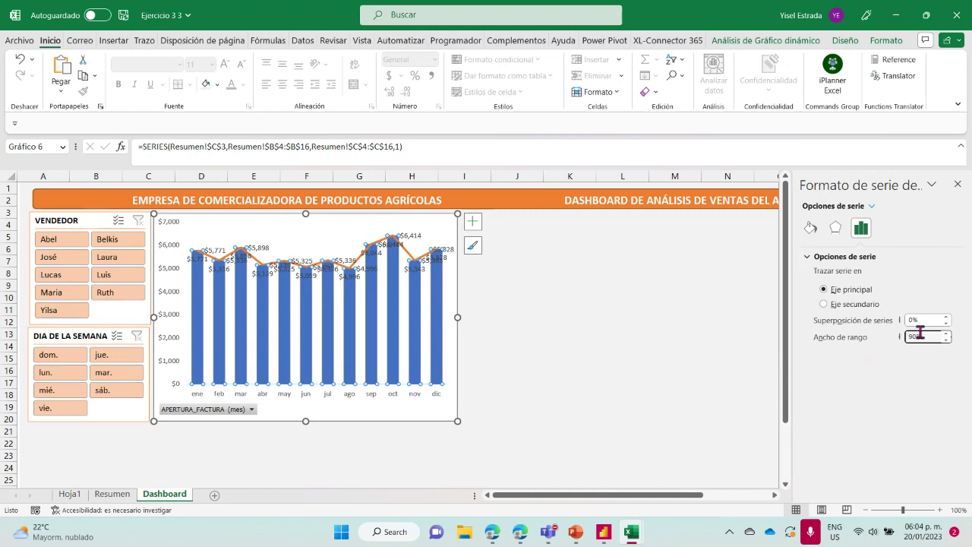
{"action": "type", "text": "5"}
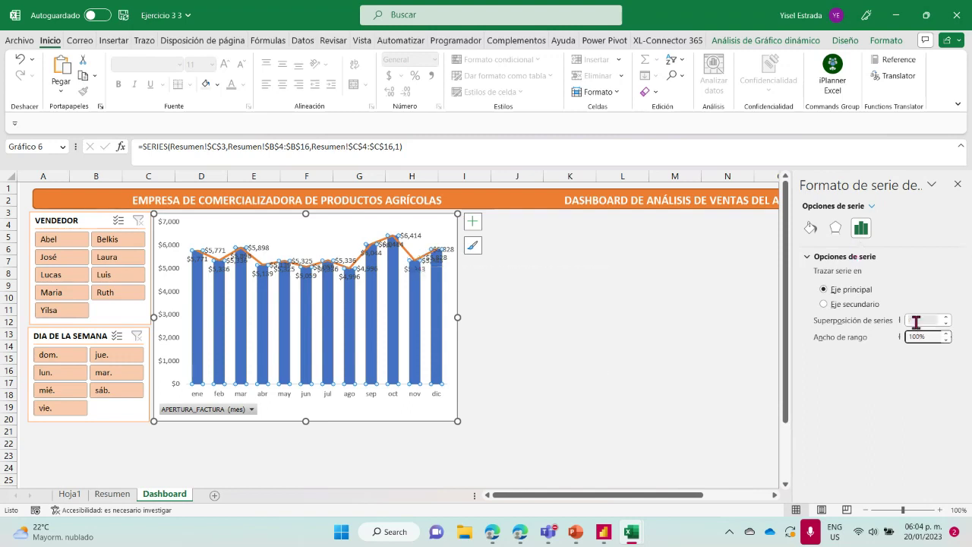
Step: Fill the Suma de TOTAL columns with an orange linear gradient
{"action": "left_click", "coordinate": [813, 228]}
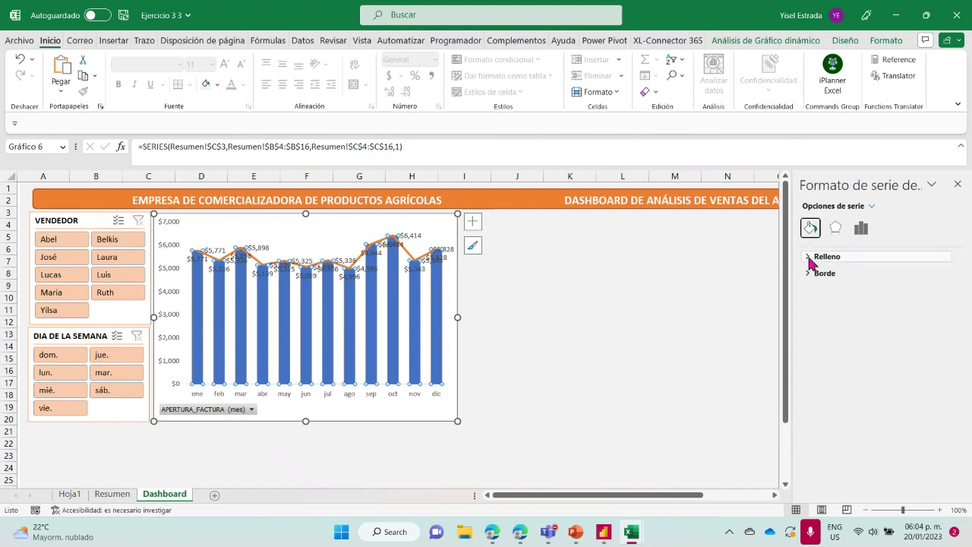
{"action": "left_click", "coordinate": [809, 258]}
{"action": "left_click", "coordinate": [833, 306]}
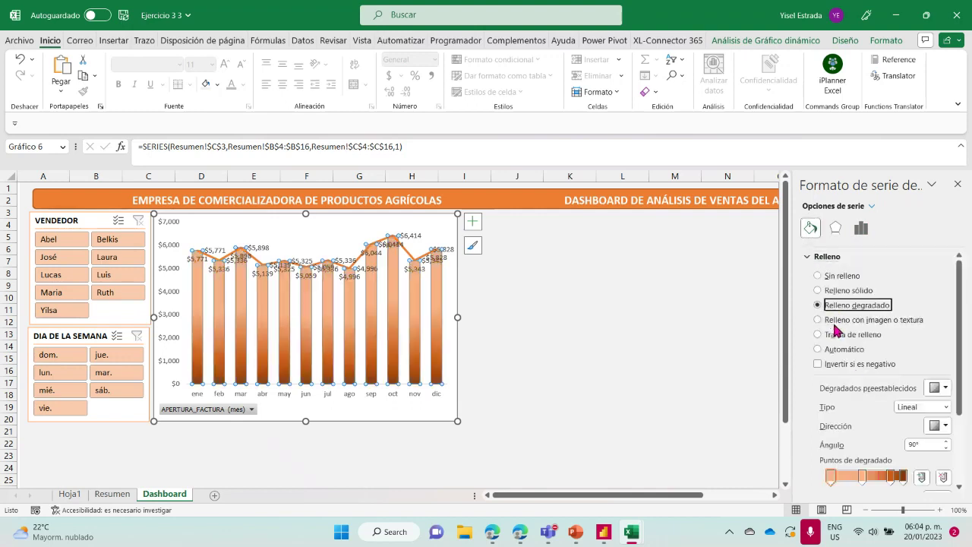
Step: Enlarge the combo chart slightly into column I and make the line series' data labels bold
{"action": "scroll", "coordinate": [847, 407], "scroll_direction": "down", "scroll_amount": 1}
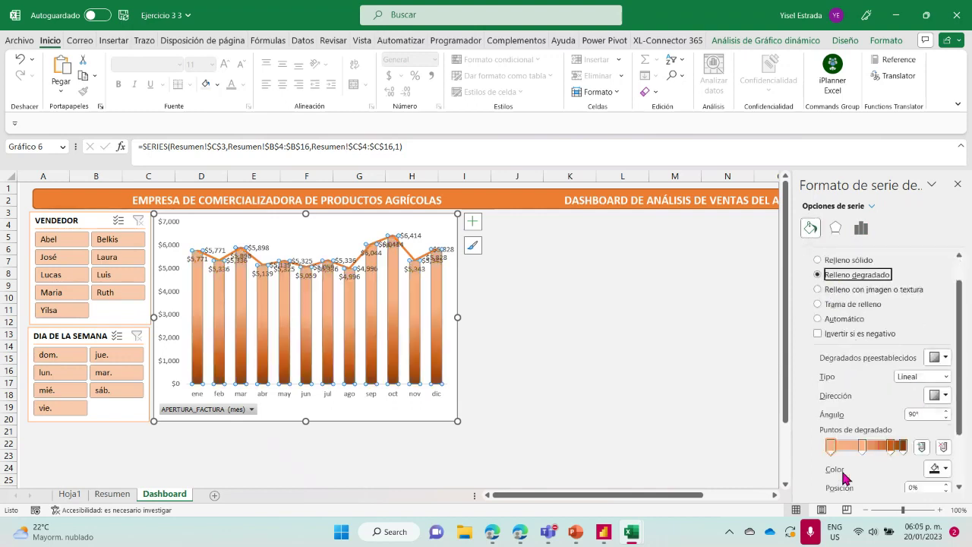
{"action": "left_click_drag", "start_coordinate": [456, 421], "coordinate": [473, 427]}
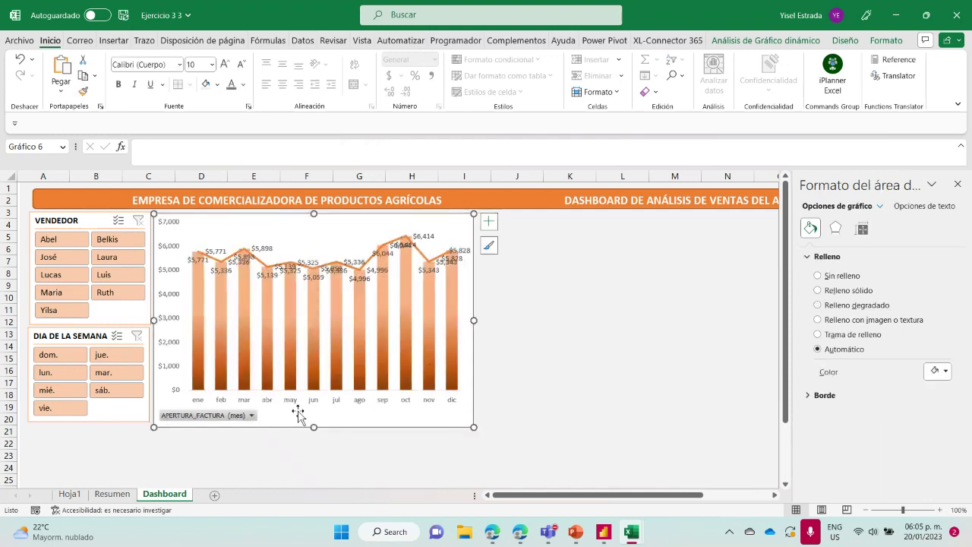
{"action": "left_click", "coordinate": [442, 258]}
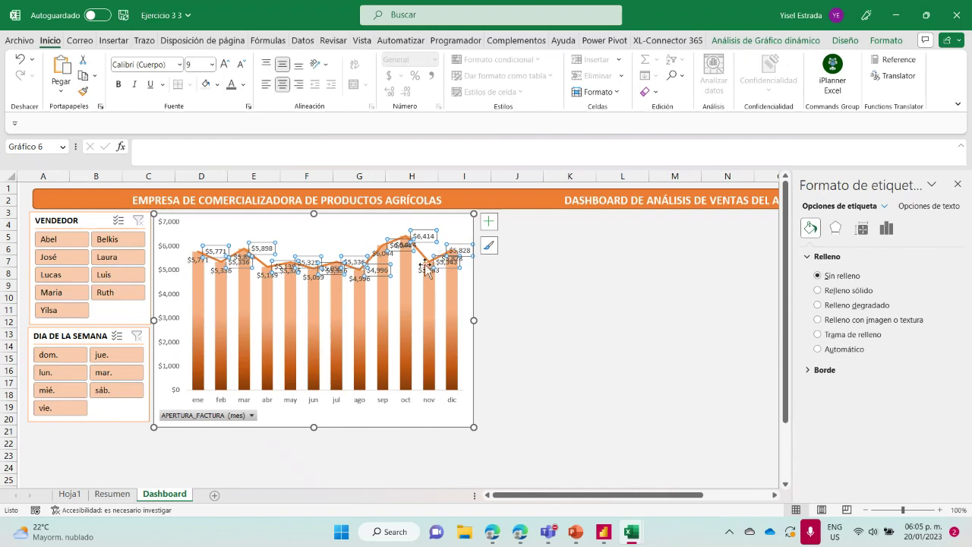
{"action": "left_click", "coordinate": [124, 87]}
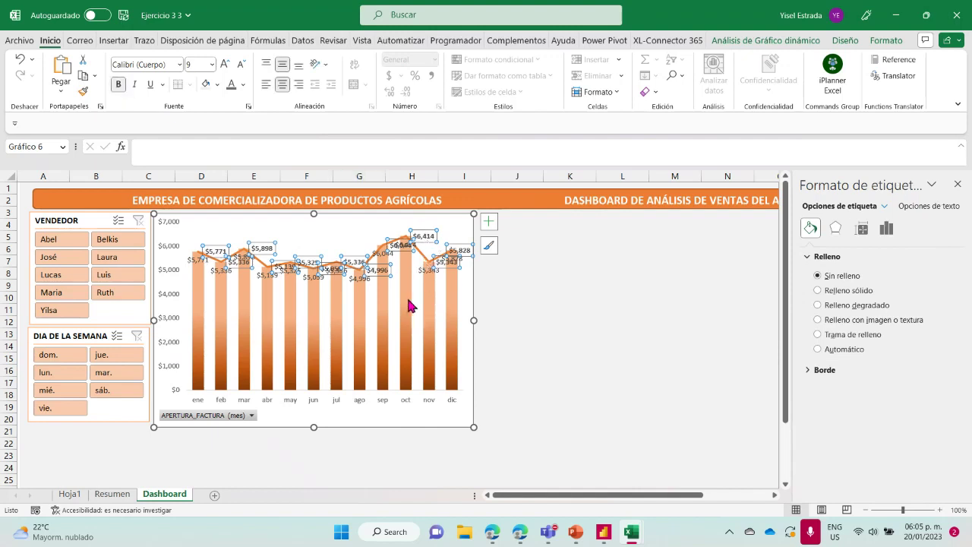
Step: Color the line segment leading to the November point of the Suma de TOTAL2 series black
{"action": "left_click", "coordinate": [426, 263]}
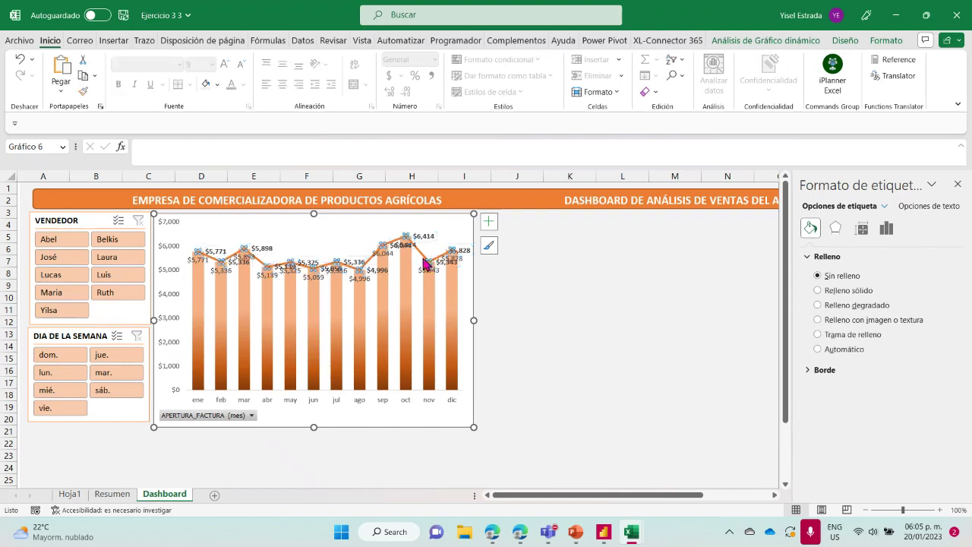
{"action": "left_click", "coordinate": [427, 264]}
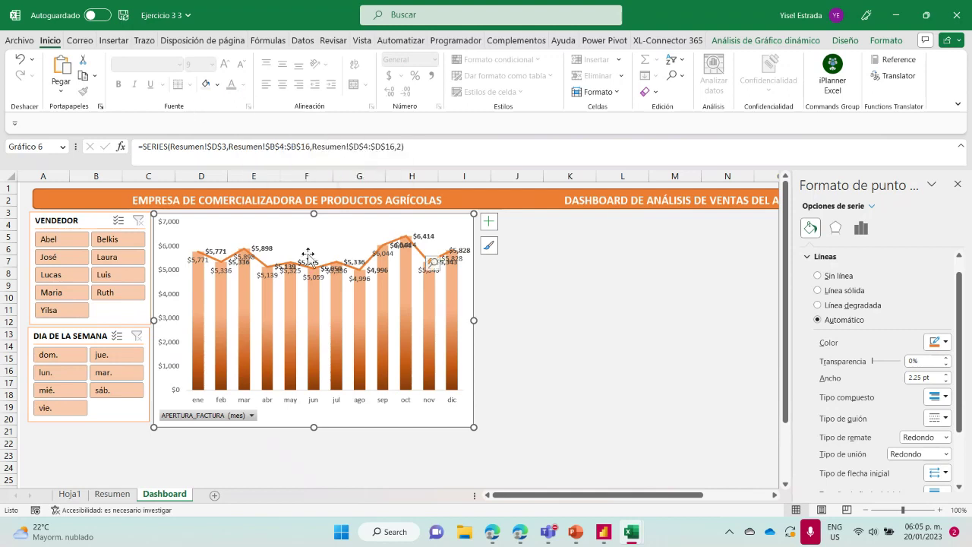
{"action": "left_click", "coordinate": [945, 343]}
{"action": "left_click", "coordinate": [883, 375]}
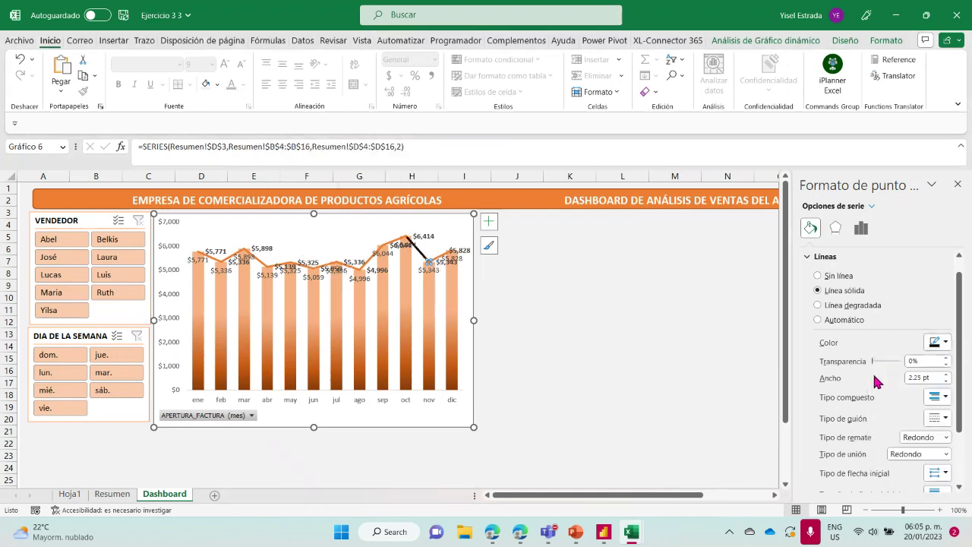
Step: Set the line color of the entire Suma de TOTAL2 series to black
{"action": "left_click", "coordinate": [387, 245]}
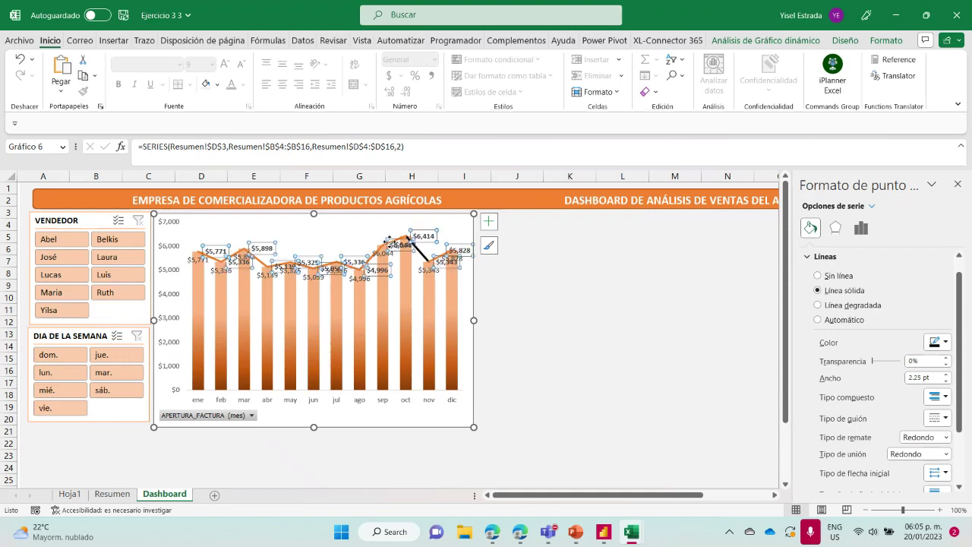
{"action": "left_click", "coordinate": [479, 281]}
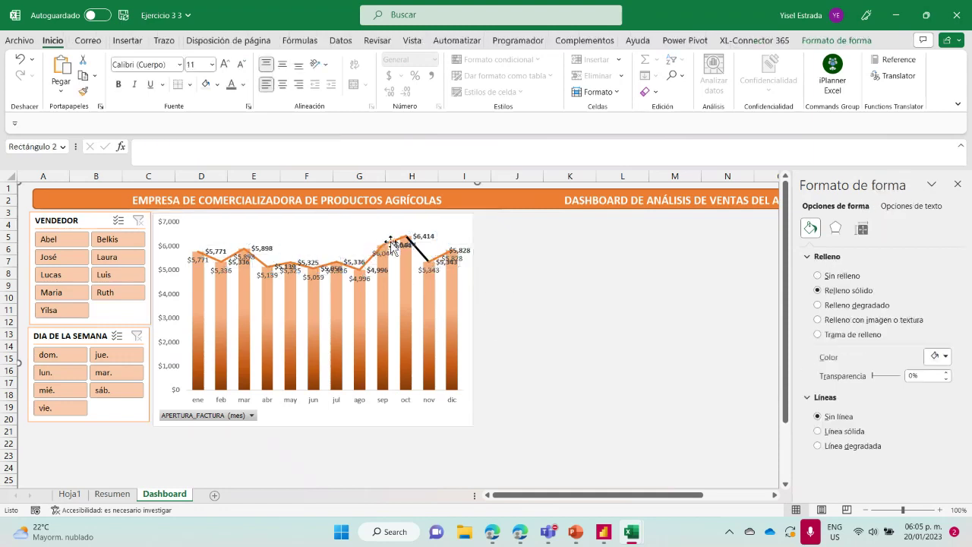
{"action": "left_click", "coordinate": [269, 266]}
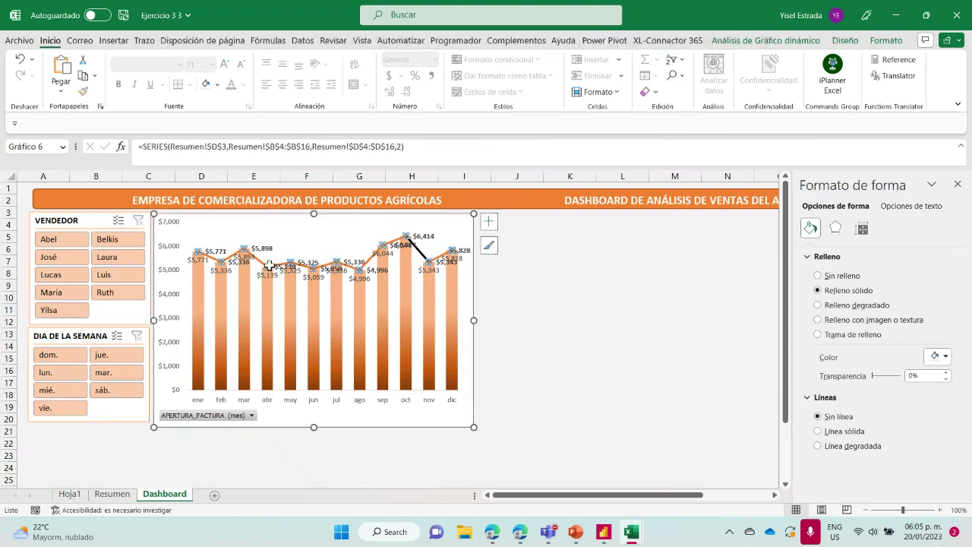
{"action": "left_click", "coordinate": [810, 228]}
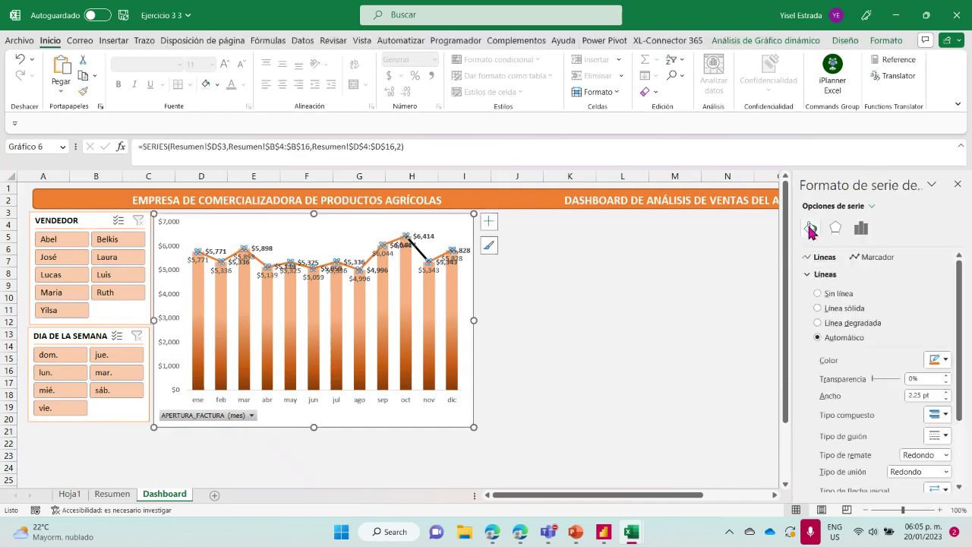
{"action": "left_click", "coordinate": [945, 359]}
{"action": "left_click", "coordinate": [884, 394]}
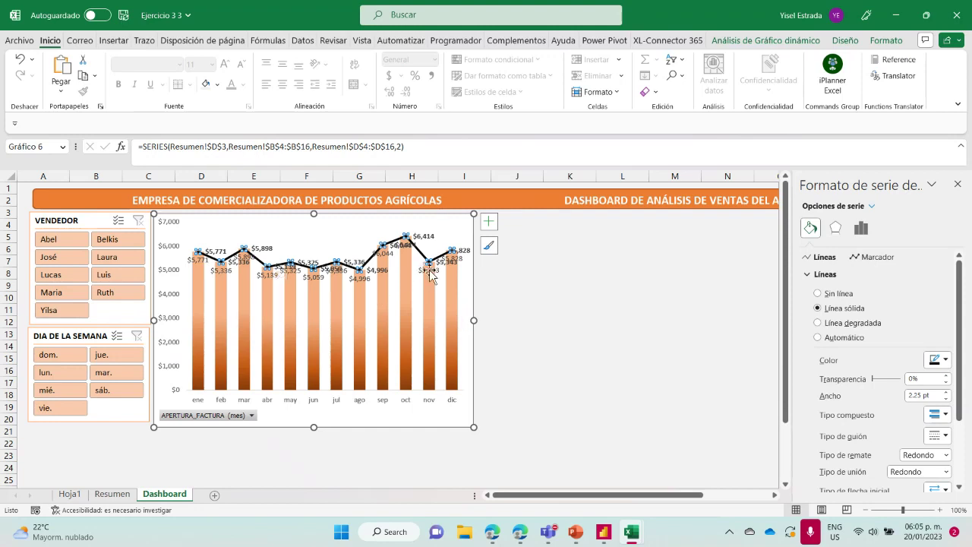
Step: Remove the data labels from the Suma de TOTAL2 line series
{"action": "left_click", "coordinate": [488, 220]}
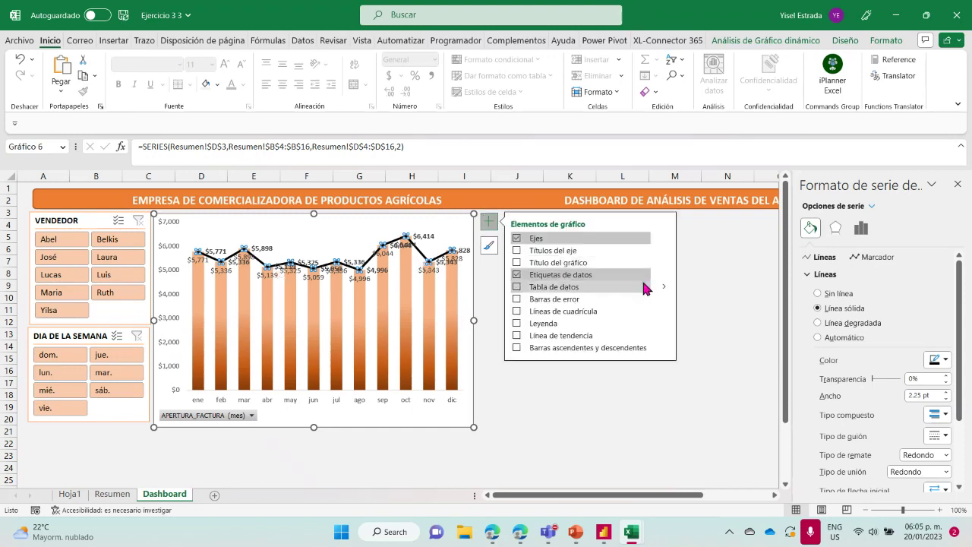
{"action": "left_click", "coordinate": [519, 276]}
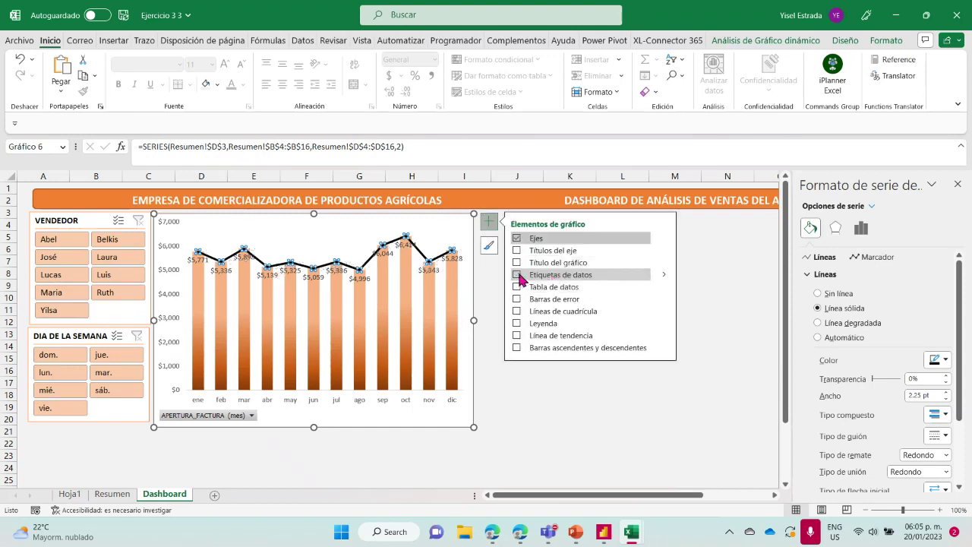
{"action": "left_click", "coordinate": [465, 281]}
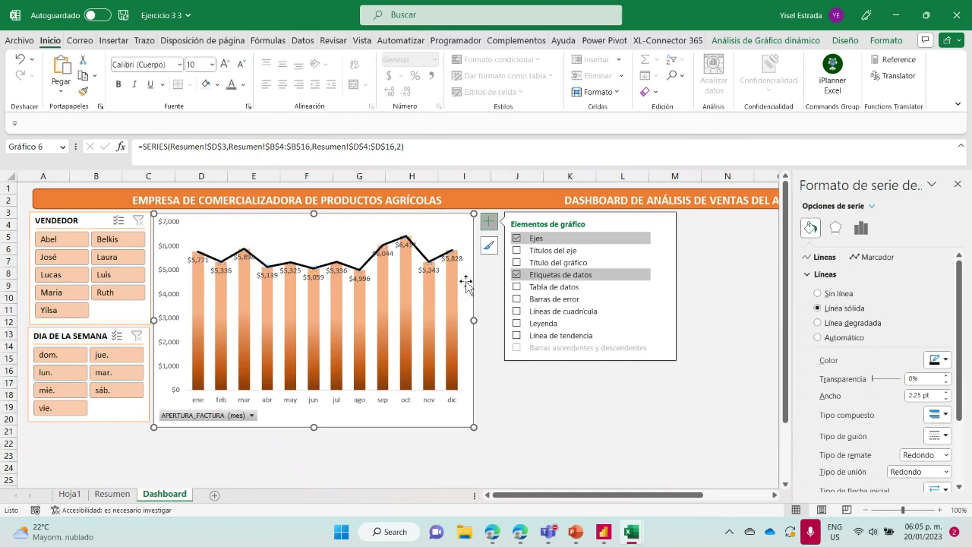
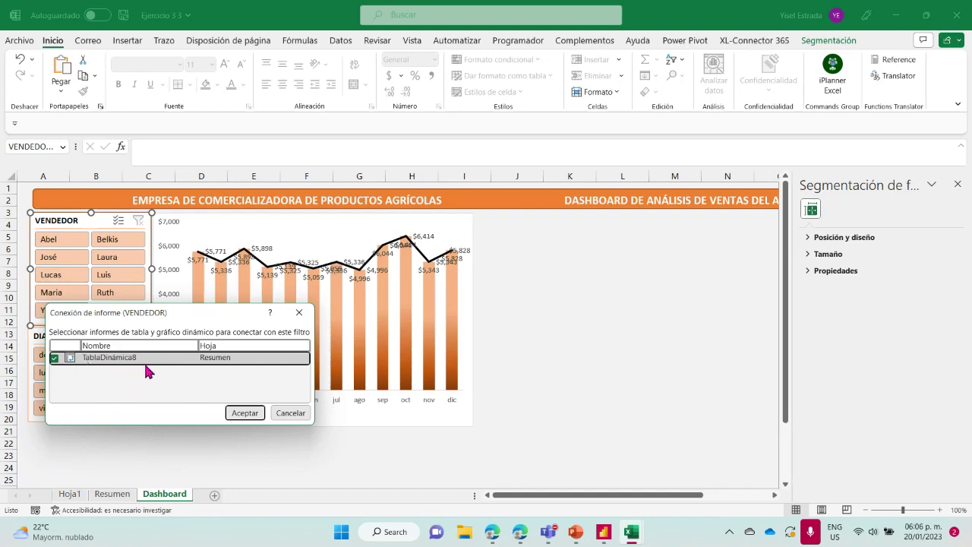
Step: Accept the VENDEDOR slicer's report connection to TablaDinámica8 and check the source pivot table on the Resumen sheet
{"action": "left_click", "coordinate": [239, 412]}
{"action": "left_click", "coordinate": [116, 495]}
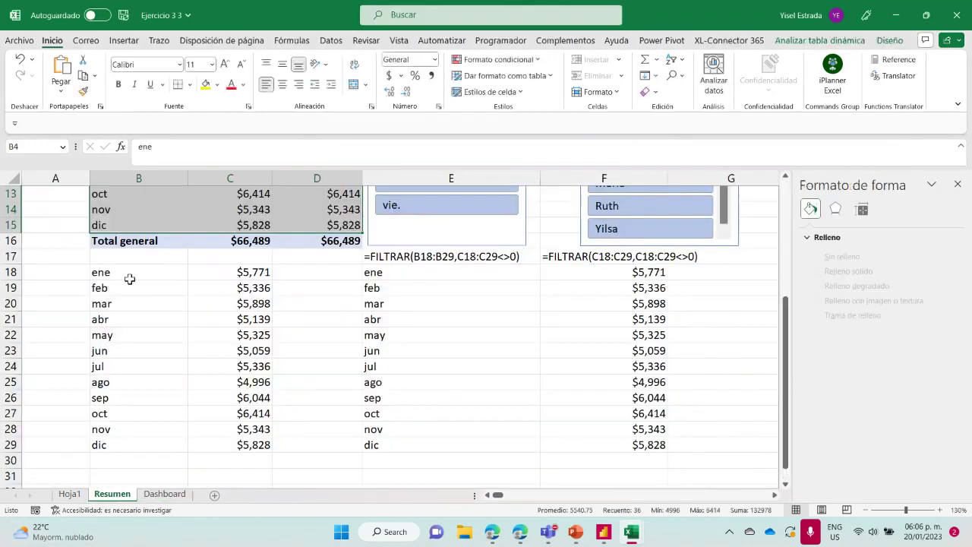
{"action": "scroll", "coordinate": [130, 279], "scroll_direction": "up", "scroll_amount": 4}
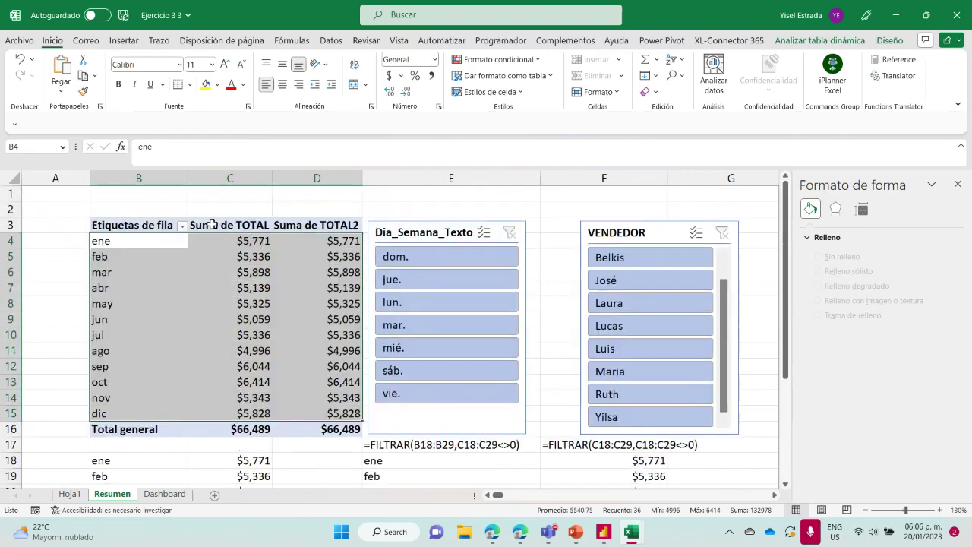
{"action": "left_click", "coordinate": [212, 224]}
{"action": "left_click", "coordinate": [815, 41]}
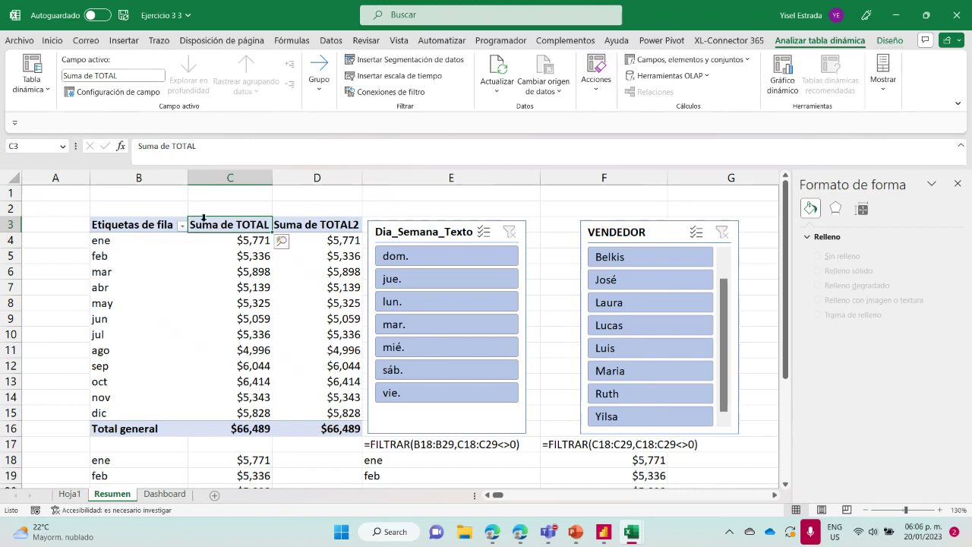
{"action": "left_click", "coordinate": [92, 240]}
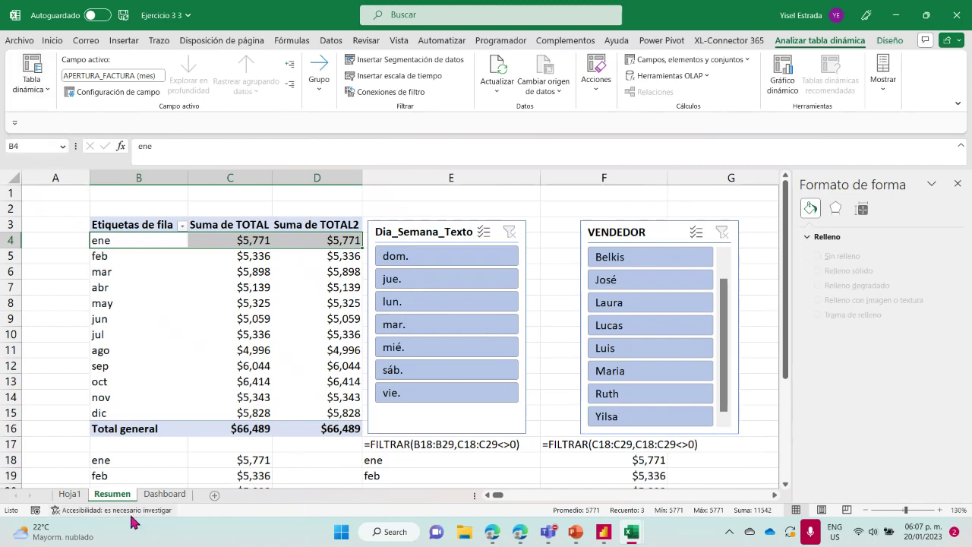
{"action": "left_click", "coordinate": [165, 494]}
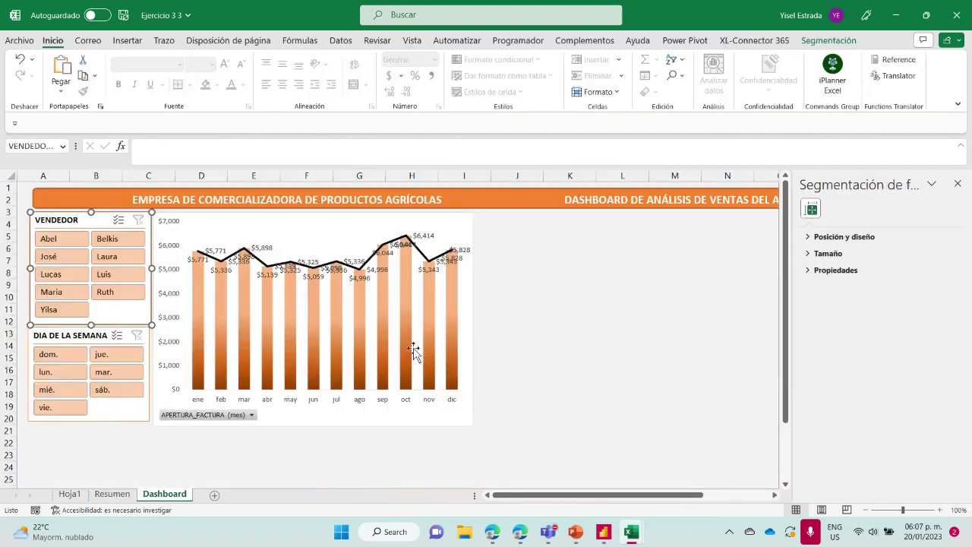
Step: Switch to the PowerPoint presentation and view its finished dashboard slides as a reference for the remaining elements
{"action": "left_click", "coordinate": [957, 184]}
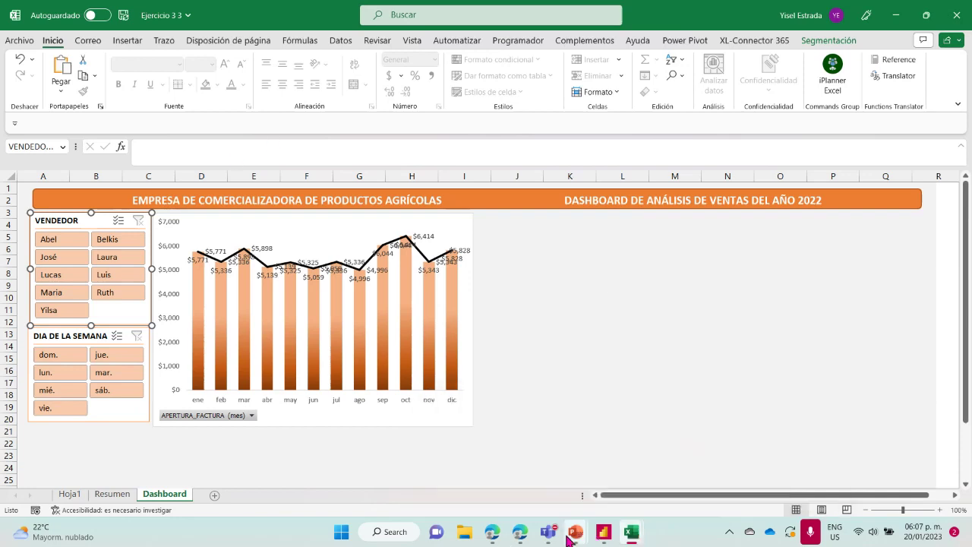
{"action": "mouse_move", "coordinate": [574, 536]}
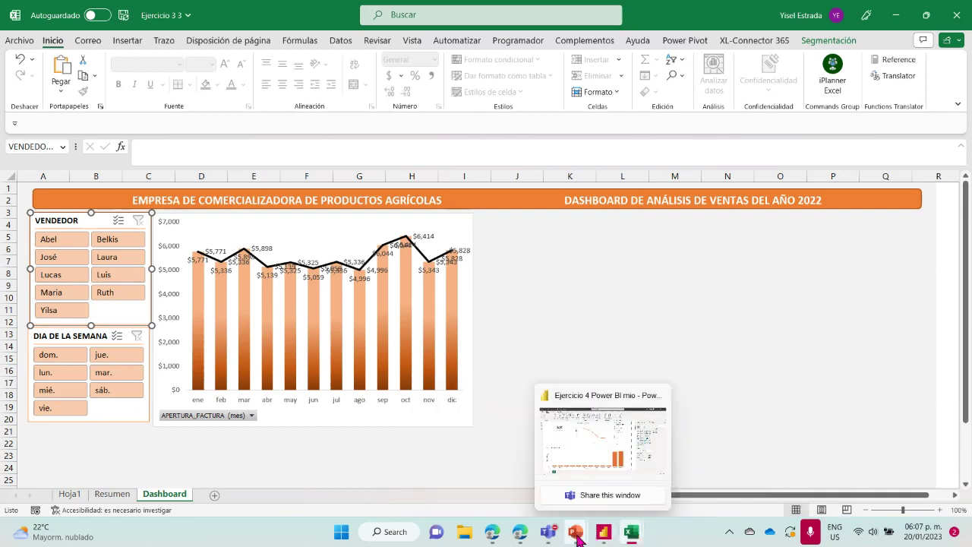
{"action": "left_click", "coordinate": [644, 425]}
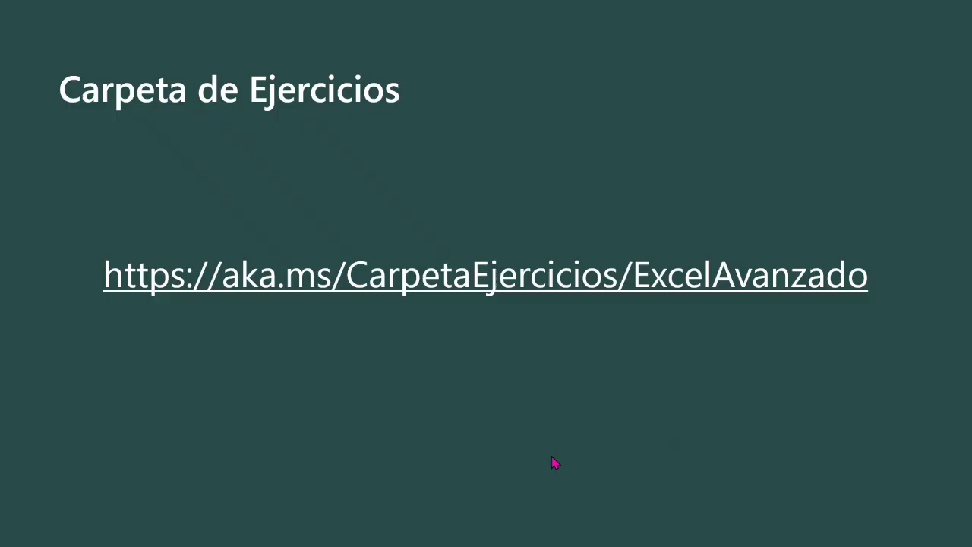
{"action": "left_click", "coordinate": [360, 395]}
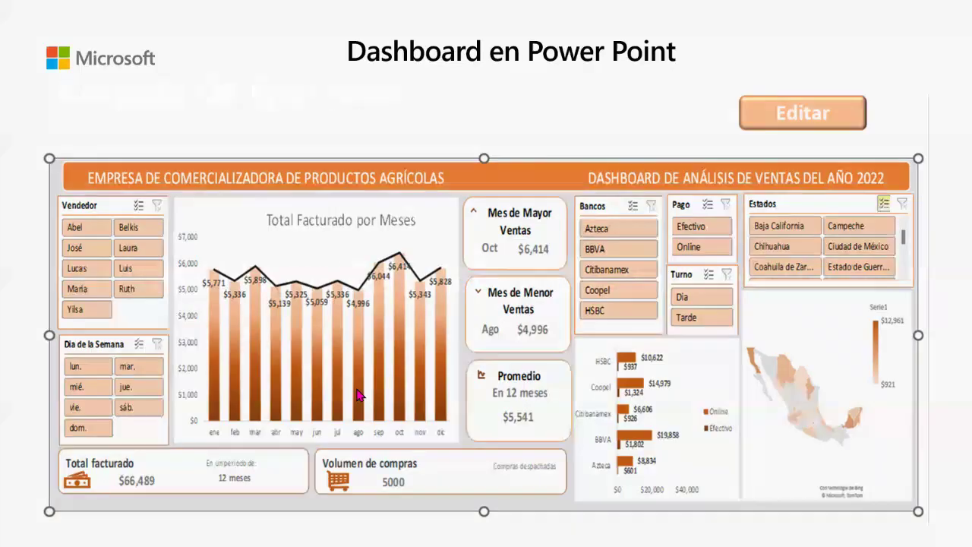
{"action": "left_click", "coordinate": [722, 281]}
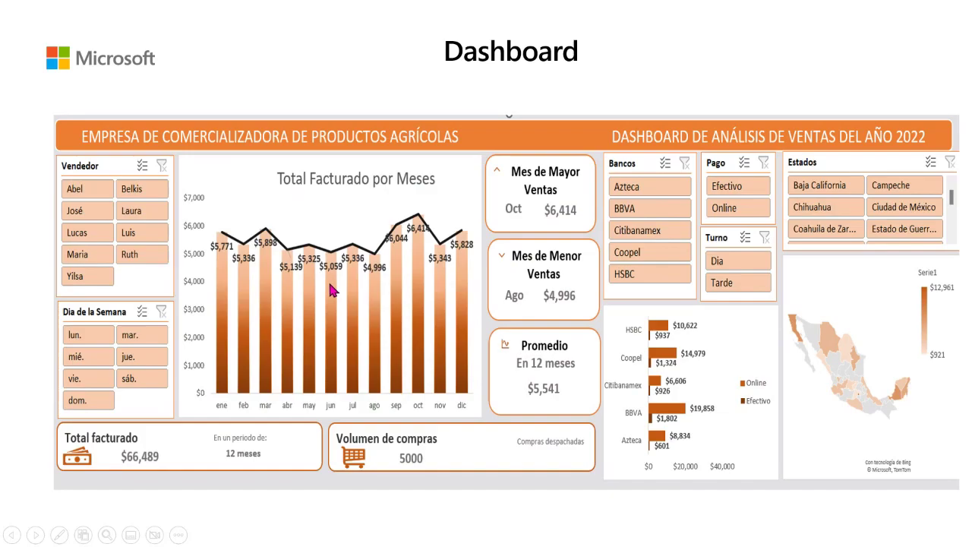
{"action": "key", "text": "Escape"}
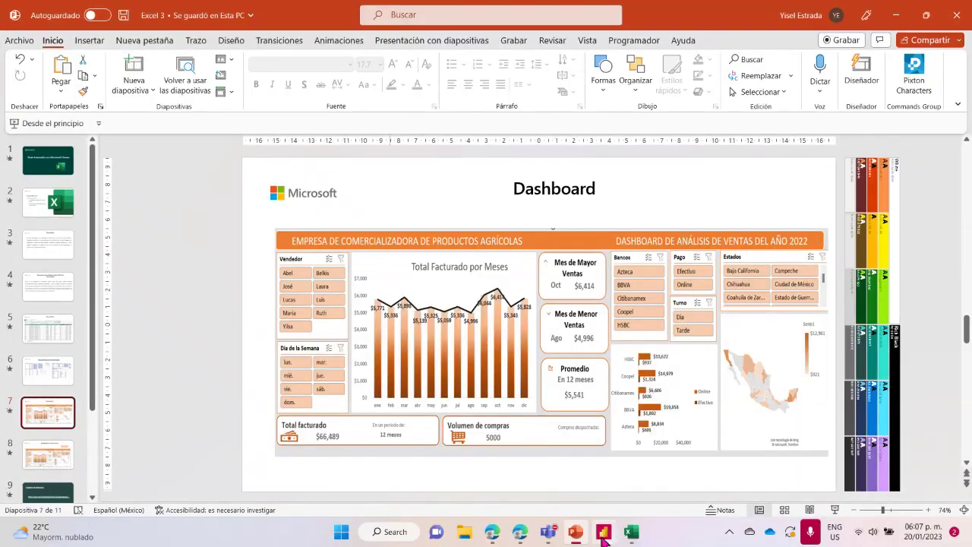
Step: Return to the Resumen sheet of Ejercicio 3 3 in Excel and start a new PivotTable from the workbook's Power Pivot window
{"action": "mouse_move", "coordinate": [632, 534]}
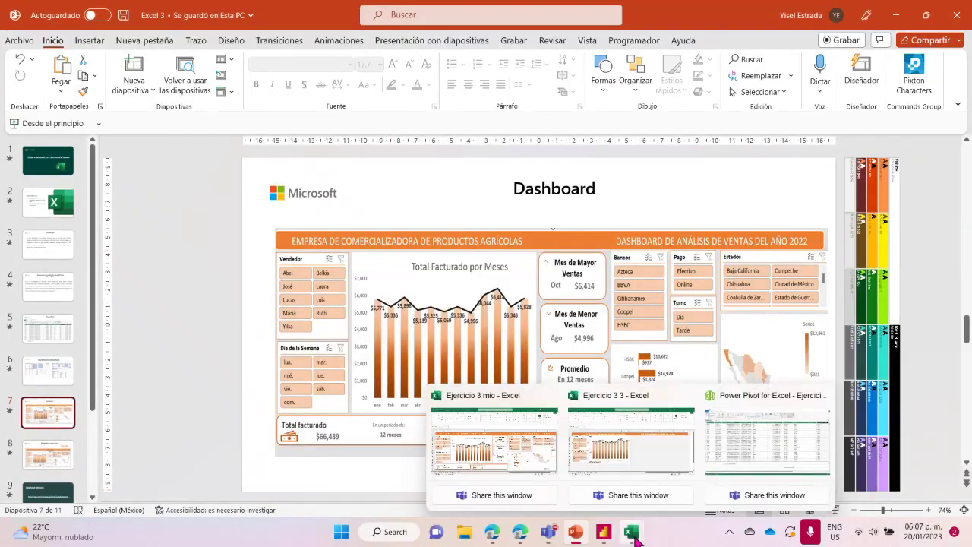
{"action": "left_click", "coordinate": [641, 452]}
{"action": "left_click", "coordinate": [112, 494]}
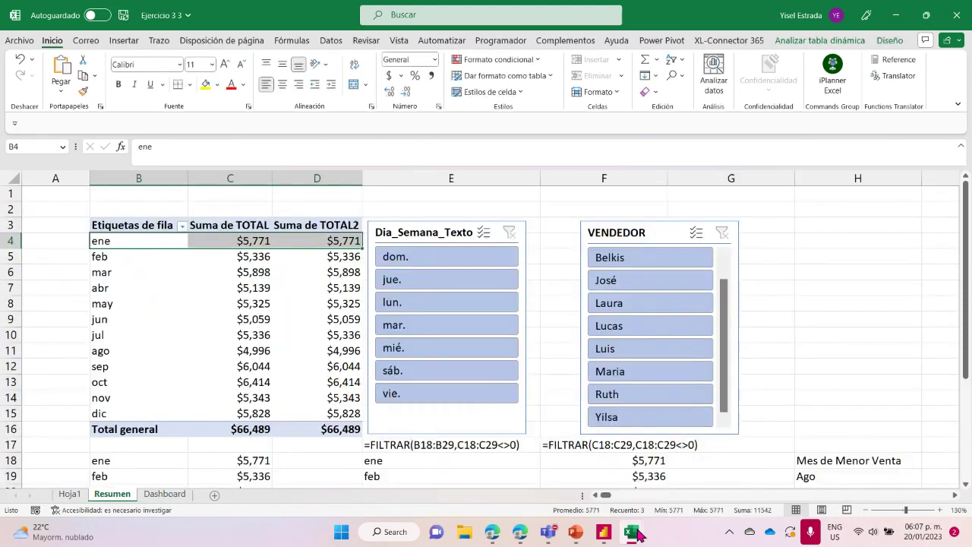
{"action": "mouse_move", "coordinate": [638, 534]}
{"action": "left_click", "coordinate": [780, 471]}
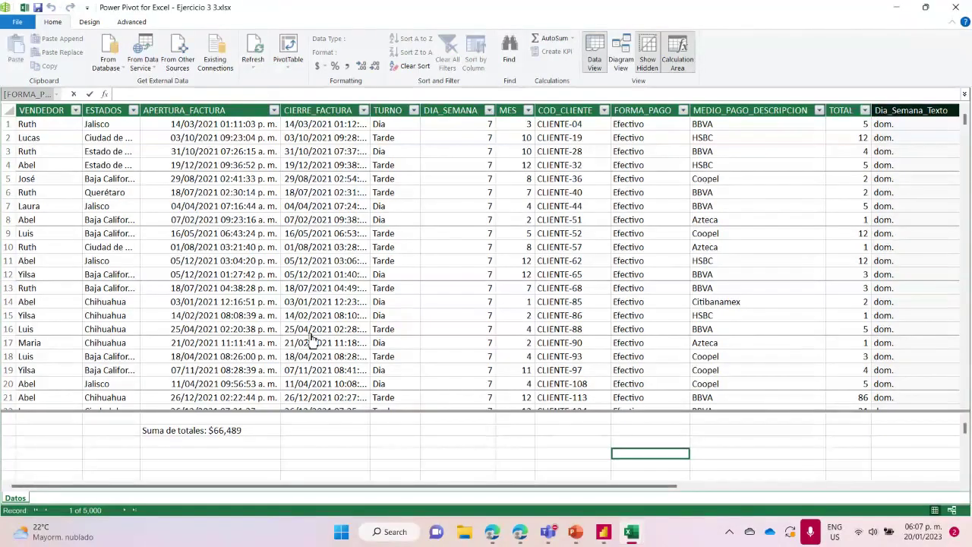
{"action": "left_click", "coordinate": [290, 48]}
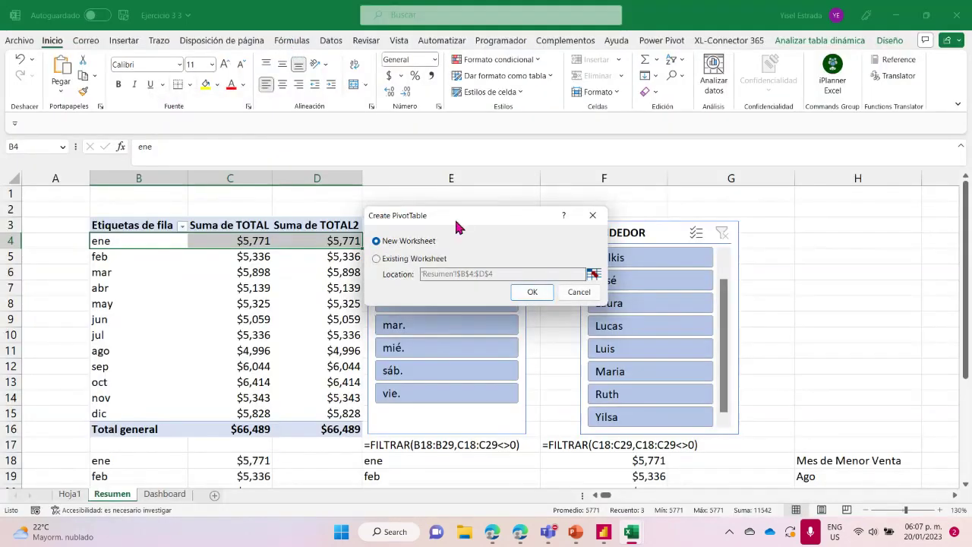
Step: Create the new PivotTable on the existing Resumen sheet at cell H2, accepting replacement of the data already there
{"action": "left_click_drag", "start_coordinate": [455, 219], "coordinate": [529, 235]}
{"action": "left_click", "coordinate": [451, 275]}
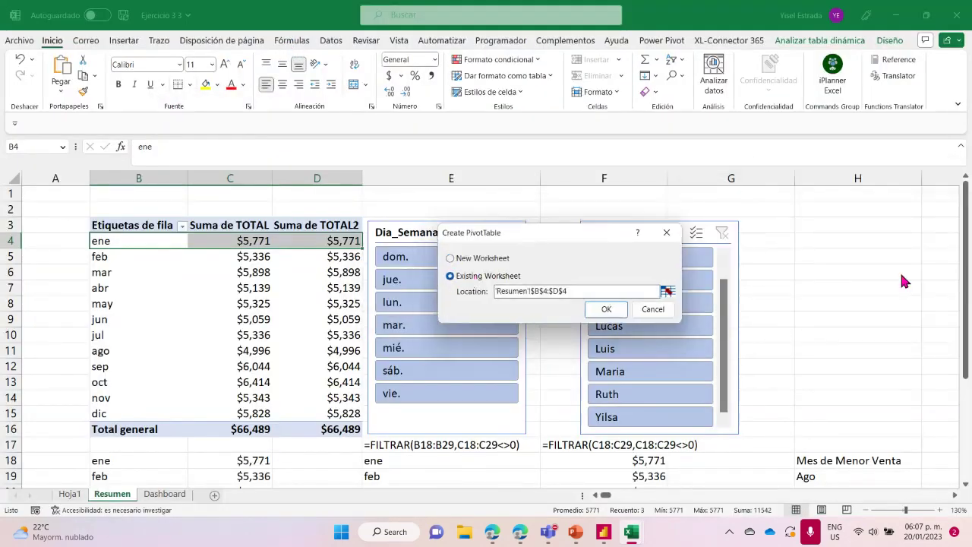
{"action": "left_click_drag", "start_coordinate": [582, 291], "coordinate": [463, 295]}
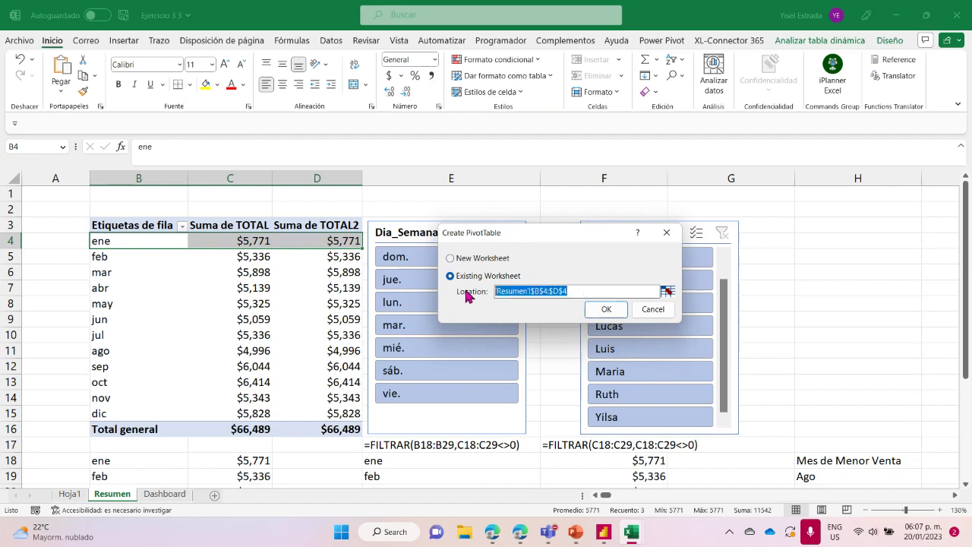
{"action": "key", "text": "BackSpace"}
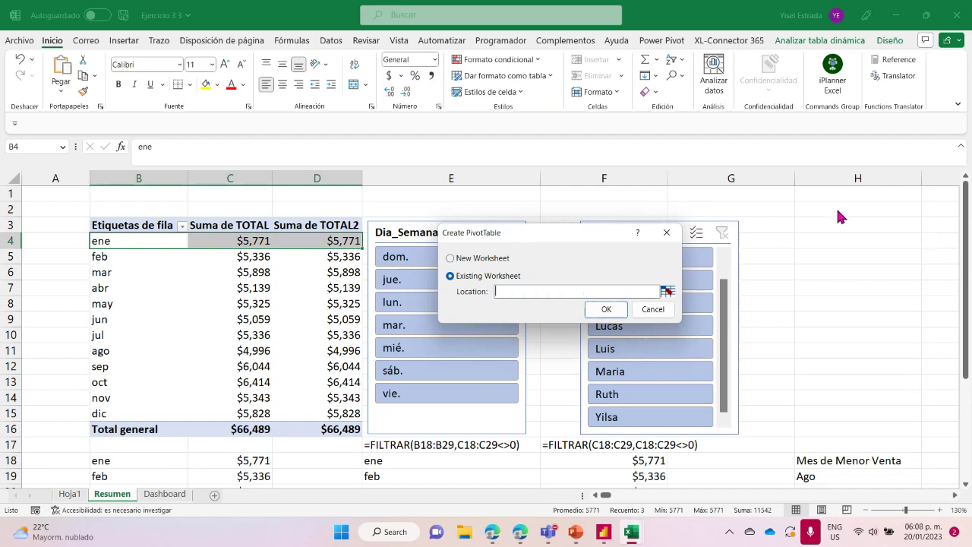
{"action": "left_click", "coordinate": [668, 290]}
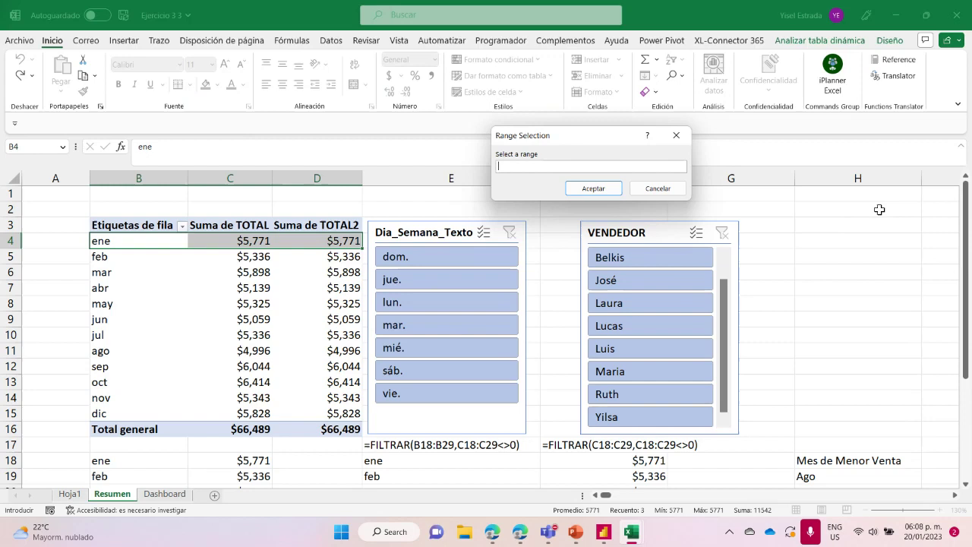
{"action": "left_click", "coordinate": [833, 211]}
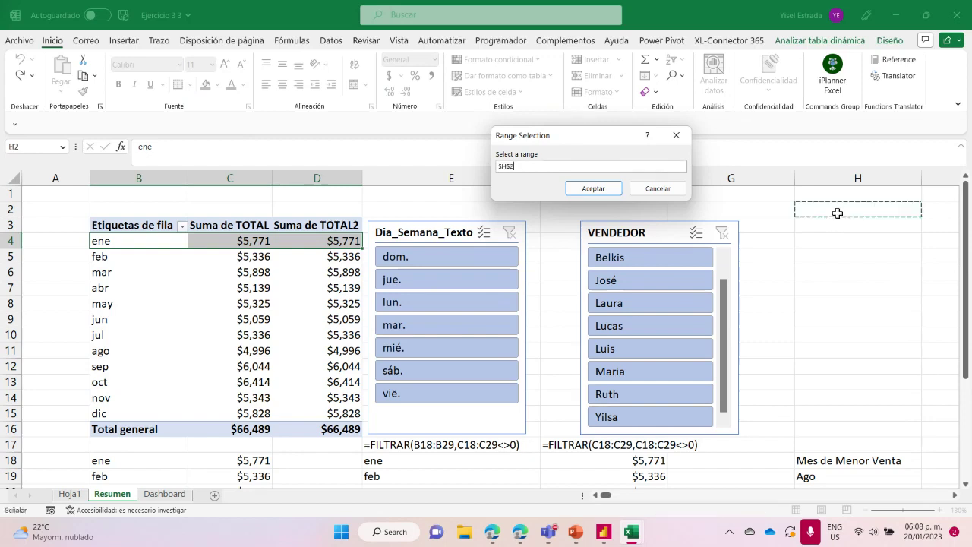
{"action": "left_click", "coordinate": [593, 189]}
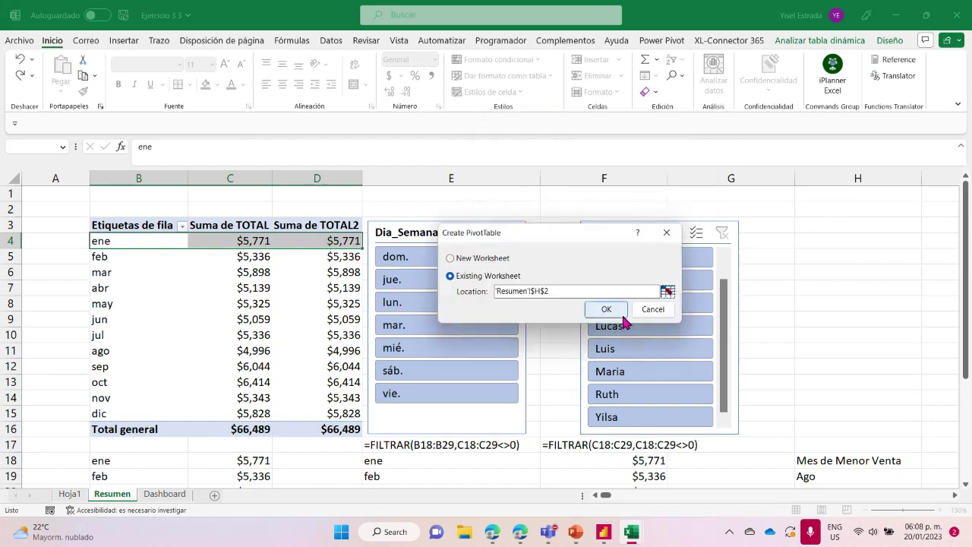
{"action": "left_click", "coordinate": [606, 311]}
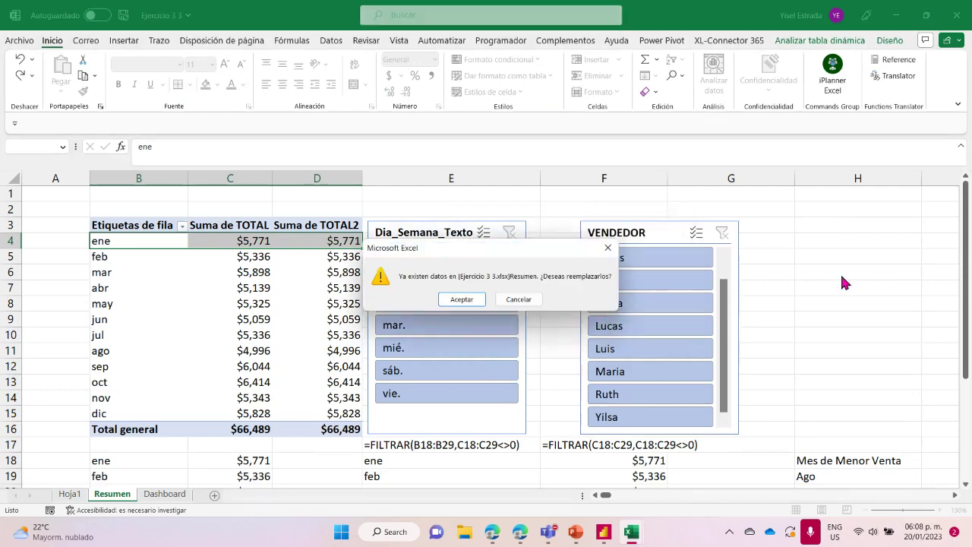
{"action": "left_click", "coordinate": [483, 303]}
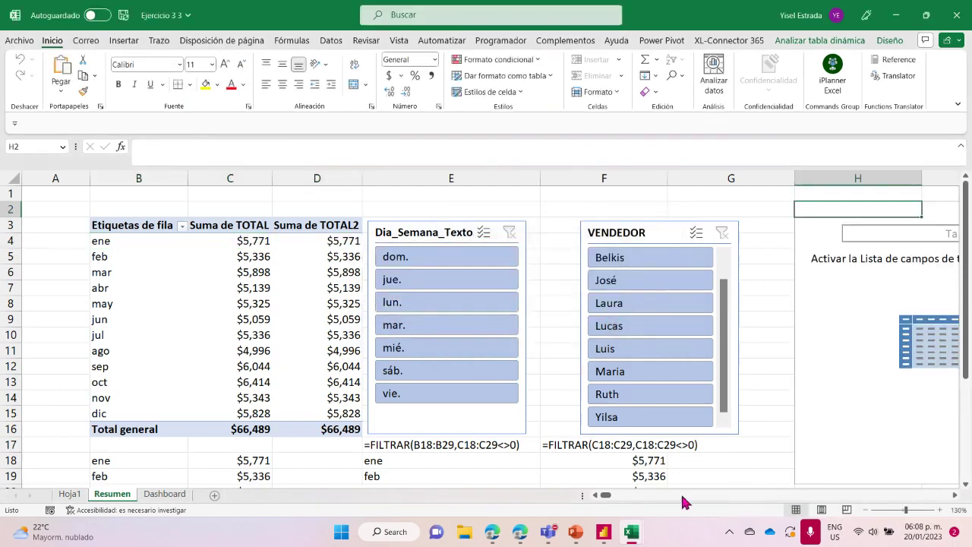
Step: Show the field list of the empty PivotTable at H2, review the fields of the Datos table, and close the list
{"action": "mouse_move", "coordinate": [606, 495]}
{"action": "left_mouse_down"}
{"action": "mouse_move", "coordinate": [661, 497]}
{"action": "mouse_move", "coordinate": [601, 497]}
{"action": "left_mouse_up"}
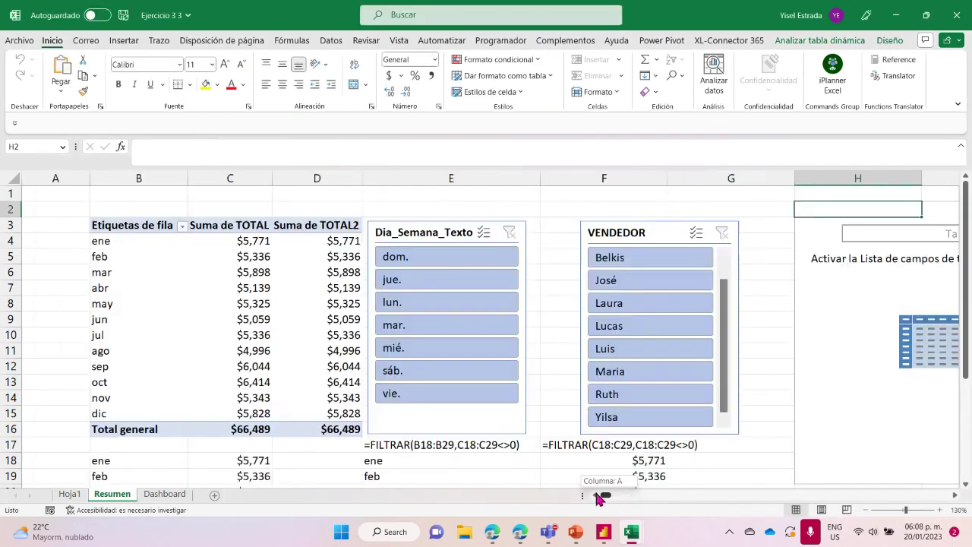
{"action": "scroll", "coordinate": [616, 428], "scroll_direction": "down", "scroll_amount": 3, "text": "ctrl"}
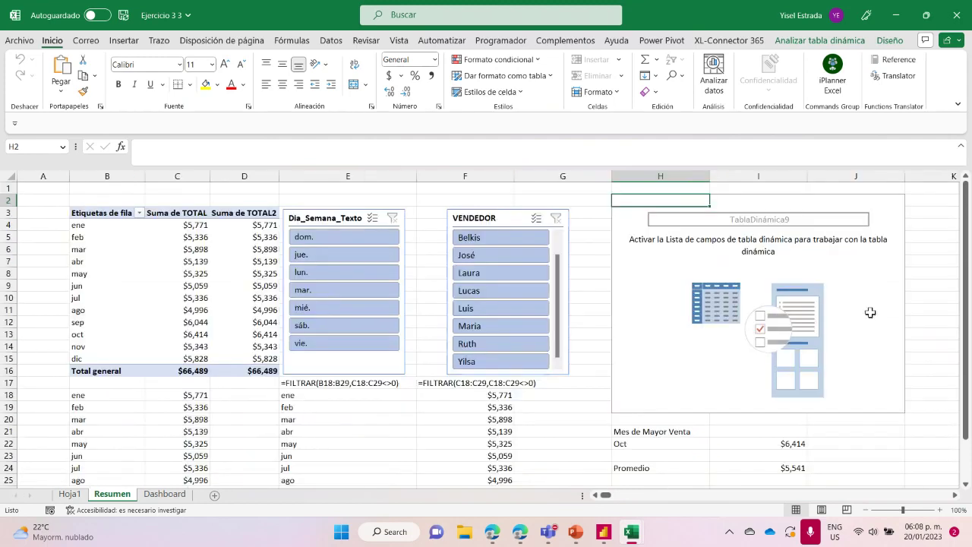
{"action": "right_click", "coordinate": [690, 198]}
{"action": "left_click", "coordinate": [752, 310]}
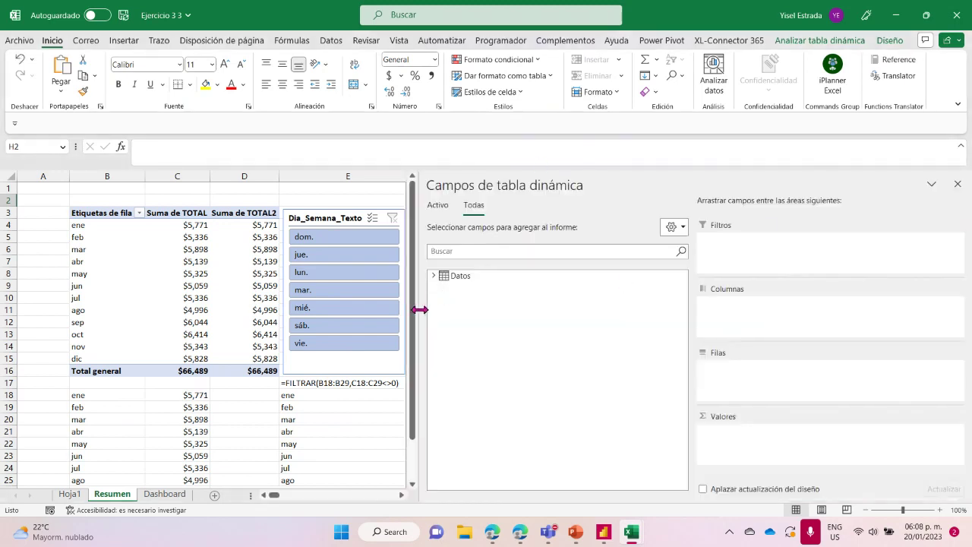
{"action": "left_click_drag", "start_coordinate": [420, 309], "coordinate": [770, 299]}
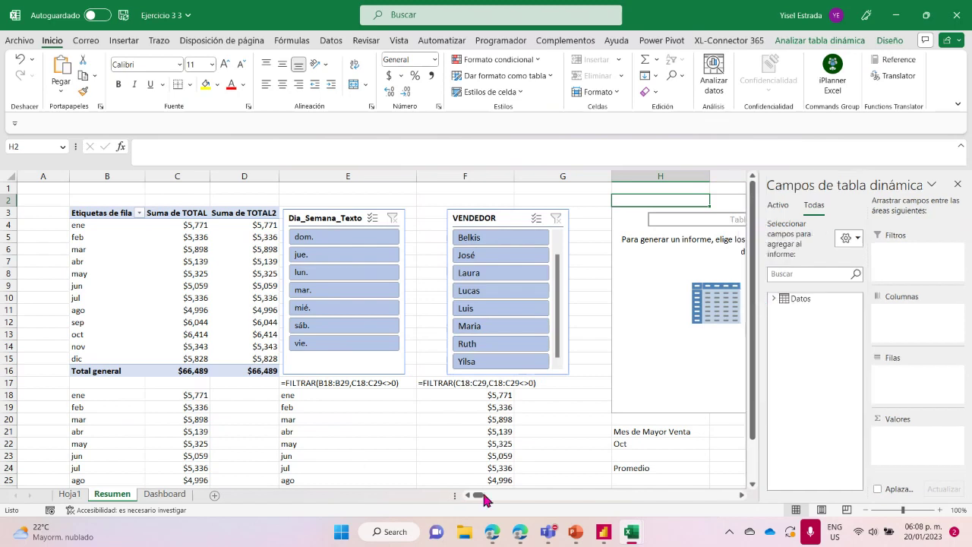
{"action": "left_click", "coordinate": [742, 495]}
{"action": "left_click", "coordinate": [743, 495]}
{"action": "left_click", "coordinate": [743, 495]}
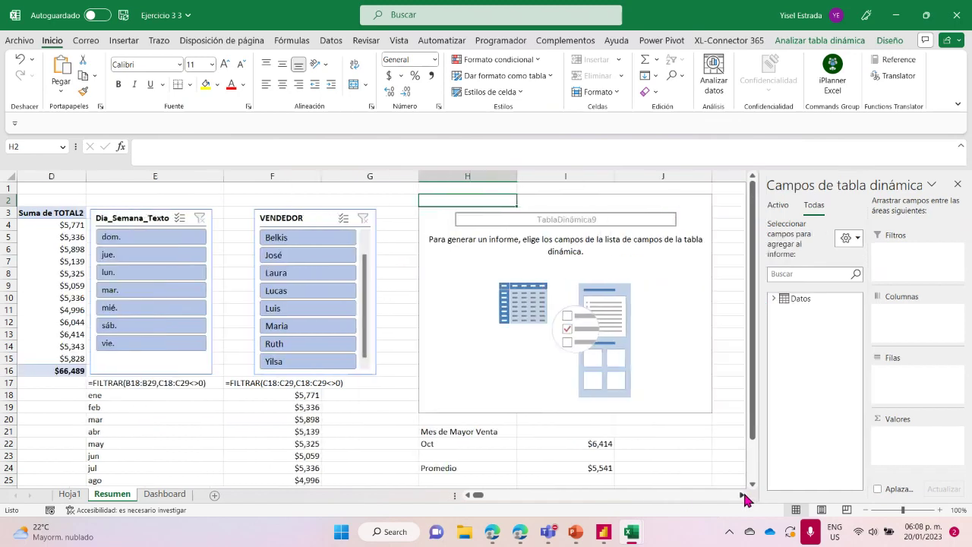
{"action": "left_click", "coordinate": [743, 495]}
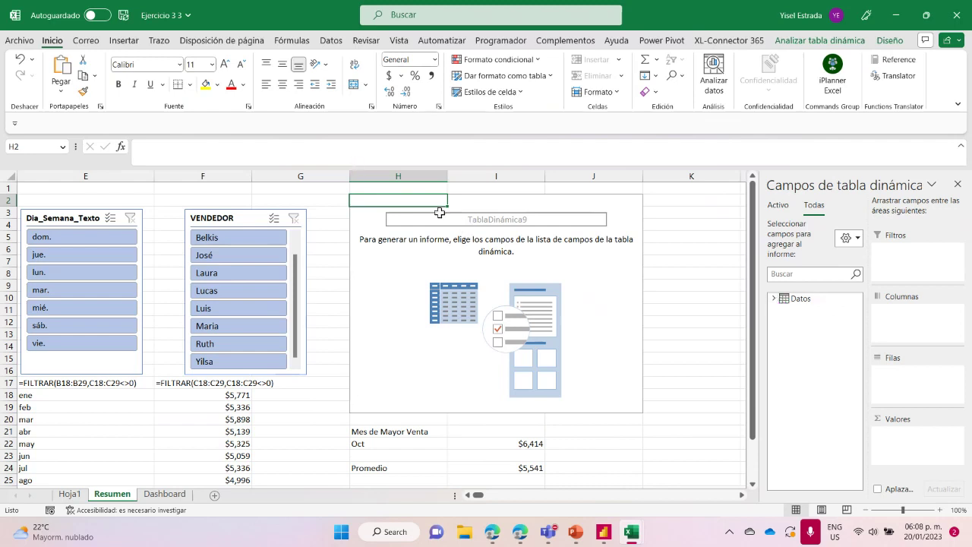
{"action": "left_click", "coordinate": [774, 299]}
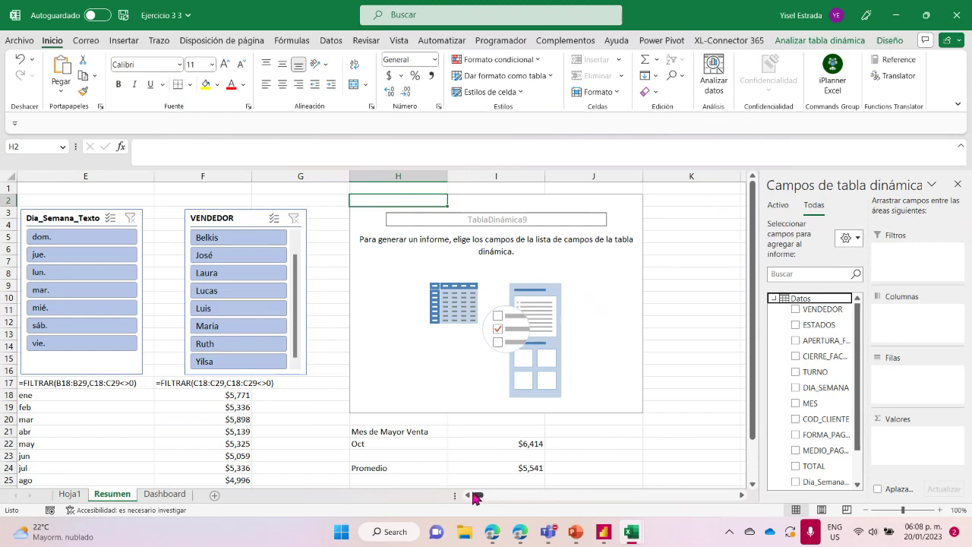
{"action": "scroll", "coordinate": [471, 495], "scroll_direction": "left", "scroll_amount": 3}
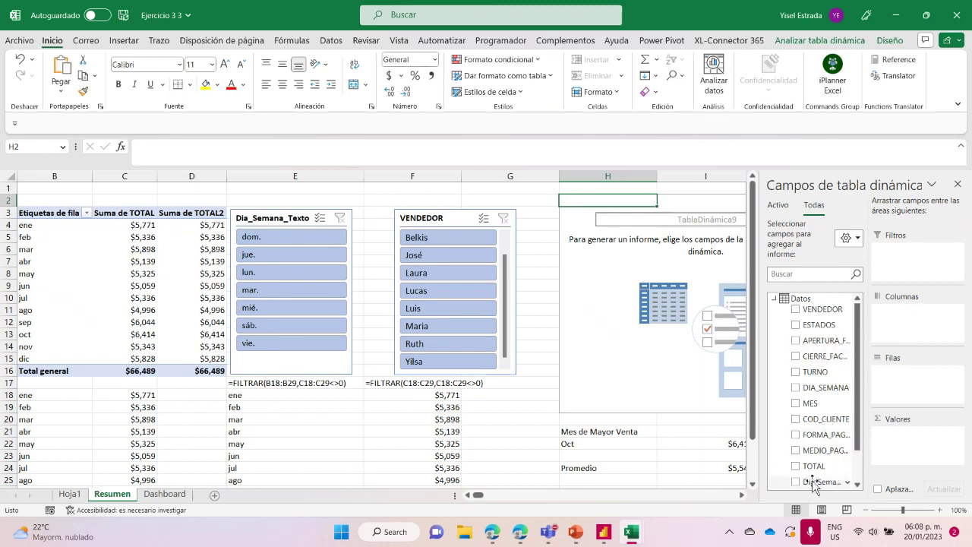
{"action": "scroll", "coordinate": [814, 483], "scroll_direction": "down", "scroll_amount": 1}
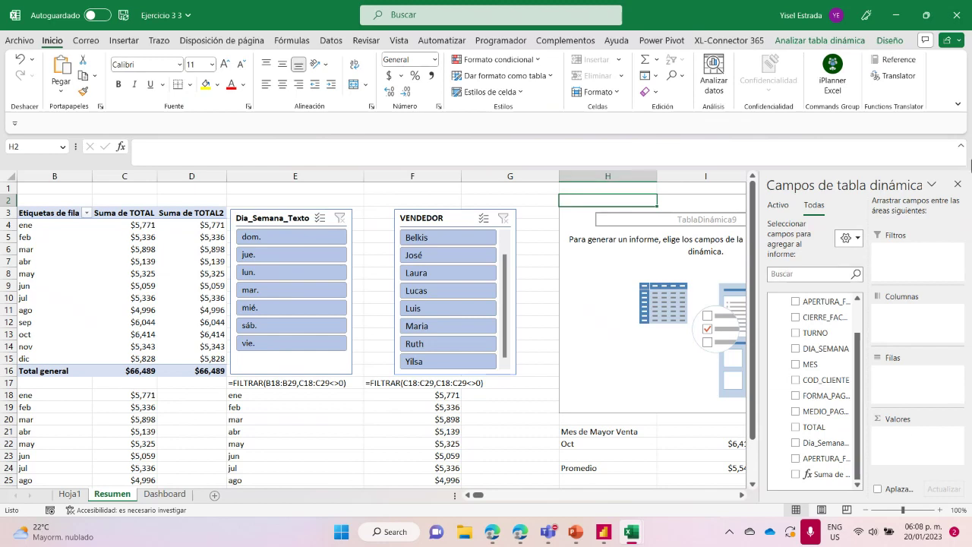
{"action": "left_click", "coordinate": [959, 186]}
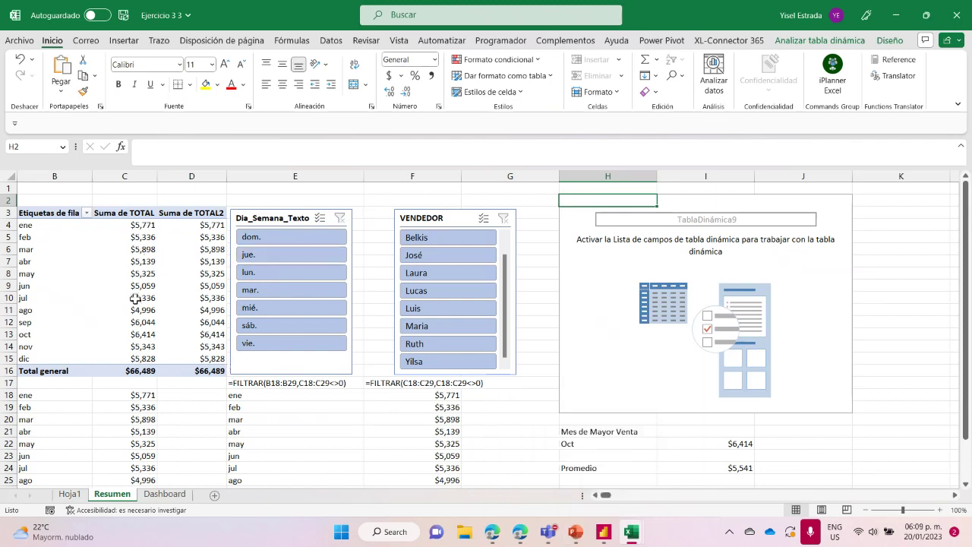
Step: Insert a clustered column PivotChart from the monthly totals in B4:D15 of the Resumen sheet
{"action": "left_click", "coordinate": [596, 494]}
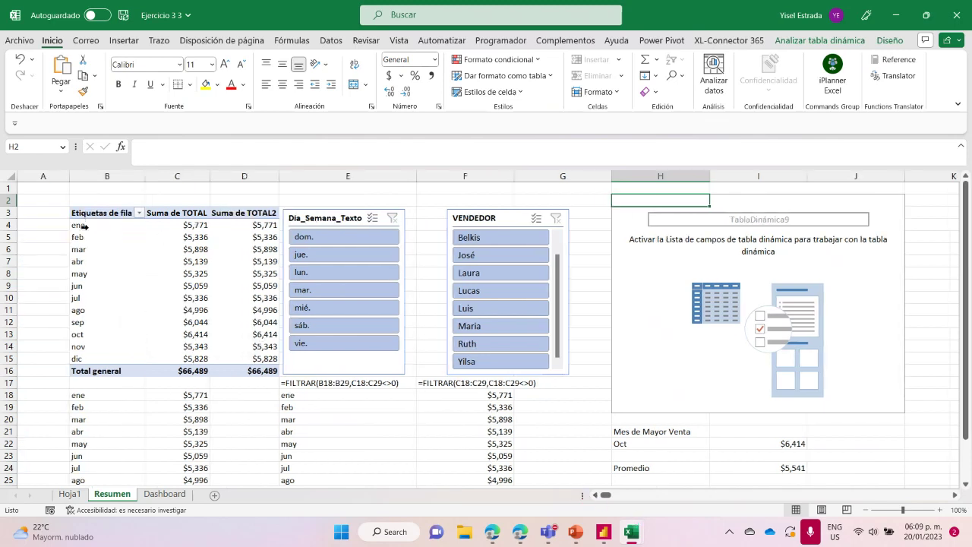
{"action": "left_click_drag", "start_coordinate": [85, 226], "coordinate": [132, 350]}
{"action": "left_click", "coordinate": [126, 42]}
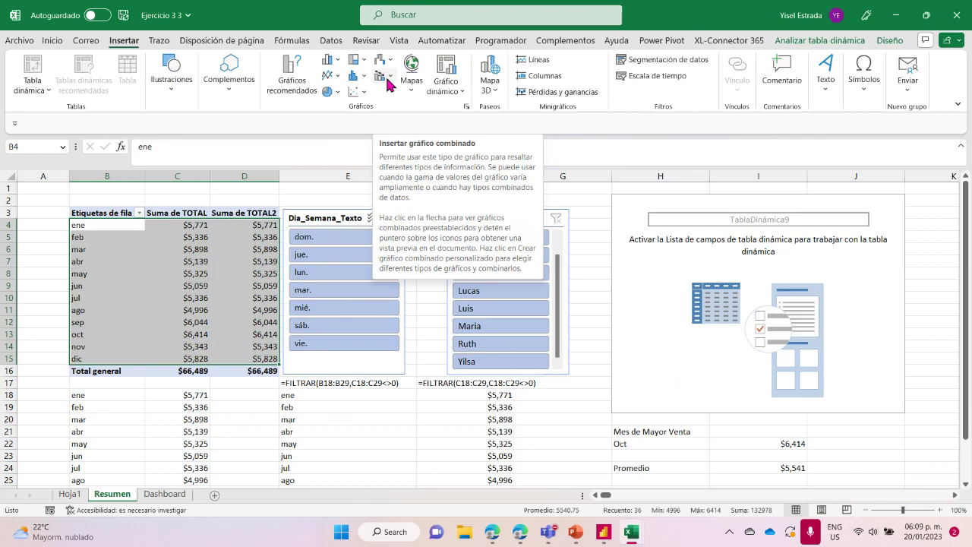
{"action": "left_click", "coordinate": [327, 60]}
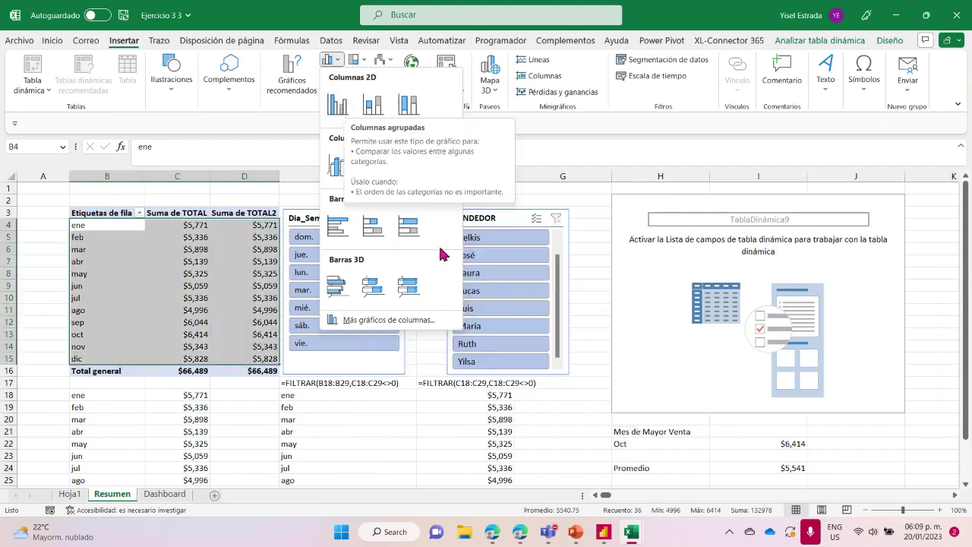
{"action": "left_click", "coordinate": [337, 104]}
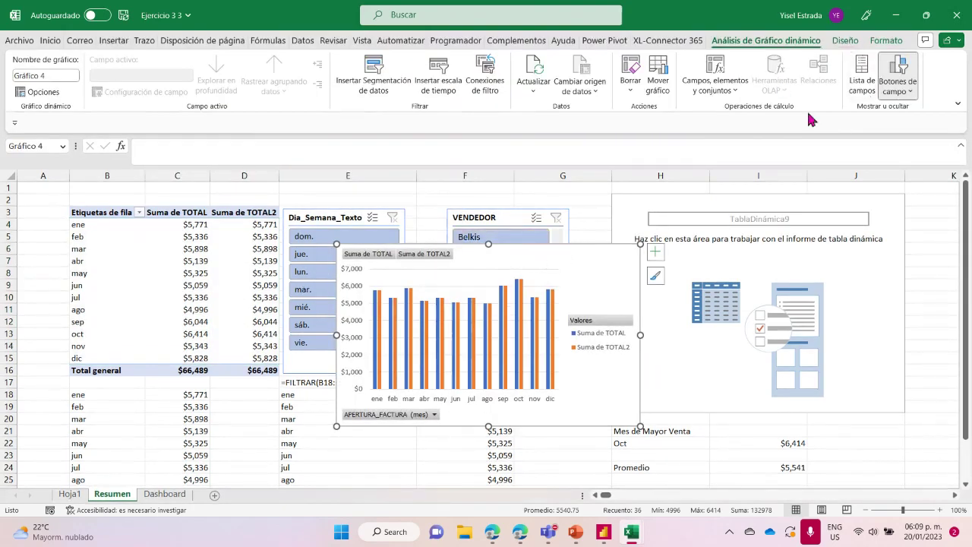
Step: Preview the clustered column and line combo type for the new PivotChart without applying it, and delete the chart
{"action": "left_click", "coordinate": [845, 40]}
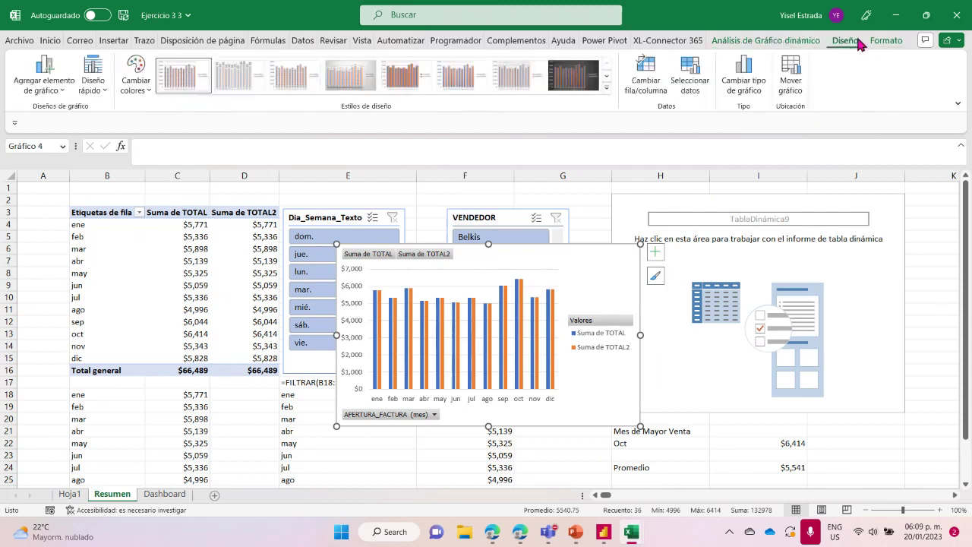
{"action": "left_click", "coordinate": [744, 76]}
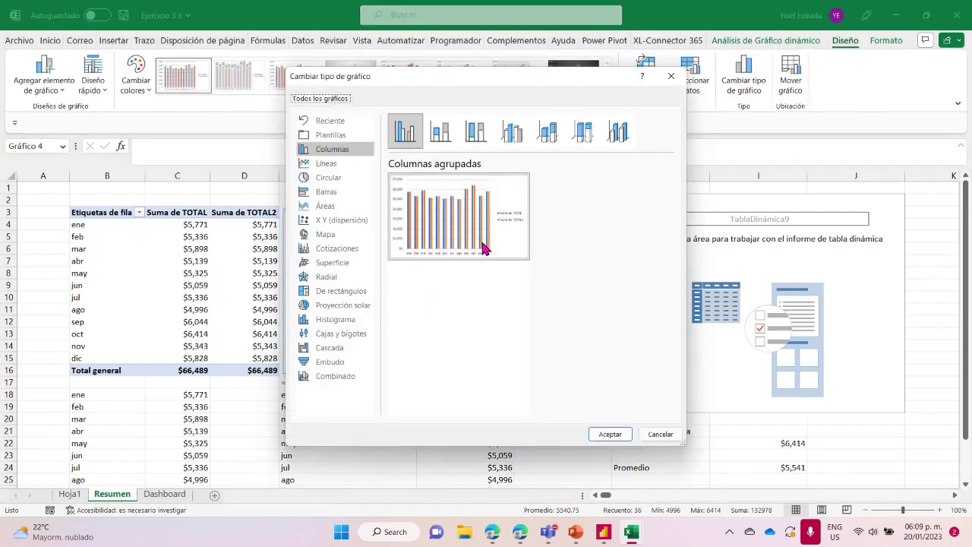
{"action": "left_click", "coordinate": [325, 379]}
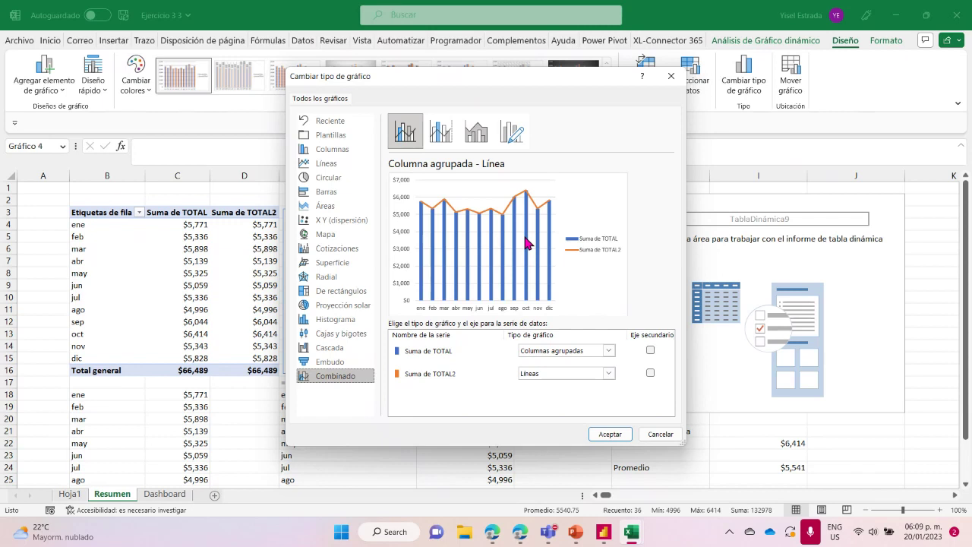
{"action": "left_click", "coordinate": [671, 79]}
{"action": "left_click", "coordinate": [113, 41]}
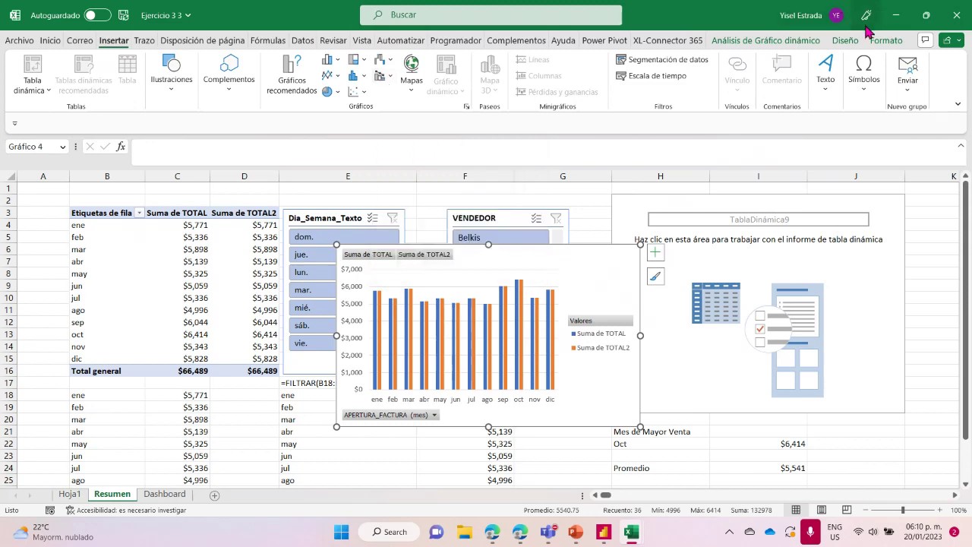
{"action": "left_click", "coordinate": [847, 42]}
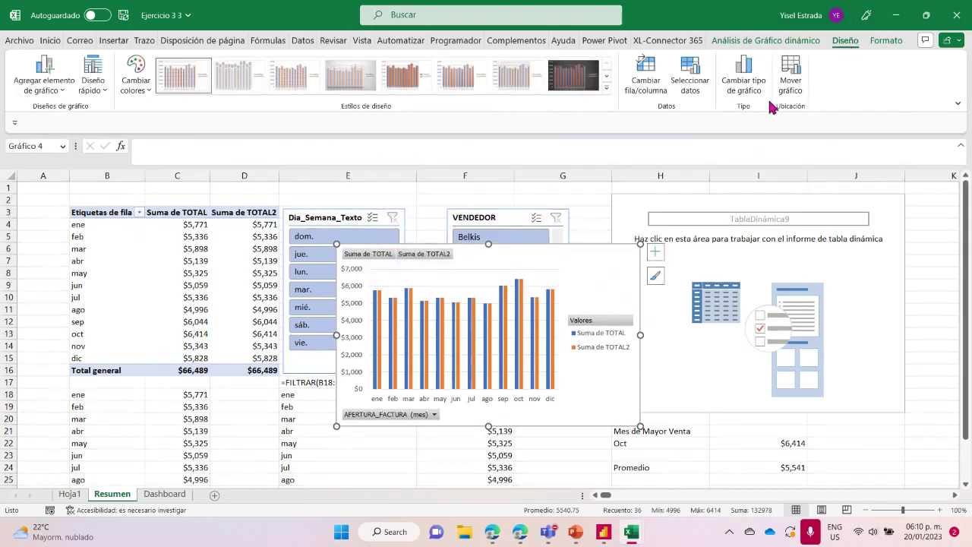
{"action": "left_click", "coordinate": [745, 88]}
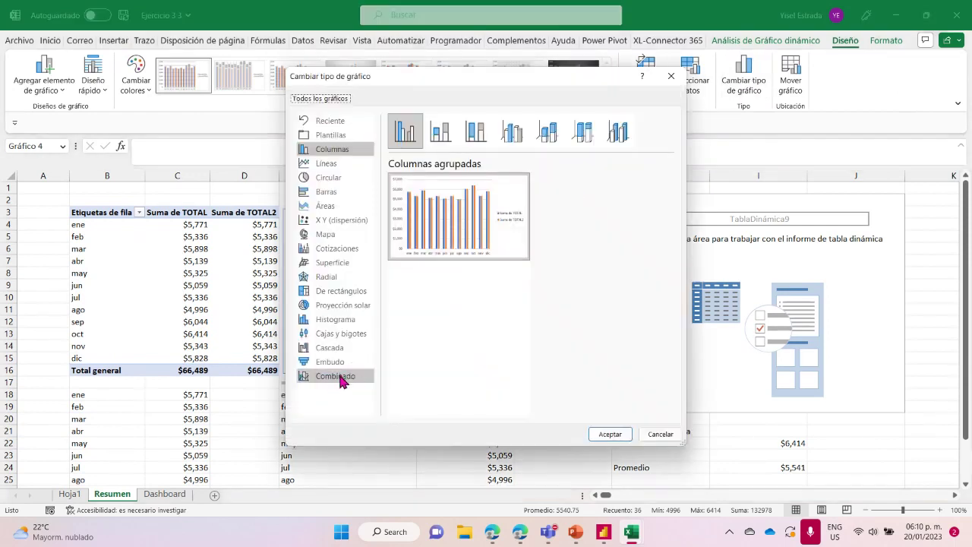
{"action": "left_click", "coordinate": [671, 76]}
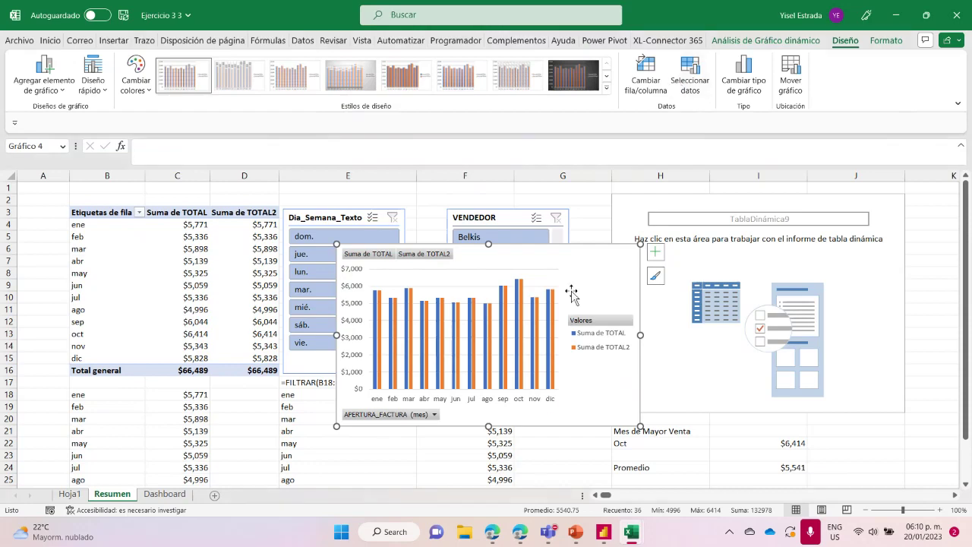
{"action": "key", "text": "Delete"}
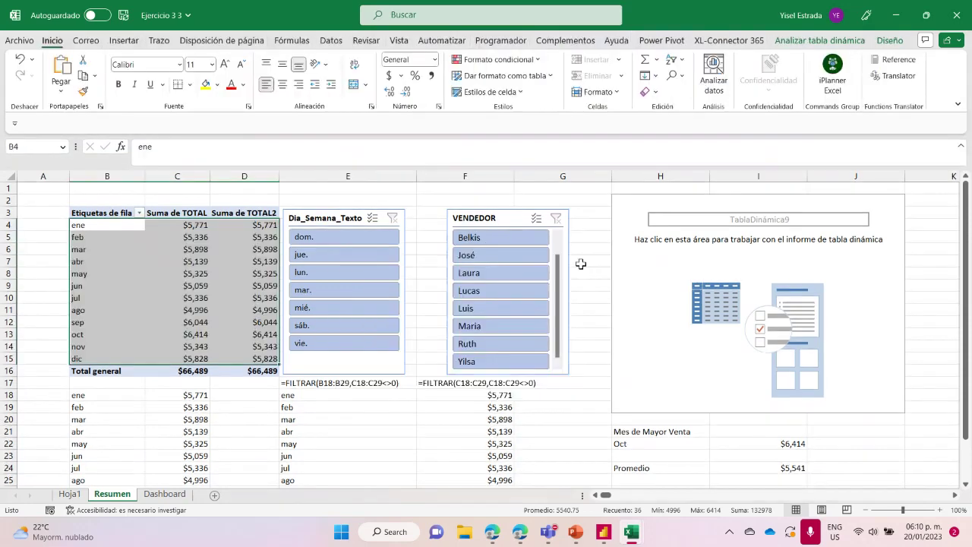
Step: Compare the Dashboard sheet with the finished dashboard slide in the Excel 3 PowerPoint presentation, and return to the Ejercicio 3 3 workbook
{"action": "left_click", "coordinate": [164, 493]}
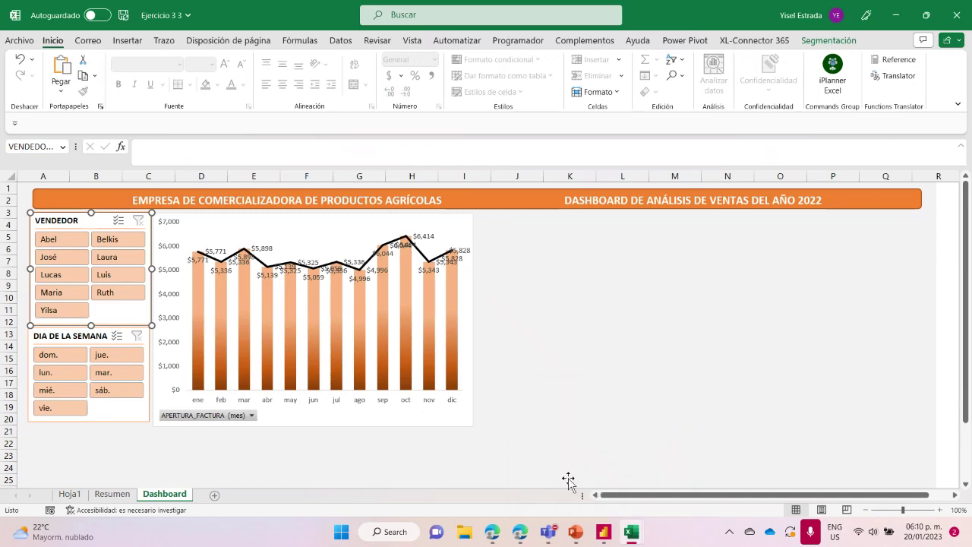
{"action": "mouse_move", "coordinate": [577, 537]}
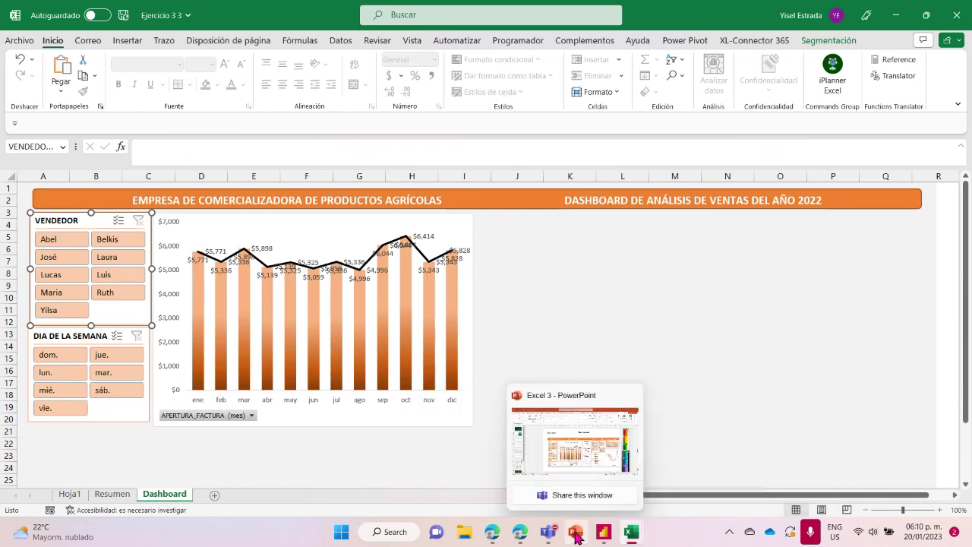
{"action": "left_click", "coordinate": [598, 454]}
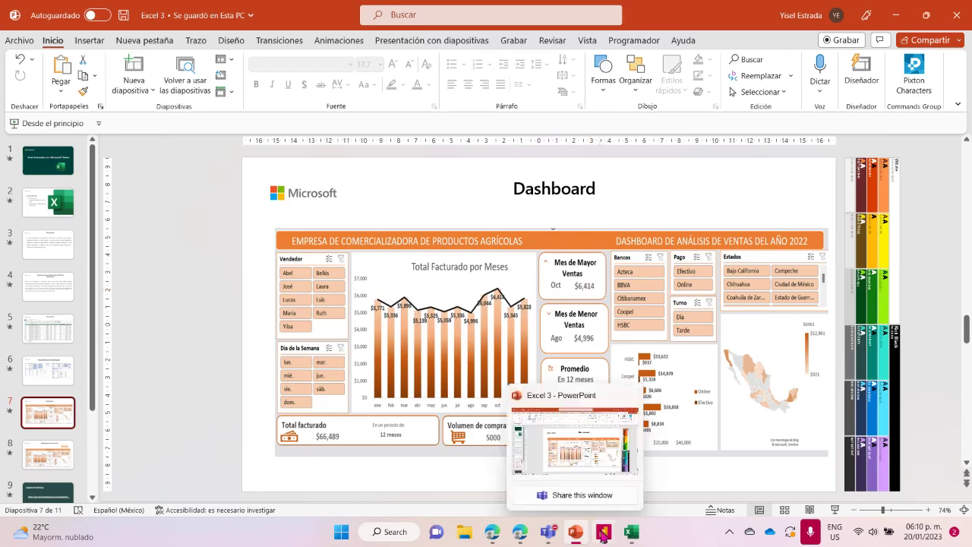
{"action": "mouse_move", "coordinate": [629, 532]}
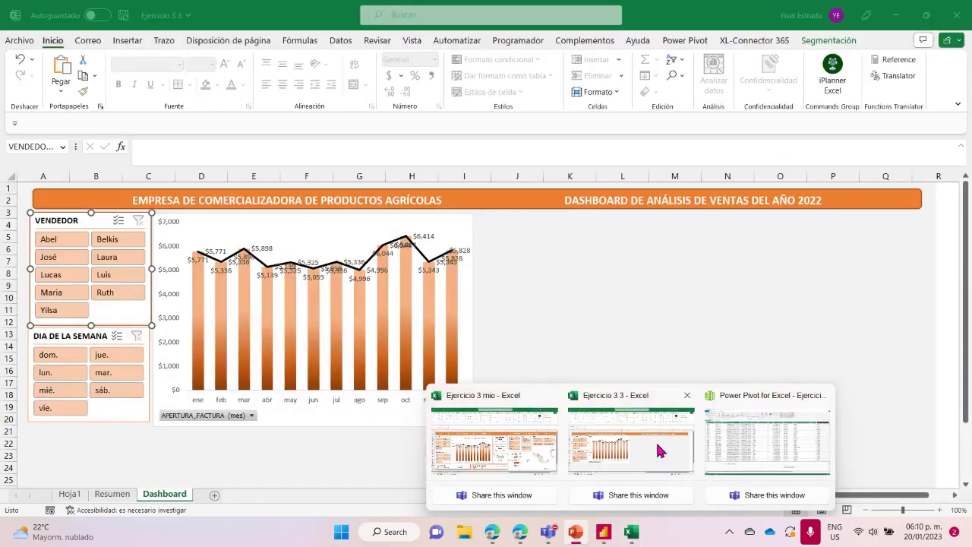
{"action": "left_click", "coordinate": [658, 448]}
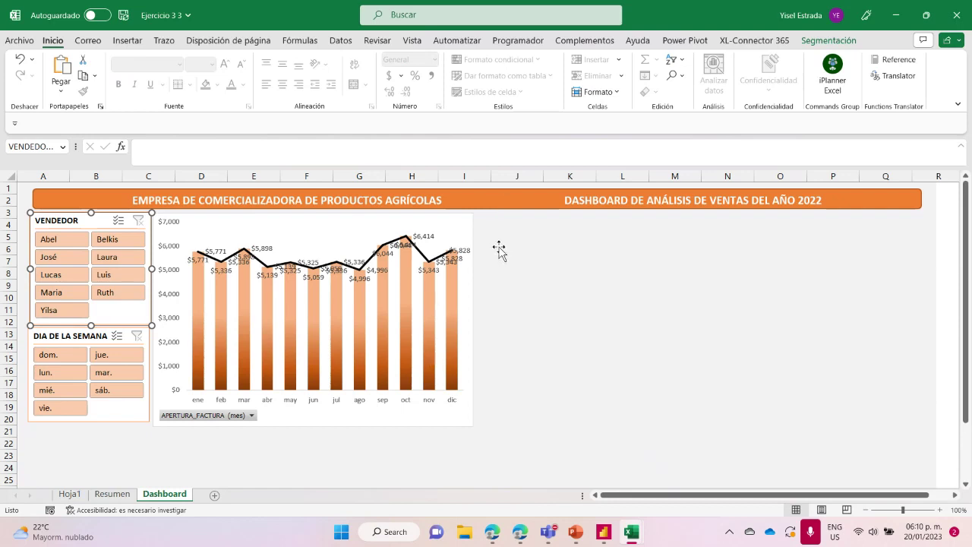
Step: Draw a rounded rectangle about 4.1 cm wide and 2.4 cm high beside the monthly chart on the Dashboard sheet
{"action": "left_click", "coordinate": [128, 40]}
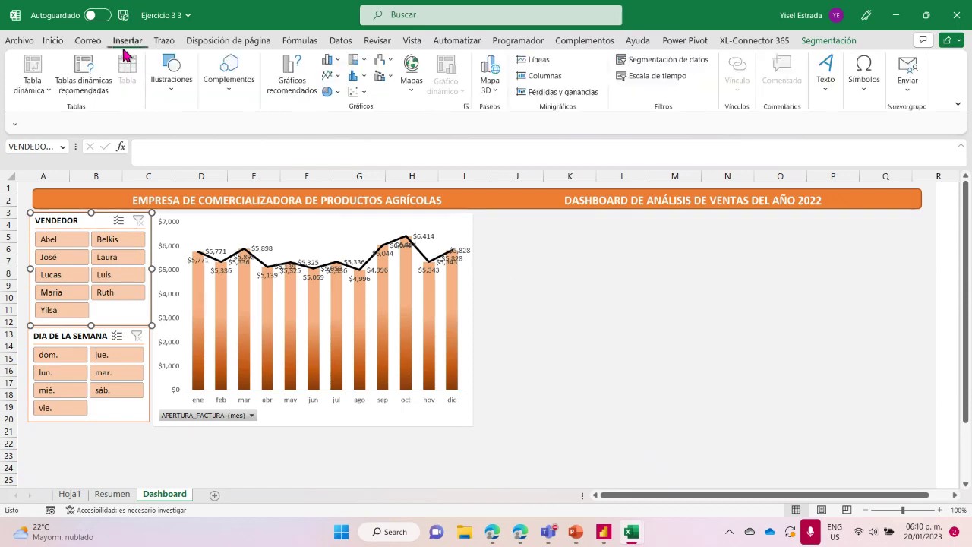
{"action": "left_click", "coordinate": [176, 89]}
{"action": "left_click", "coordinate": [197, 148]}
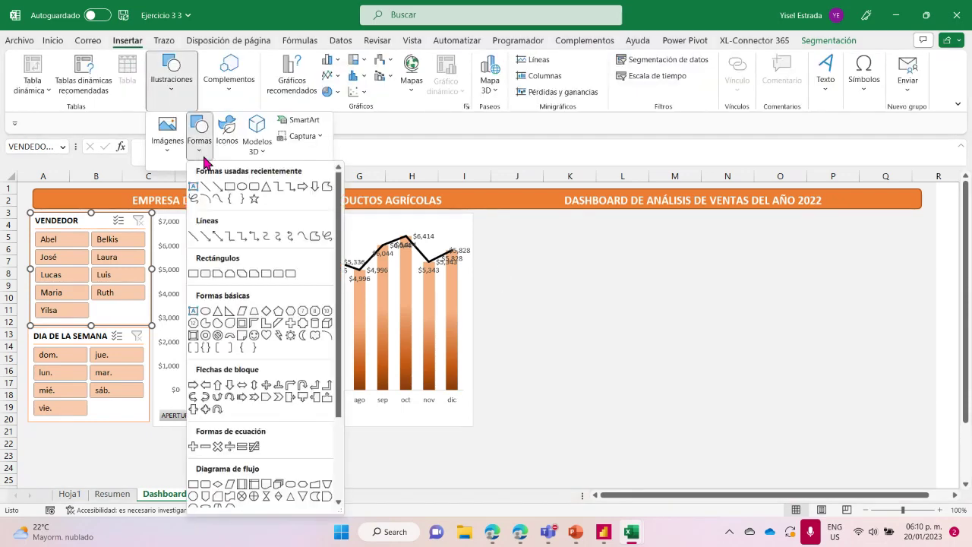
{"action": "left_click", "coordinate": [254, 187]}
{"action": "left_click_drag", "start_coordinate": [489, 225], "coordinate": [578, 277]}
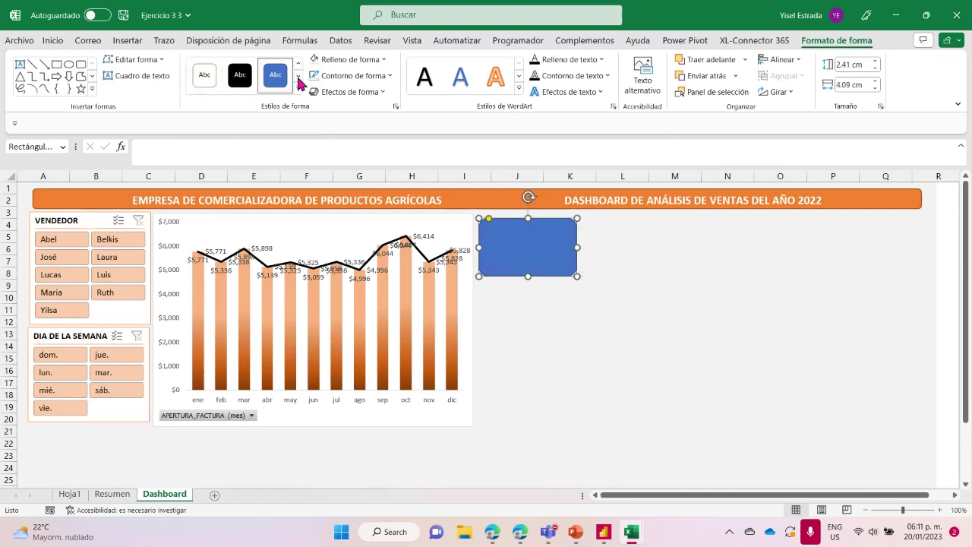
Step: Give the new rounded rectangle a white fill and a dark orange outline
{"action": "left_click", "coordinate": [384, 61]}
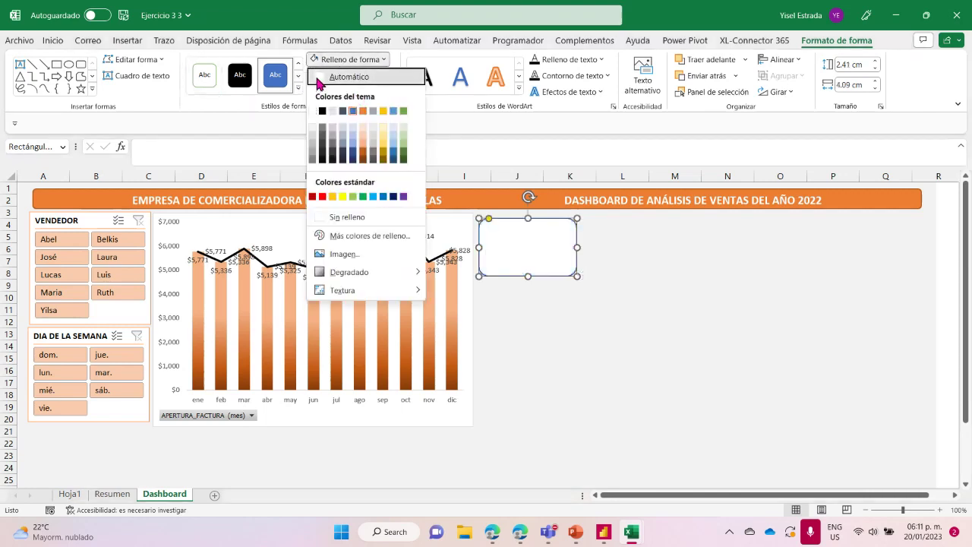
{"action": "left_click", "coordinate": [329, 81]}
{"action": "left_click", "coordinate": [386, 77]}
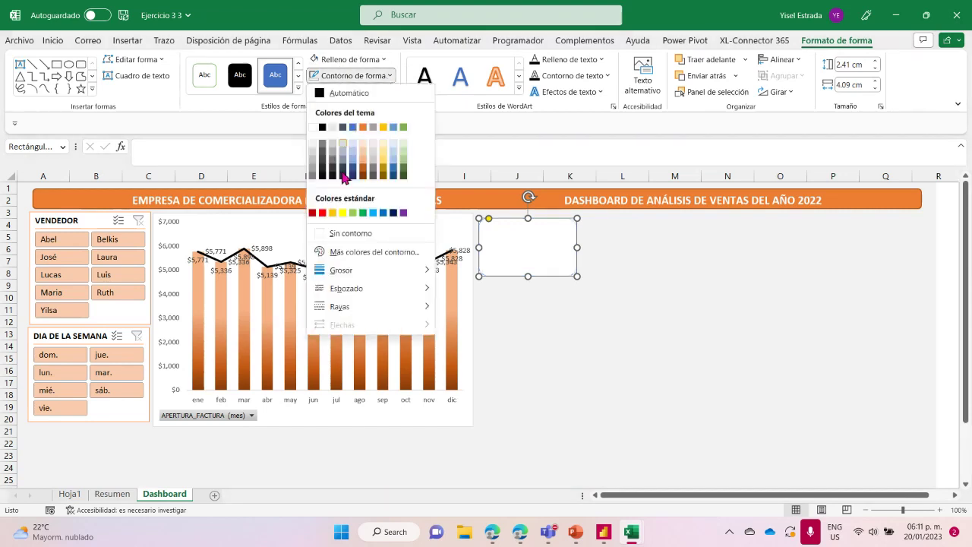
{"action": "left_click", "coordinate": [362, 174]}
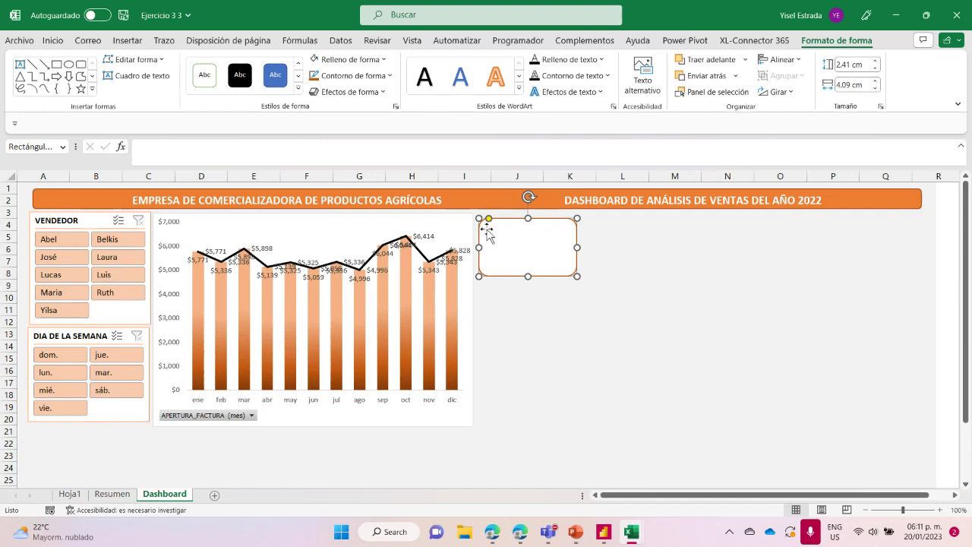
Step: Label the rounded rectangle "Mes de Mayor" and format the text black, centred, bold and size 14
{"action": "left_click_drag", "start_coordinate": [489, 226], "coordinate": [622, 223]}
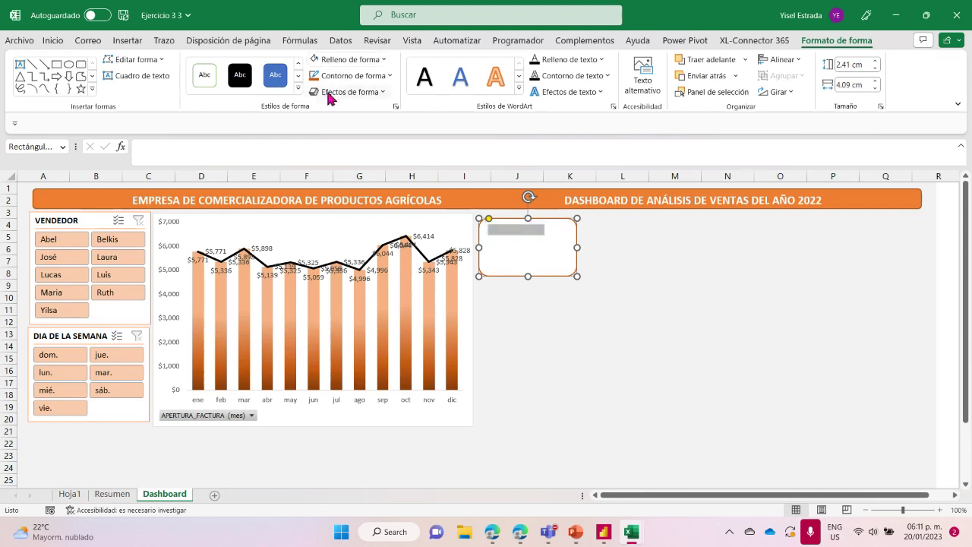
{"action": "left_click", "coordinate": [55, 42]}
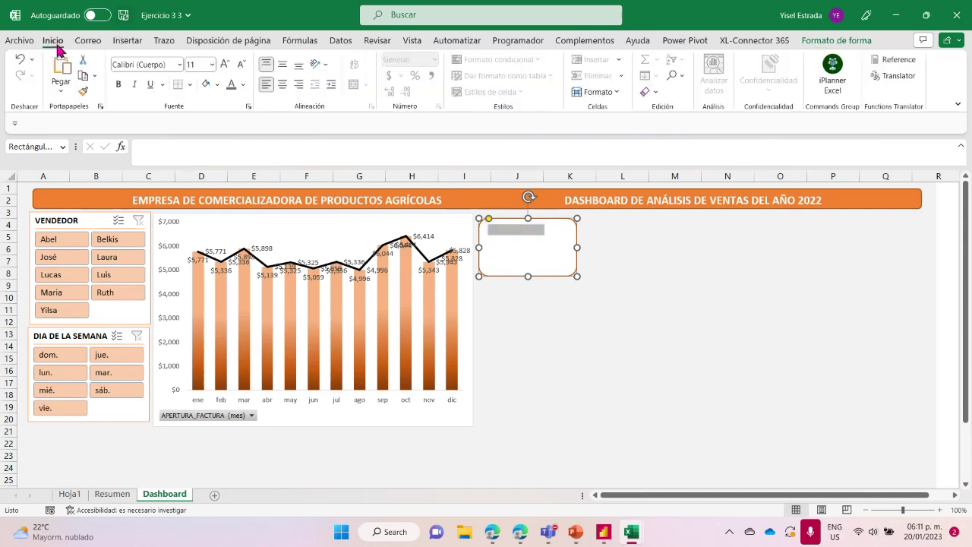
{"action": "left_click", "coordinate": [243, 84]}
{"action": "left_click", "coordinate": [241, 137]}
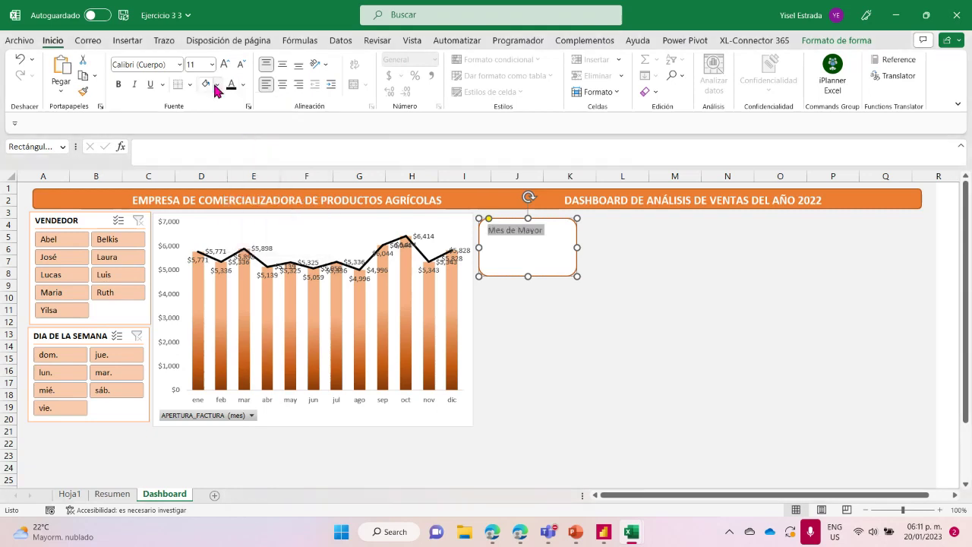
{"action": "left_click", "coordinate": [282, 84]}
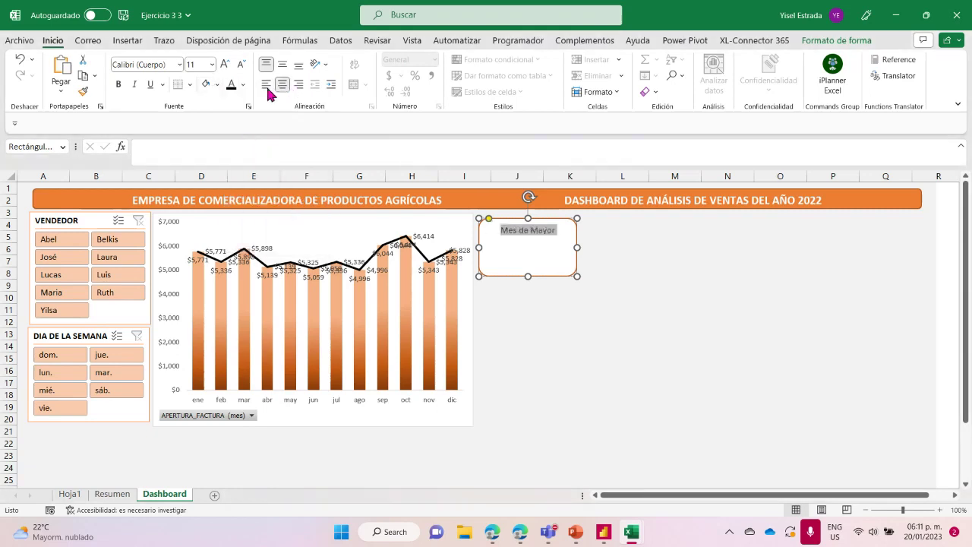
{"action": "left_click", "coordinate": [119, 85]}
{"action": "left_click", "coordinate": [224, 65]}
{"action": "left_click", "coordinate": [224, 66]}
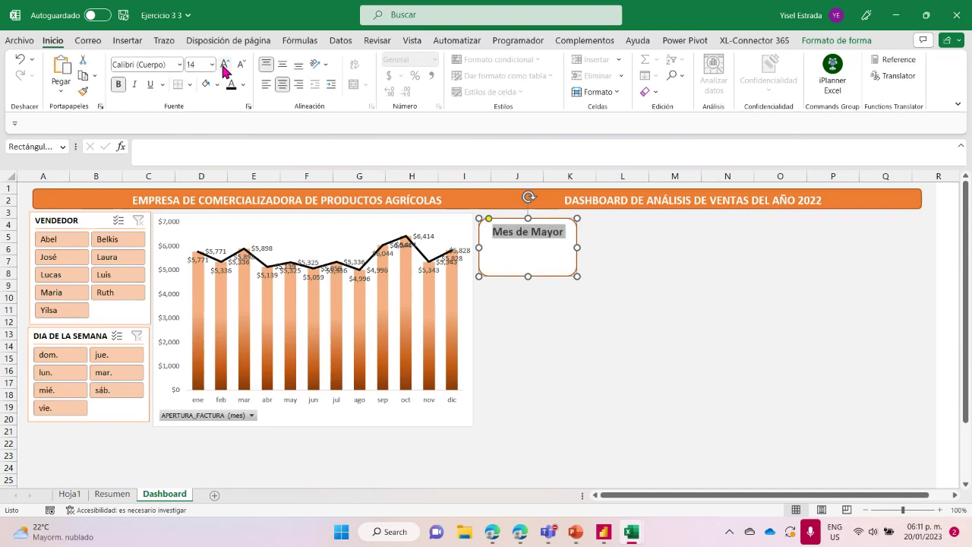
{"action": "left_click", "coordinate": [517, 260]}
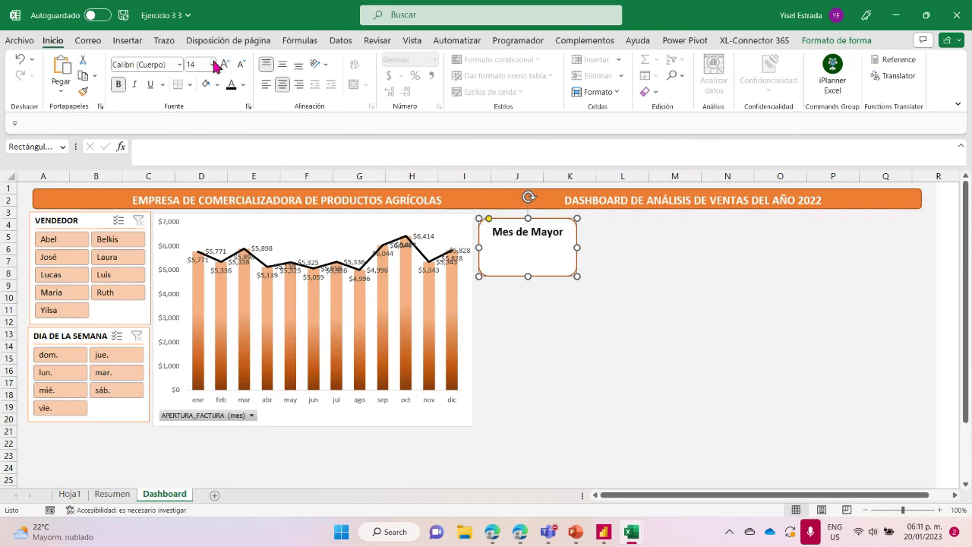
Step: Insert a small text box inside the rounded rectangle, below the "Mes de Mayor" heading
{"action": "left_click", "coordinate": [127, 42]}
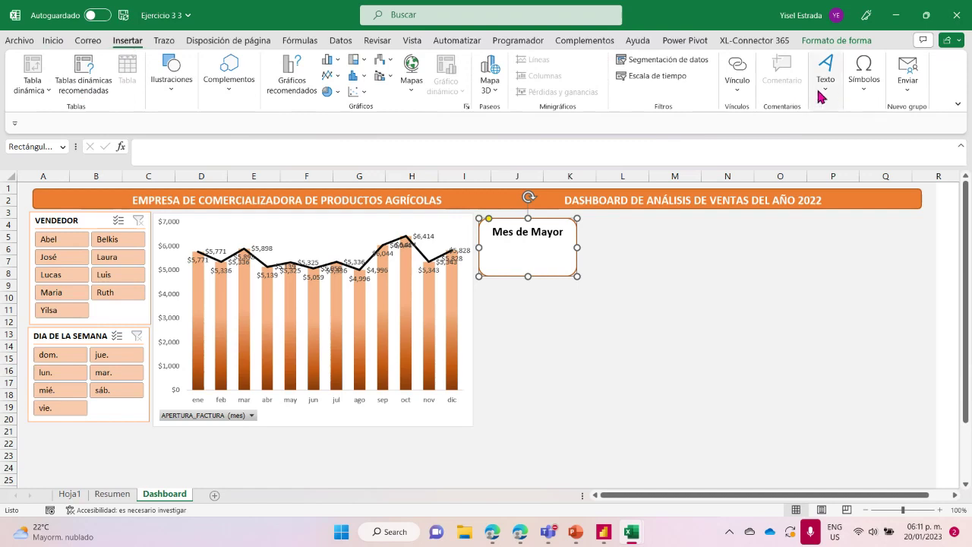
{"action": "left_click", "coordinate": [825, 93]}
{"action": "left_click", "coordinate": [826, 144]}
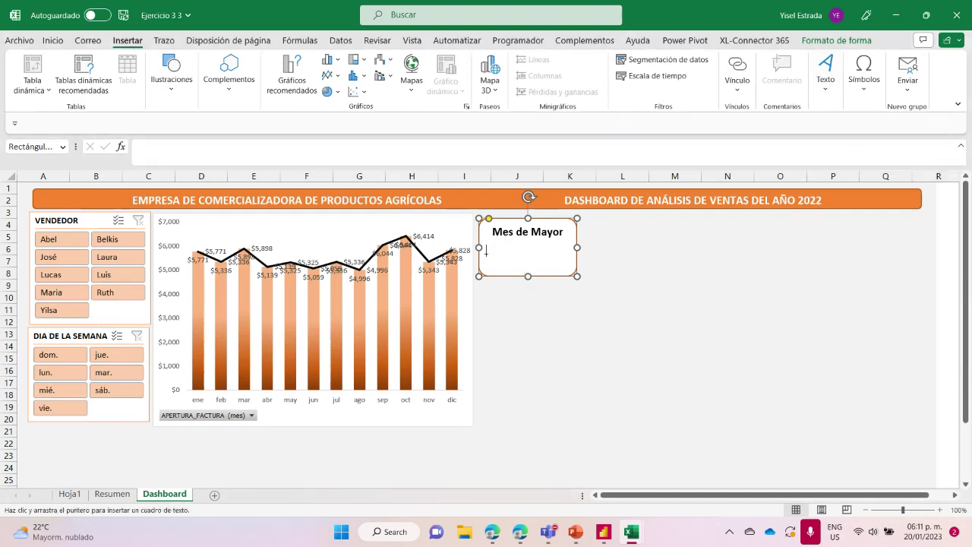
{"action": "left_click_drag", "start_coordinate": [486, 258], "coordinate": [518, 268]}
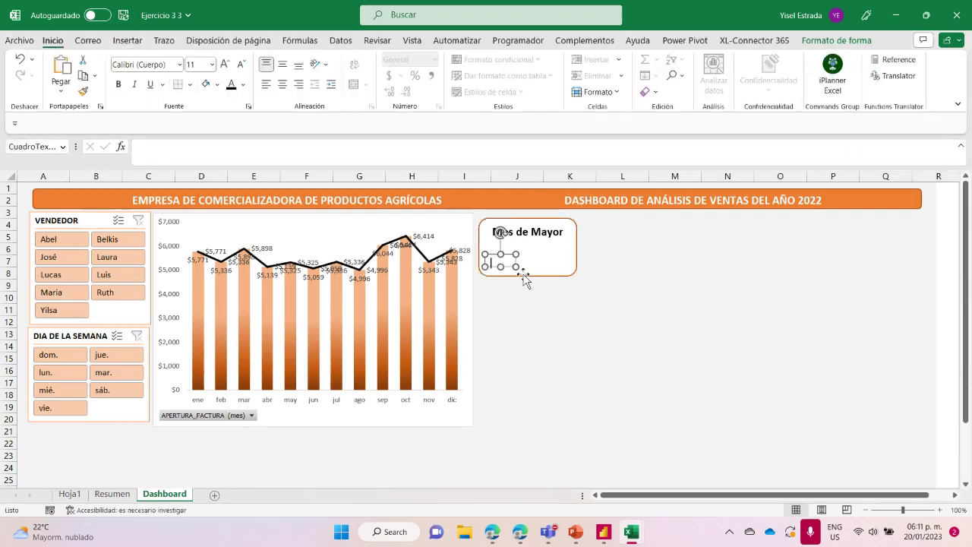
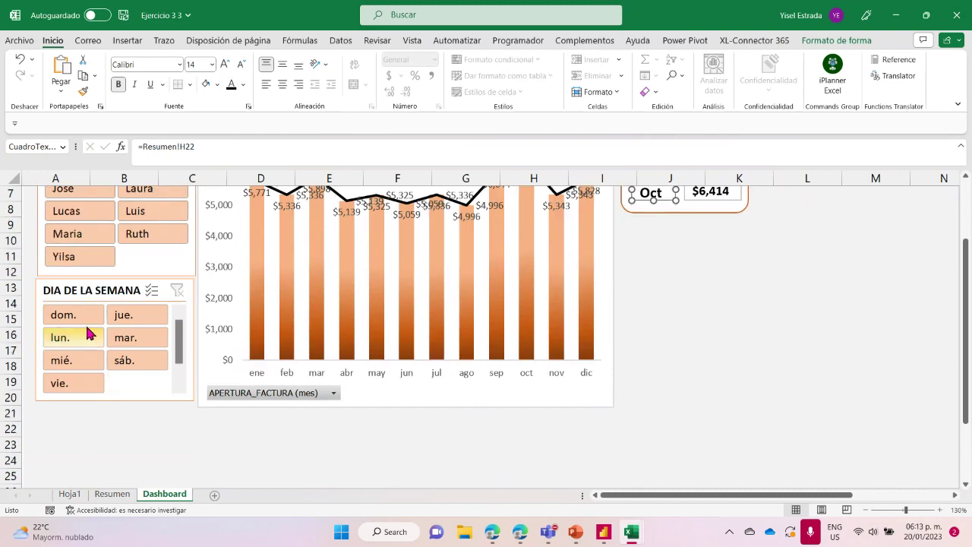
Step: Filter the dashboard to two vendors with multi-selection in the VENDEDOR slicer and to mar. in the DIA DE LA SEMANA slicer
{"action": "left_click", "coordinate": [75, 259]}
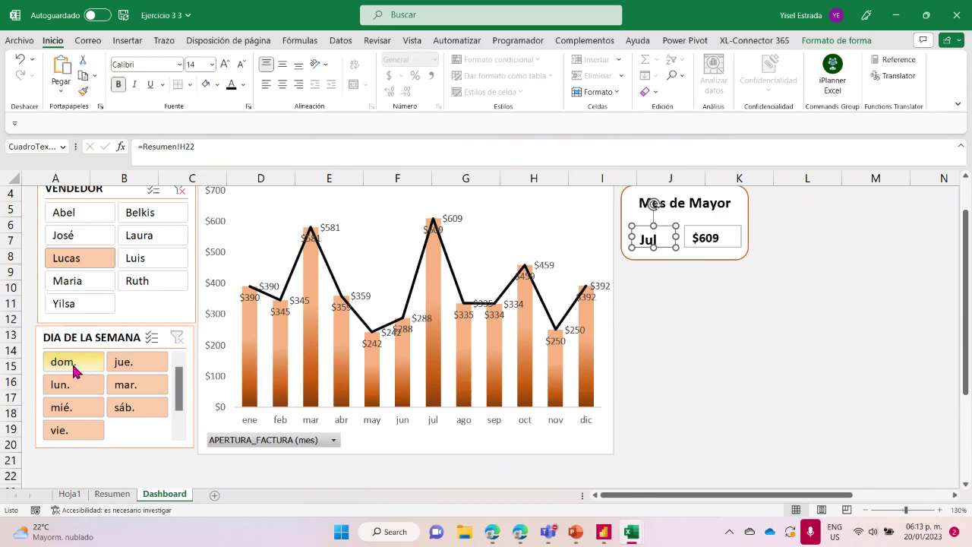
{"action": "left_click", "coordinate": [154, 191]}
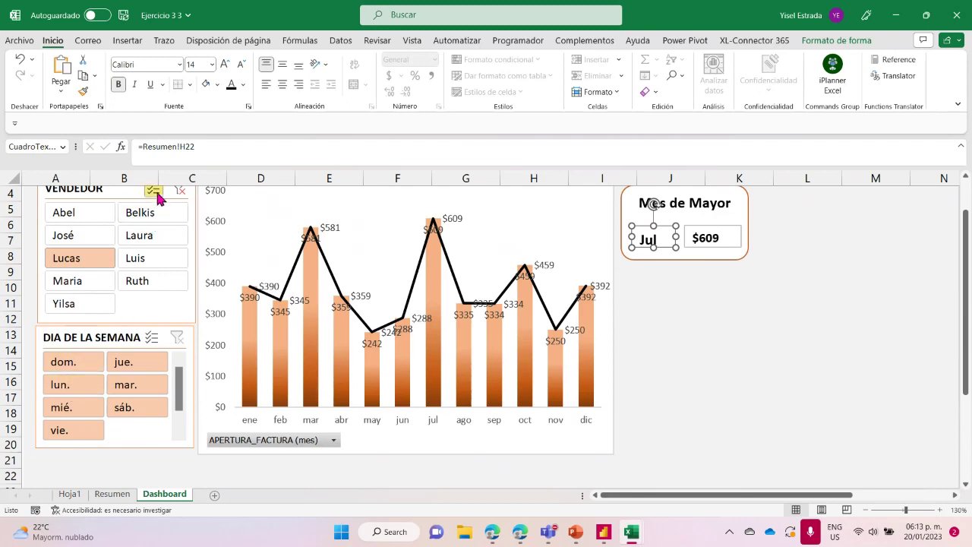
{"action": "left_click", "coordinate": [91, 257]}
{"action": "left_click", "coordinate": [141, 238]}
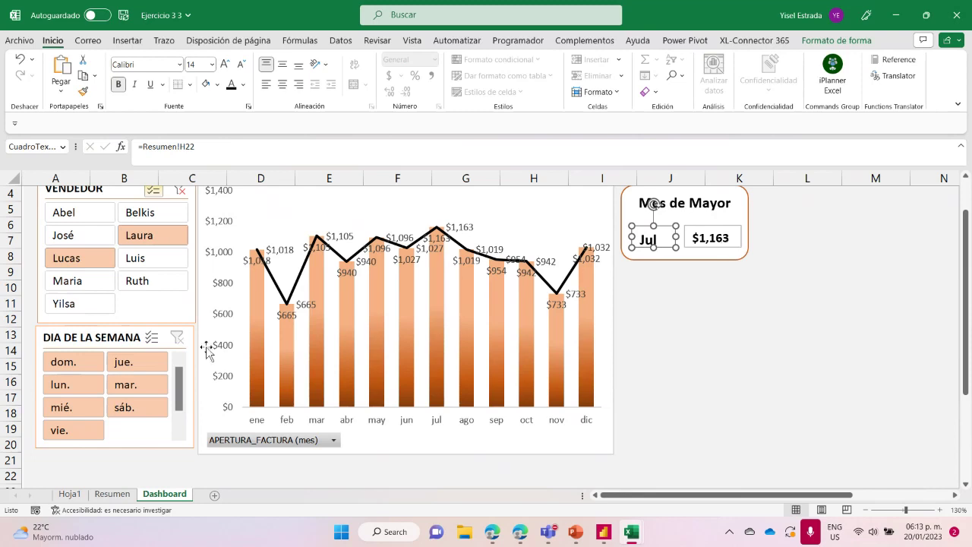
{"action": "left_click", "coordinate": [140, 393]}
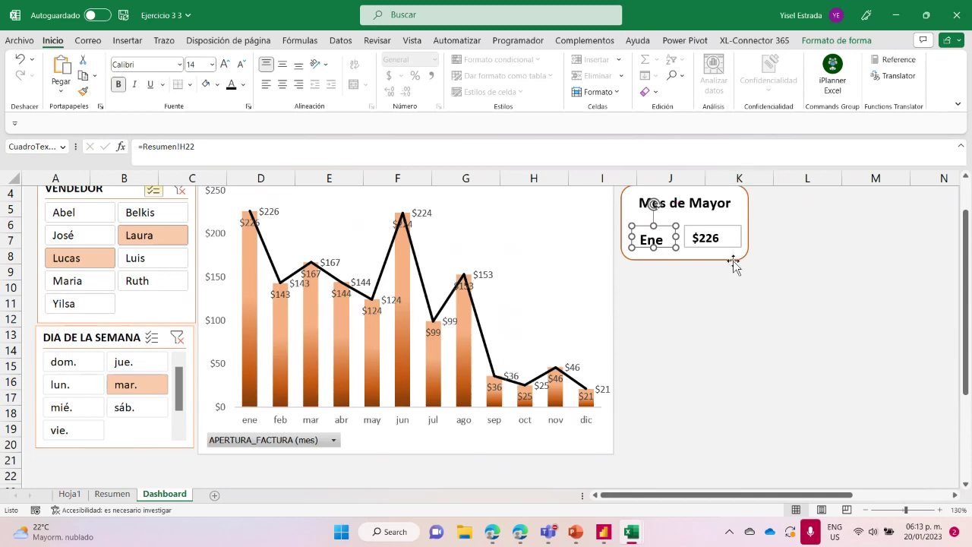
Step: Review the Mes de Mayor card and the Datos table in the Power Pivot window, and return to the Ejercicio 3 3 workbook
{"action": "left_click", "coordinate": [667, 235]}
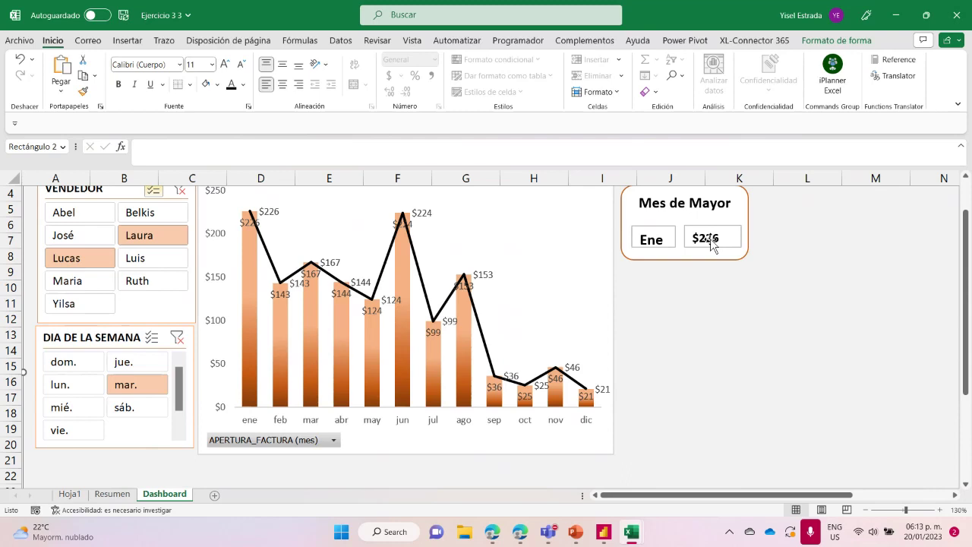
{"action": "scroll", "coordinate": [702, 277], "scroll_direction": "up", "scroll_amount": 1}
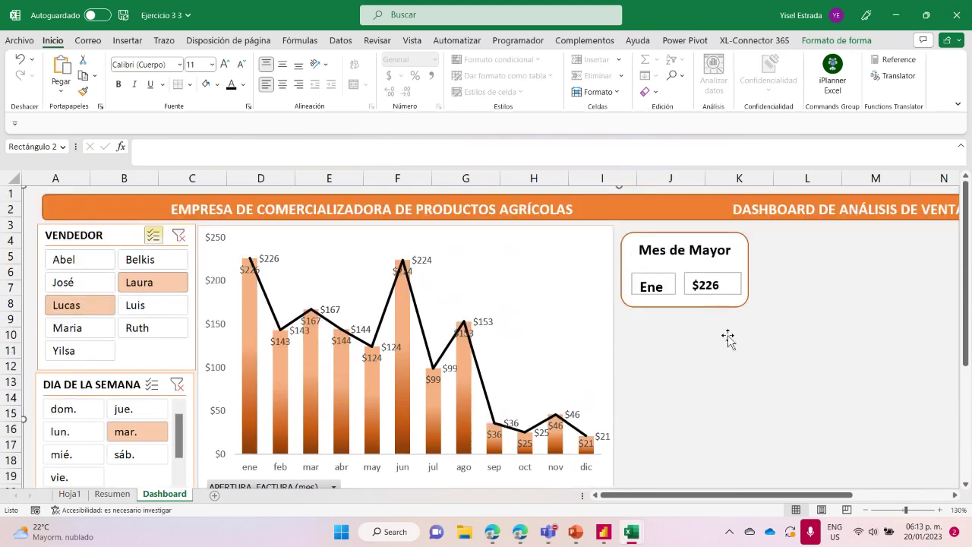
{"action": "mouse_move", "coordinate": [624, 536]}
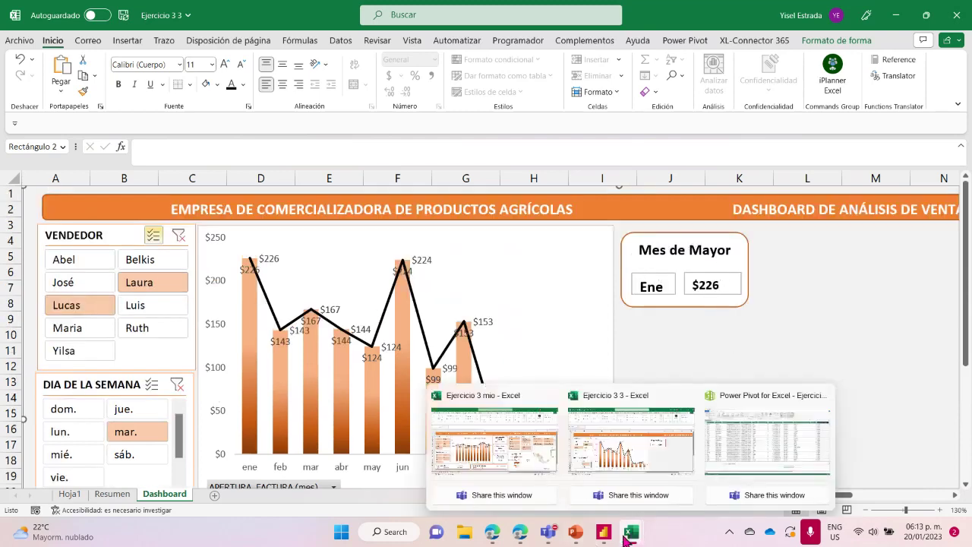
{"action": "left_click", "coordinate": [671, 458]}
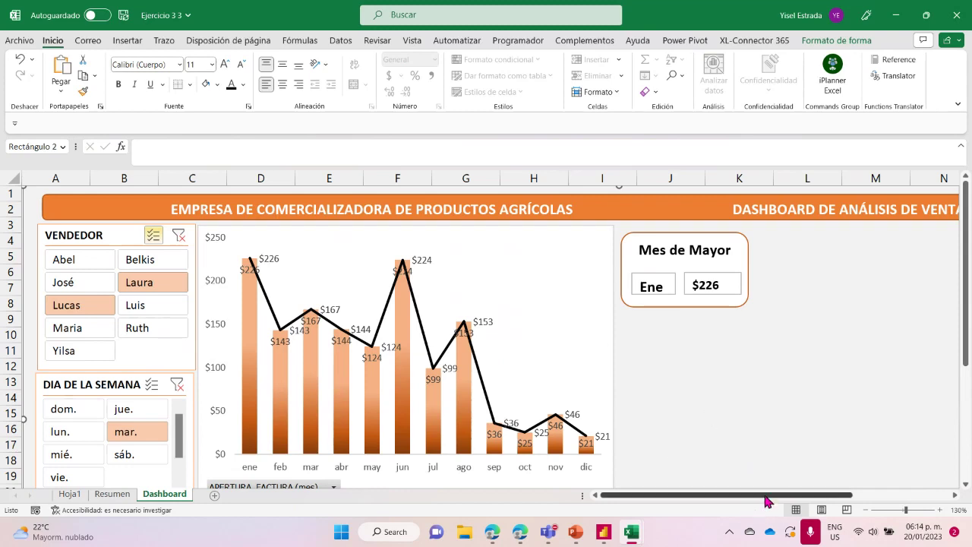
{"action": "scroll", "coordinate": [765, 501], "scroll_direction": "right", "scroll_amount": 3}
{"action": "scroll", "coordinate": [765, 501], "scroll_direction": "left", "scroll_amount": 3}
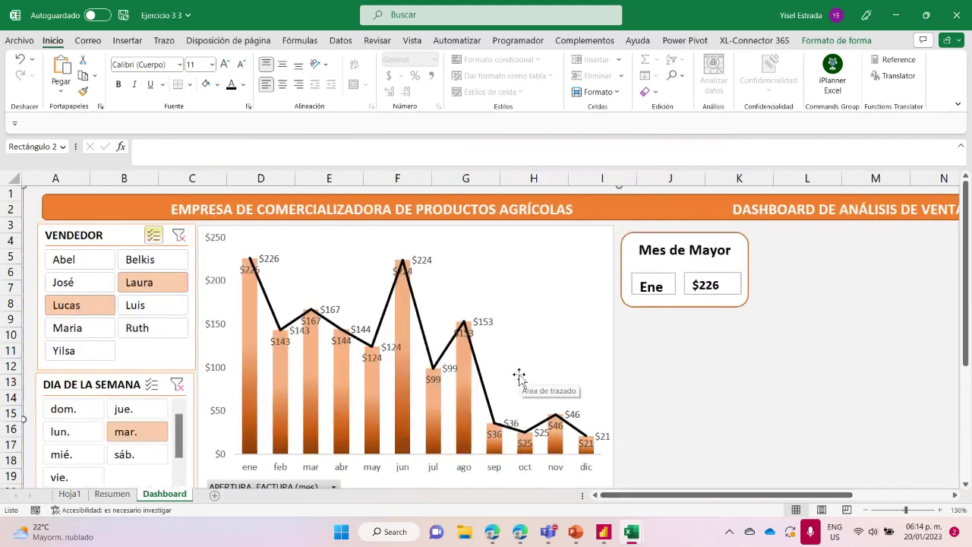
{"action": "mouse_move", "coordinate": [582, 537]}
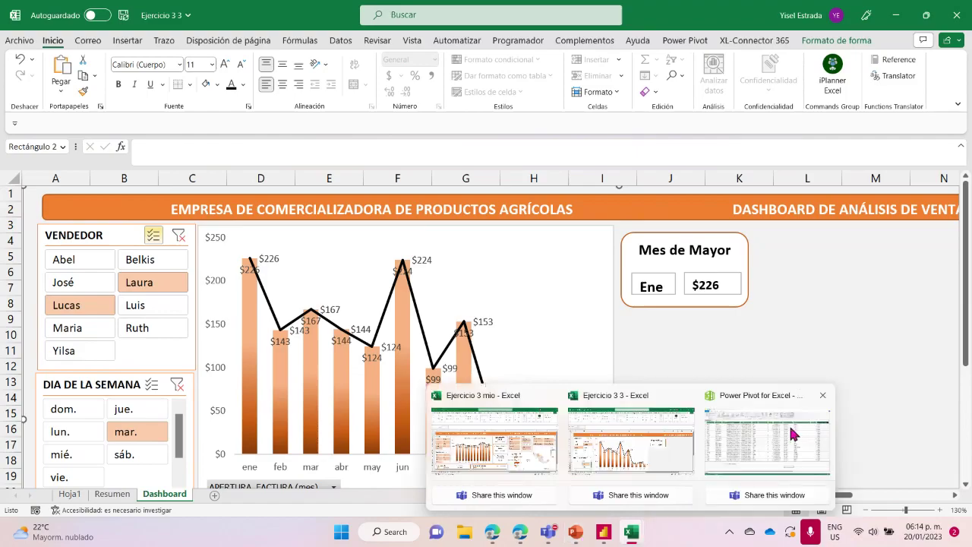
{"action": "left_click", "coordinate": [767, 440]}
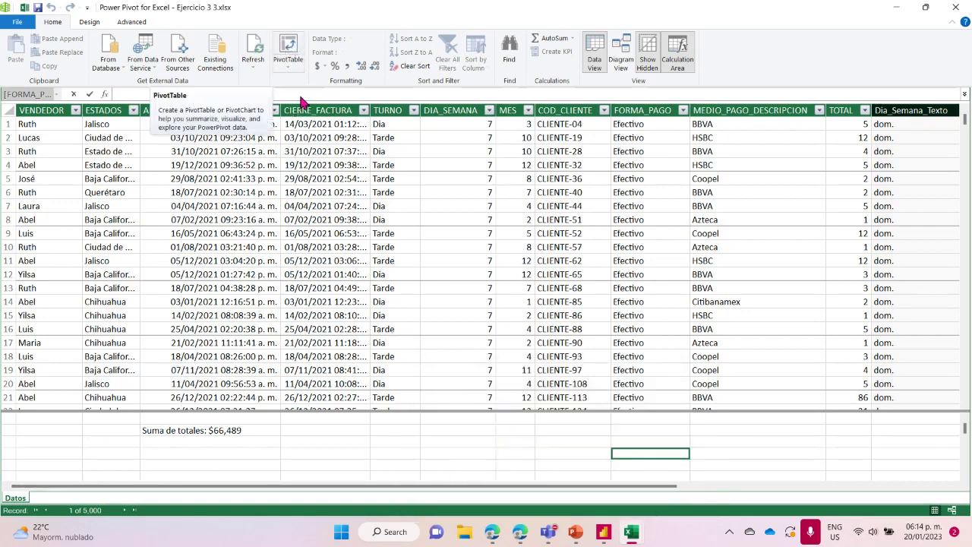
{"action": "mouse_move", "coordinate": [630, 536]}
{"action": "left_click", "coordinate": [630, 440]}
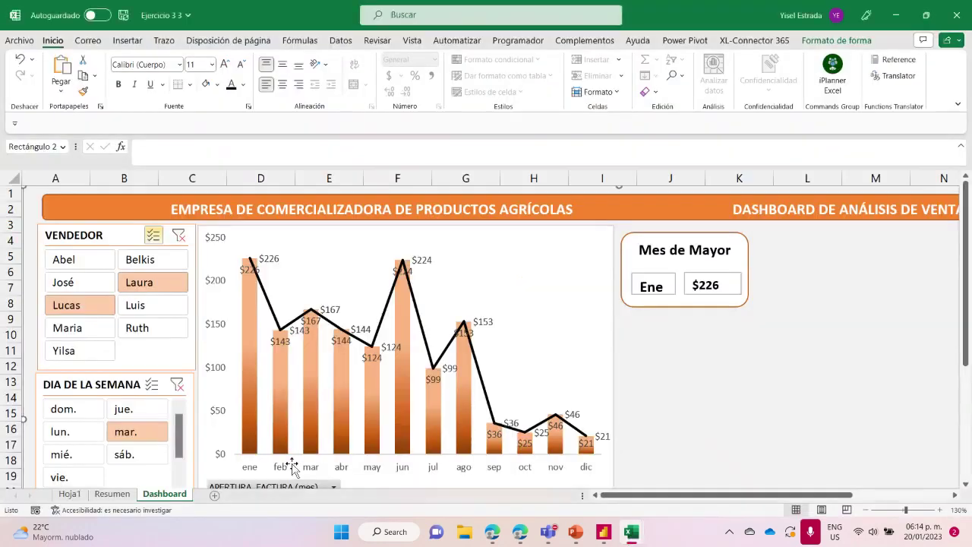
Step: Fill the empty PivotTable at H2 of the Resumen sheet with ESTADOS as rows and the sum of TOTAL as values
{"action": "left_click", "coordinate": [113, 493]}
{"action": "scroll", "coordinate": [763, 272], "scroll_direction": "up", "scroll_amount": 1}
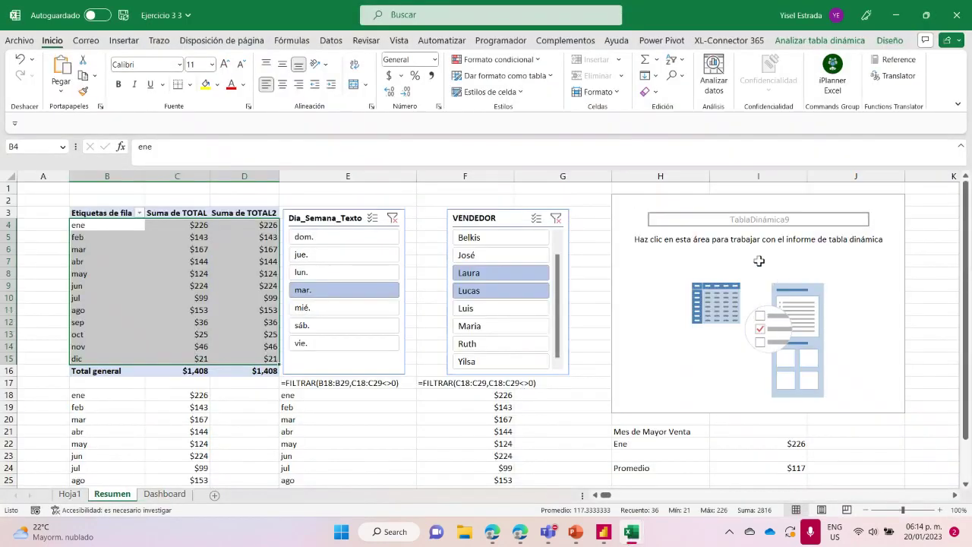
{"action": "left_click", "coordinate": [687, 206]}
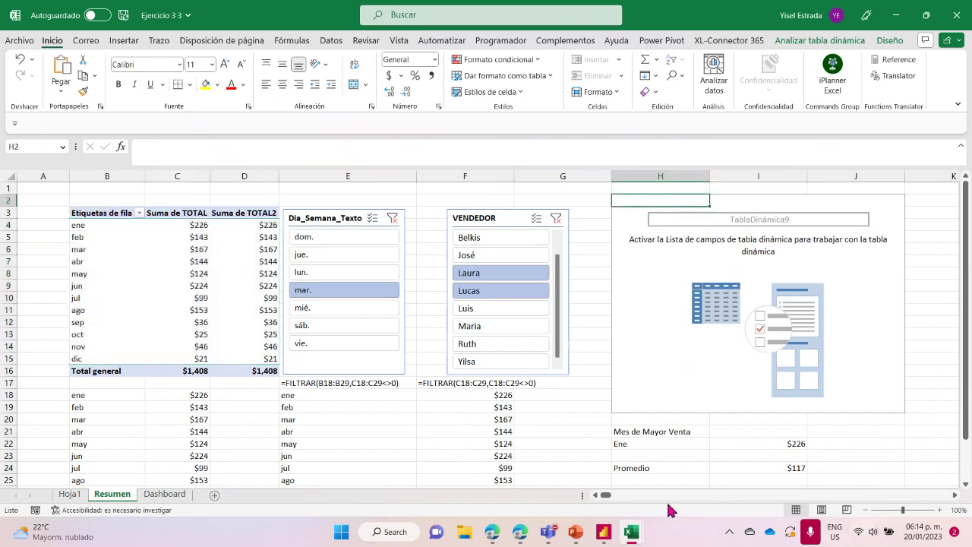
{"action": "left_click", "coordinate": [956, 495]}
{"action": "left_click", "coordinate": [955, 495]}
{"action": "left_click", "coordinate": [955, 495]}
{"action": "left_click", "coordinate": [955, 495]}
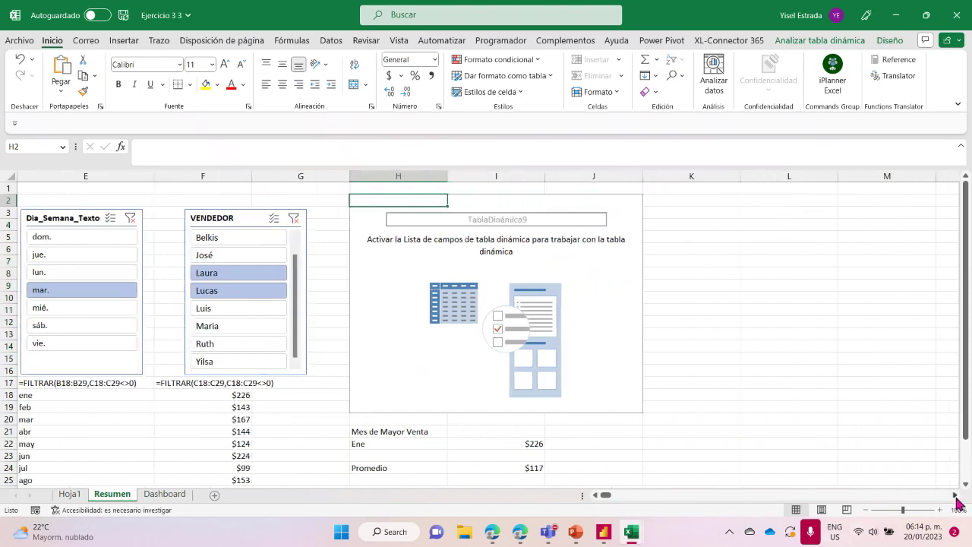
{"action": "right_click", "coordinate": [422, 200]}
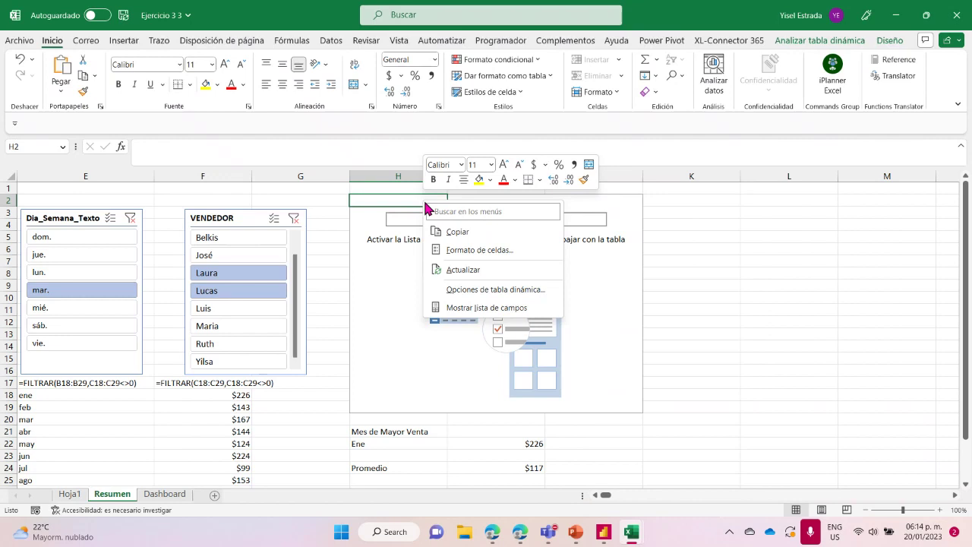
{"action": "left_click", "coordinate": [474, 308]}
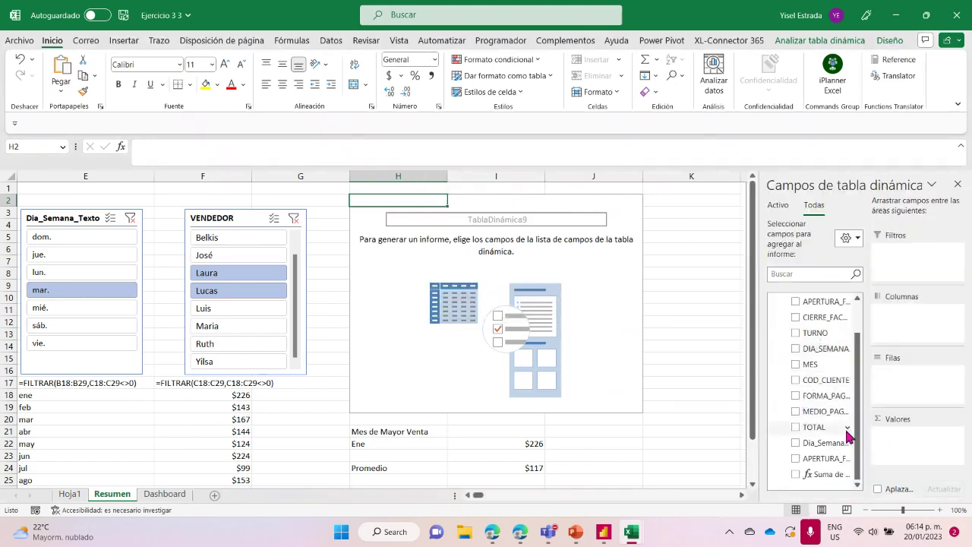
{"action": "left_click_drag", "start_coordinate": [856, 356], "coordinate": [908, 376]}
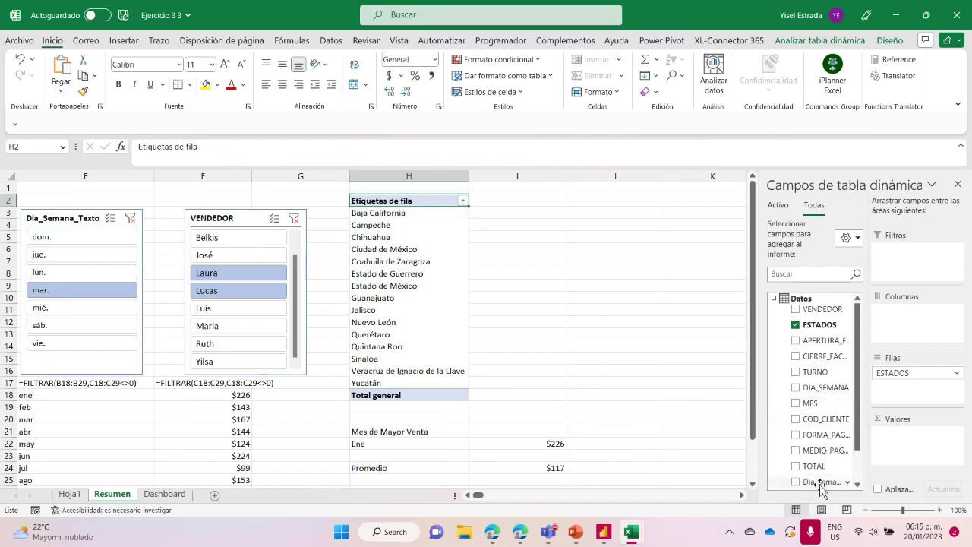
{"action": "left_click_drag", "start_coordinate": [813, 466], "coordinate": [914, 454]}
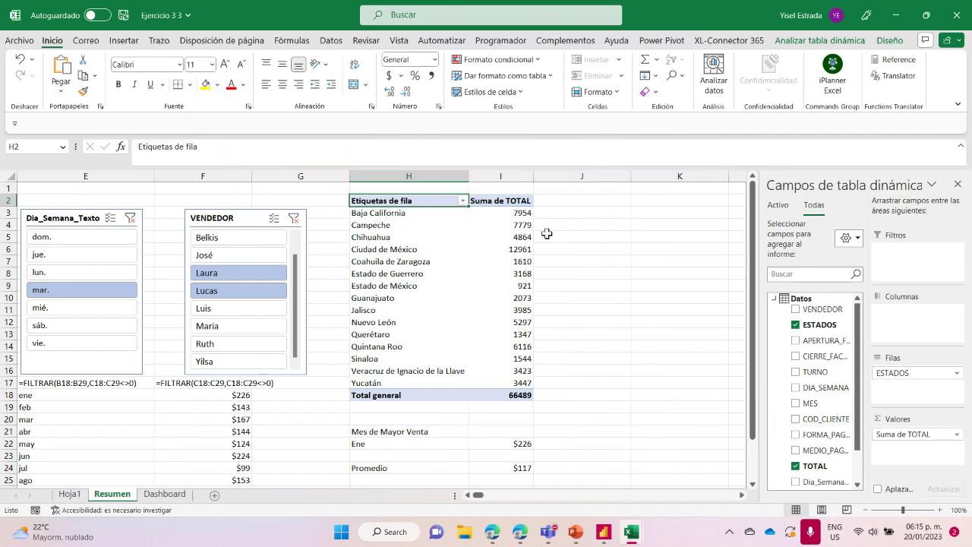
Step: Format the sum of TOTAL values in I3:I17 as Moneda with no decimal places
{"action": "left_click_drag", "start_coordinate": [500, 213], "coordinate": [497, 384]}
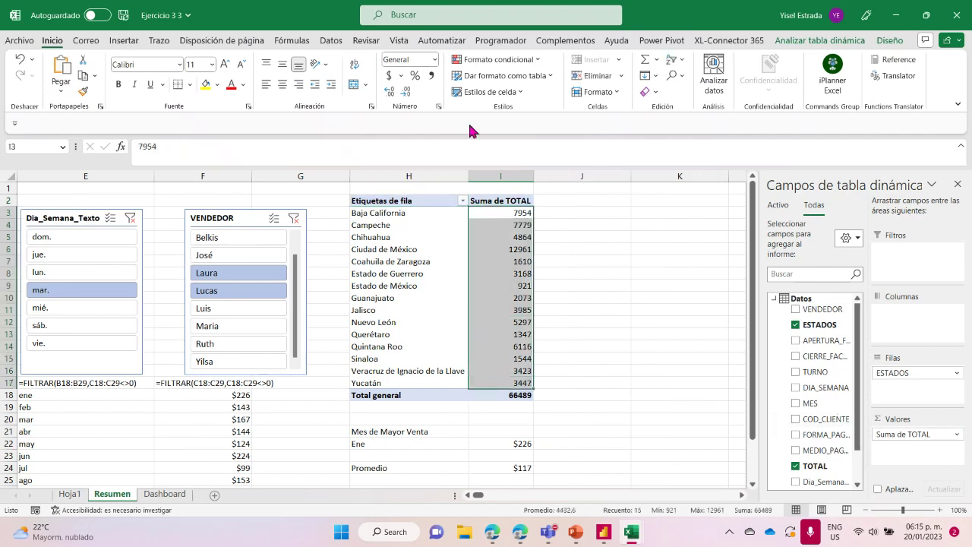
{"action": "left_click", "coordinate": [435, 60]}
{"action": "left_click", "coordinate": [414, 144]}
{"action": "left_click", "coordinate": [408, 92]}
{"action": "left_click", "coordinate": [409, 93]}
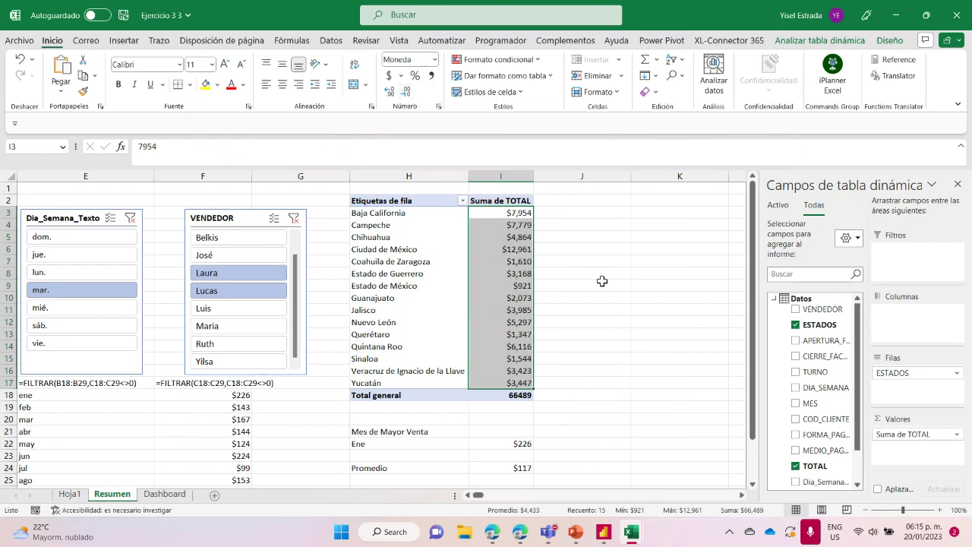
{"action": "left_click", "coordinate": [592, 213]}
{"action": "left_click", "coordinate": [666, 219]}
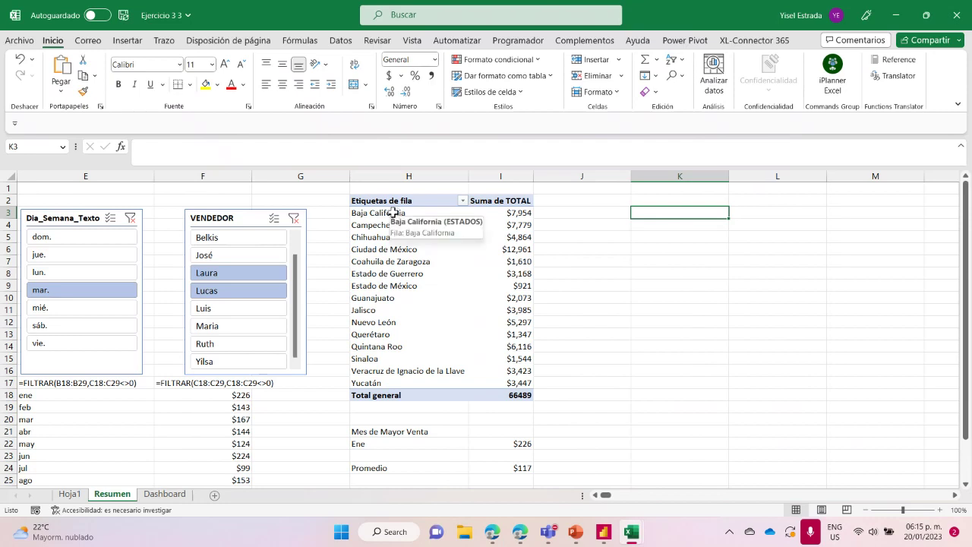
Step: Close the PivotTable field list and review the chart types available for the monthly PivotTable data in B4:D15
{"action": "left_click_drag", "start_coordinate": [393, 212], "coordinate": [492, 381]}
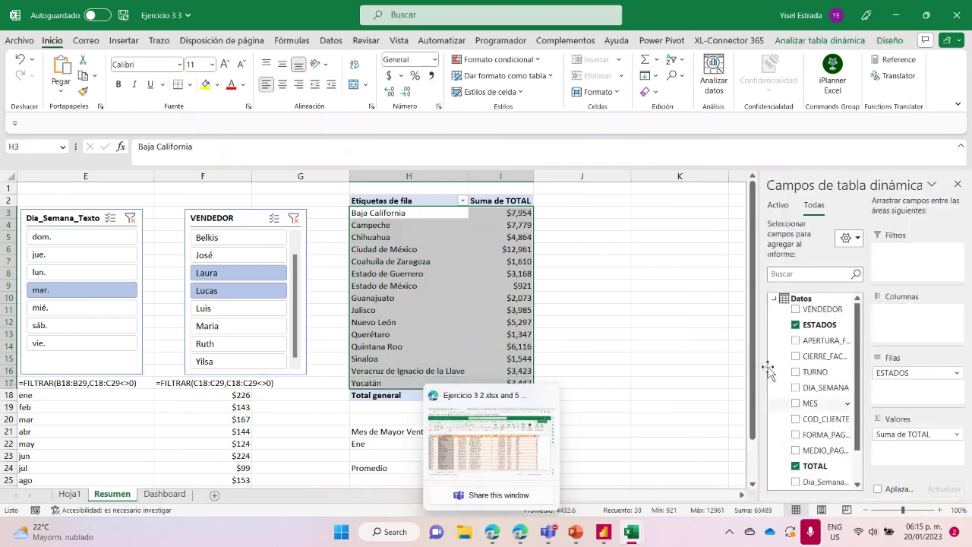
{"action": "left_click", "coordinate": [957, 184]}
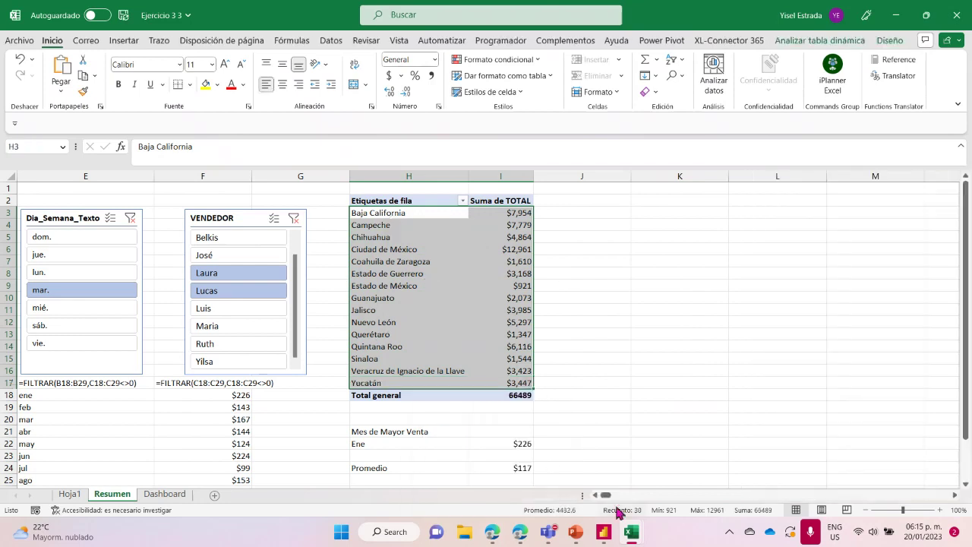
{"action": "scroll", "coordinate": [604, 497], "scroll_direction": "left", "scroll_amount": 5}
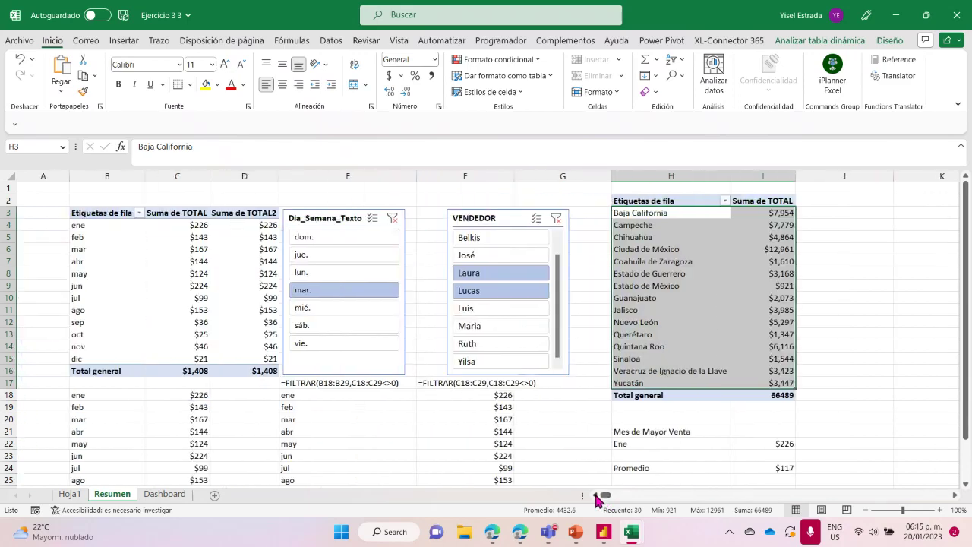
{"action": "left_click_drag", "start_coordinate": [79, 225], "coordinate": [104, 350]}
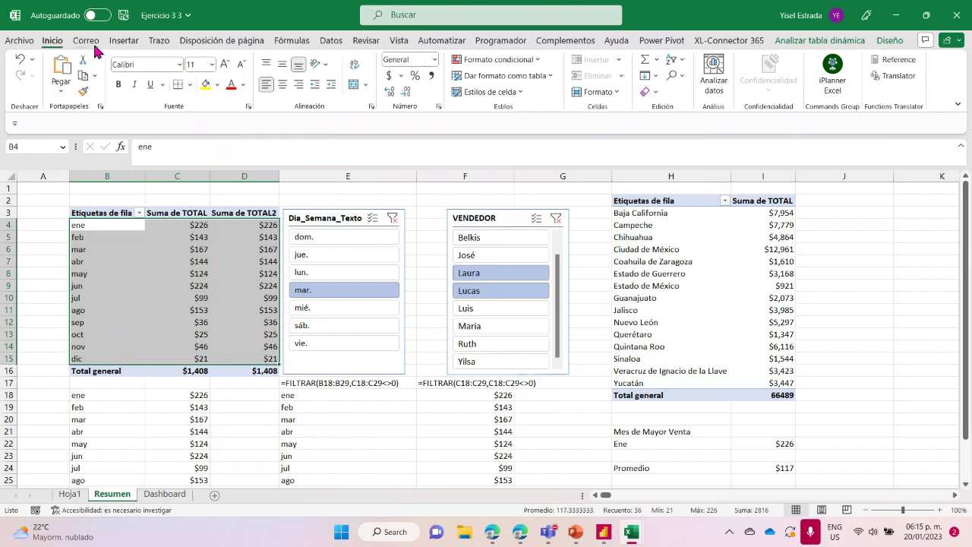
{"action": "left_click", "coordinate": [124, 42]}
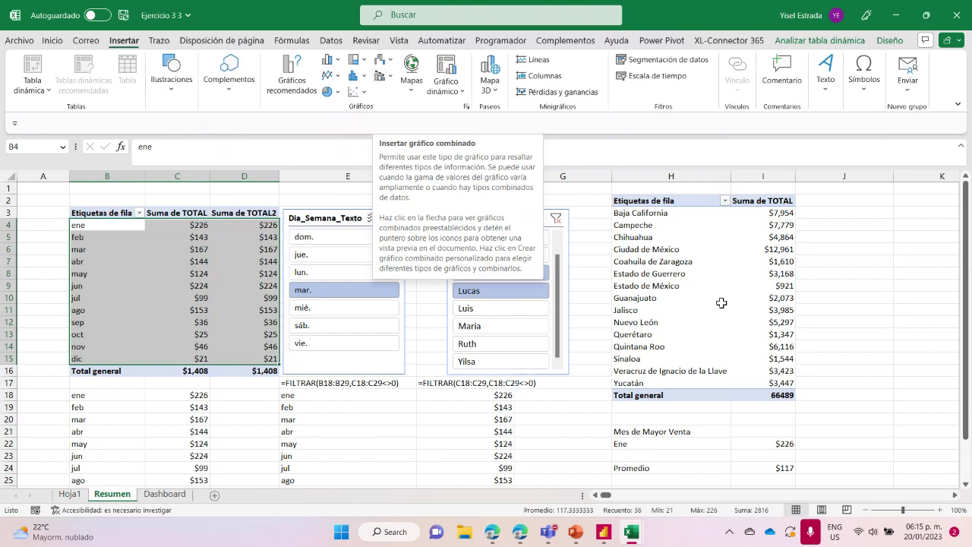
{"action": "left_click", "coordinate": [875, 268]}
{"action": "left_click", "coordinate": [647, 216]}
{"action": "left_click", "coordinate": [748, 223]}
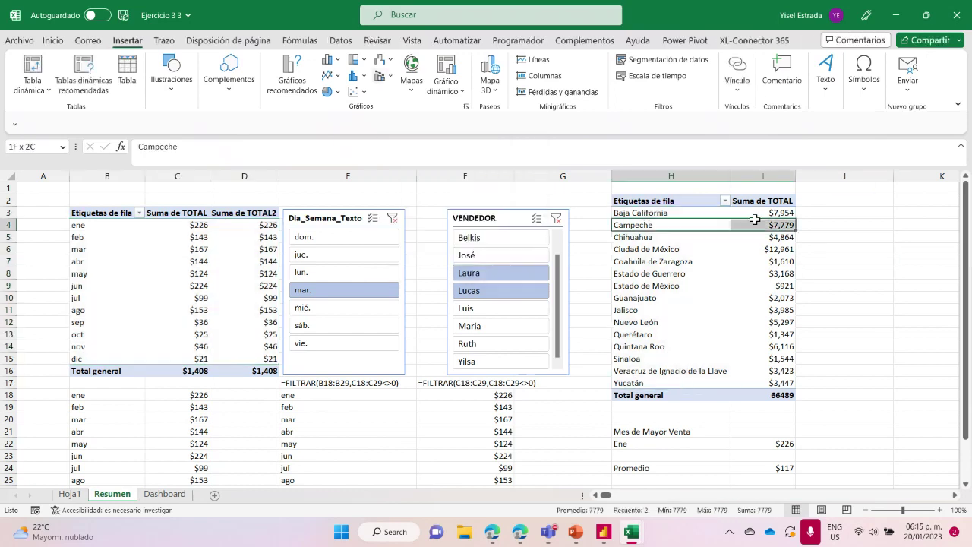
{"action": "left_click", "coordinate": [946, 248]}
Step: Try to insert a choropleth map chart directly from the states PivotTable data in H3:I17
{"action": "left_click_drag", "start_coordinate": [653, 212], "coordinate": [763, 384]}
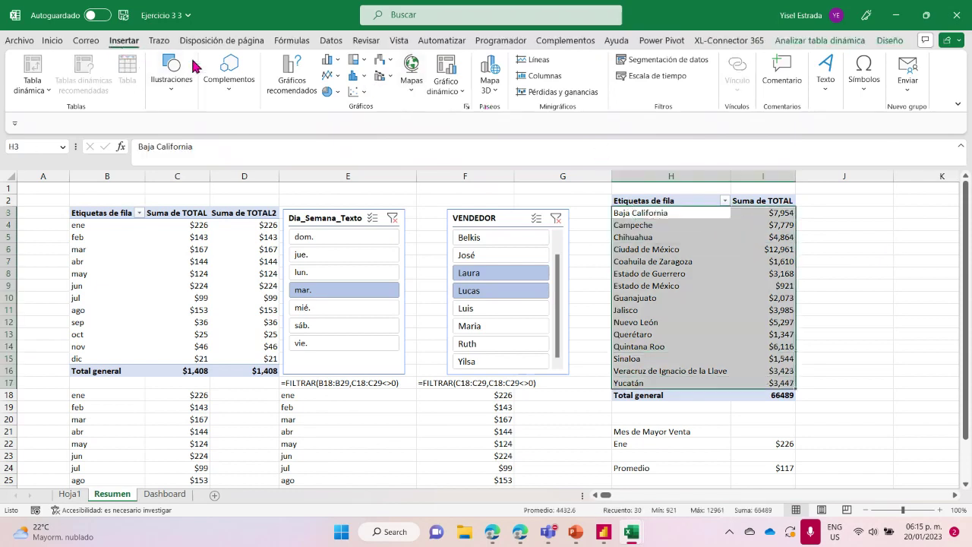
{"action": "left_click", "coordinate": [411, 70]}
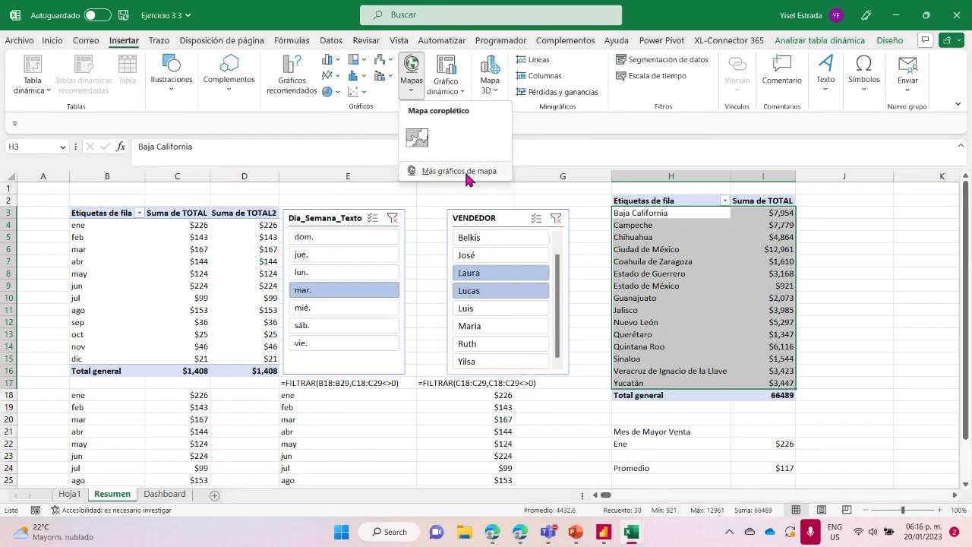
{"action": "left_click", "coordinate": [463, 171]}
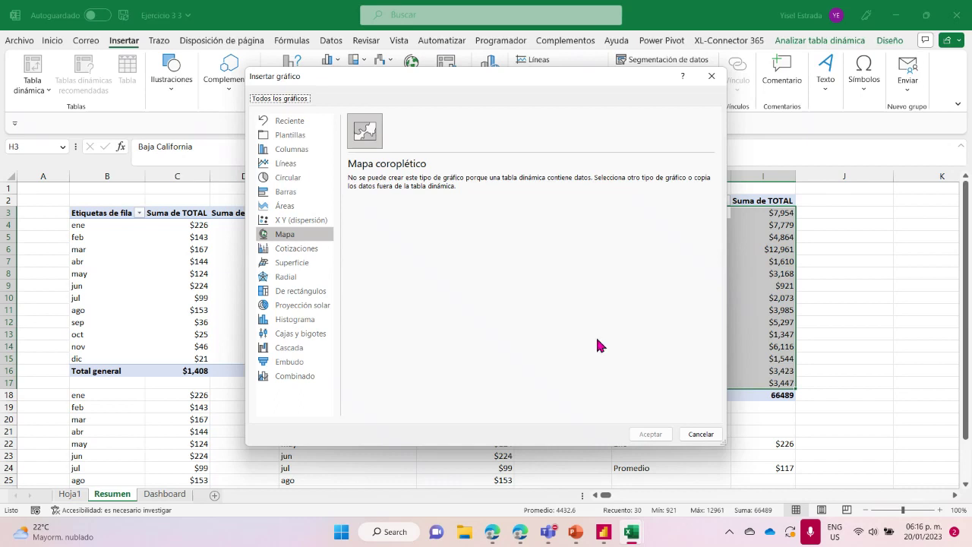
{"action": "left_click", "coordinate": [701, 435]}
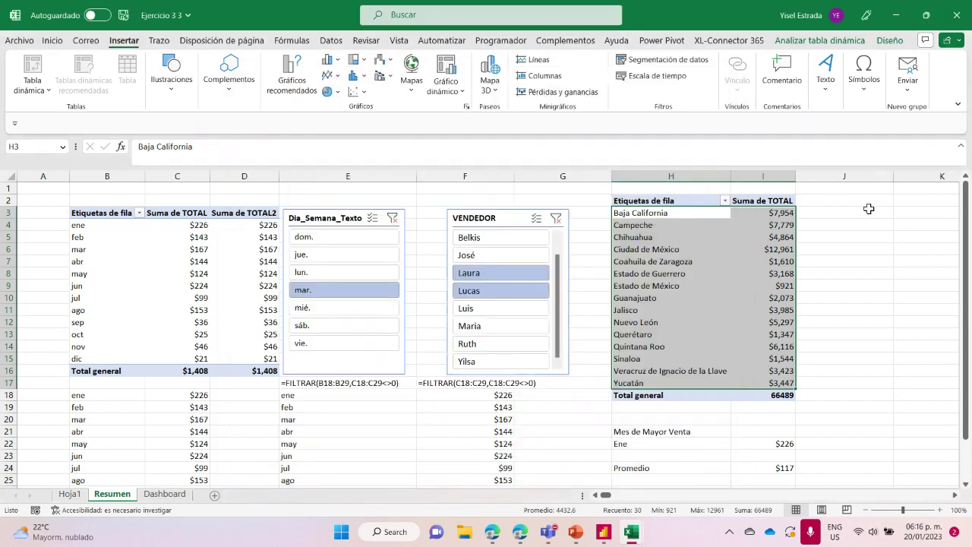
Step: Try to enter a formula in K3 that references cell P21 on the Resumen sheet of the Ejercicio 3 mio workbook
{"action": "left_click", "coordinate": [873, 213]}
{"action": "left_click", "coordinate": [921, 213]}
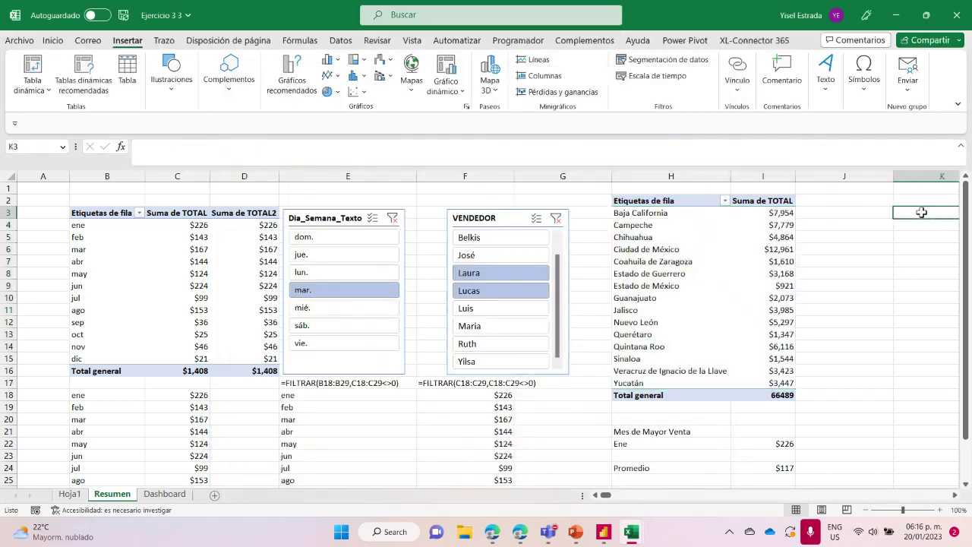
{"action": "left_click", "coordinate": [955, 501]}
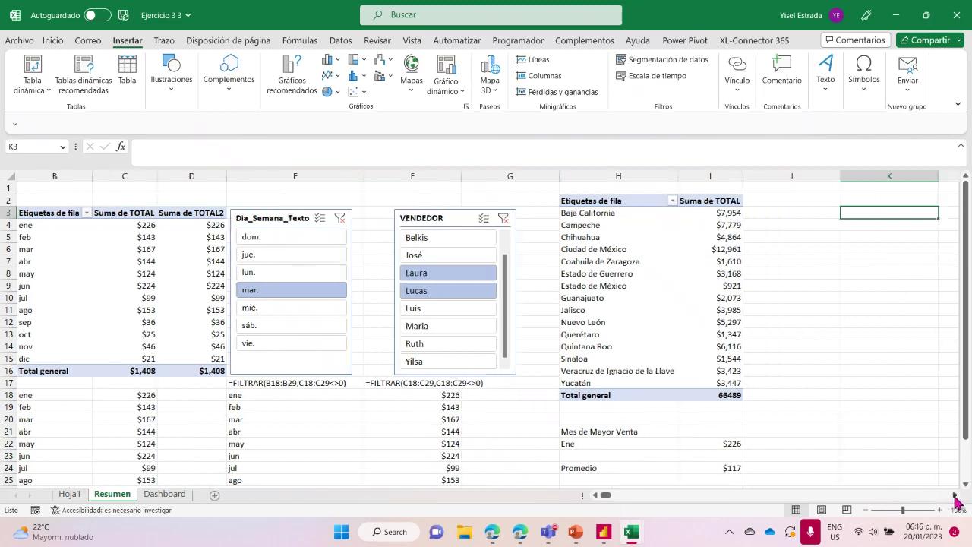
{"action": "left_click", "coordinate": [955, 501]}
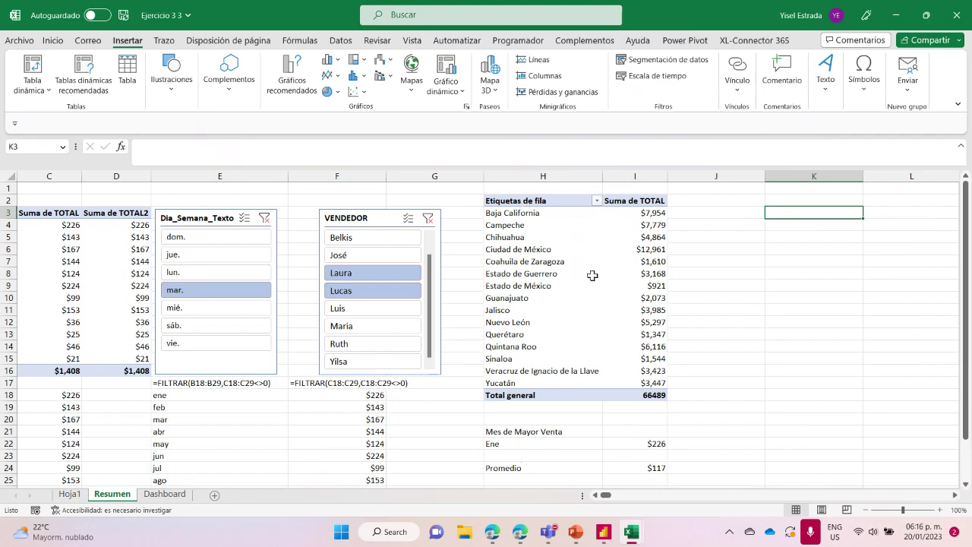
{"action": "mouse_move", "coordinate": [646, 260]}
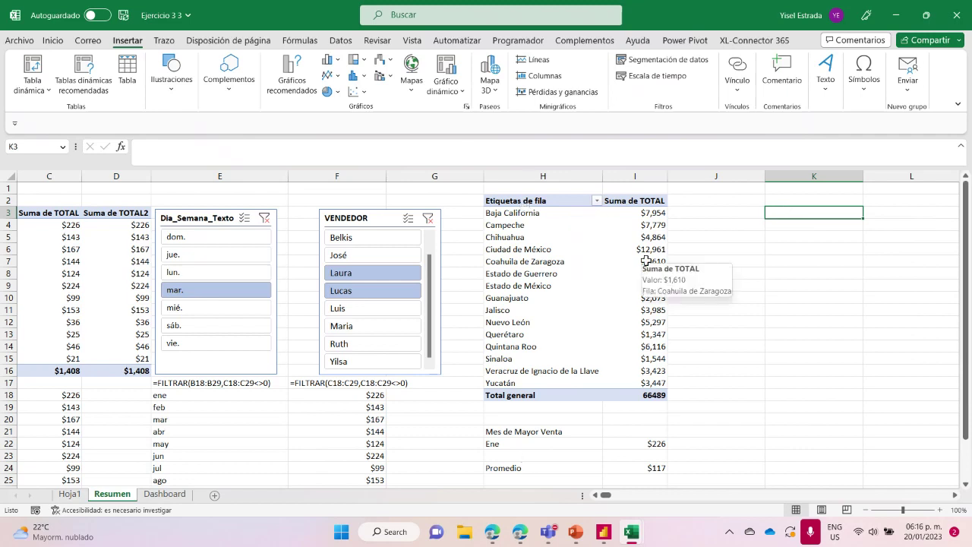
{"action": "type", "text": "="}
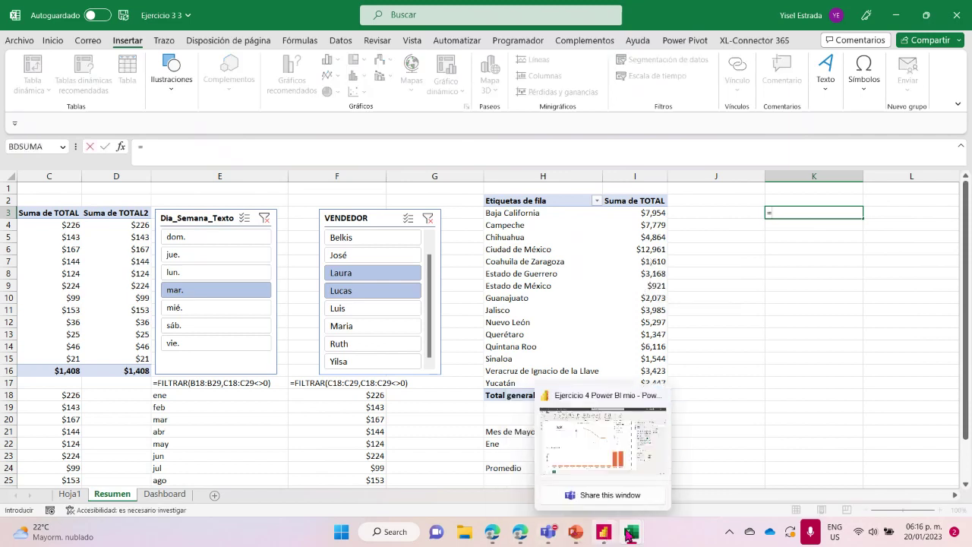
{"action": "mouse_move", "coordinate": [629, 534]}
{"action": "left_click", "coordinate": [514, 458]}
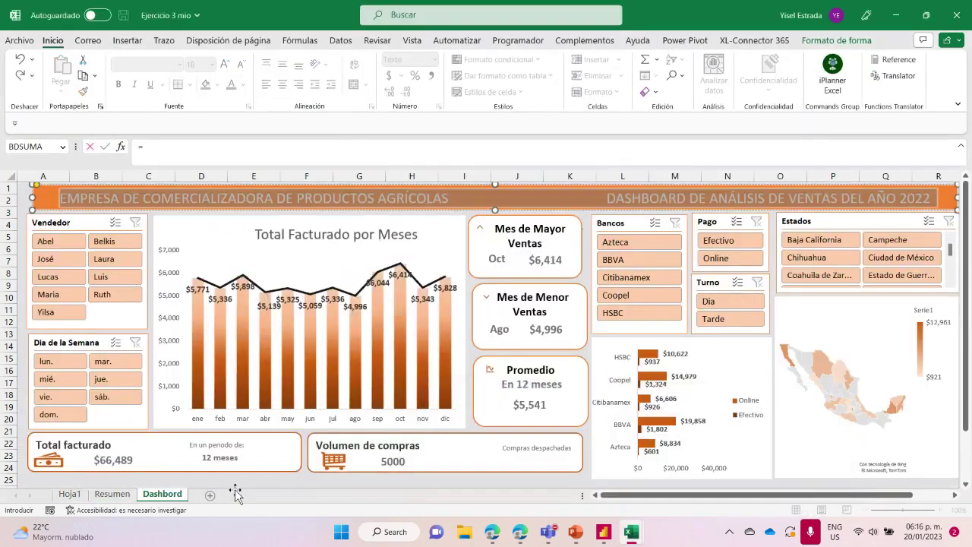
{"action": "left_click", "coordinate": [126, 495]}
{"action": "left_click", "coordinate": [779, 347]}
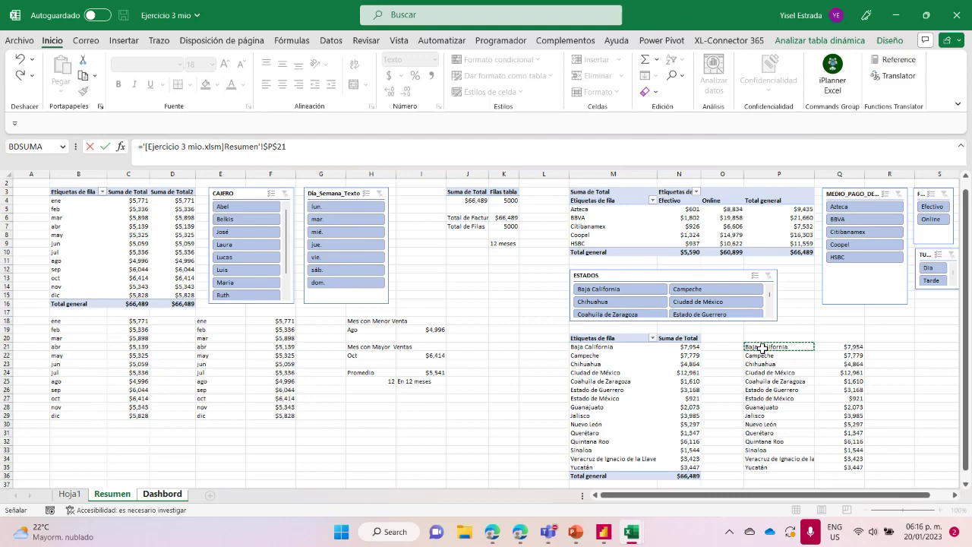
{"action": "key", "text": "Return"}
{"action": "key", "text": "Return"}
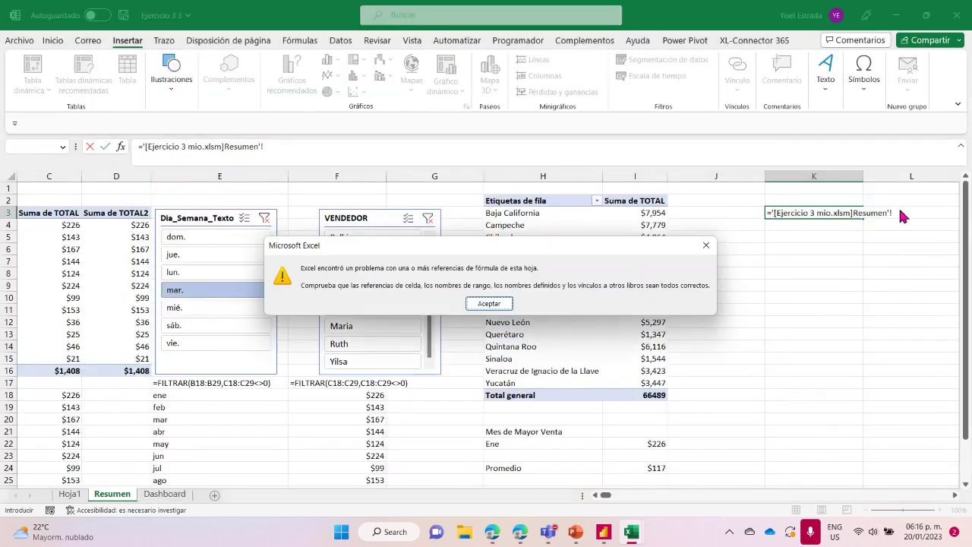
Step: Dismiss the formula alert and clear the external workbook reference from K3
{"action": "left_click", "coordinate": [506, 305]}
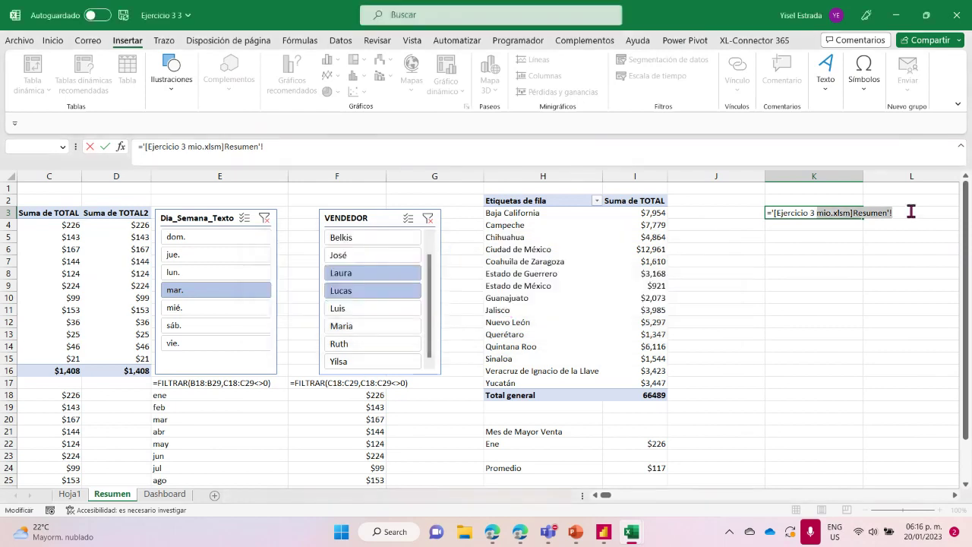
{"action": "key", "text": "BackSpace"}
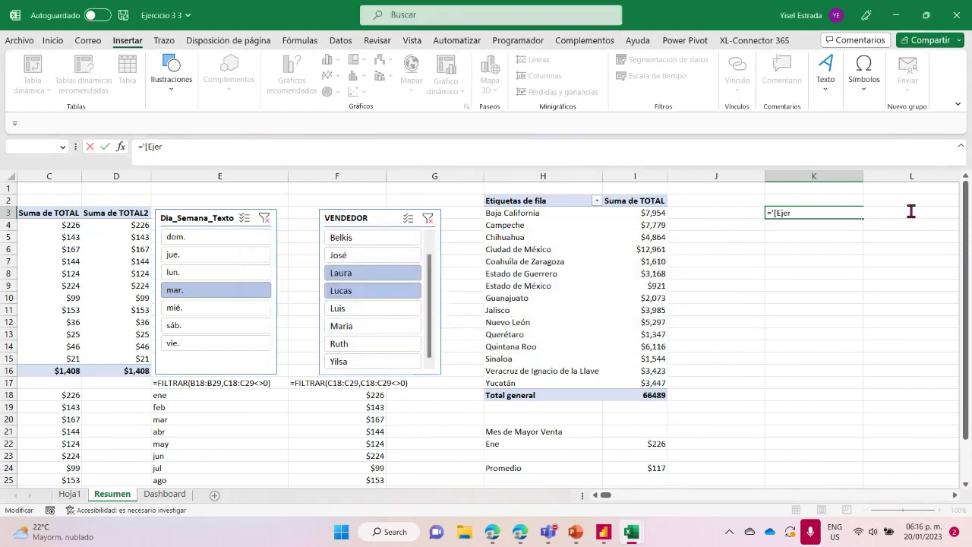
{"action": "key", "text": "BackSpace"}
{"action": "key", "text": "BackSpace"}
{"action": "key", "text": "BackSpace"}
{"action": "key", "text": "BackSpace"}
{"action": "key", "text": "BackSpace"}
{"action": "key", "text": "Return"}
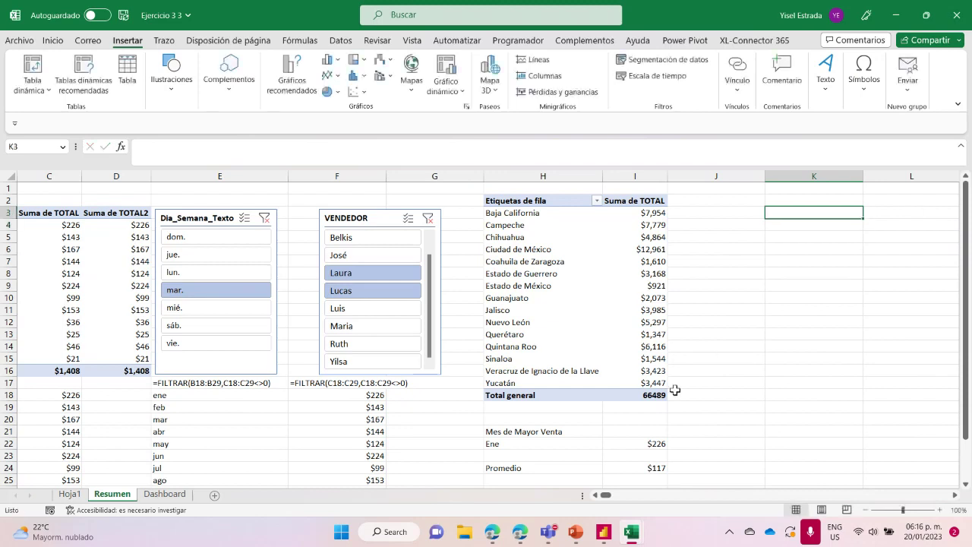
{"action": "left_click", "coordinate": [820, 287]}
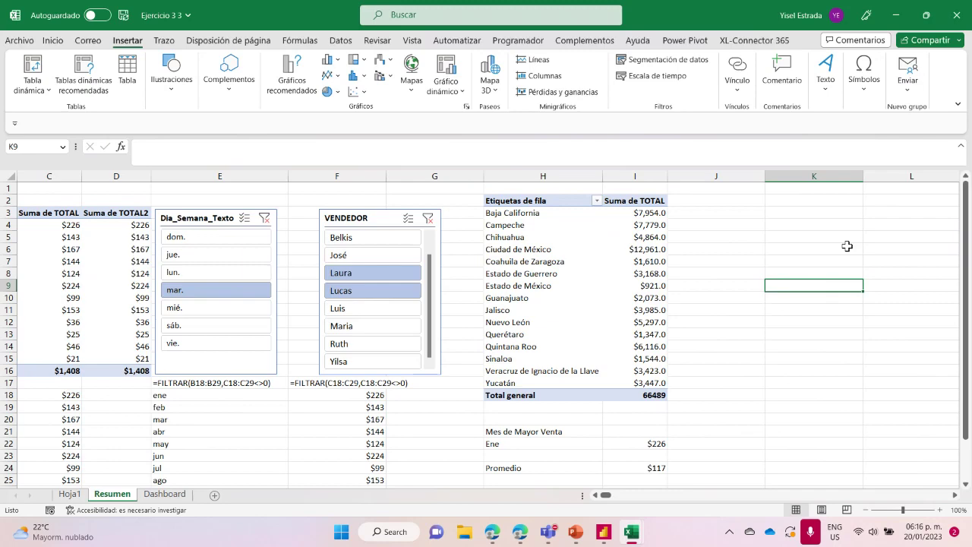
Step: Switch to the Ejercicio 3 mio workbook and examine the state list and the Q21 lookup formula beside the PivotTable on the Resumen sheet
{"action": "mouse_move", "coordinate": [631, 536]}
{"action": "left_click", "coordinate": [520, 454]}
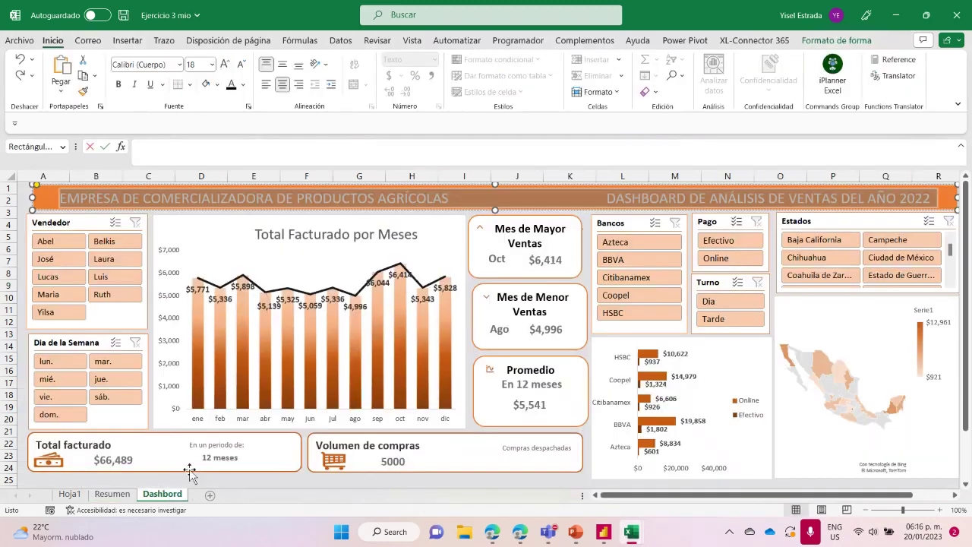
{"action": "left_click", "coordinate": [112, 493]}
{"action": "left_click", "coordinate": [755, 346]}
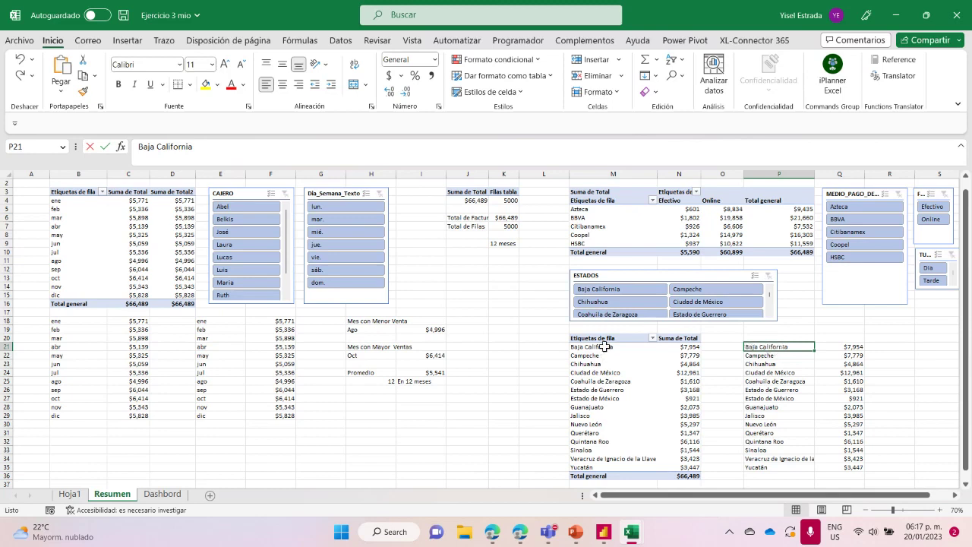
{"action": "left_click", "coordinate": [850, 346]}
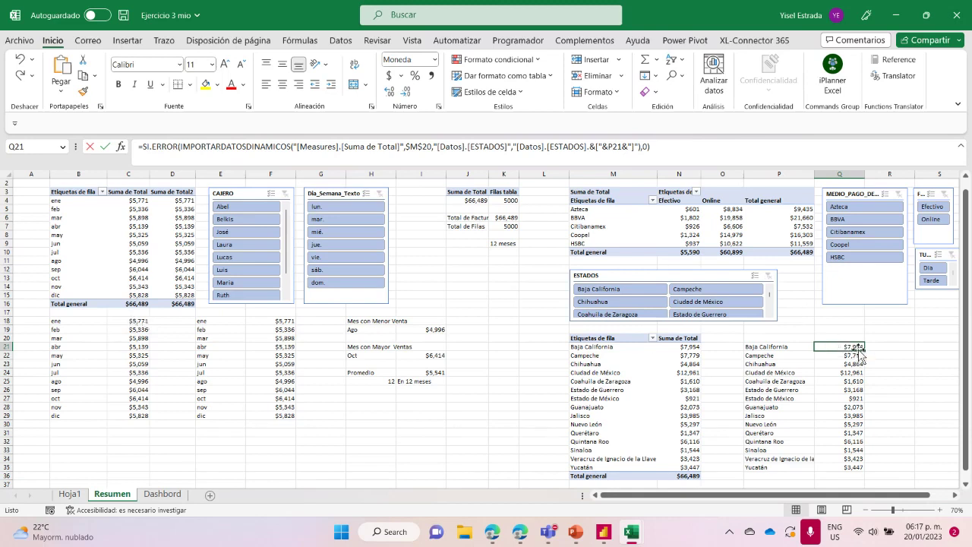
{"action": "mouse_move", "coordinate": [680, 349]}
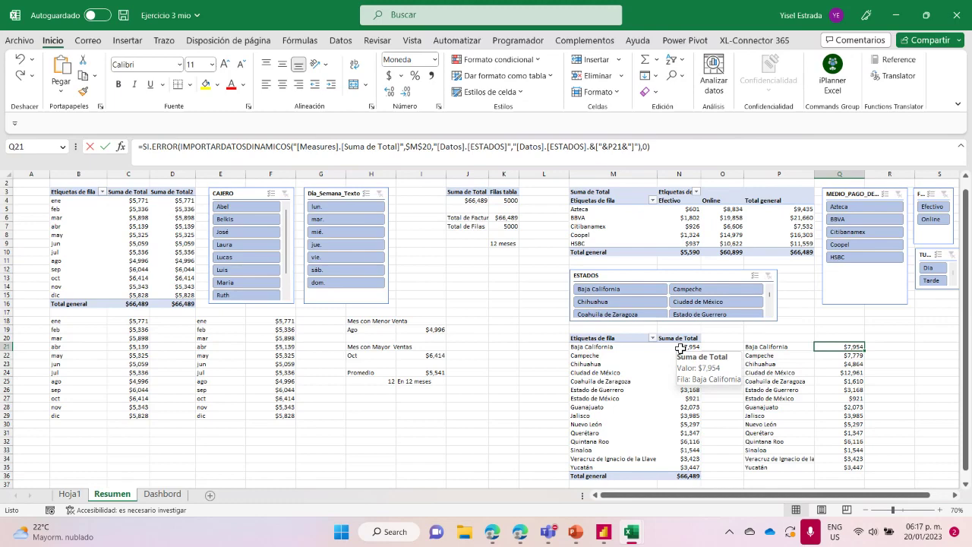
{"action": "scroll", "coordinate": [727, 360], "scroll_direction": "up", "scroll_amount": 1}
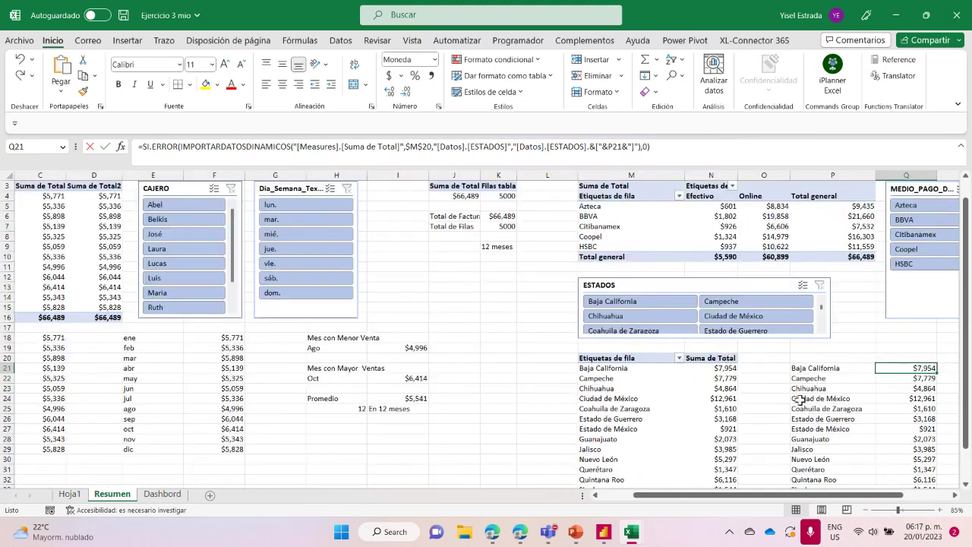
{"action": "scroll", "coordinate": [790, 388], "scroll_direction": "down", "scroll_amount": 1}
{"action": "scroll", "coordinate": [721, 377], "scroll_direction": "up", "scroll_amount": 1}
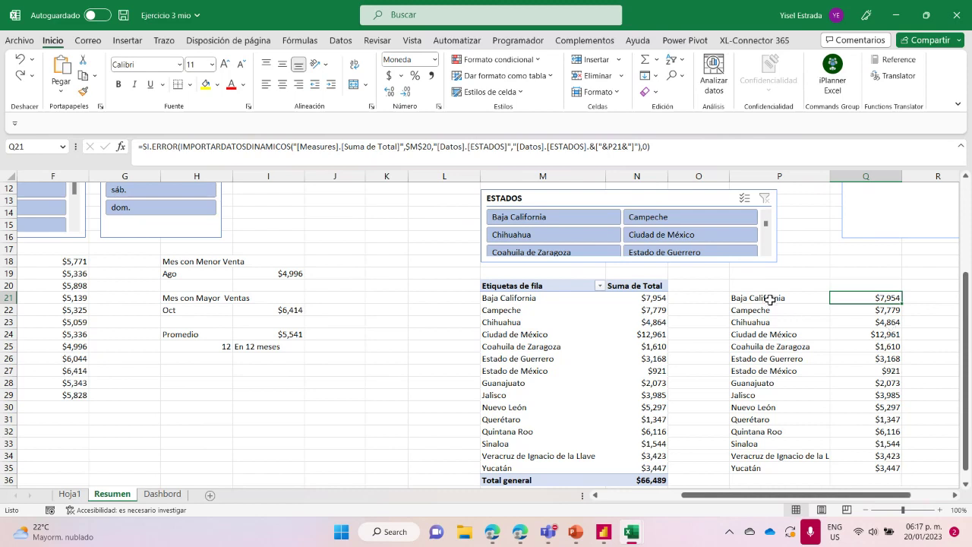
Step: Insert a choropleth map chart from the state data in P21:Q35 and place it beside the ESTADOS slicer, over columns G to L
{"action": "left_click_drag", "start_coordinate": [768, 298], "coordinate": [844, 466]}
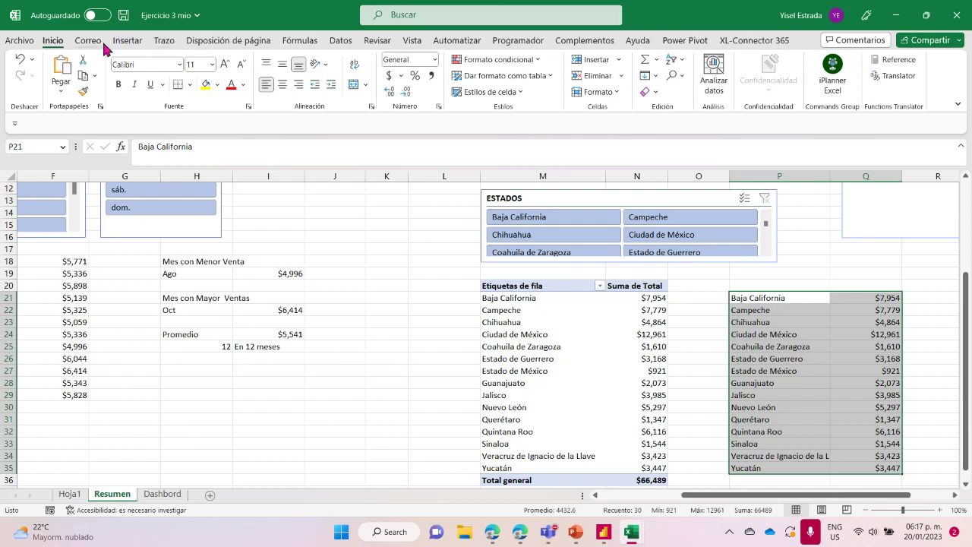
{"action": "left_click", "coordinate": [131, 43]}
{"action": "left_click", "coordinate": [410, 85]}
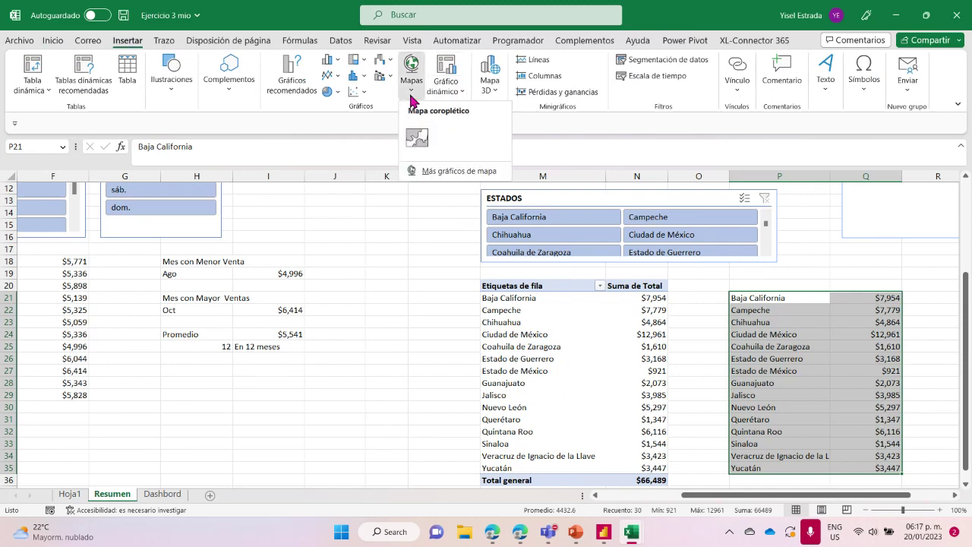
{"action": "left_click", "coordinate": [442, 172]}
{"action": "mouse_move", "coordinate": [489, 220]}
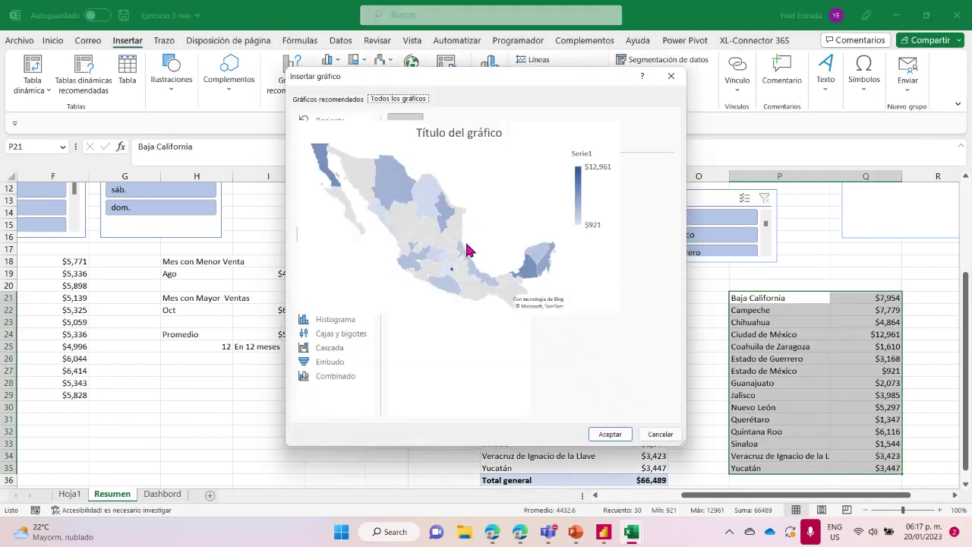
{"action": "left_click", "coordinate": [618, 436]}
{"action": "left_click_drag", "start_coordinate": [431, 247], "coordinate": [240, 196]}
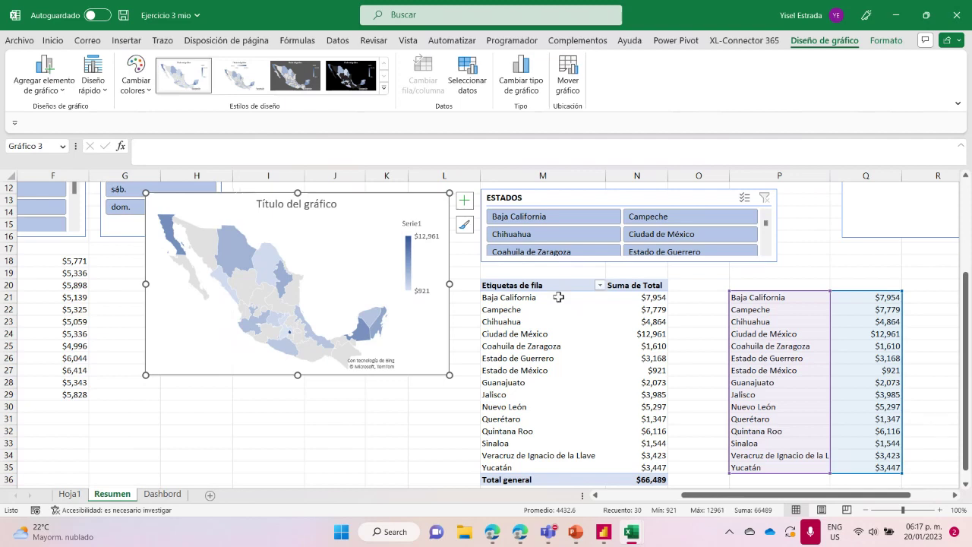
{"action": "left_click", "coordinate": [559, 287]}
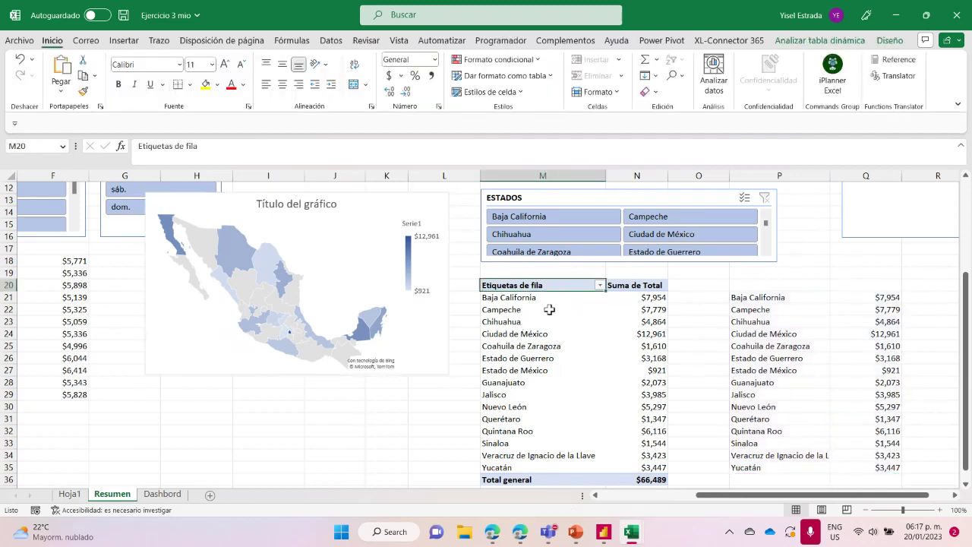
{"action": "left_click", "coordinate": [837, 42]}
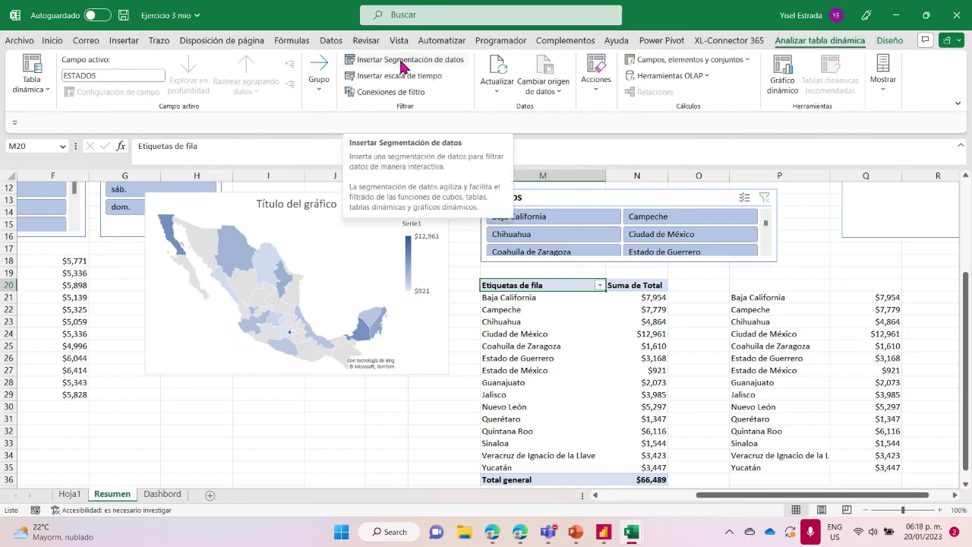
{"action": "left_click", "coordinate": [400, 62]}
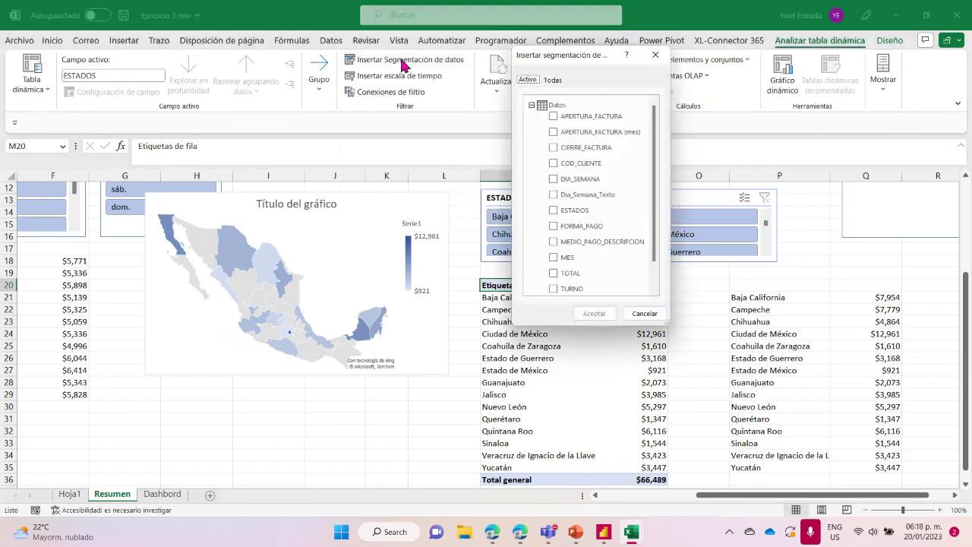
{"action": "left_click", "coordinate": [666, 58]}
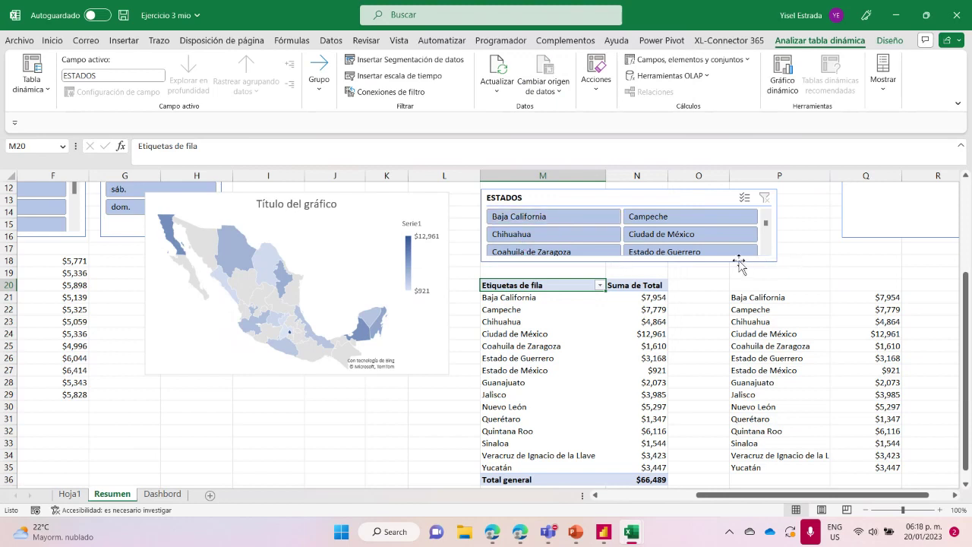
Step: Test the map by filtering the ESTADOS slicer to Chihuahua, Estado de Guerrero and finally Ciudad de México, one state at a time
{"action": "left_click", "coordinate": [535, 240]}
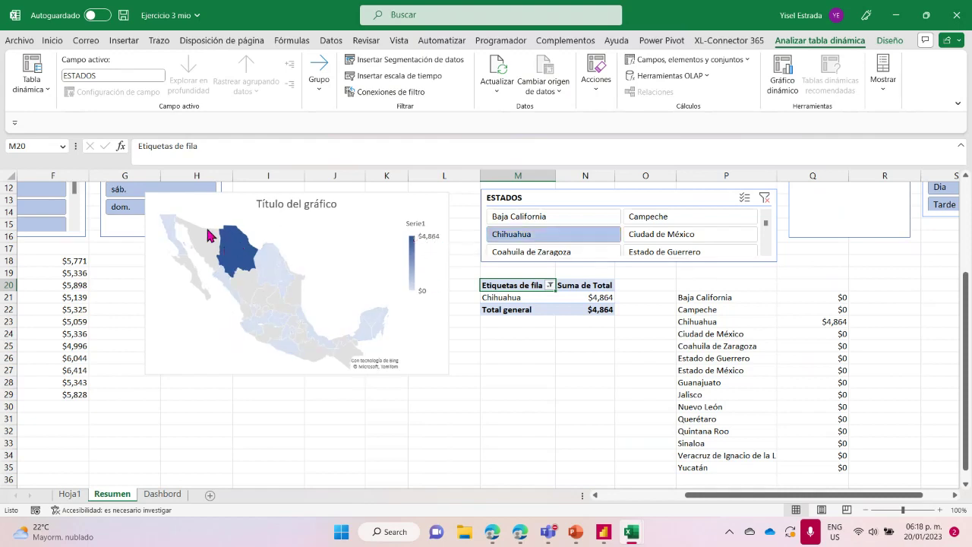
{"action": "left_click", "coordinate": [709, 253]}
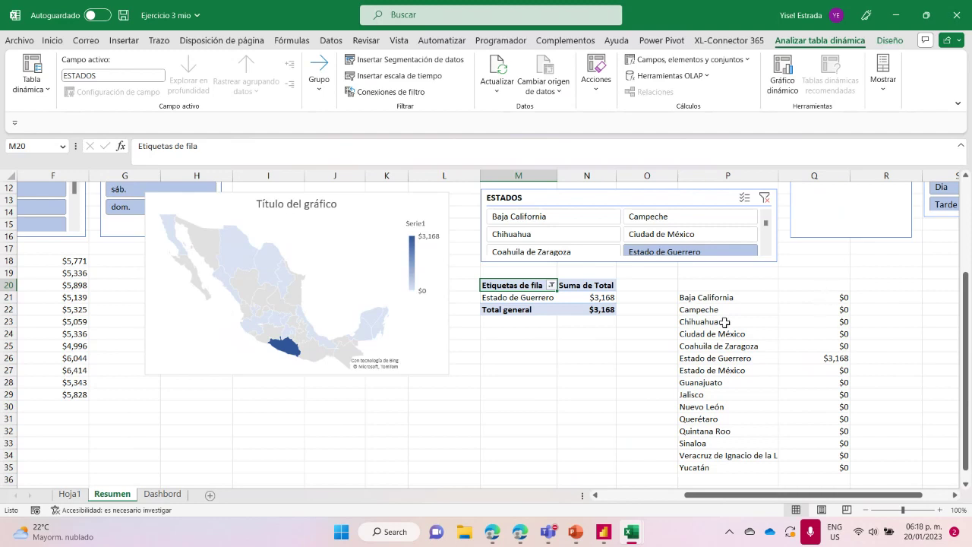
{"action": "left_click", "coordinate": [665, 236]}
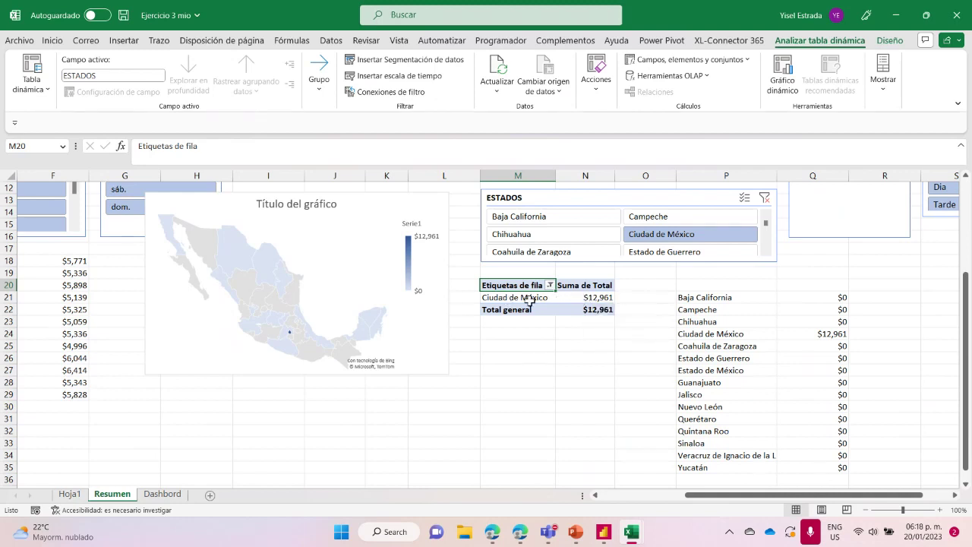
Step: Enable multiple selection in the ESTADOS slicer and add Coahuila de Zaragoza, Baja California and Nuevo León to the filter
{"action": "left_click", "coordinate": [744, 199]}
{"action": "left_click", "coordinate": [544, 254]}
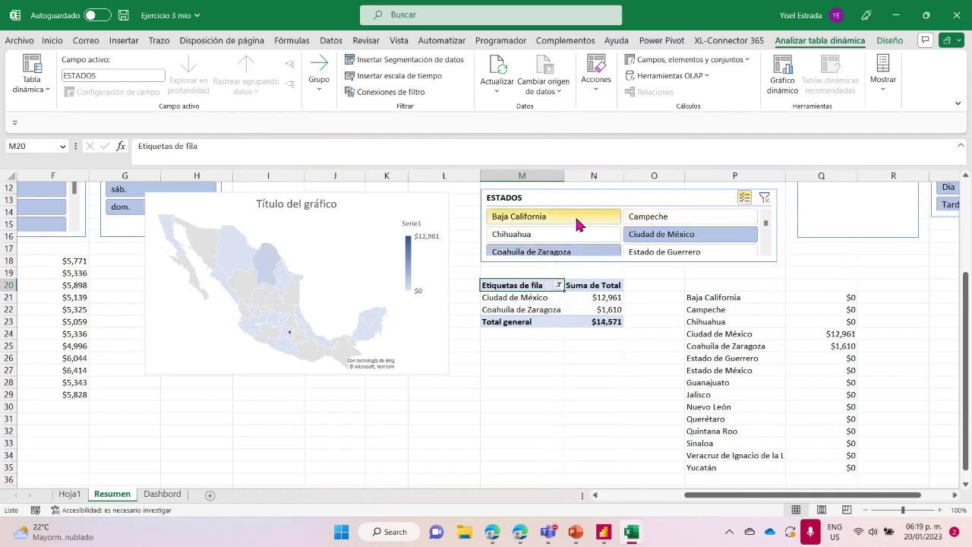
{"action": "left_click", "coordinate": [591, 225]}
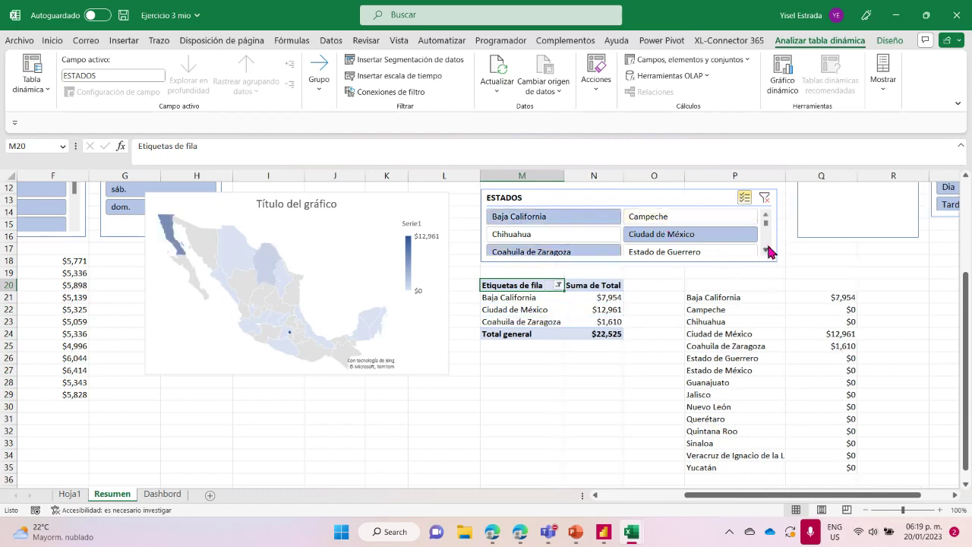
{"action": "left_click_drag", "start_coordinate": [765, 224], "coordinate": [766, 233]}
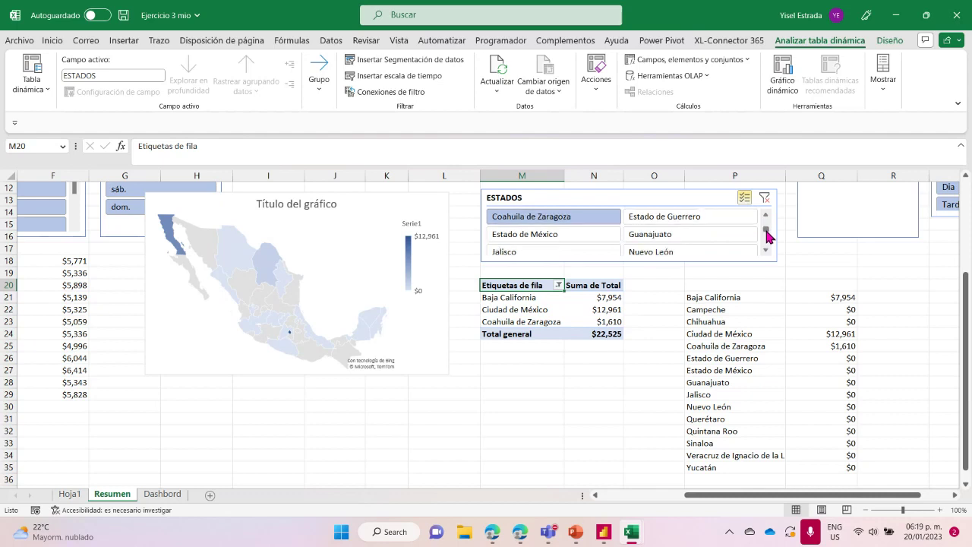
{"action": "left_click", "coordinate": [666, 252]}
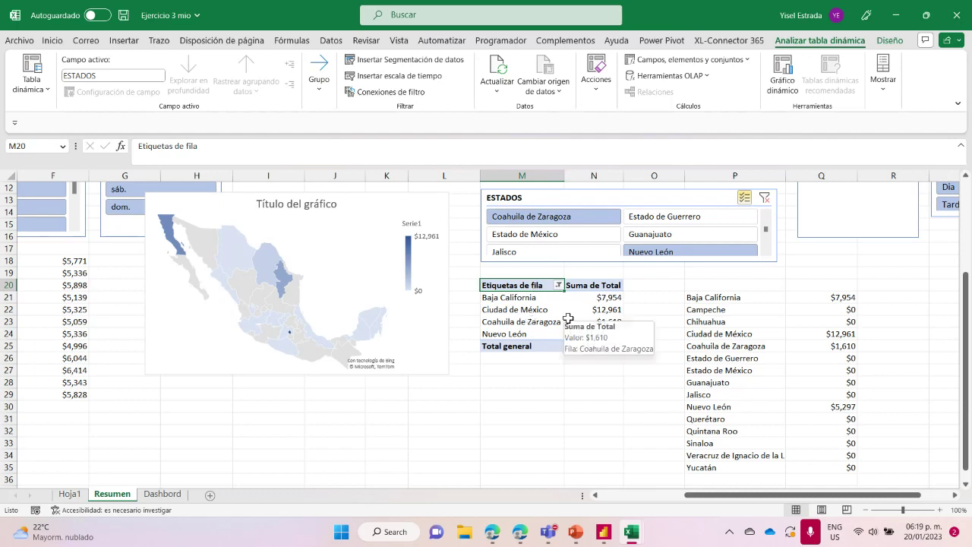
Step: Open the Dashbord sheet and examine how the state map, bank payment chart and monthly billing chart are arranged
{"action": "left_click", "coordinate": [379, 201]}
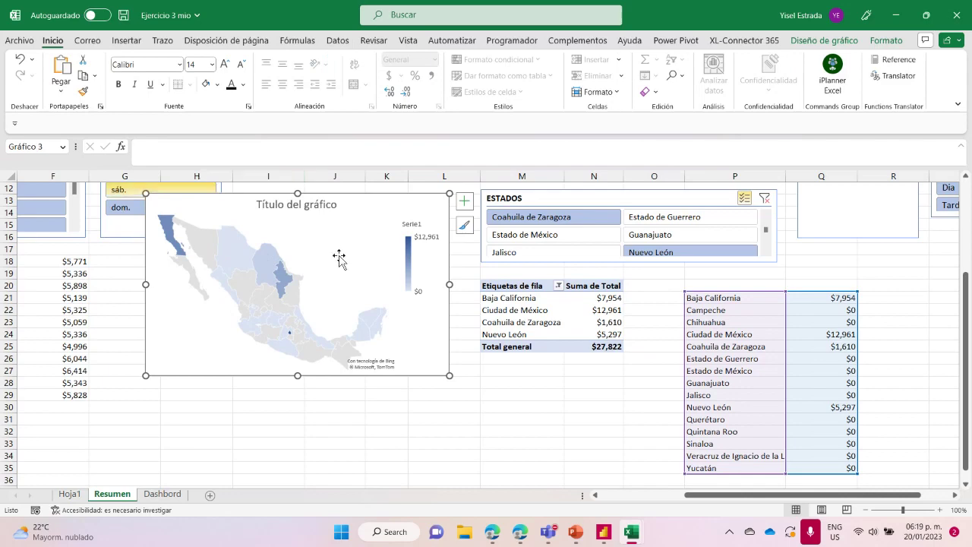
{"action": "left_click", "coordinate": [164, 493]}
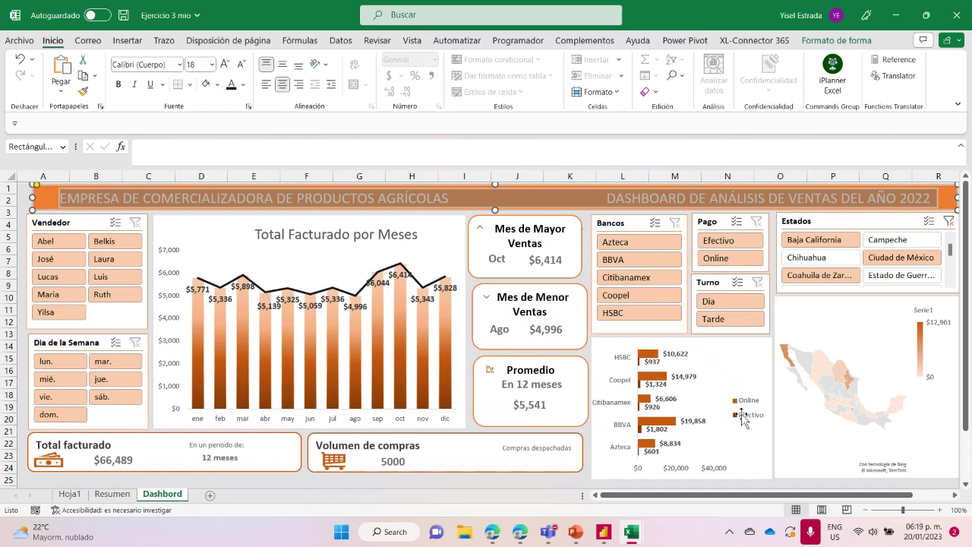
{"action": "mouse_move", "coordinate": [868, 419]}
{"action": "left_click", "coordinate": [726, 359]}
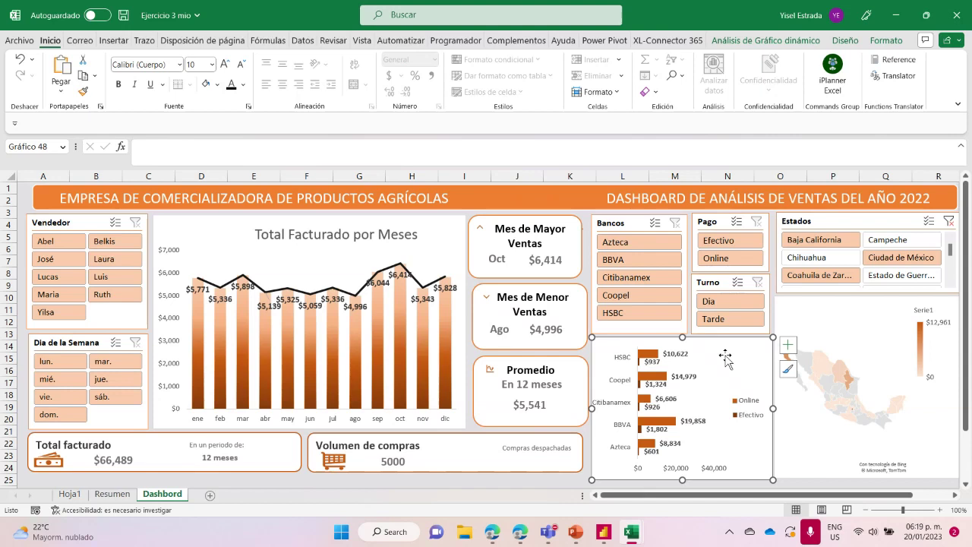
{"action": "left_click", "coordinate": [340, 224]}
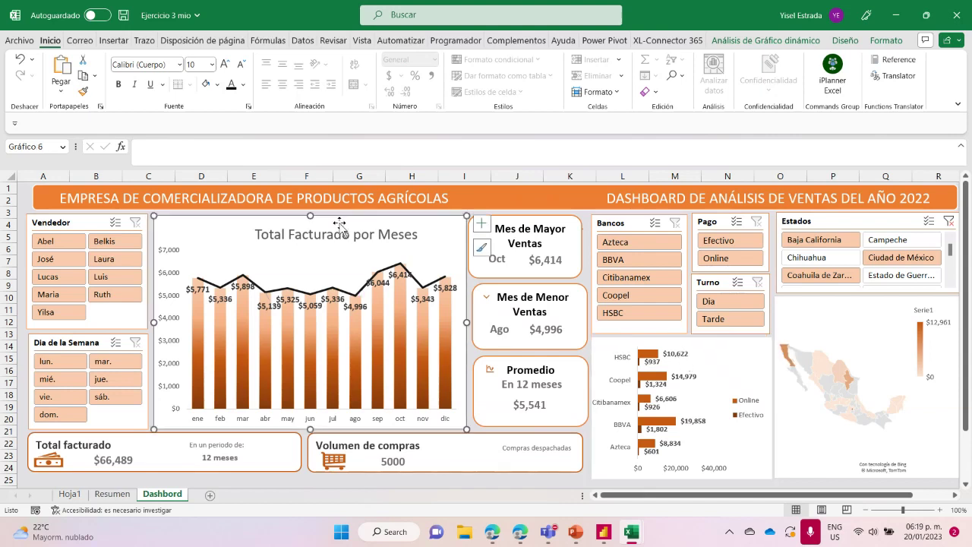
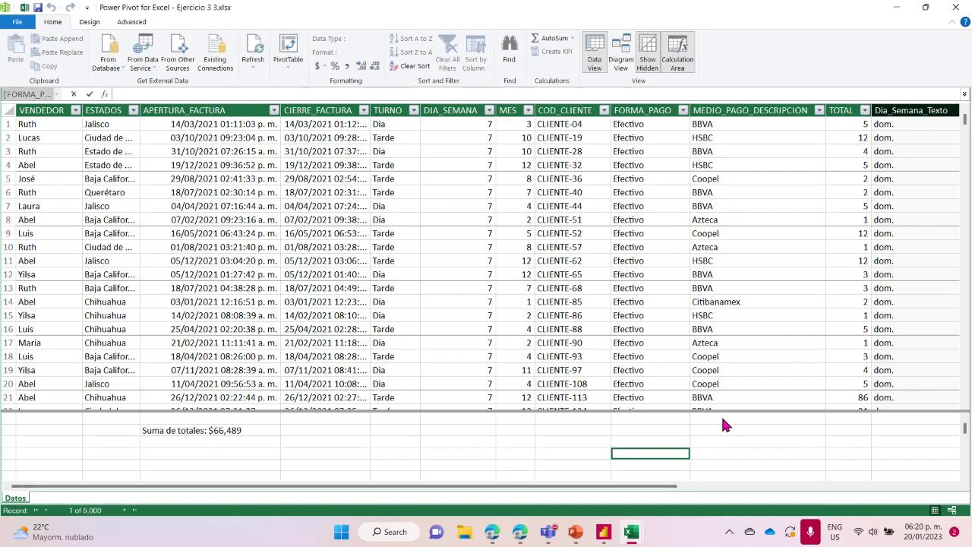
Step: Examine the Datos table in the Power Pivot diagram view and return to the data view
{"action": "left_click", "coordinate": [952, 509]}
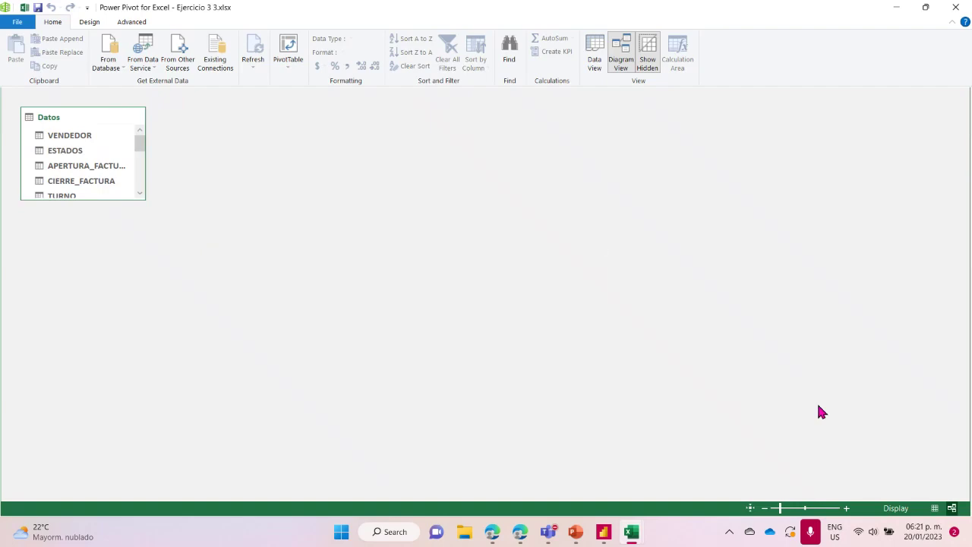
{"action": "left_click", "coordinate": [936, 508]}
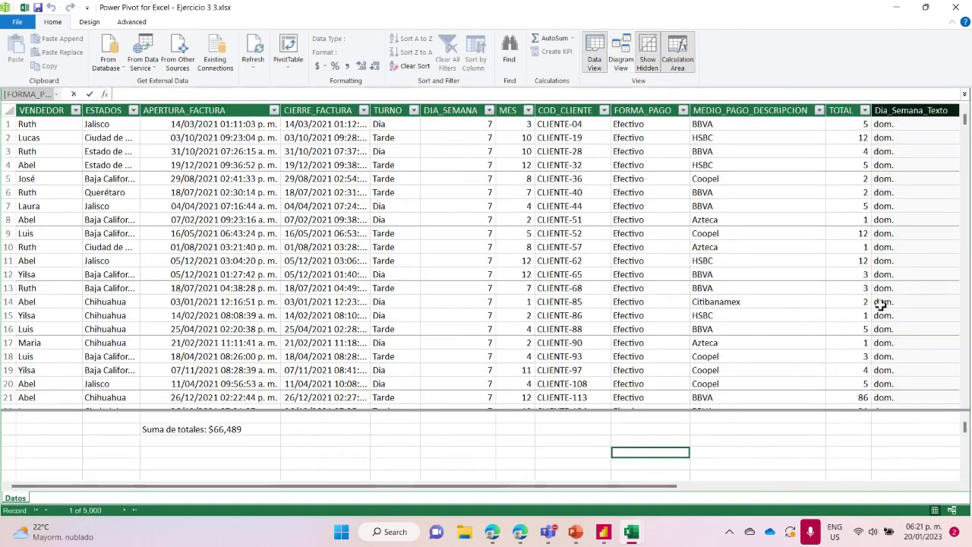
Step: Switch to the Ejercicio 3 3 workbook and examine the highest-sales formula in cell I22 of the Resumen sheet
{"action": "mouse_move", "coordinate": [629, 532]}
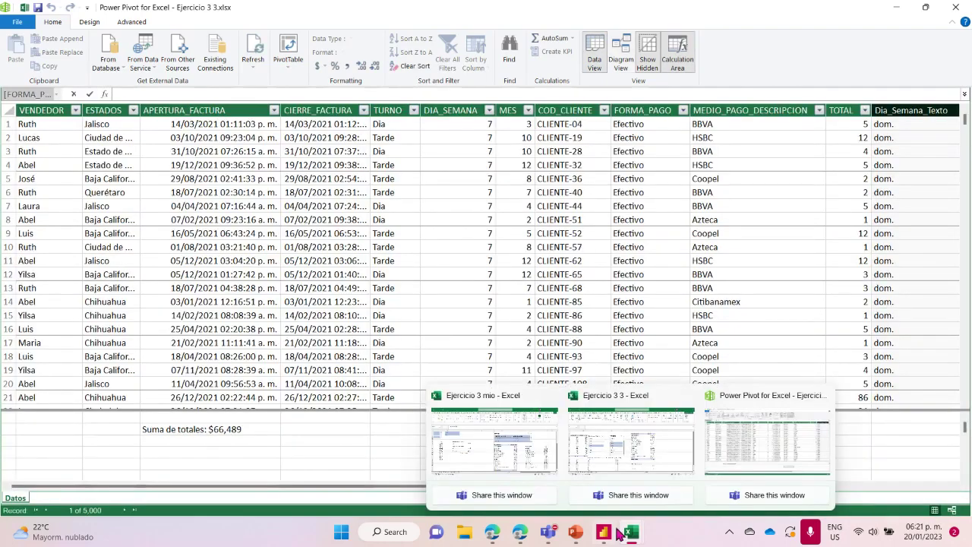
{"action": "left_click", "coordinate": [630, 444]}
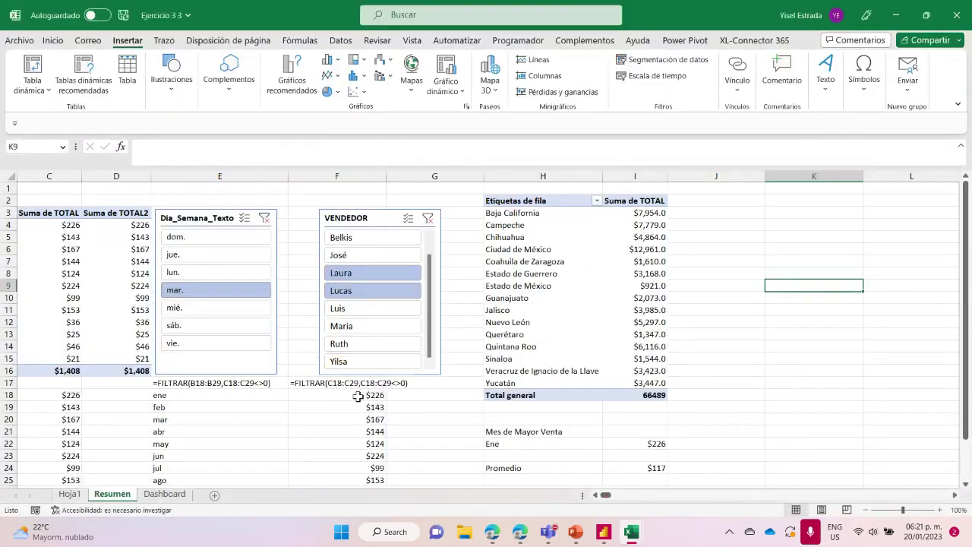
{"action": "scroll", "coordinate": [371, 407], "scroll_direction": "down", "scroll_amount": 2}
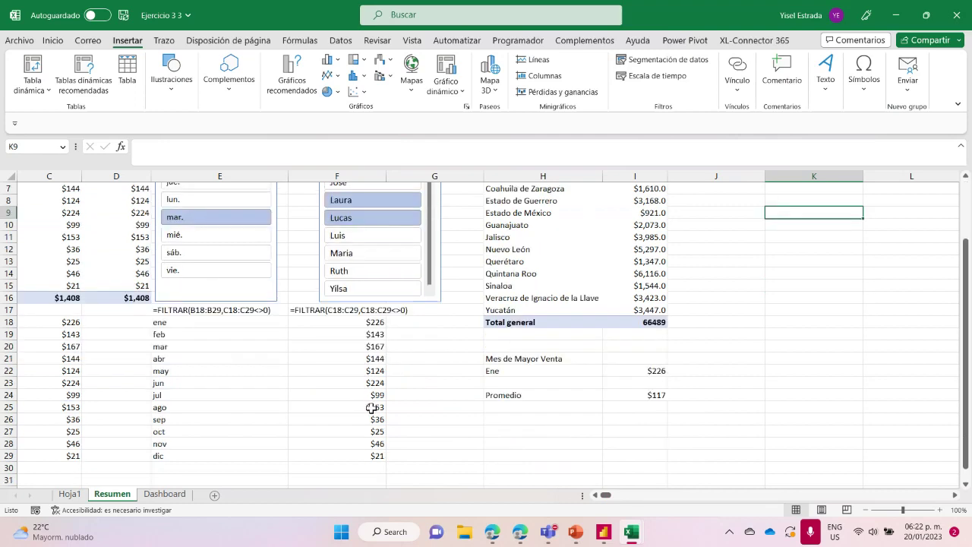
{"action": "left_click", "coordinate": [649, 370]}
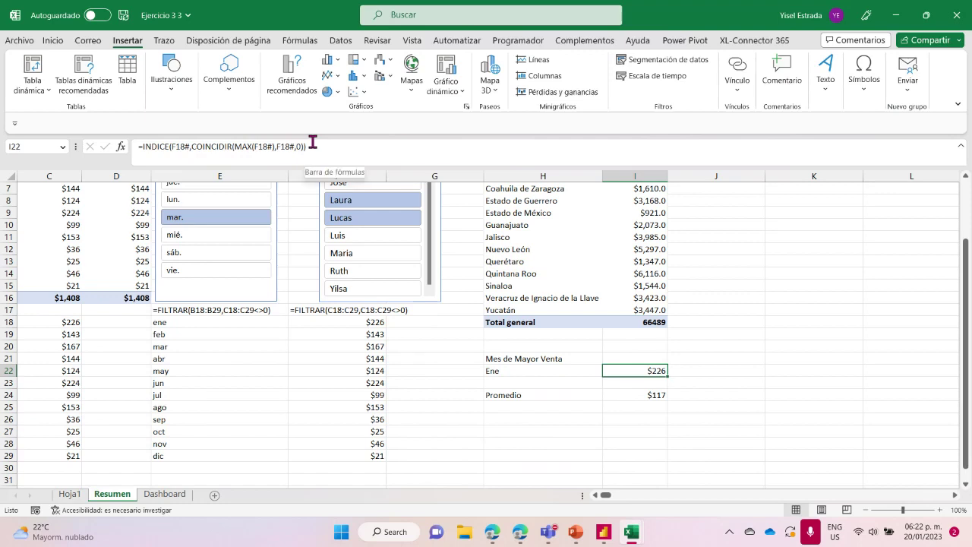
Step: Display the formula of I22 as text in cell J22 using =FORMULATEXT(I22)
{"action": "left_click", "coordinate": [714, 370]}
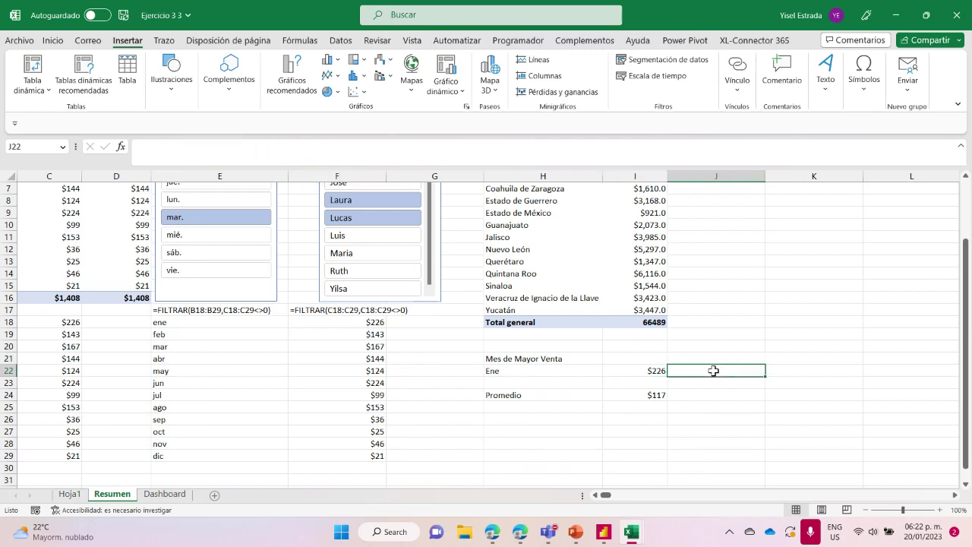
{"action": "type", "text": "=for"}
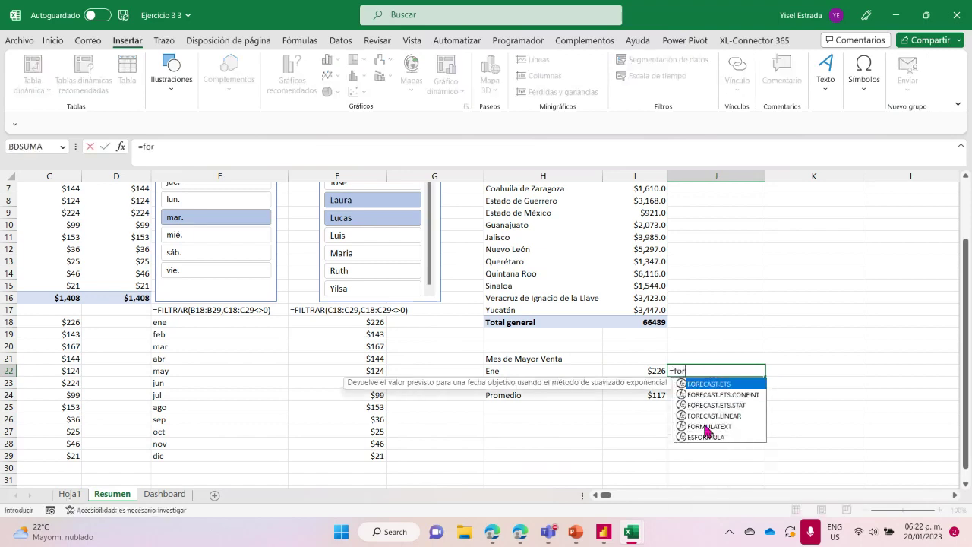
{"action": "left_click", "coordinate": [708, 426]}
{"action": "double_click", "coordinate": [709, 426]}
{"action": "left_click", "coordinate": [647, 370]}
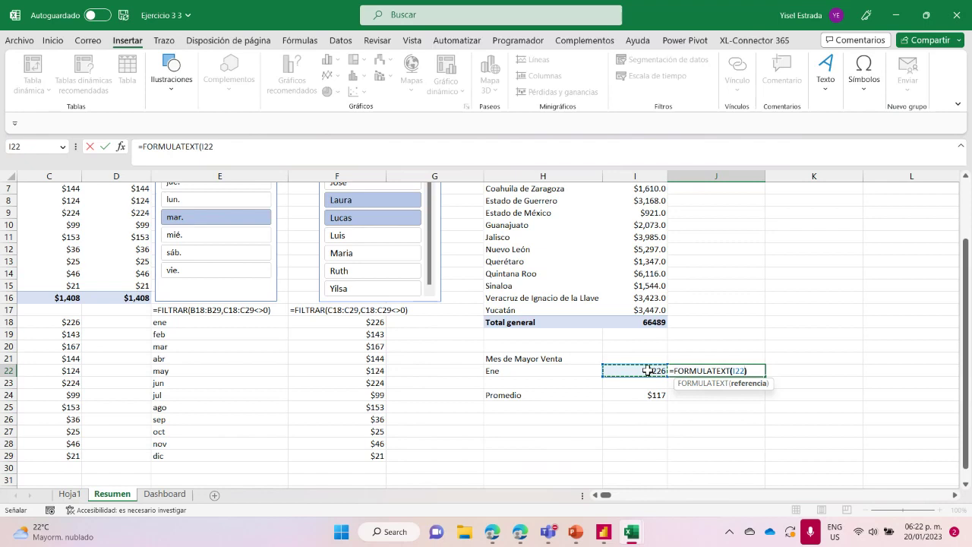
{"action": "type", "text": ")"}
{"action": "key", "text": "Return"}
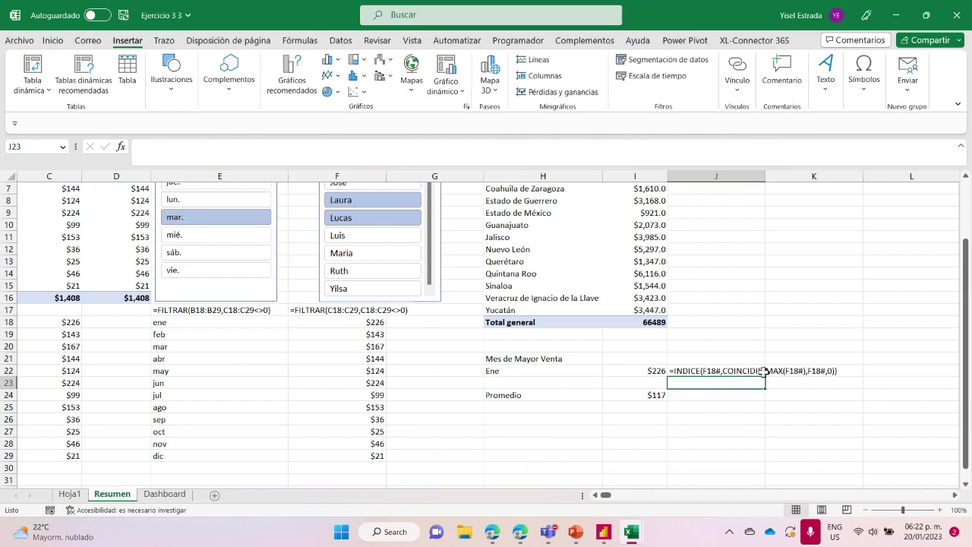
Step: Display the formula of H22 as text in G22 using =FORMULATEXT(H22), and widen column G to fit the whole formula
{"action": "scroll", "coordinate": [819, 419], "scroll_direction": "up", "scroll_amount": 2}
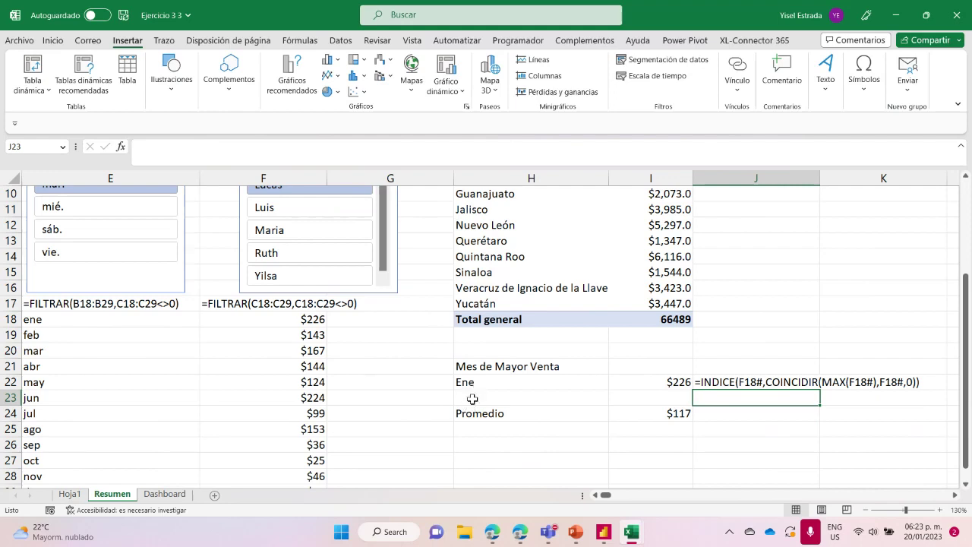
{"action": "left_click", "coordinate": [433, 380]}
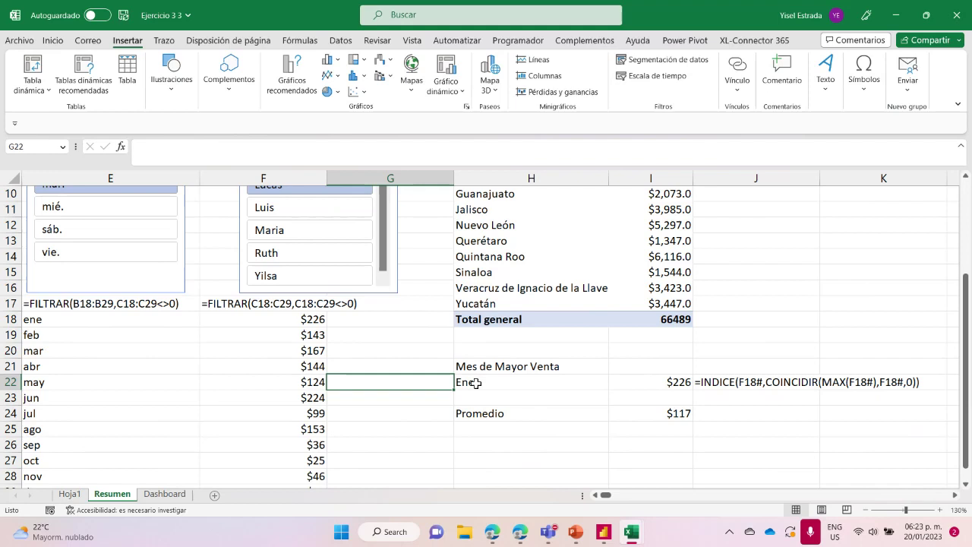
{"action": "type", "text": "="}
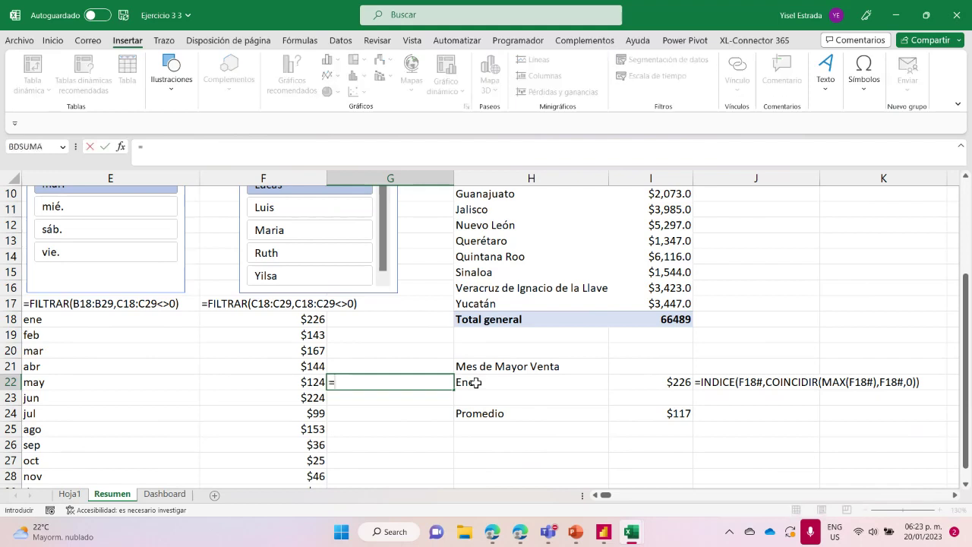
{"action": "type", "text": "for"}
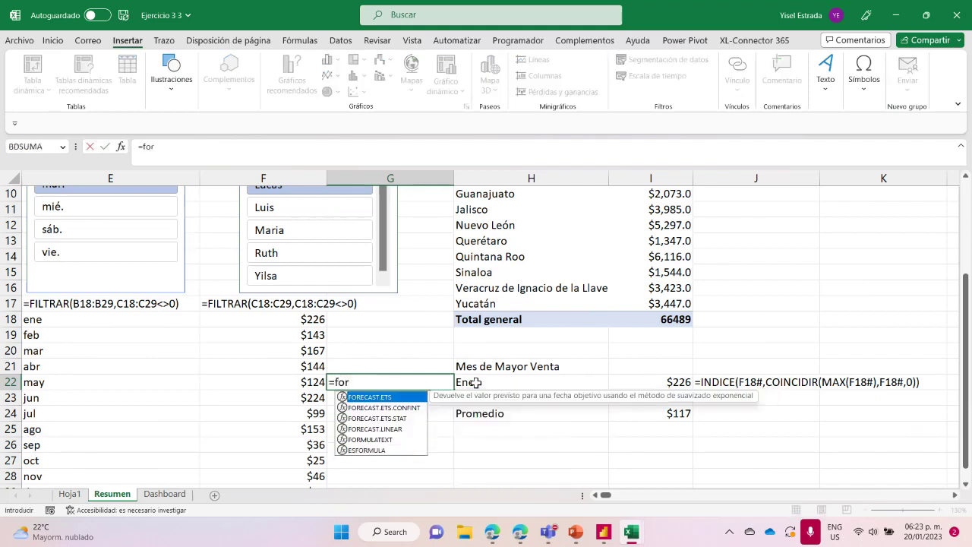
{"action": "double_click", "coordinate": [387, 440]}
{"action": "left_click", "coordinate": [479, 385]}
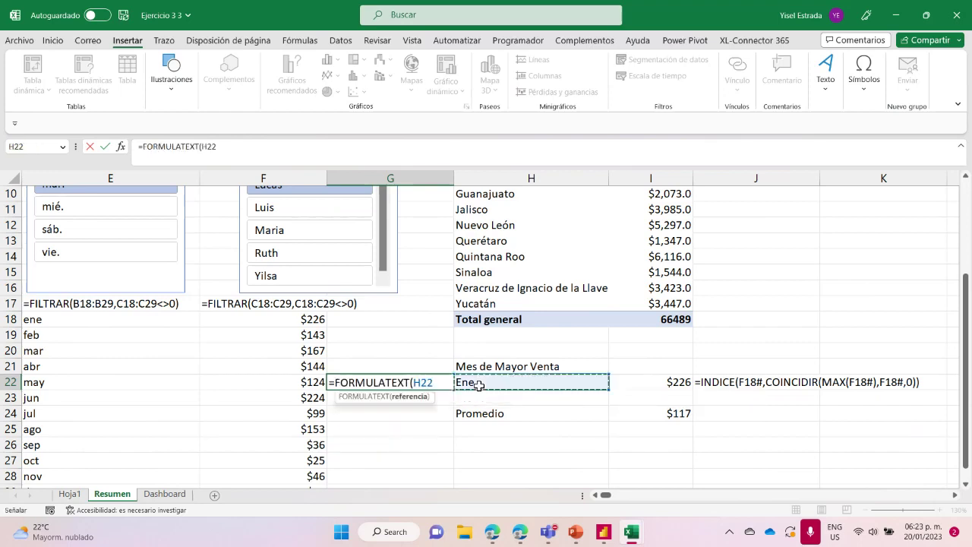
{"action": "type", "text": ")"}
{"action": "key", "text": "Return"}
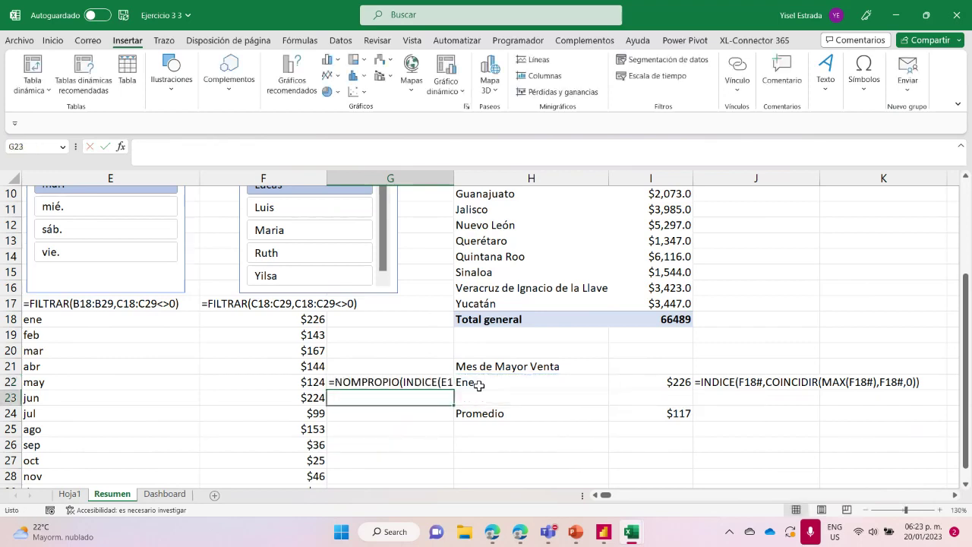
{"action": "left_click_drag", "start_coordinate": [460, 177], "coordinate": [646, 177]}
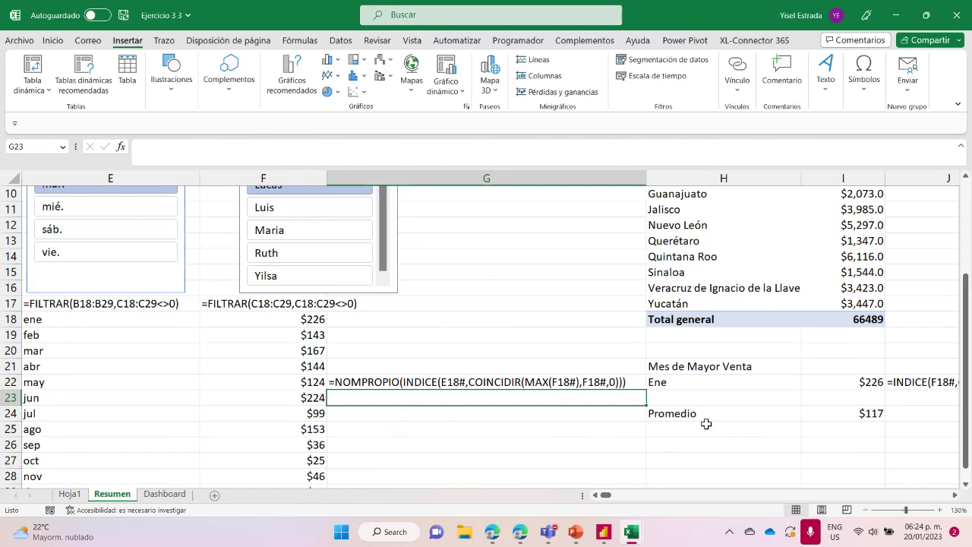
Step: Check the Mes de Mayor card on the Dashboard sheet and return to the Resumen sheet
{"action": "left_click", "coordinate": [163, 494]}
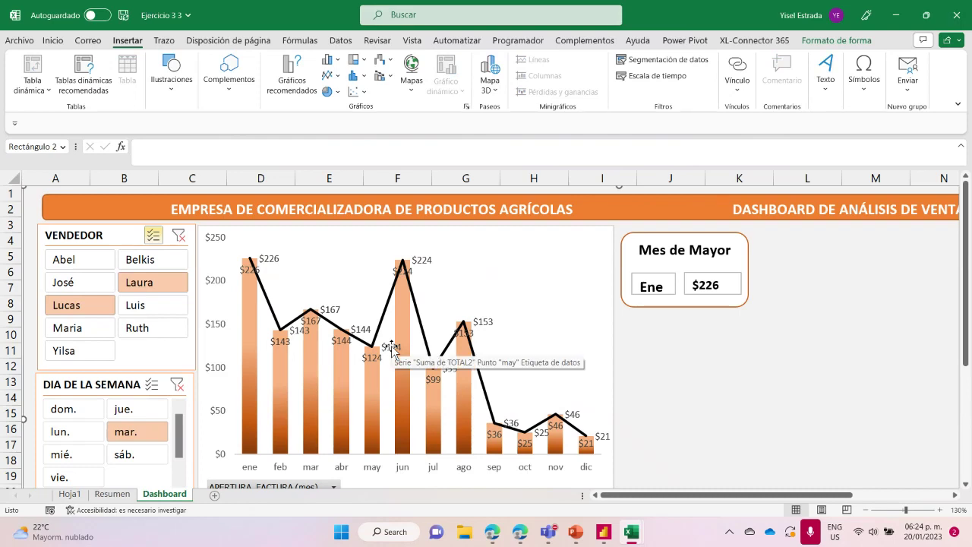
{"action": "left_click", "coordinate": [114, 494]}
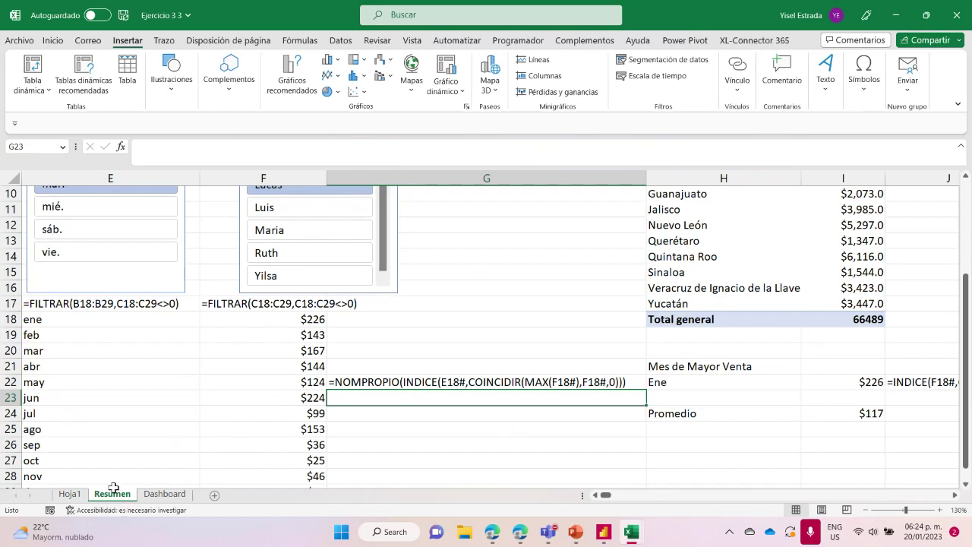
Step: Arrange the VENDEDOR slicer's buttons on the Dashboard sheet in 3 columns
{"action": "left_click", "coordinate": [167, 495]}
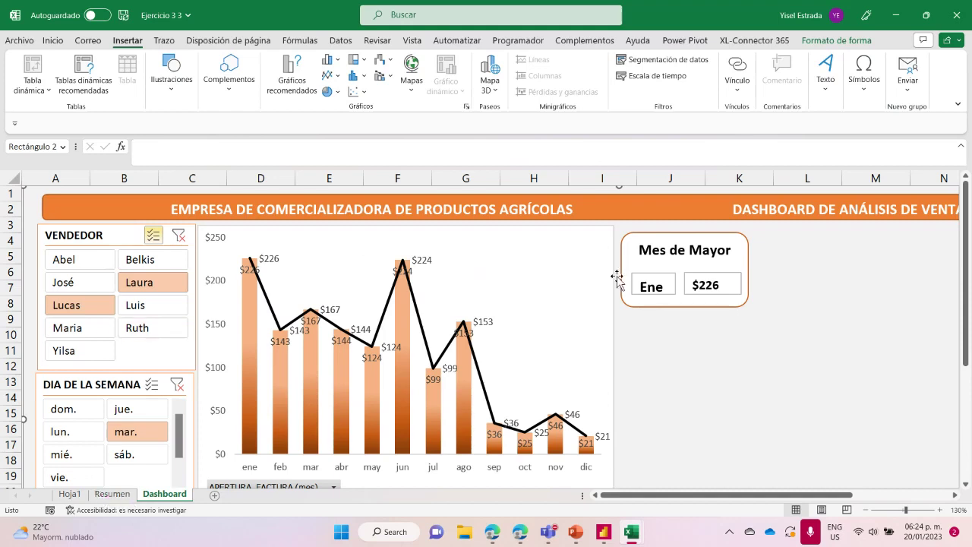
{"action": "mouse_move", "coordinate": [469, 370]}
{"action": "left_click", "coordinate": [126, 232]}
{"action": "left_click", "coordinate": [827, 41]}
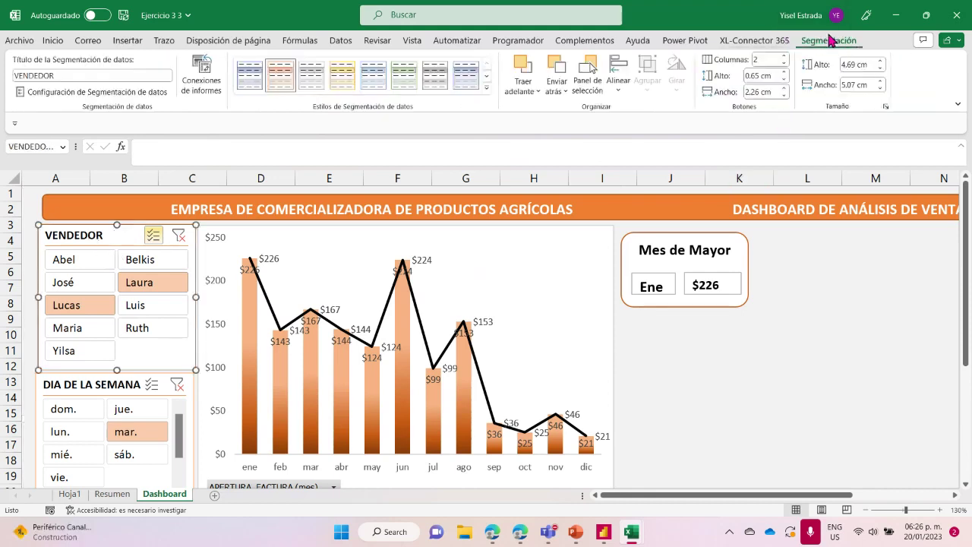
{"action": "left_click", "coordinate": [764, 61]}
{"action": "type", "text": "3"}
{"action": "key", "text": "Return"}
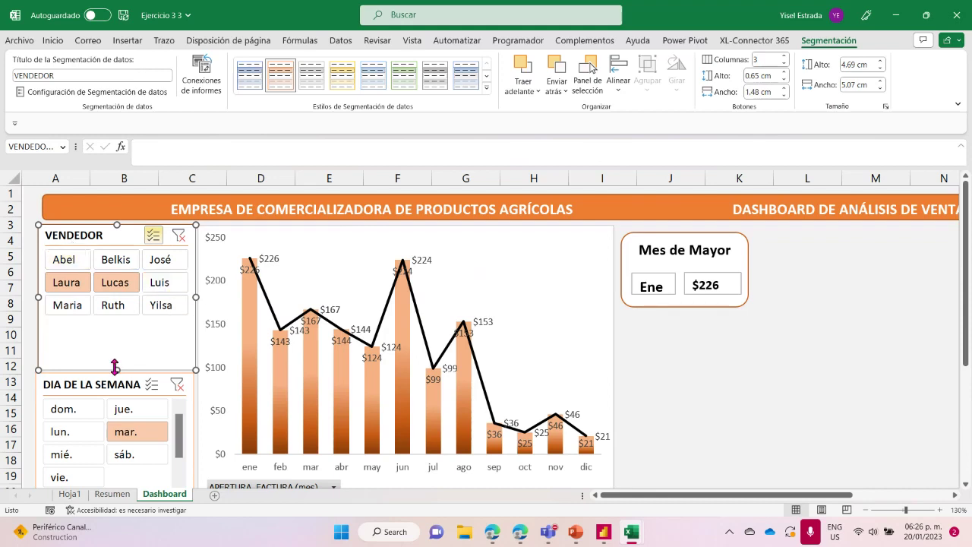
Step: Shorten the VENDEDOR slicer to about 3.4 cm high and move the DIA DE LA SEMANA slicer up directly beneath it
{"action": "left_click_drag", "start_coordinate": [115, 369], "coordinate": [117, 328]}
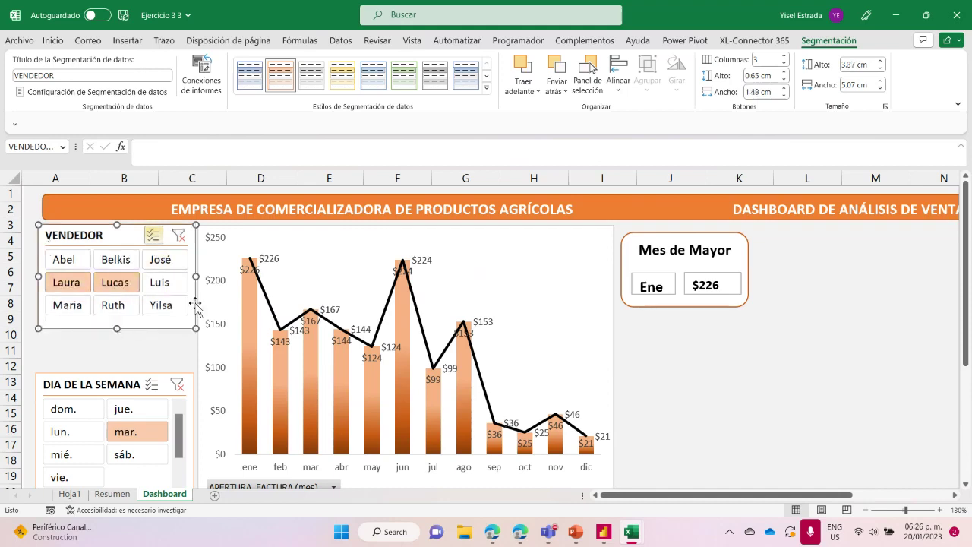
{"action": "left_click_drag", "start_coordinate": [110, 378], "coordinate": [111, 334]}
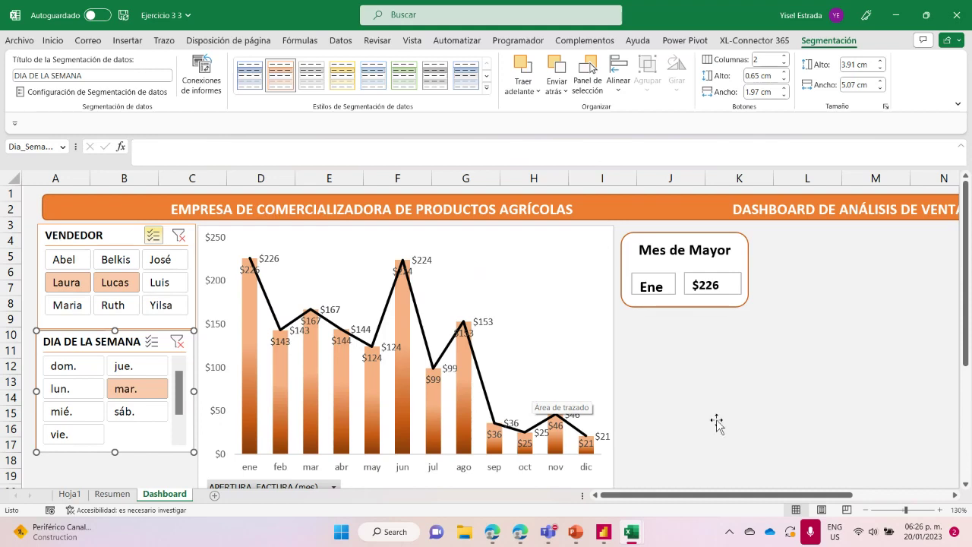
{"action": "scroll", "coordinate": [699, 390], "scroll_direction": "down", "scroll_amount": 1}
{"action": "left_click", "coordinate": [697, 372]}
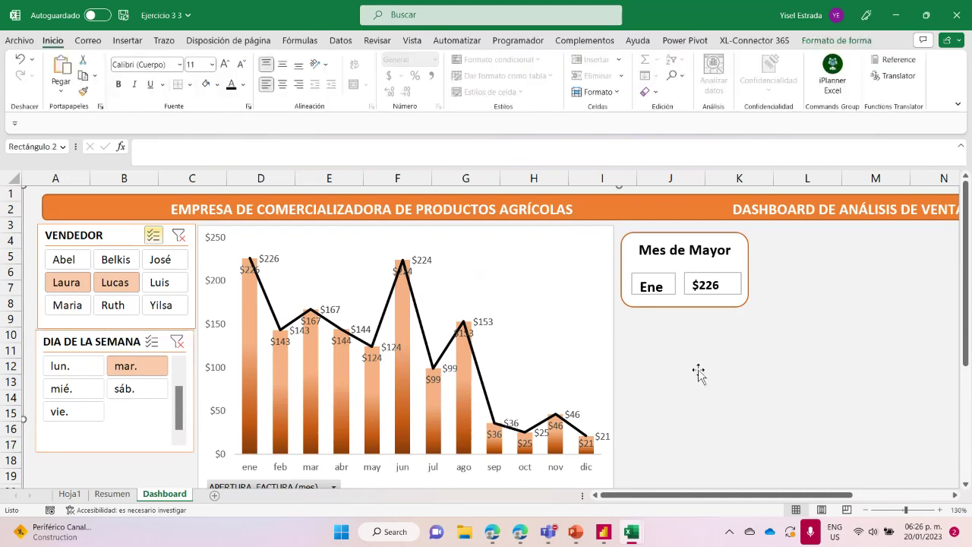
{"action": "scroll", "coordinate": [698, 372], "scroll_direction": "down", "scroll_amount": 2}
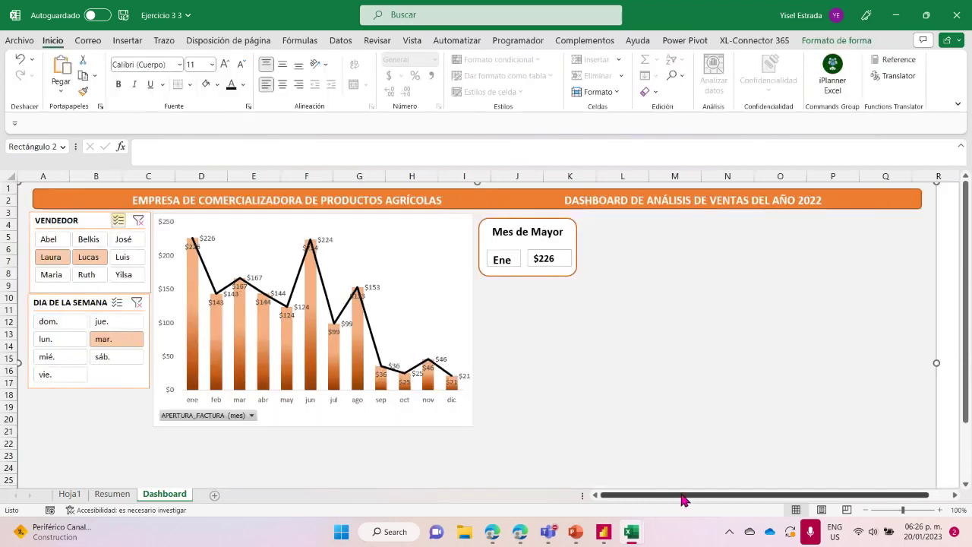